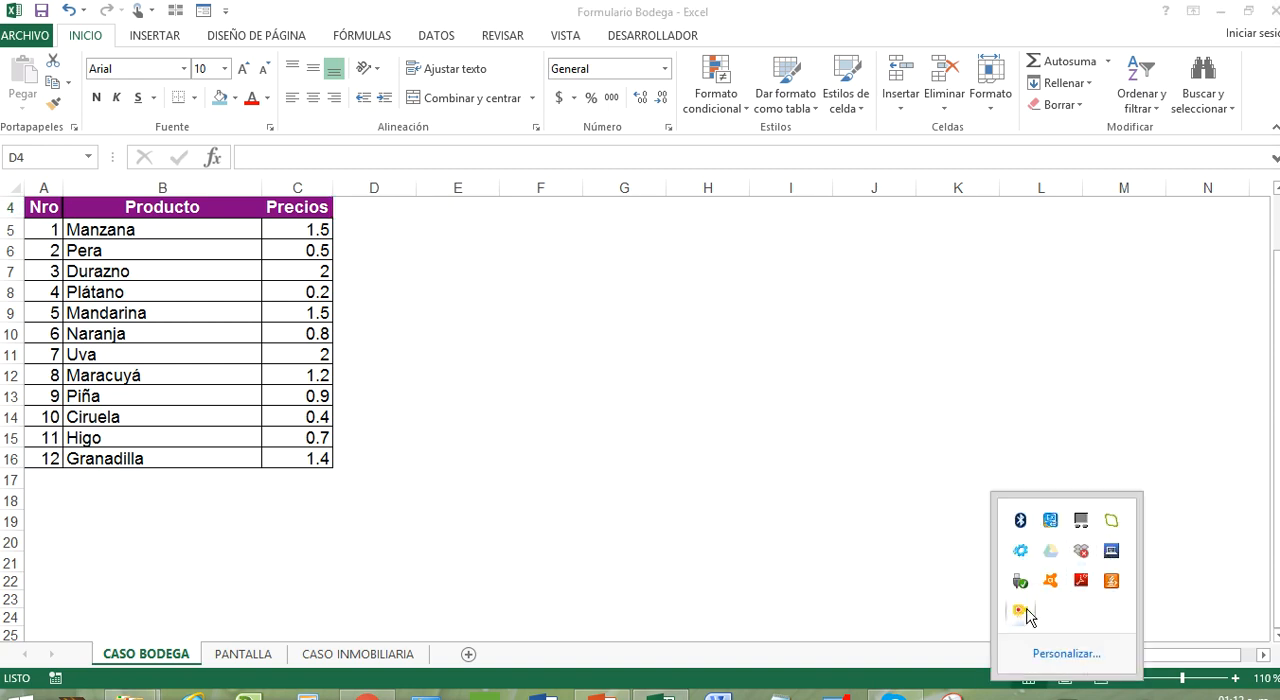
Move the CASO INMOBILIARIA sheet to the first position in the workbook, before CASO BODEGA
left_click(1217, 11)
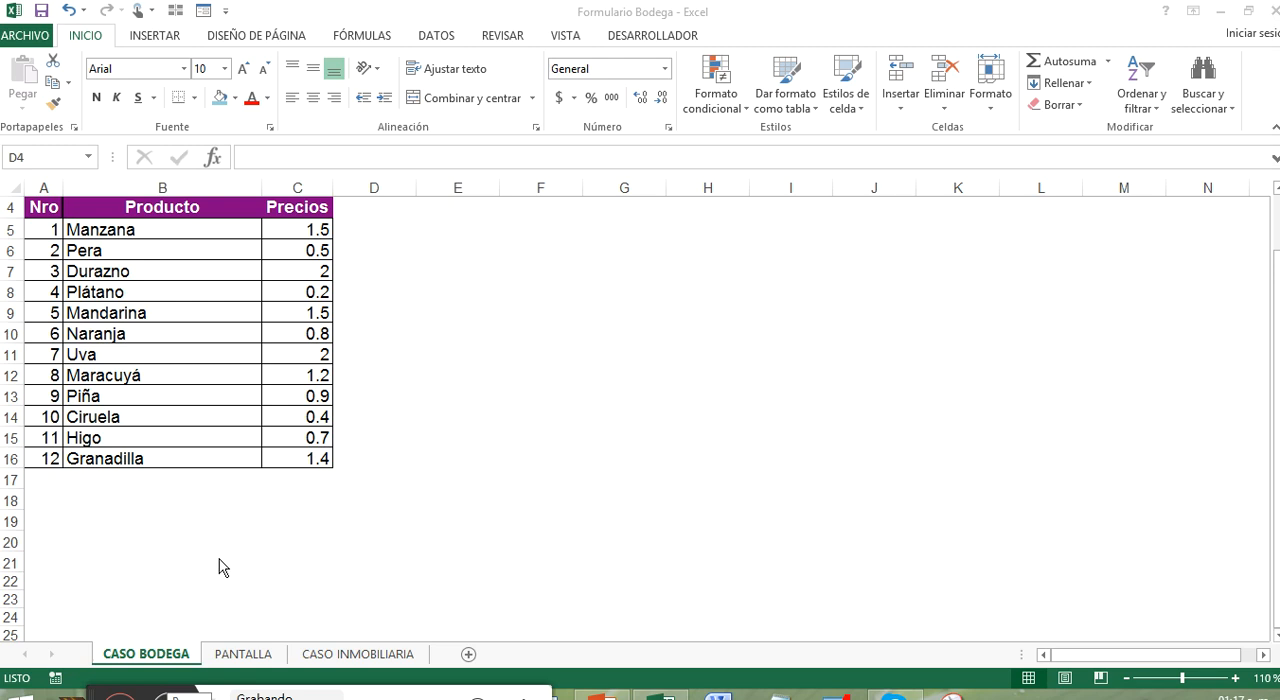
left_click(355, 655)
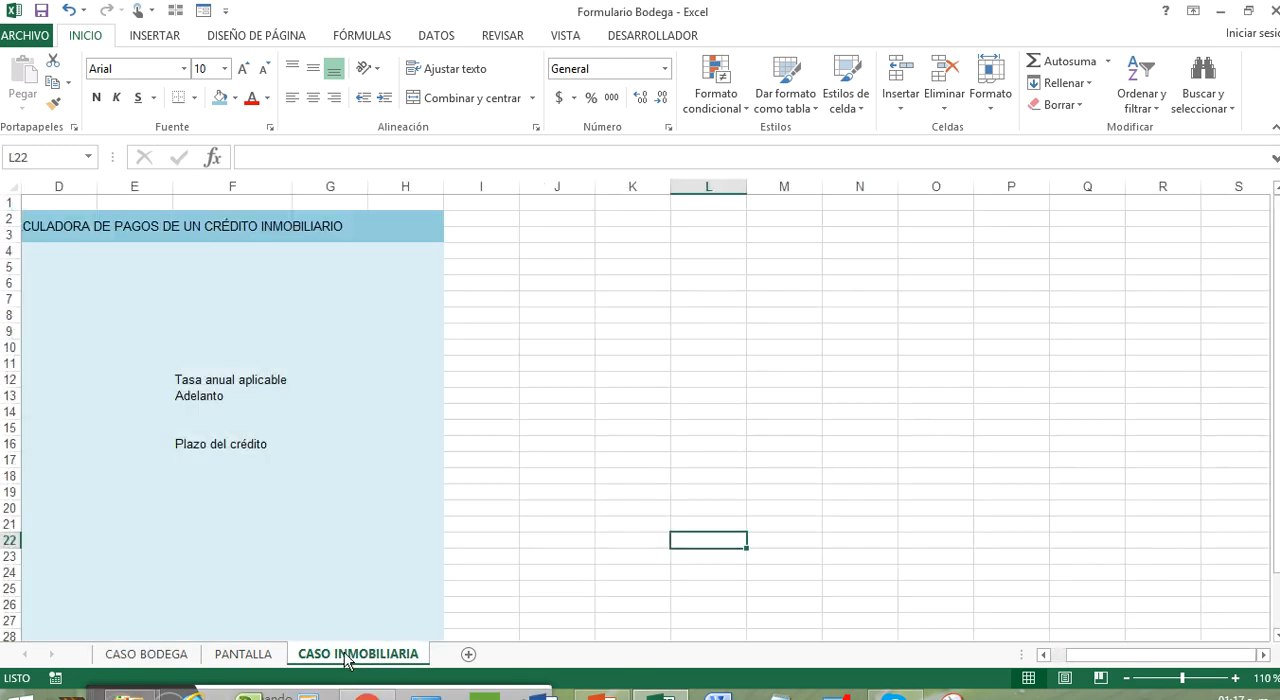
left_click_drag(345, 660, 266, 657)
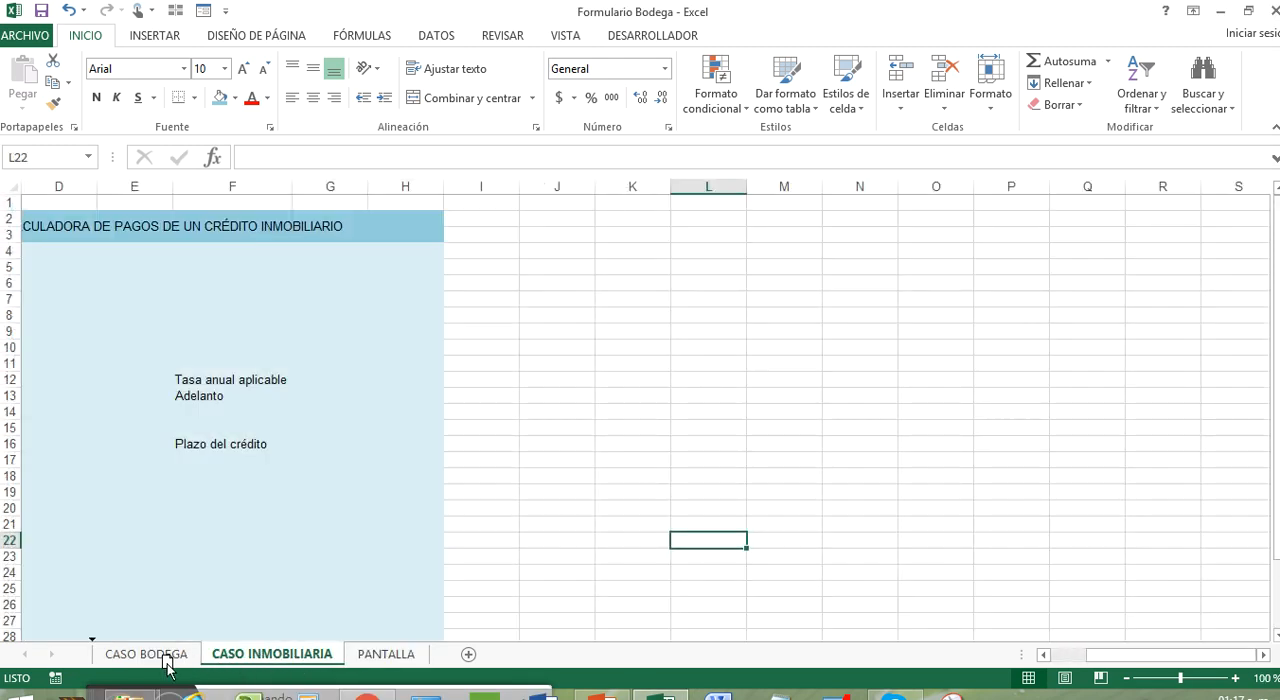
left_click_drag(167, 668, 167, 668)
left_click_drag(600, 380, 25, 380)
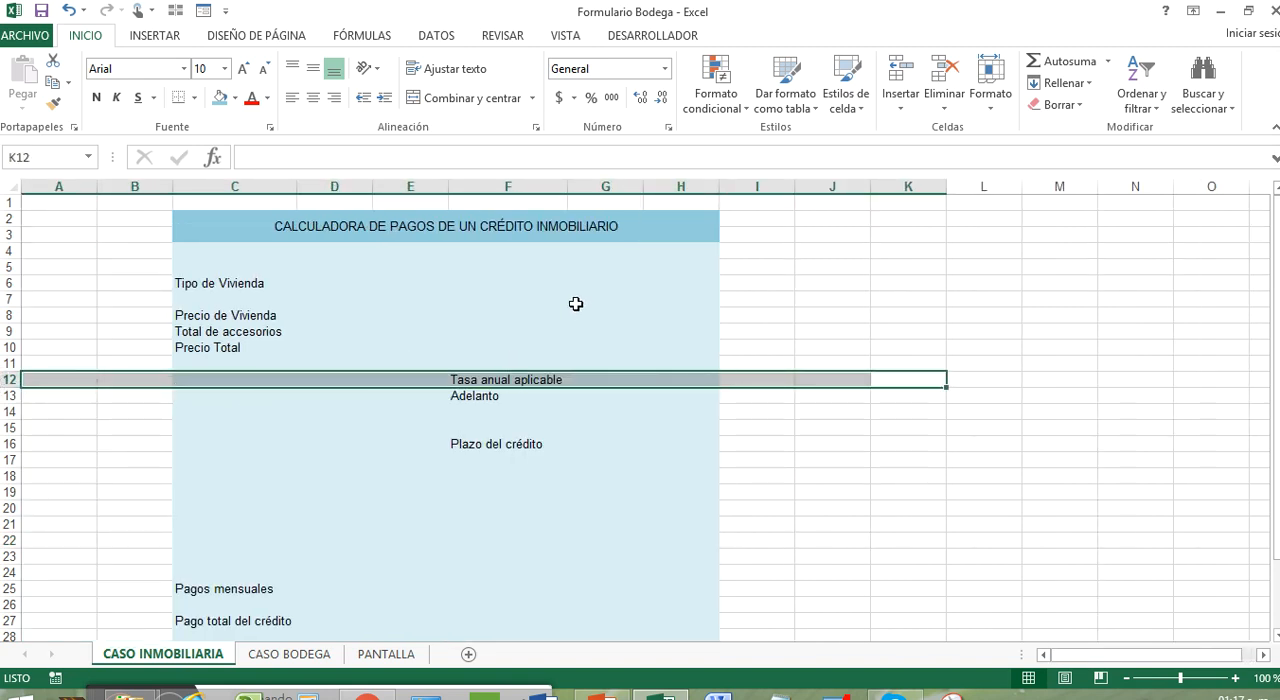
Customize the Quick Access Toolbar, listing the commands not in the ribbon, and remove the Formulario command from it
left_click(226, 12)
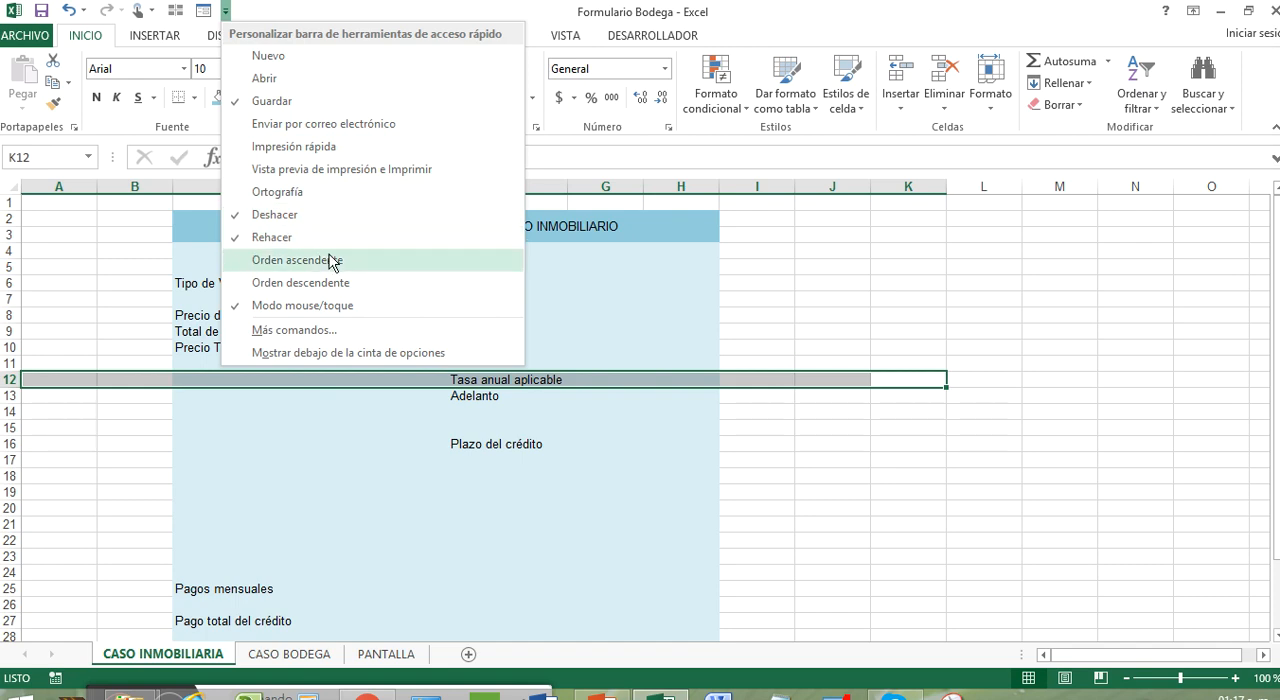
left_click(360, 331)
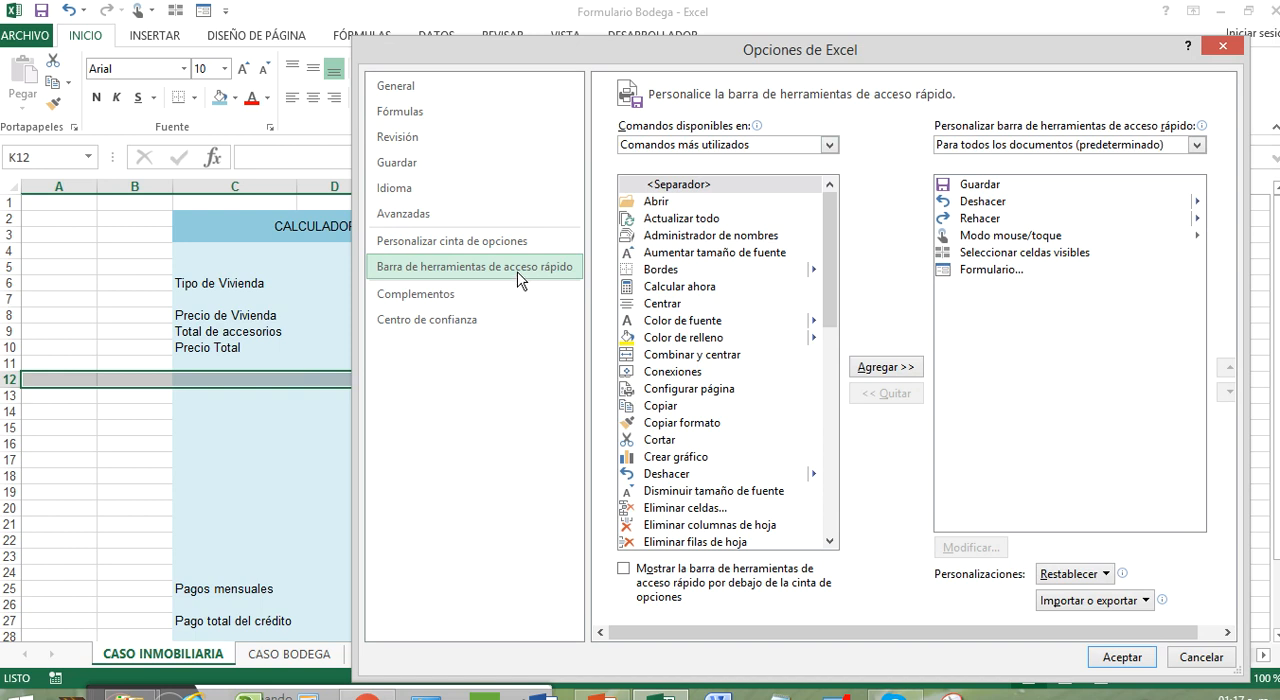
left_click(829, 146)
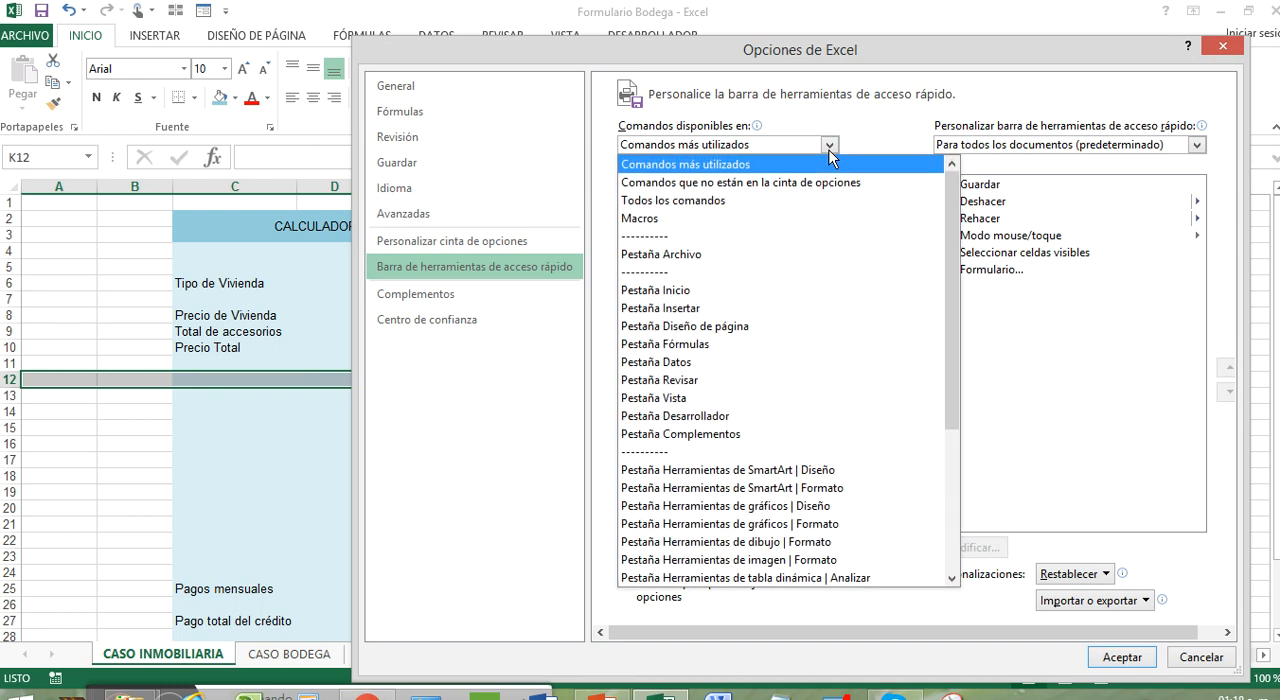
left_click(900, 190)
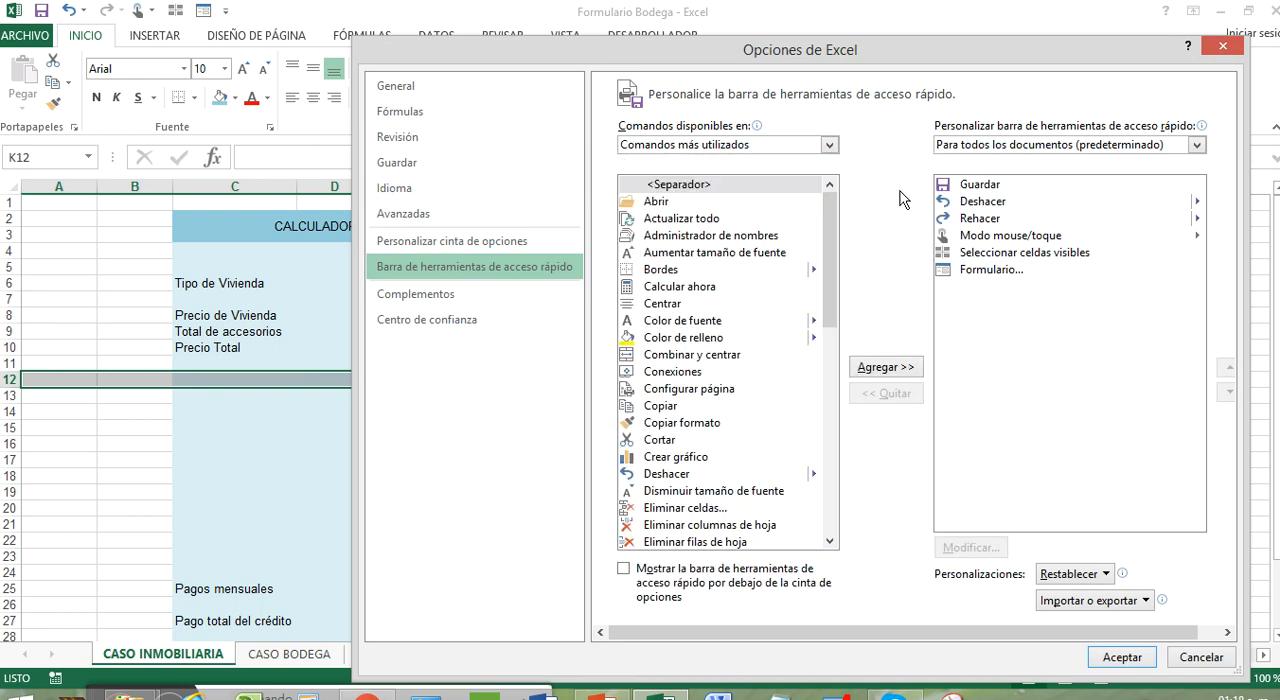
left_click(1005, 272)
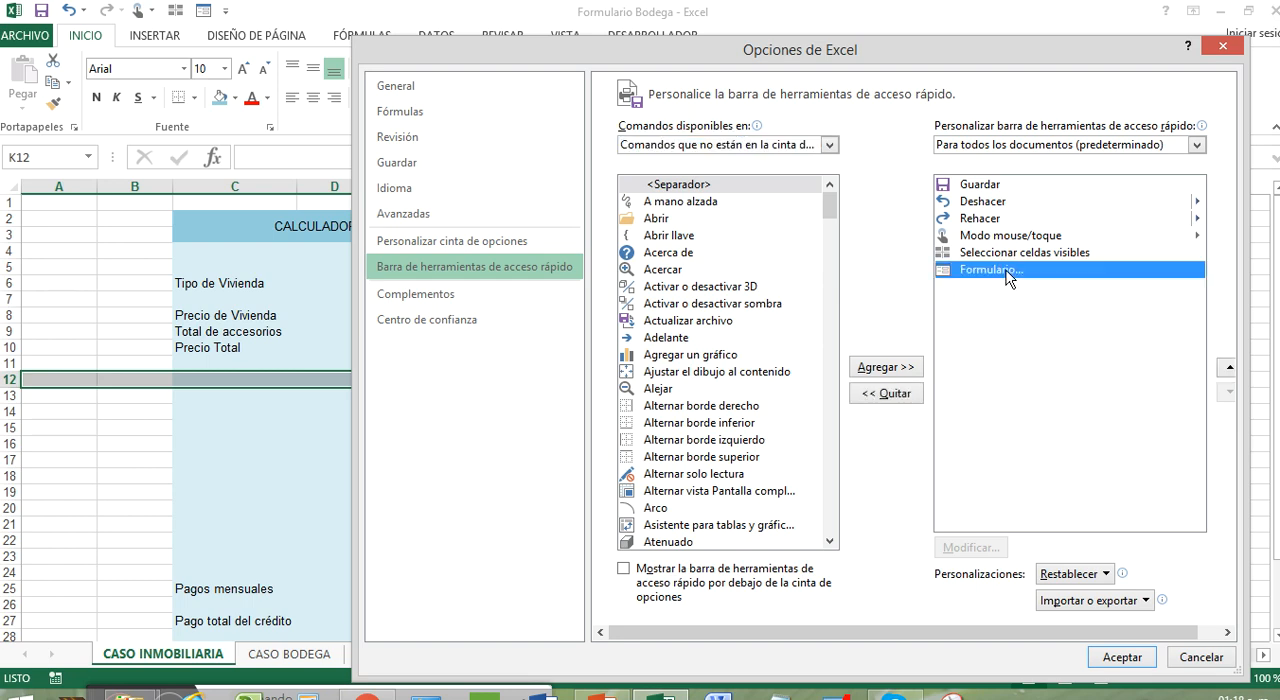
left_click(860, 398)
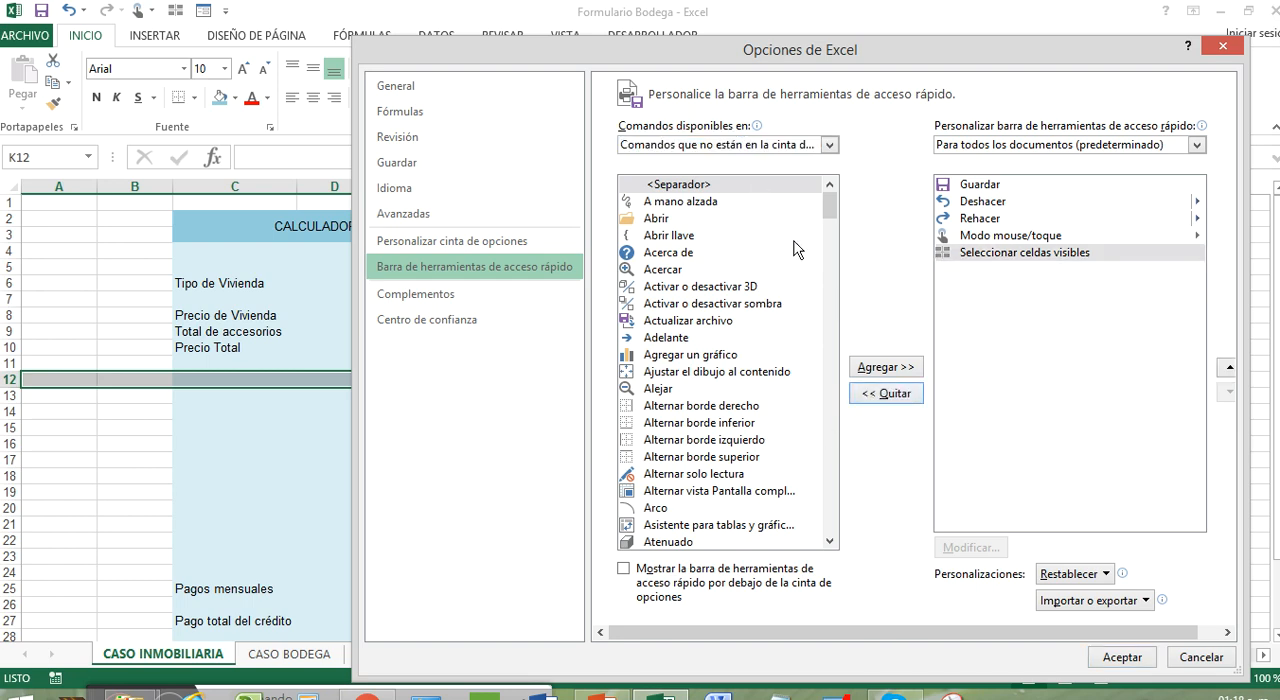
Add the Formulario command to the Quick Access Toolbar from the commands not in the ribbon and accept the options
left_click(828, 250)
left_click_drag(828, 250, 830, 363)
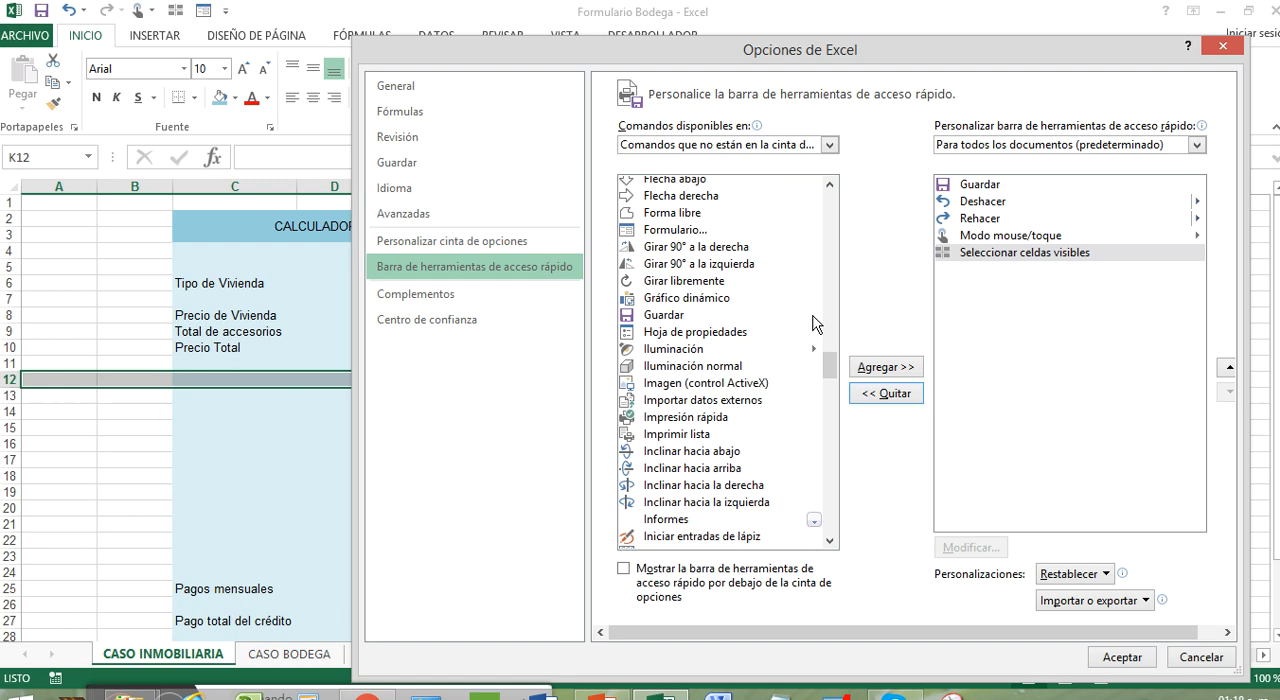
left_click(686, 236)
left_click(902, 368)
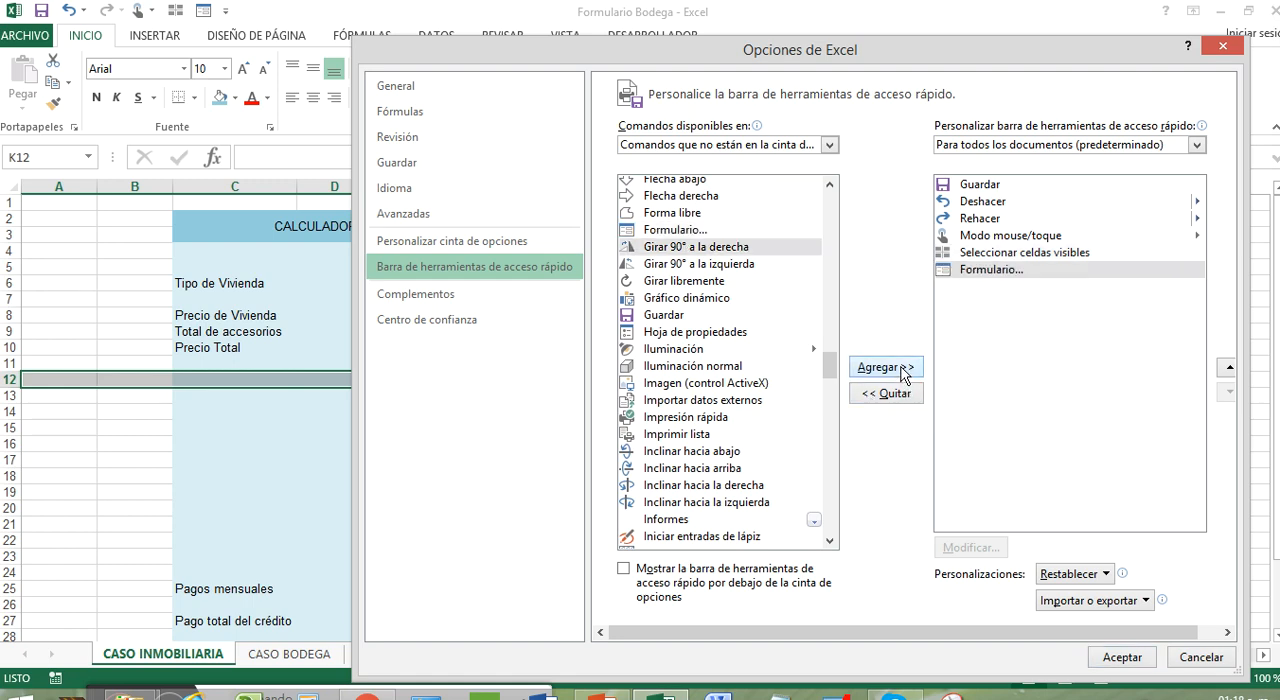
left_click(1122, 657)
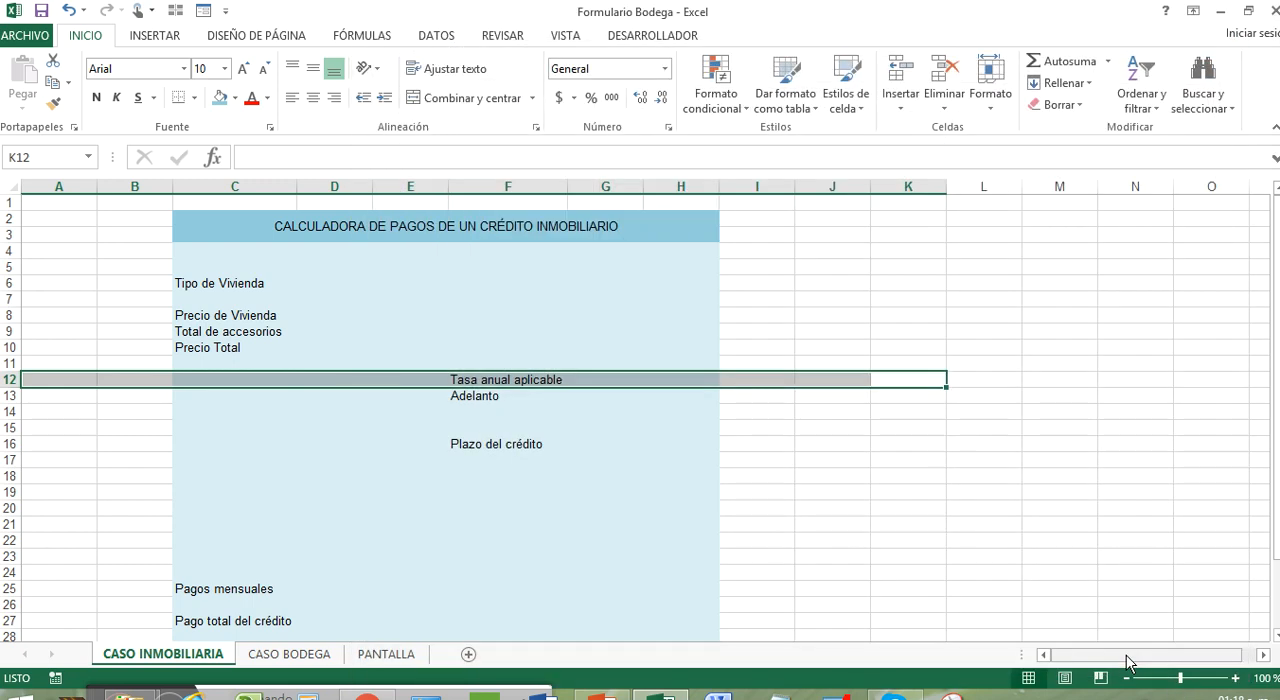
left_click(405, 330)
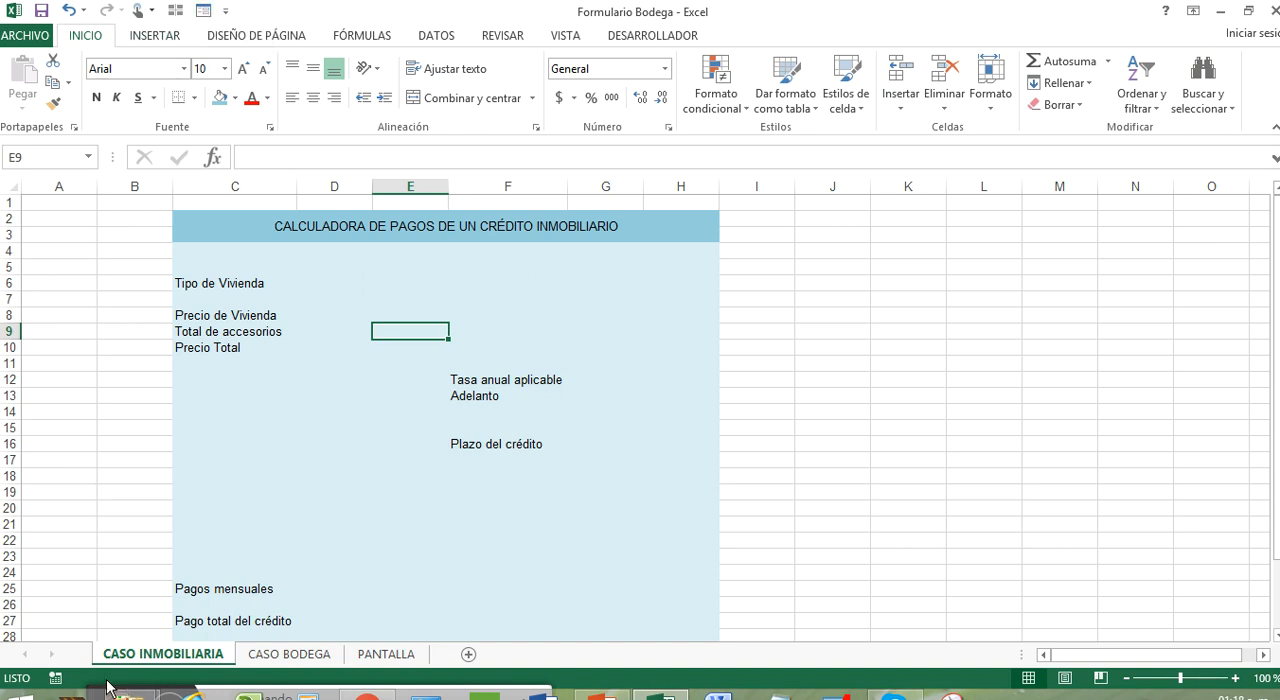
left_click(451, 692)
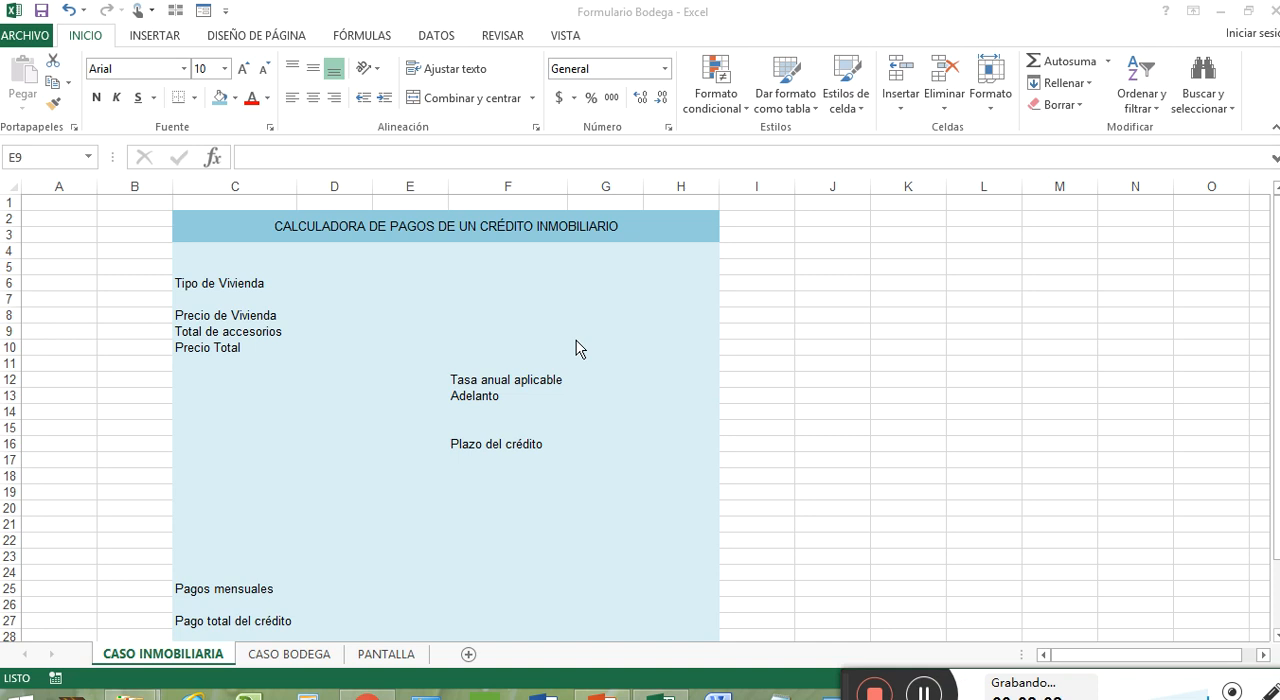
Hide the gridlines on the CASO INMOBILIARIA sheet
left_click(762, 331)
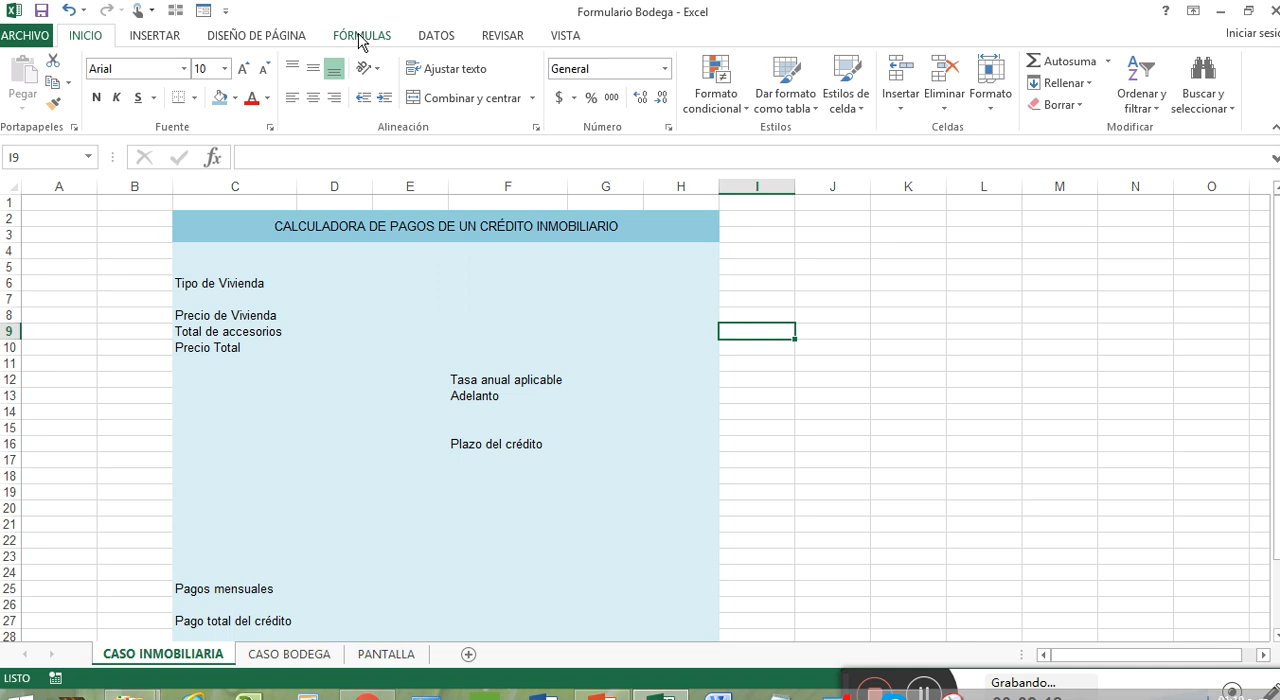
left_click(555, 36)
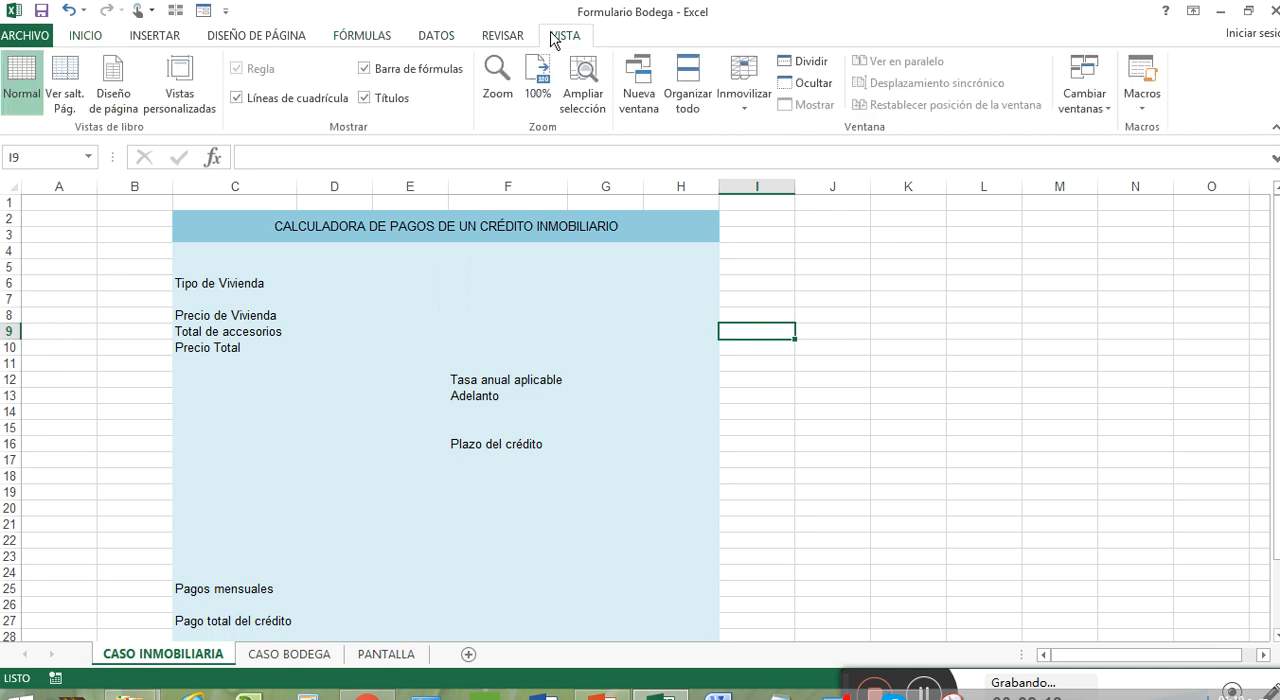
left_click(265, 100)
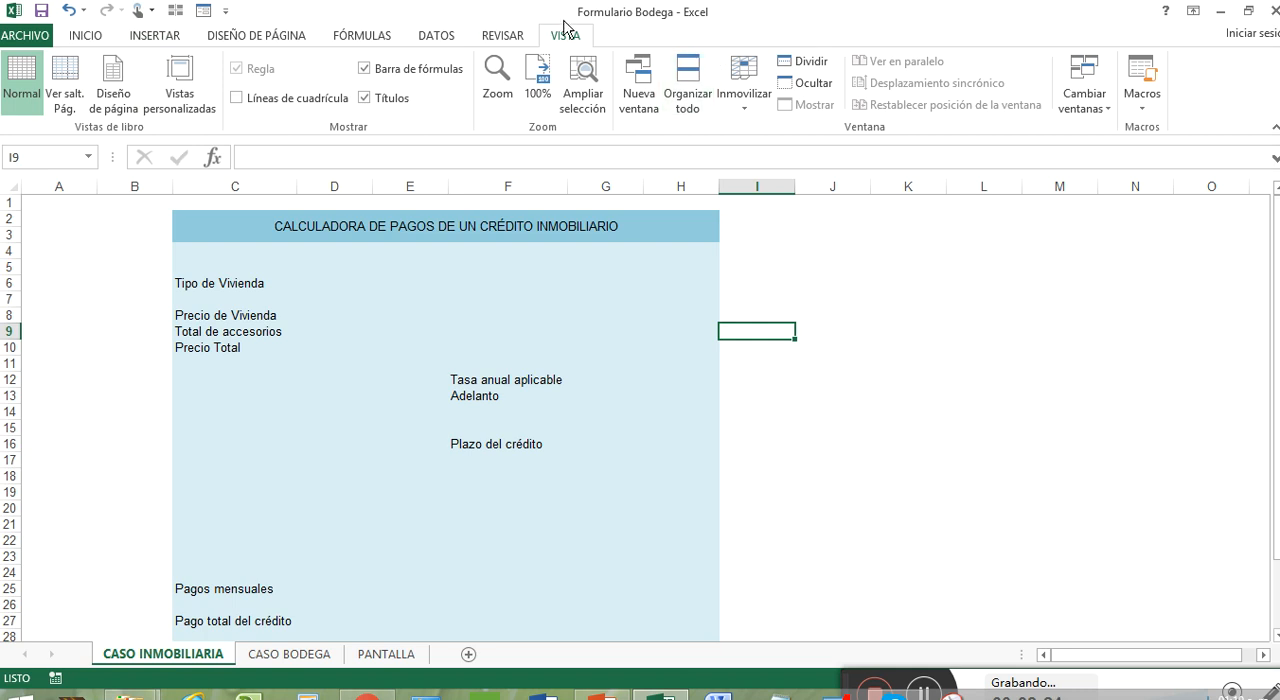
Enable the Desarrollador tab in the Excel ribbon options and display its tools
left_click(40, 34)
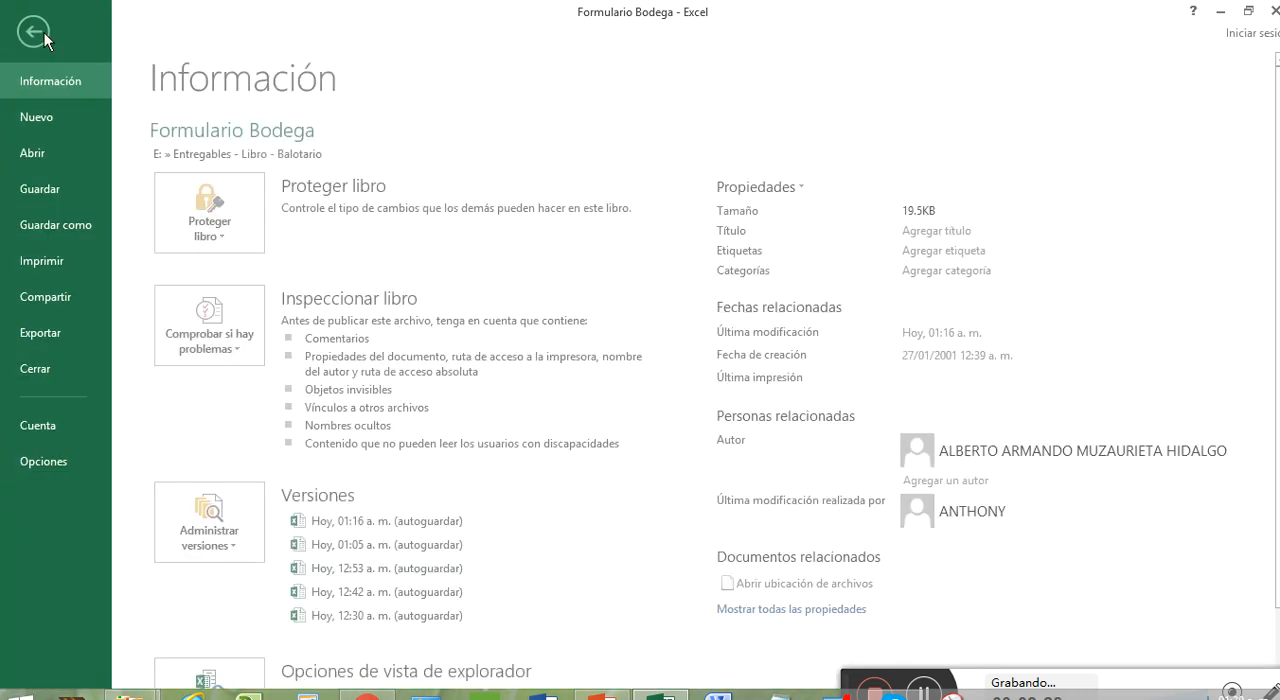
left_click(84, 467)
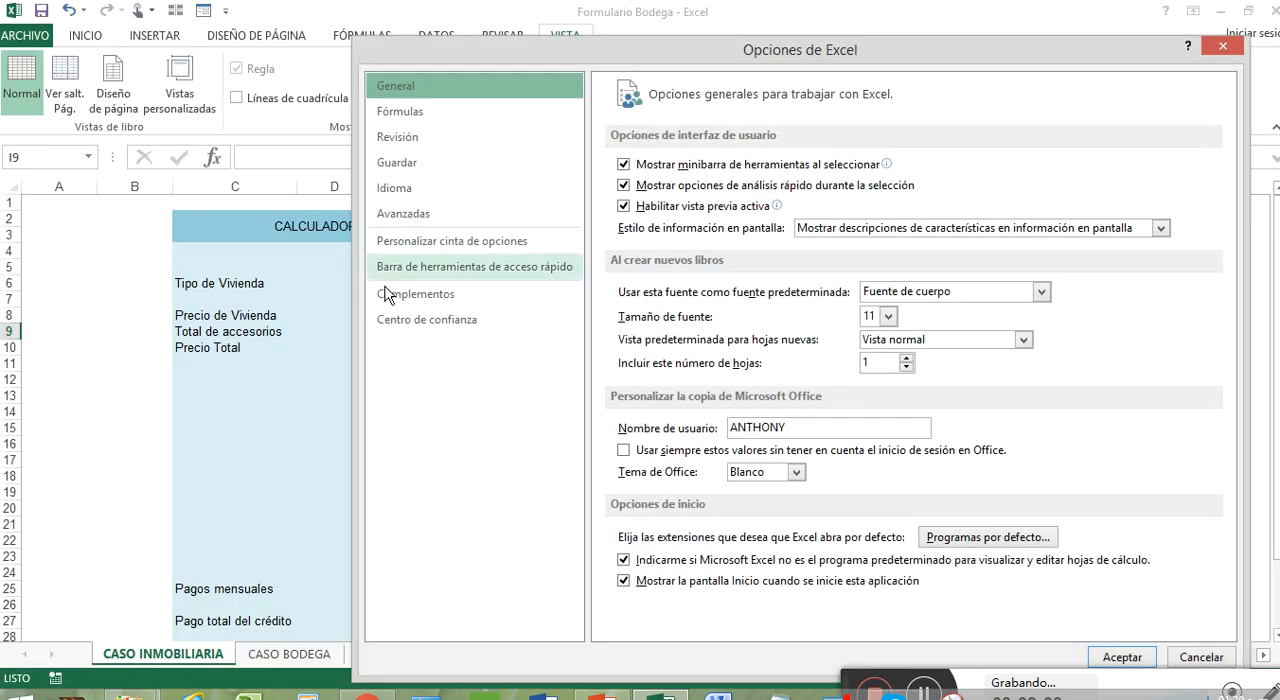
left_click(447, 306)
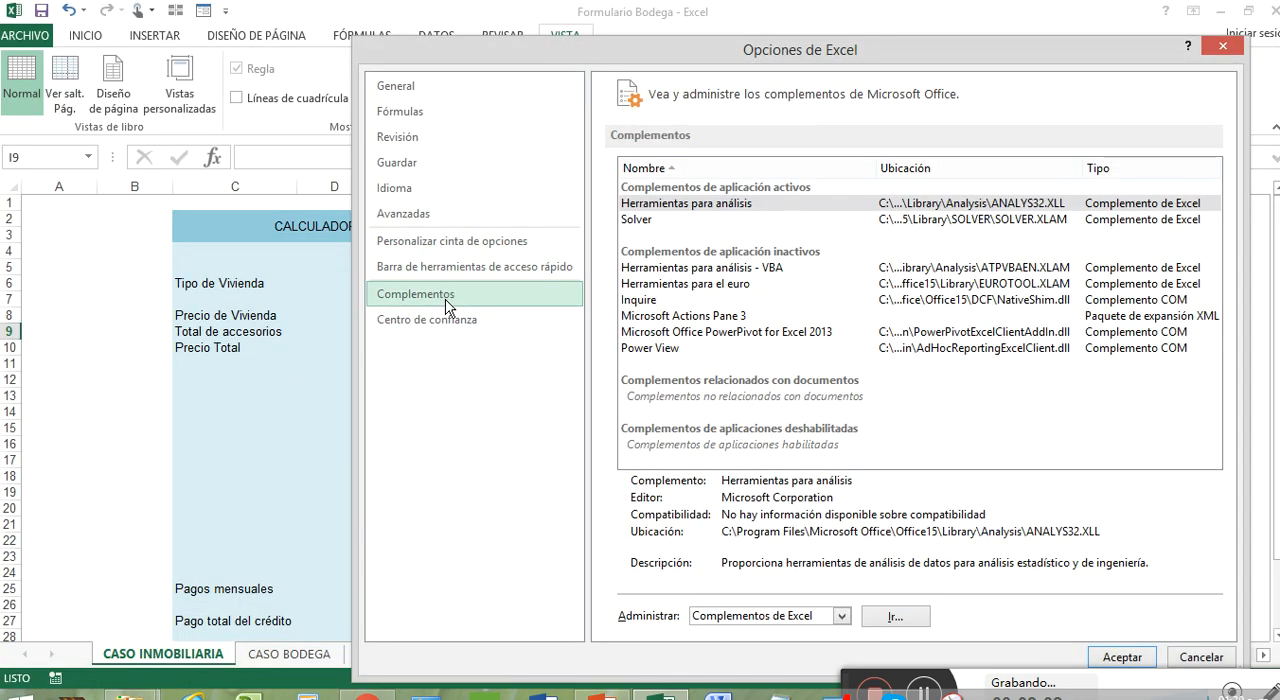
left_click(474, 250)
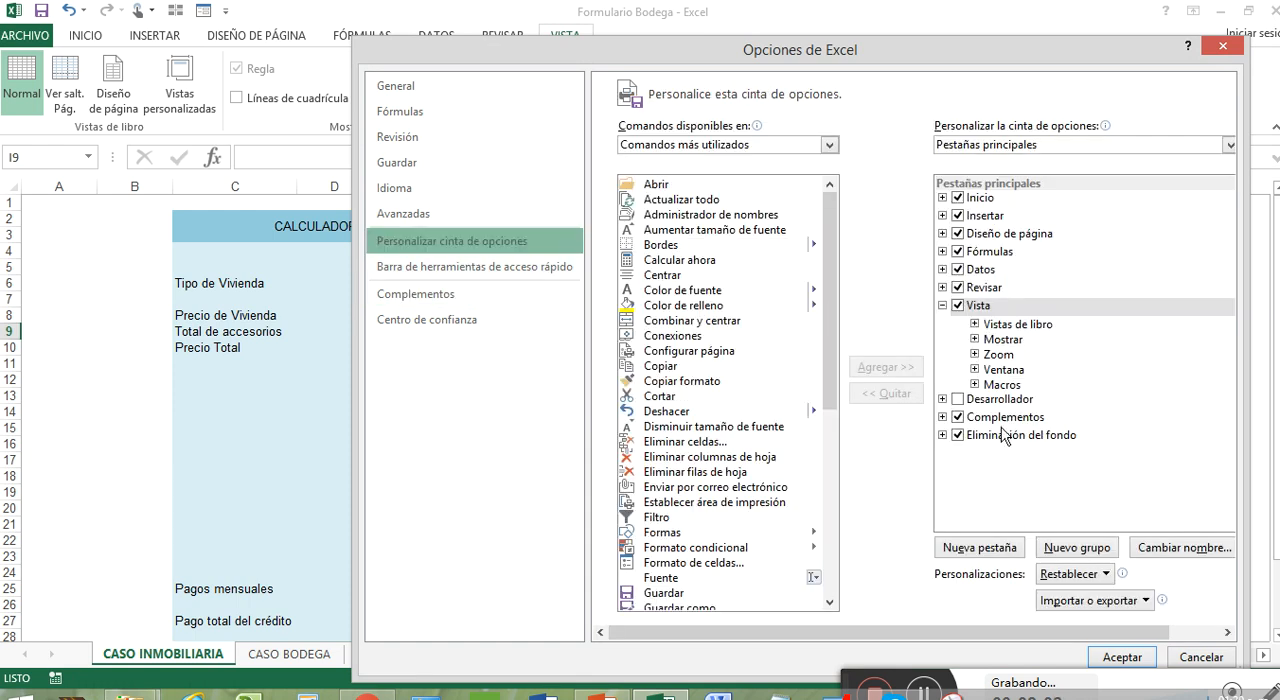
left_click(958, 399)
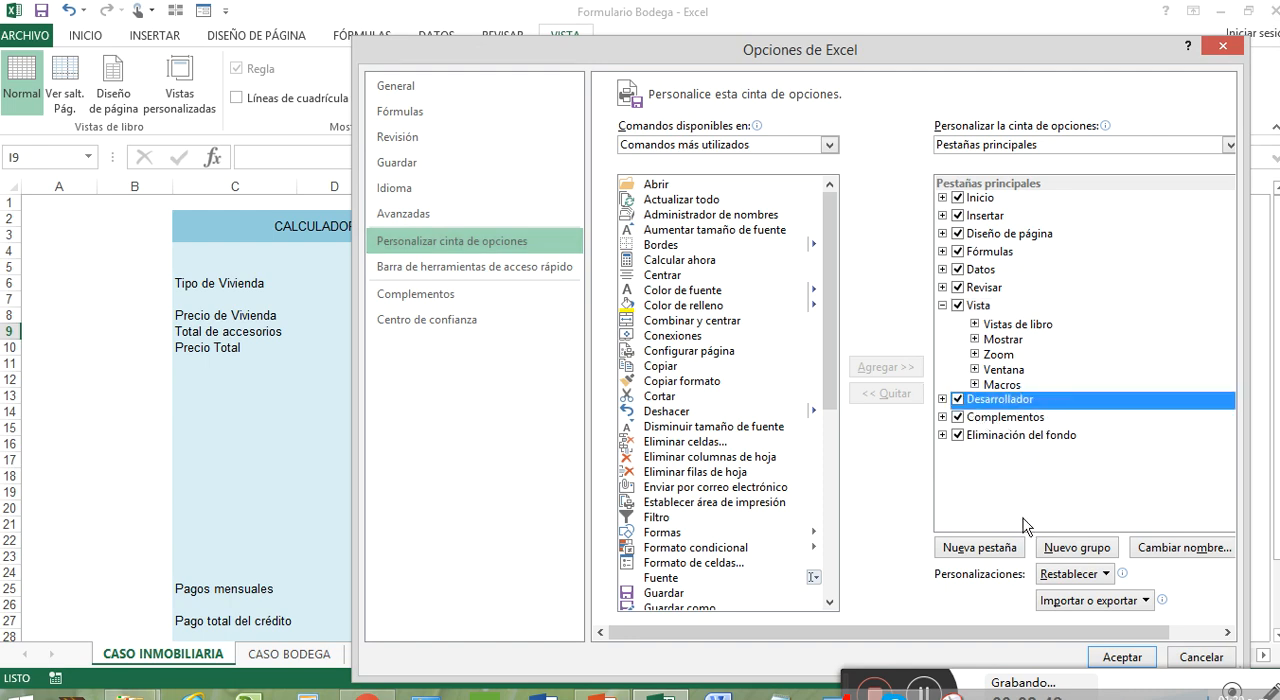
left_click(1124, 660)
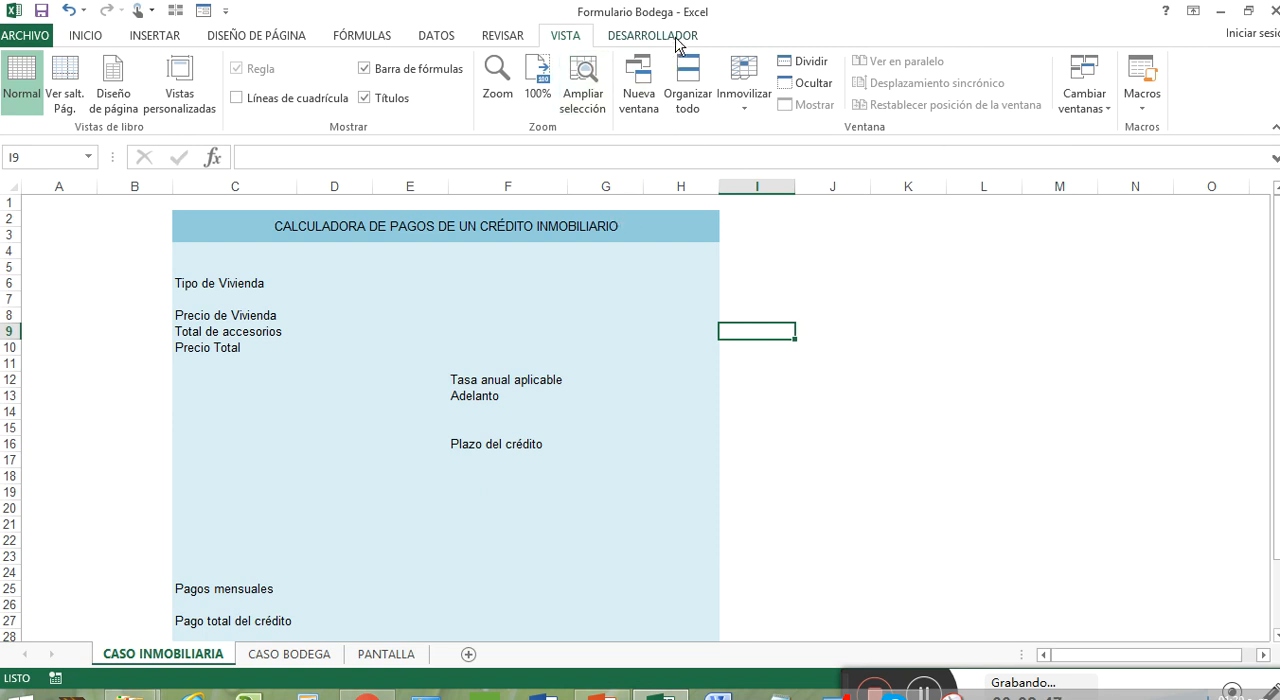
left_click(677, 40)
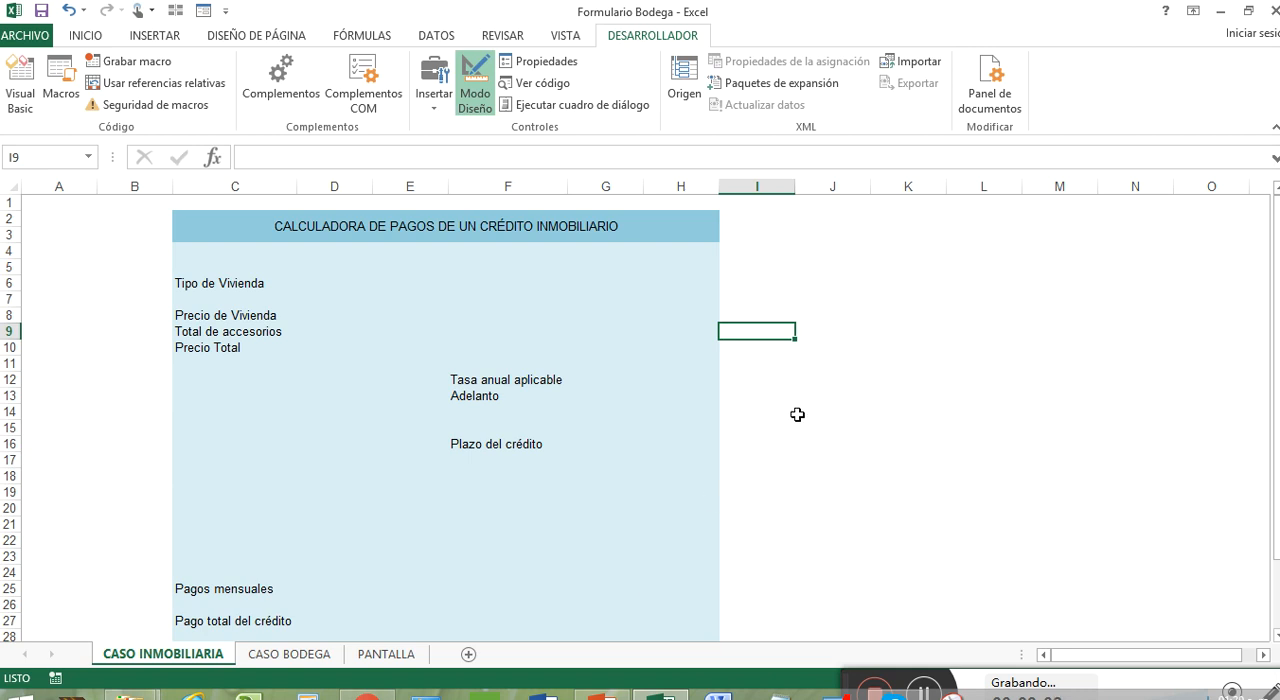
Examine the calculator's fields on the sheet, from Tipo de Vivienda through the rate, down payment and term to Pago total del crédito
left_click(886, 250)
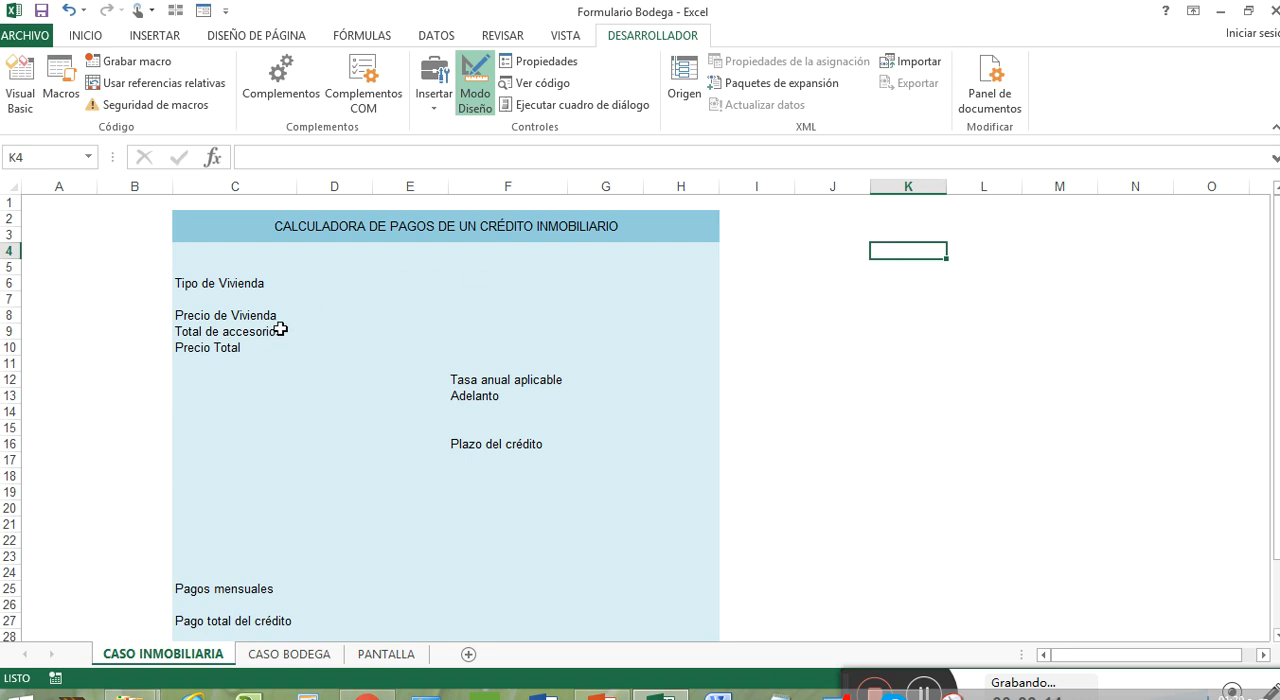
left_click(232, 286)
left_click(252, 316)
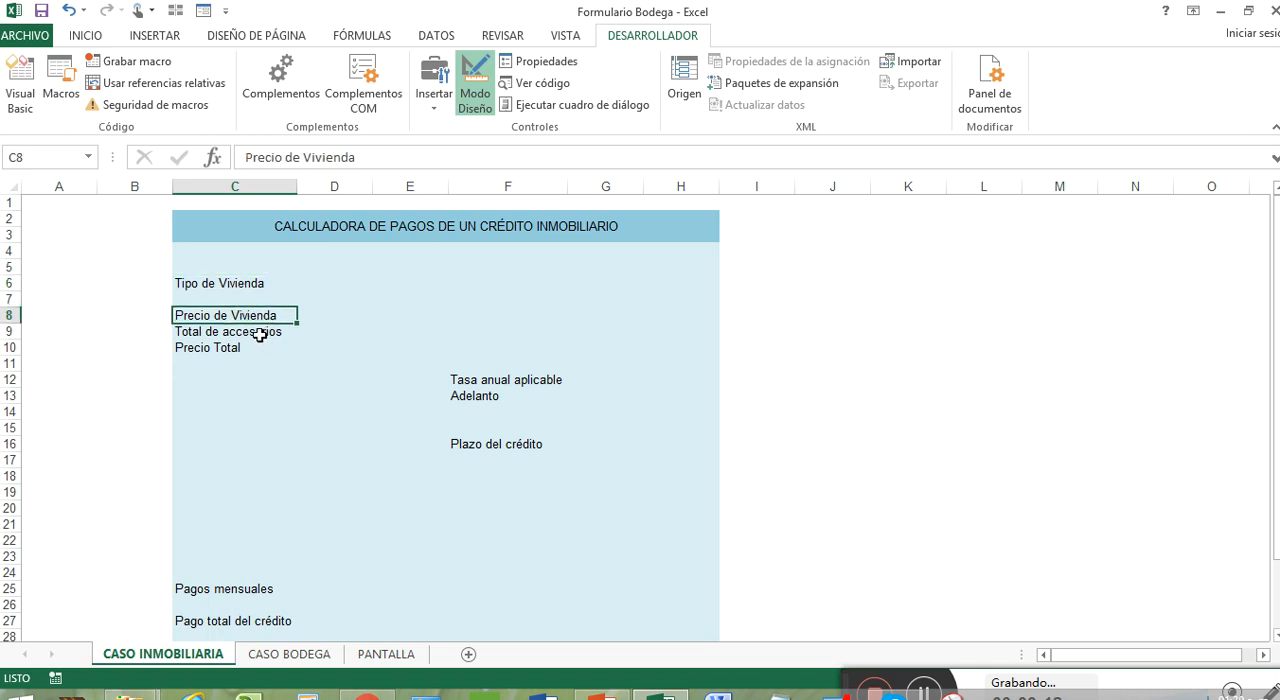
left_click(266, 333)
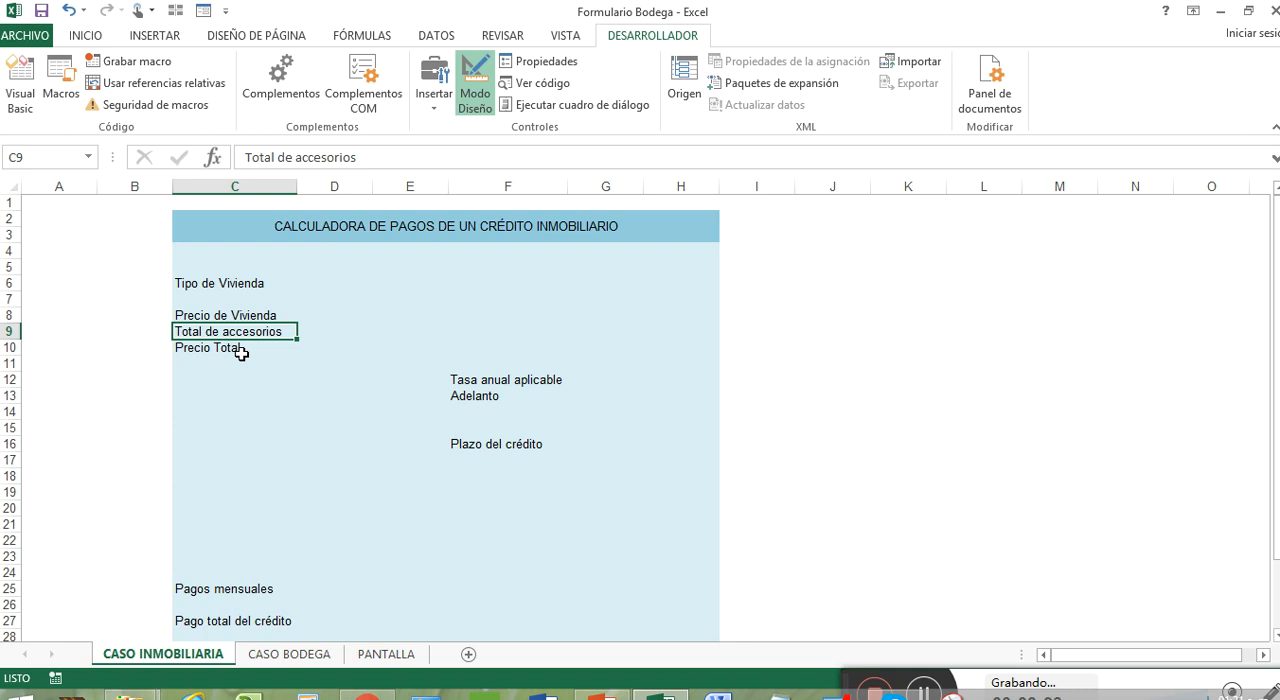
left_click(241, 352)
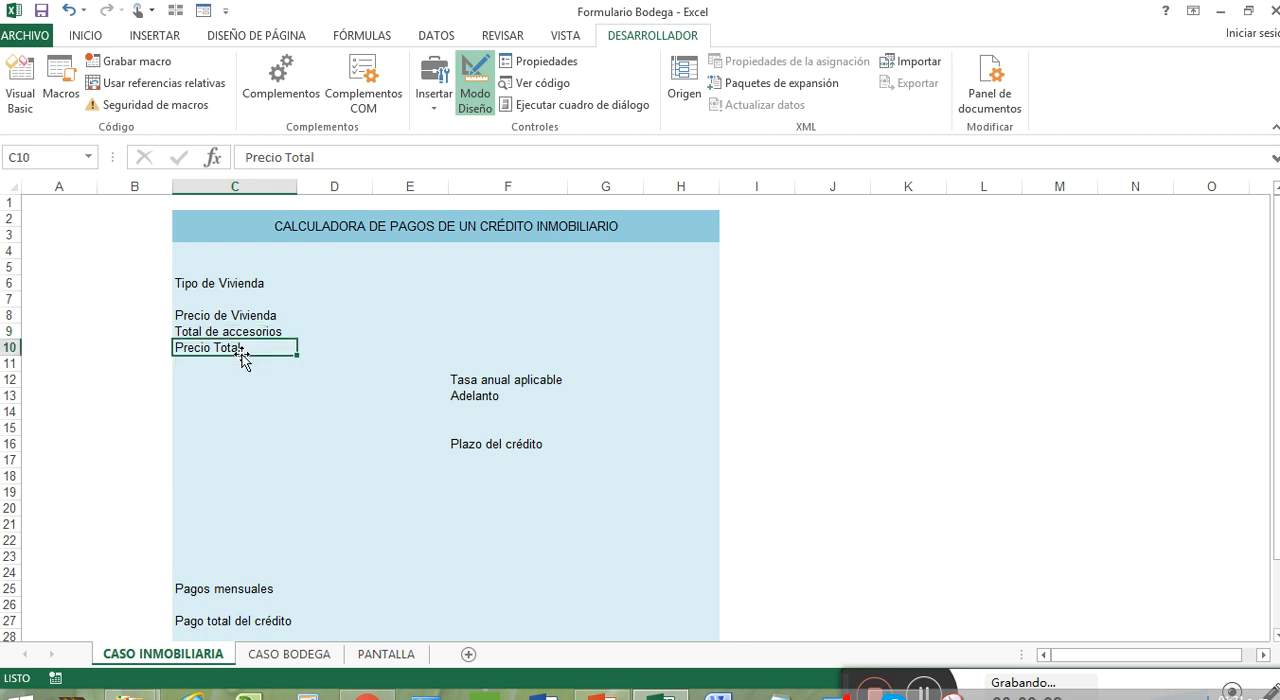
left_click(509, 381)
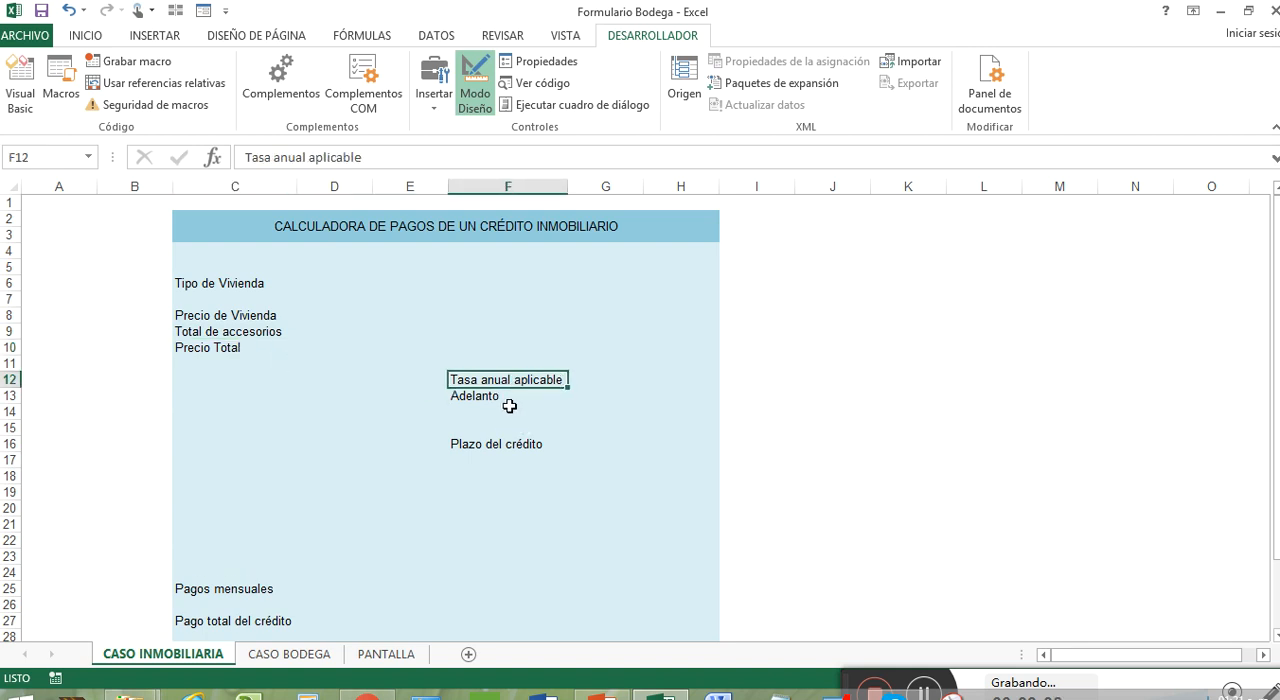
left_click(507, 399)
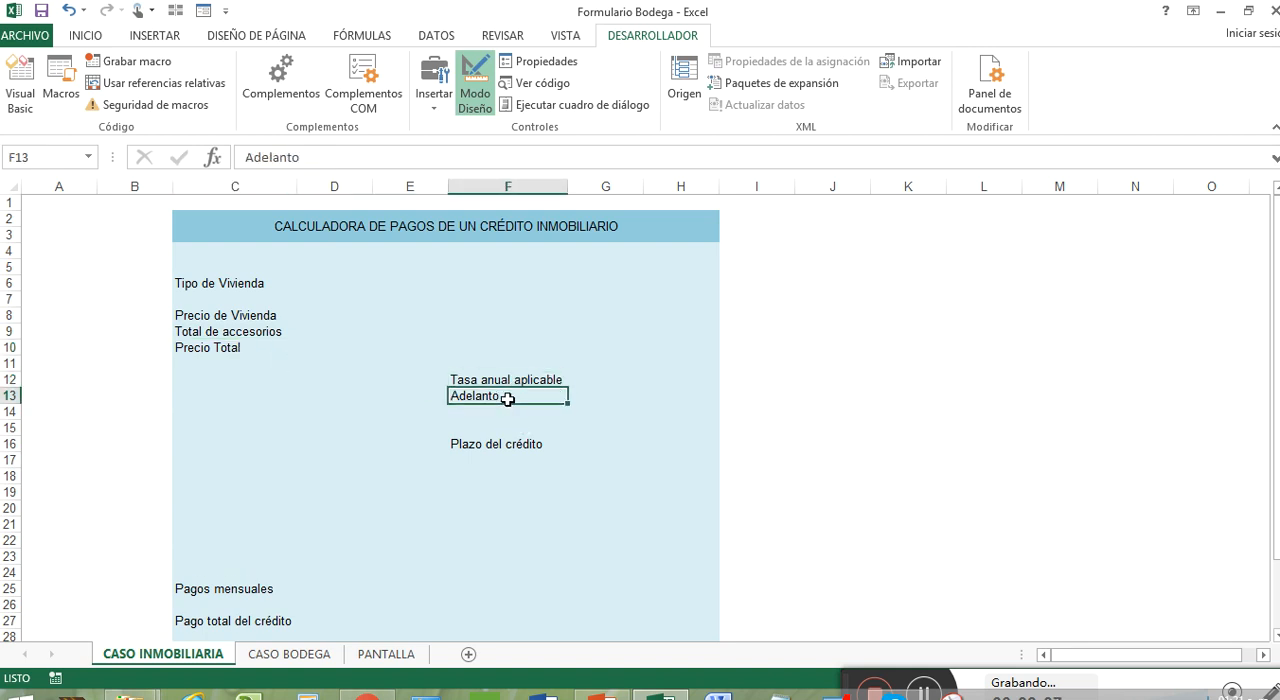
left_click(527, 449)
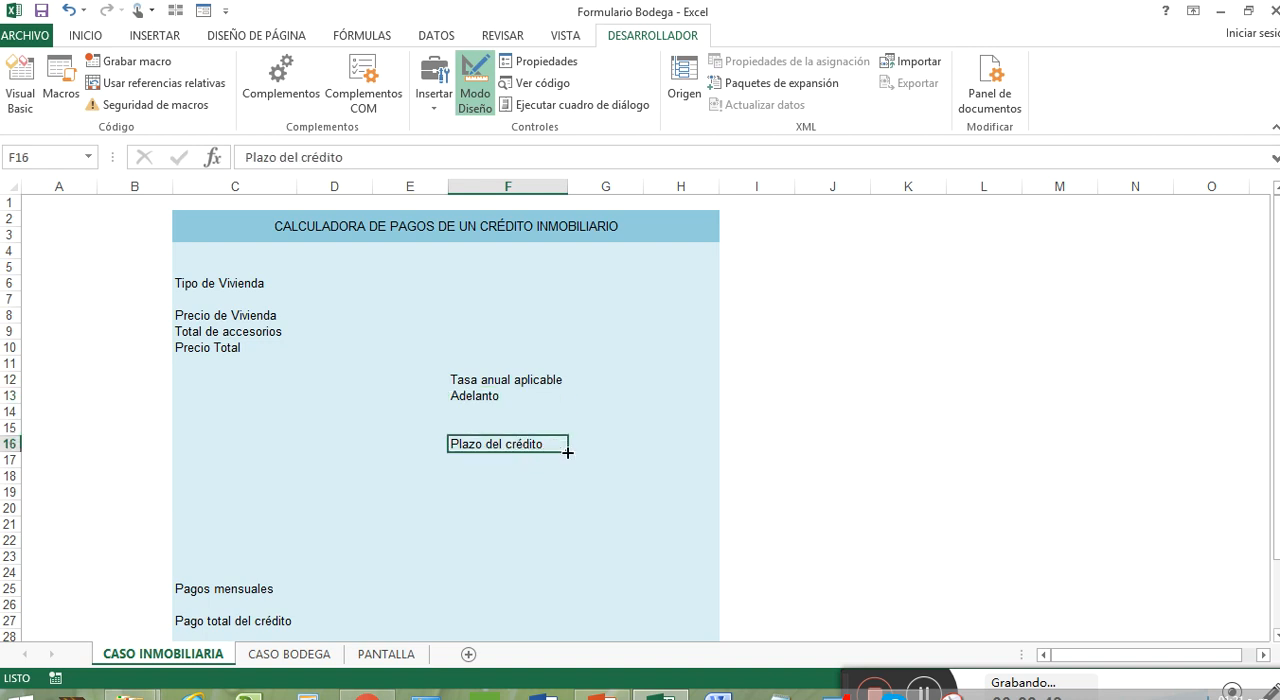
left_click(302, 590)
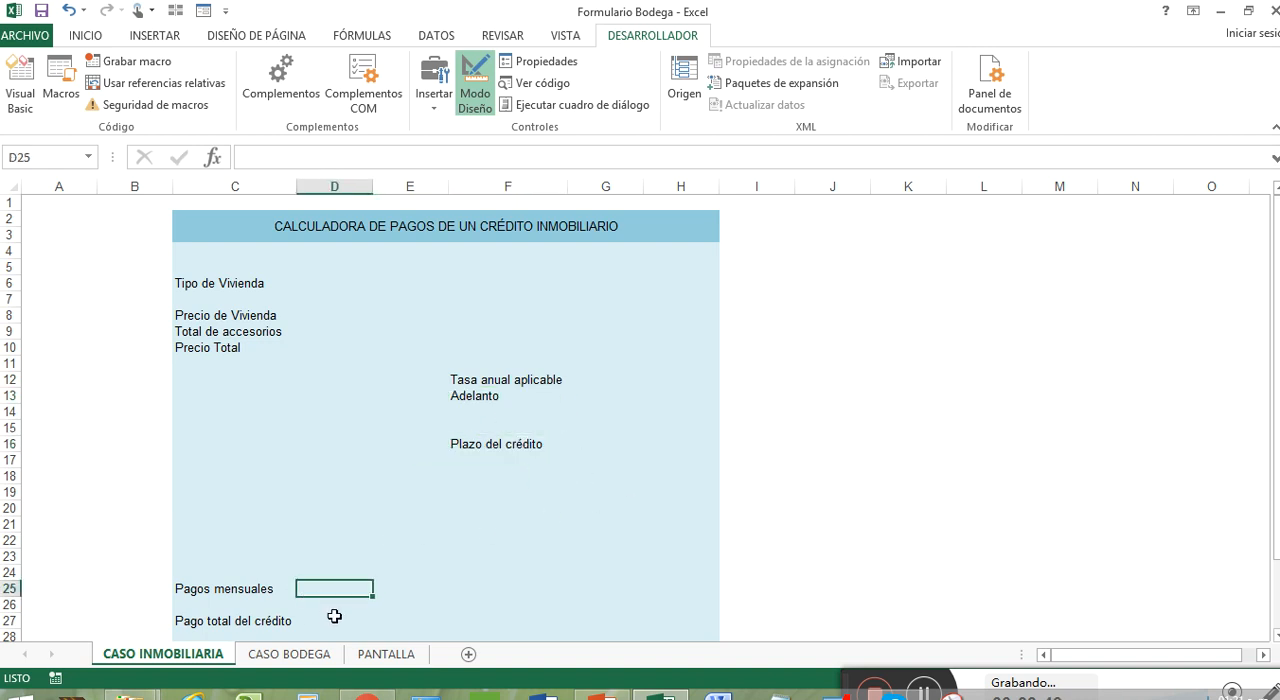
left_click(339, 622)
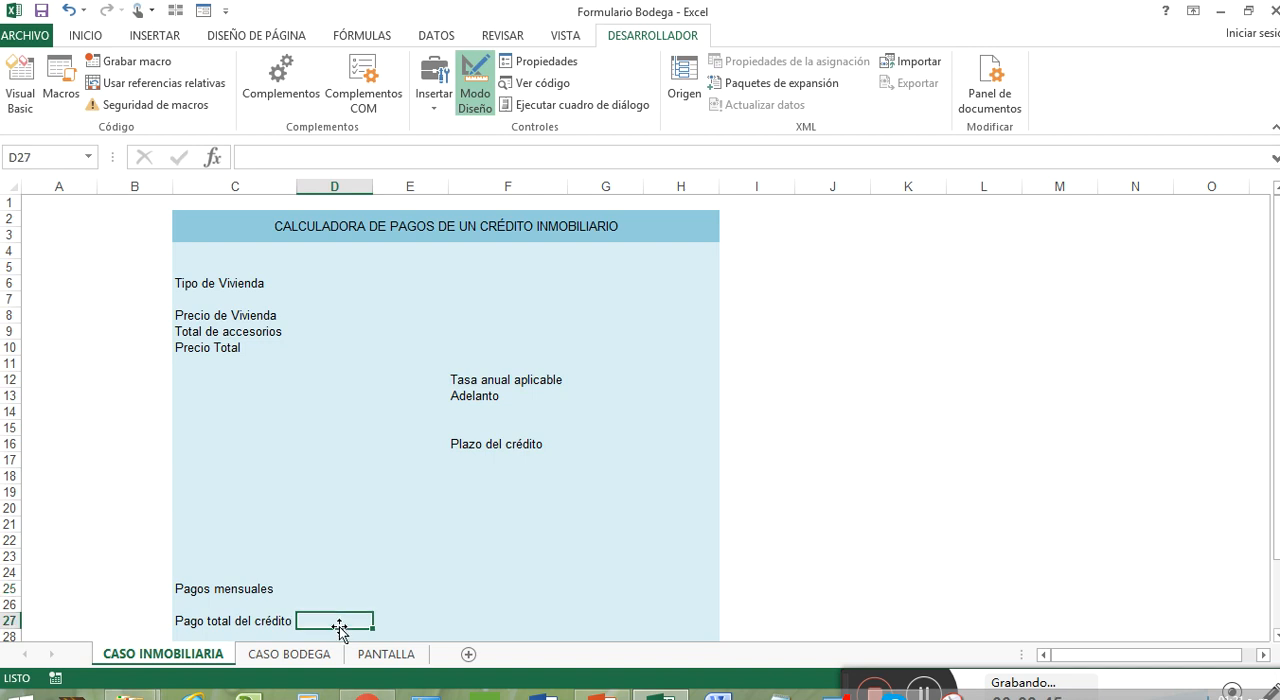
scroll(402, 482, "down", 3)
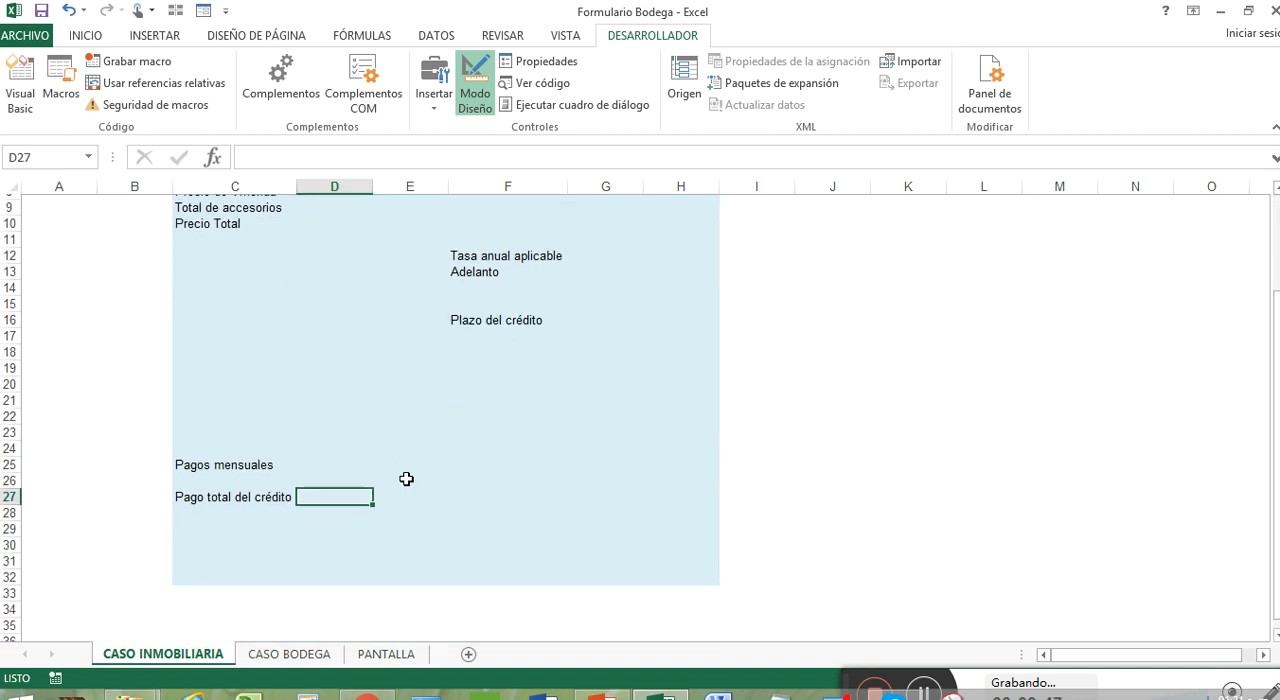
Insert a combo box form control over cell D6, beside the Tipo de Vivienda label
scroll(406, 479, "up", 3)
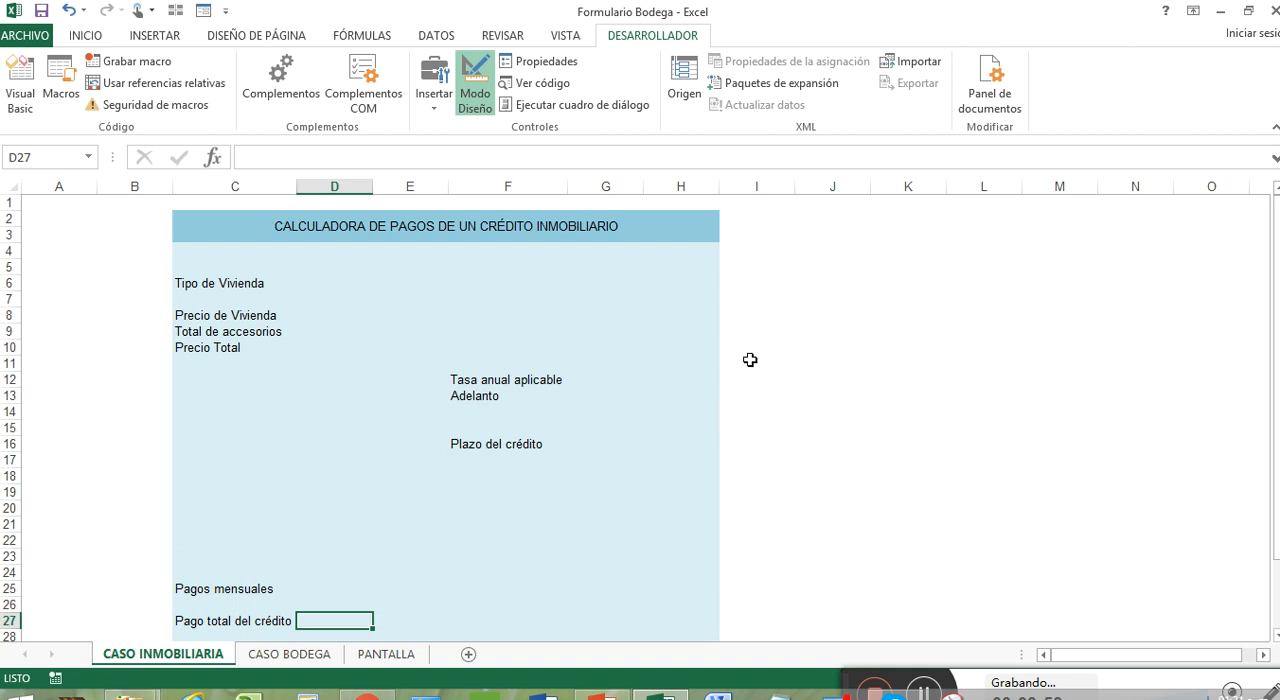
left_click(306, 298)
left_click(306, 284)
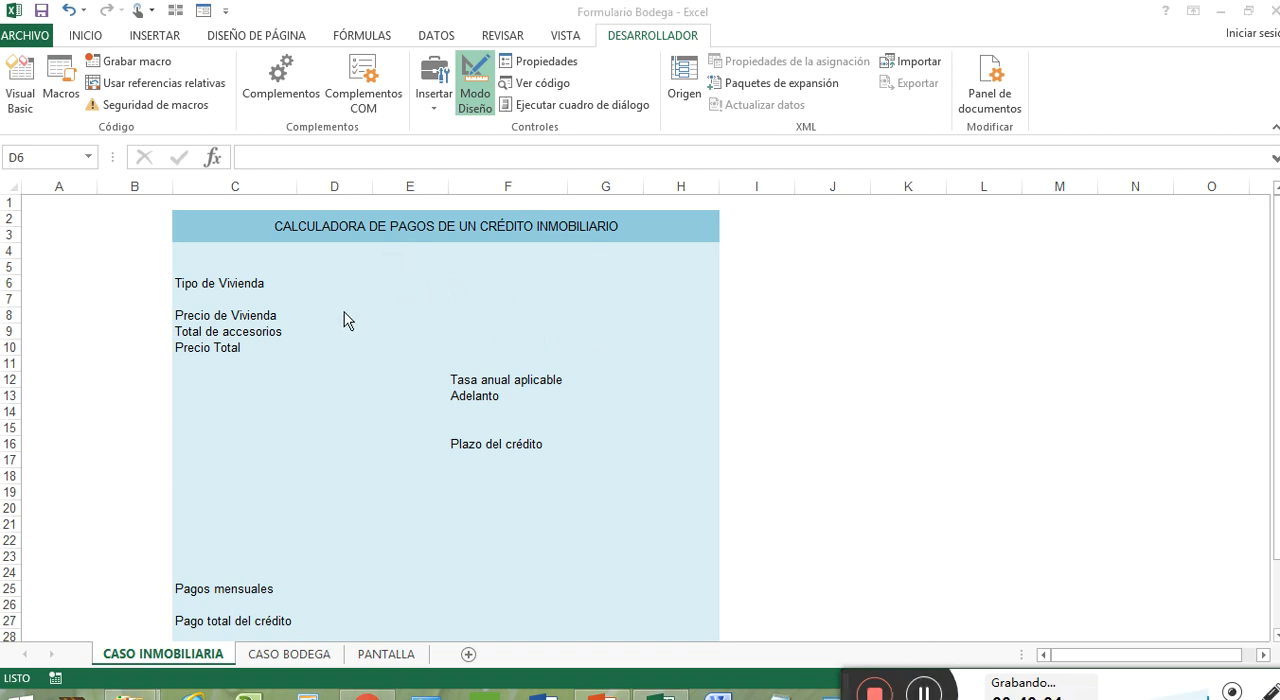
left_click(478, 99)
left_click(476, 102)
left_click(437, 97)
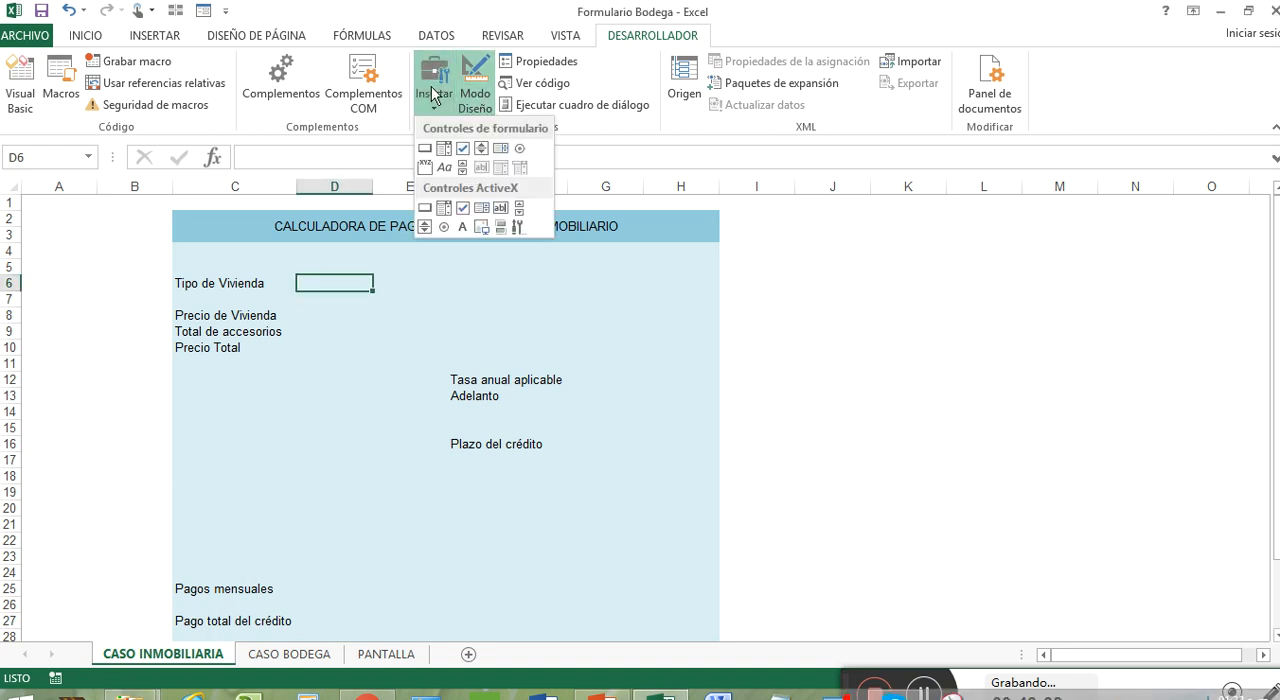
left_click(665, 40)
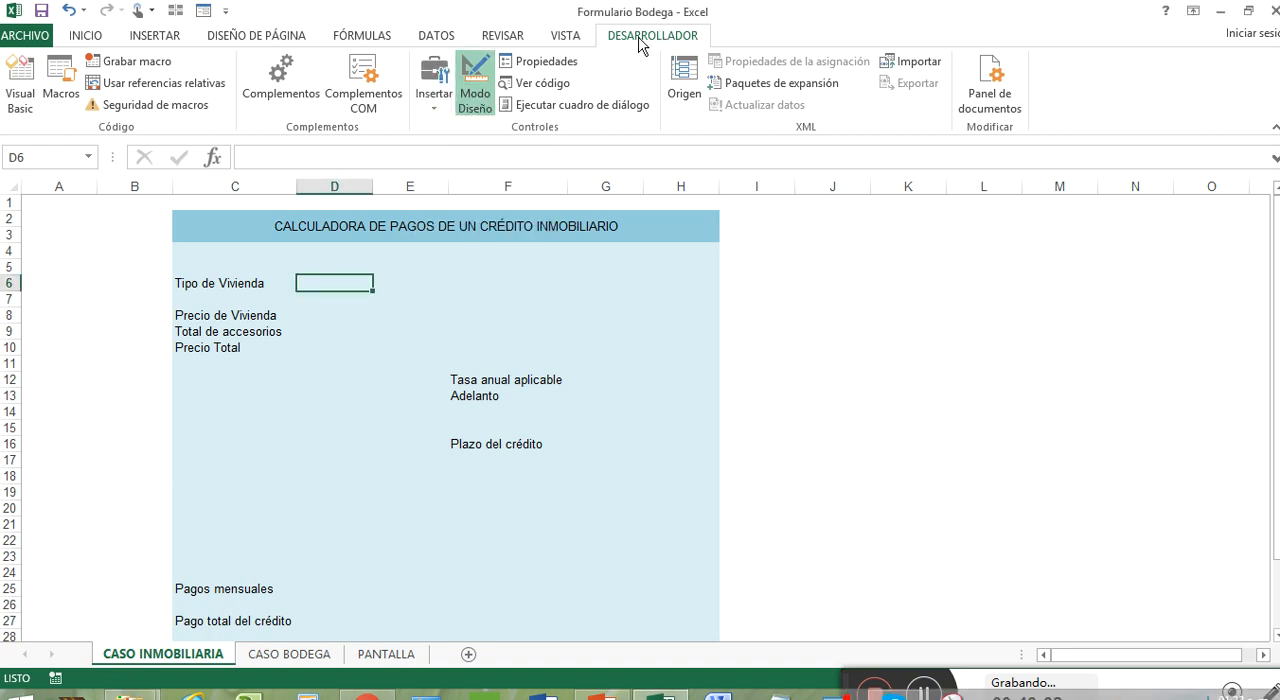
left_click(432, 108)
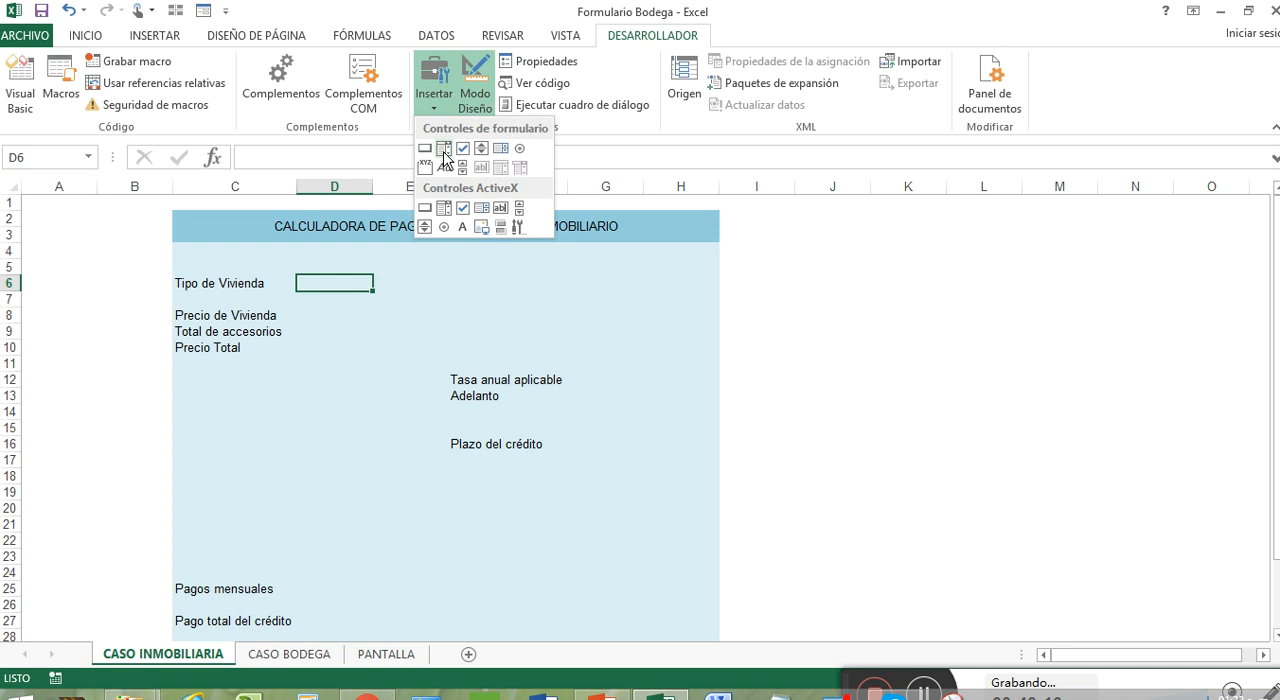
left_click(443, 150)
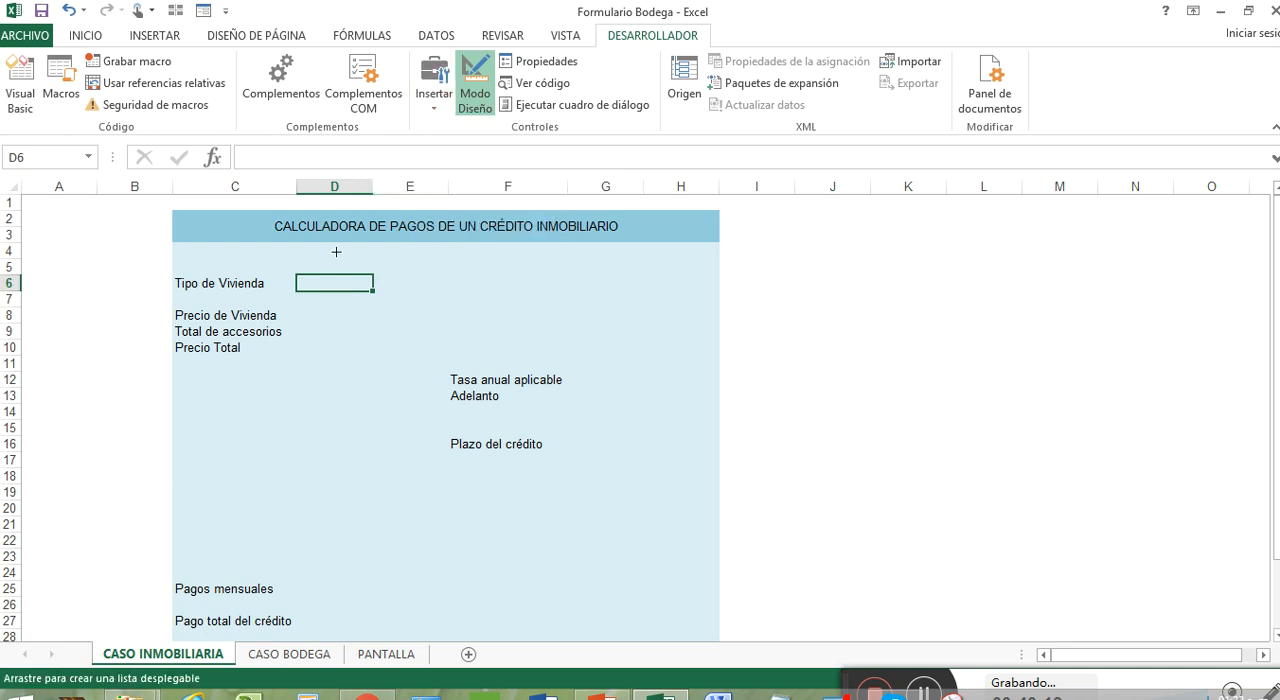
left_click_drag(297, 274, 380, 291)
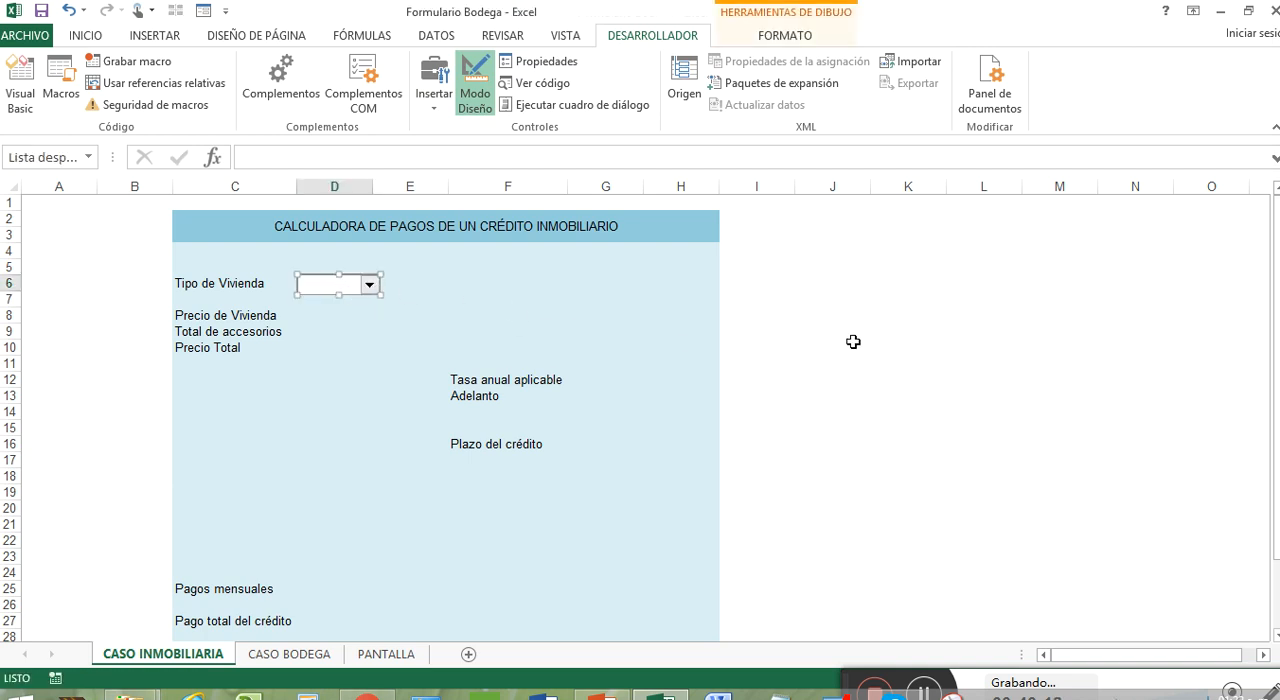
Enter the heading "Tipos de Vivienda" in cell K4
left_click(875, 251)
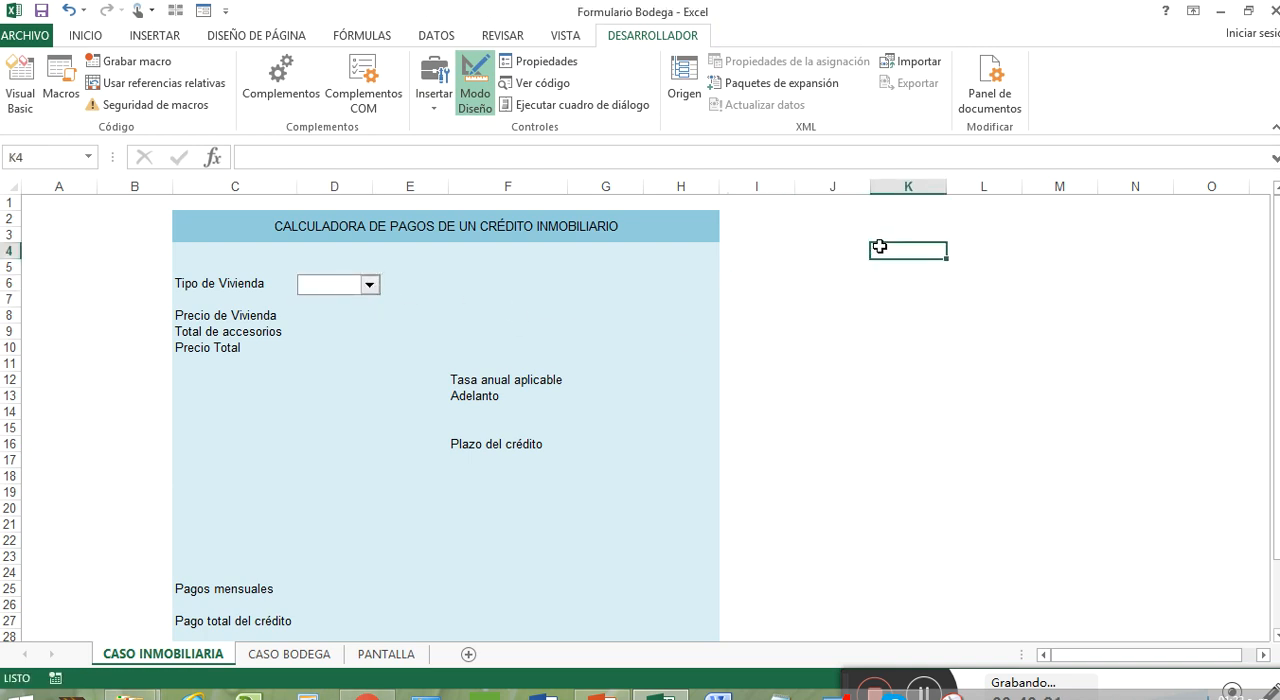
type("tIPO")
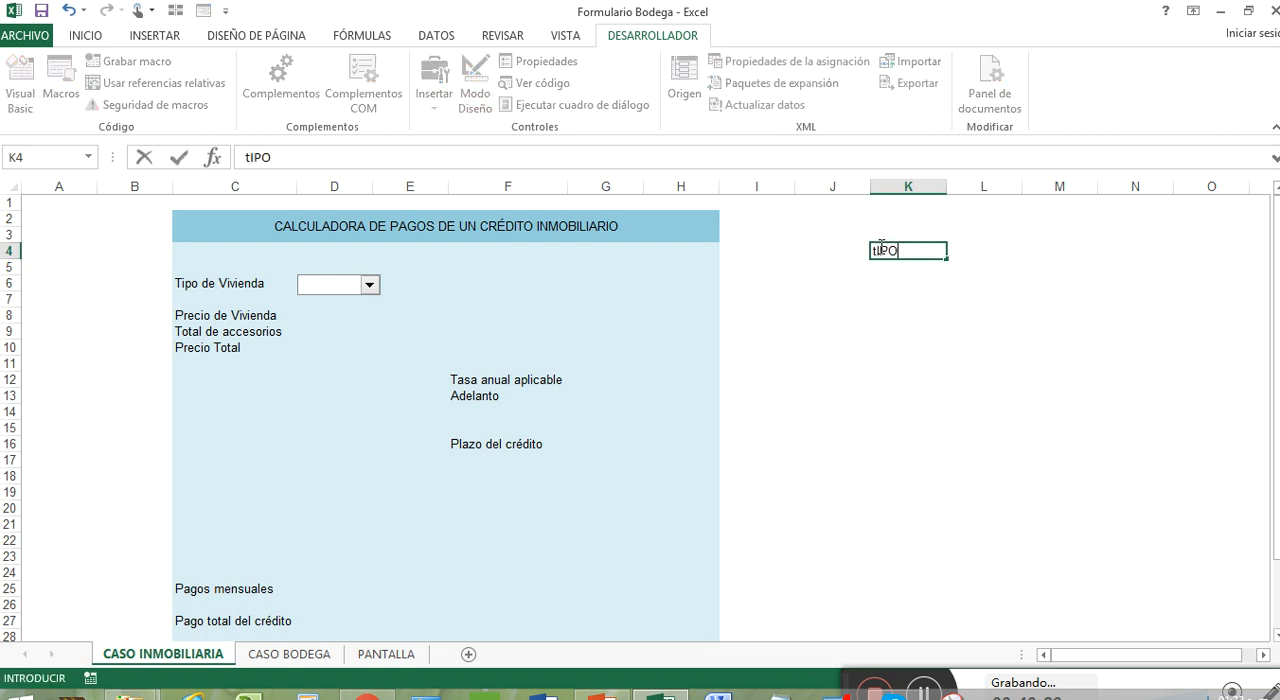
key("BackSpace")
key("BackSpace")
key("BackSpace")
type("ipos de Vivienda")
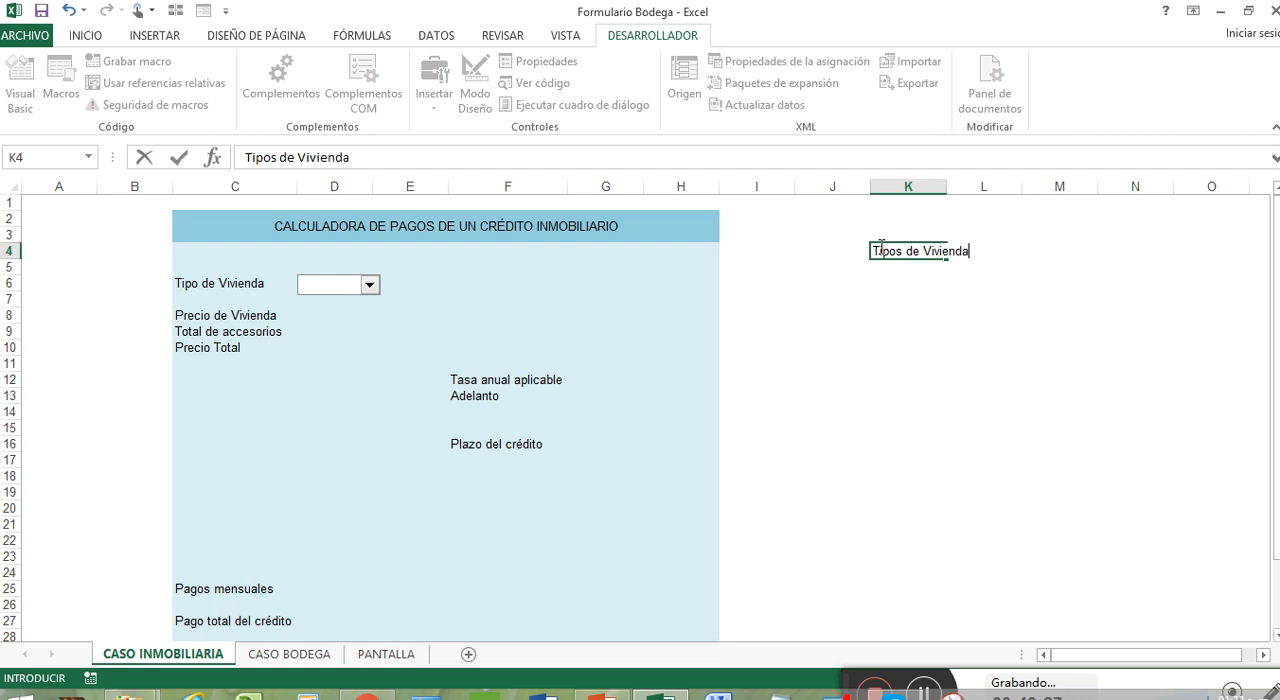
key("Return")
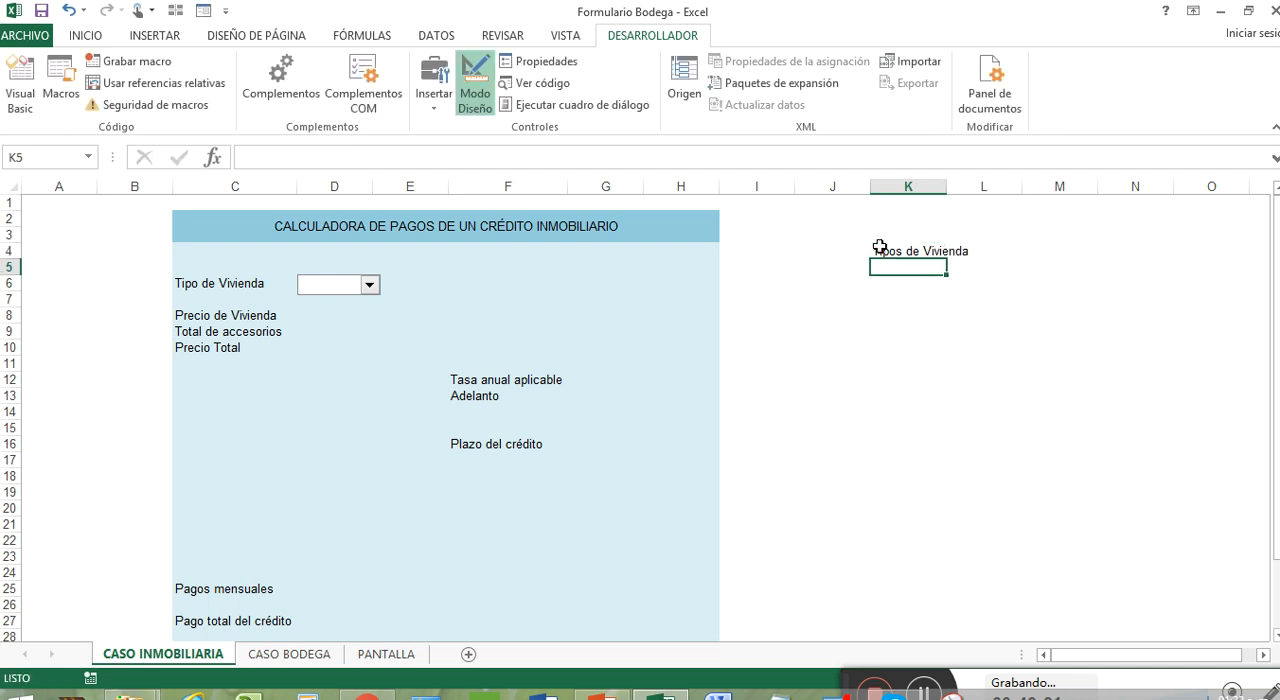
List the housing types Departamento, Unifamiliar and Residencia in cells K5 to K7
type("Departam")
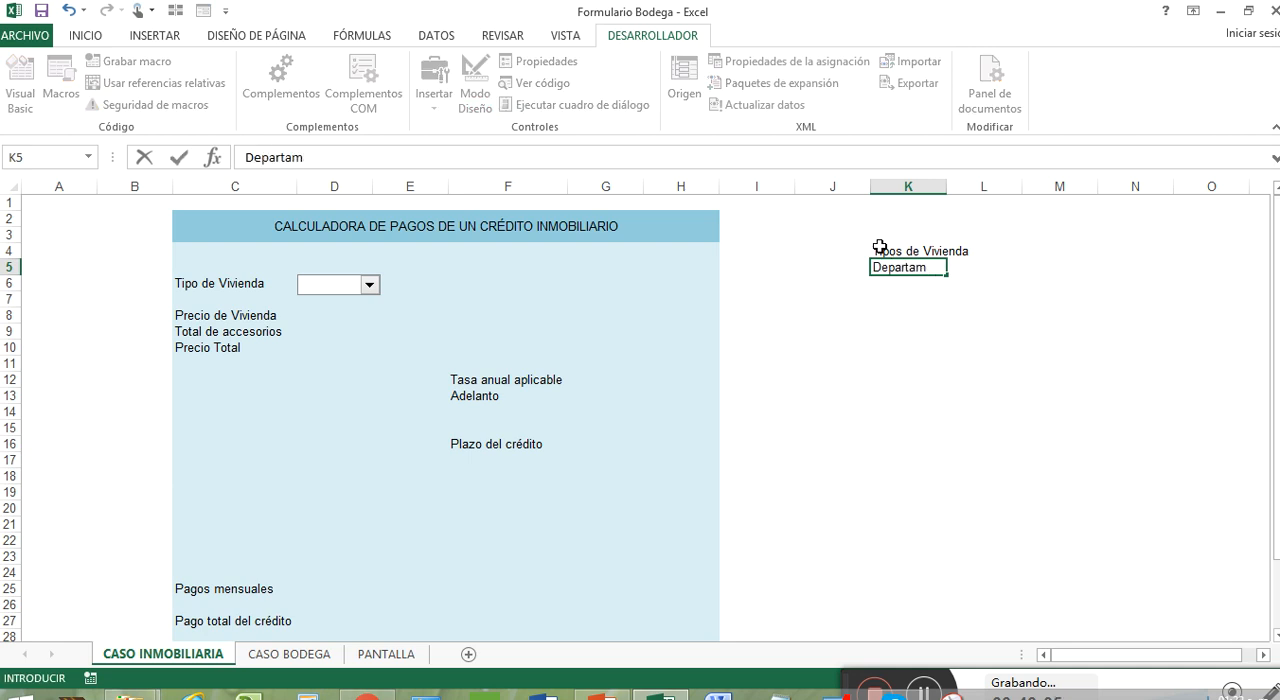
type("ento")
key("Return")
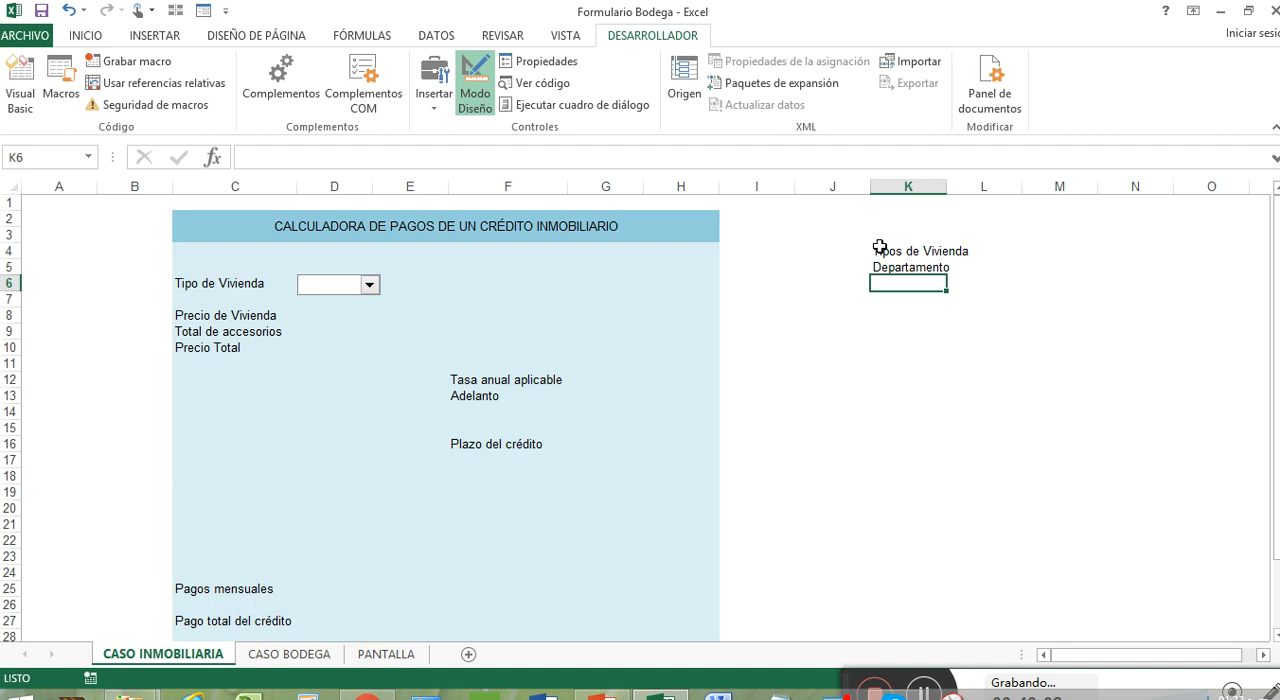
type("Unifam")
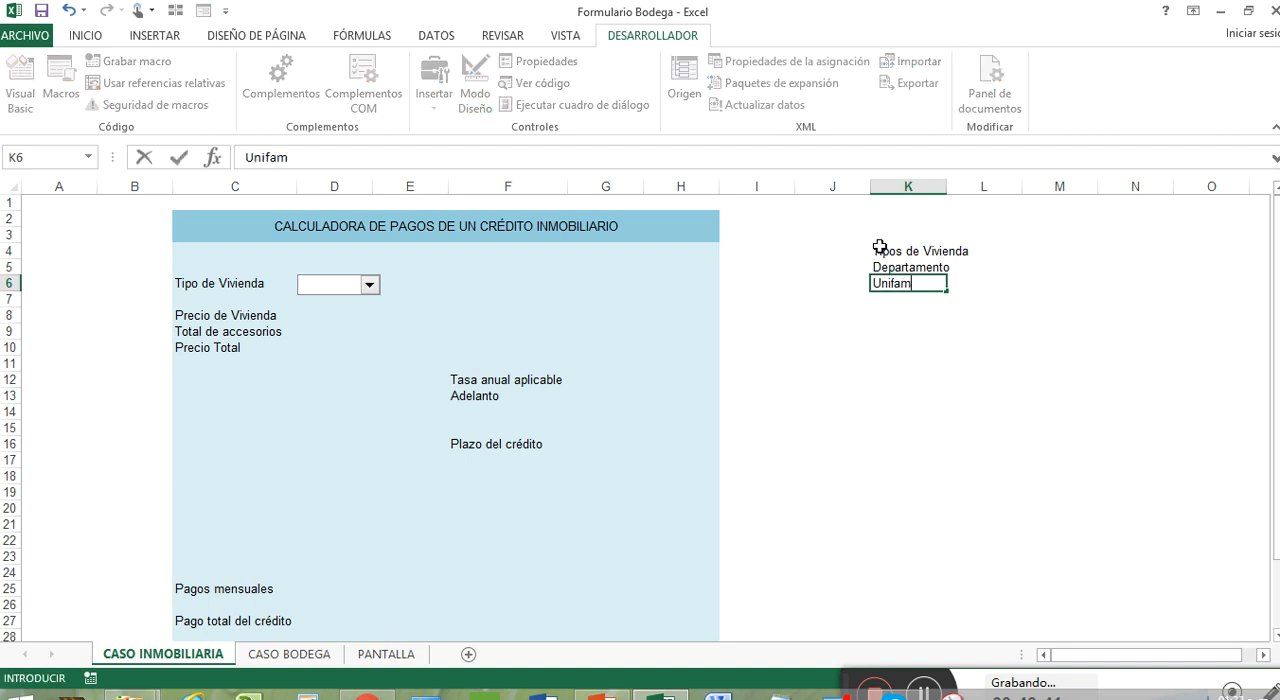
type("iliar")
key("Return")
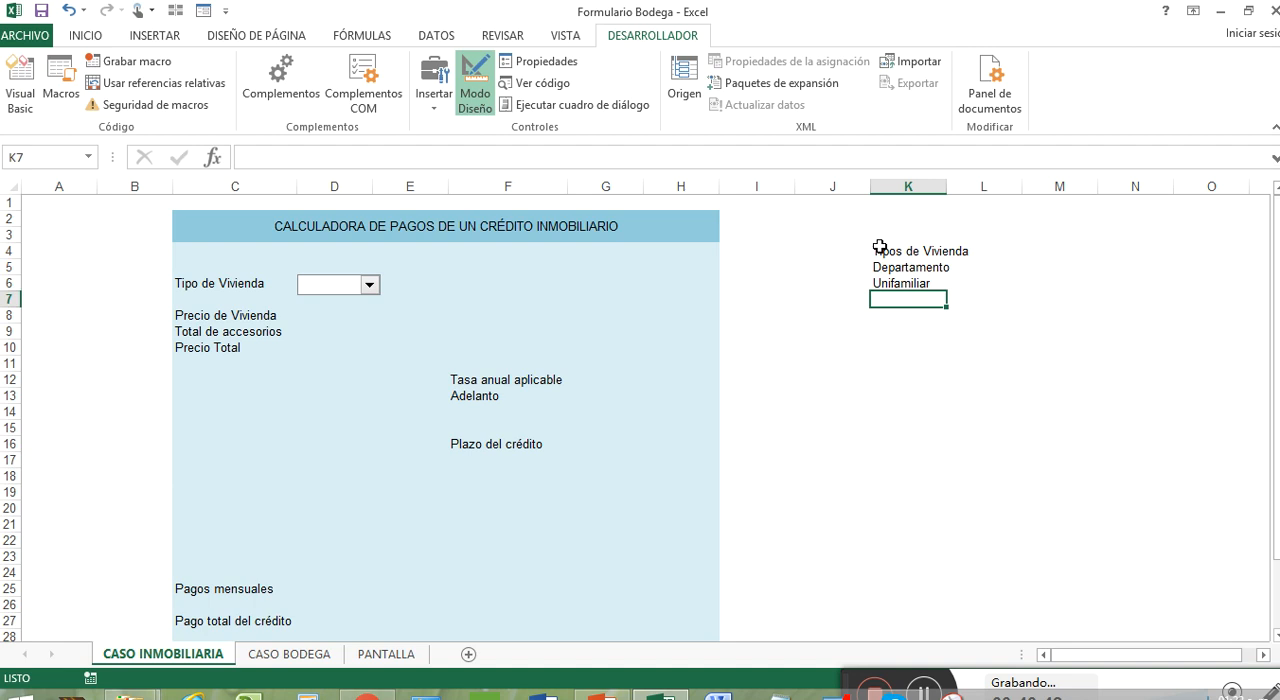
type("Resid")
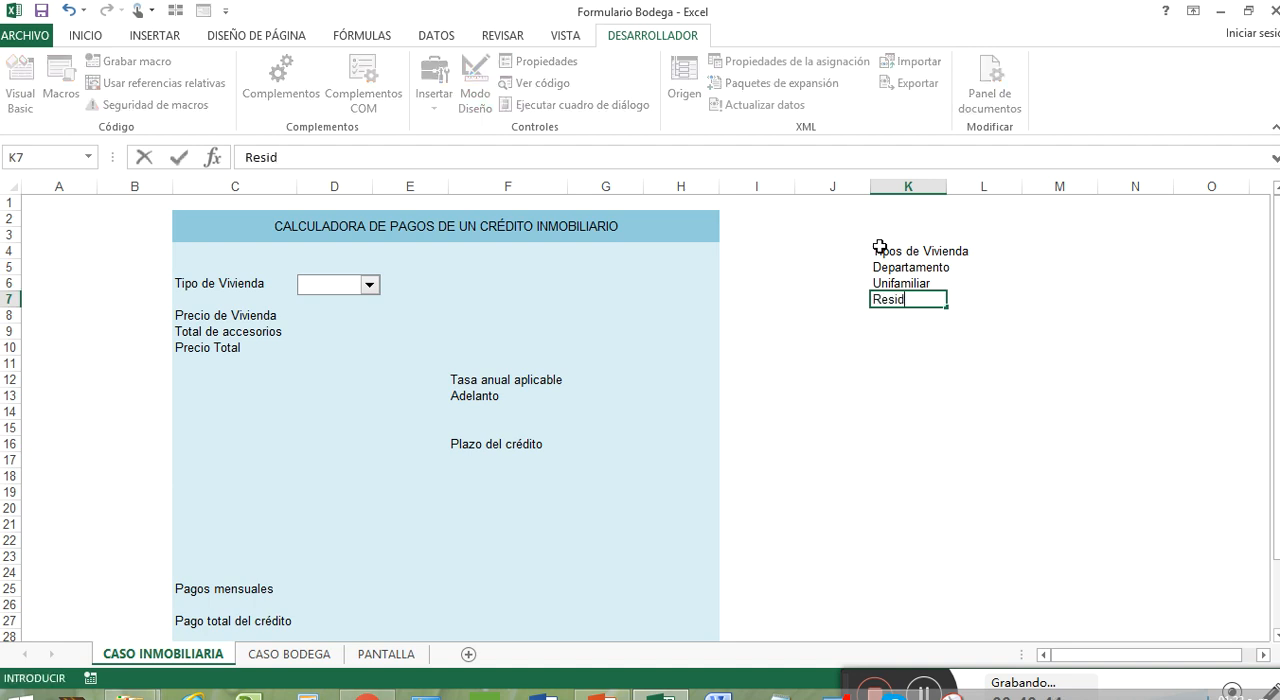
type("encia")
key("Return")
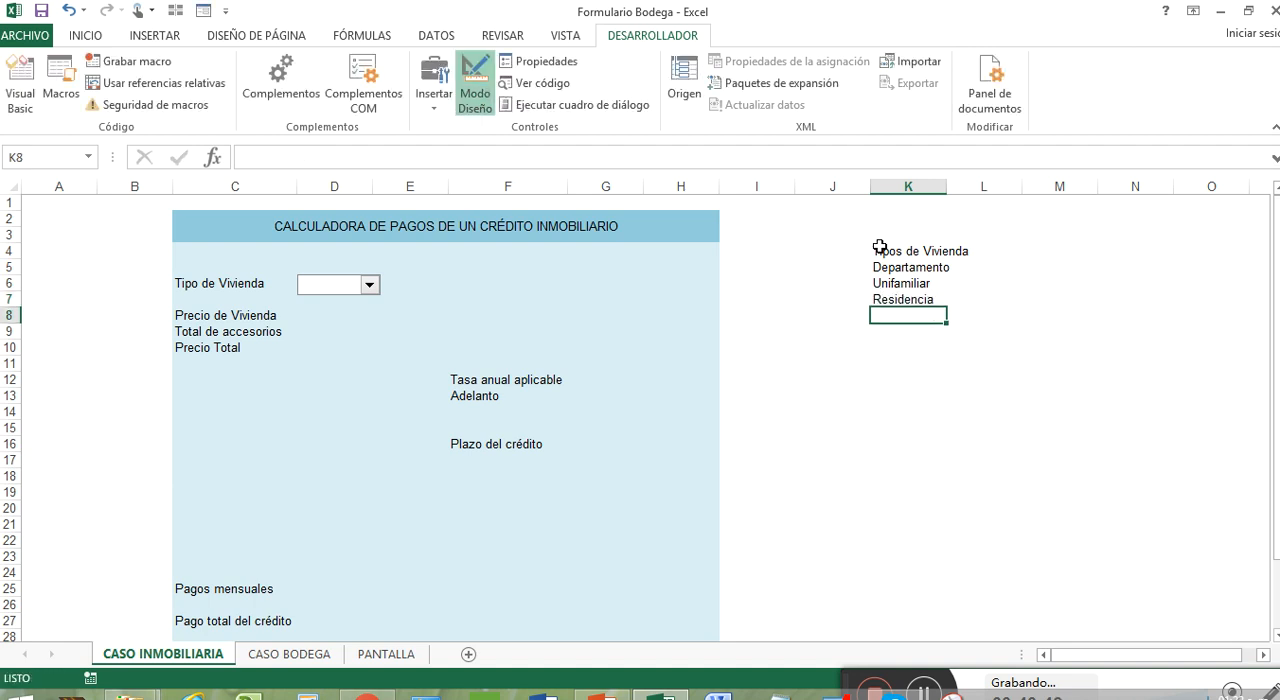
Fill the Tipos de Vivienda heading in K4 with the same blue as the calculator's title band
left_click(893, 251)
left_click(86, 35)
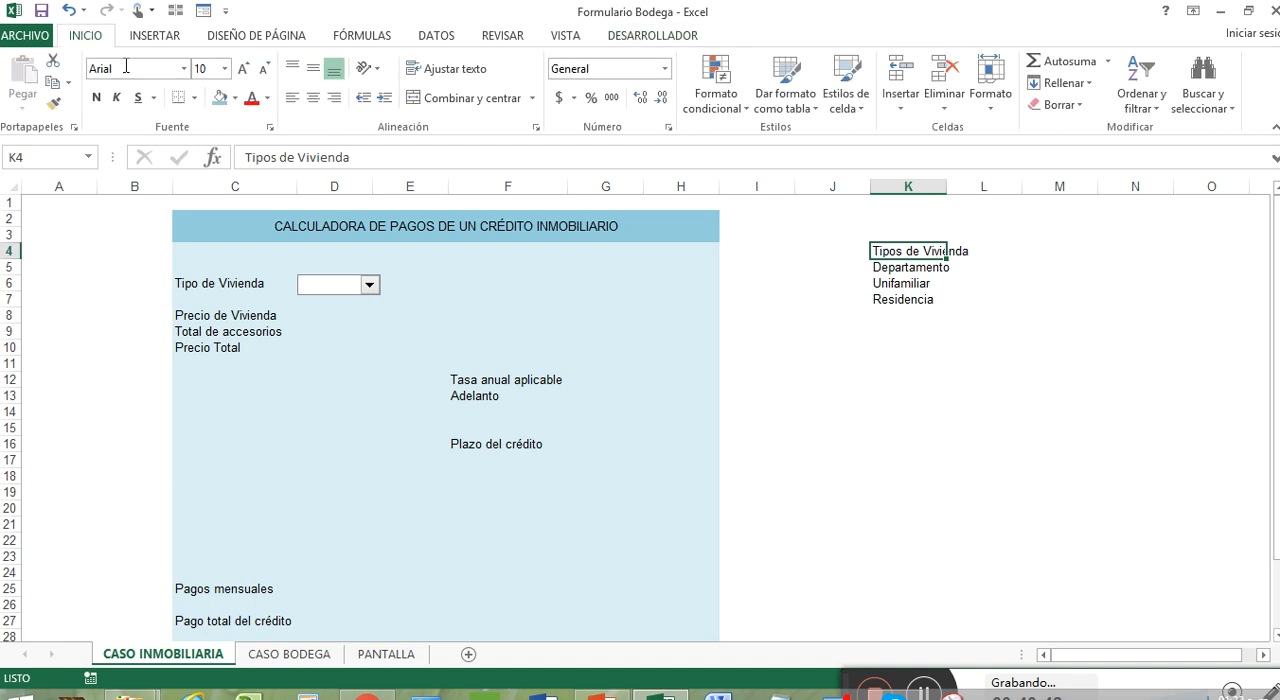
left_click(219, 97)
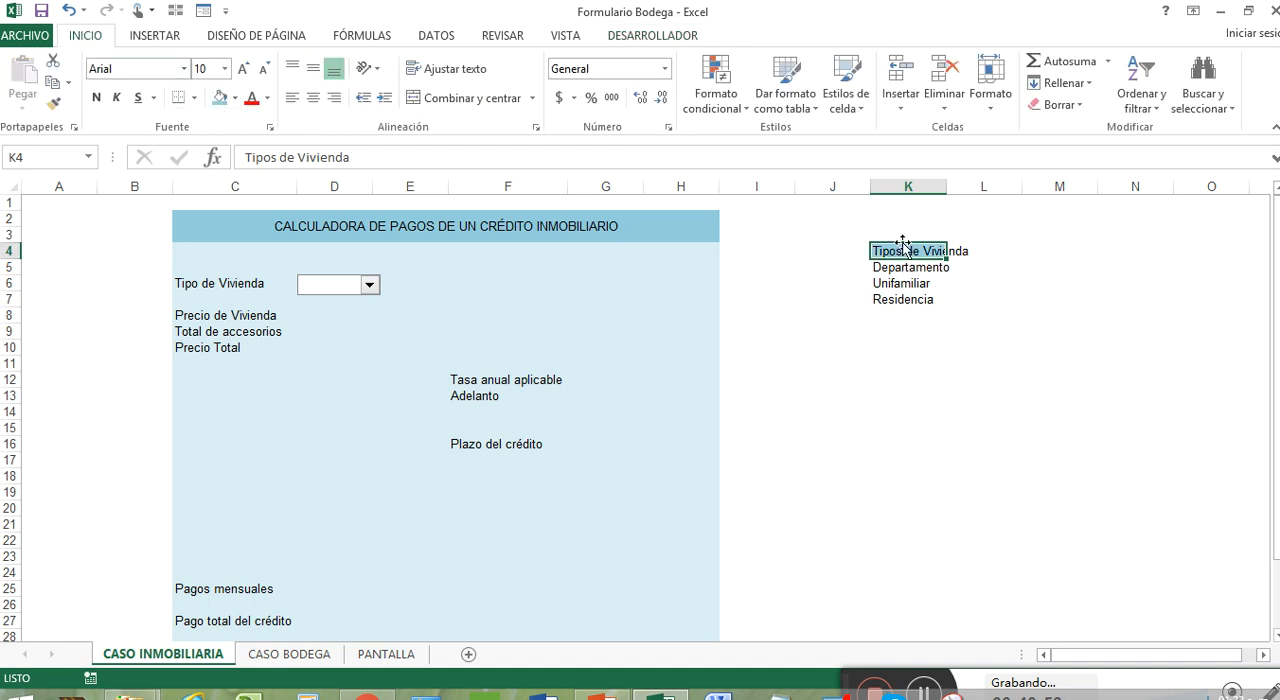
Apply all borders to the housing type list in K4:K7 and autofit the width of column K
left_click_drag(903, 245, 905, 299)
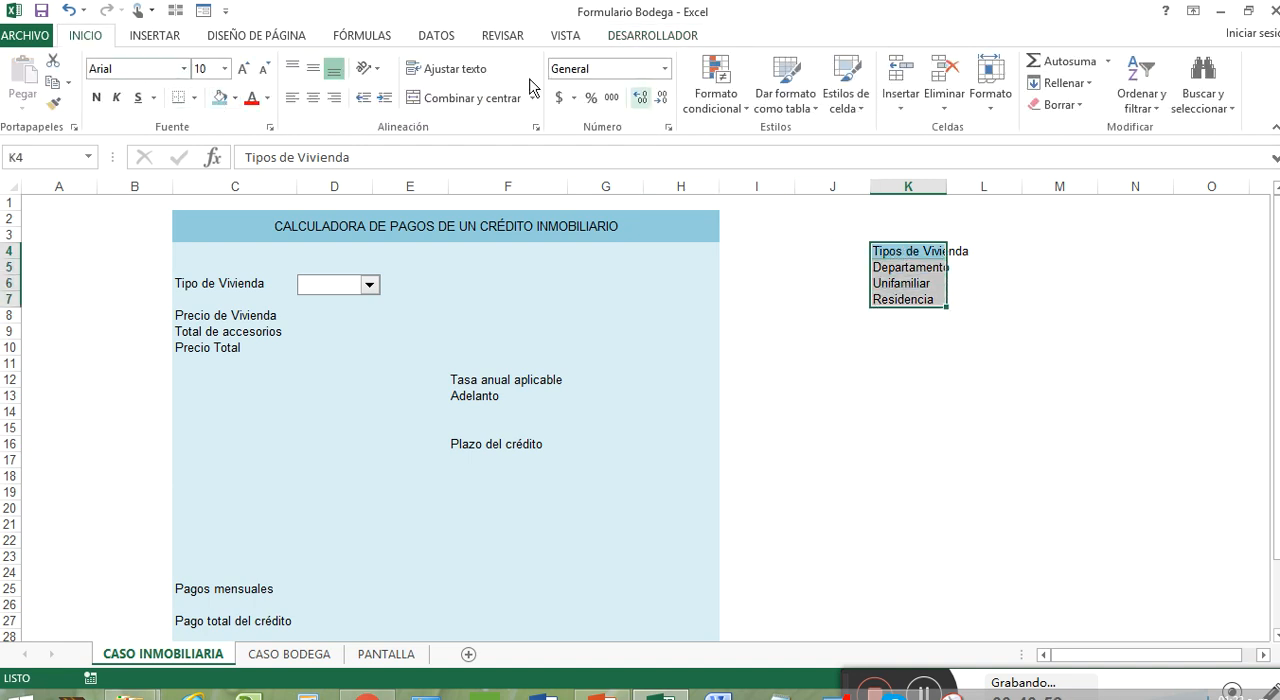
left_click(194, 98)
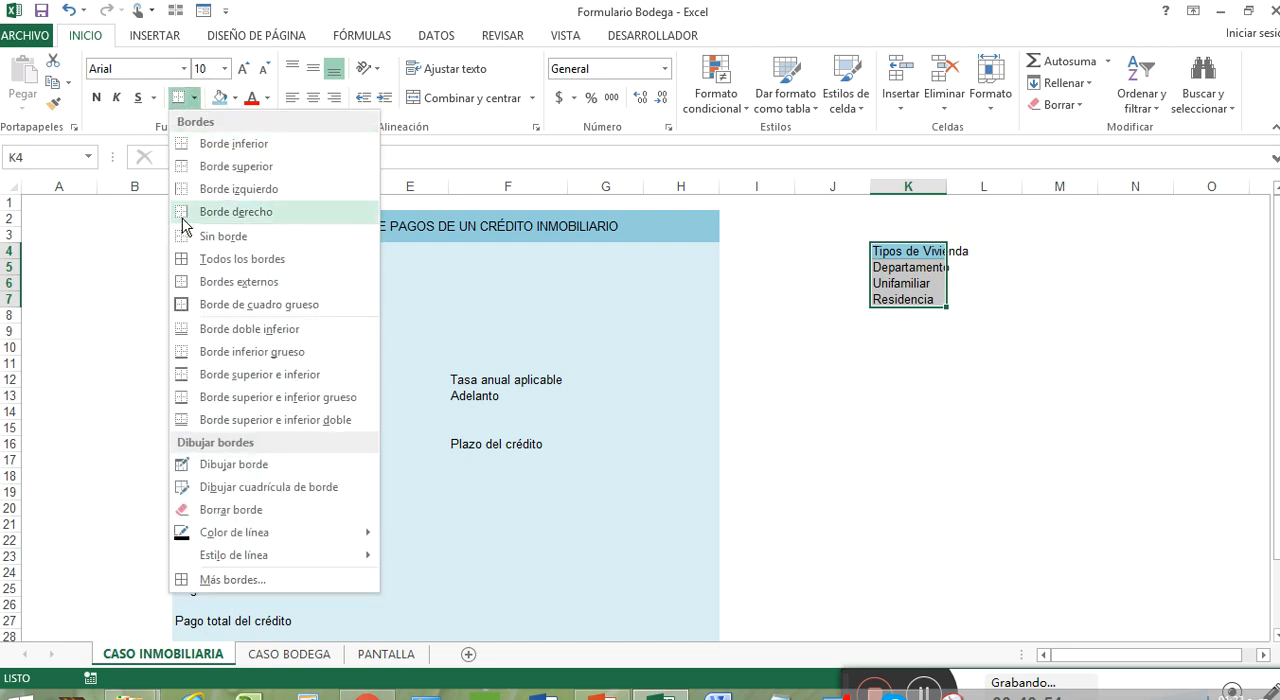
left_click(255, 261)
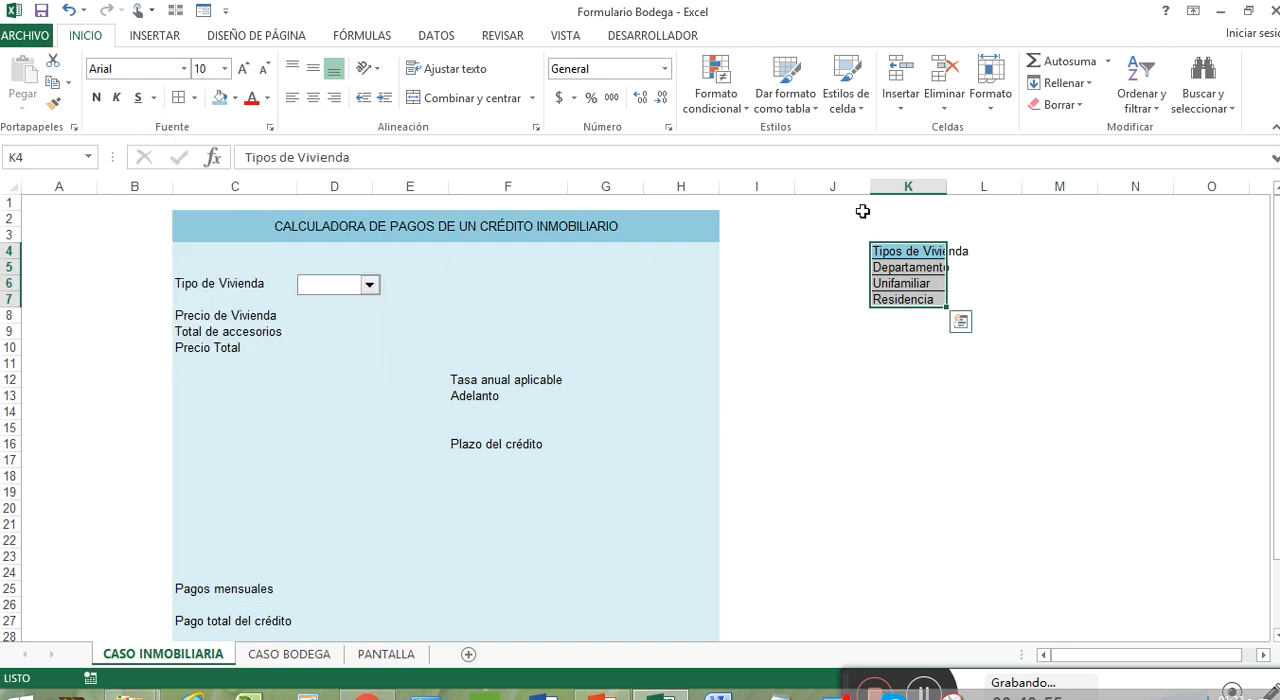
double_click(946, 187)
left_click(1090, 289)
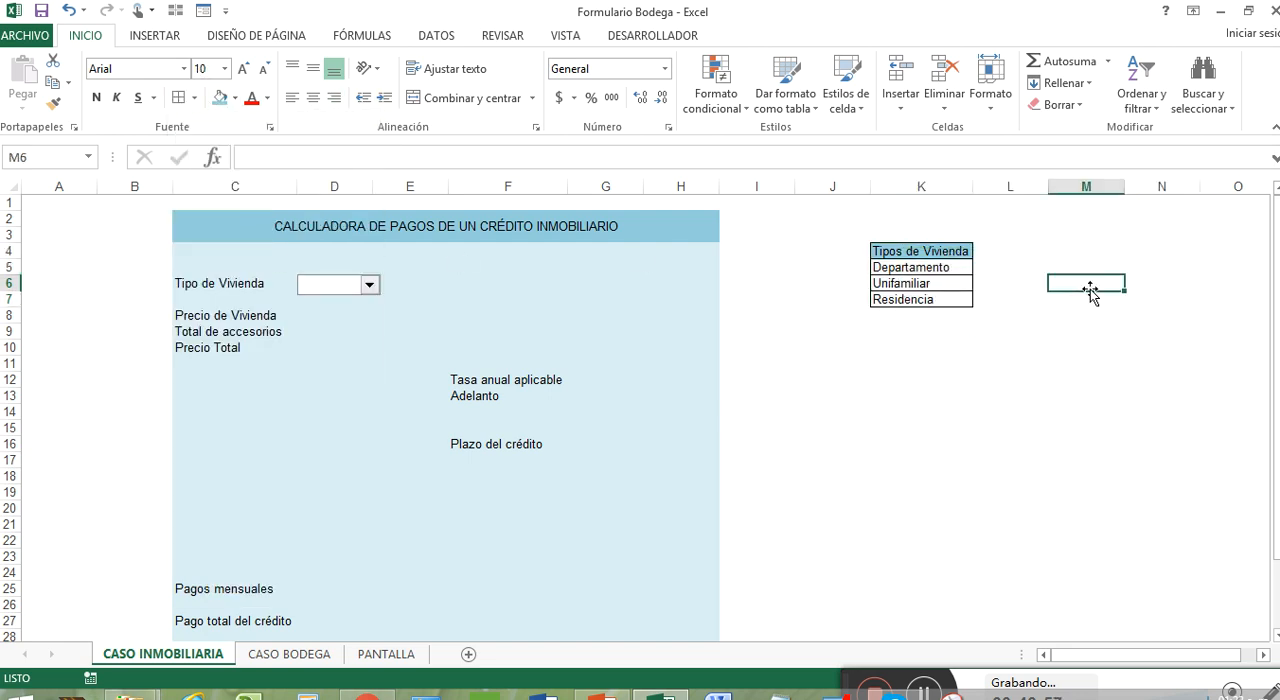
Set the input range of the Tipo de Vivienda combo box to $K$5:$K$7 in its control format
right_click(366, 290)
left_click(356, 289)
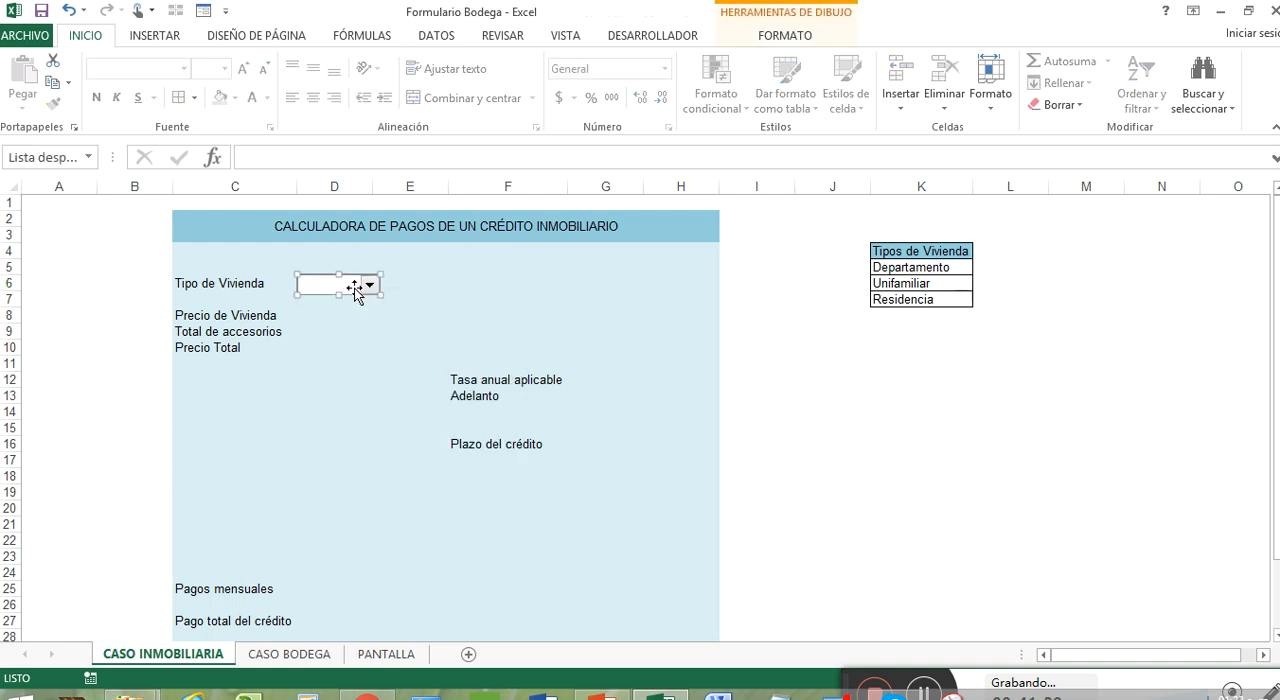
right_click(355, 290)
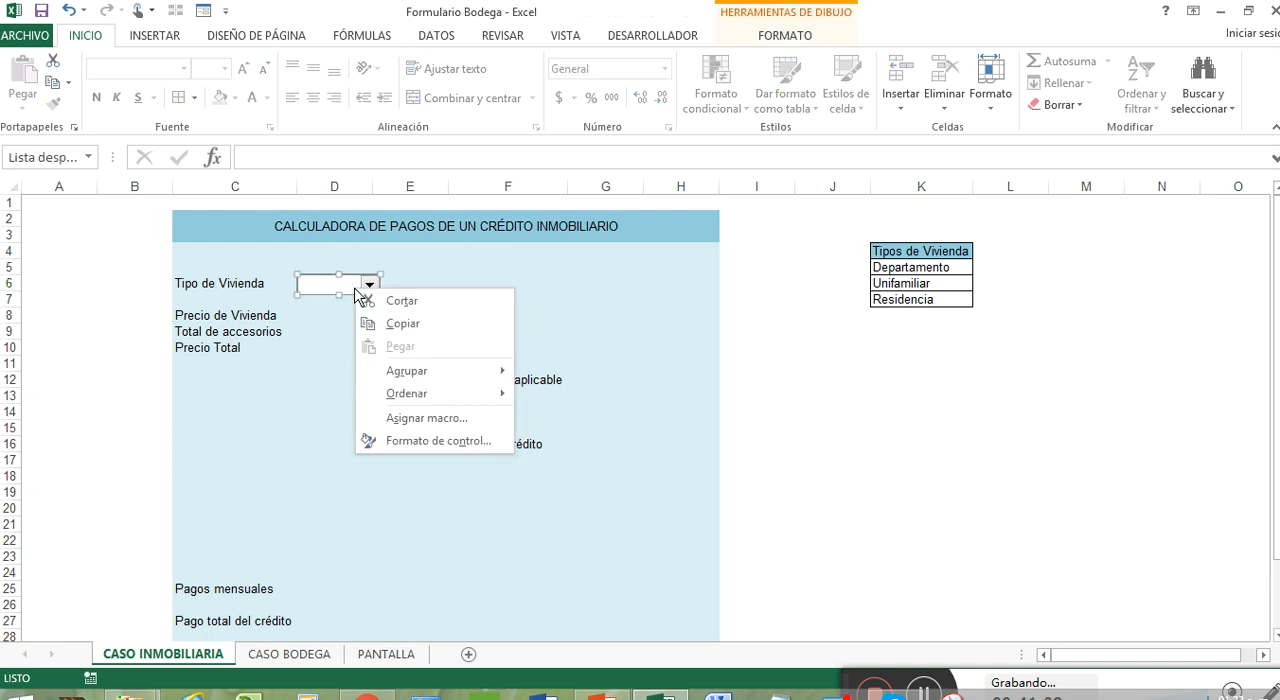
left_click(487, 446)
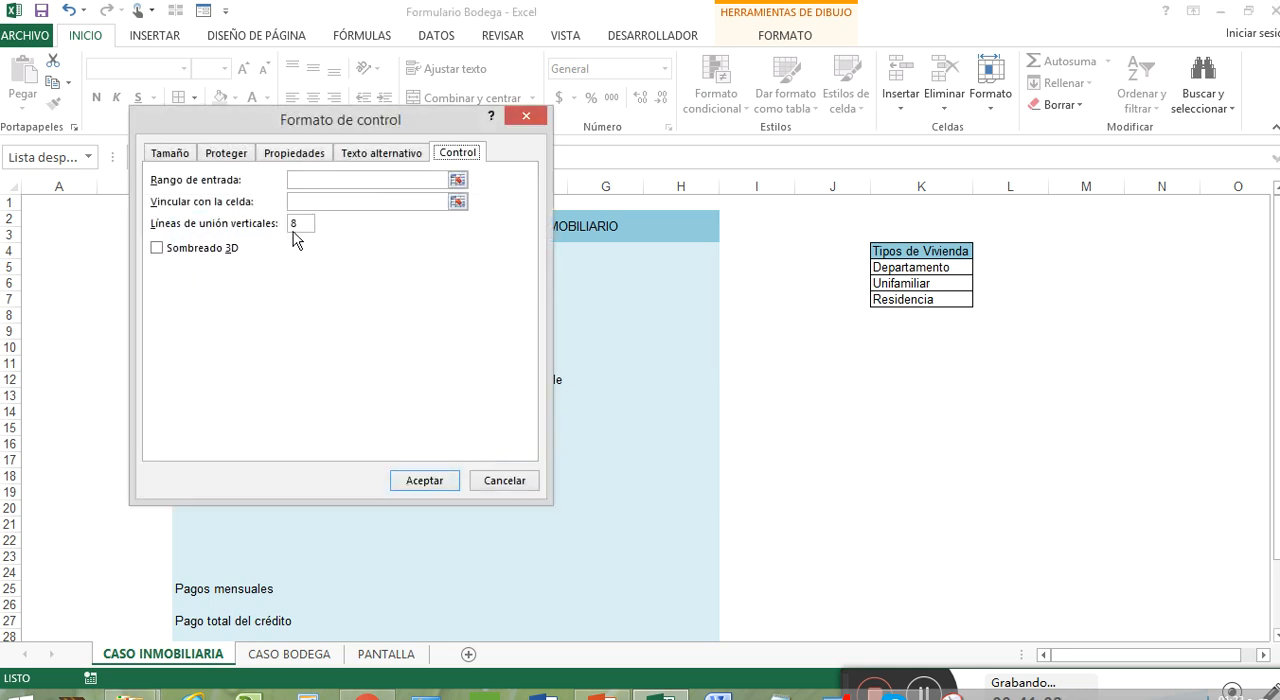
left_click(457, 183)
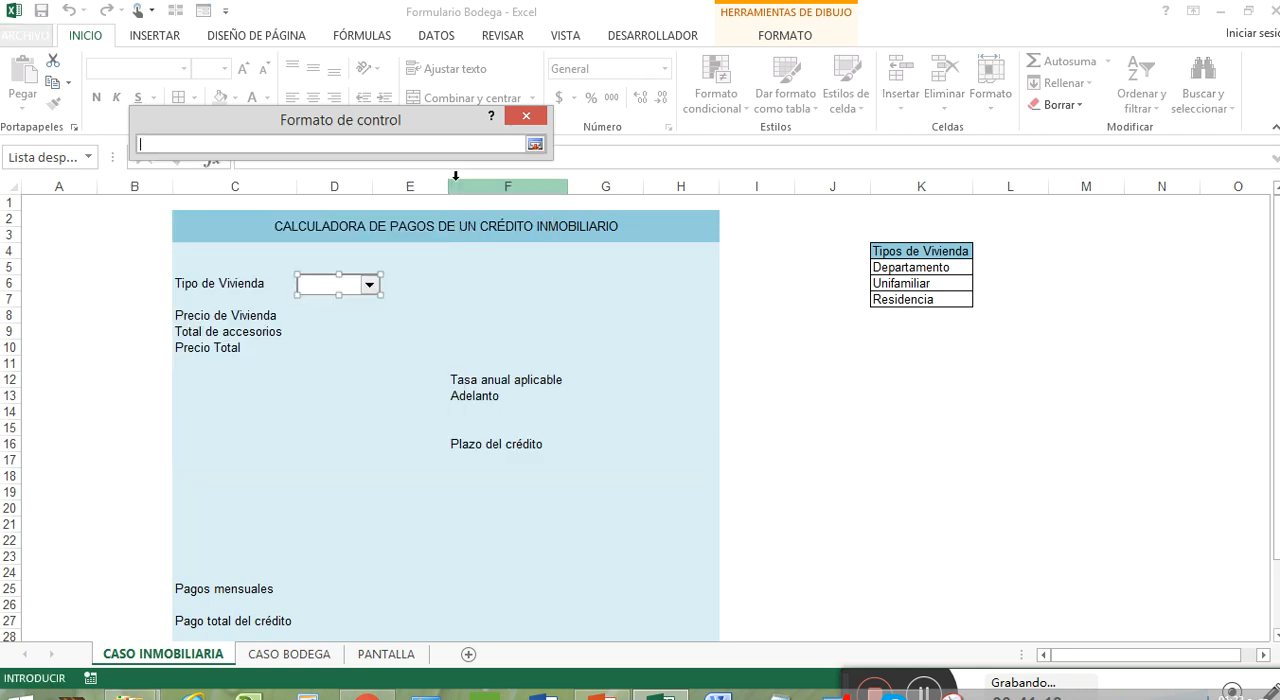
left_click_drag(894, 264, 900, 284)
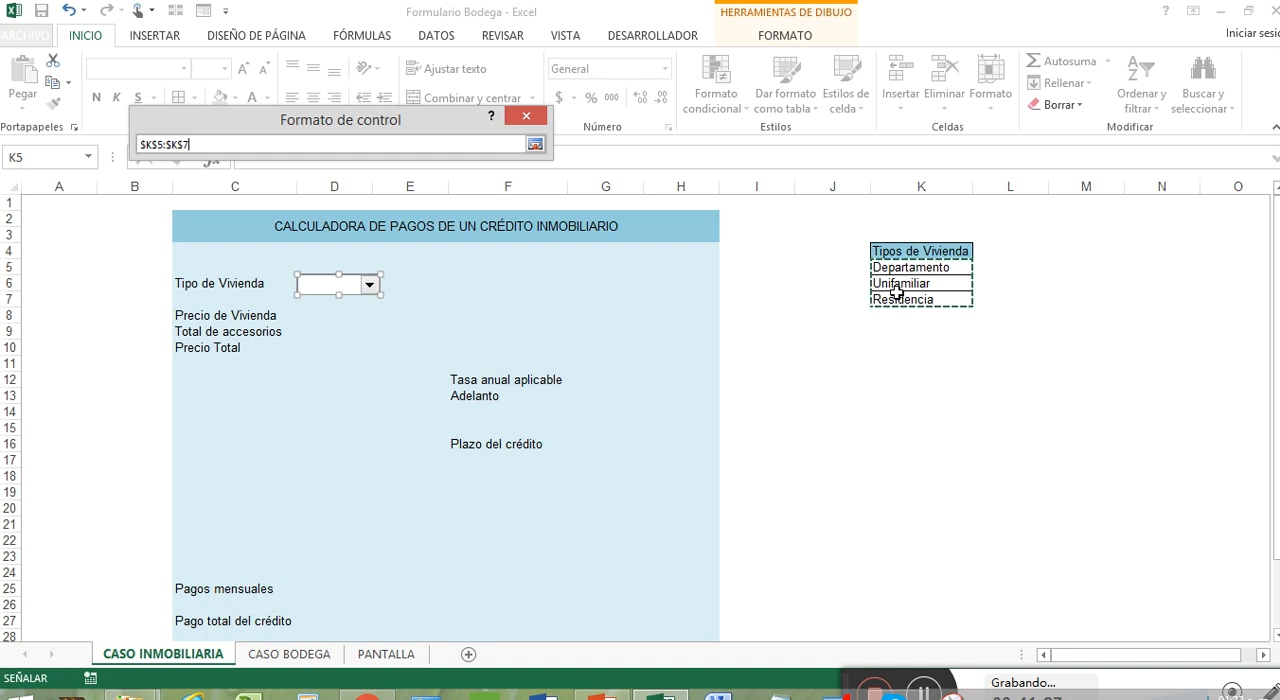
left_click(535, 144)
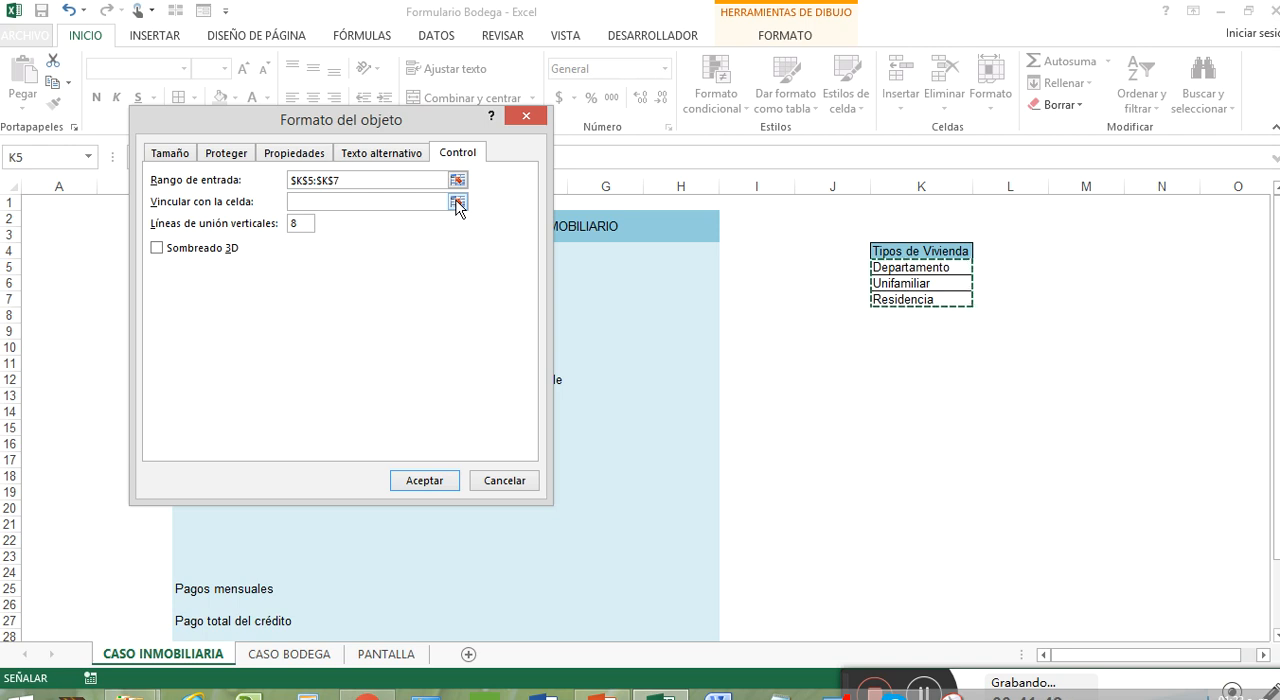
Link the Tipo de Vivienda combo box to cell $L$5
left_click(457, 203)
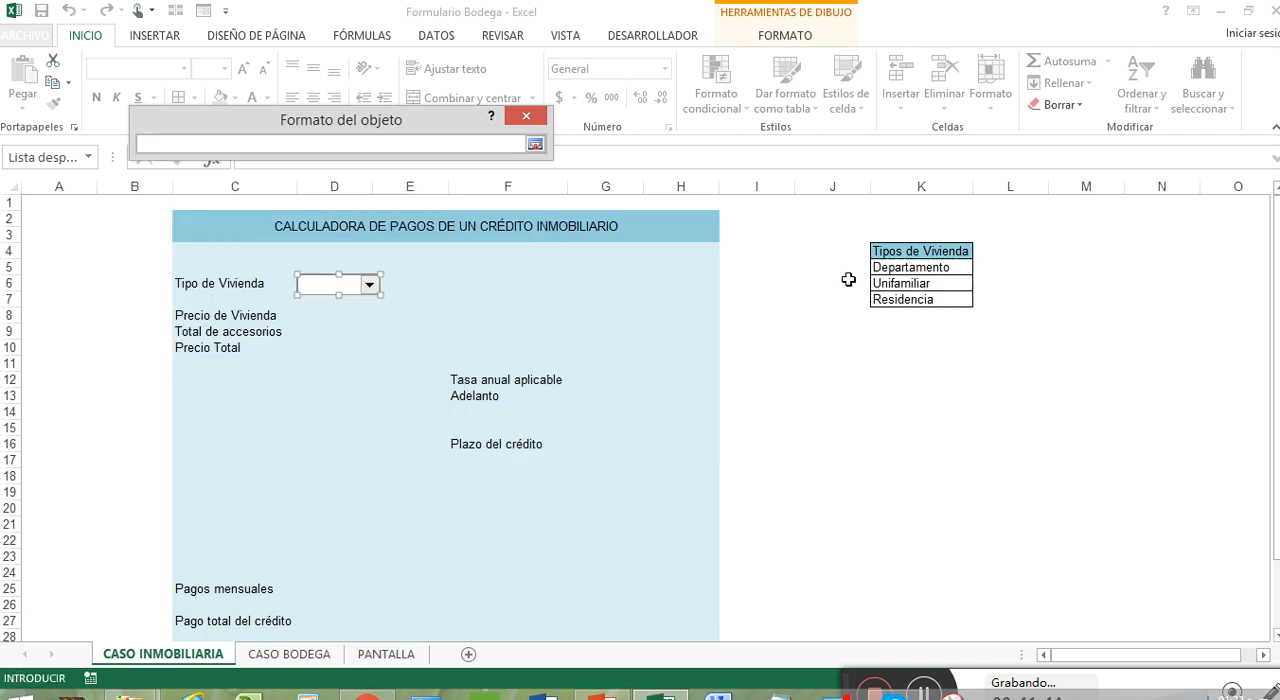
left_click(1005, 265)
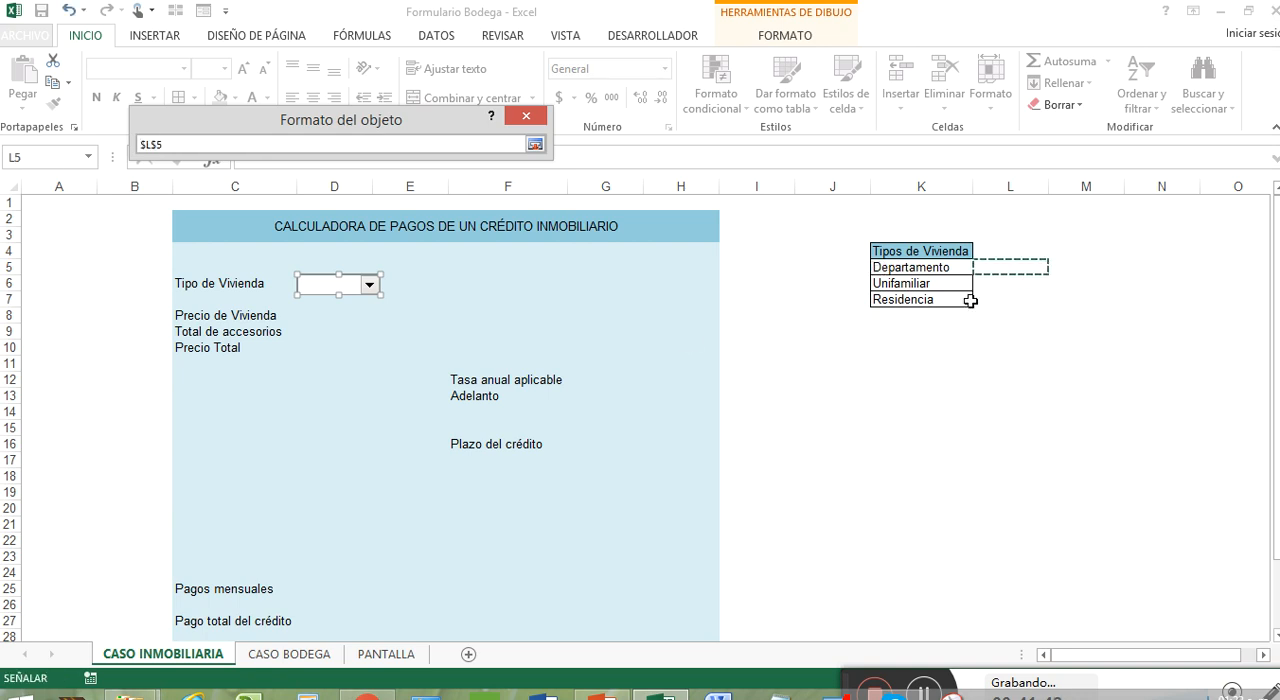
left_click(535, 144)
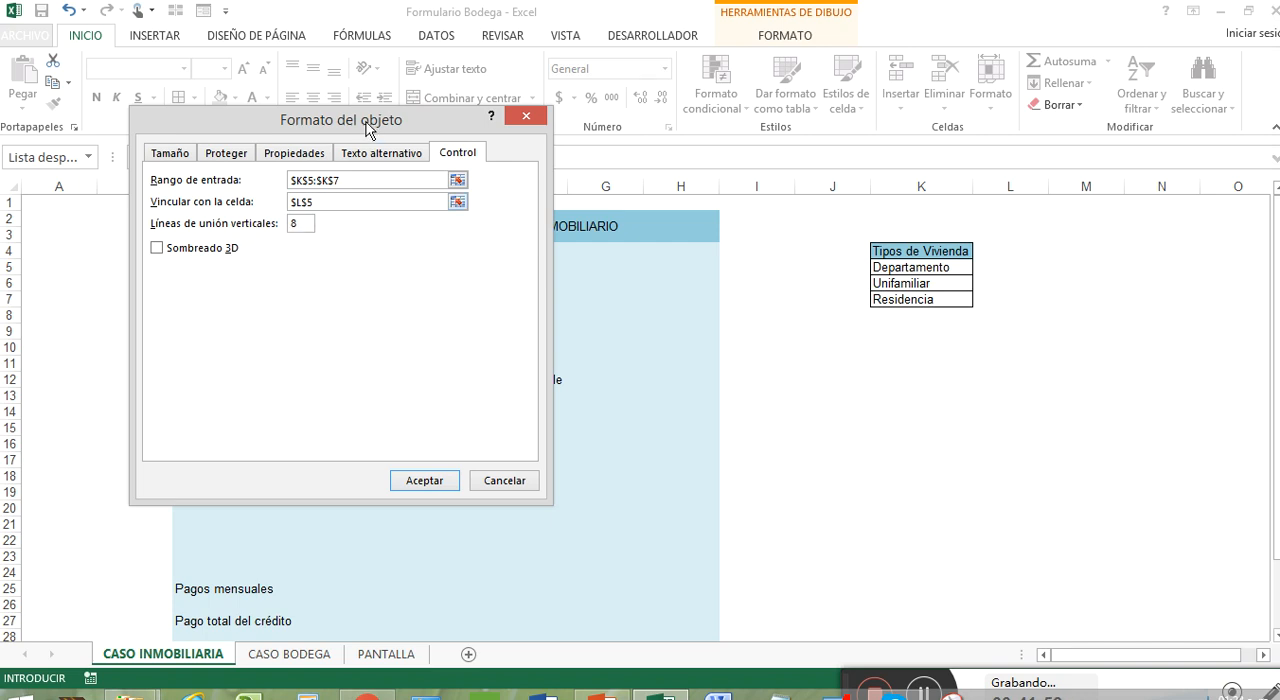
Set the combo box's drop-down lines to 4, enable 3D shading and accept the control format
left_click_drag(367, 126, 404, 274)
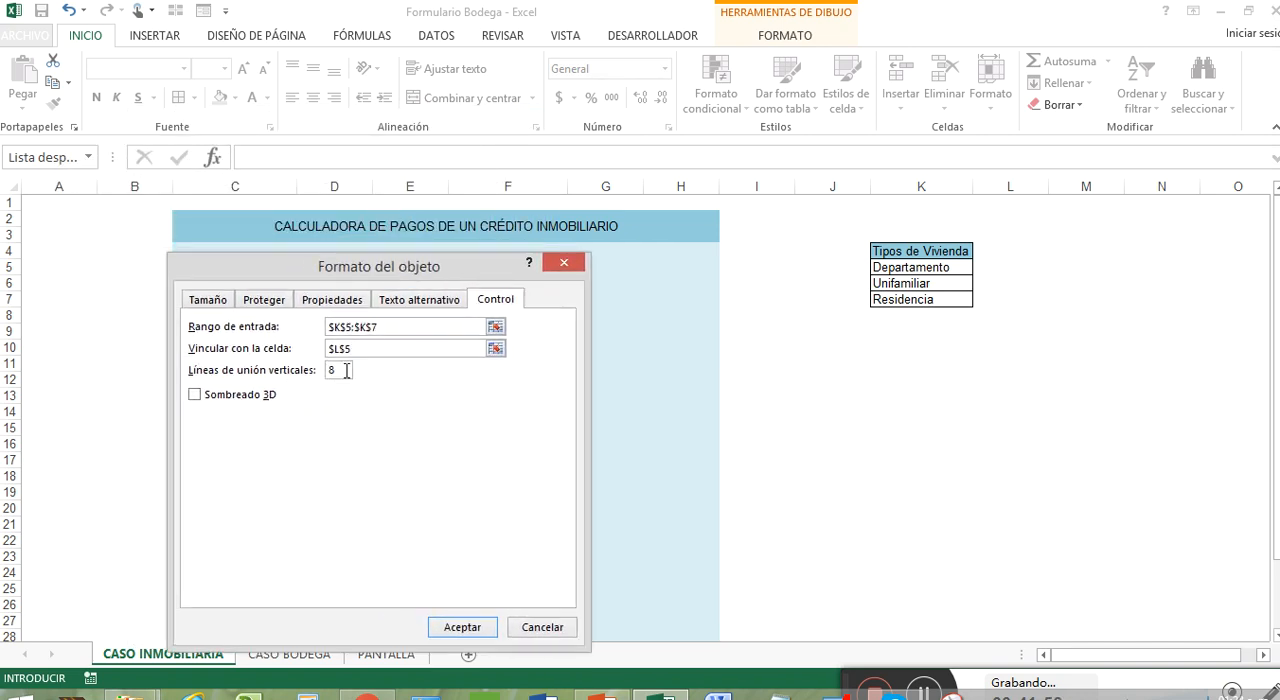
left_click_drag(344, 371, 329, 370)
left_click(195, 396)
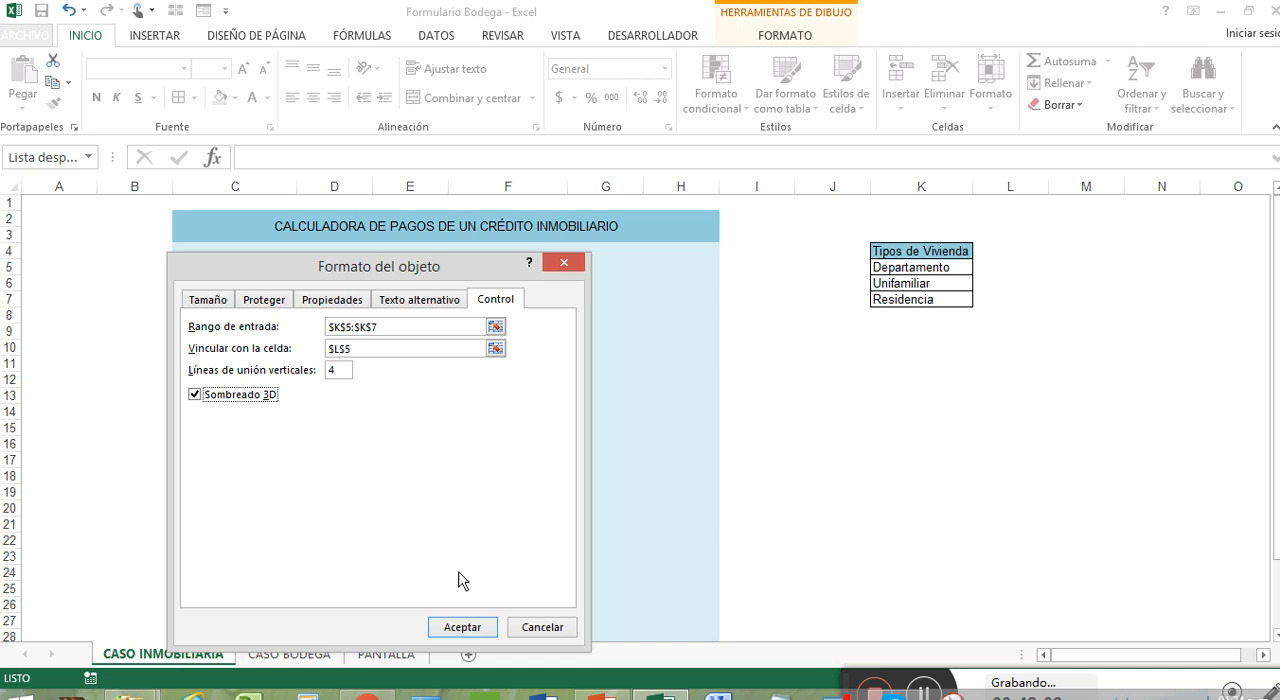
left_click(470, 628)
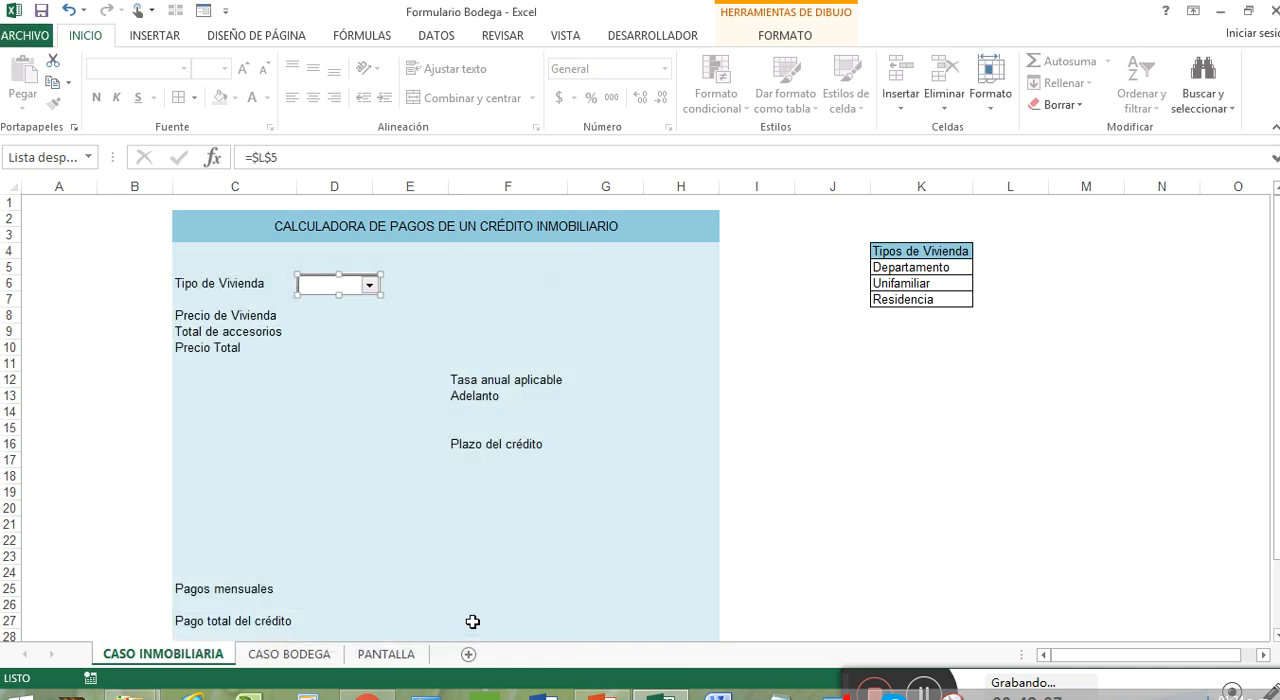
Choose Departamento in the Tipo de Vivienda combo box
left_click(418, 282)
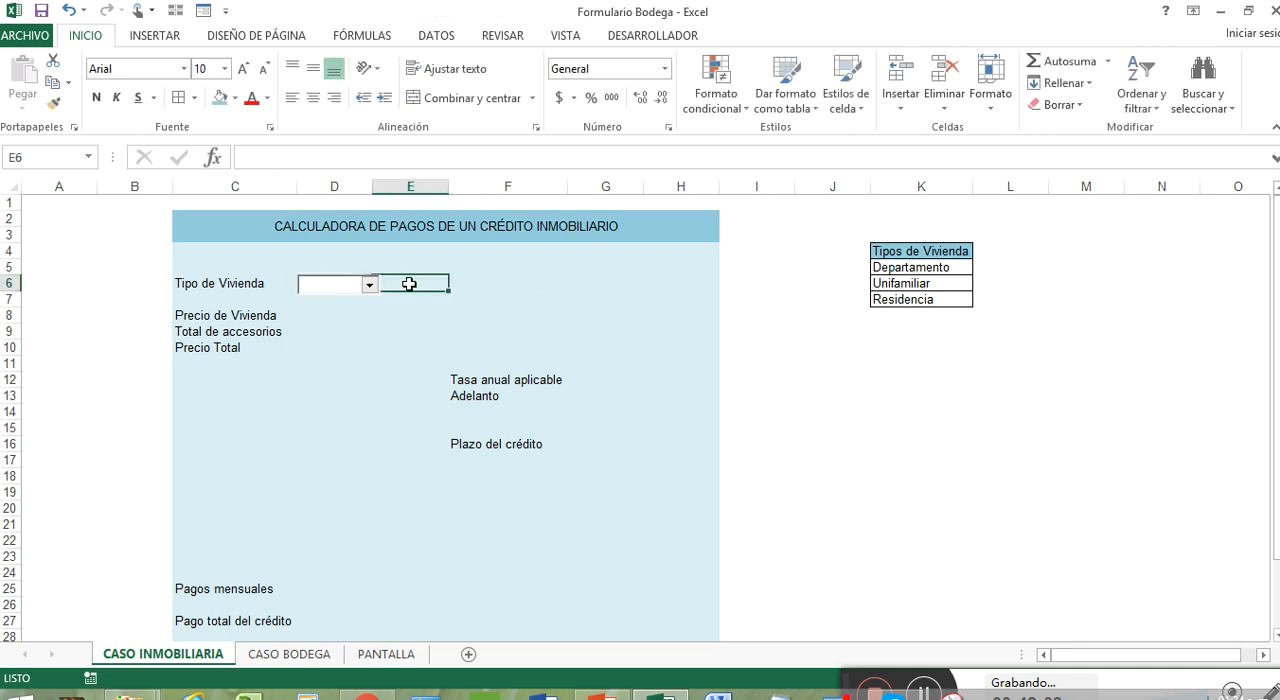
left_click(369, 286)
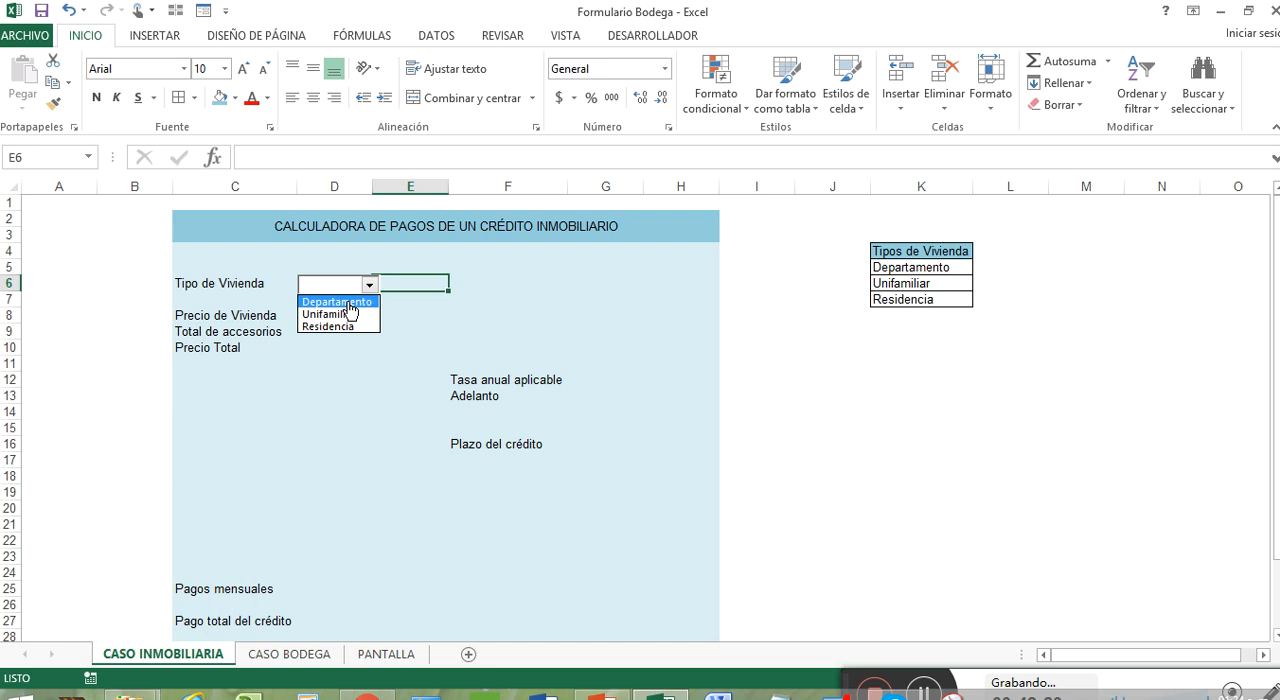
left_click(350, 302)
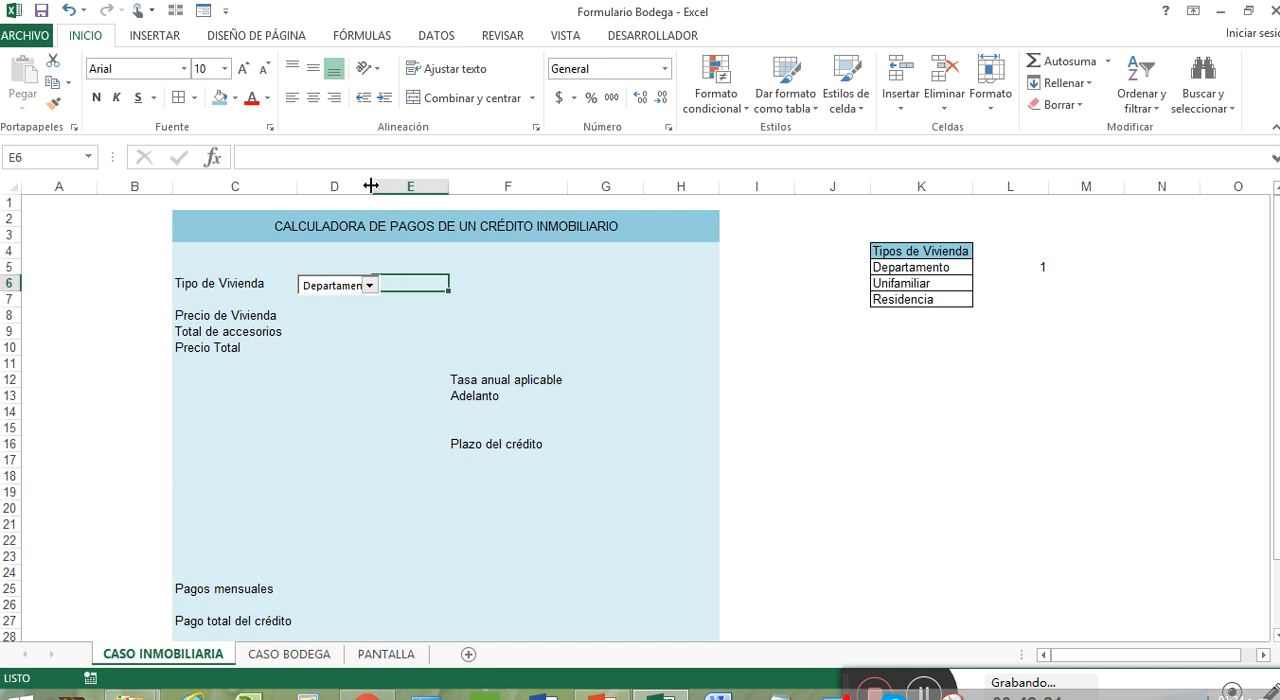
Widen column D and stretch the Tipo de Vivienda combo box to match so the full housing type fits
left_click_drag(371, 186, 402, 187)
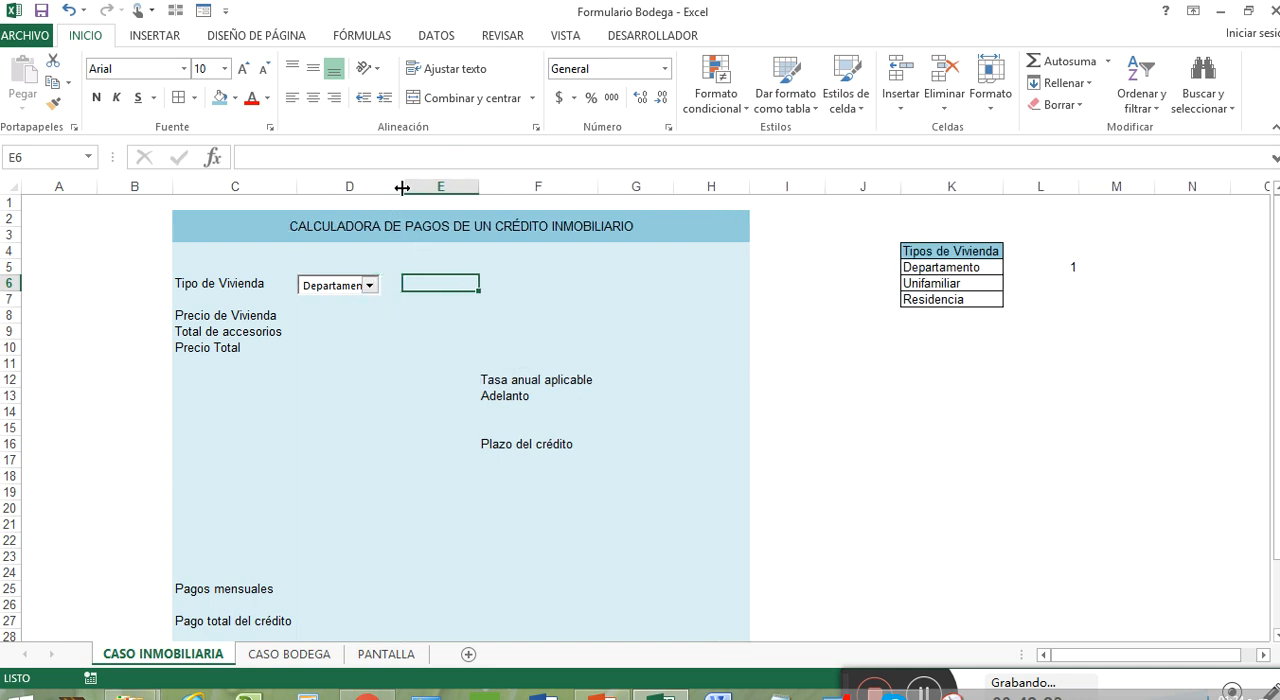
left_click(366, 287)
left_click(366, 287)
right_click(362, 289)
key("Escape")
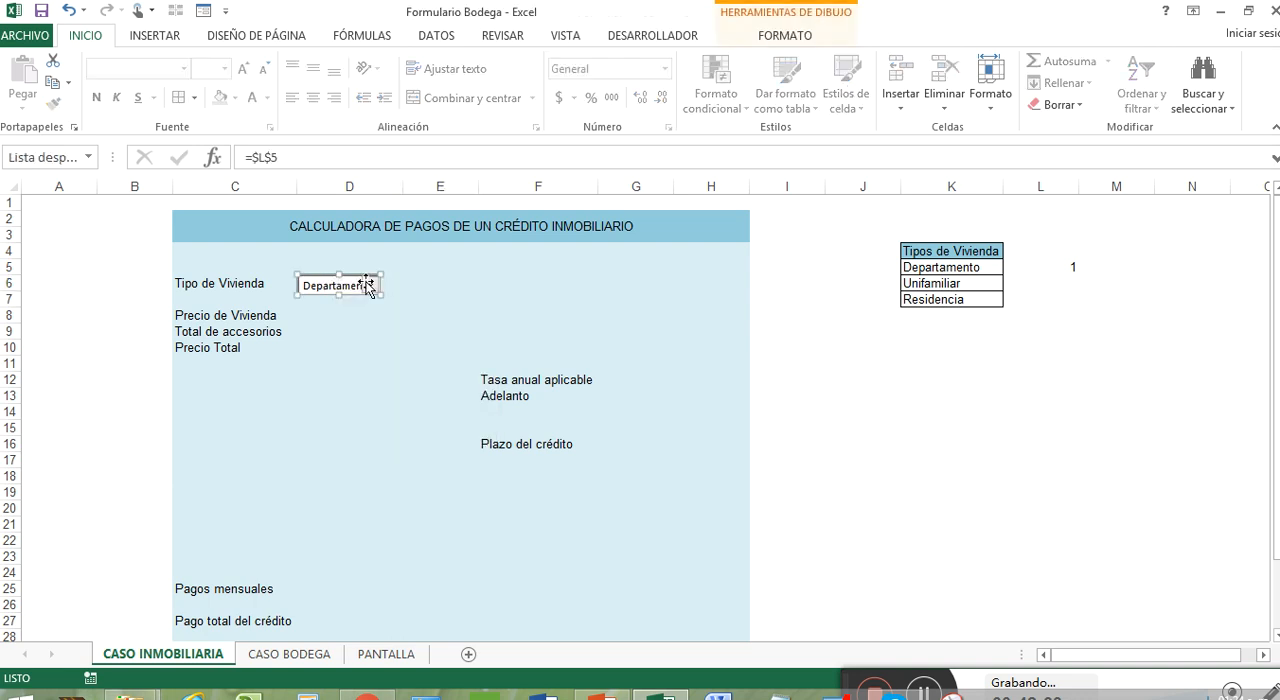
left_click_drag(381, 291, 406, 292)
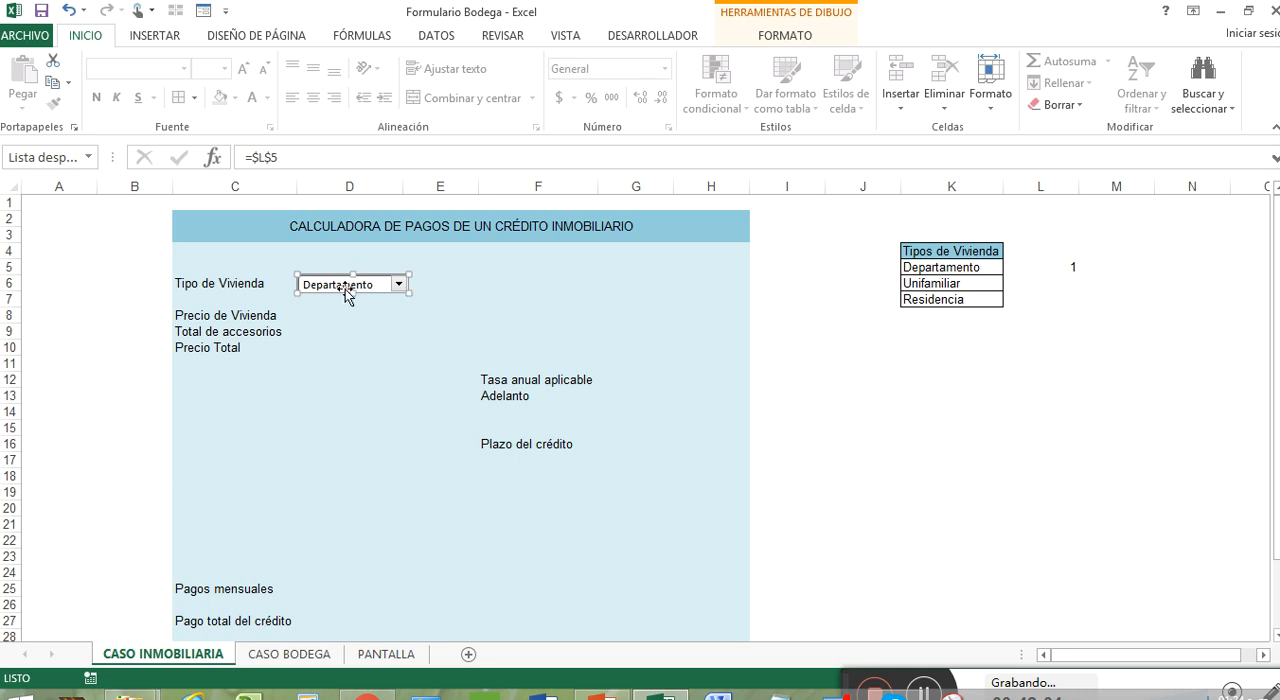
Apply all borders to the combo box's linked cell L5
left_click(1072, 268)
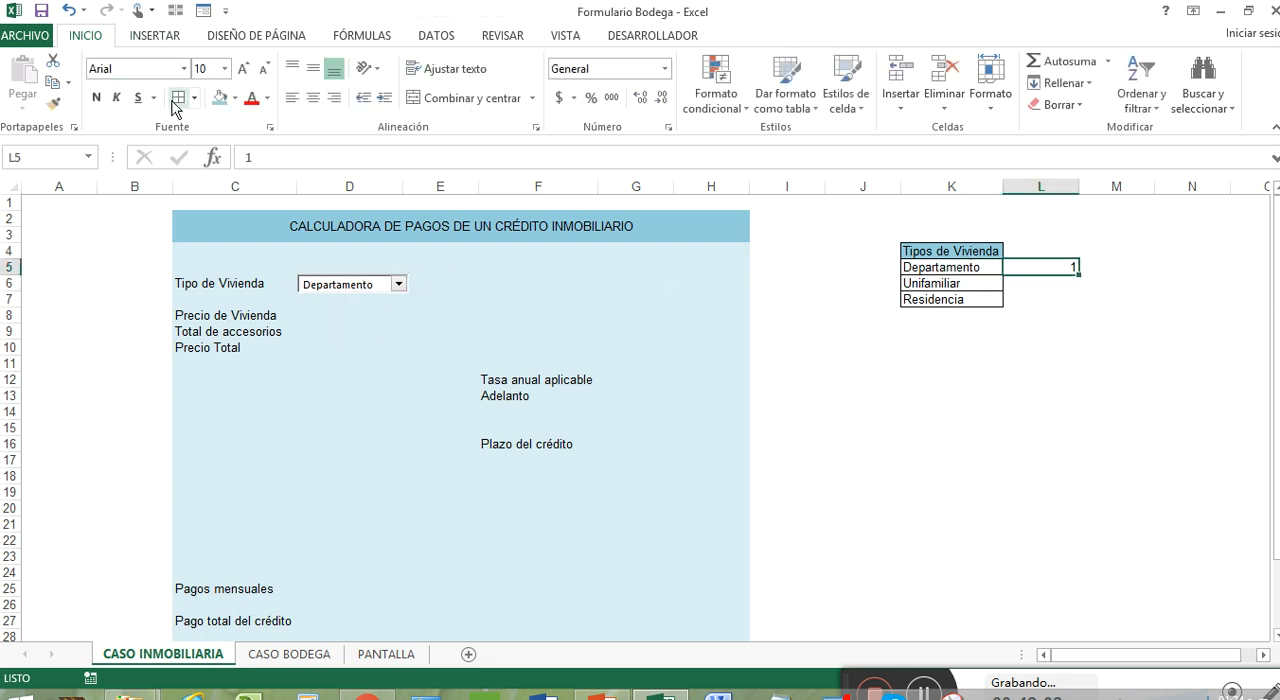
left_click(1035, 252)
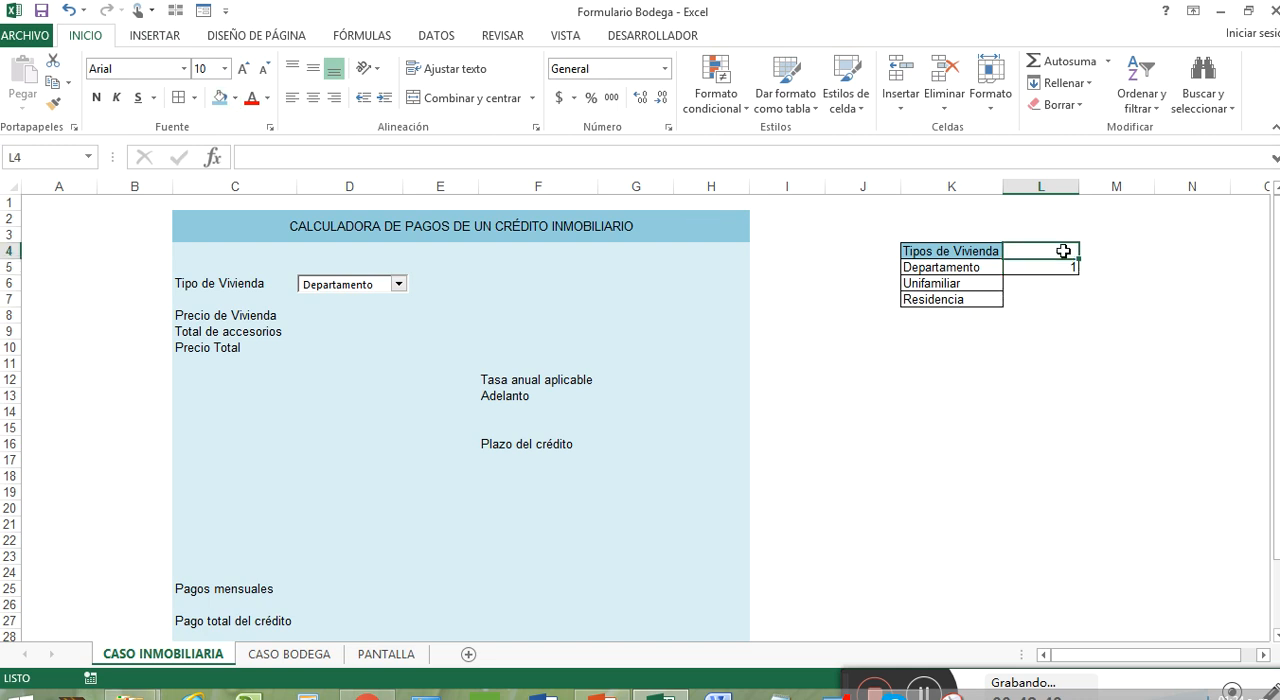
left_click(934, 268)
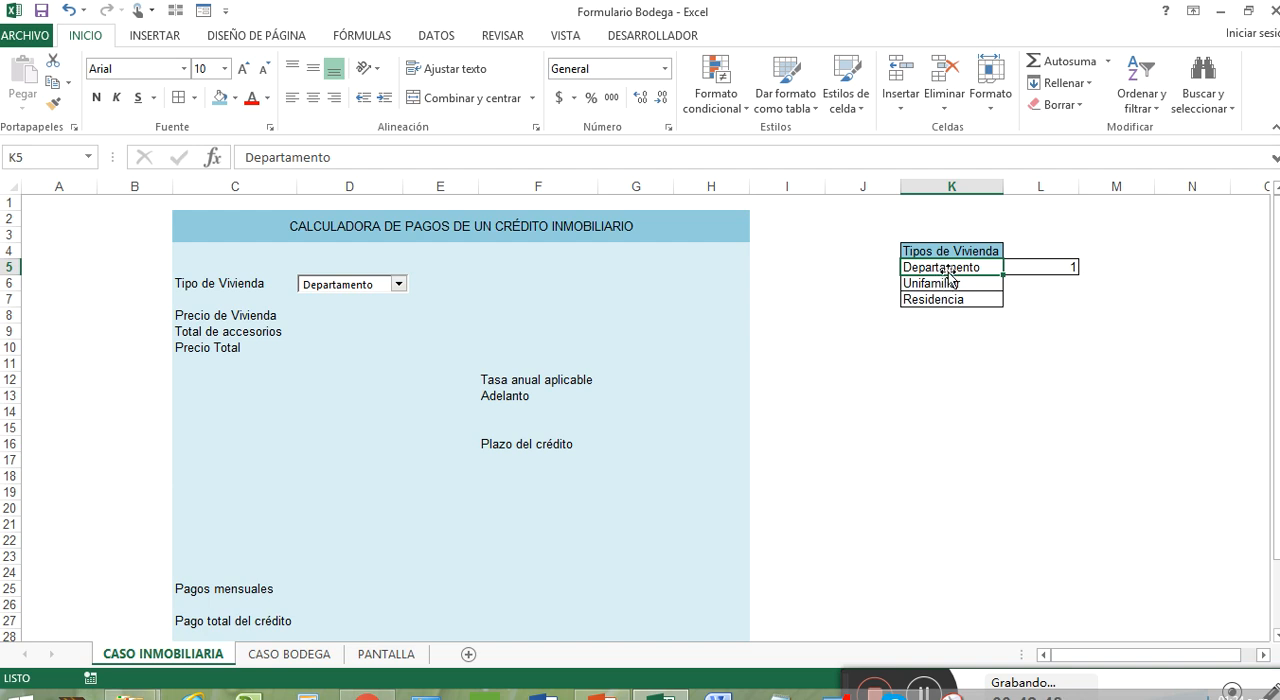
Enter the heading Celda_vivienda in L4, above the combo box's linked cell
left_click(1043, 249)
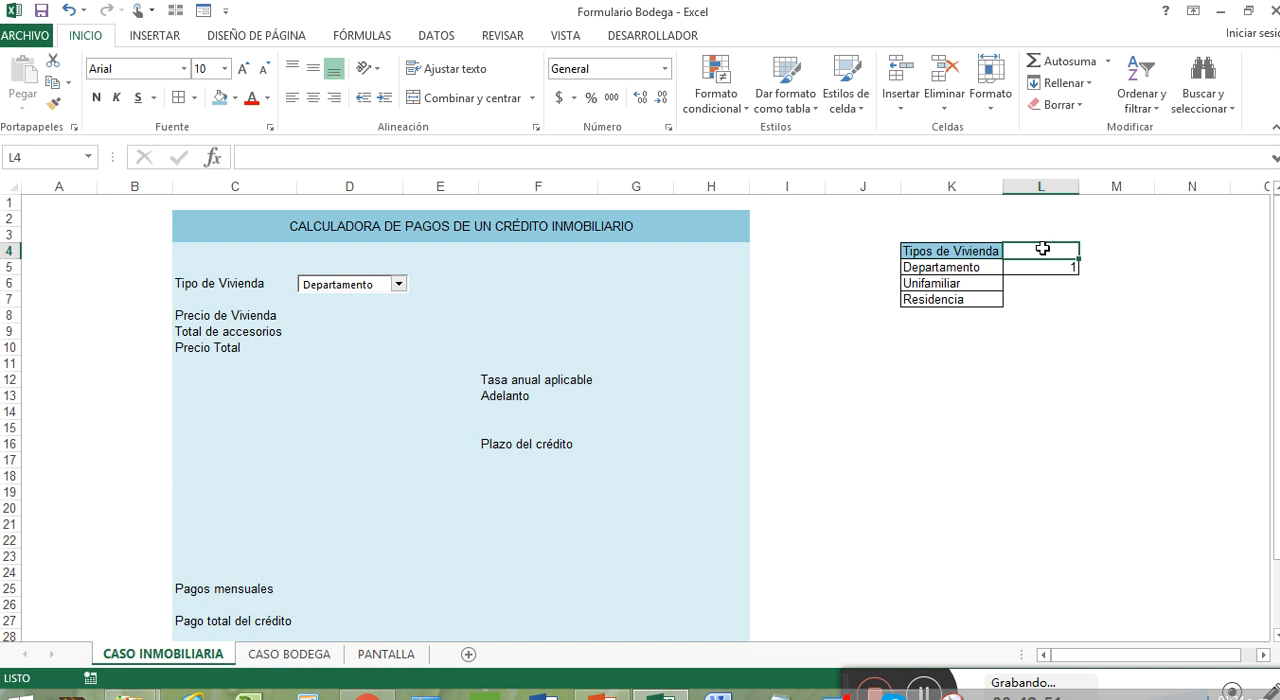
type("Casilla")
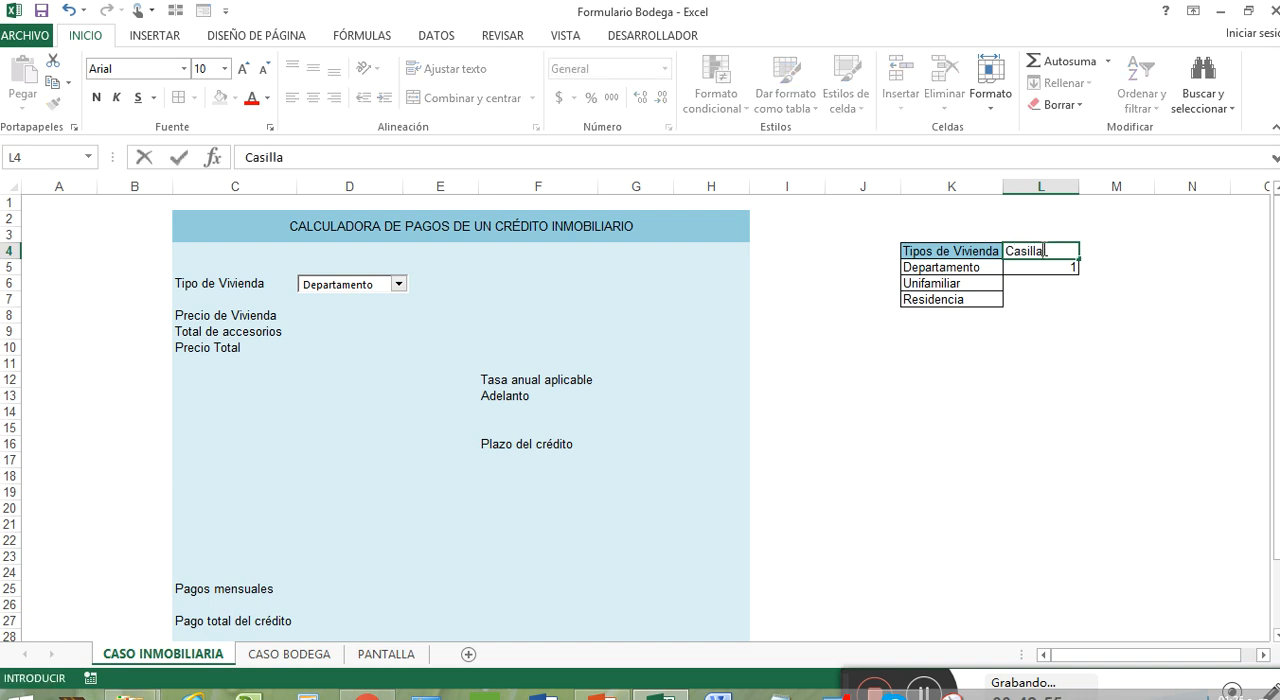
type("_vivienda")
left_click(1037, 251)
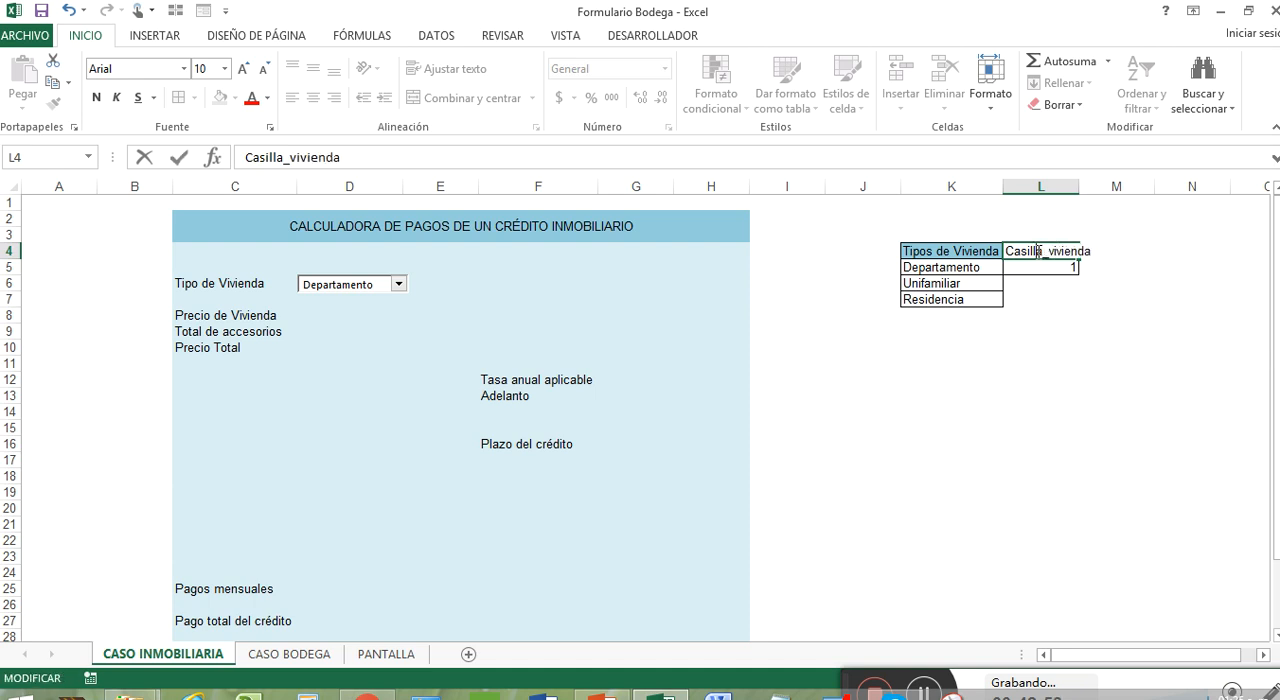
key("BackSpace")
key("BackSpace")
key("BackSpace")
key("BackSpace")
key("BackSpace")
key("BackSpace")
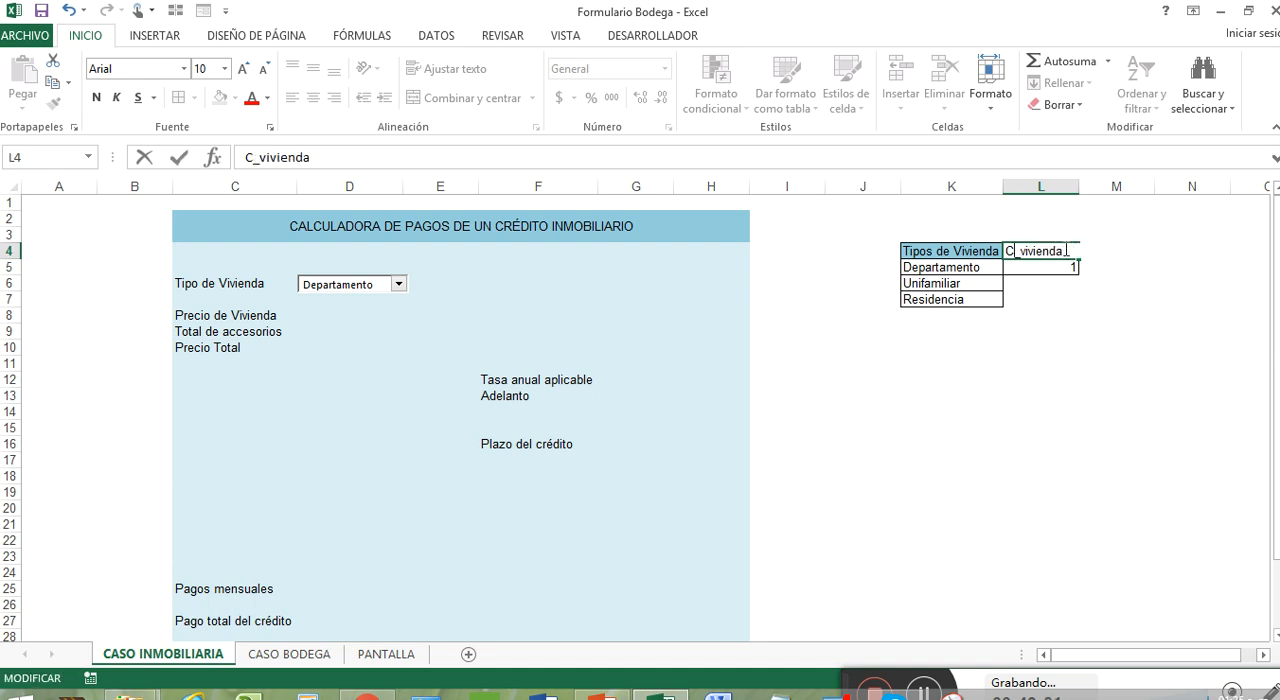
type("elda")
key("Return")
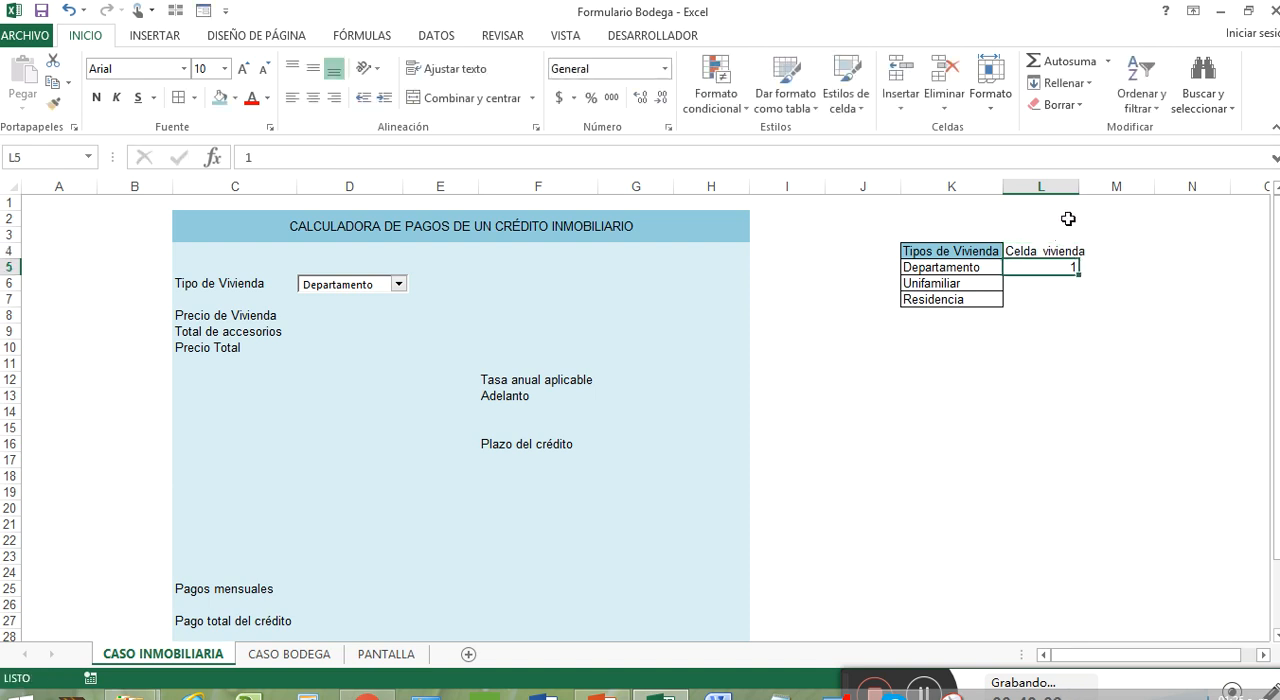
Copy the formatting of the Tipos de Vivienda heading in K4 onto the Celda_vivienda heading in L4
right_click(980, 251)
left_click(1196, 220)
left_click(1062, 252)
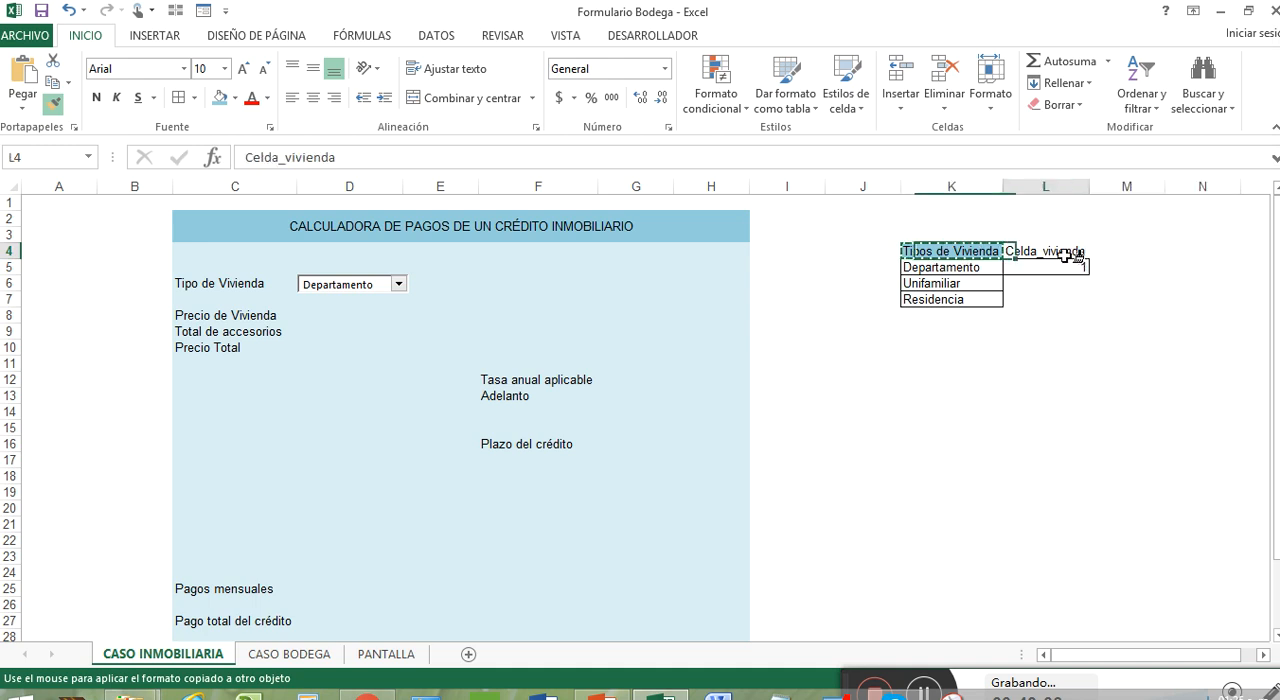
left_click(1066, 315)
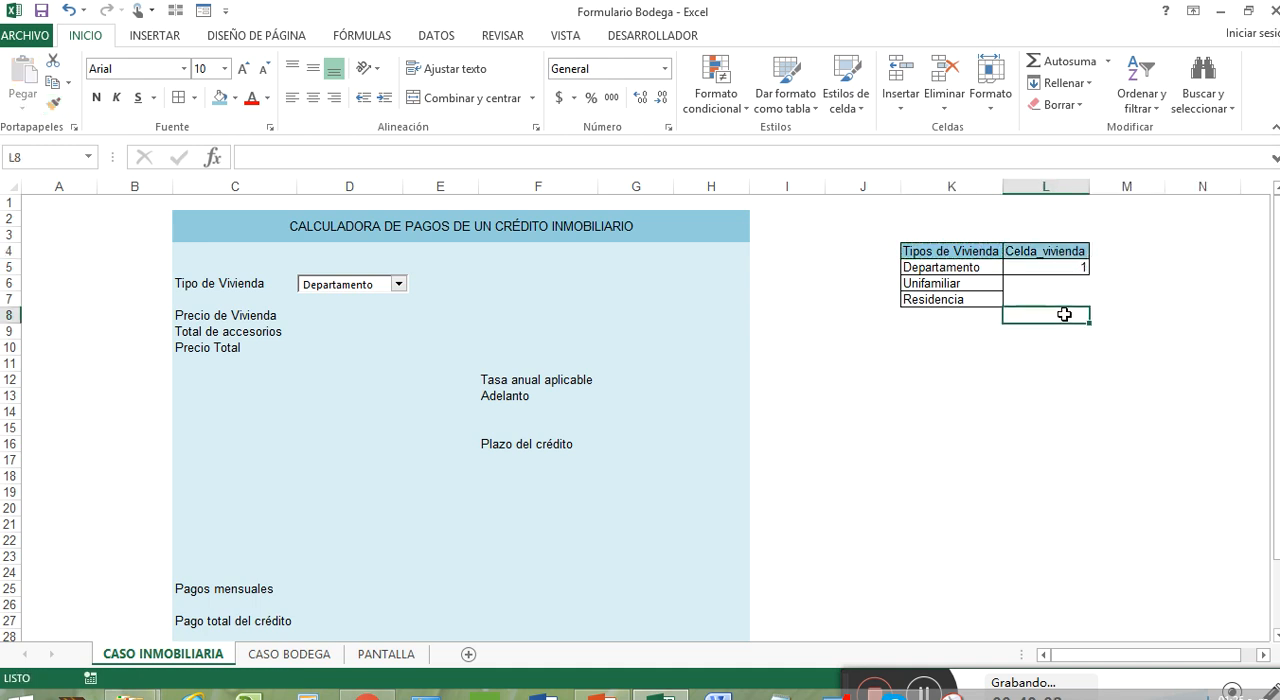
left_click(954, 350)
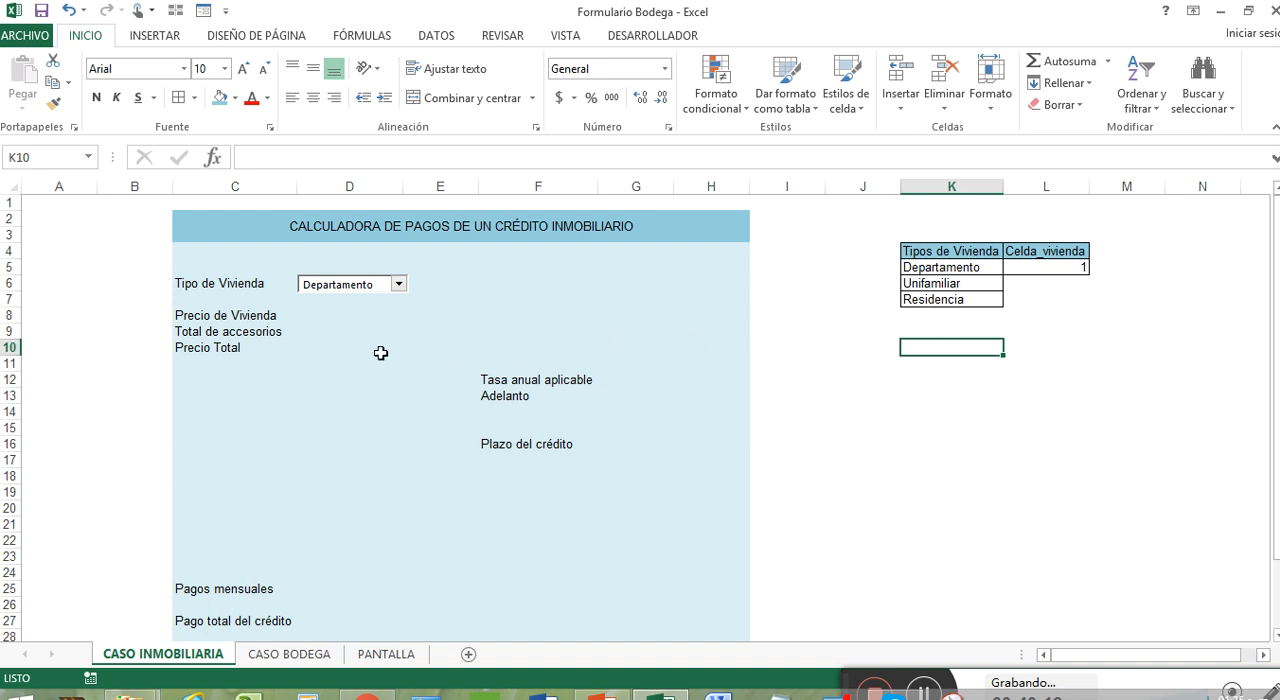
left_click(927, 690)
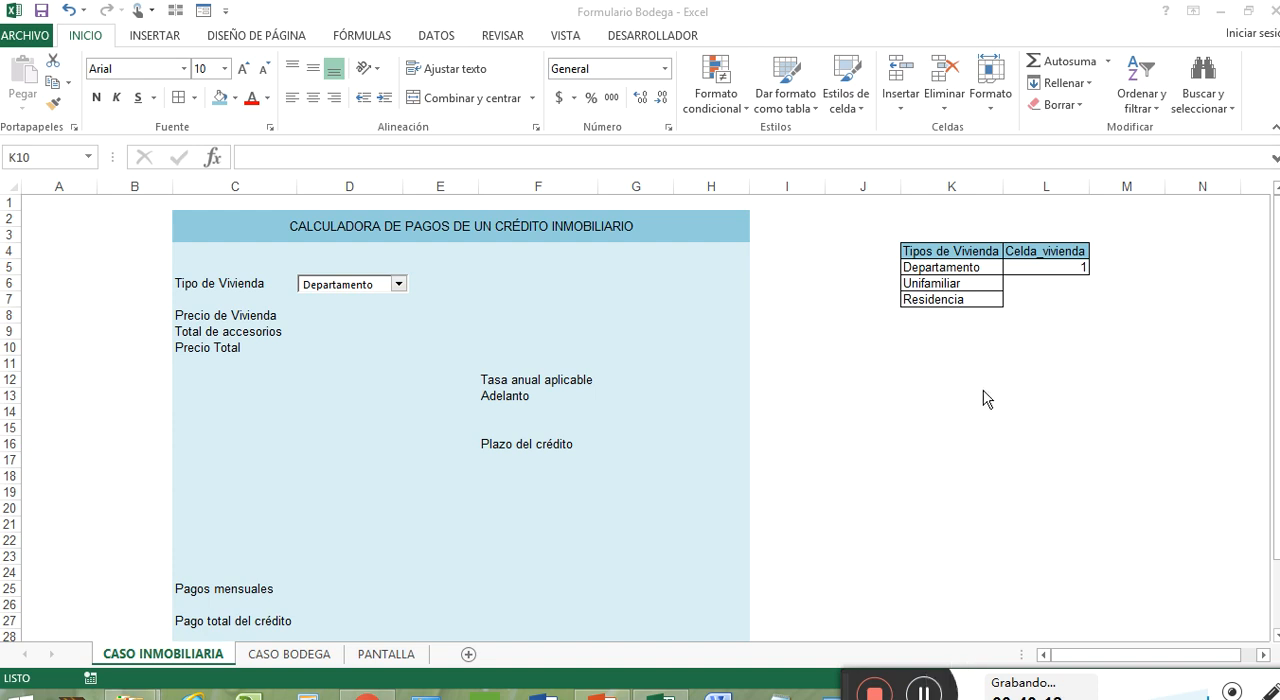
left_click(938, 349)
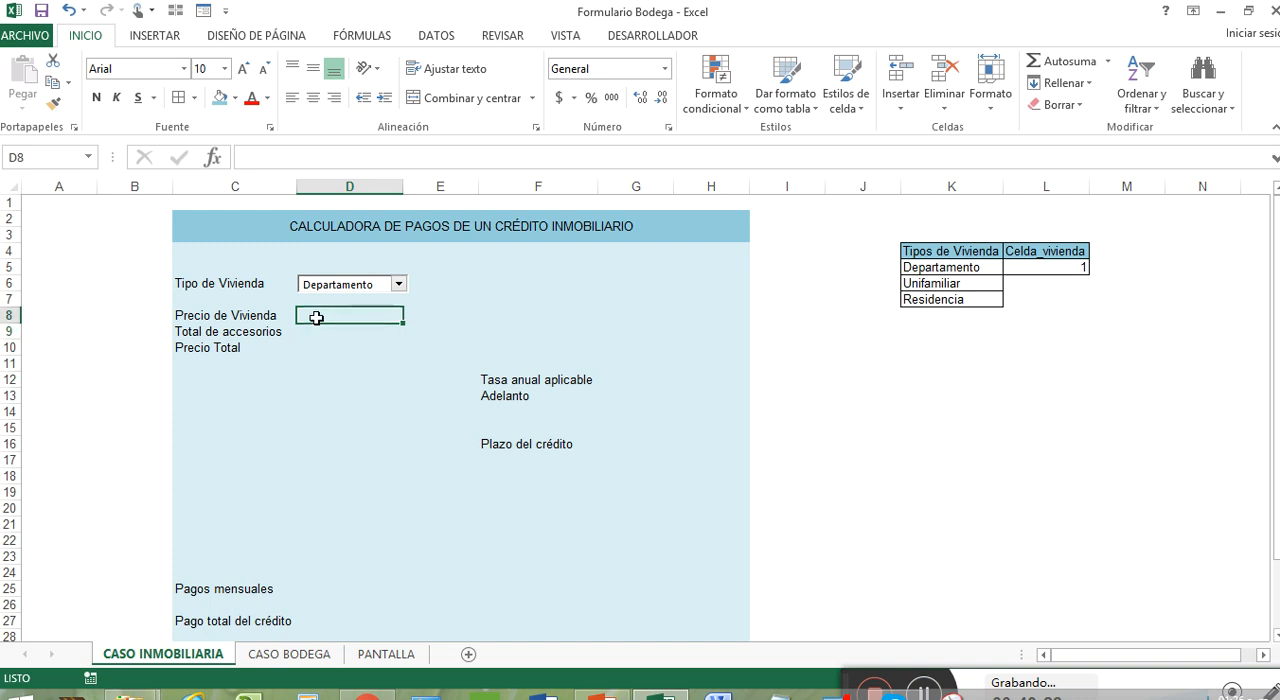
left_click(970, 348)
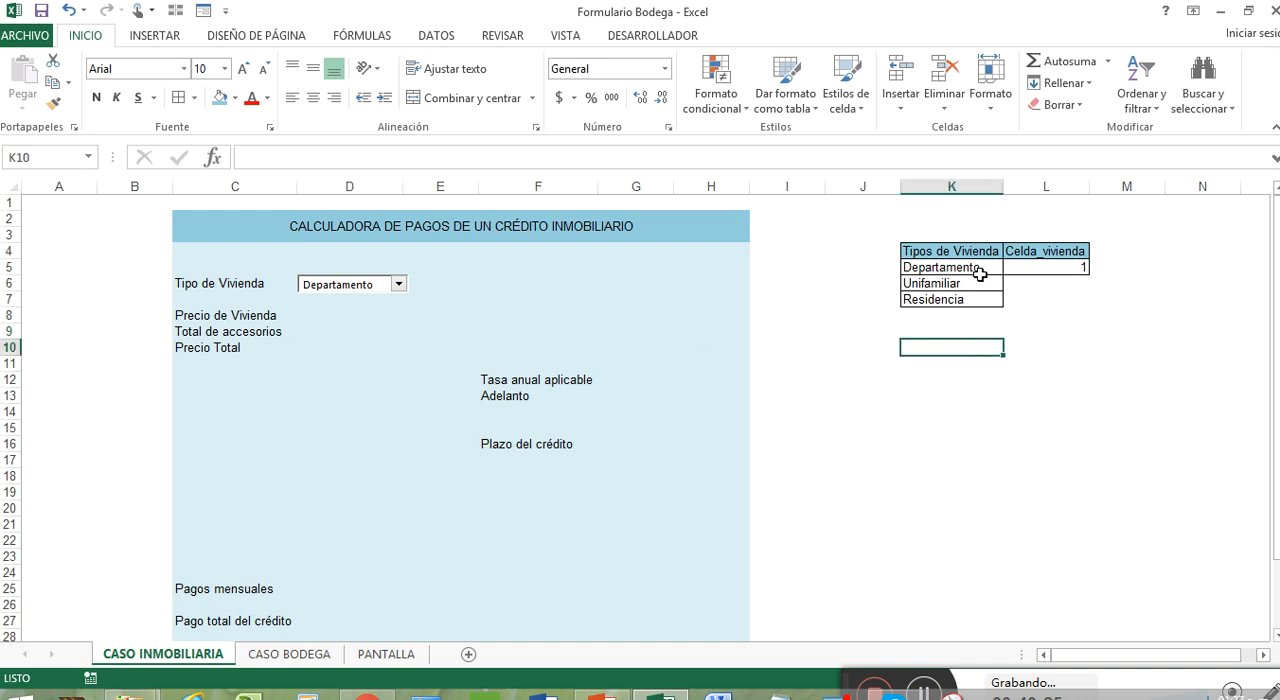
Copy the three housing types from K5:K7 and paste them into K11:K13
left_click_drag(980, 274, 985, 295)
key("ctrl+c")
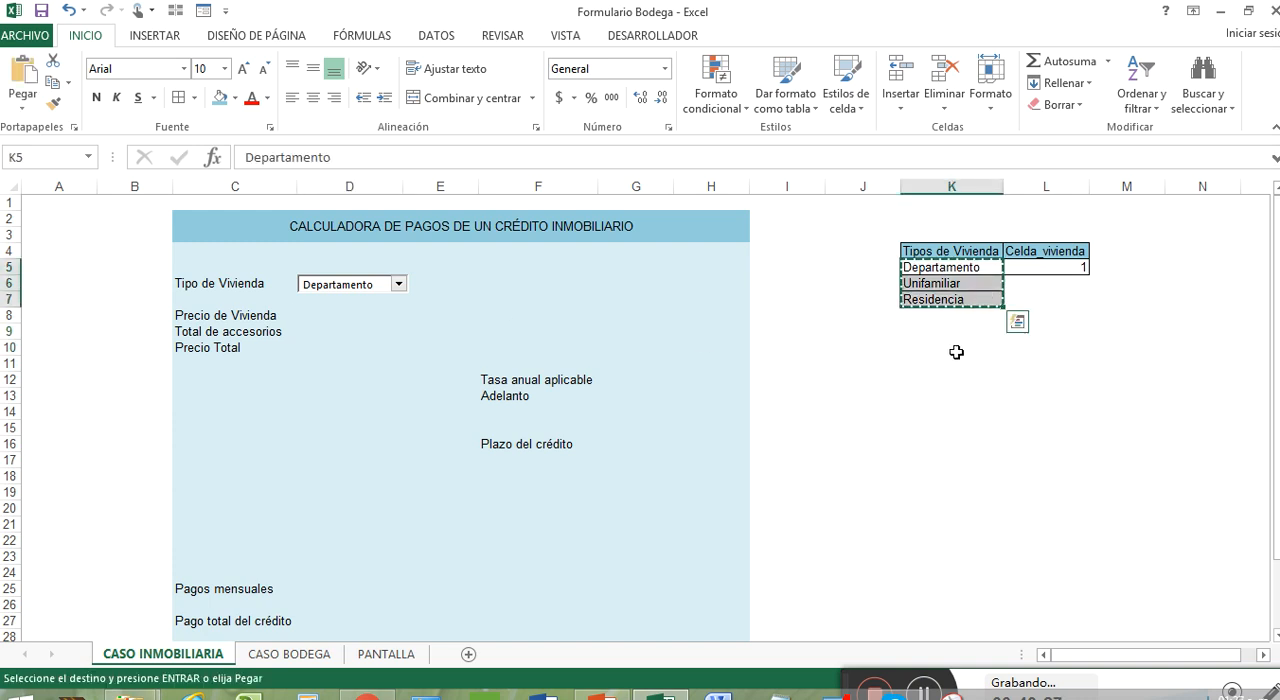
left_click(963, 360)
key("ctrl+v")
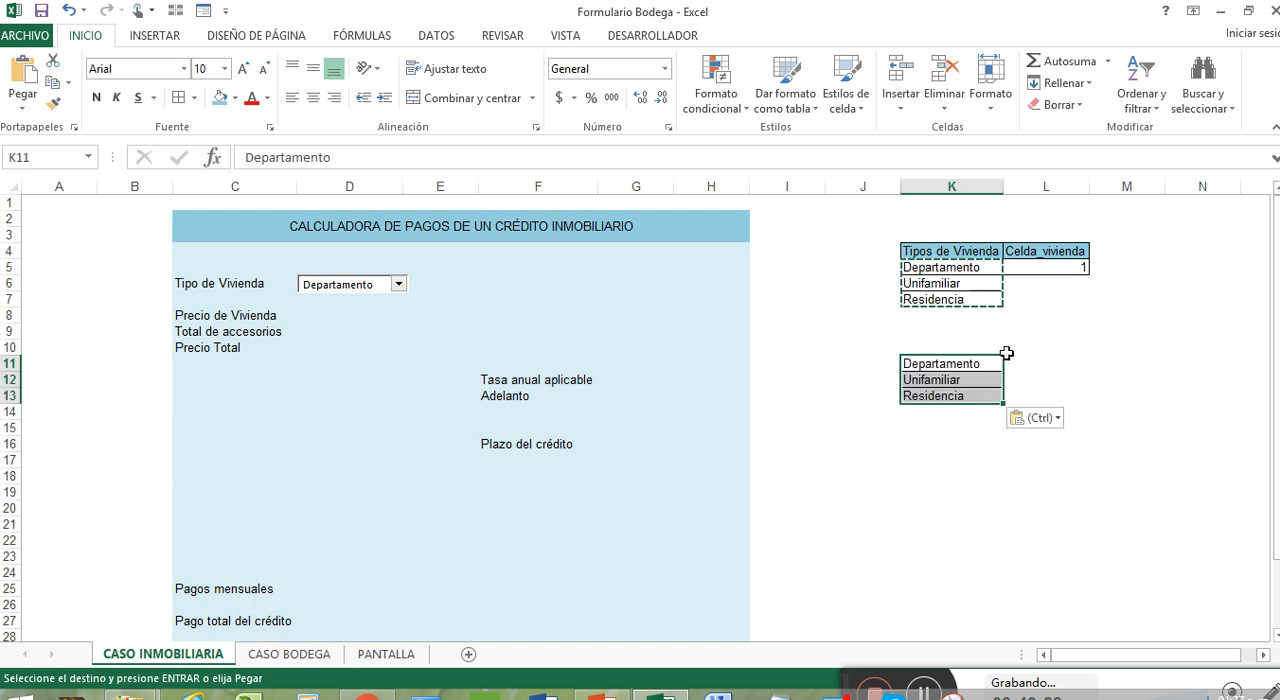
Enter the heading Precio de Vivienda in L10, beside the copied housing type list
left_click(985, 362)
left_click(1028, 360)
key("Escape")
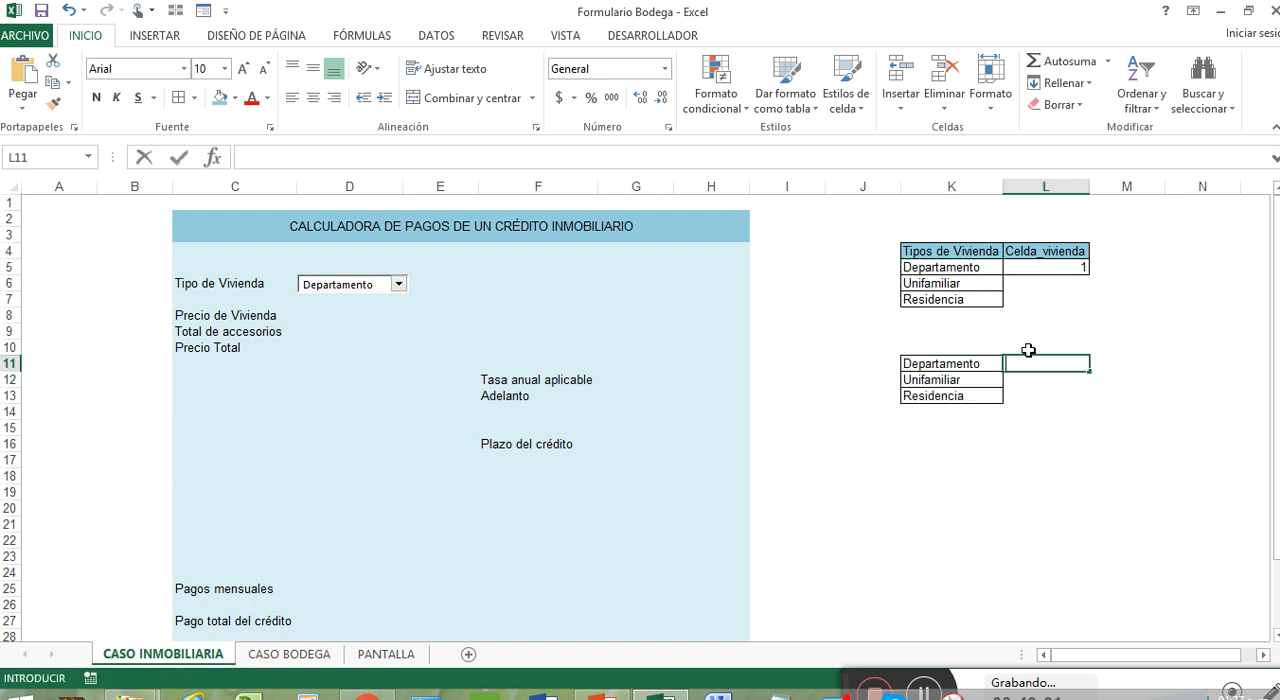
left_click(1028, 345)
type("Pre")
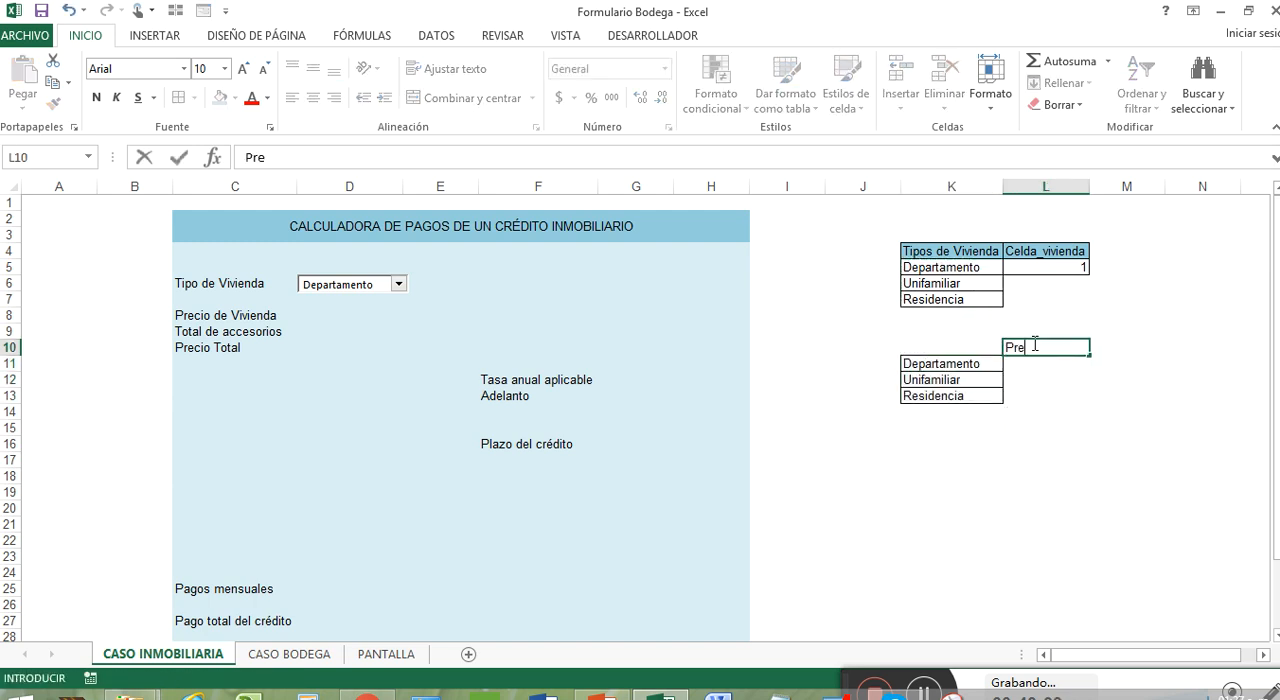
type("cio de Vivienda")
key("Return")
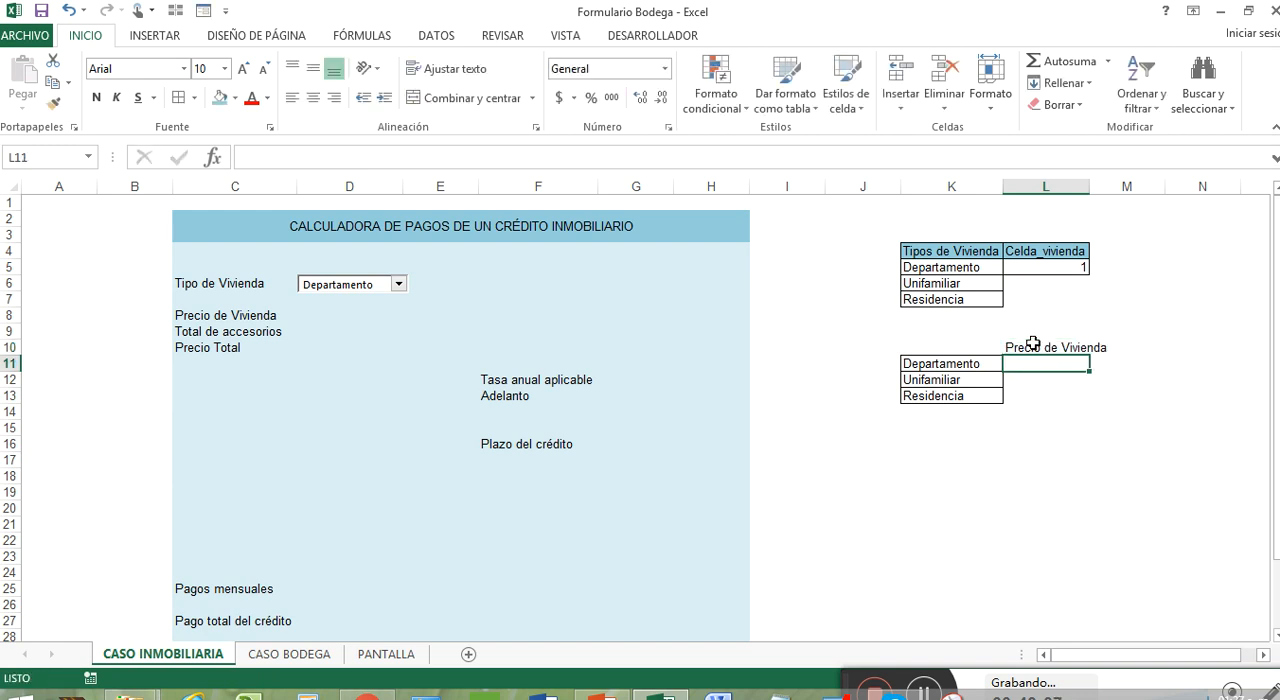
Autofit column L and copy the Celda_vivienda heading's formatting onto the Precio de Vivienda heading in L10
double_click(1089, 186)
right_click(1092, 238)
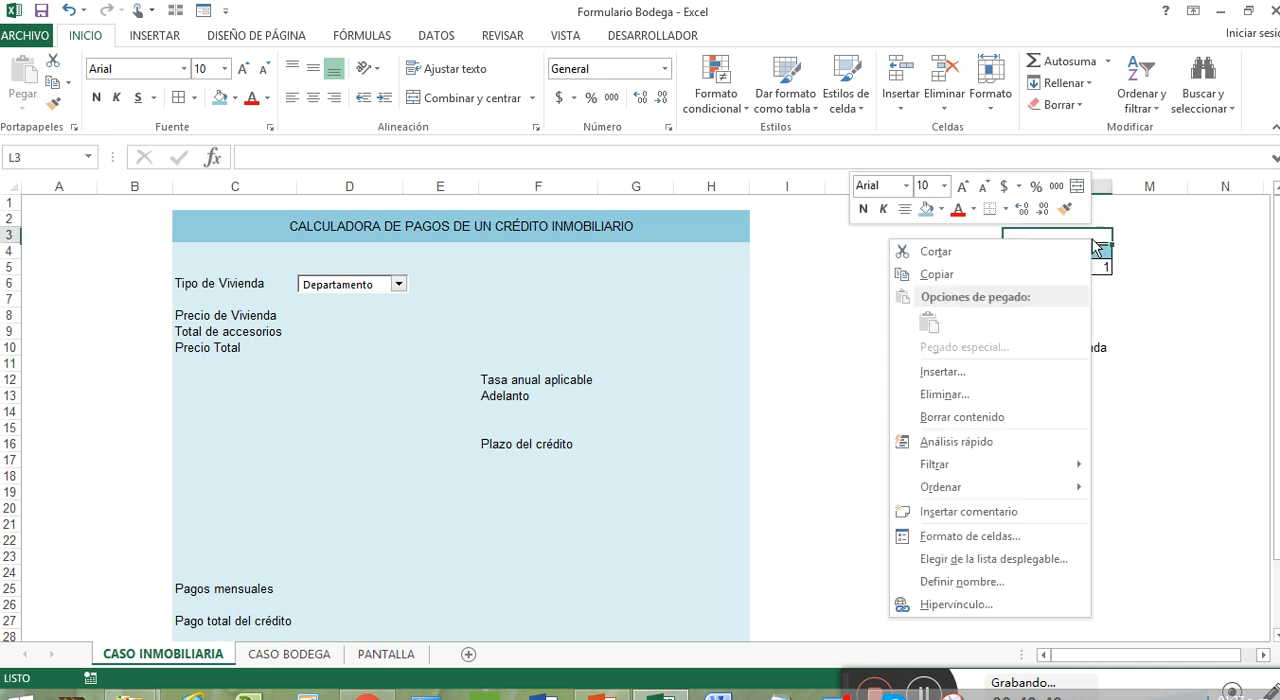
key("Escape")
right_click(1094, 251)
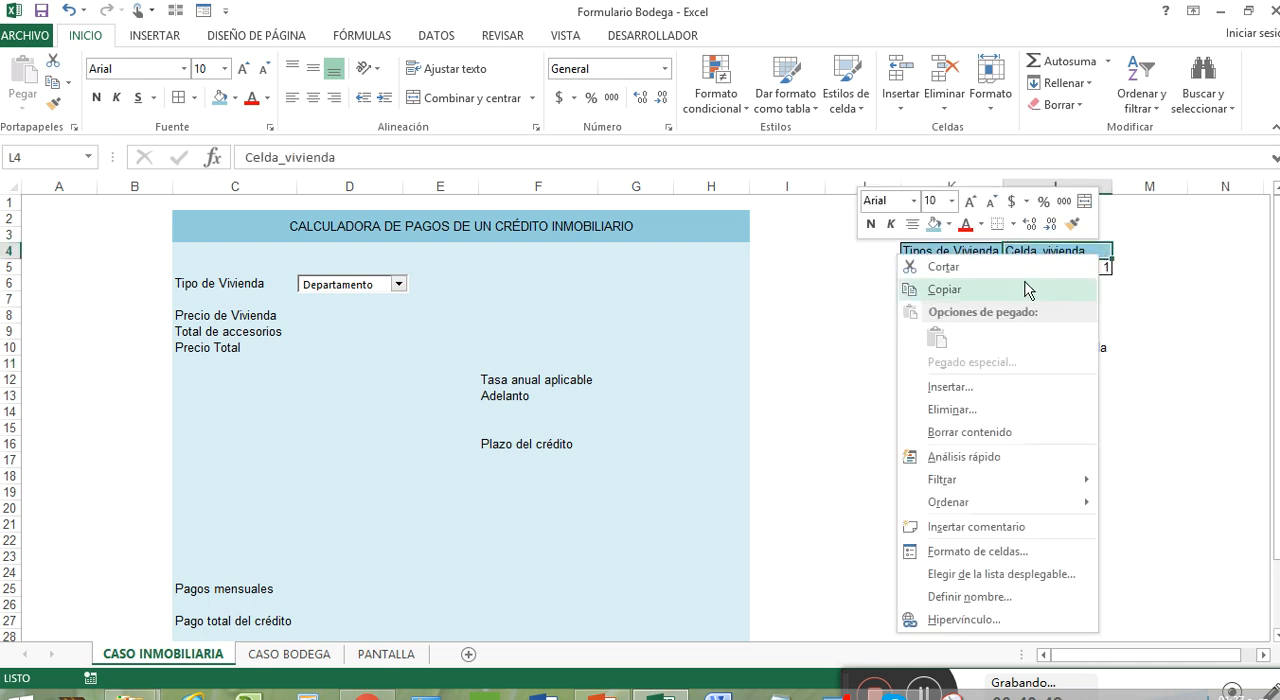
left_click(1072, 224)
left_click(1085, 347)
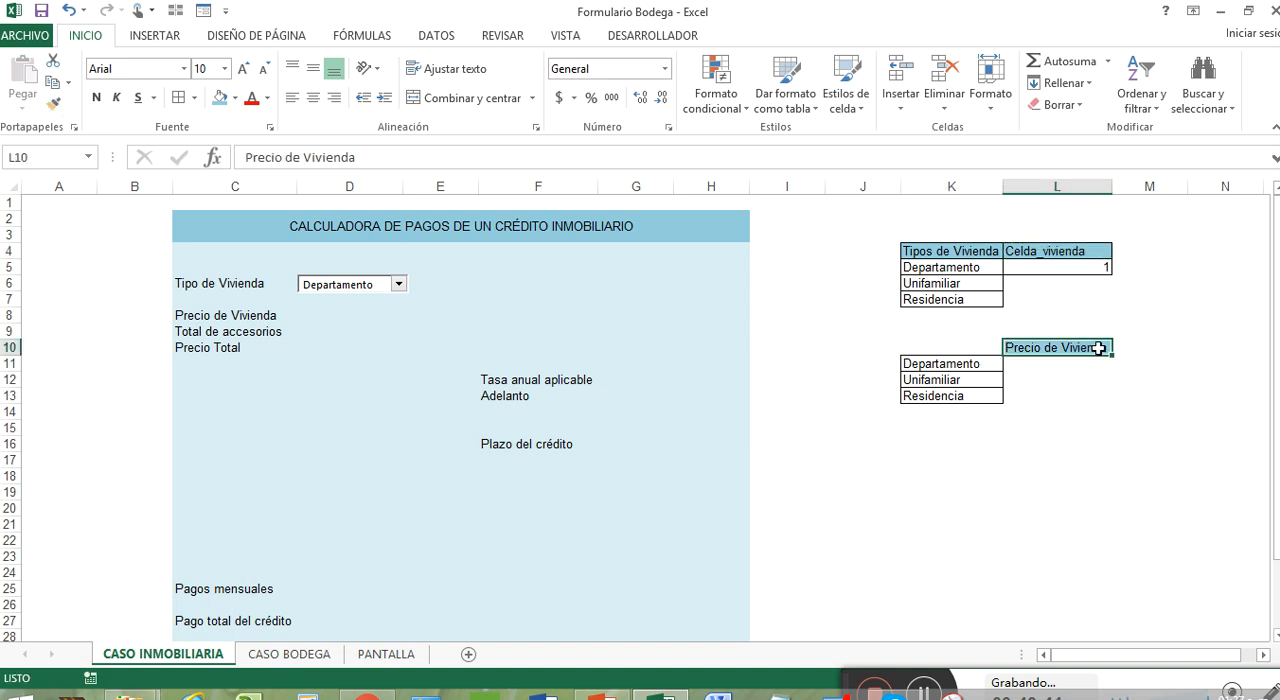
Apply all borders to the price cells L11:L13
left_click(1082, 361)
left_click_drag(1082, 361, 1091, 397)
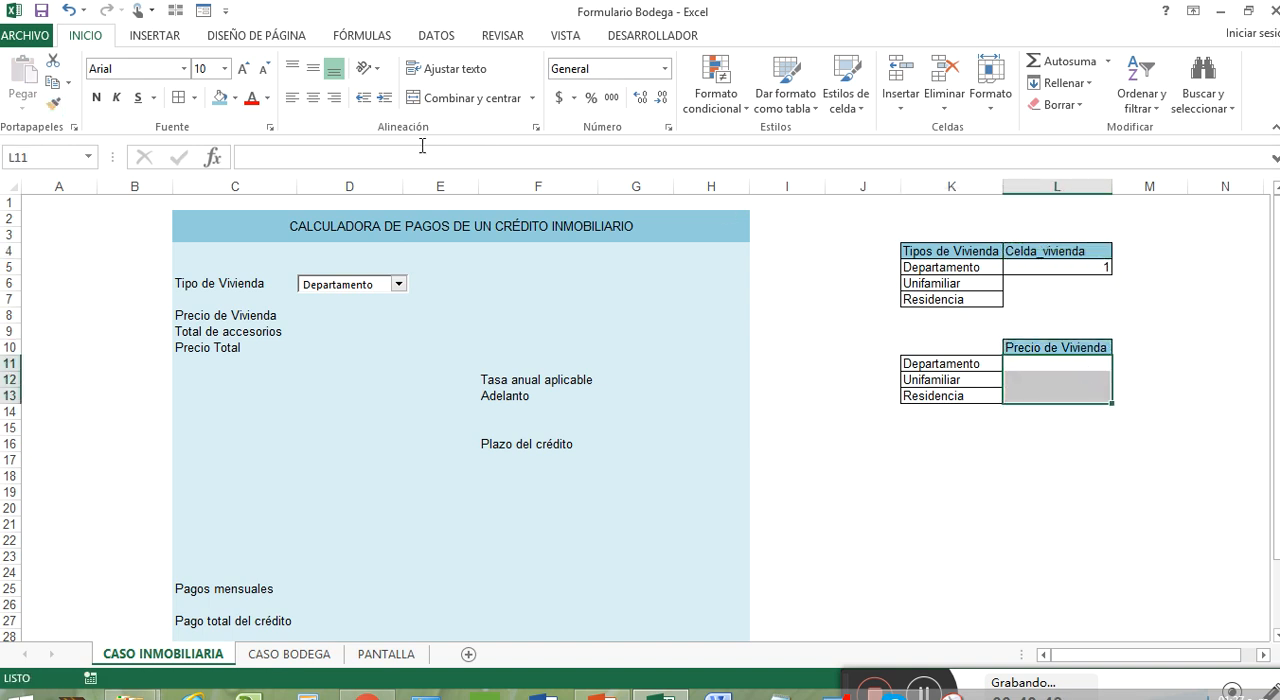
left_click(181, 97)
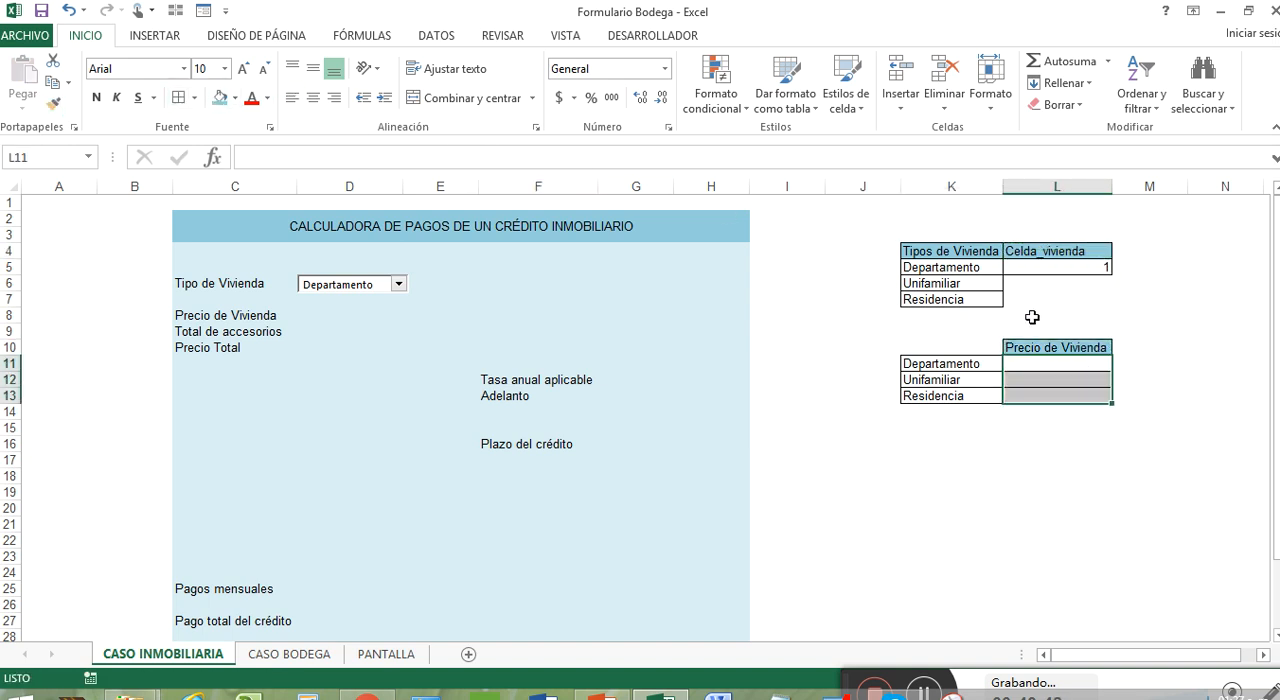
Enter the housing prices 300000 for Departamento, 200000 for Unifamiliar and 700000 for Residencia in L11:L13, and select the three prices
left_click(1082, 362)
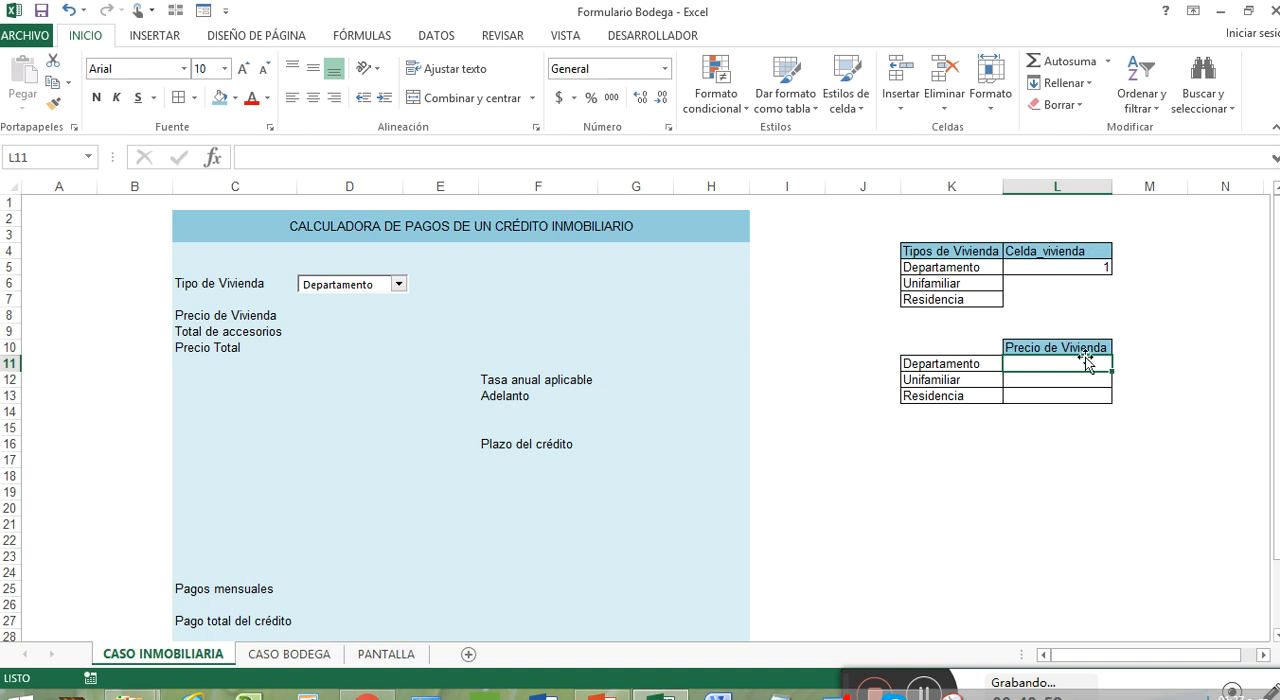
type("300000")
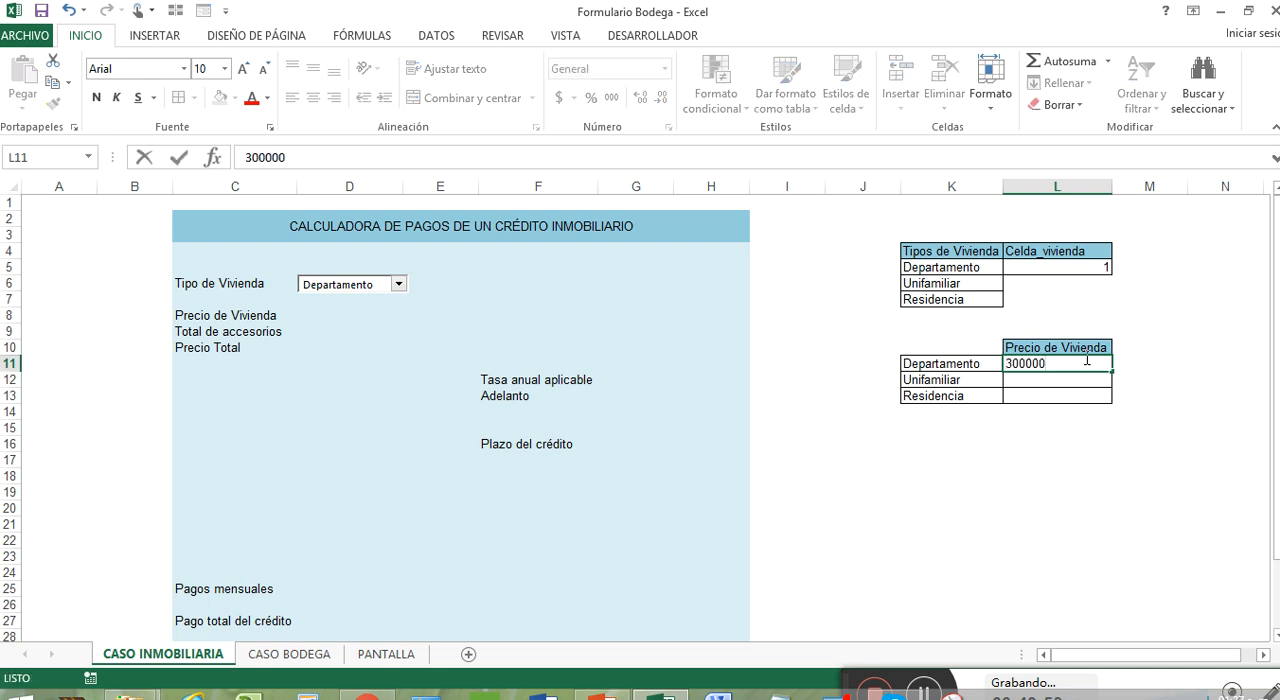
key("Return")
type("1")
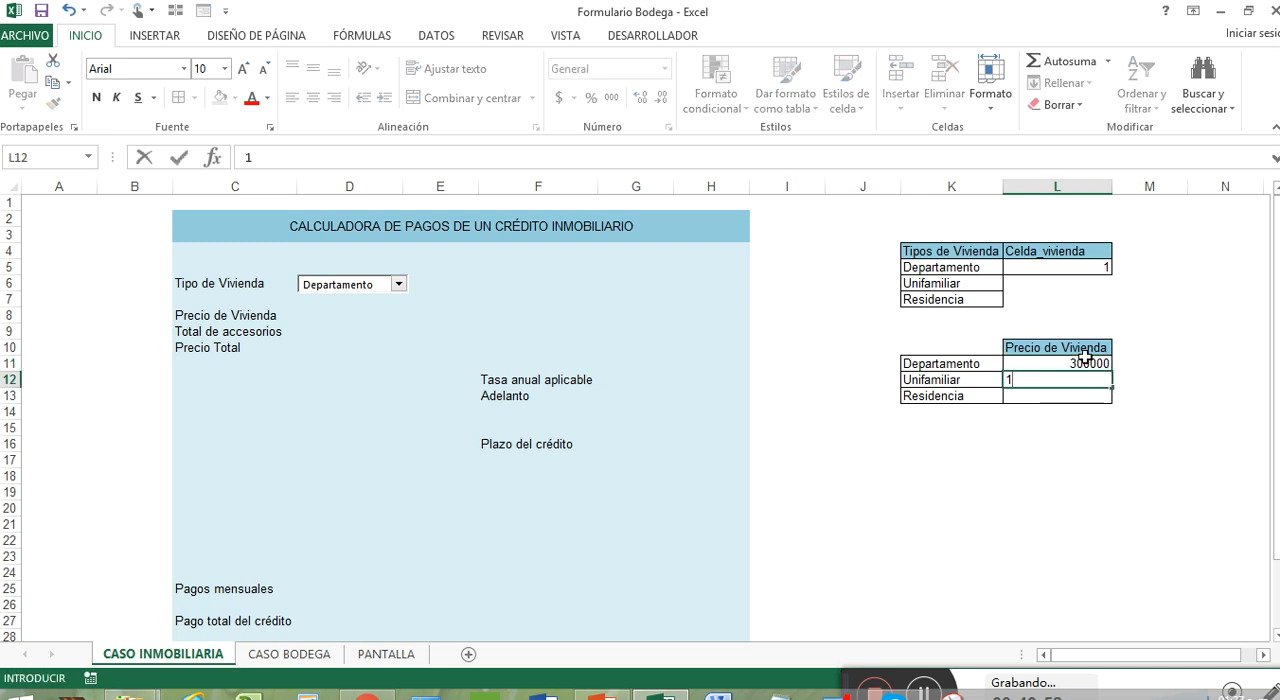
key("BackSpace")
type("200000")
key("Return")
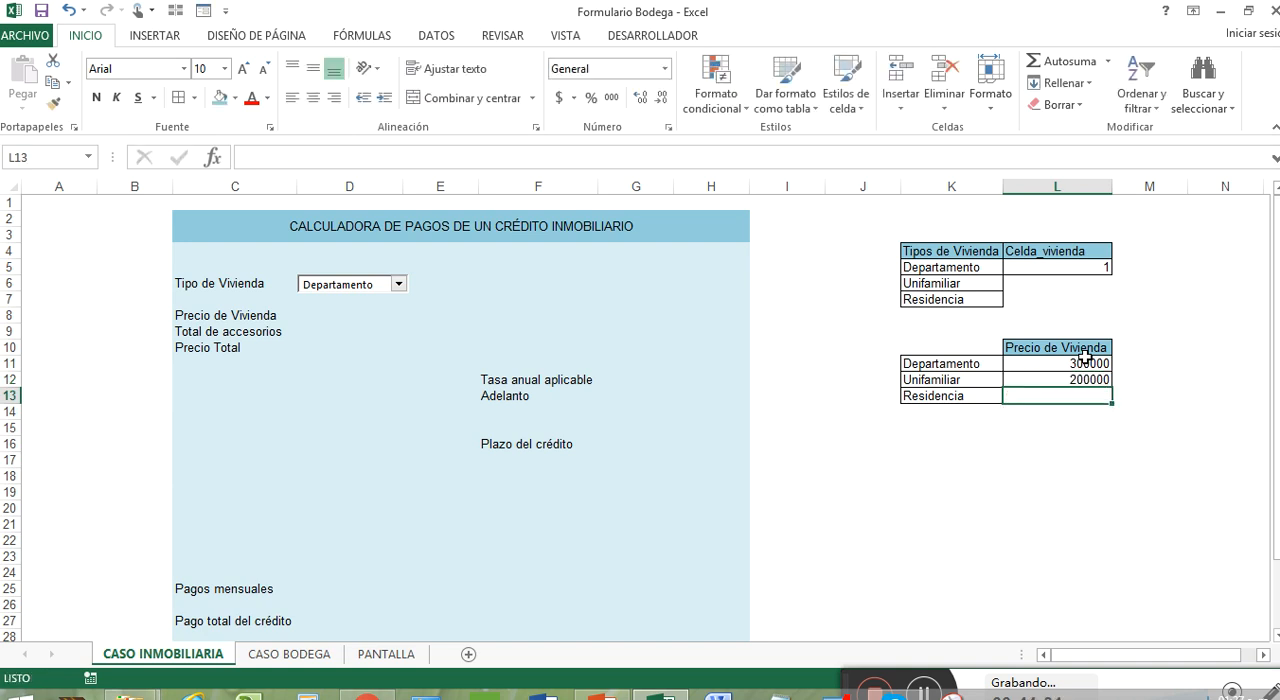
type("700000")
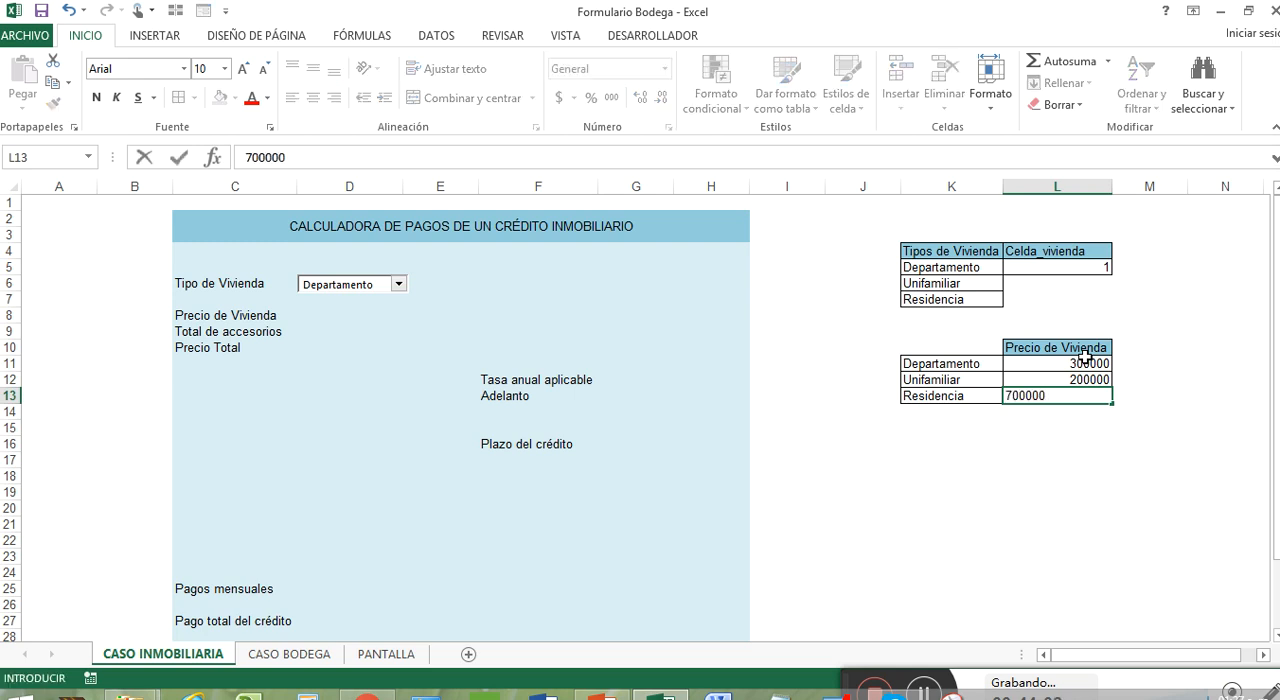
left_click_drag(1085, 357, 1085, 396)
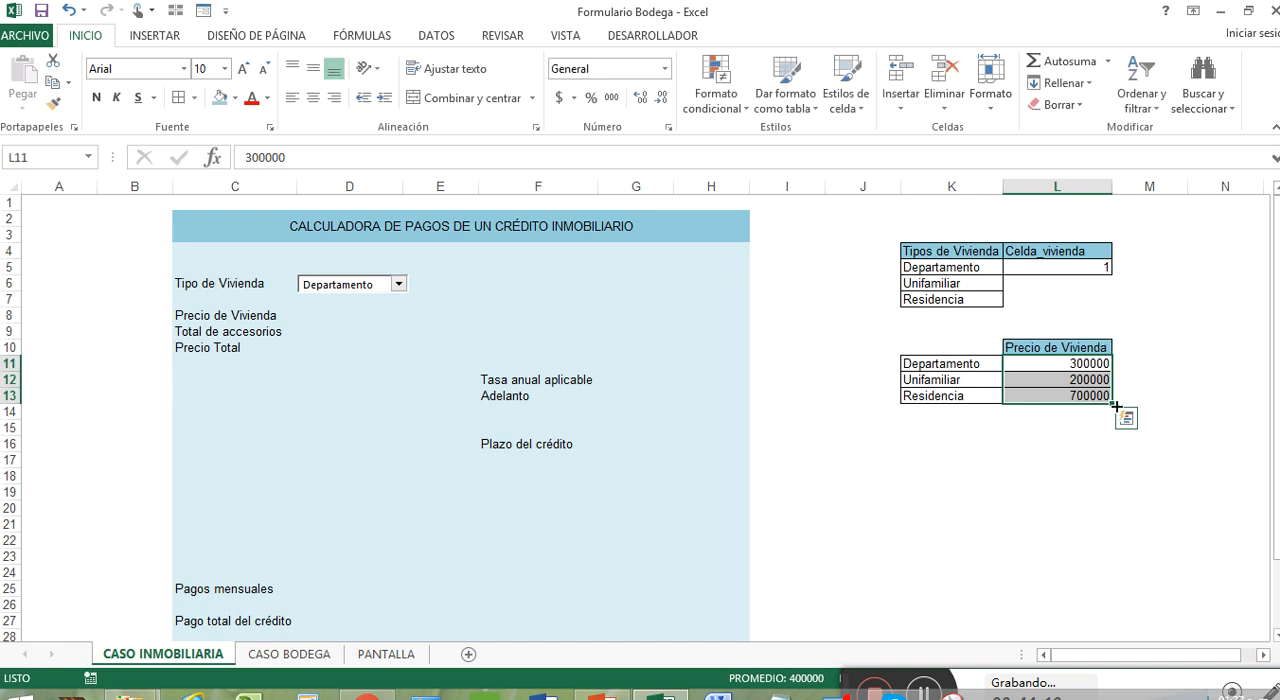
Apply the accounting currency format to the housing prices in L11:L13
left_click(559, 98)
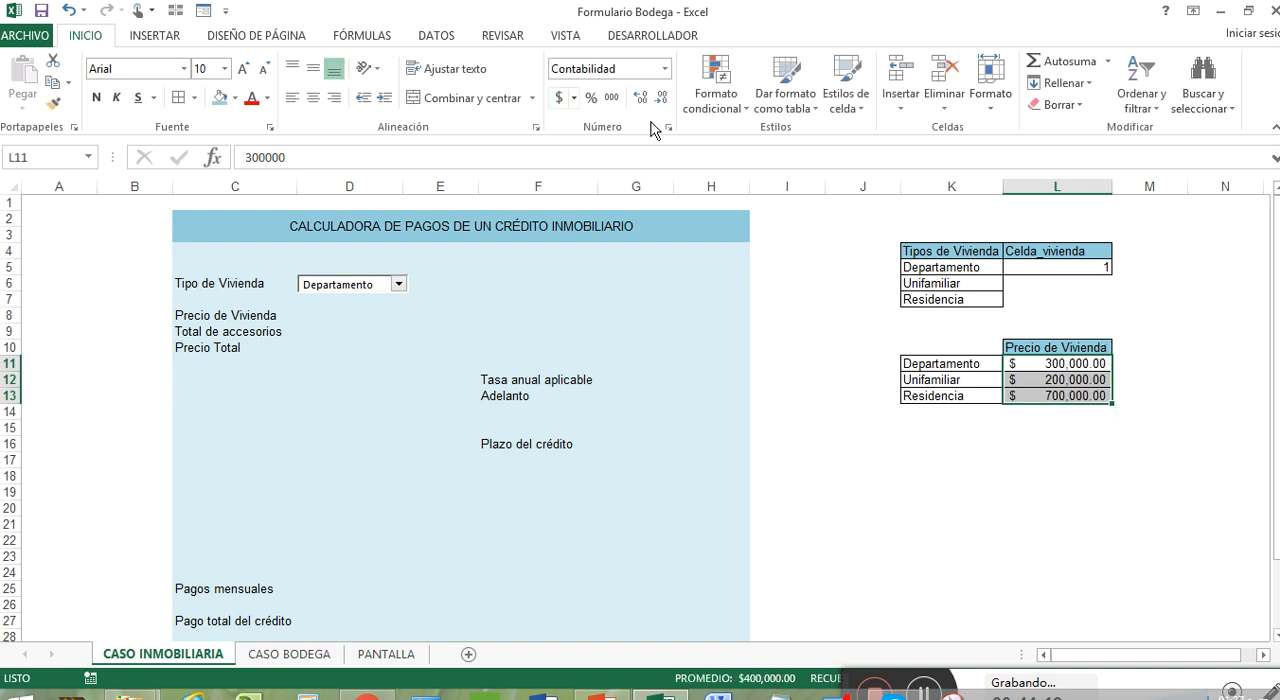
left_click(1128, 445)
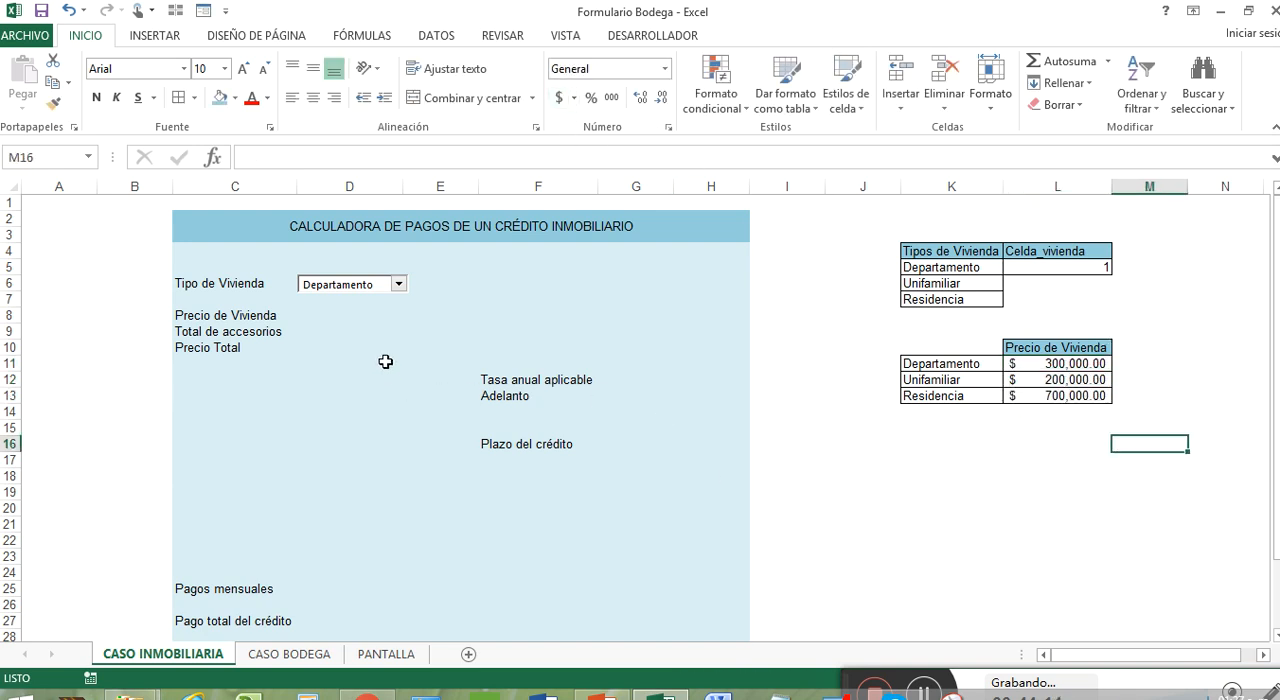
Try the Tipo de Vivienda combo box with Unifamiliar, and leave it set to Residencia
left_click(340, 317)
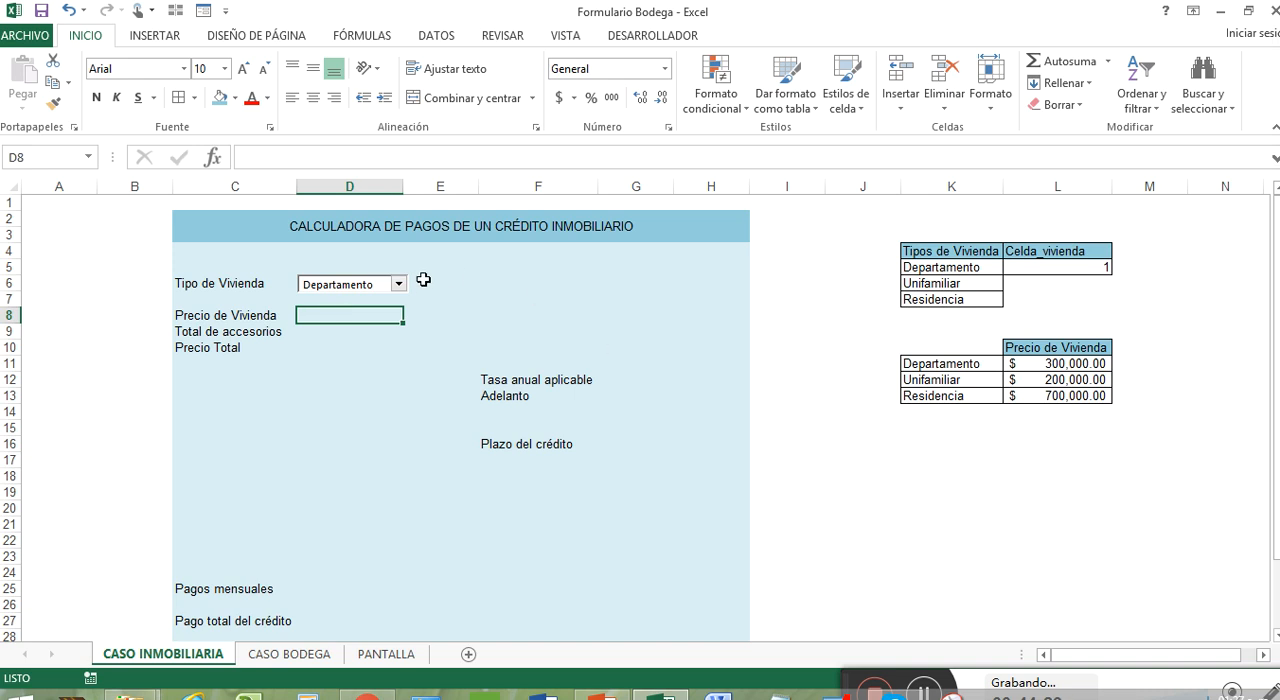
left_click(389, 287)
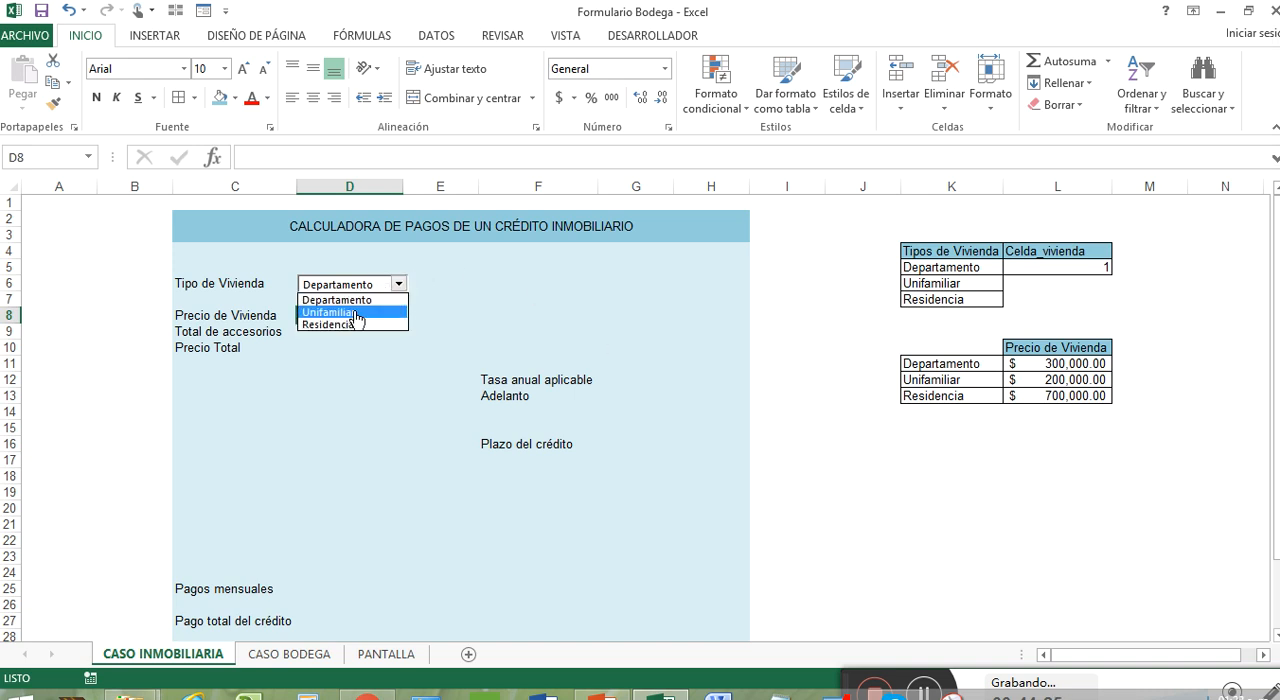
left_click(352, 313)
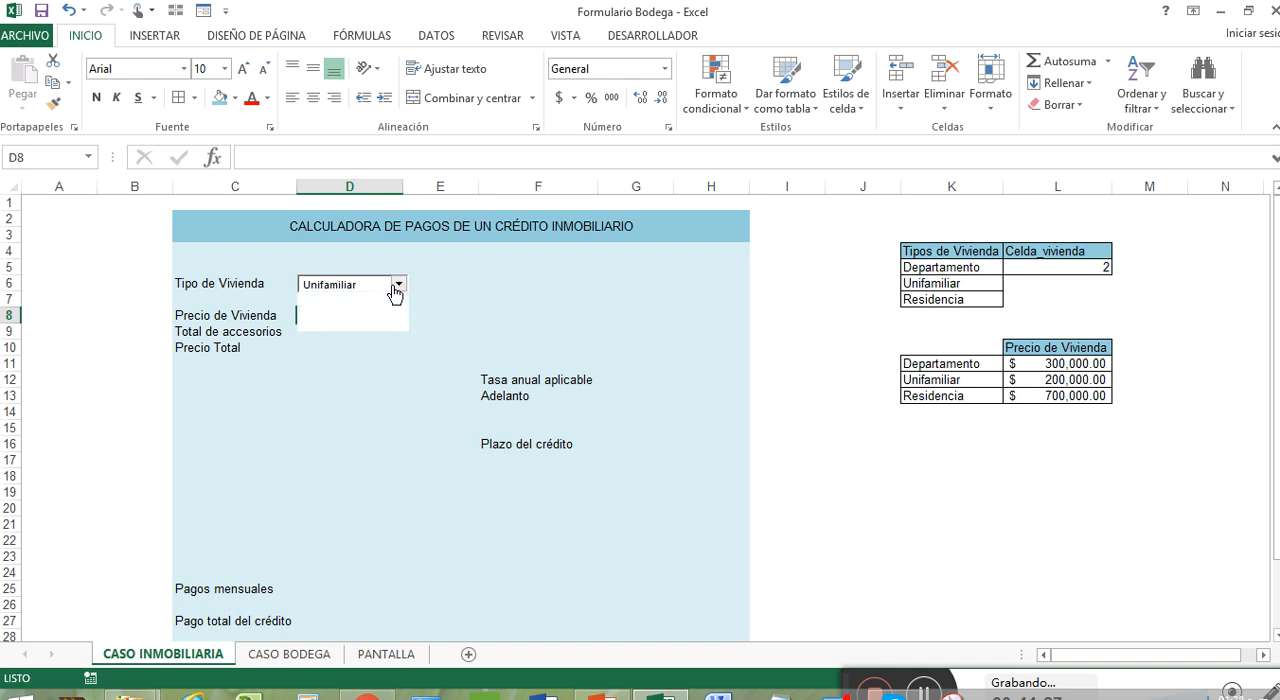
left_click(397, 284)
left_click(375, 324)
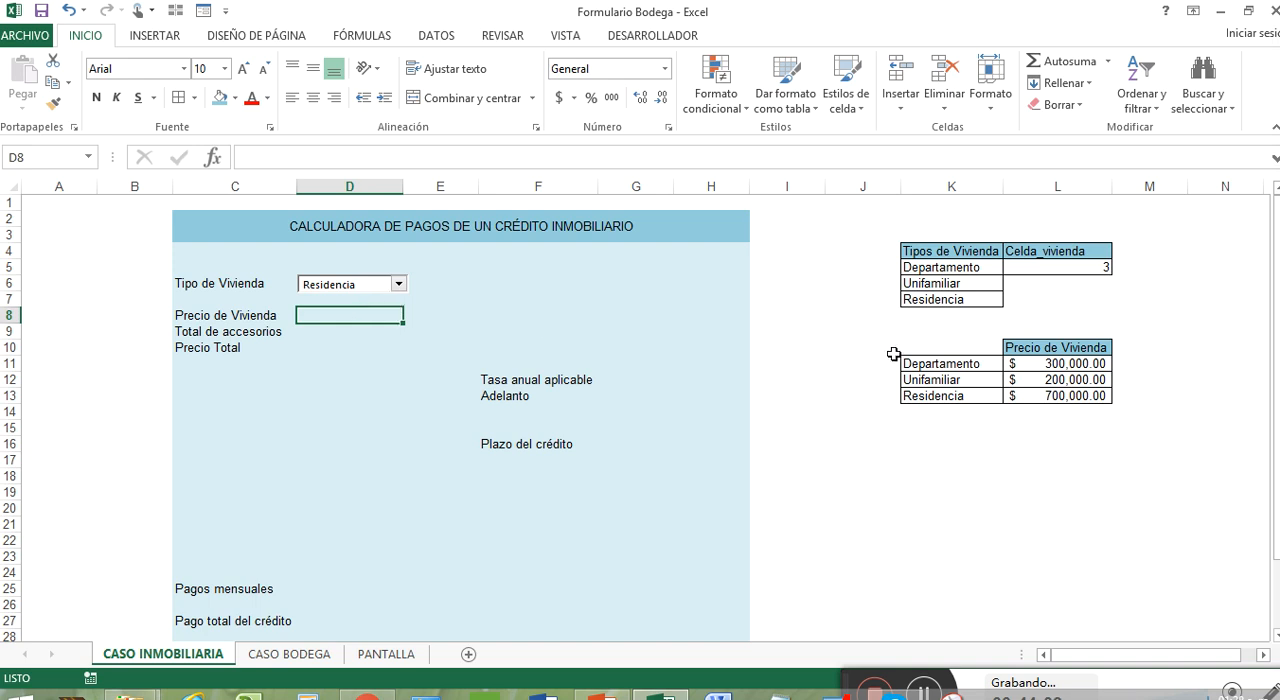
Number the housing types 1, 2 and 3 in J11:J13, beside the price table
left_click(893, 366)
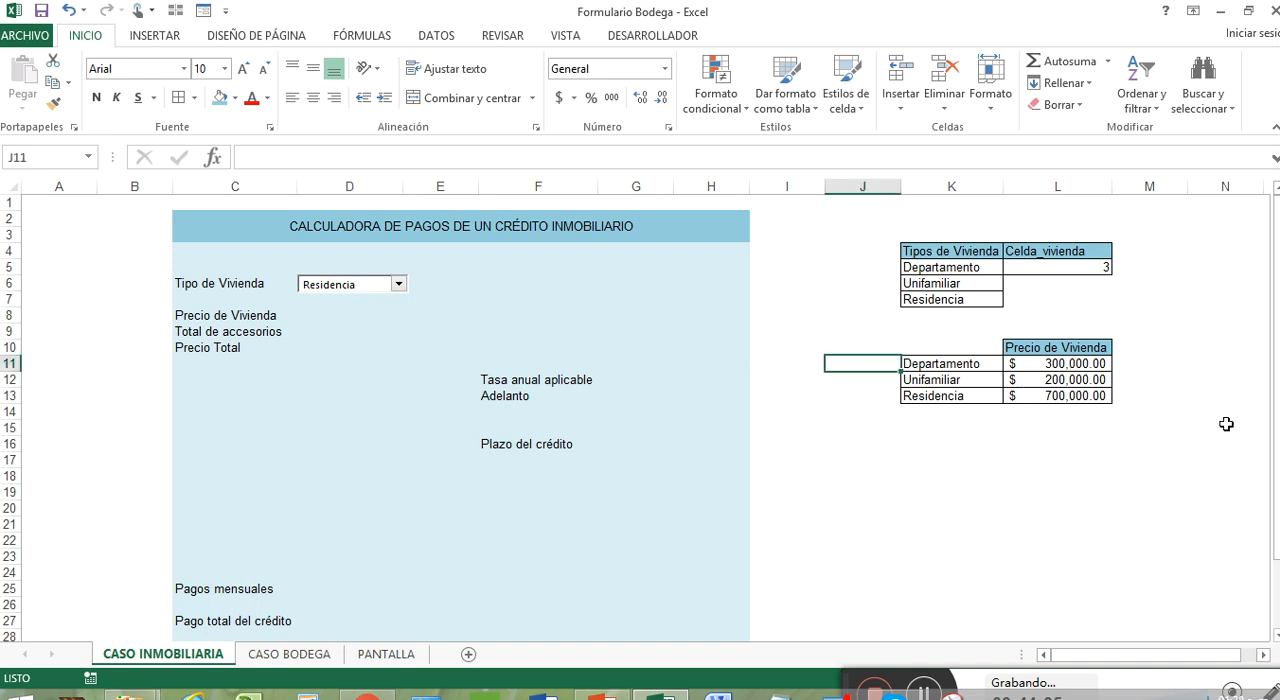
type("1")
key("Return")
type("2")
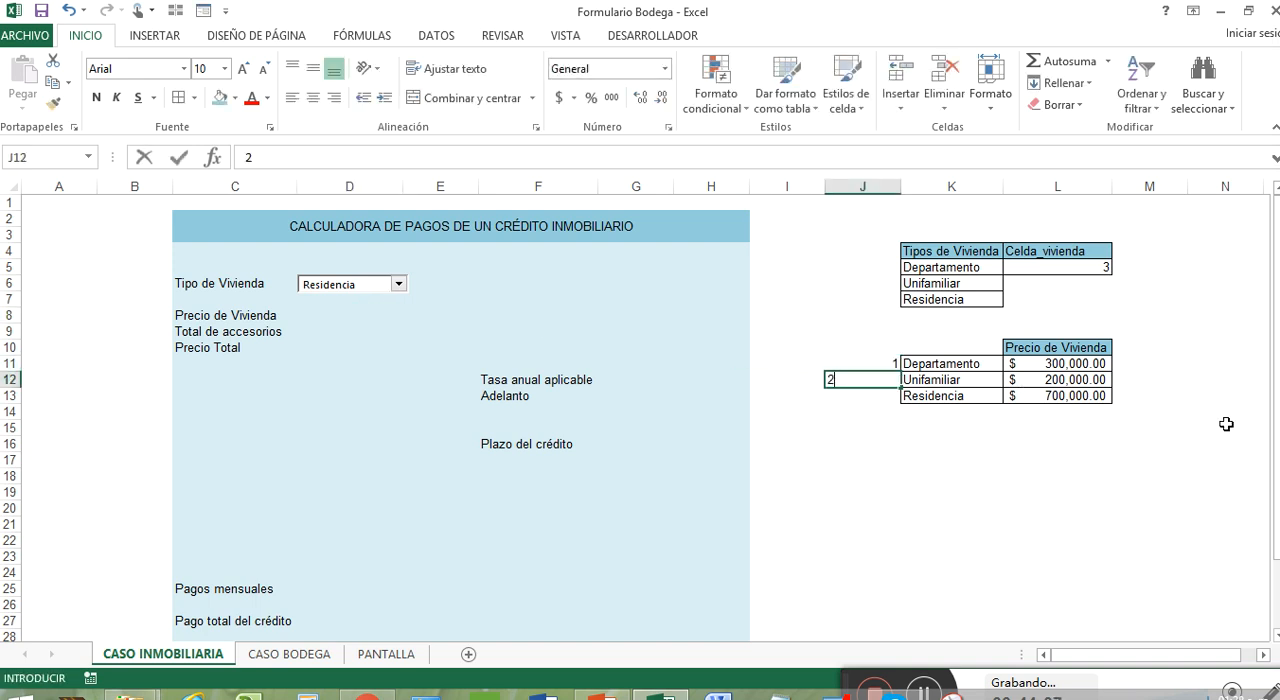
key("Return")
type("3")
key("Return")
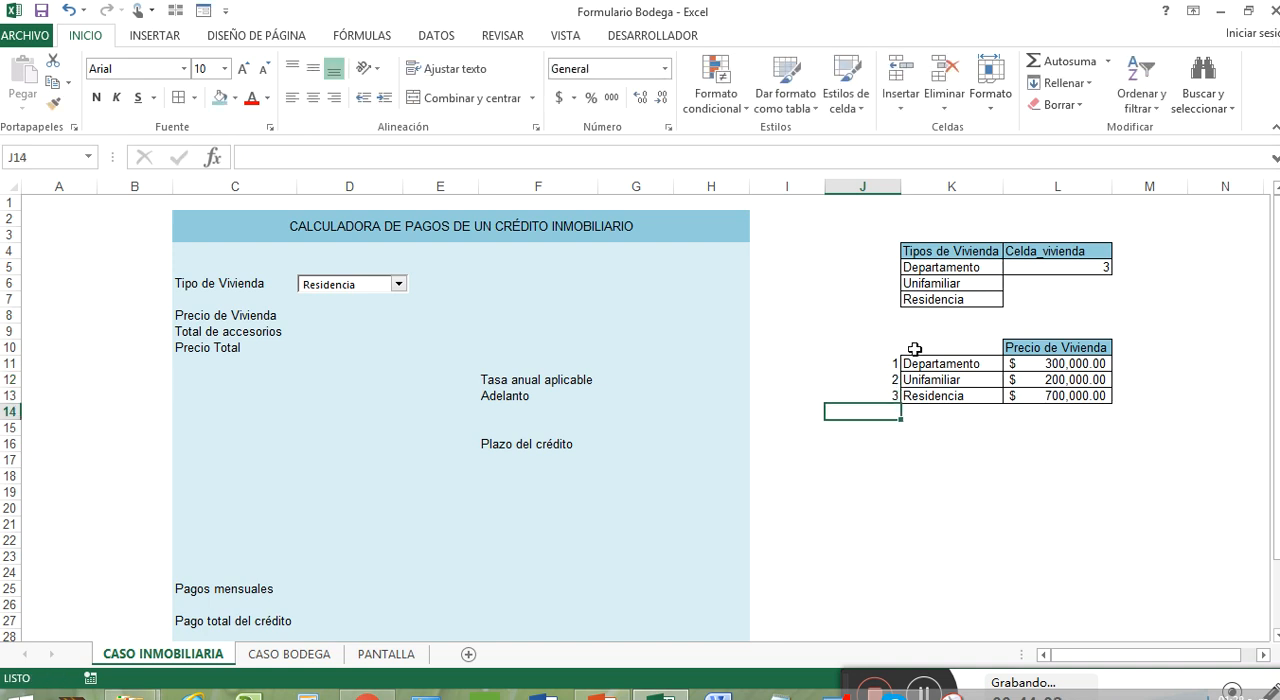
Apply all borders to the number cells J11:J13 and autofit column J
left_click_drag(898, 365, 897, 392)
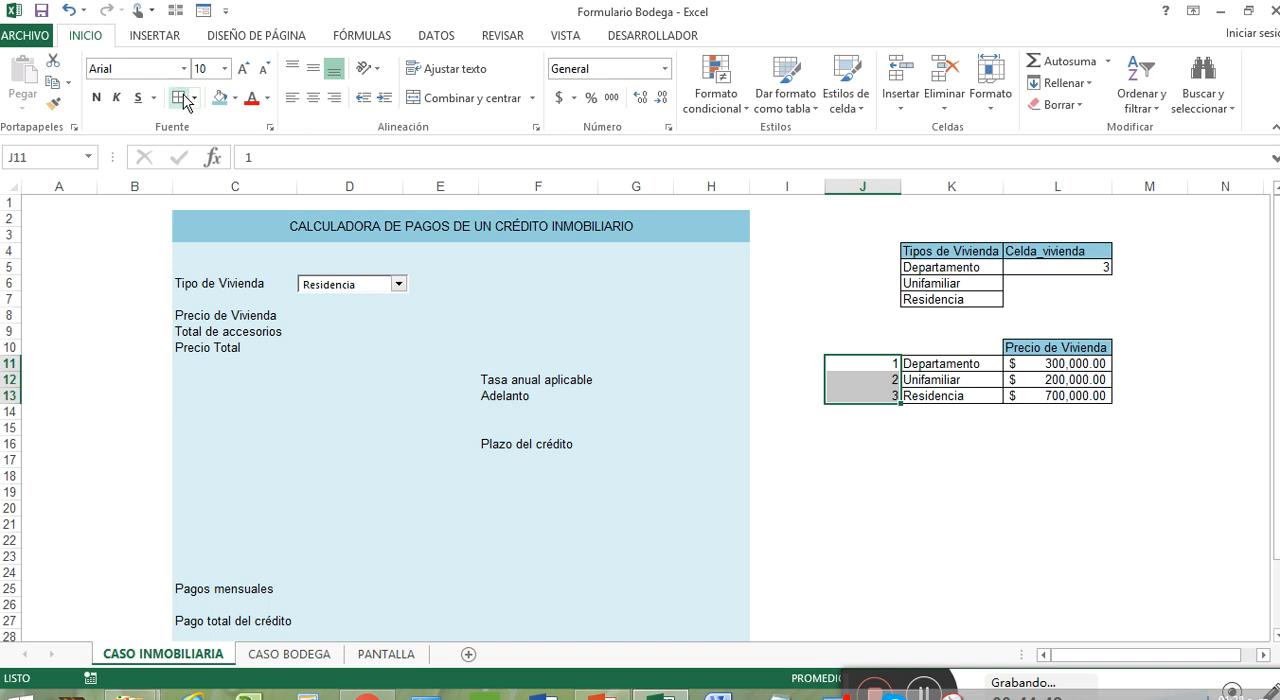
double_click(900, 185)
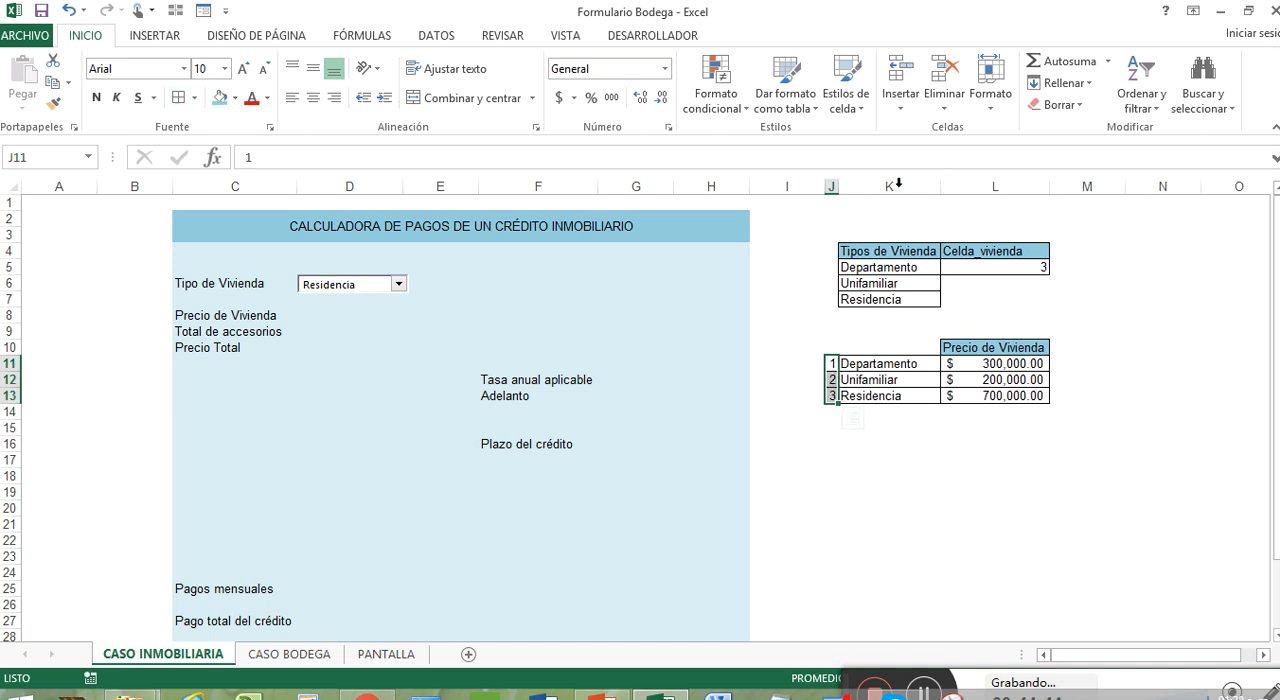
left_click(932, 366)
left_click(982, 366)
left_click(1000, 382)
left_click(1009, 397)
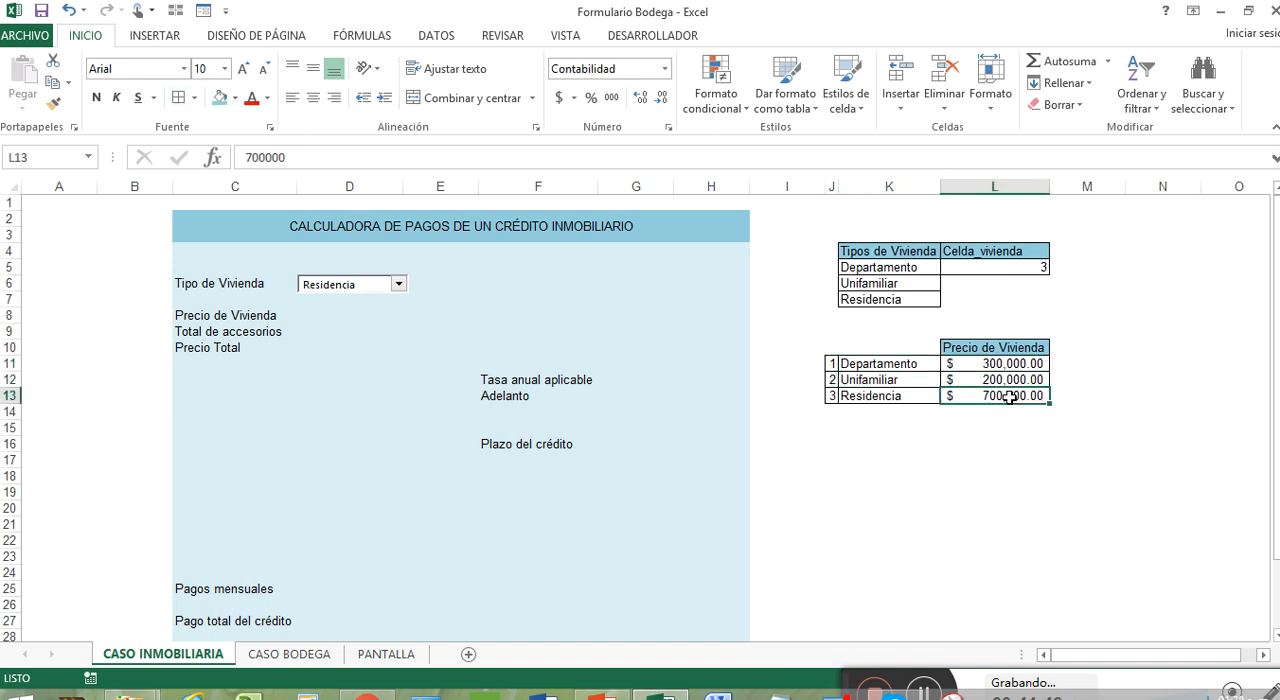
Begin an SI formula in D8 for Precio de Vivienda, with an equality test on the linked cell L5
left_click(328, 318)
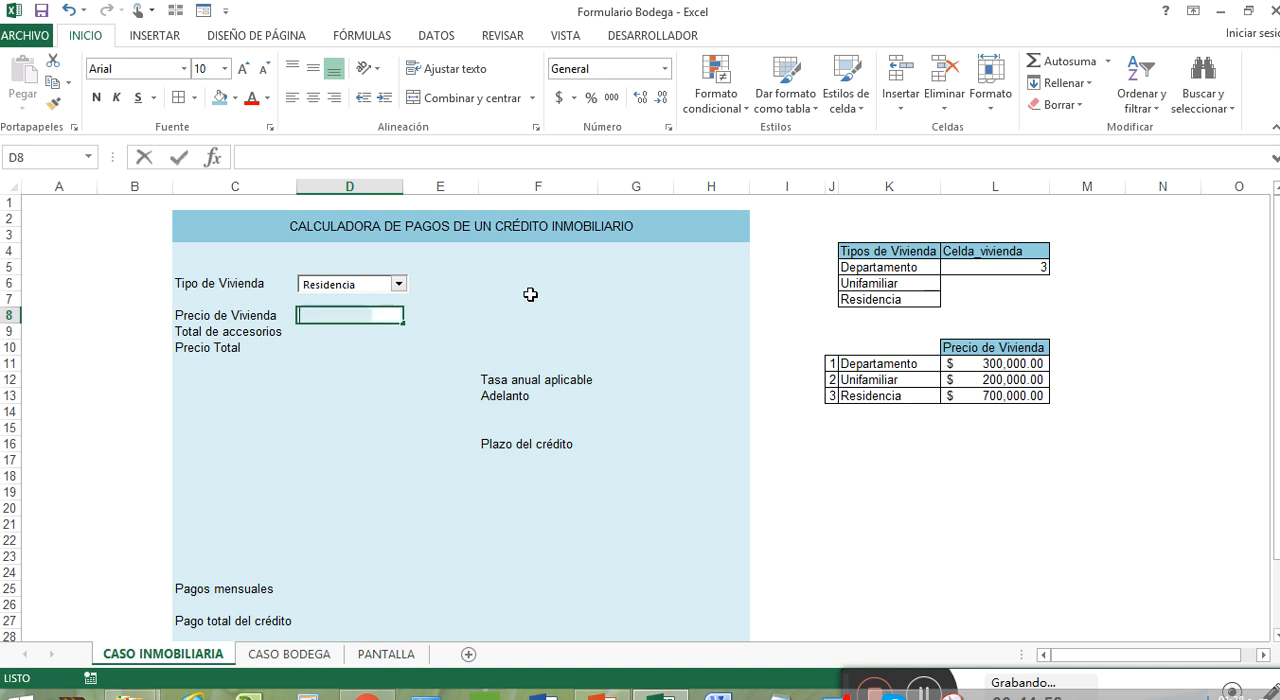
type("+si")
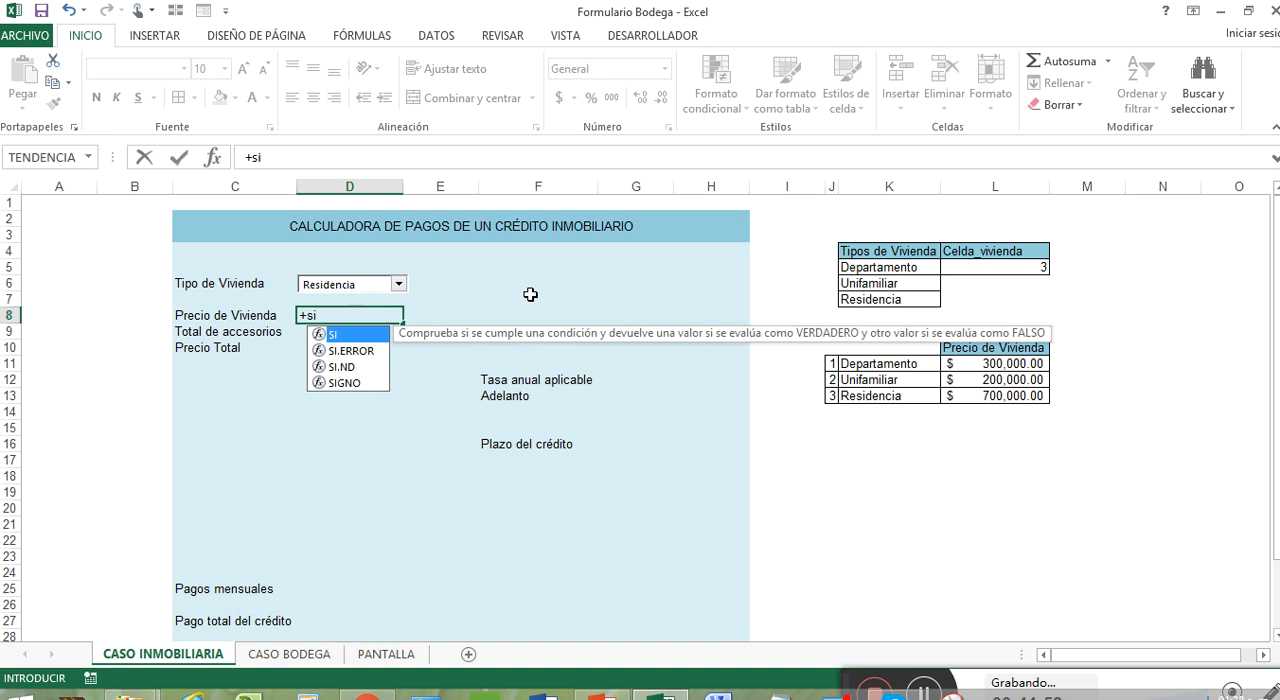
key("Tab")
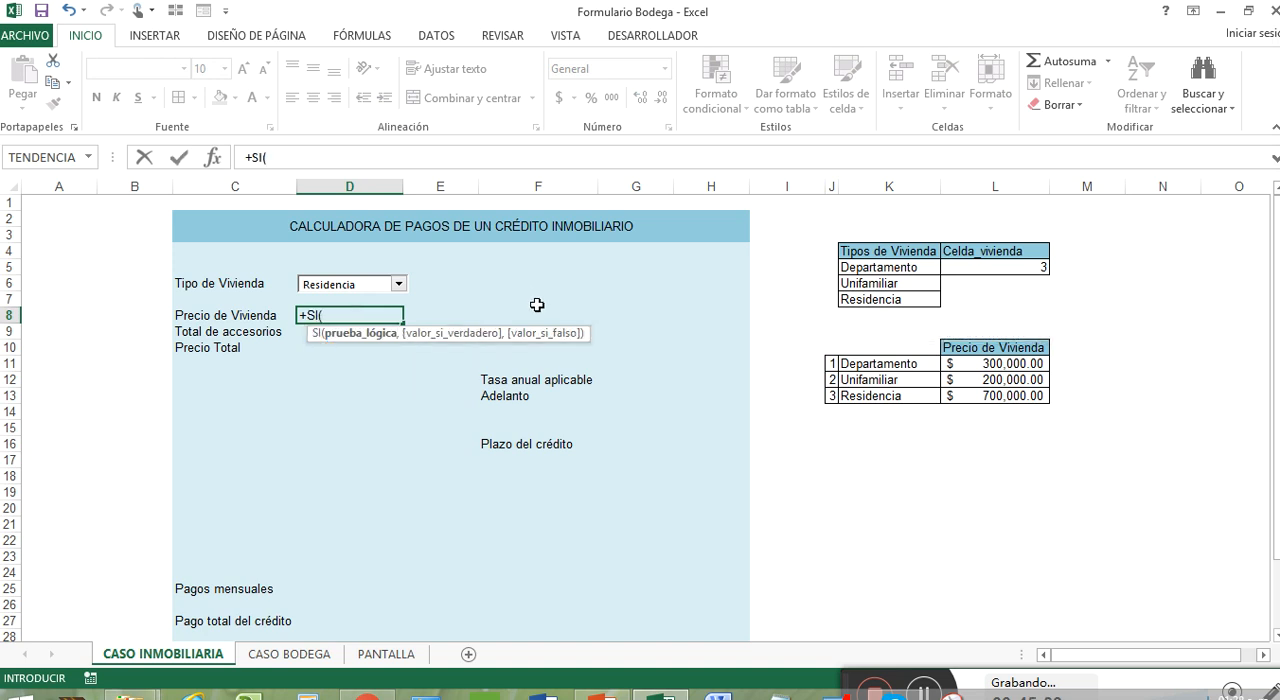
left_click(1024, 266)
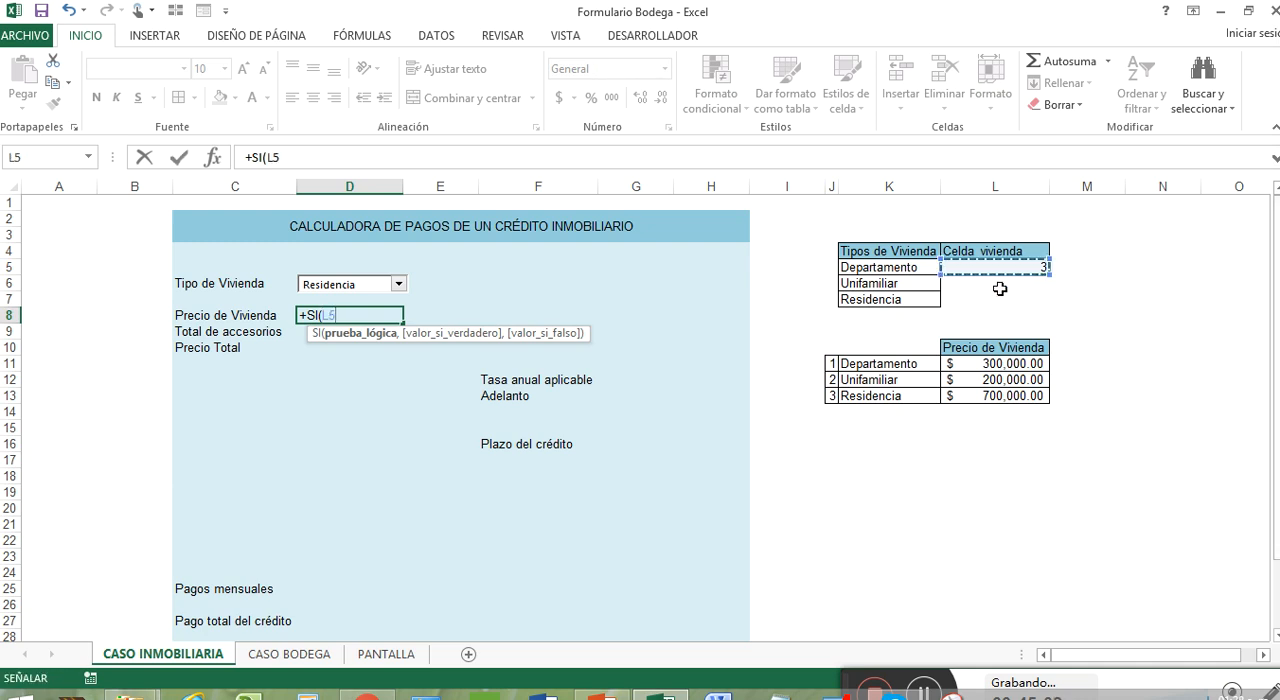
type("=")
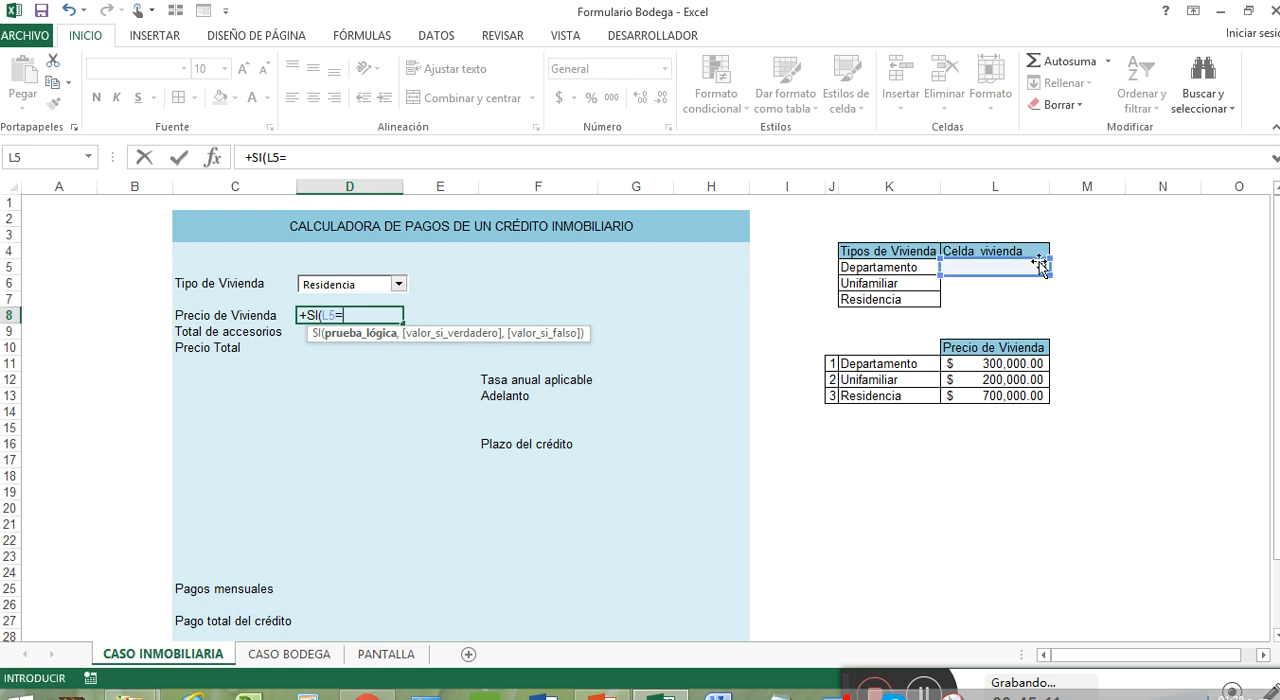
left_click(831, 363)
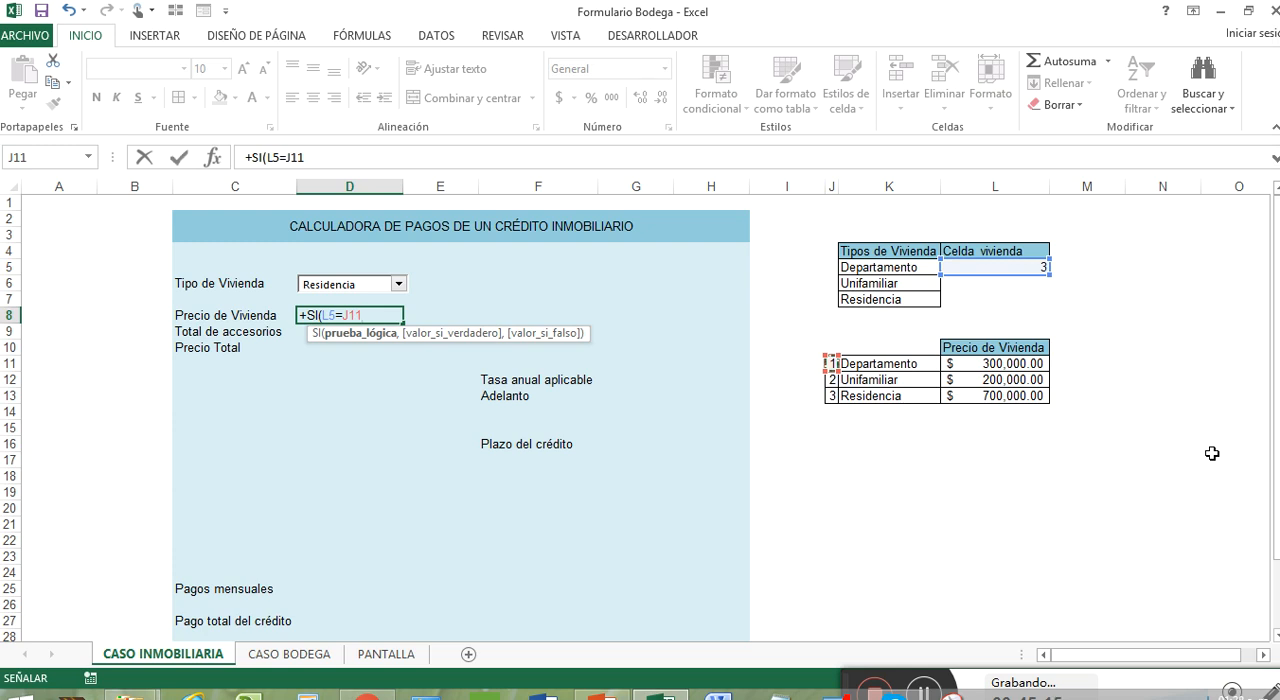
key("BackSpace")
key("BackSpace")
key("BackSpace")
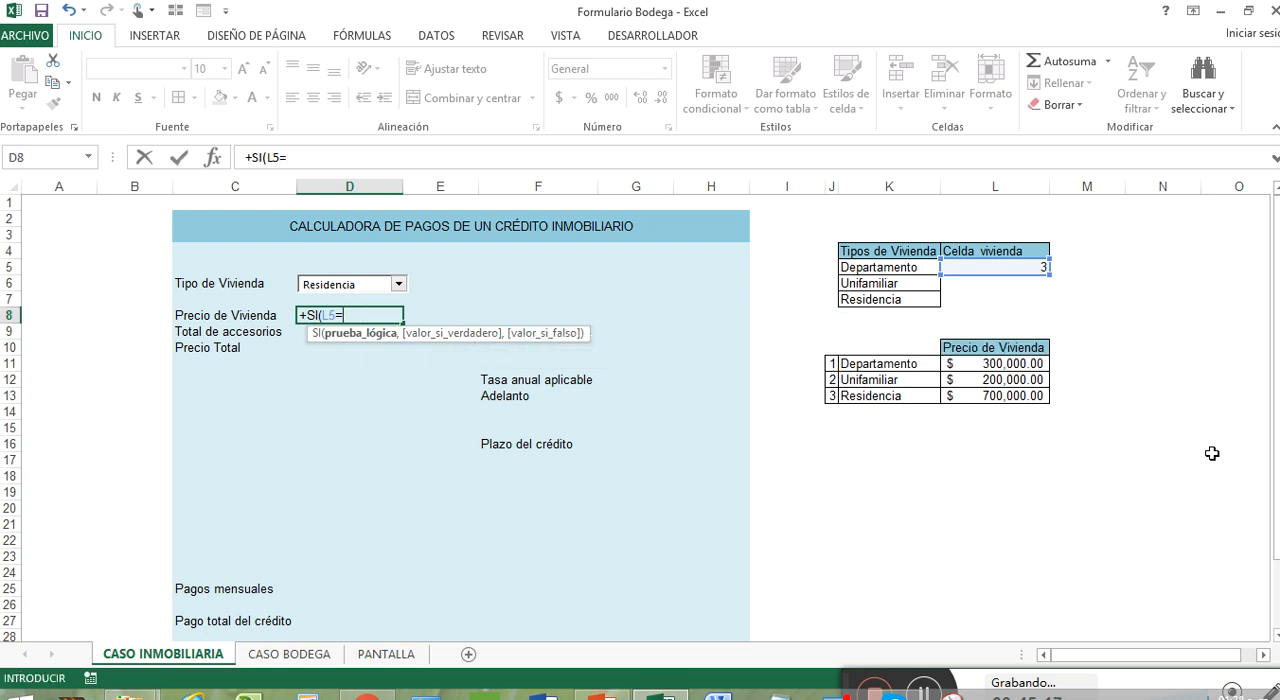
Compare L5 with 1 in the SI test and use the Departamento price in L11 as the value if true
type("1,")
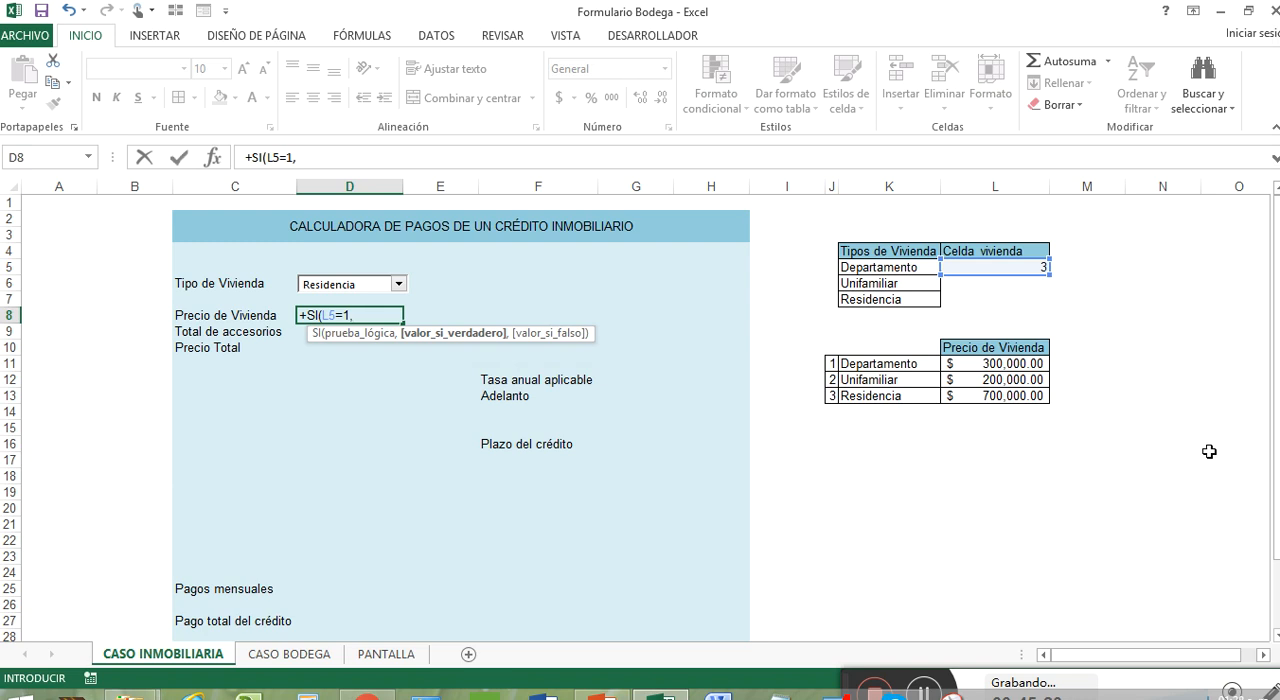
left_click(1022, 364)
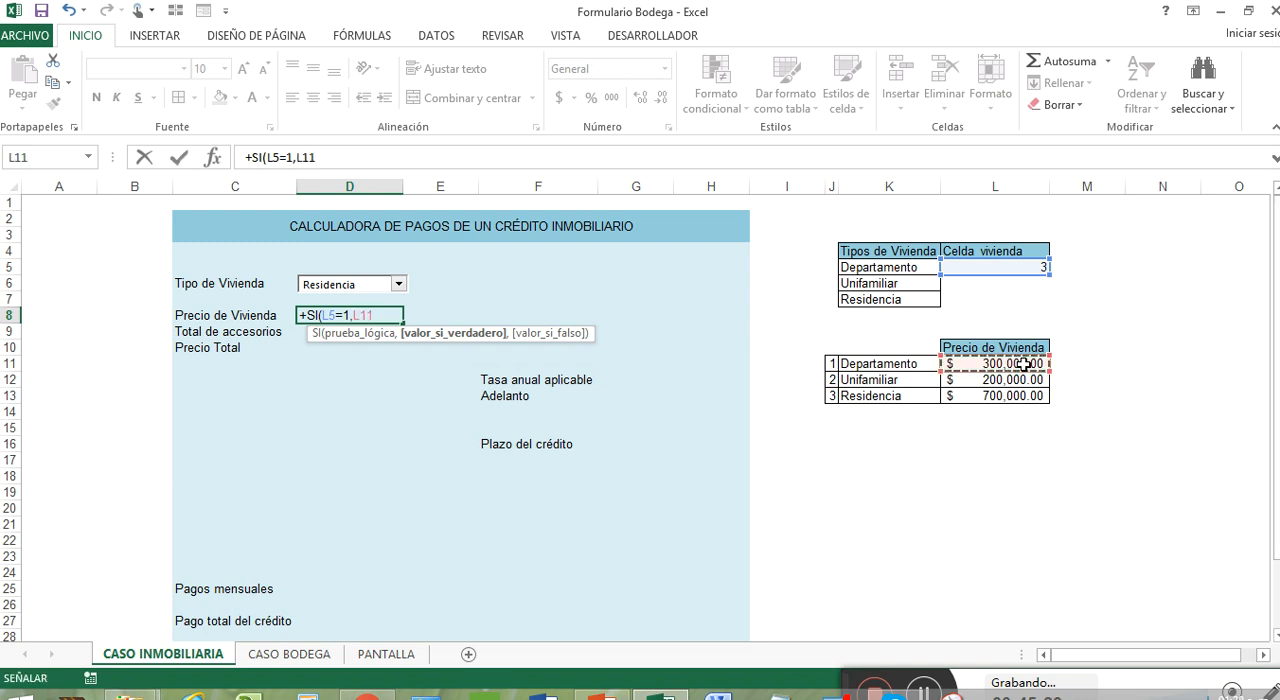
type(",")
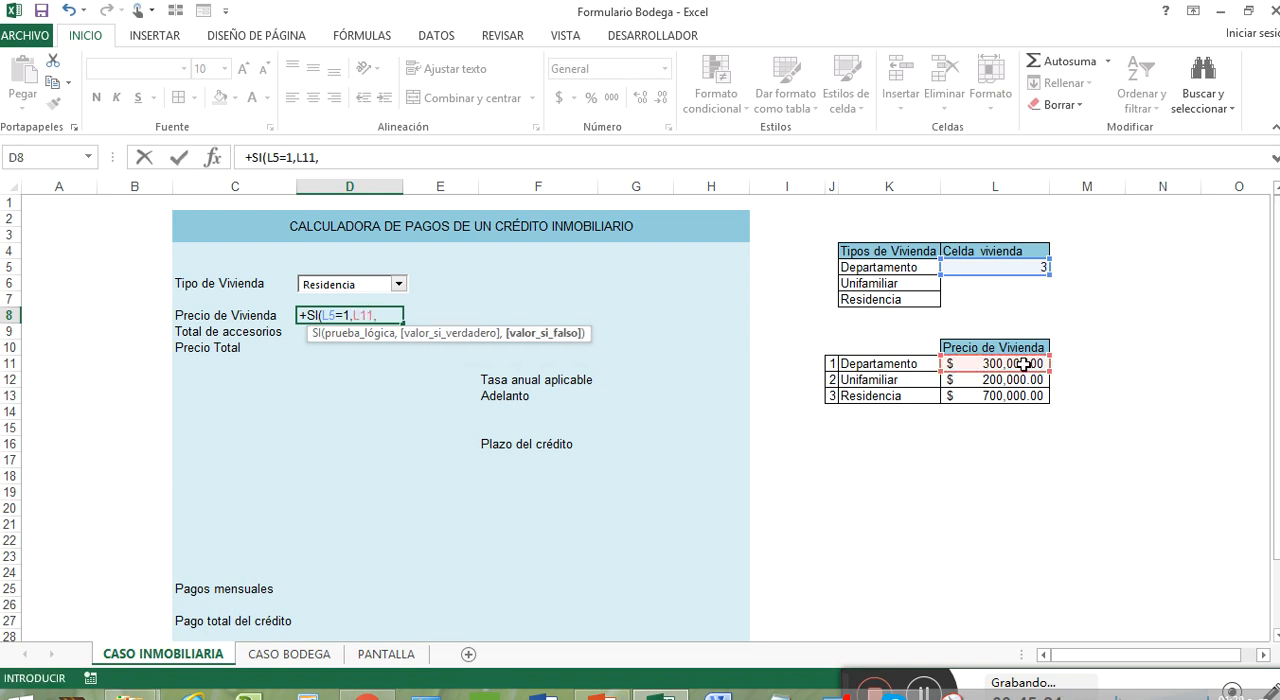
type("SI(")
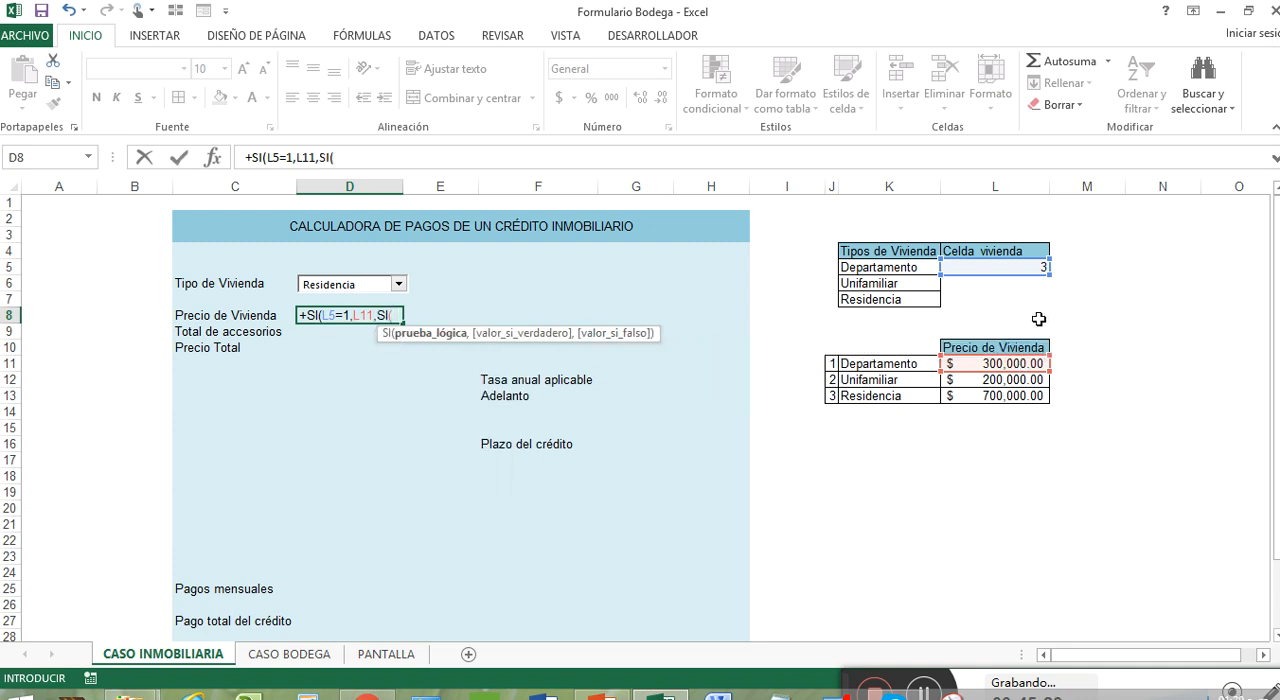
Complete the D8 formula with the nested SI(L5=2,L12,L13) and apply the accounting currency format to D8
left_click(1008, 265)
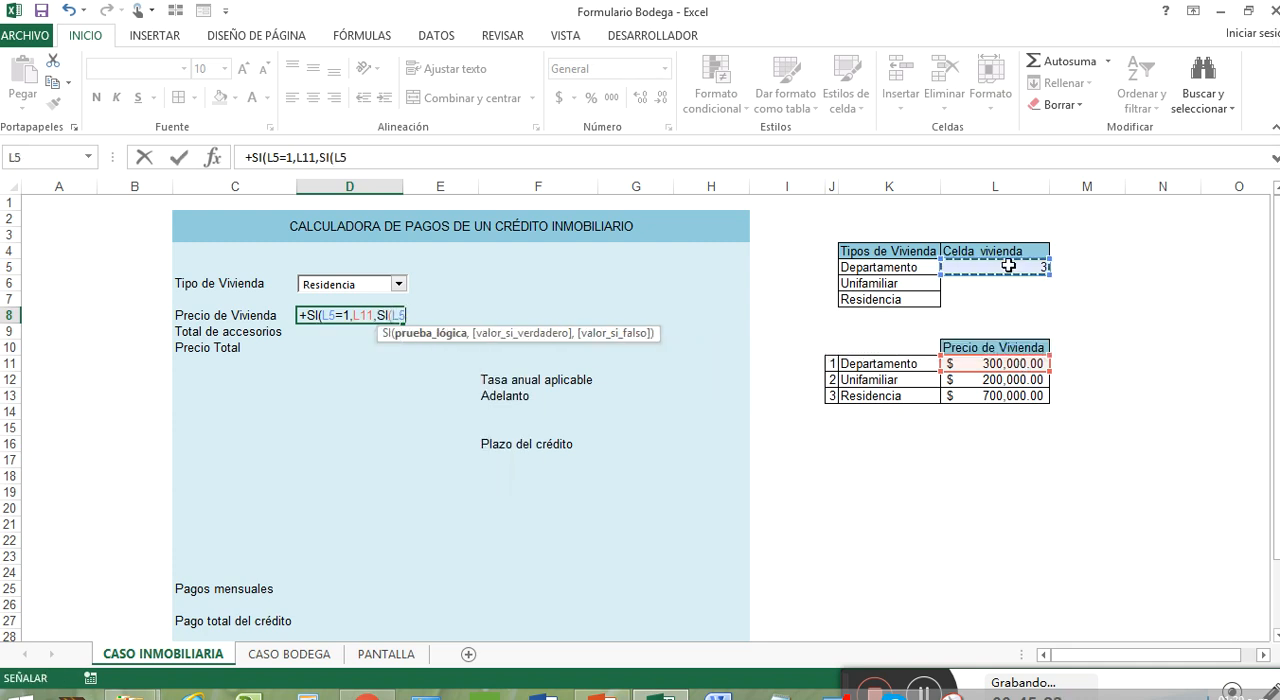
type("=")
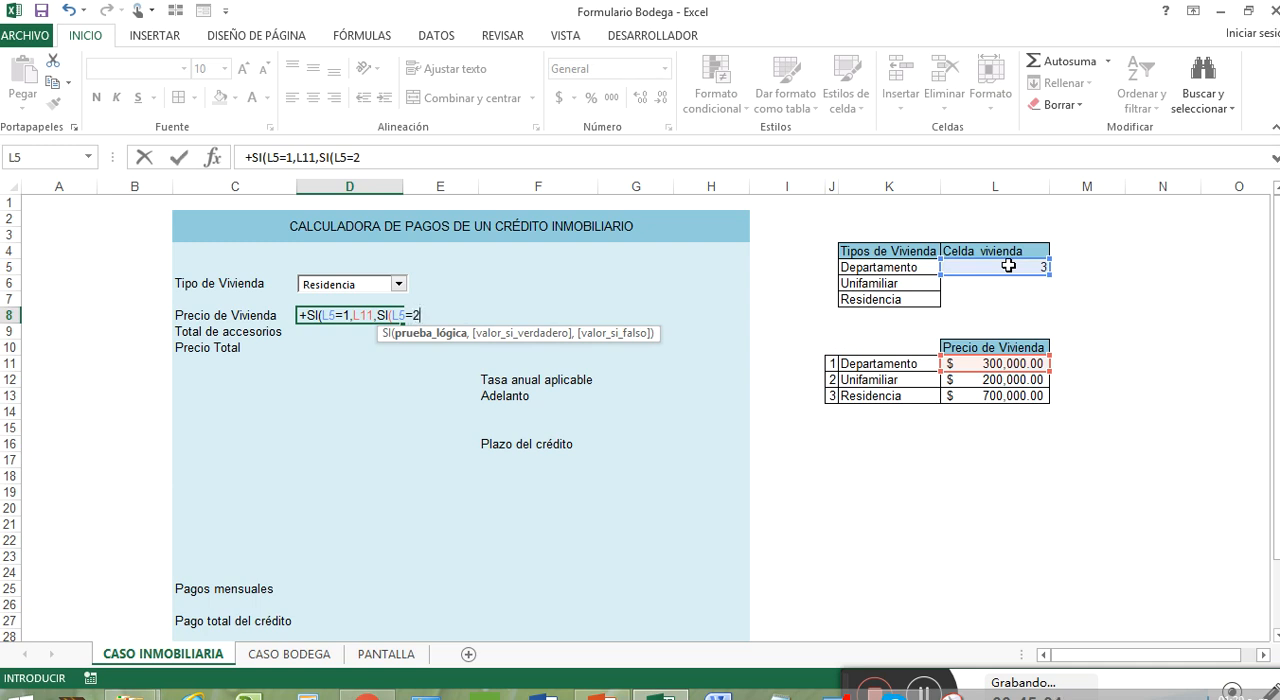
type("2,")
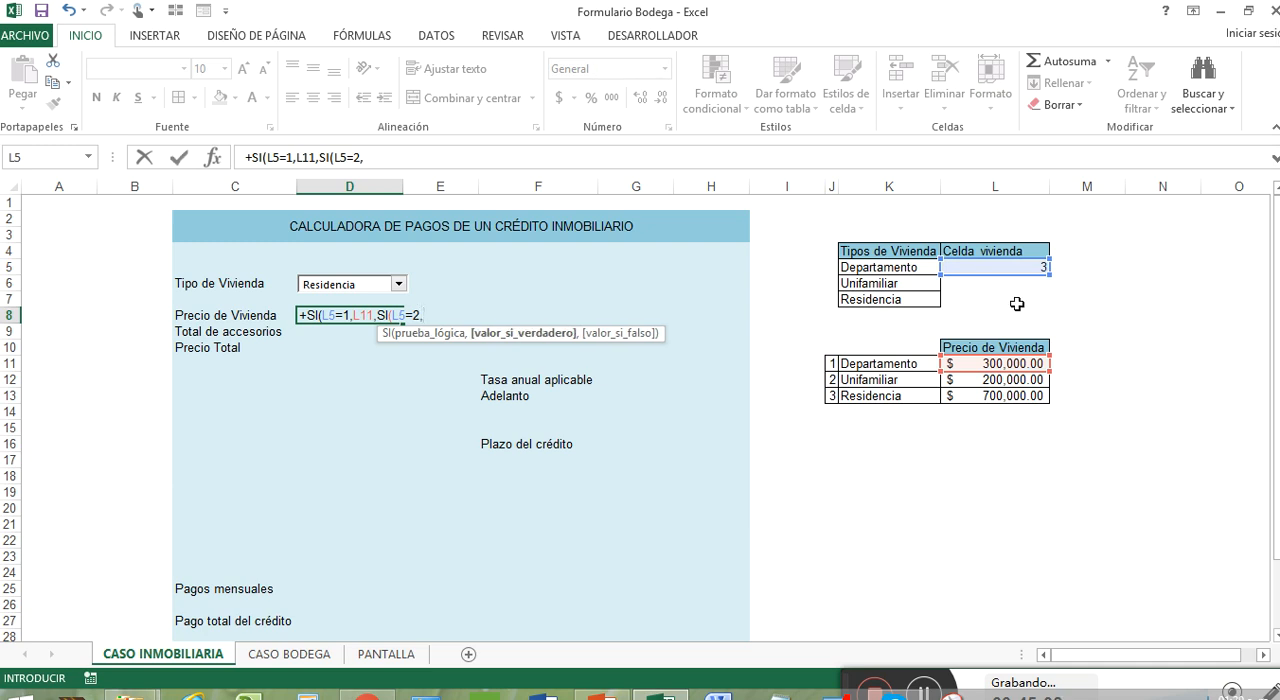
left_click(1004, 380)
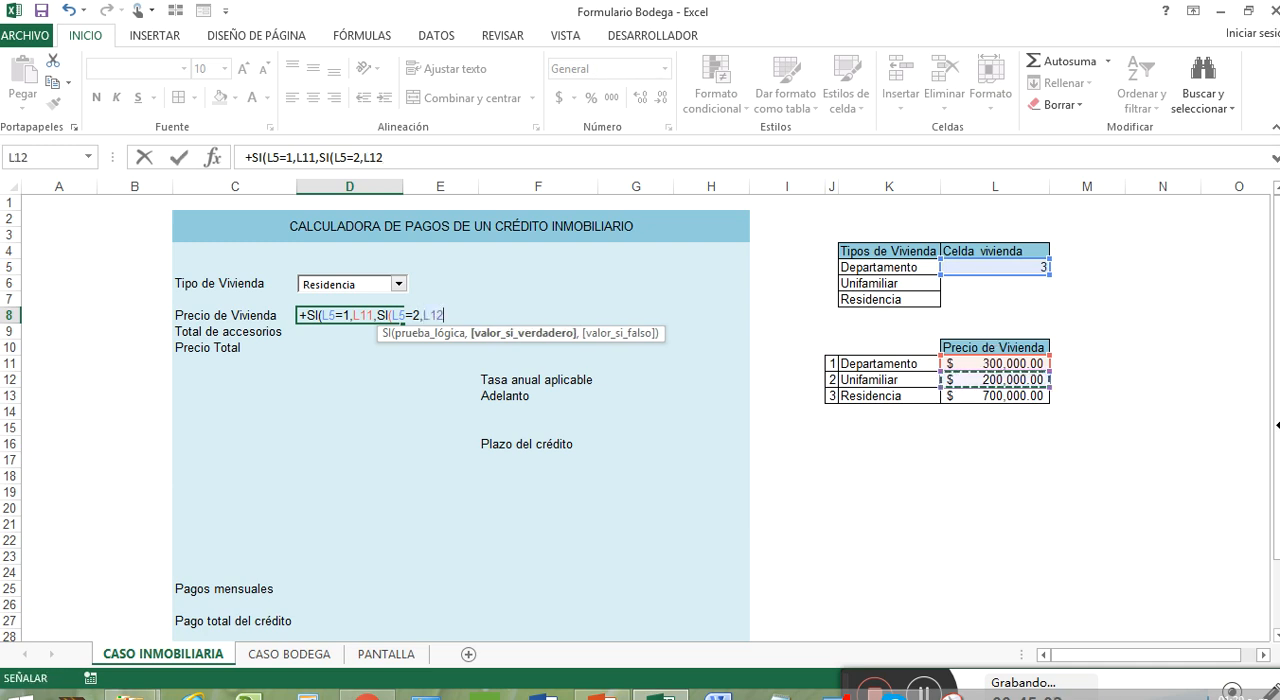
type(",")
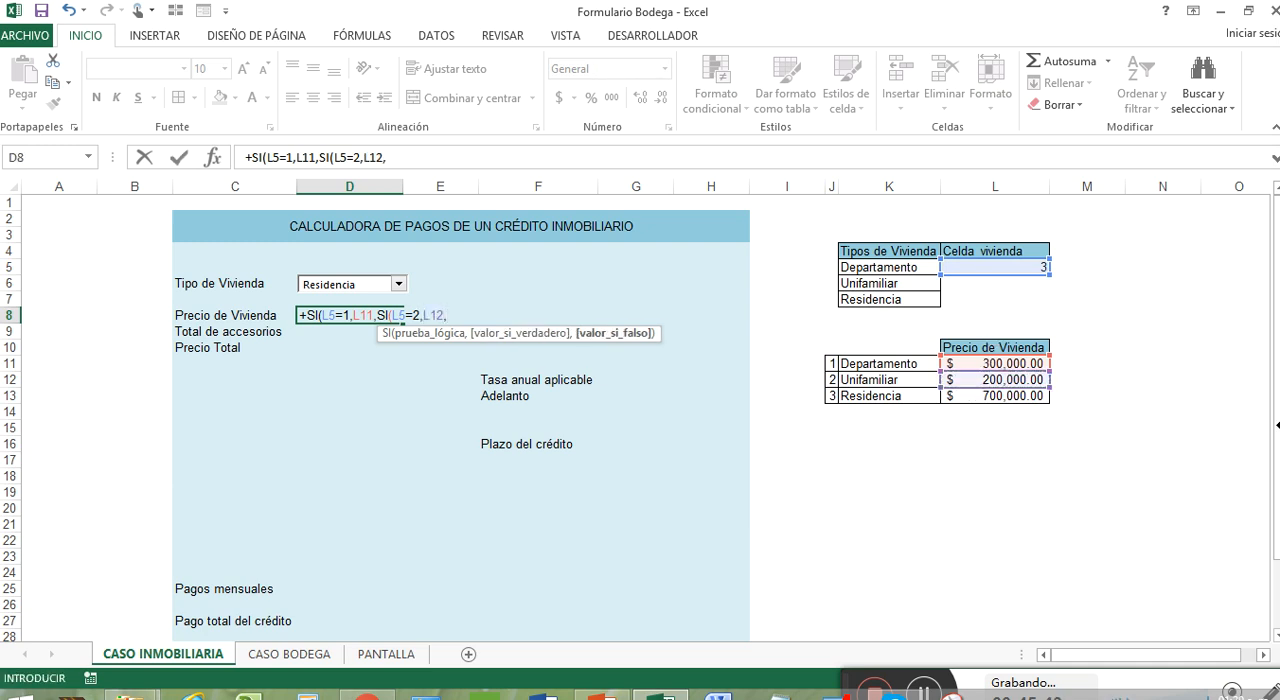
left_click(1015, 397)
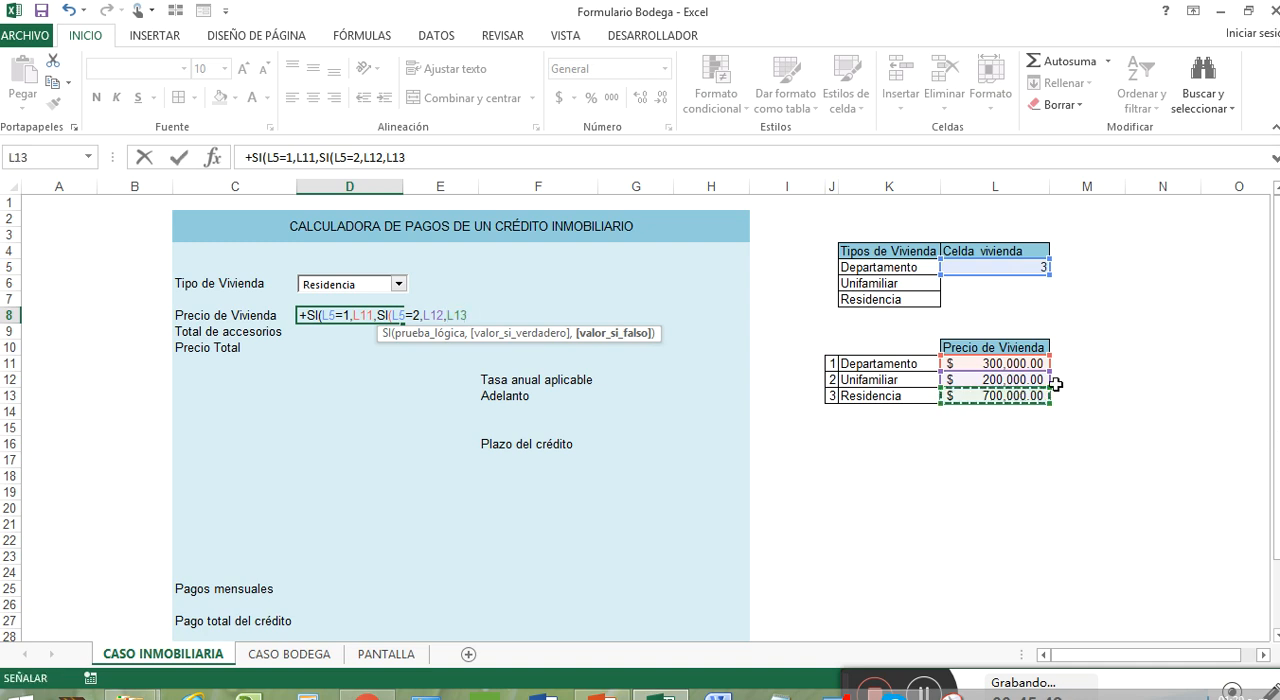
type("))")
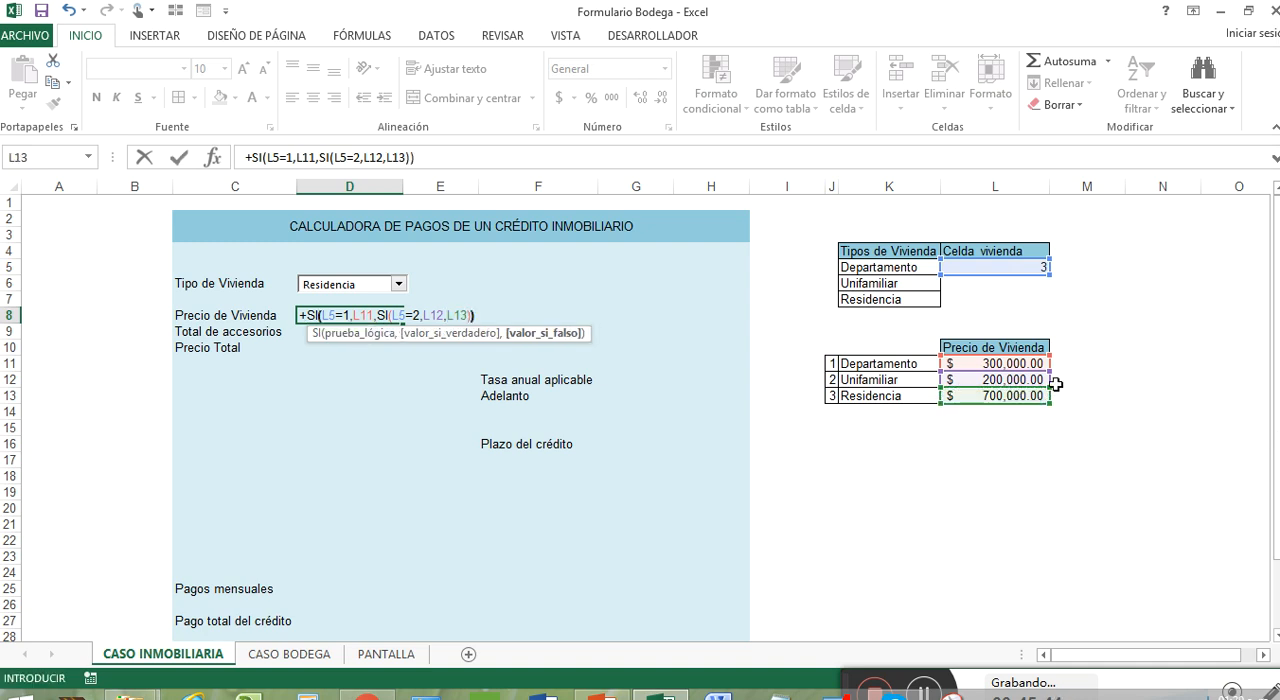
key("Return")
left_click(360, 315)
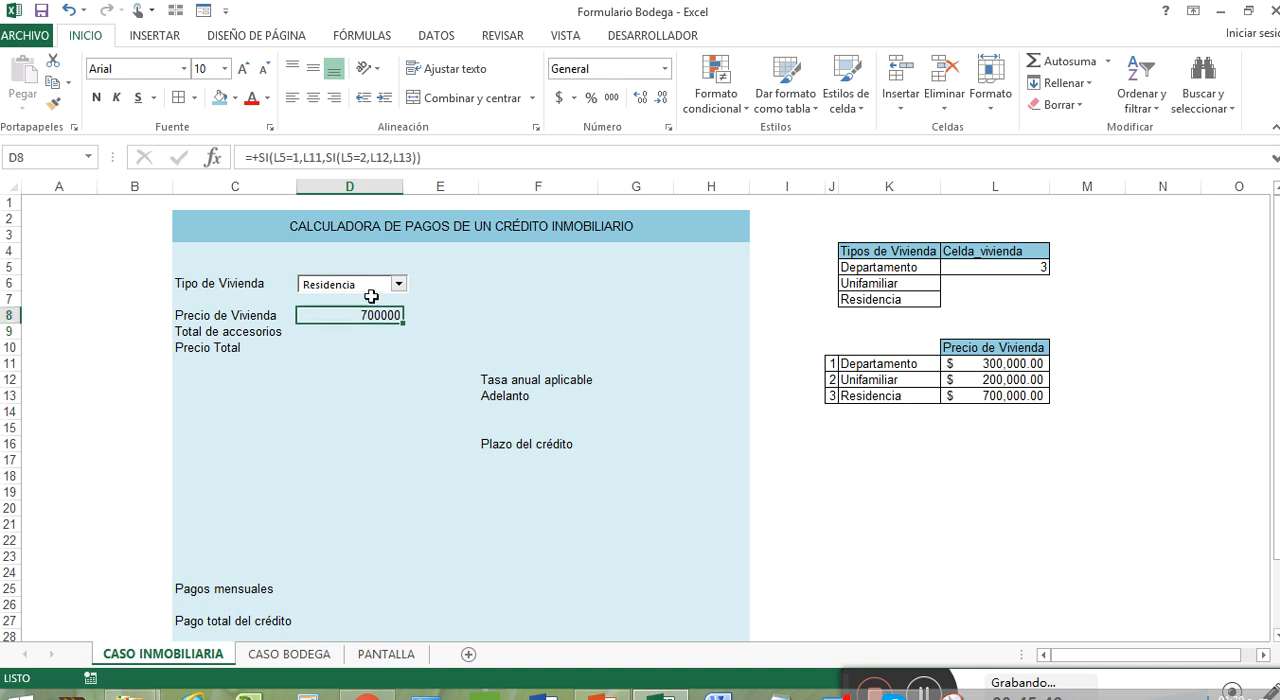
left_click(559, 98)
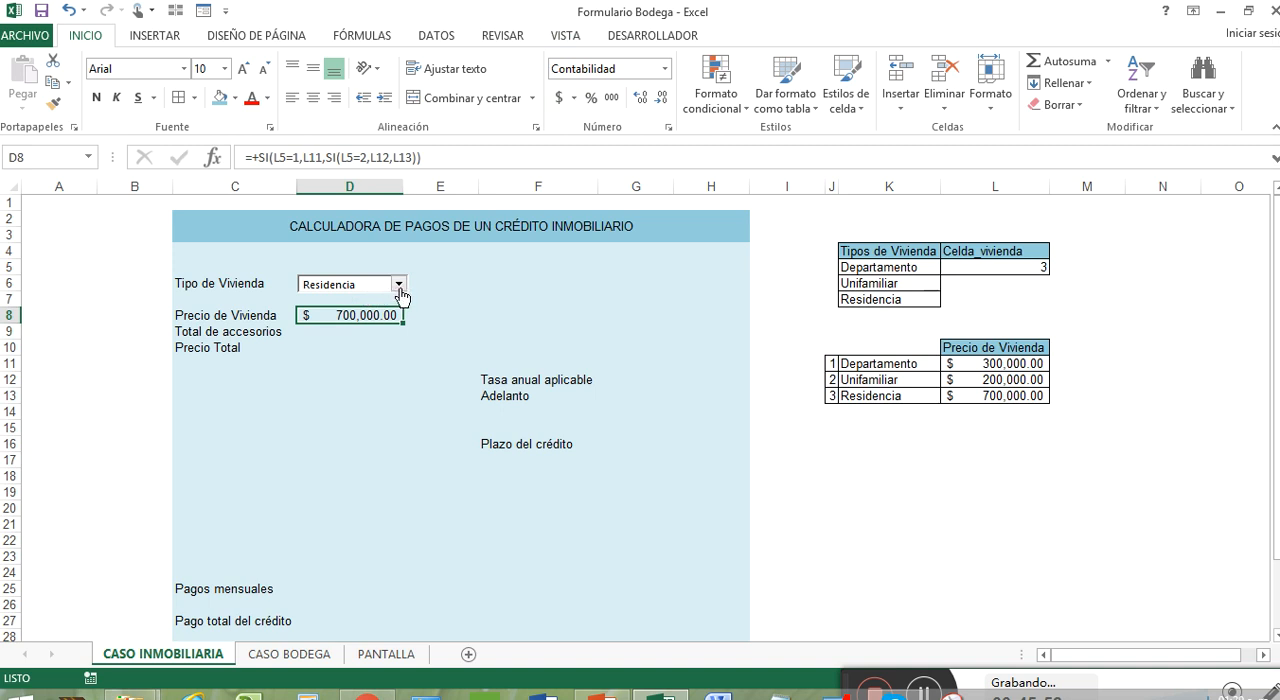
Check the linked code in L5 against the number, housing type and price in the Residencia row
left_click(993, 270)
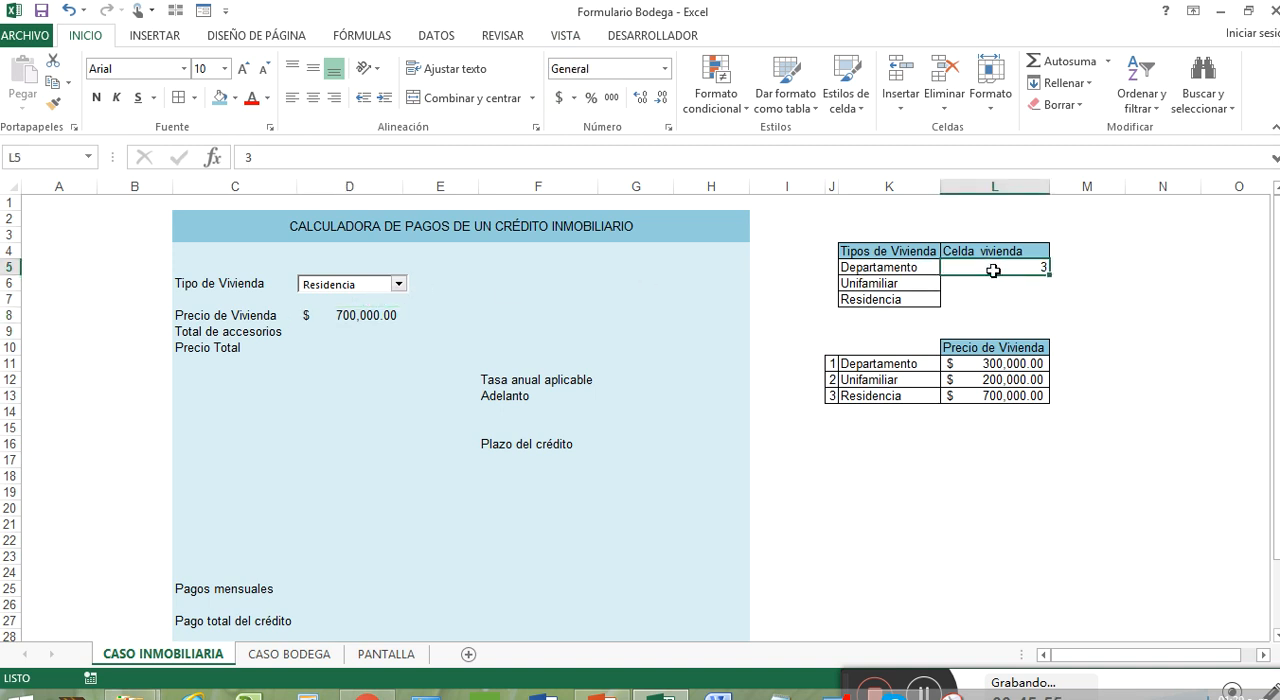
left_click(871, 395)
left_click(829, 397)
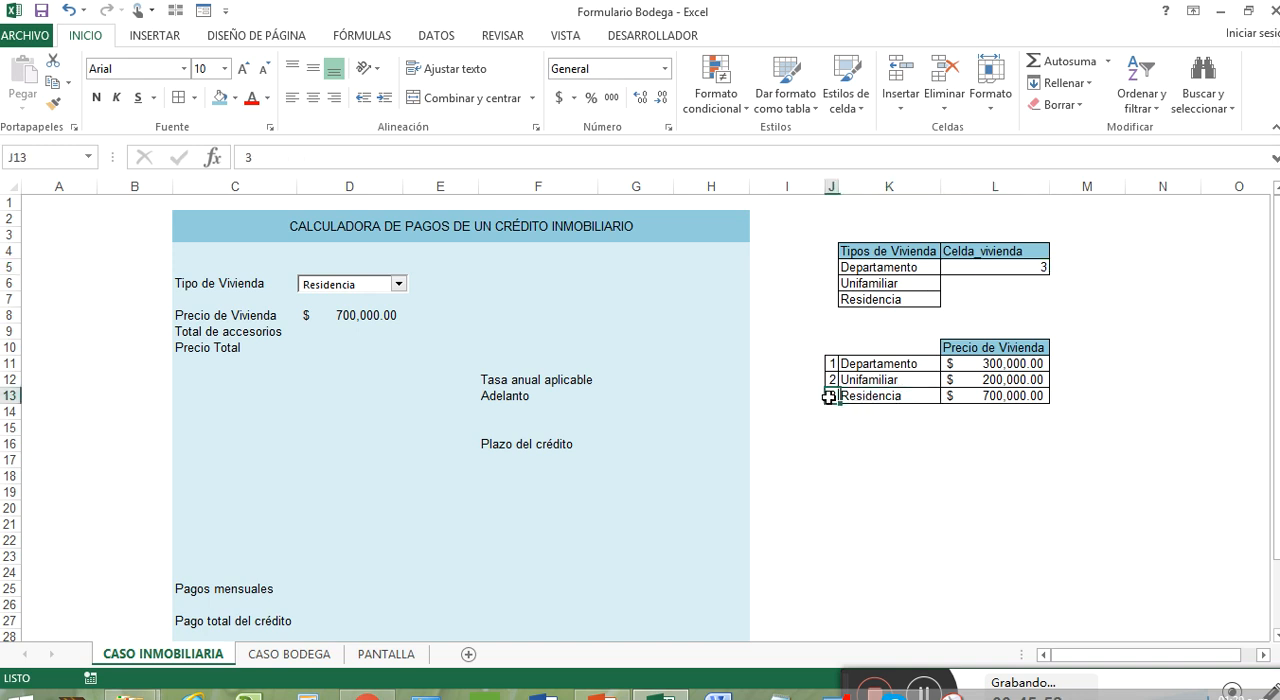
left_click(888, 397)
left_click(994, 397)
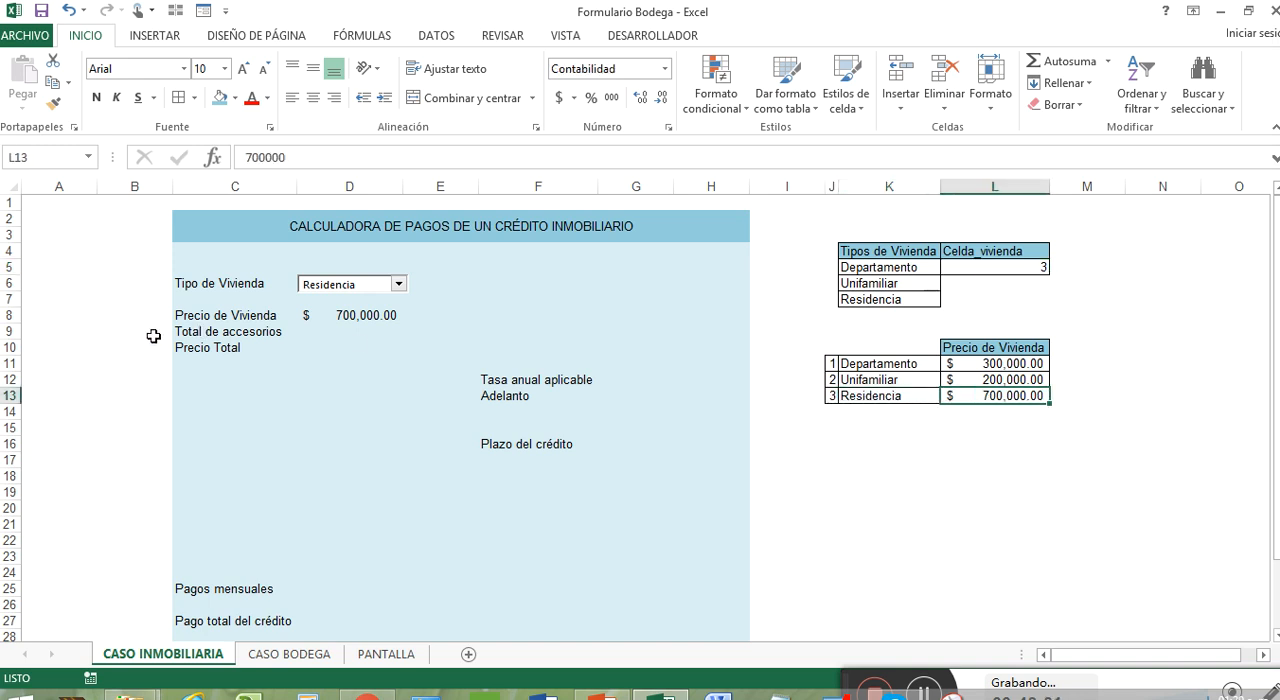
Test the price formula by choosing Departamento, Unifamiliar and Residencia in turn in the Tipo de Vivienda combo box
left_click(398, 284)
left_click(386, 300)
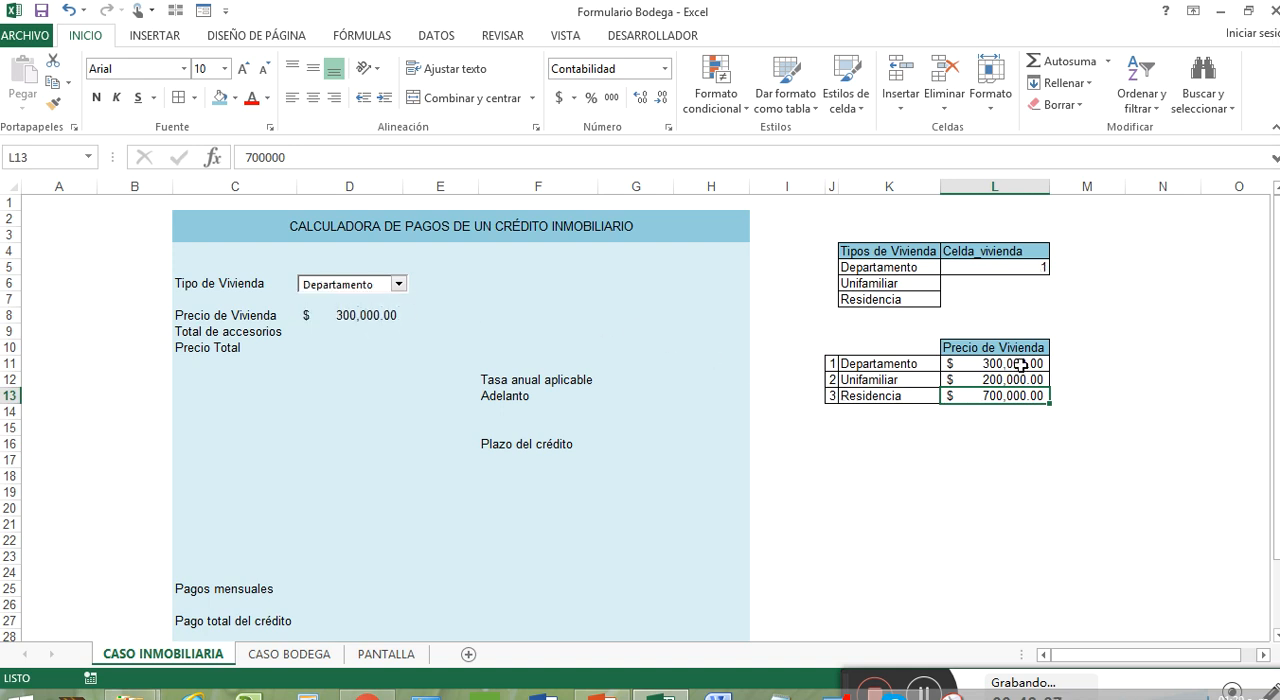
left_click(398, 284)
left_click(375, 301)
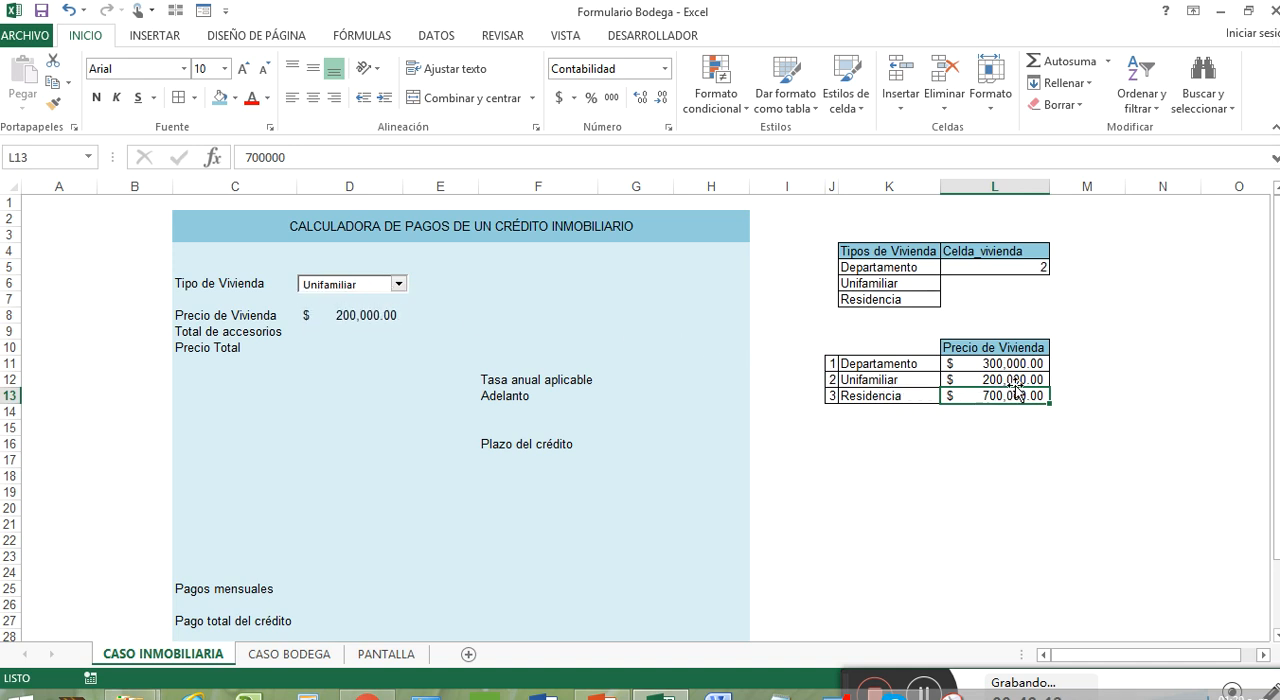
left_click(398, 284)
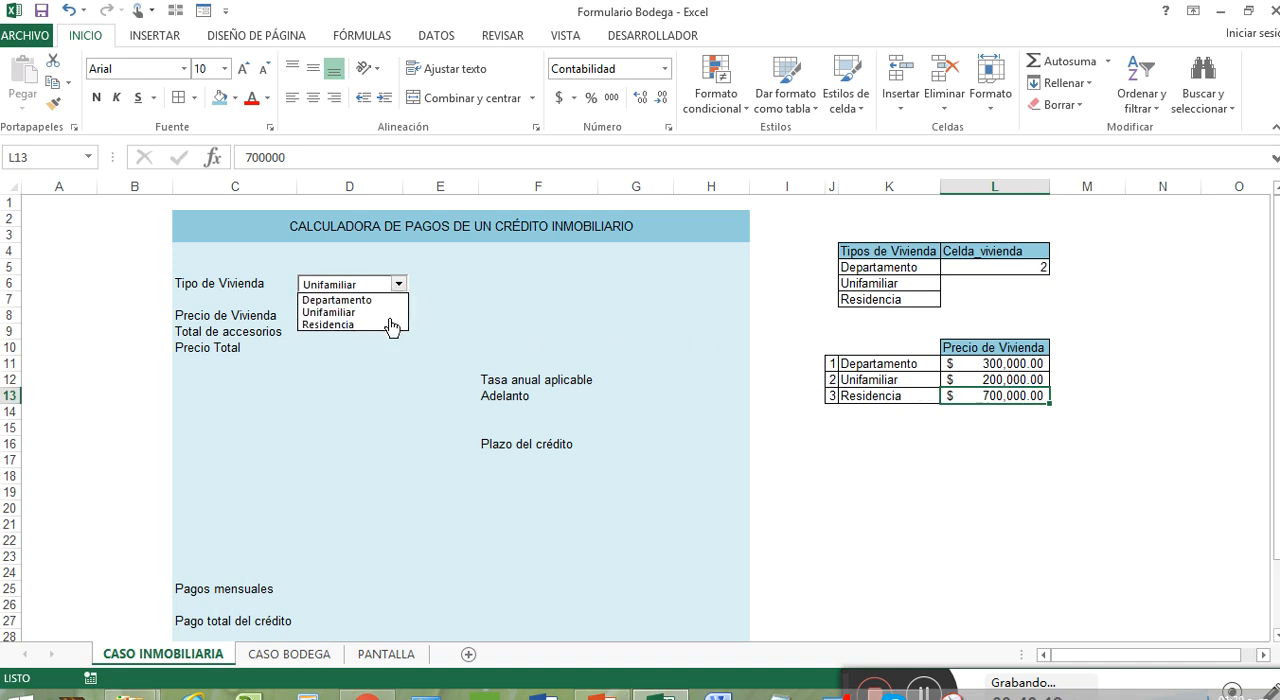
left_click(390, 327)
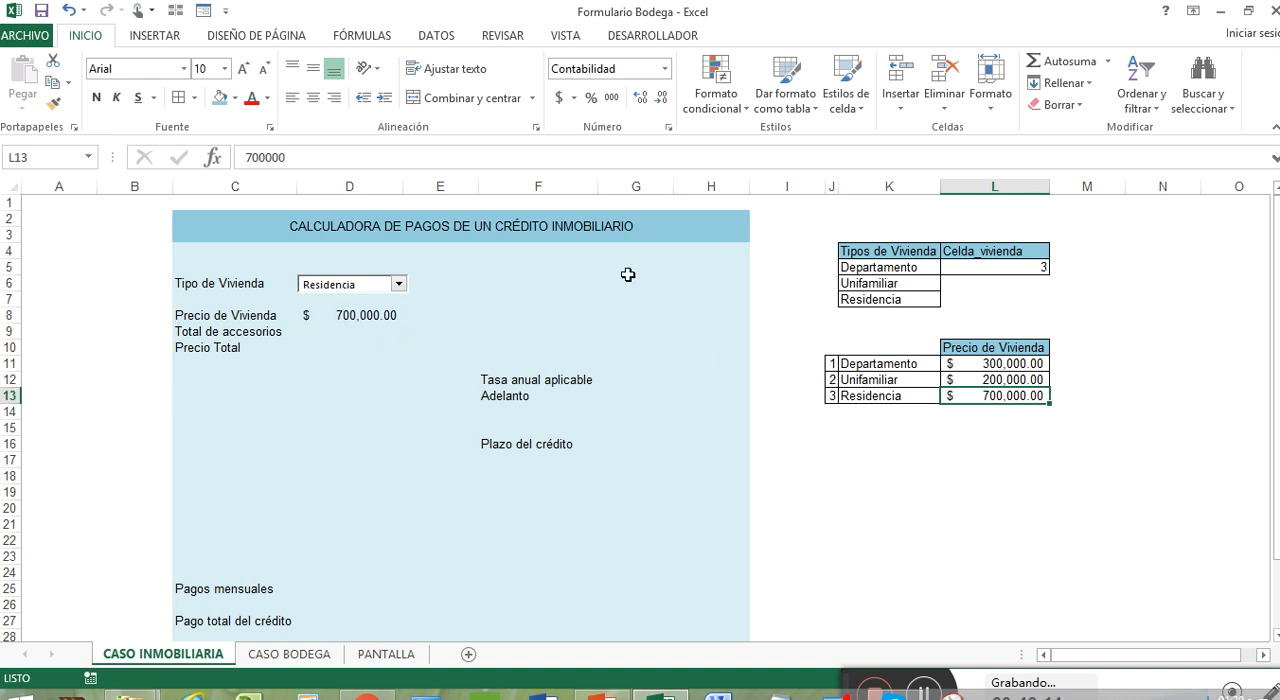
left_click(355, 330)
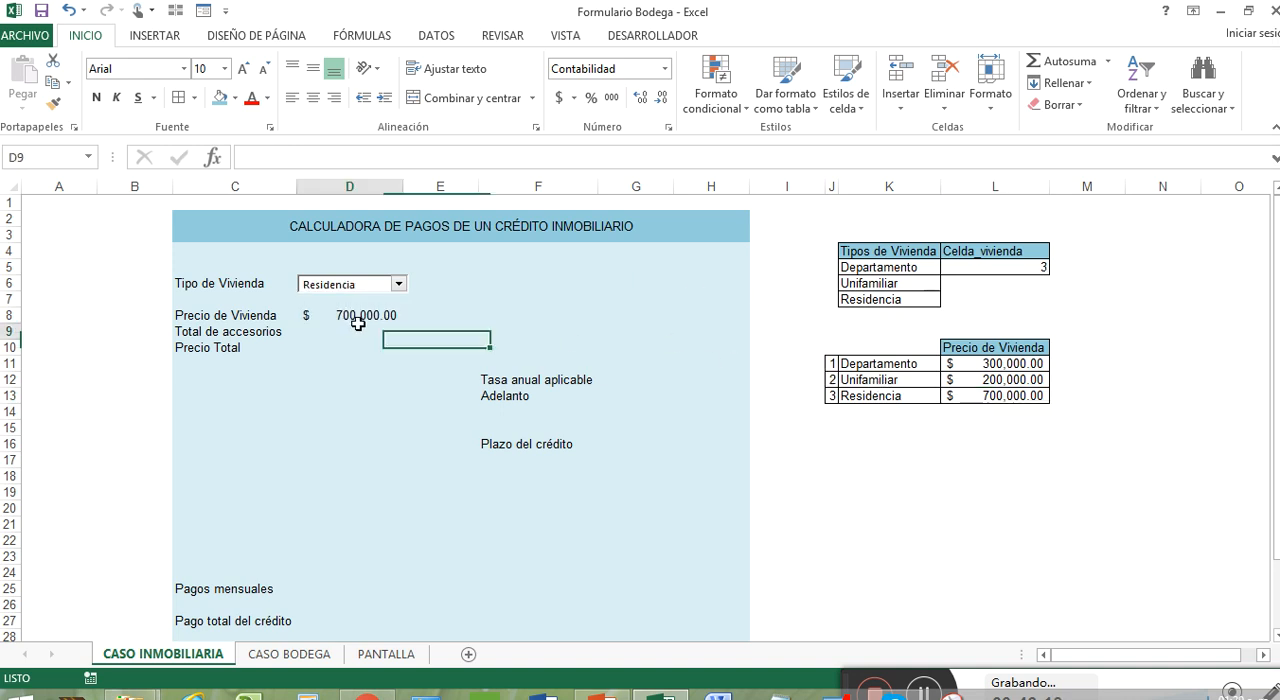
Clear the SI formula in D8 and begin a BUSCARV formula there with the linked cell L5 as the lookup value
left_click(362, 311)
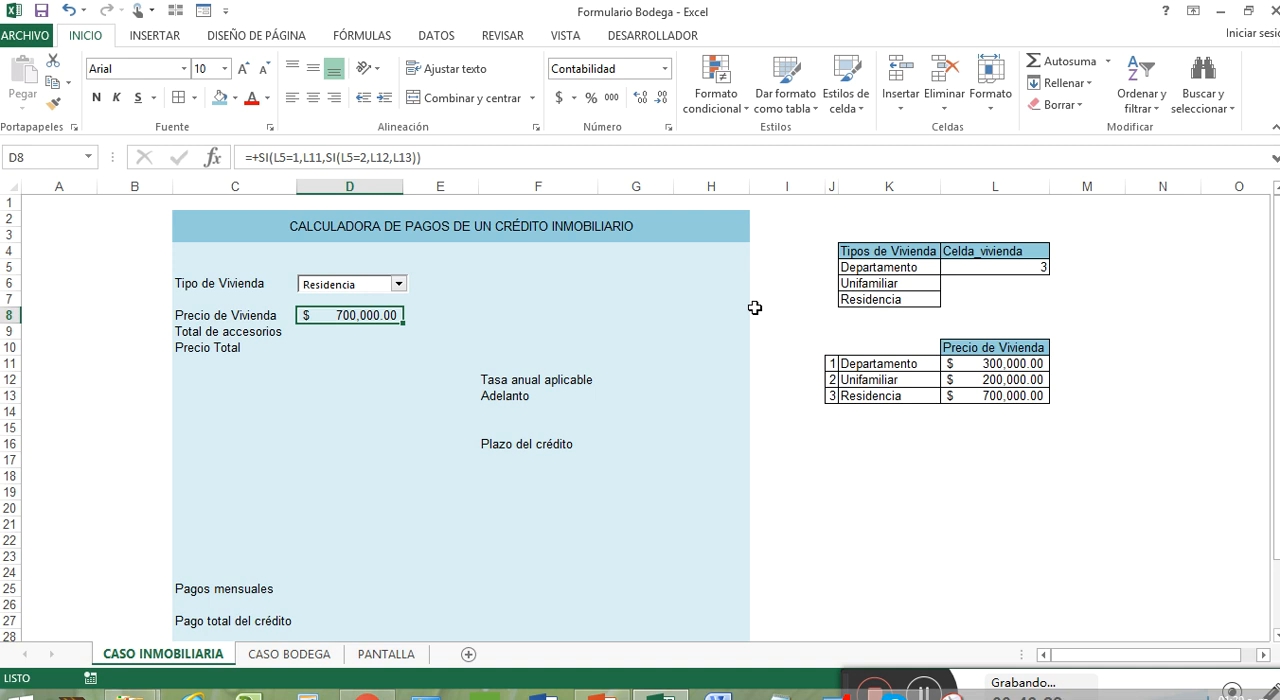
key("Delete")
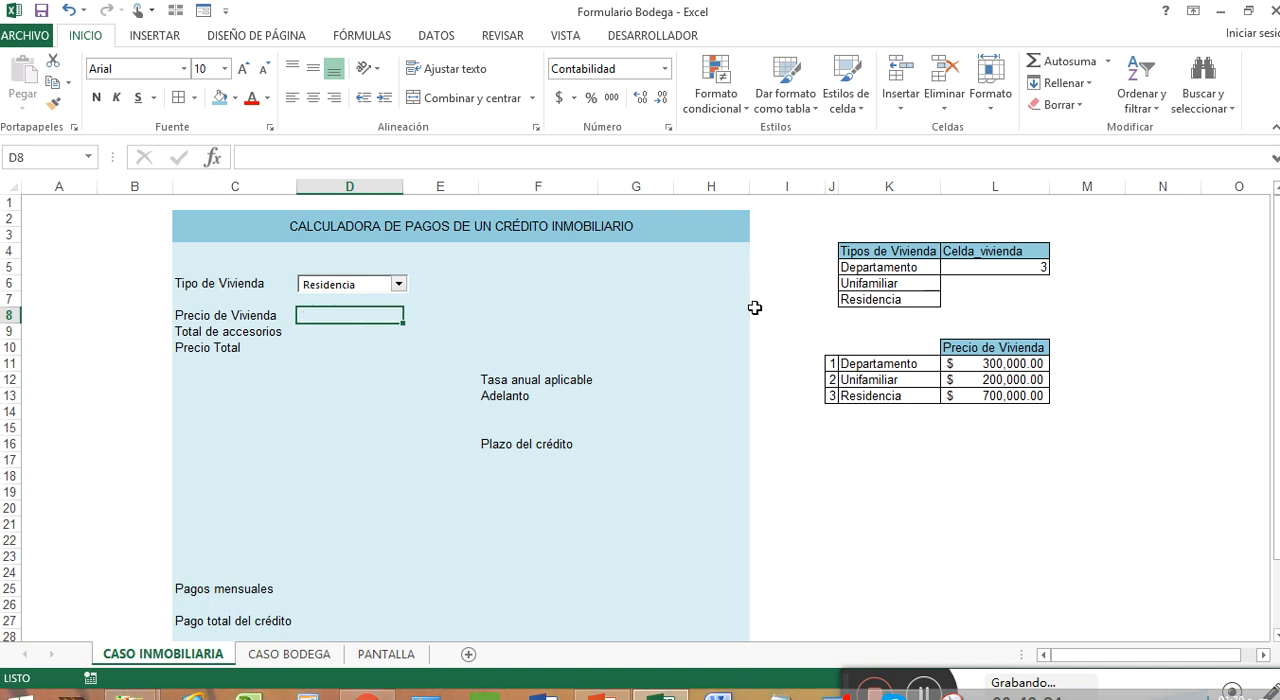
type("+")
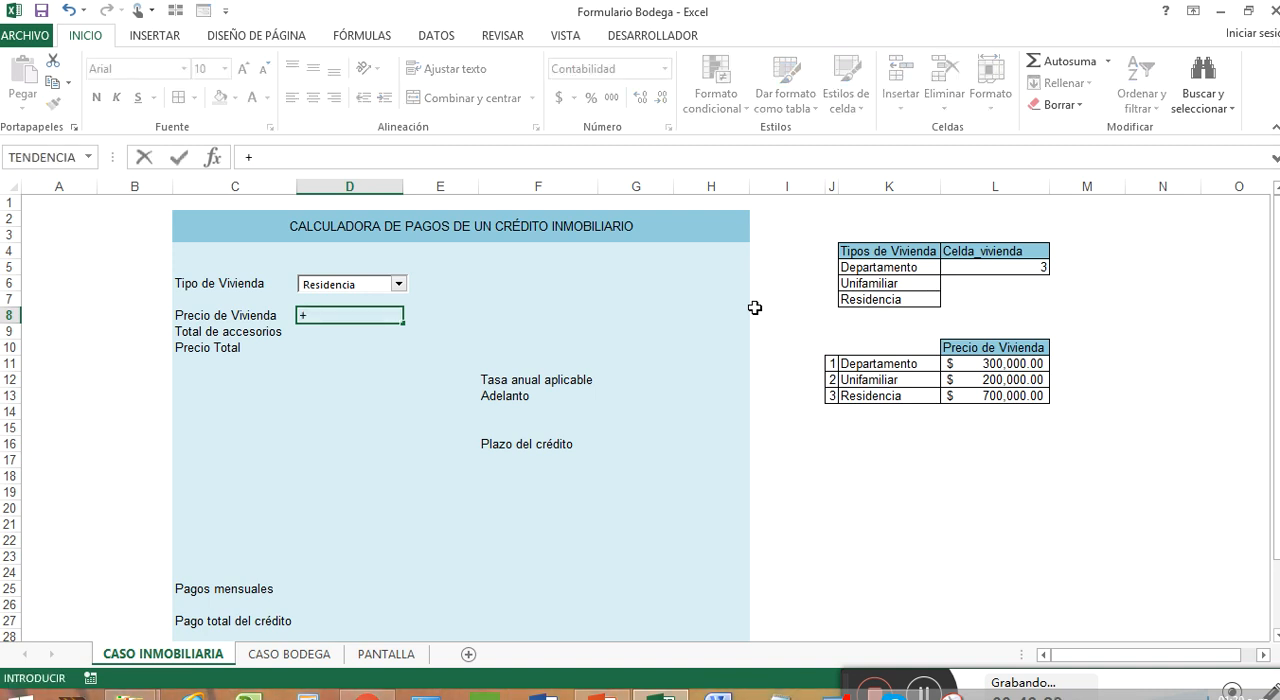
type("buscar")
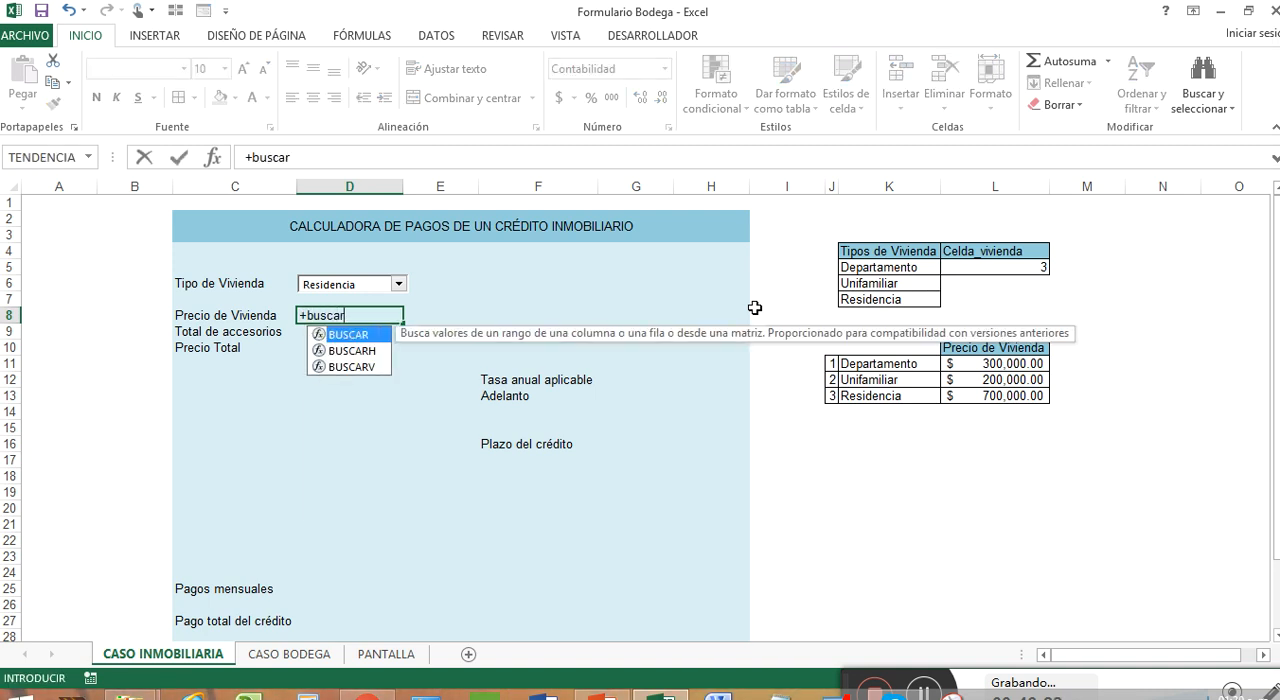
key("Down")
key("Down")
key("Tab")
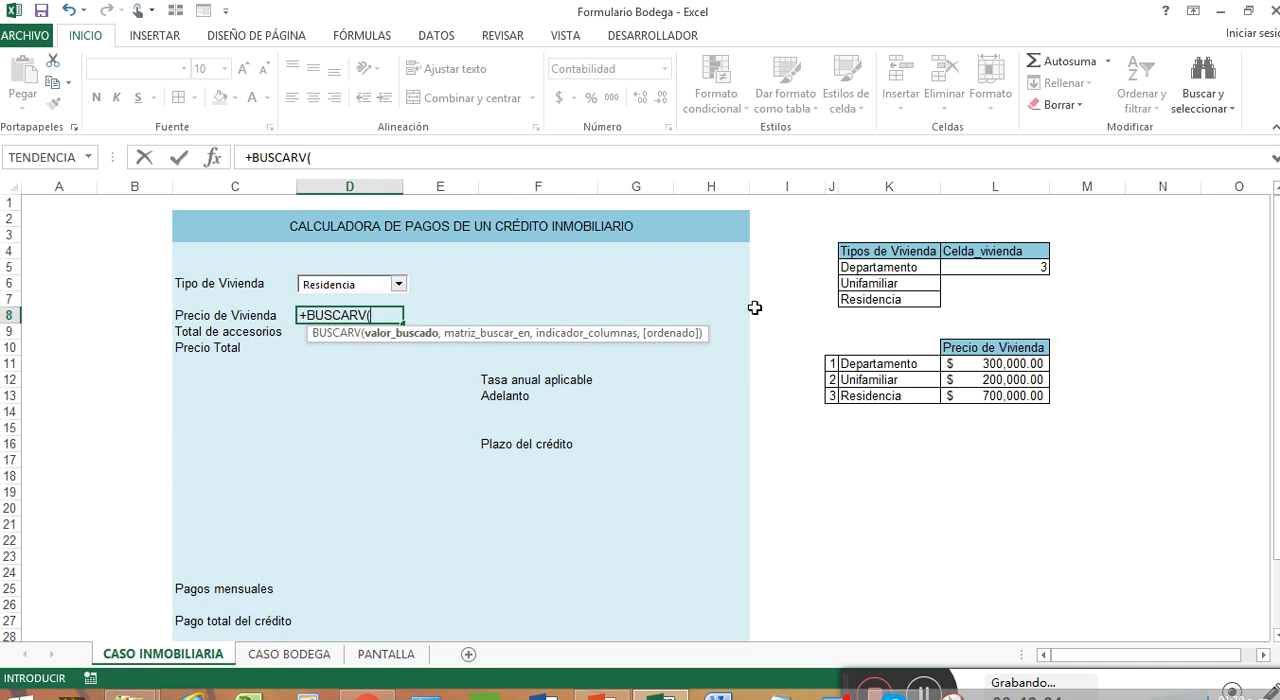
left_click(994, 268)
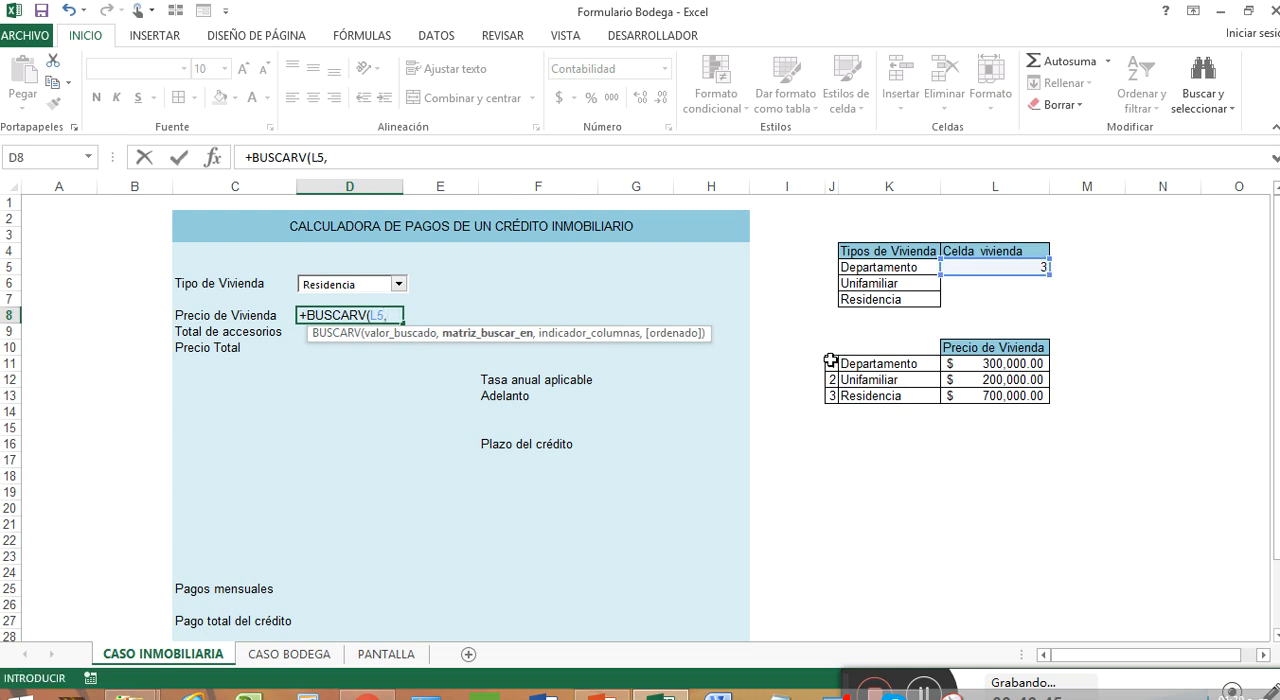
Complete the BUSCARV formula in D8 with the table J11:L13, column index 3 and exact match FALSO
left_click_drag(830, 361, 1001, 392)
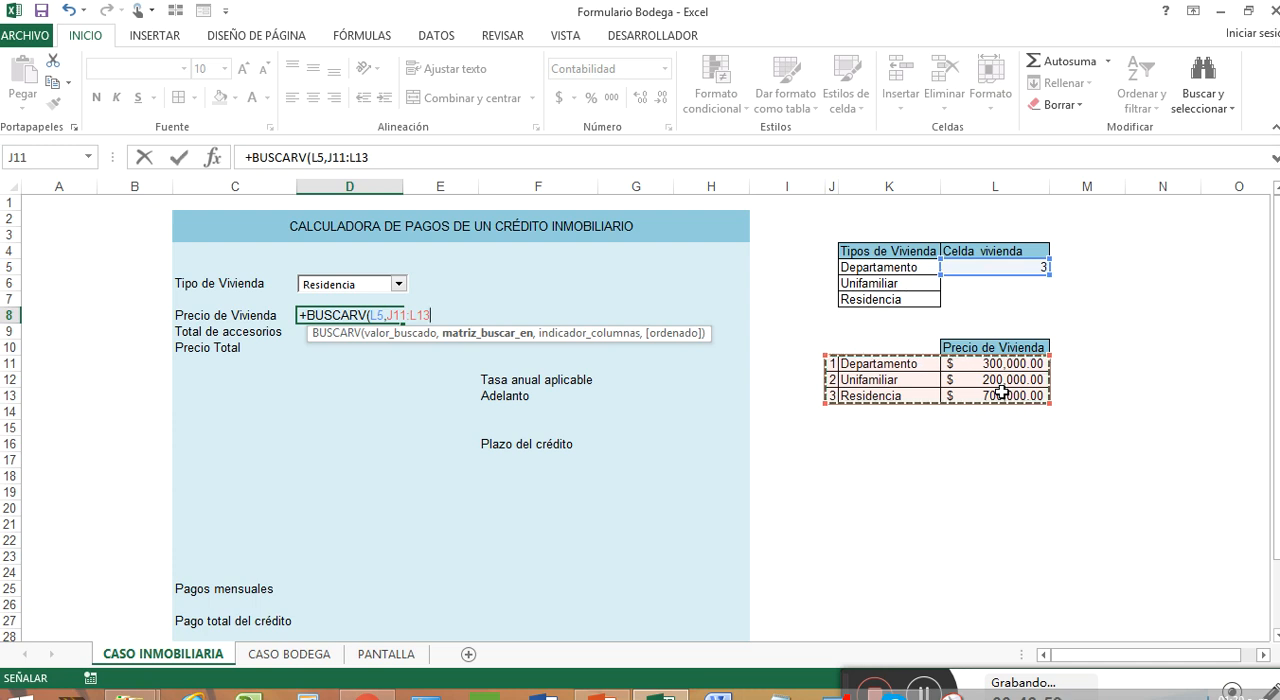
type(",")
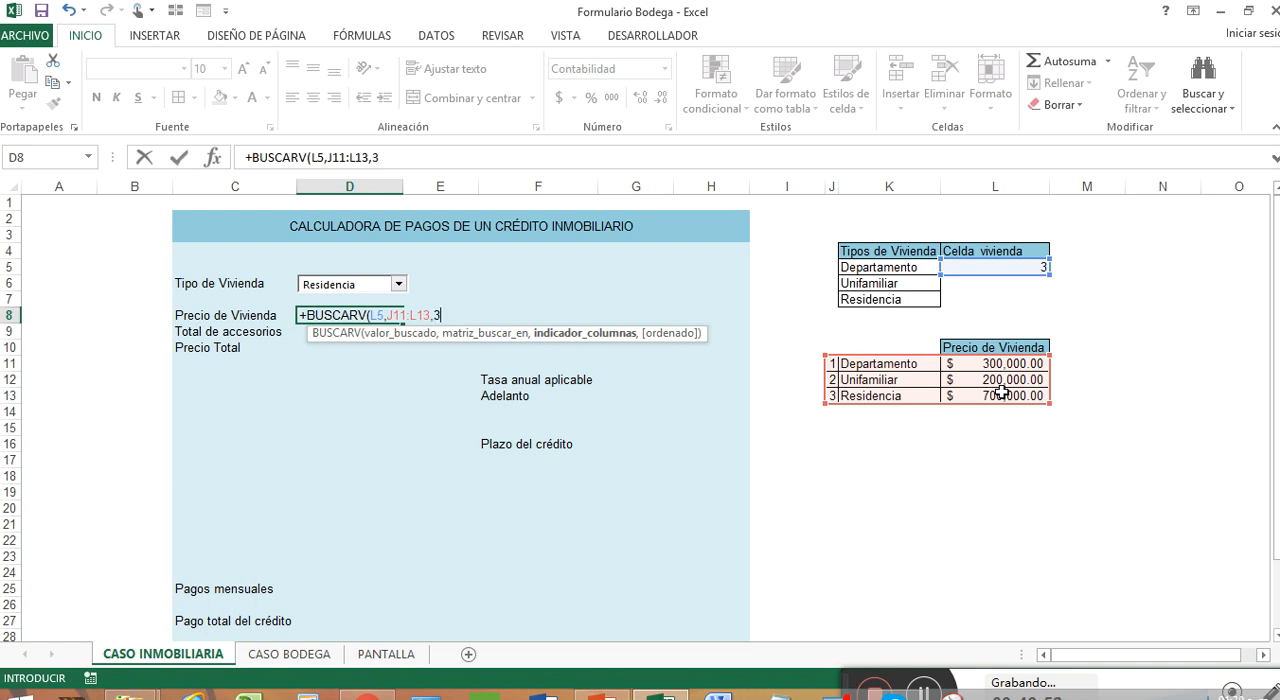
type("3,")
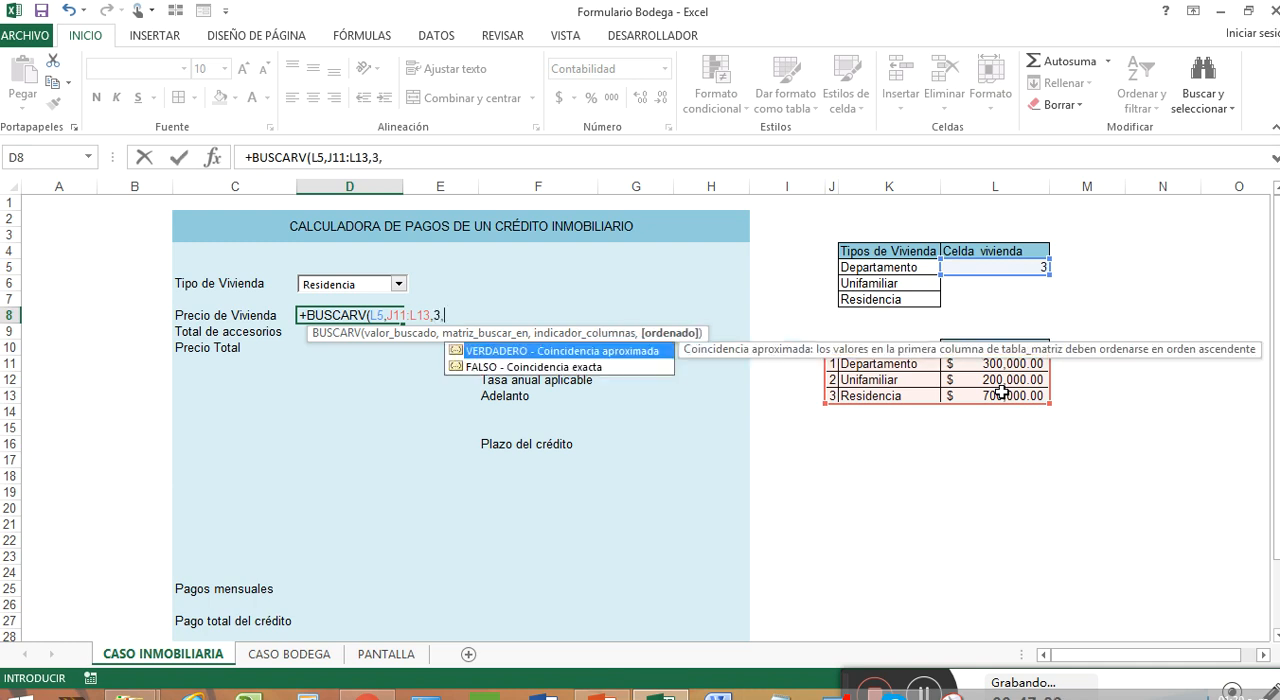
key("Down")
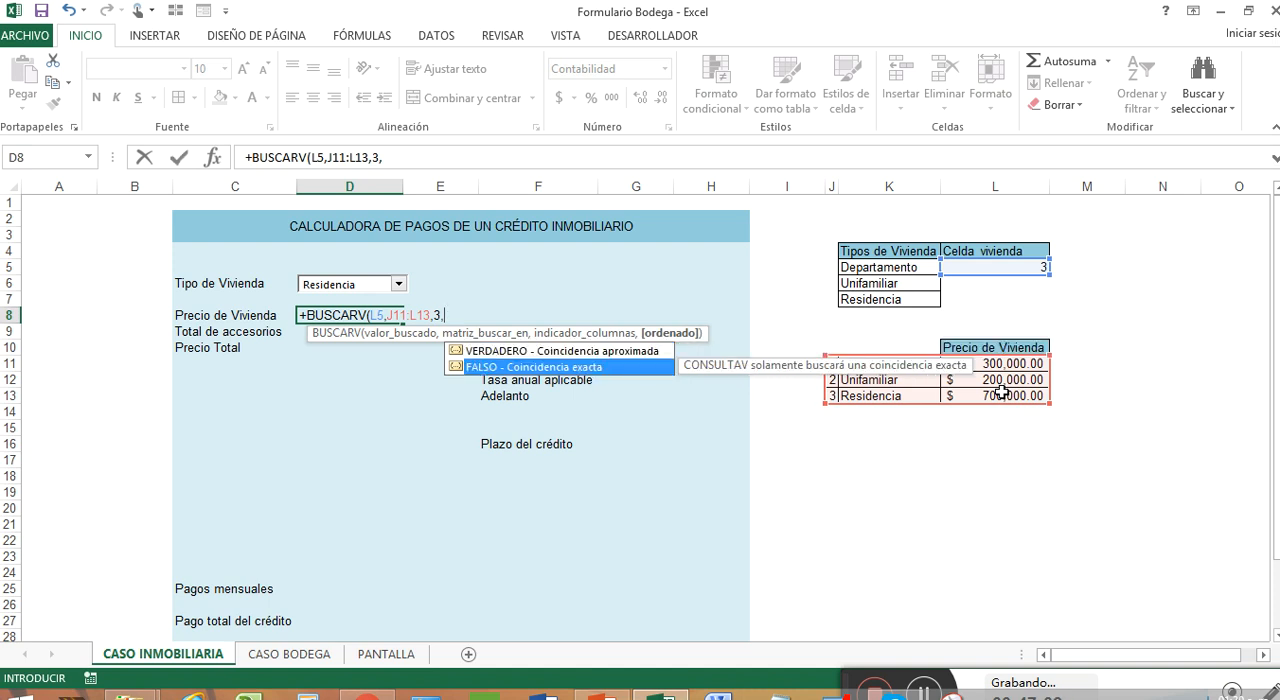
double_click(628, 369)
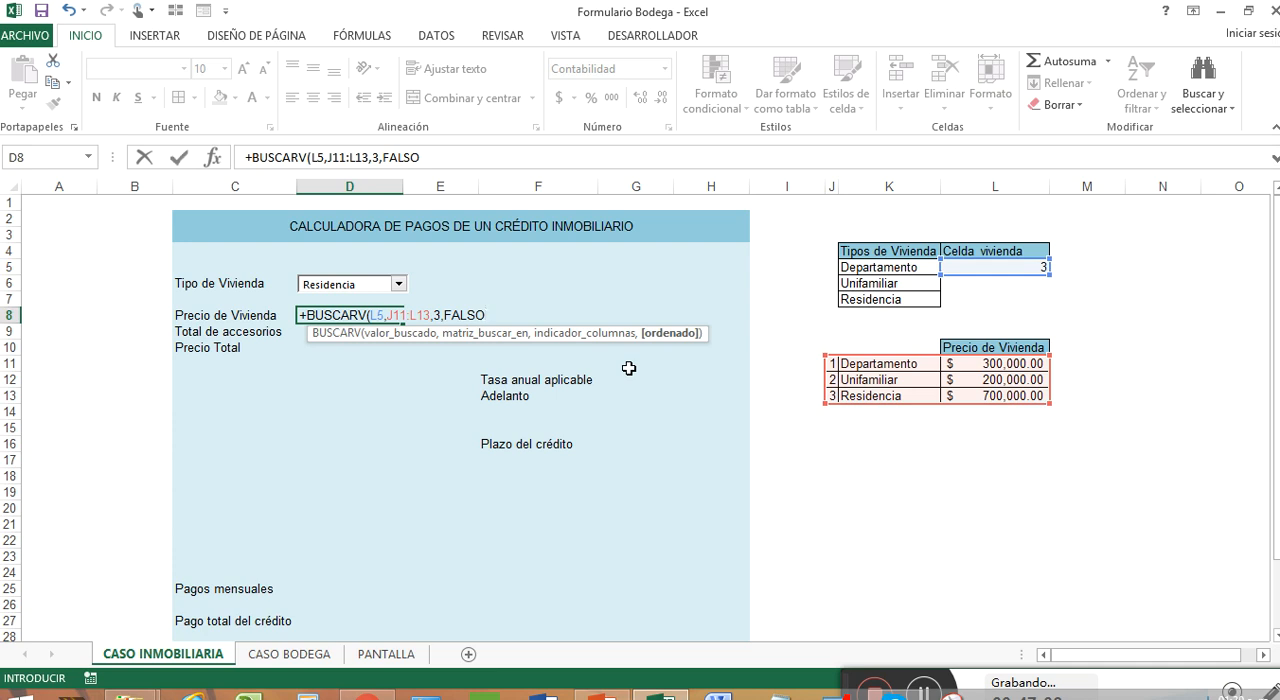
key("Return")
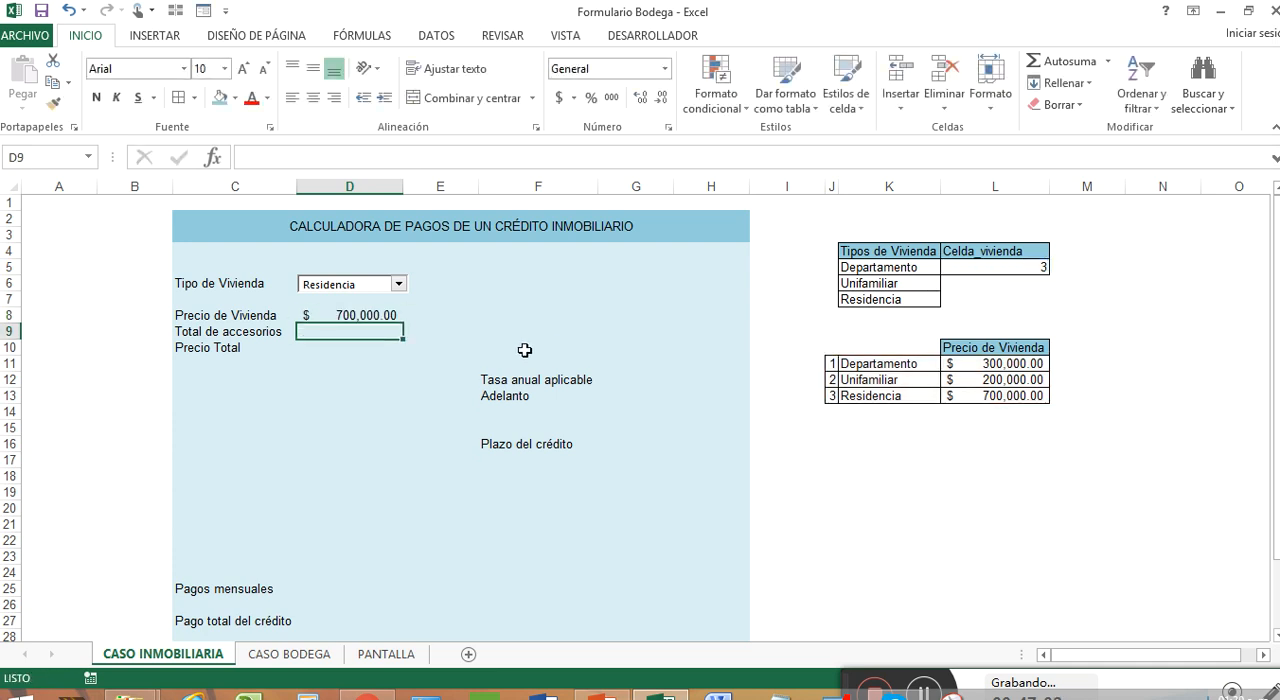
Test the BUSCARV formula by choosing Unifamiliar and Departamento in the Tipo de Vivienda combo box, leaving Departamento selected
left_click(402, 286)
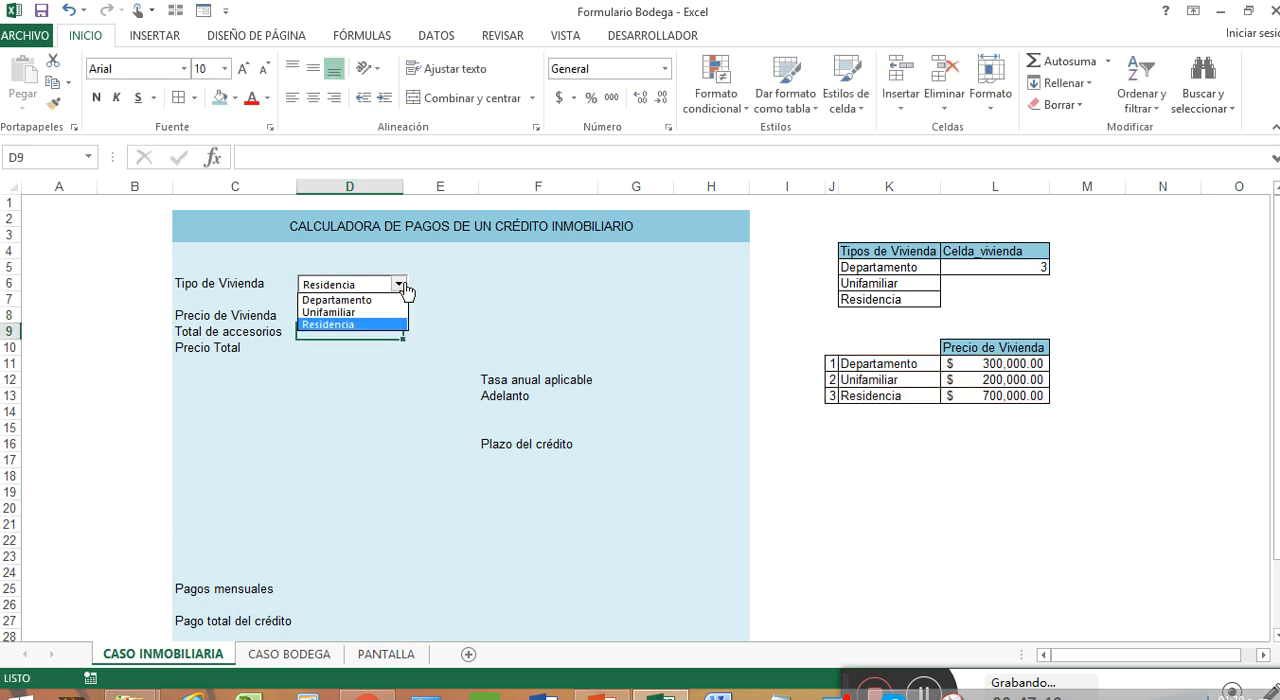
left_click(398, 307)
left_click(402, 286)
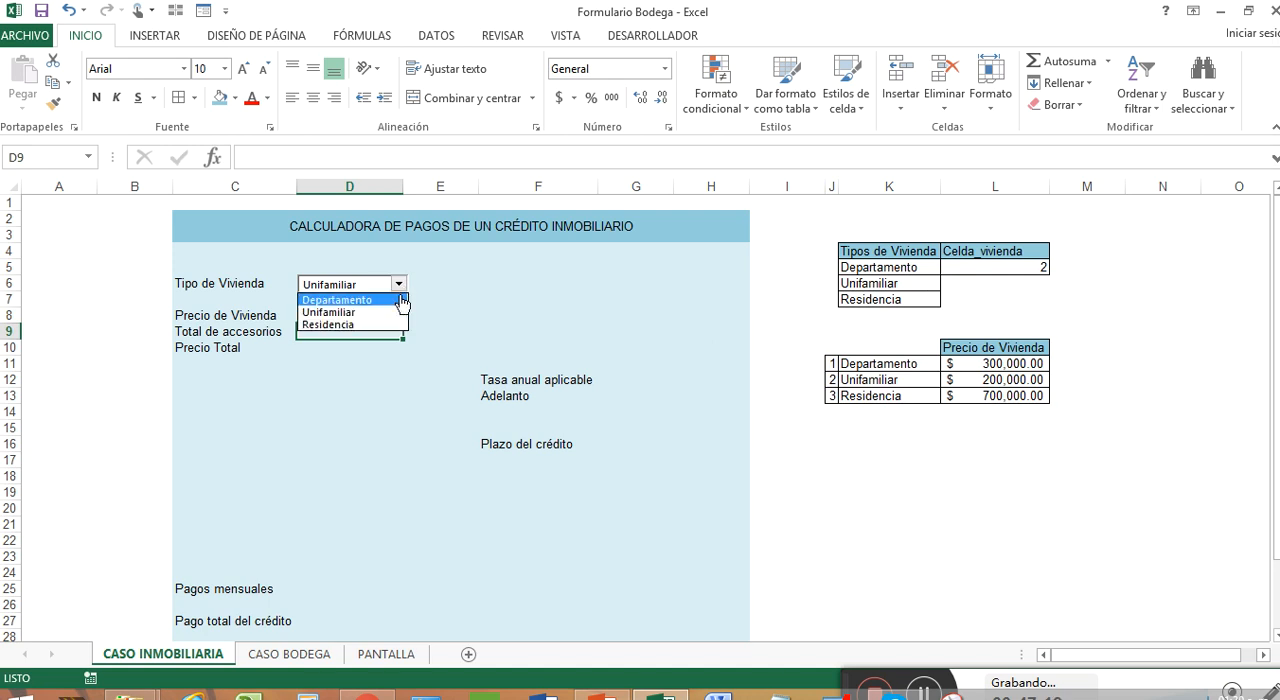
left_click(392, 297)
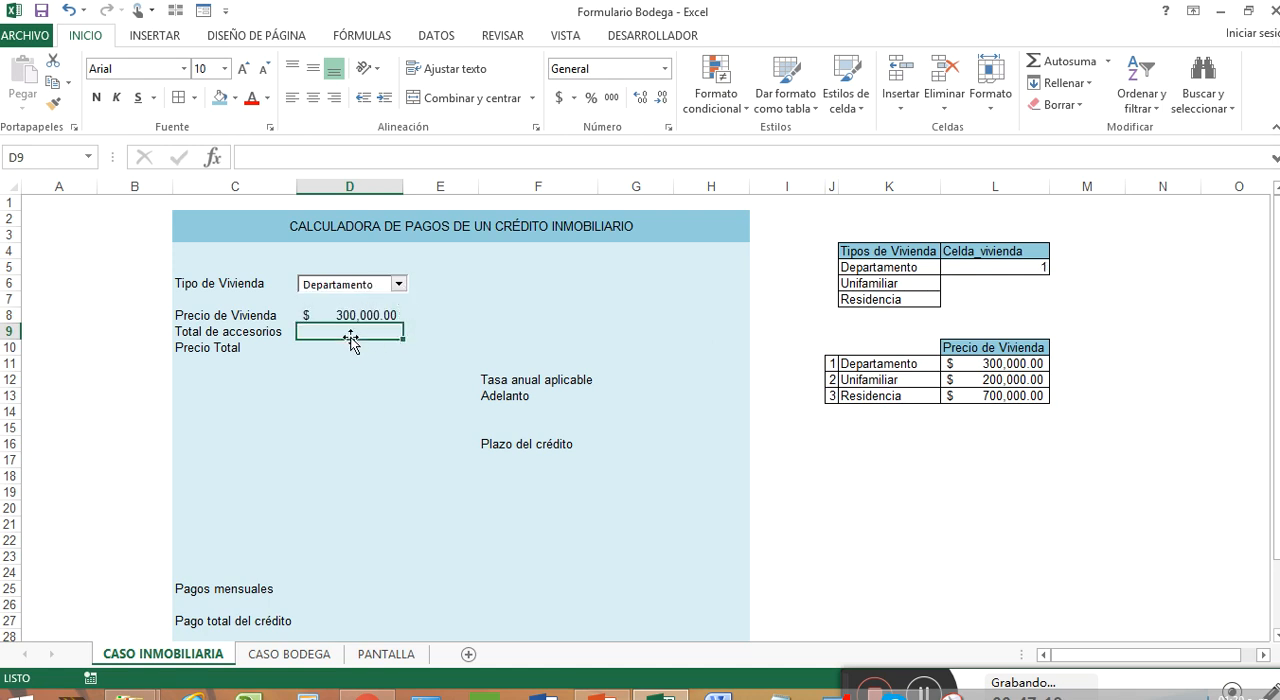
left_click(926, 695)
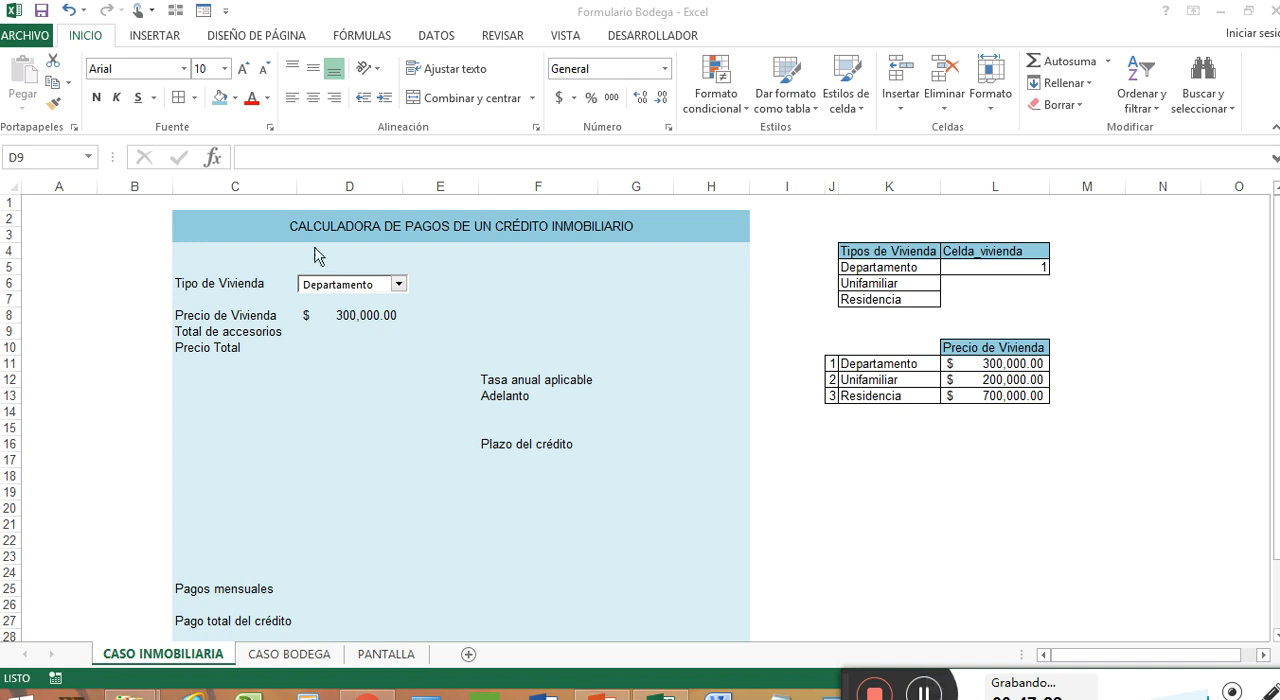
Space out the form labels by moving Total de accesorios to C10 and Precio Total to C12
left_click(324, 333)
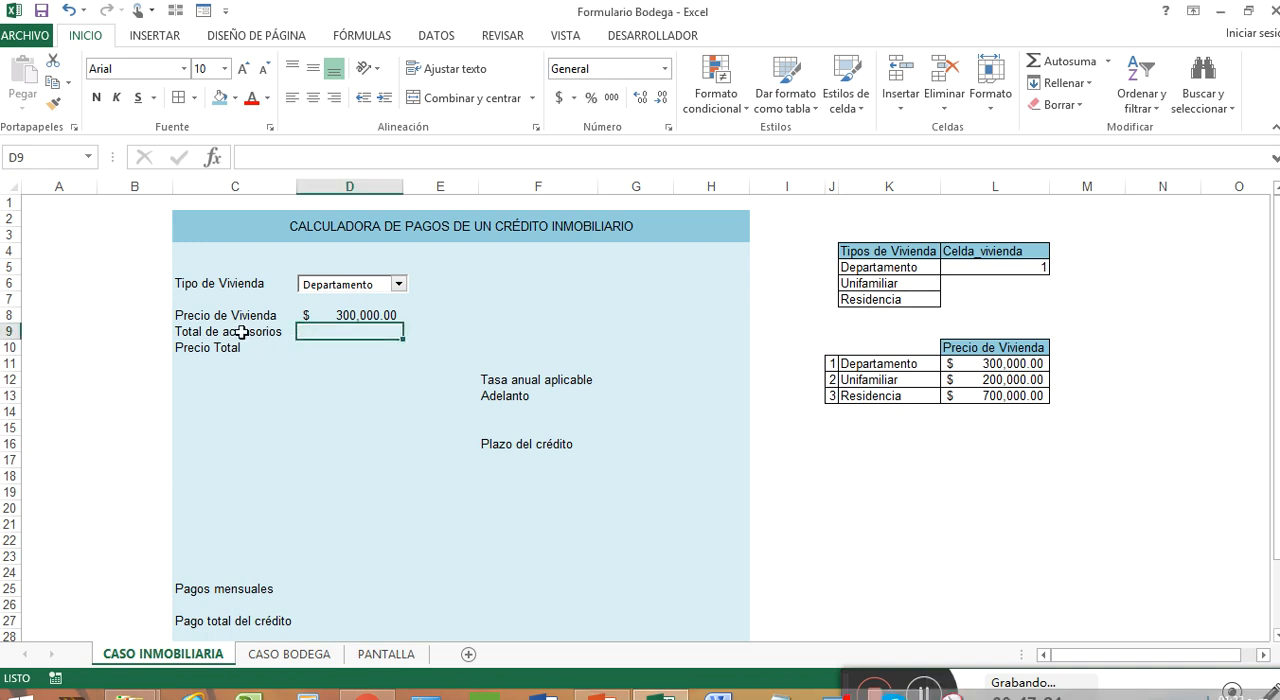
left_click_drag(244, 334, 262, 381)
left_click(259, 366)
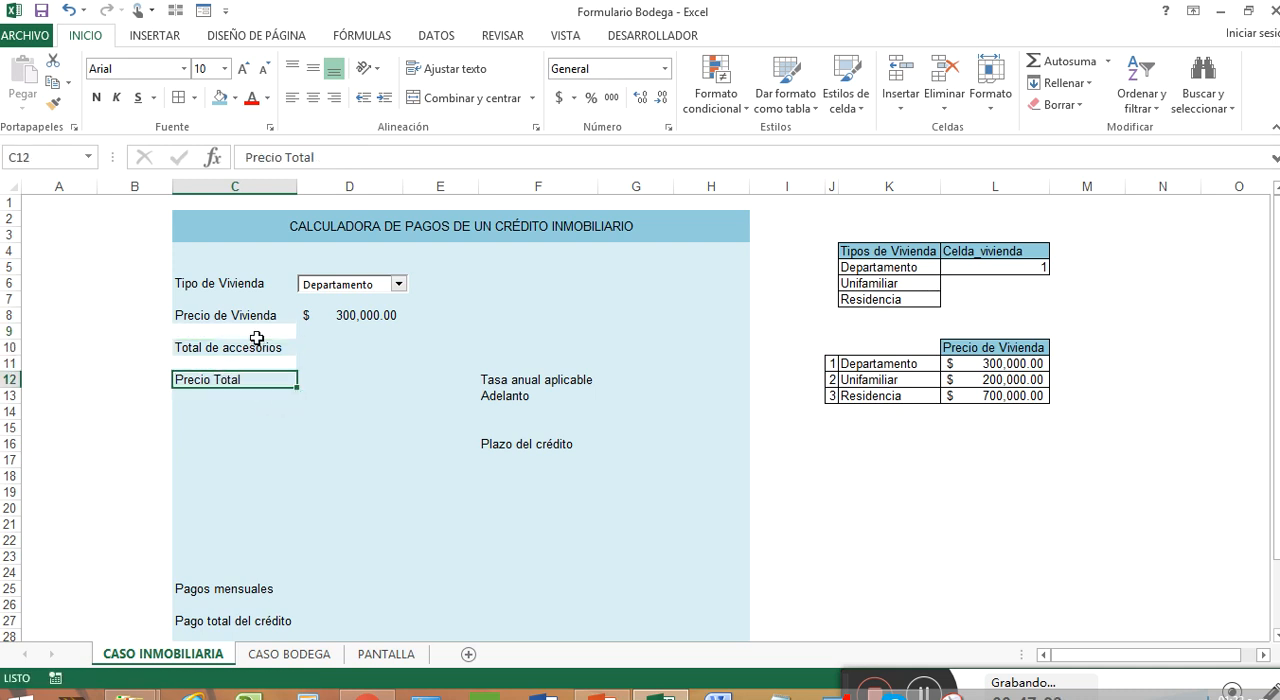
Restore the light blue background around the moved labels by copying the format of C16 onto C9:C15
left_click_drag(257, 334, 260, 380)
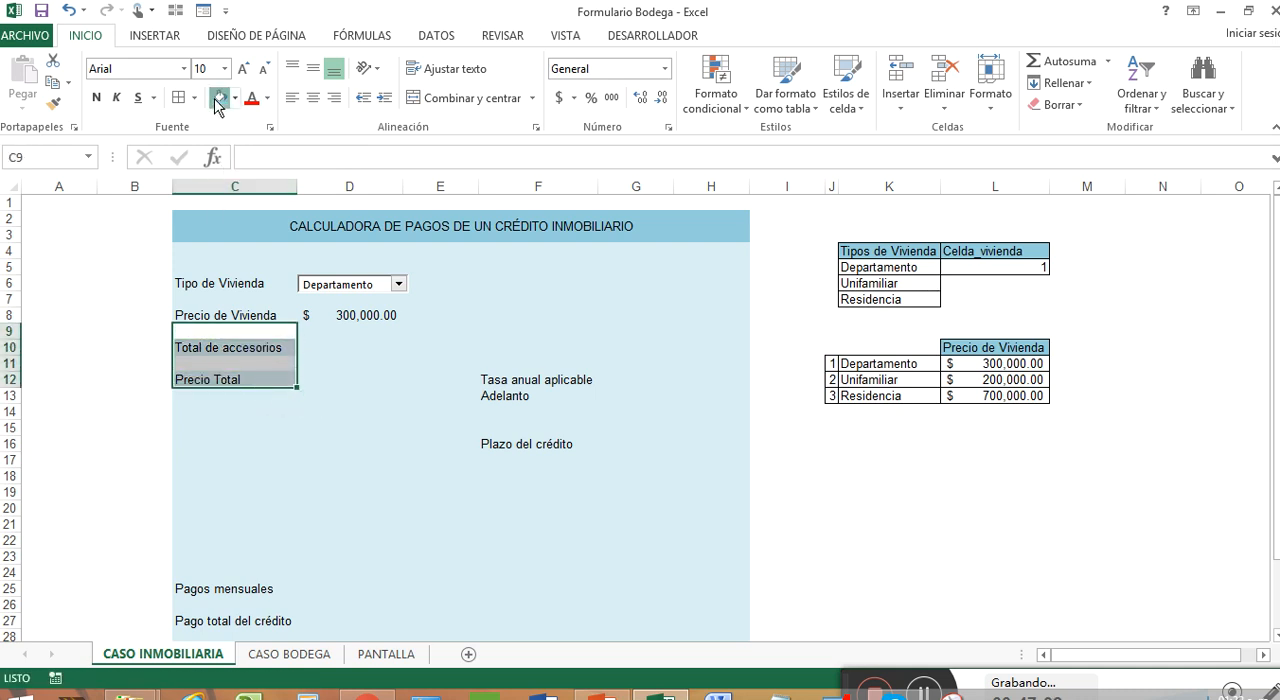
left_click(345, 364)
left_click(254, 440)
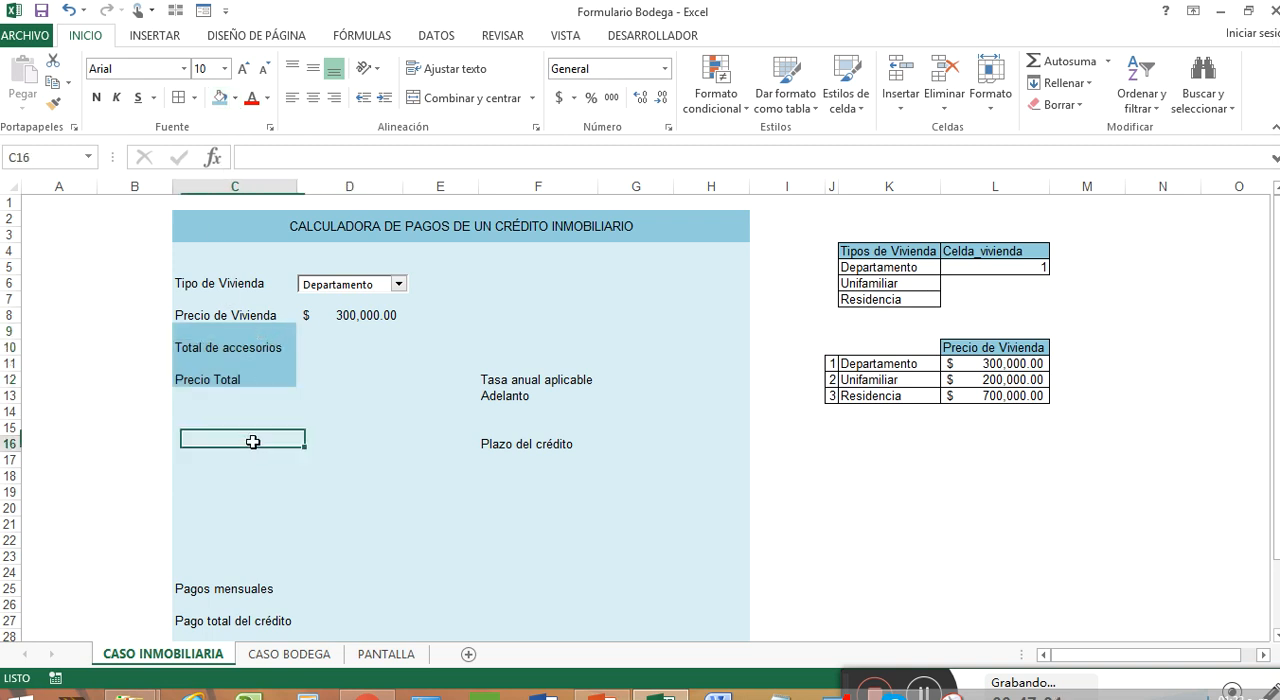
right_click(256, 442)
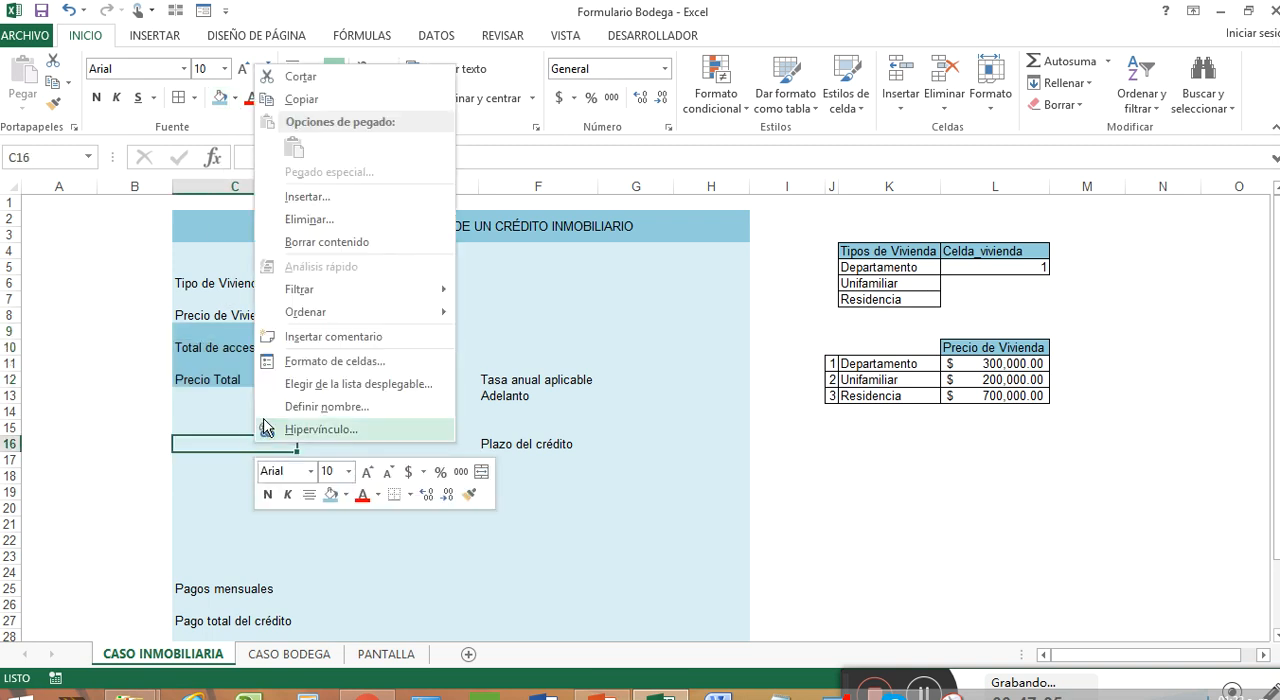
left_click(469, 494)
left_click_drag(285, 438, 274, 331)
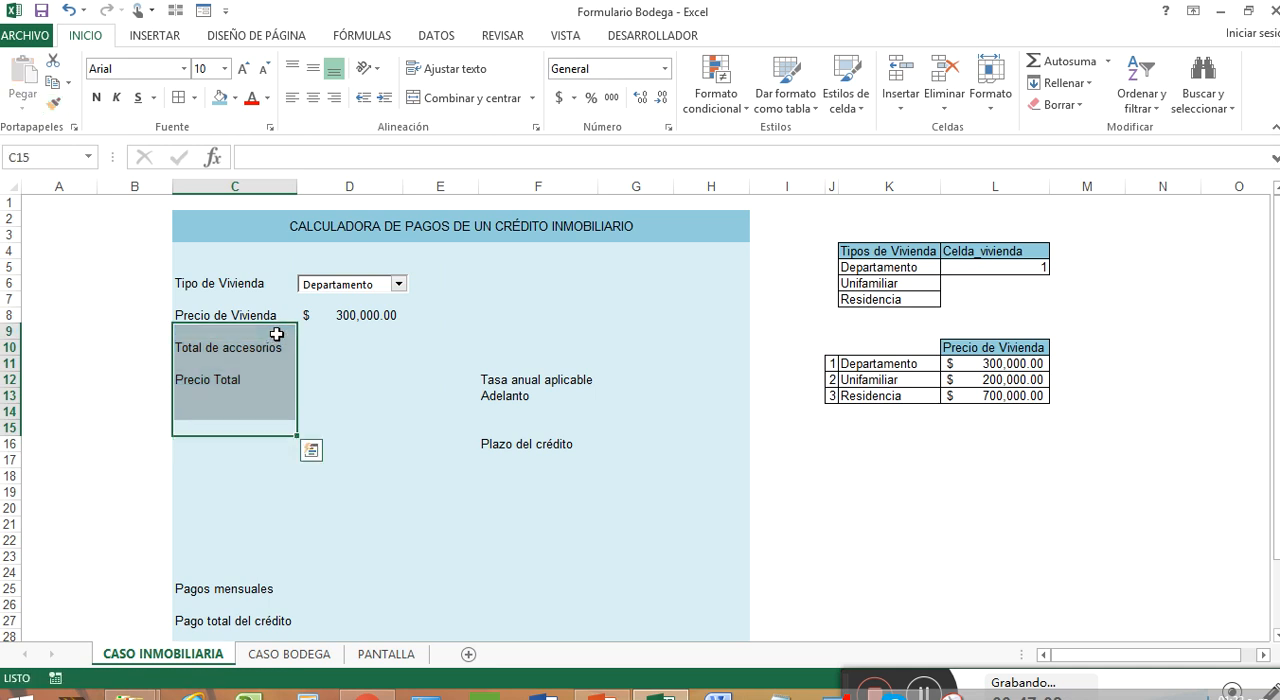
left_click(362, 361)
left_click(350, 347)
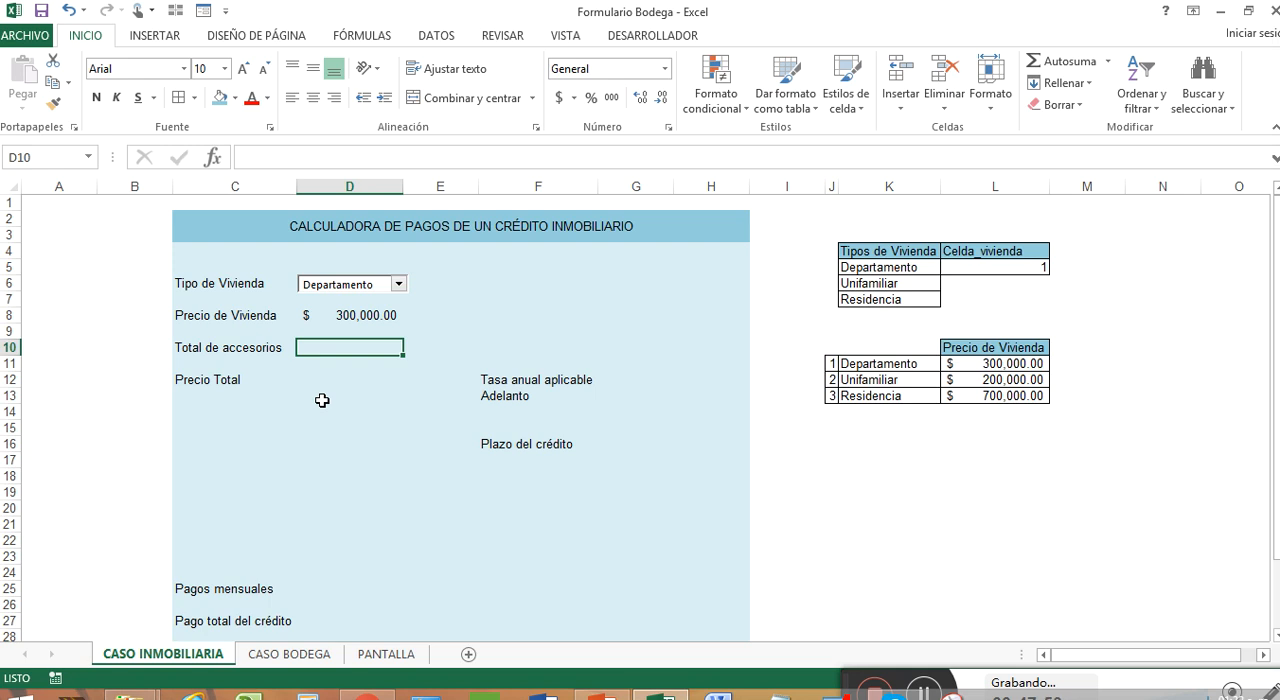
Enter the heading Accesorios in K18, below the housing price table
left_click(866, 474)
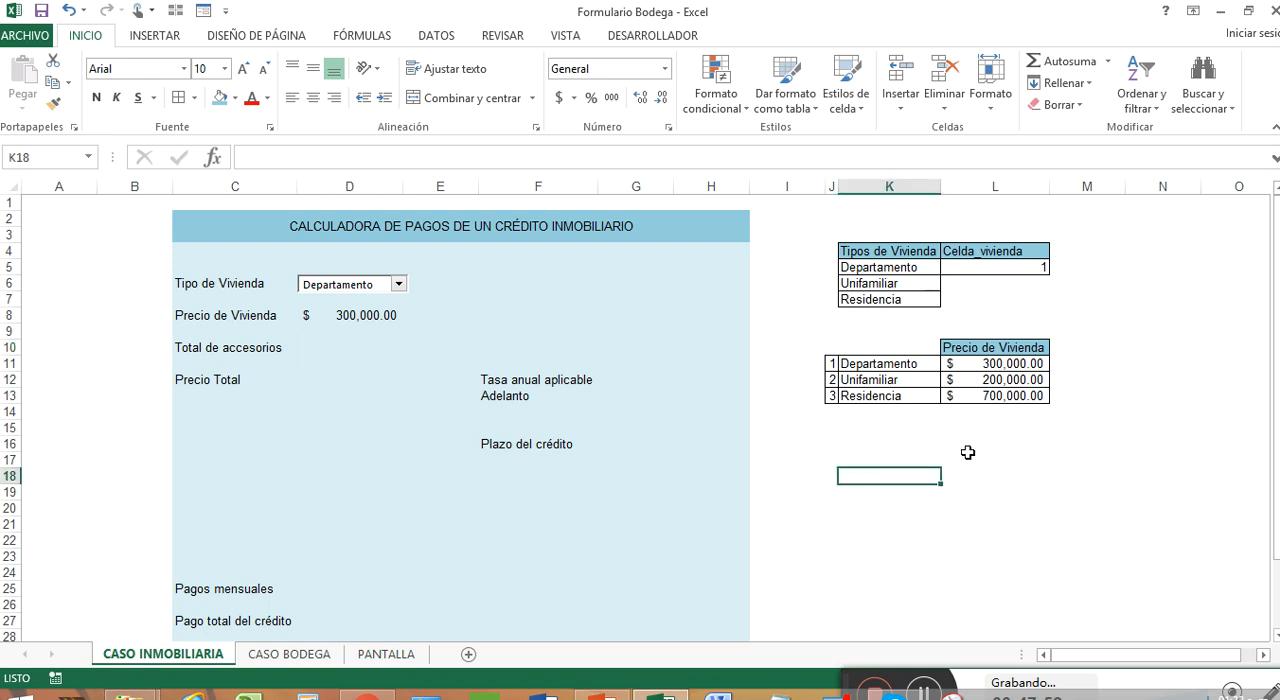
key("Right")
key("Left")
type("Accesorios")
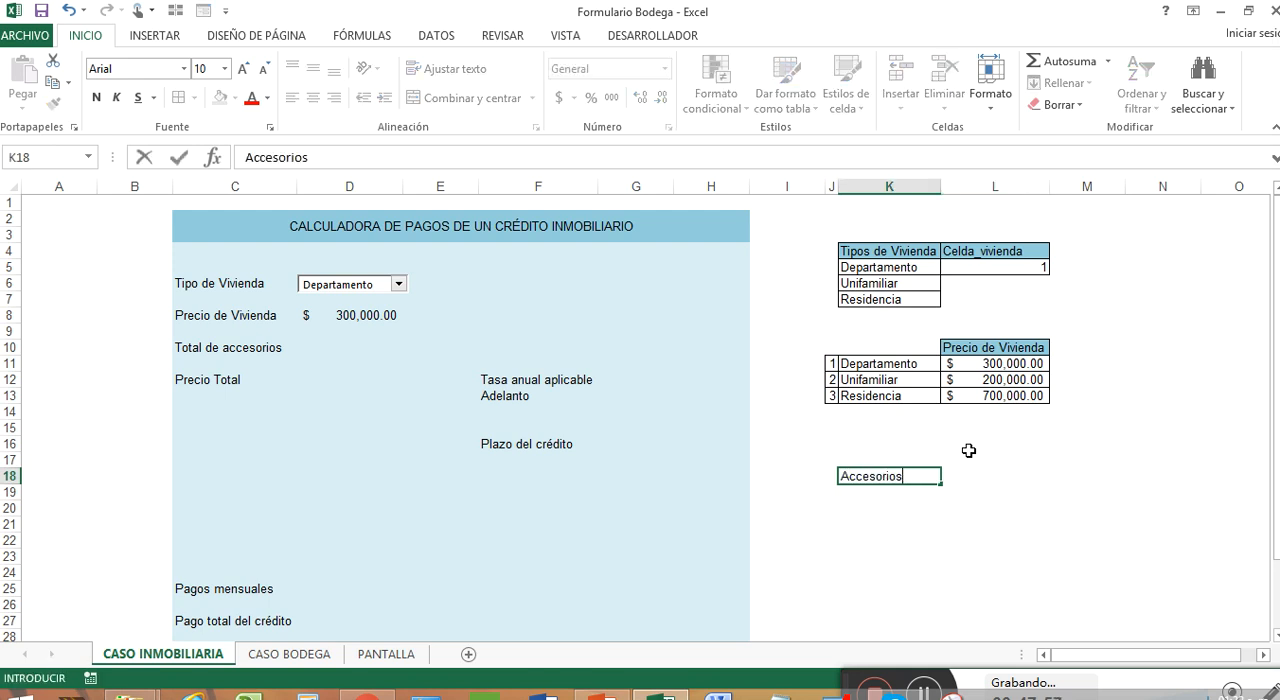
key("Return")
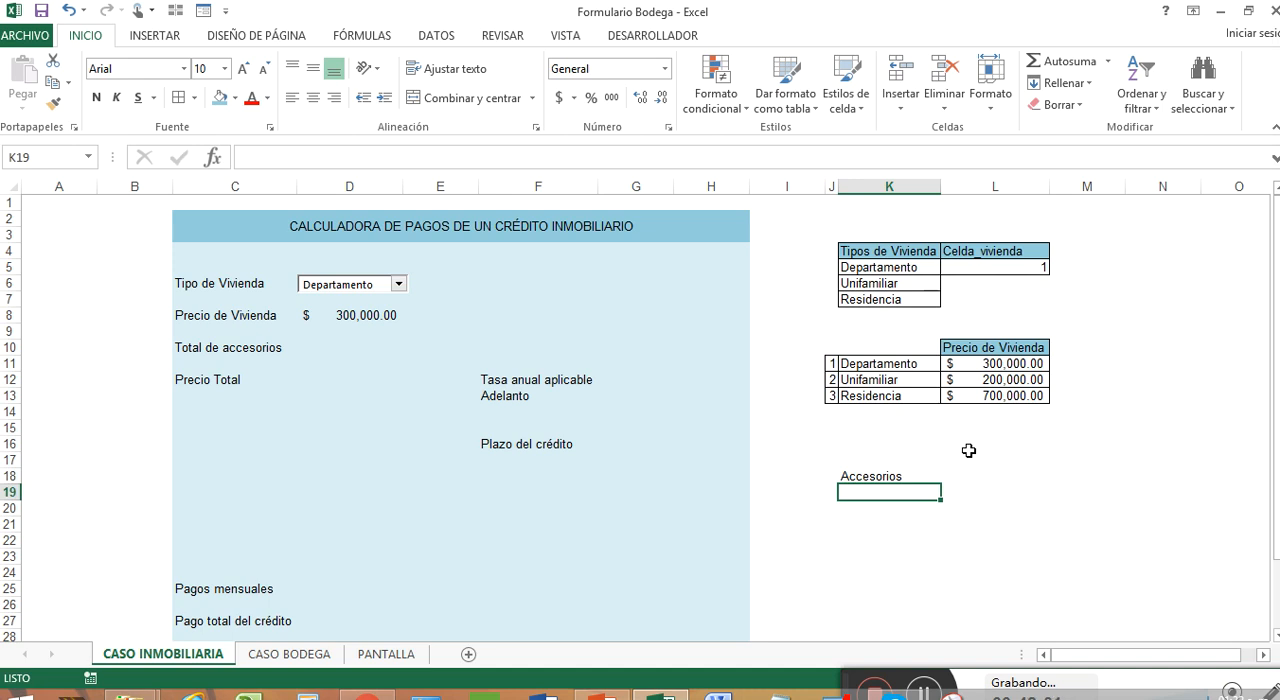
Add the first accessory, Amoblado al 100%, in K19 with a price of 50000 in L19
type("Amob")
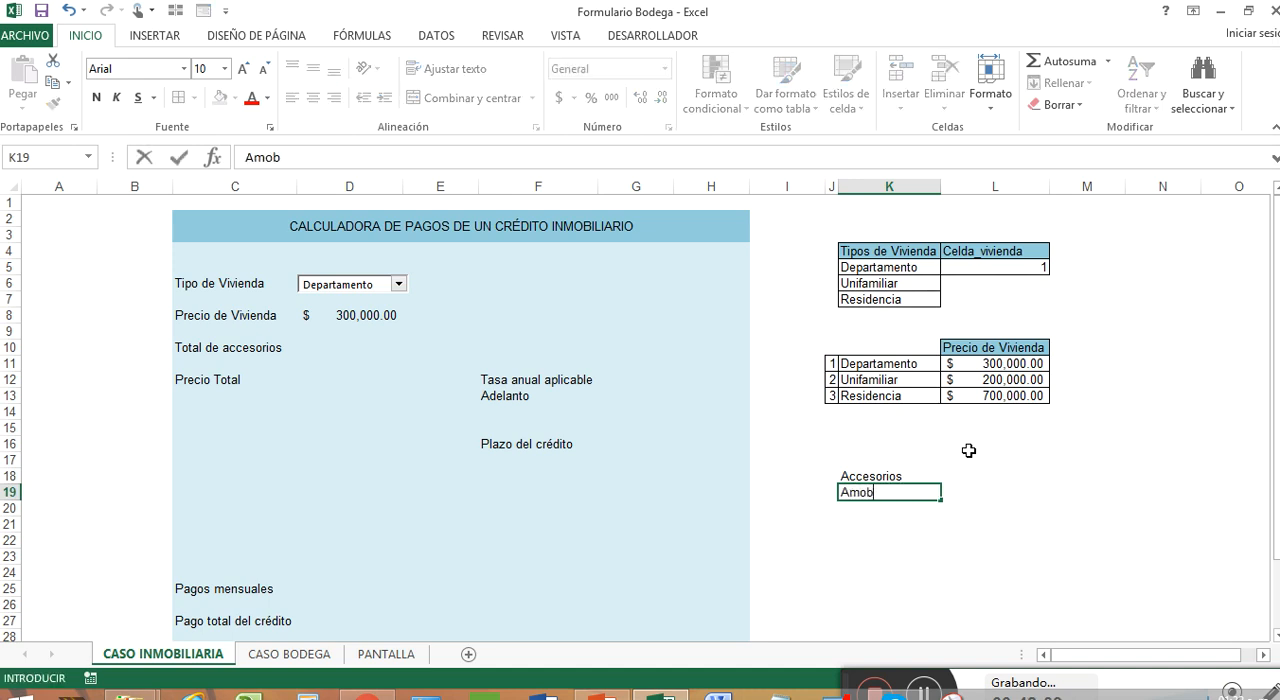
type("lado al 100%")
key("Tab")
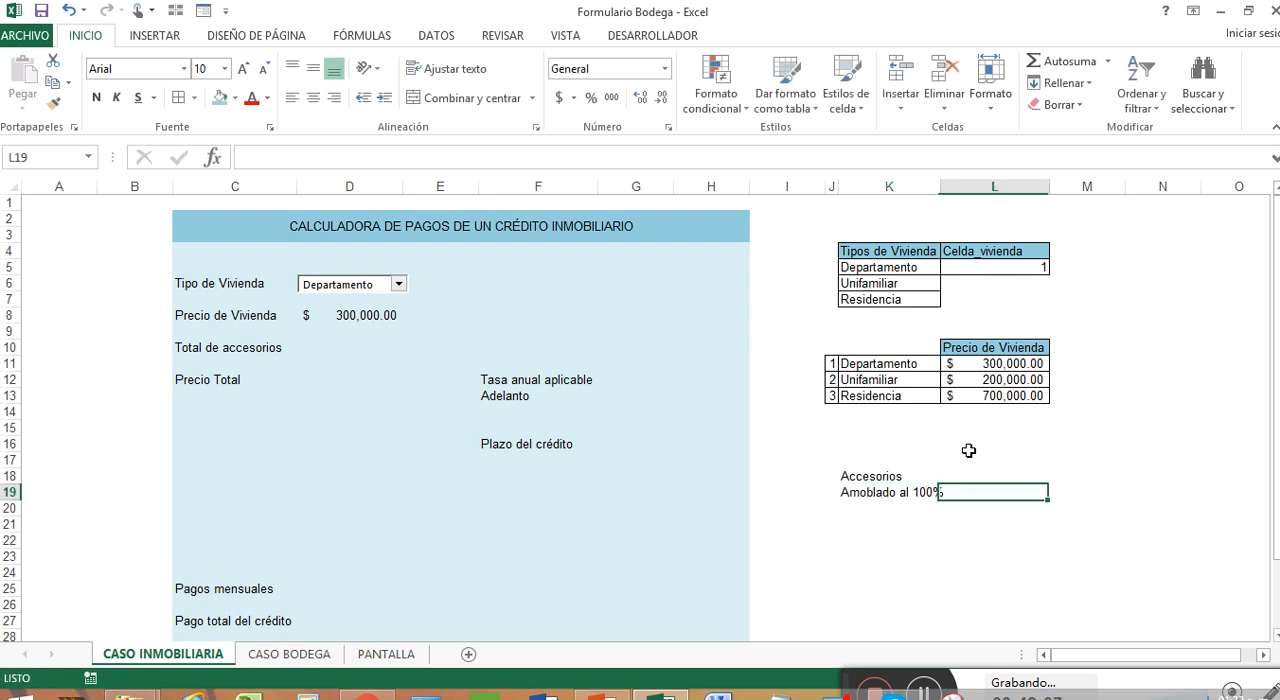
type("50")
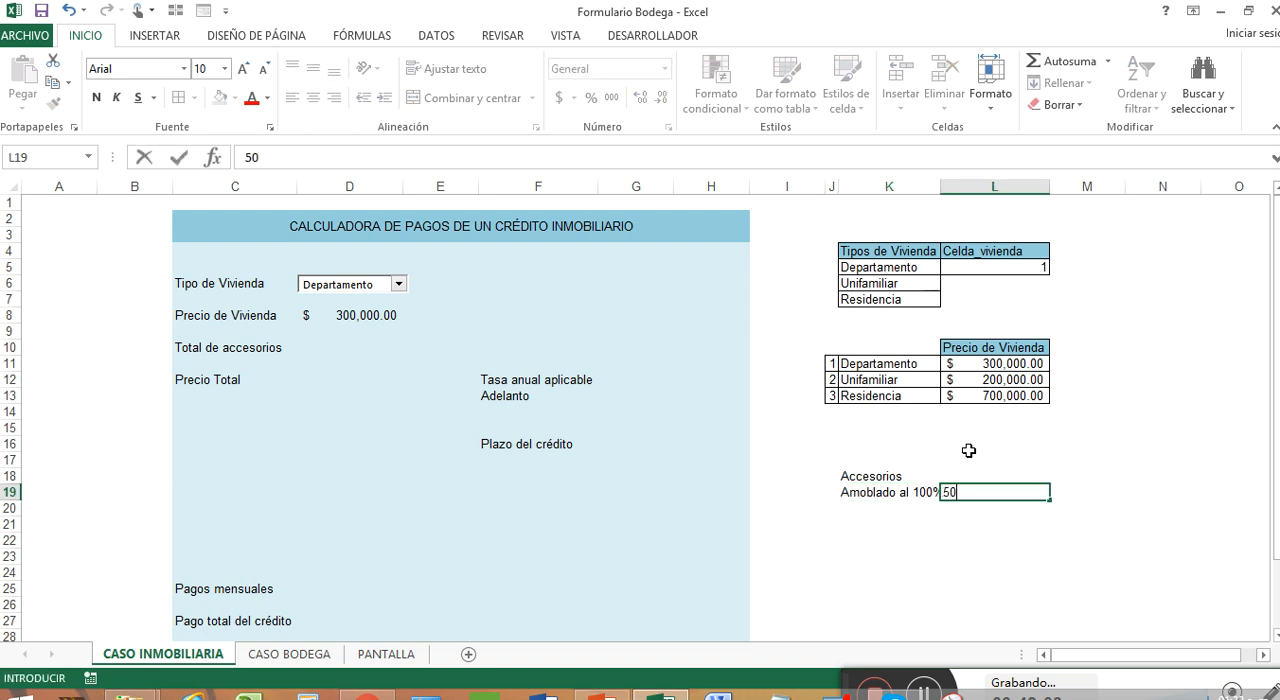
type("000")
key("Return")
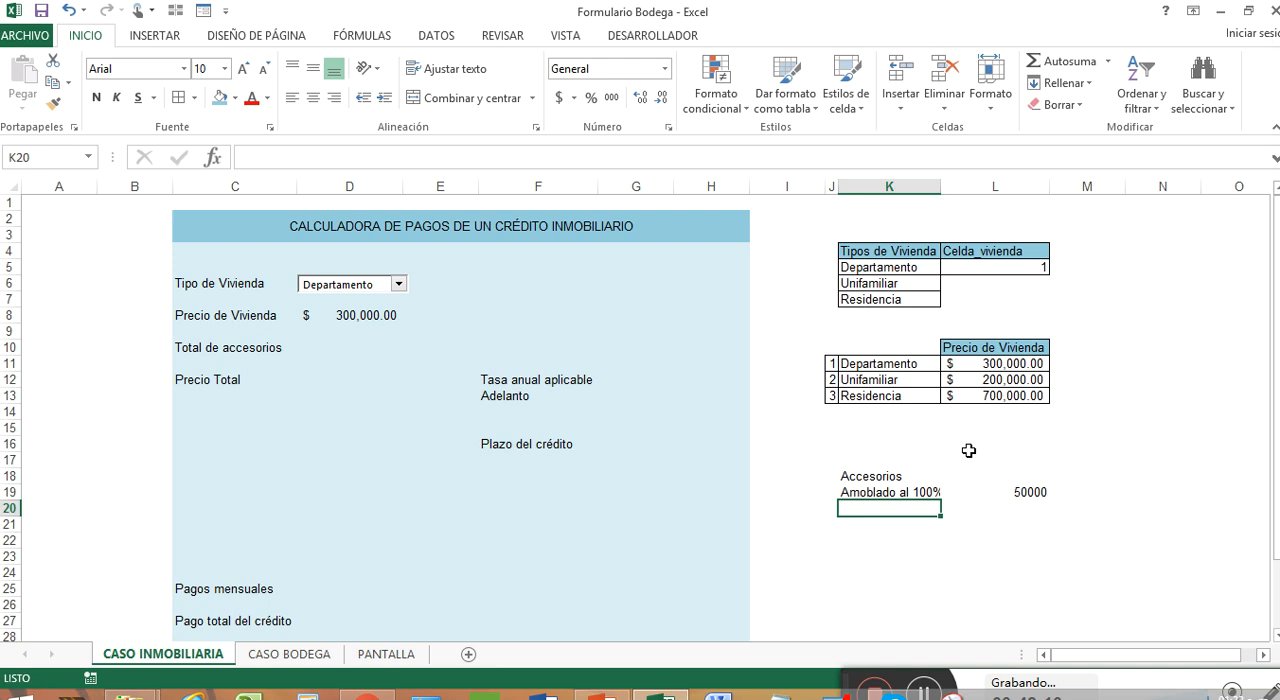
Add the accessory Cocina in K20 with a price of 3000 in L20
type("C")
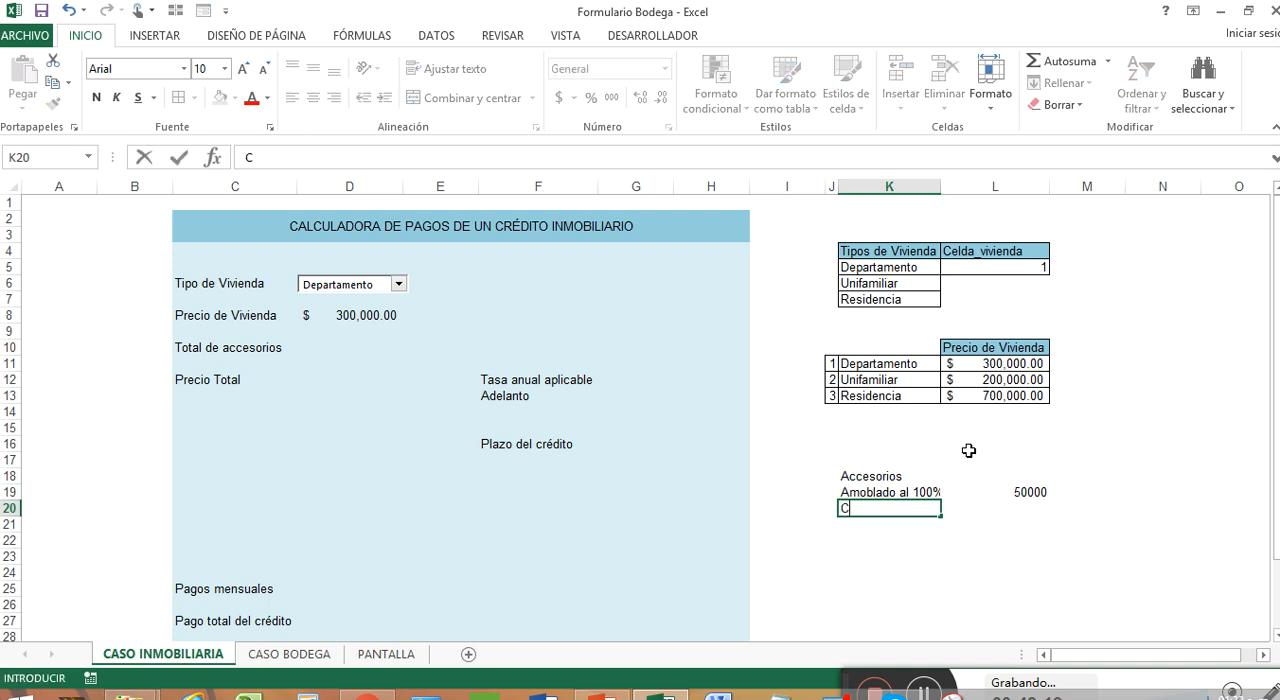
type("ocina")
key("Tab")
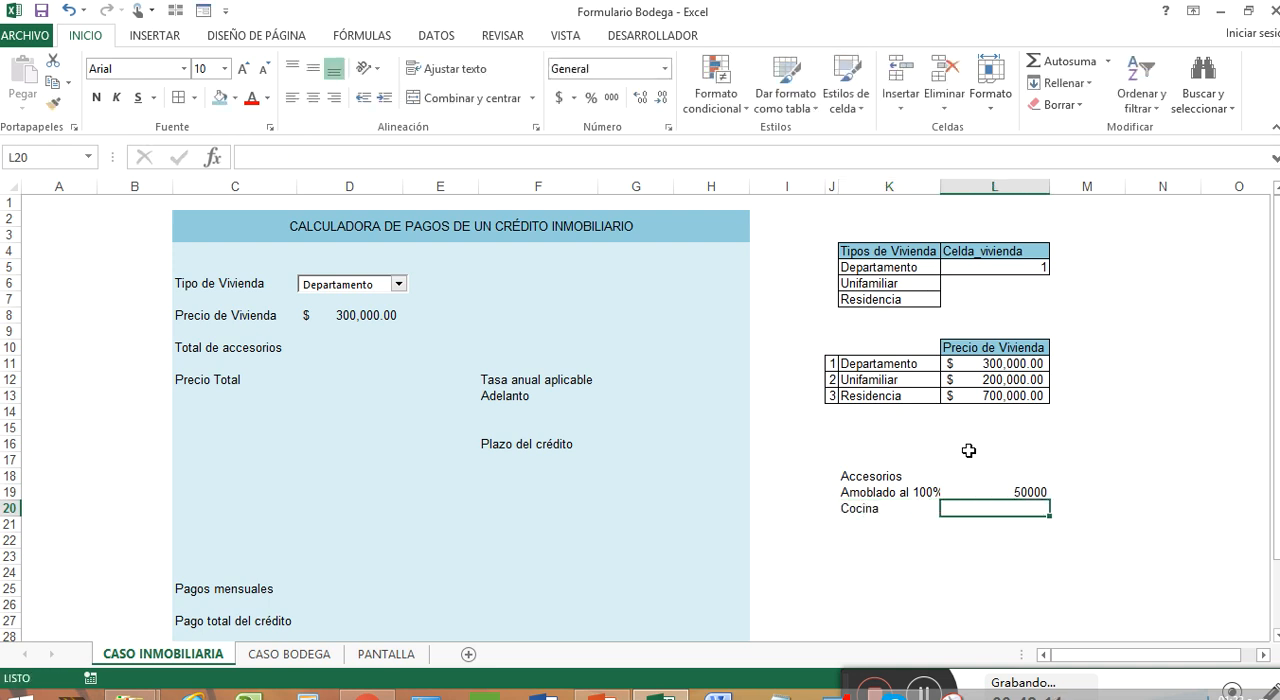
type("30")
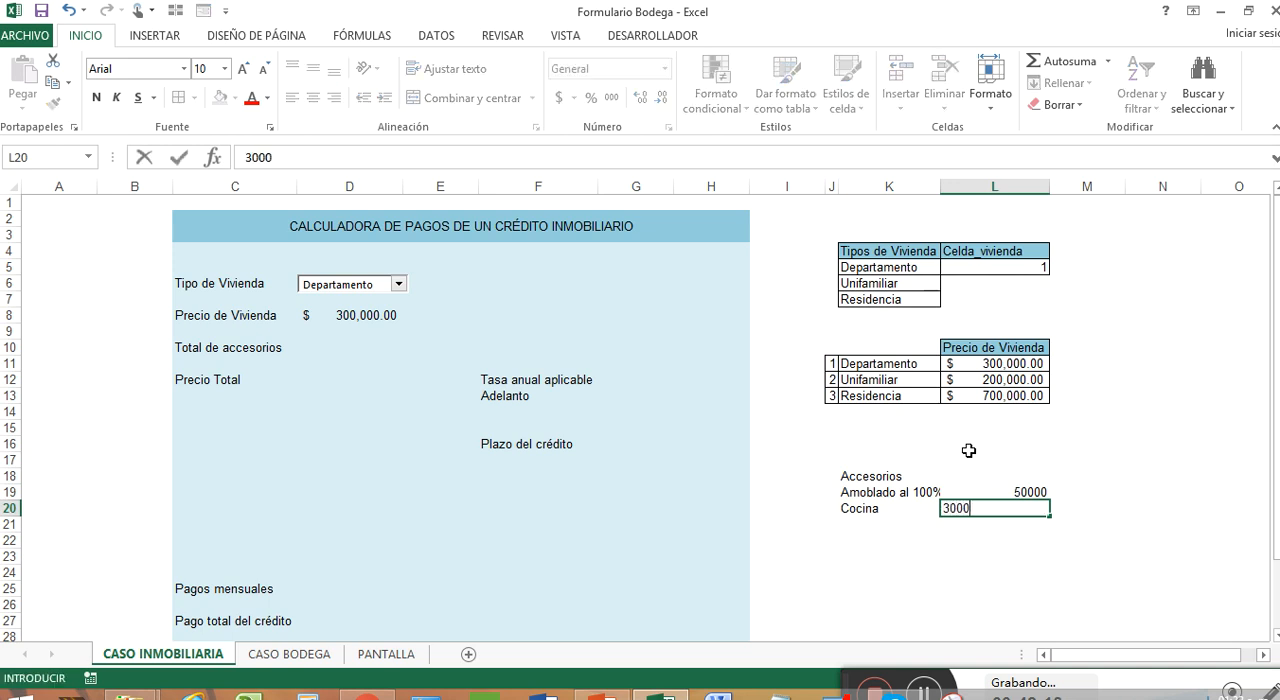
type("00")
key("Return")
Add the accessory Sala y Comedor in K21 with a price of 5000 in L21
type("Sala")
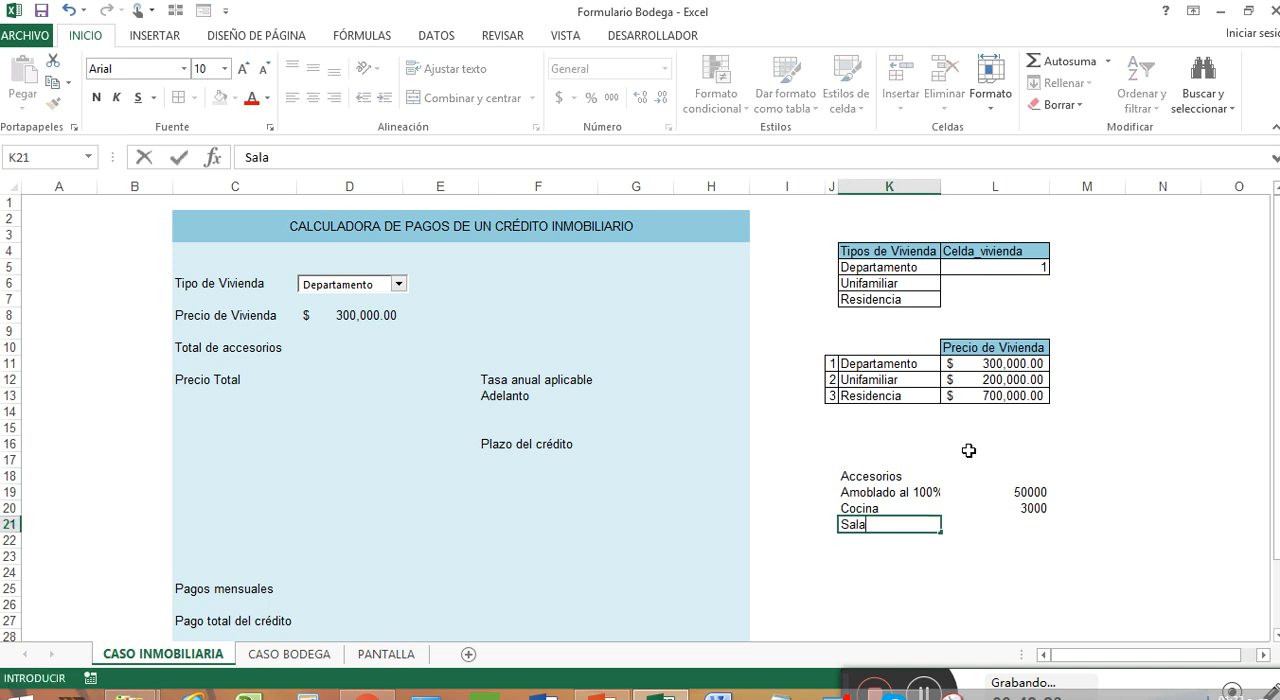
type(" y comedor")
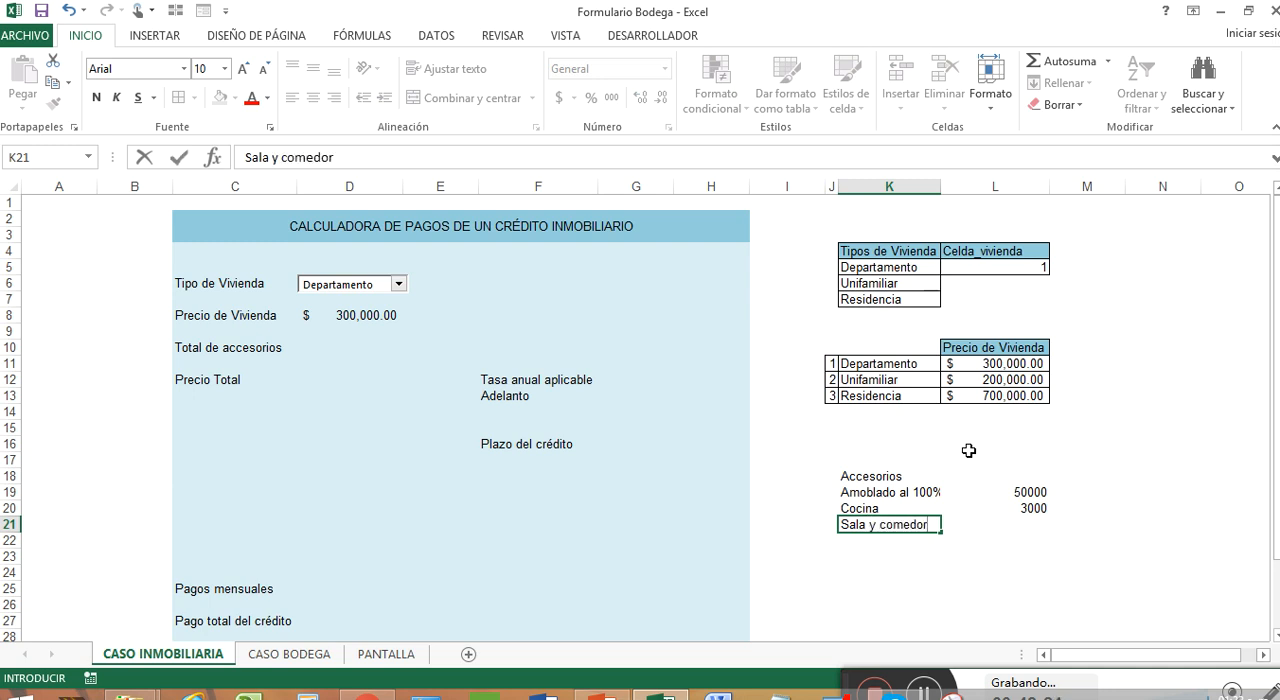
key("BackSpace")
key("BackSpace")
key("BackSpace")
key("BackSpace")
key("BackSpace")
key("BackSpace")
type("Comedor")
key("Tab")
type("20")
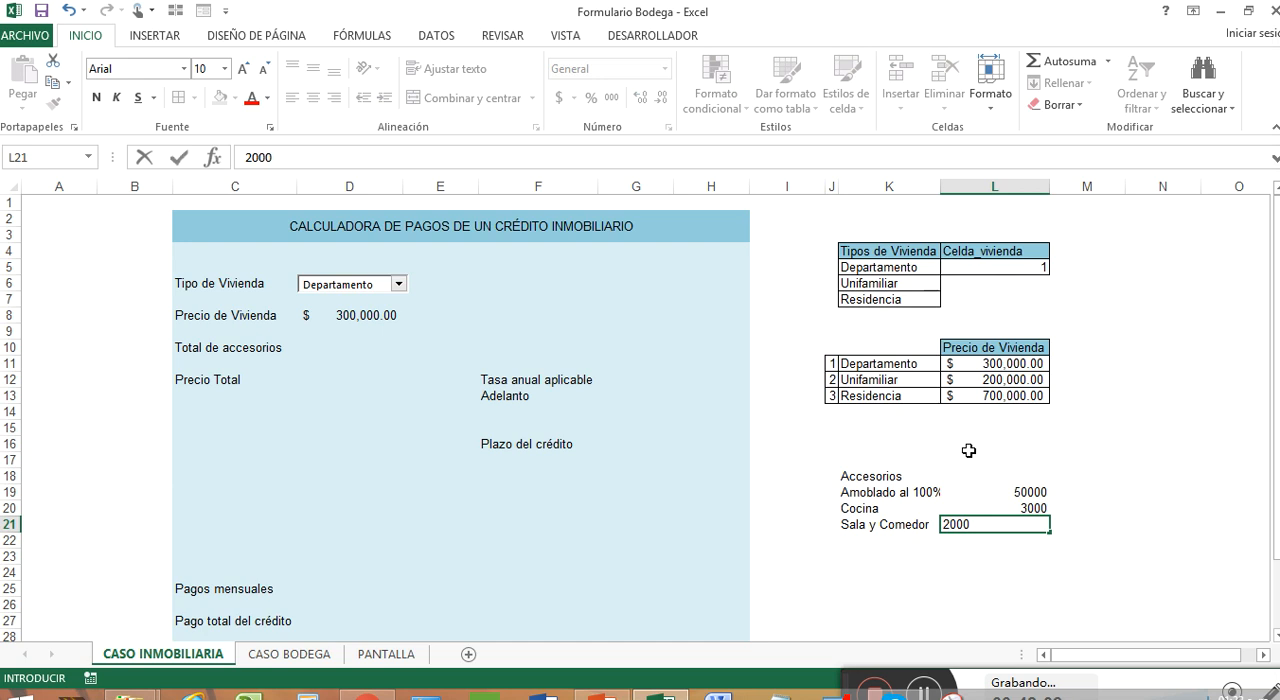
key("BackSpace")
key("BackSpace")
key("Return")
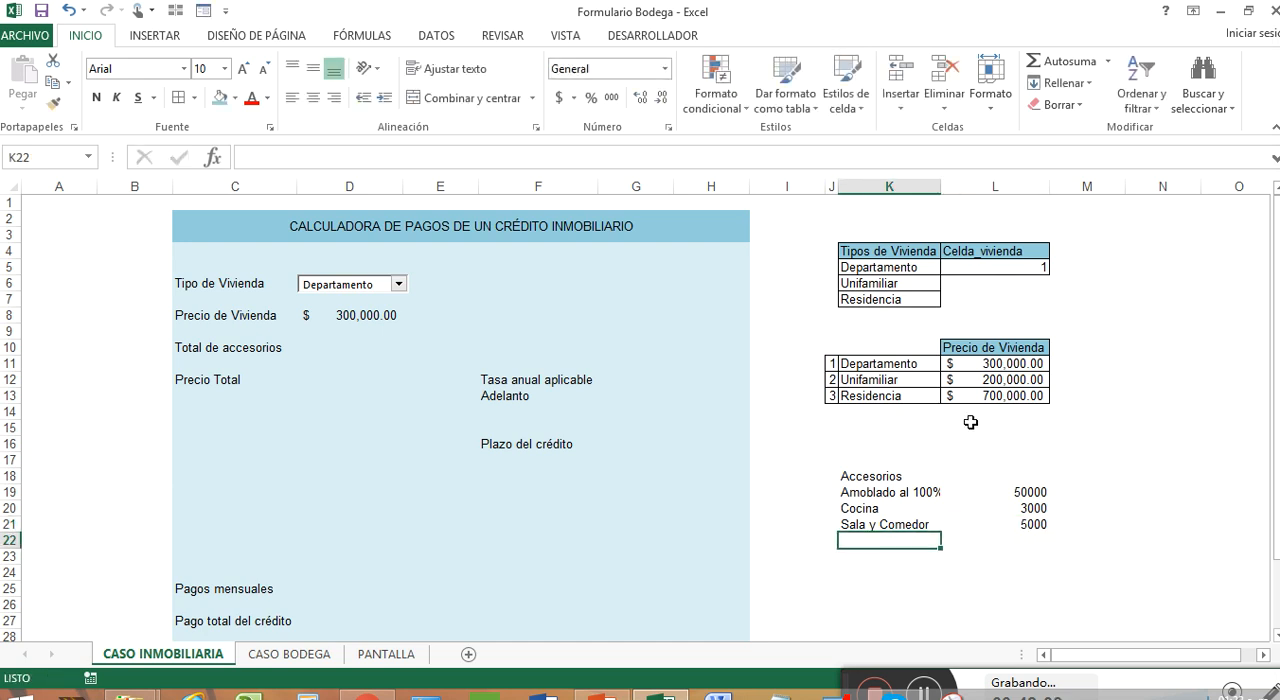
Copy the accounting format and borders of L11 onto the accessory prices in L19:L21, and widen column K slightly
left_click(988, 365)
right_click(990, 366)
left_click(1205, 275)
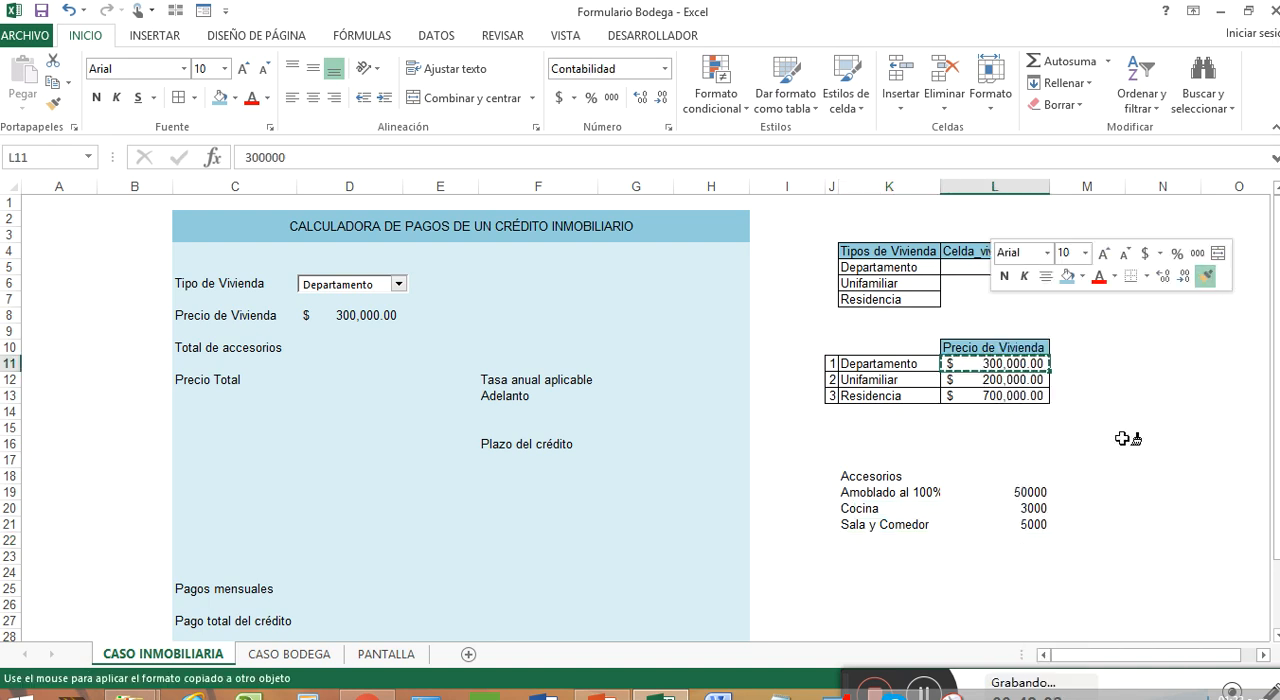
mouse_move(1029, 493)
left_mouse_down()
mouse_move(1030, 535)
mouse_move(1030, 522)
left_mouse_up()
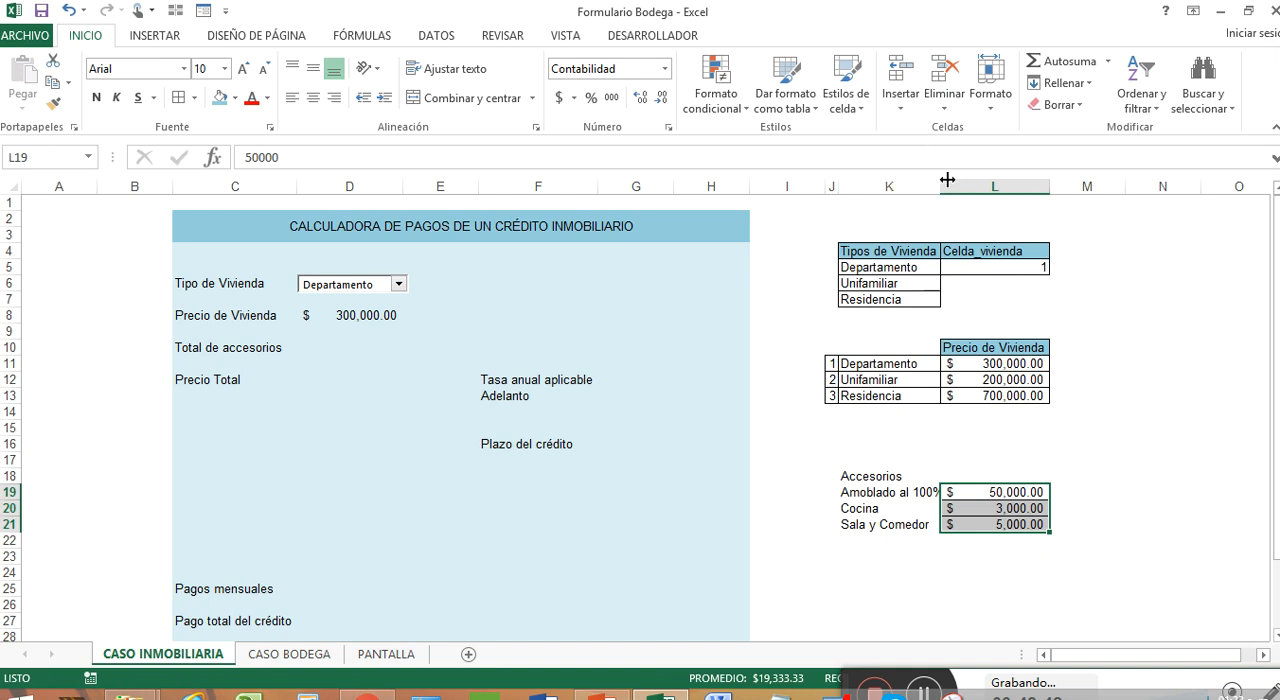
left_click_drag(940, 186, 948, 186)
Middle-align the accessories table vertically, then left-align K18:K21 and add borders around those cells
left_click_drag(908, 474, 966, 521)
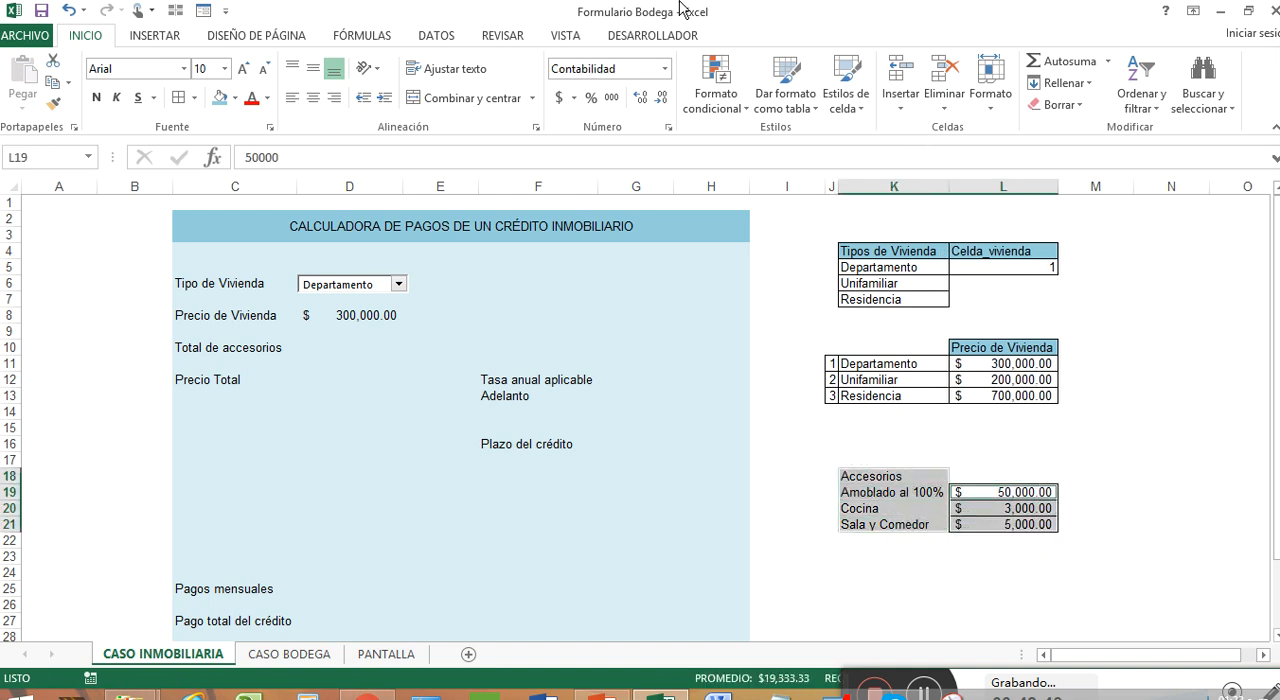
left_click(313, 68)
left_click(313, 97)
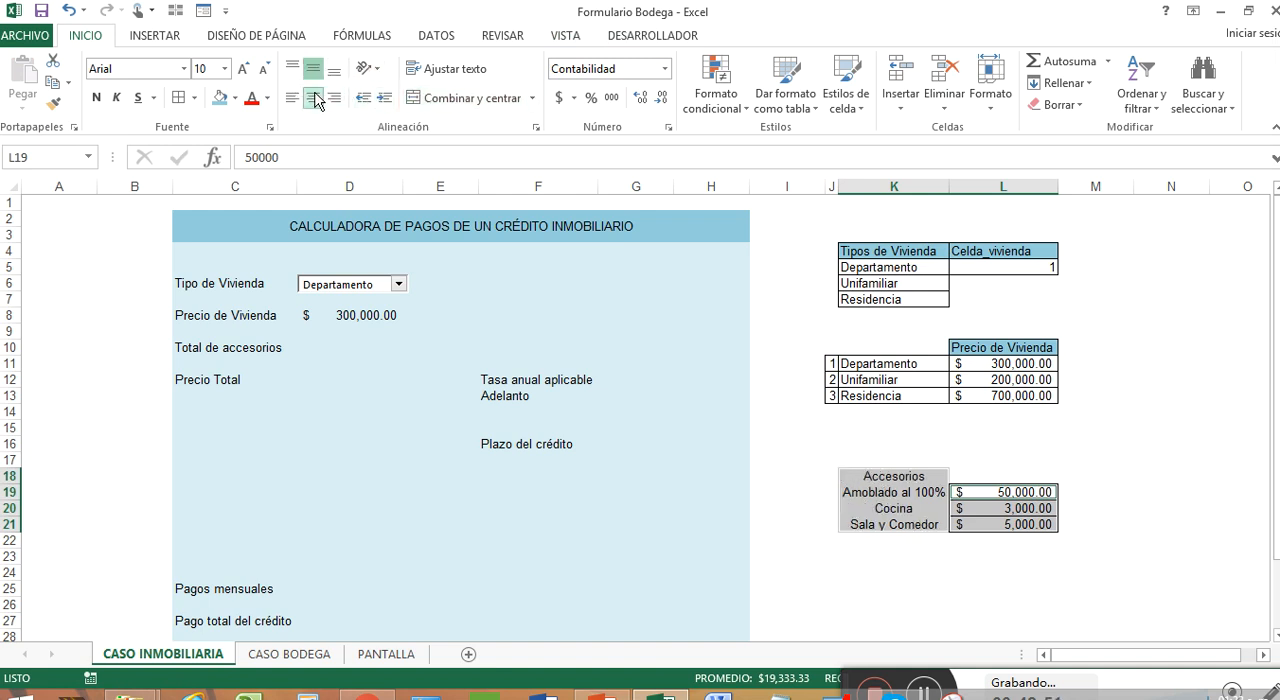
left_click(978, 492)
left_click_drag(892, 475, 893, 522)
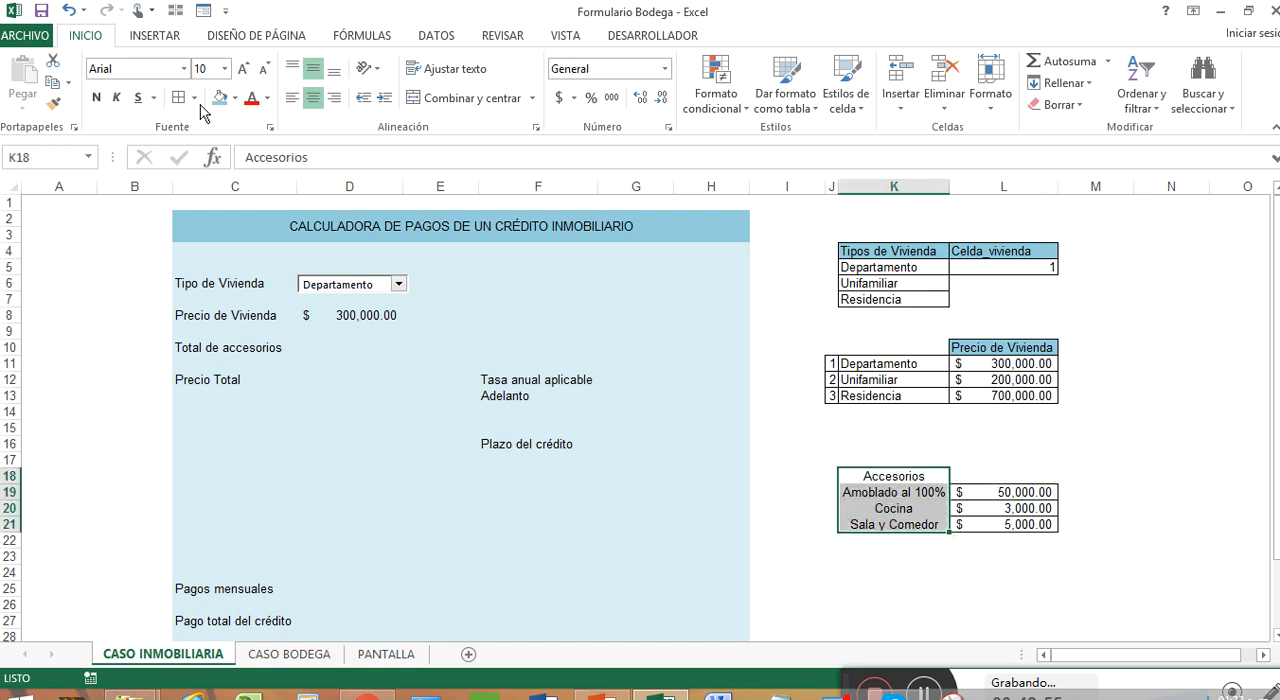
left_click(292, 97)
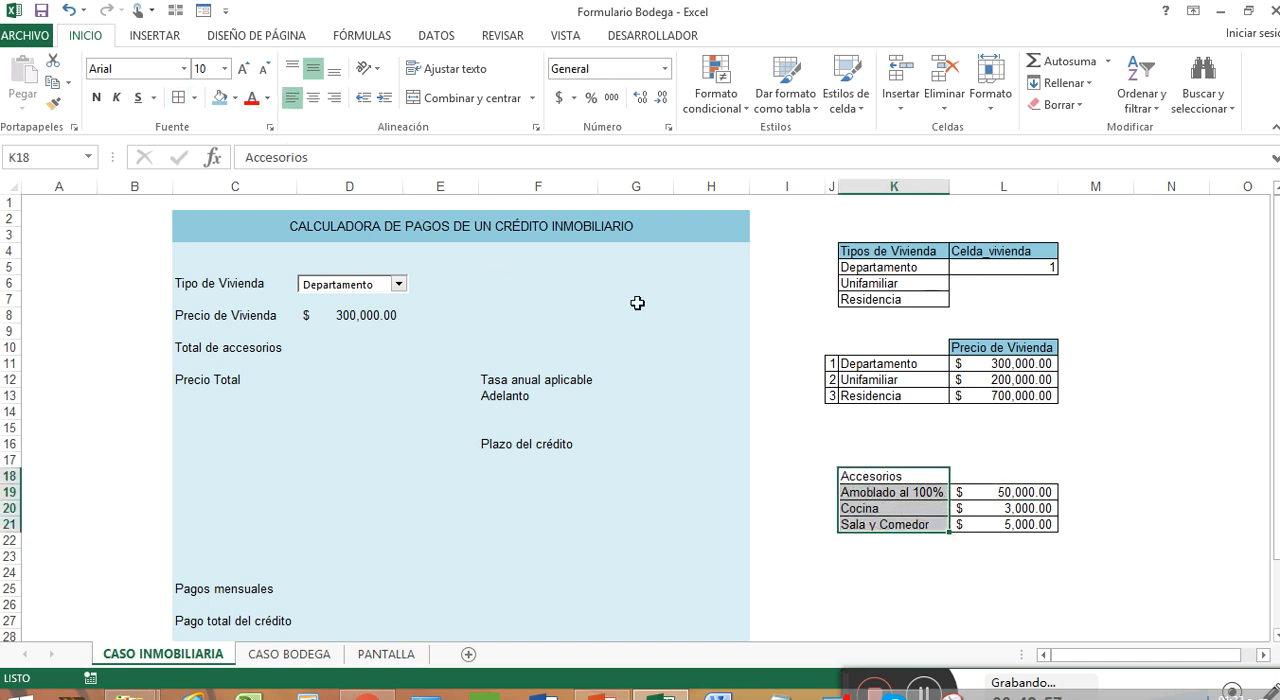
Copy the blue header format of L10 onto the Accesorios heading in K18 and center its text
left_click(972, 347)
right_click(972, 347)
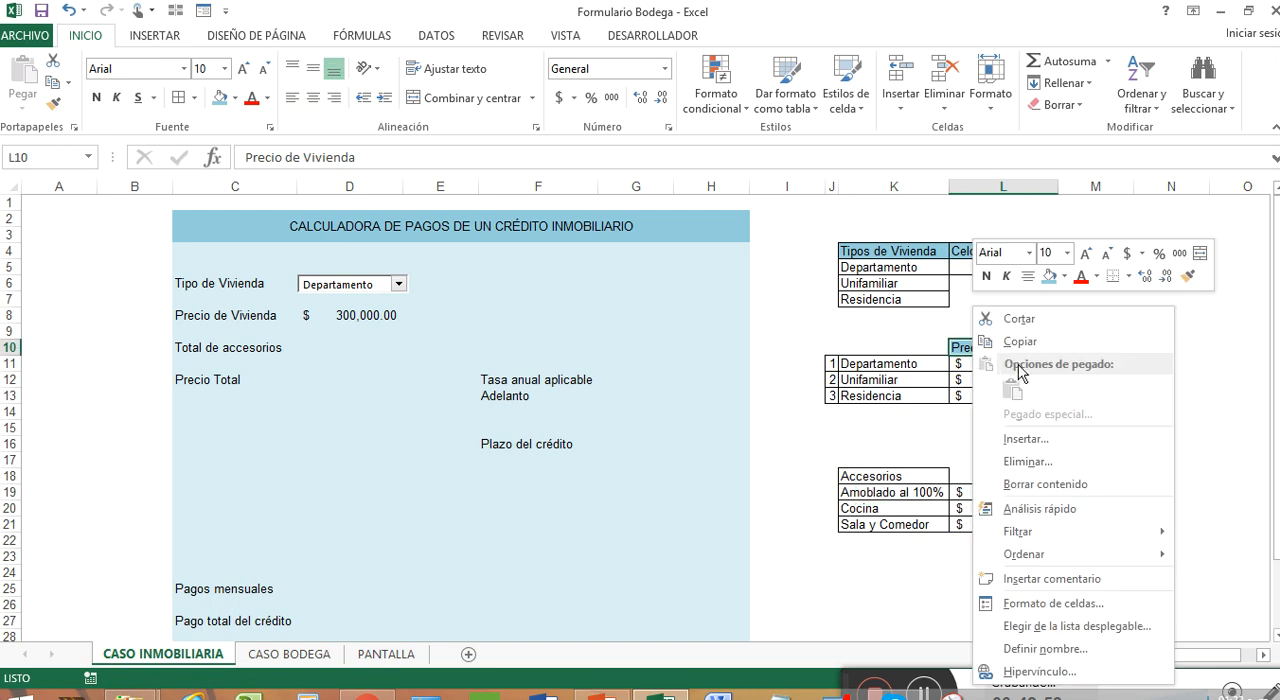
left_click(1186, 276)
left_click(925, 476)
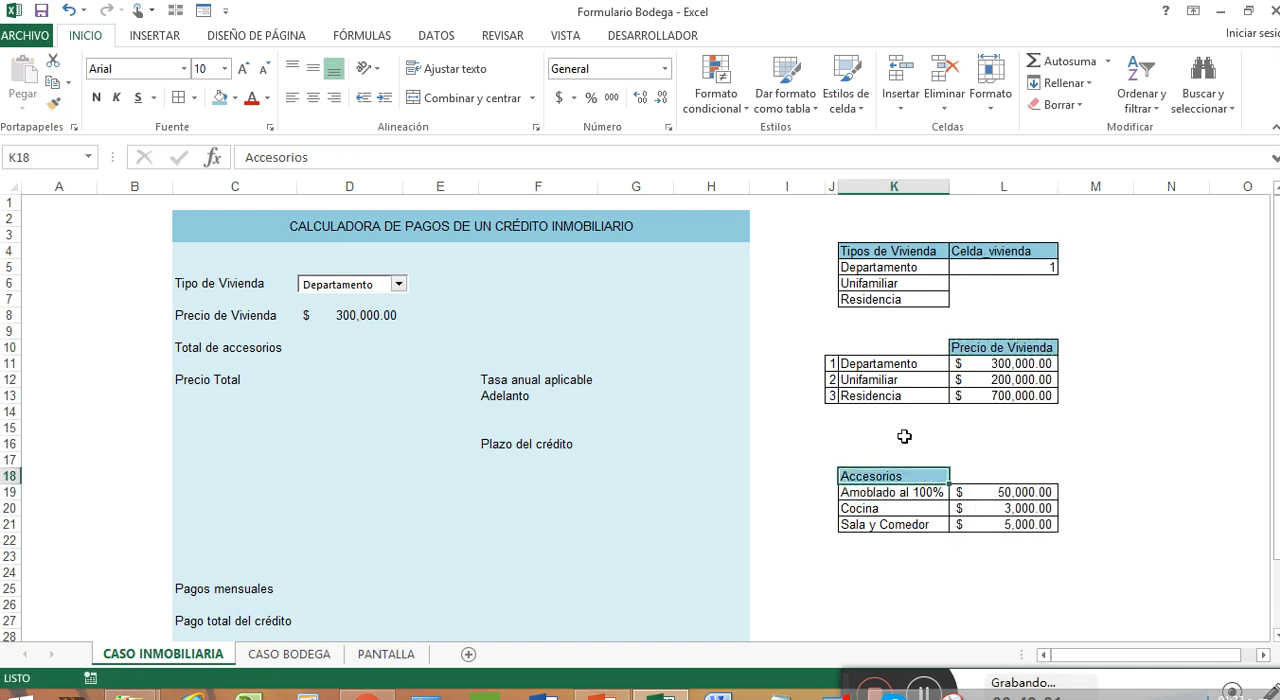
left_click(313, 97)
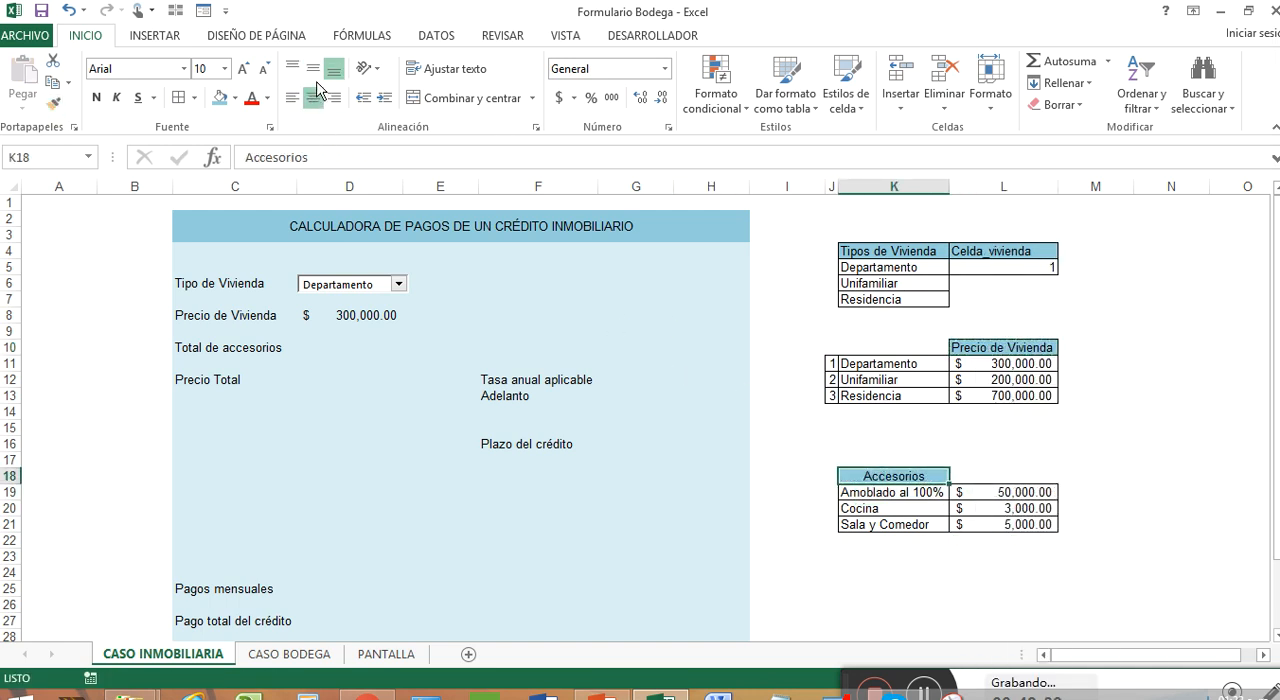
left_click(1037, 462)
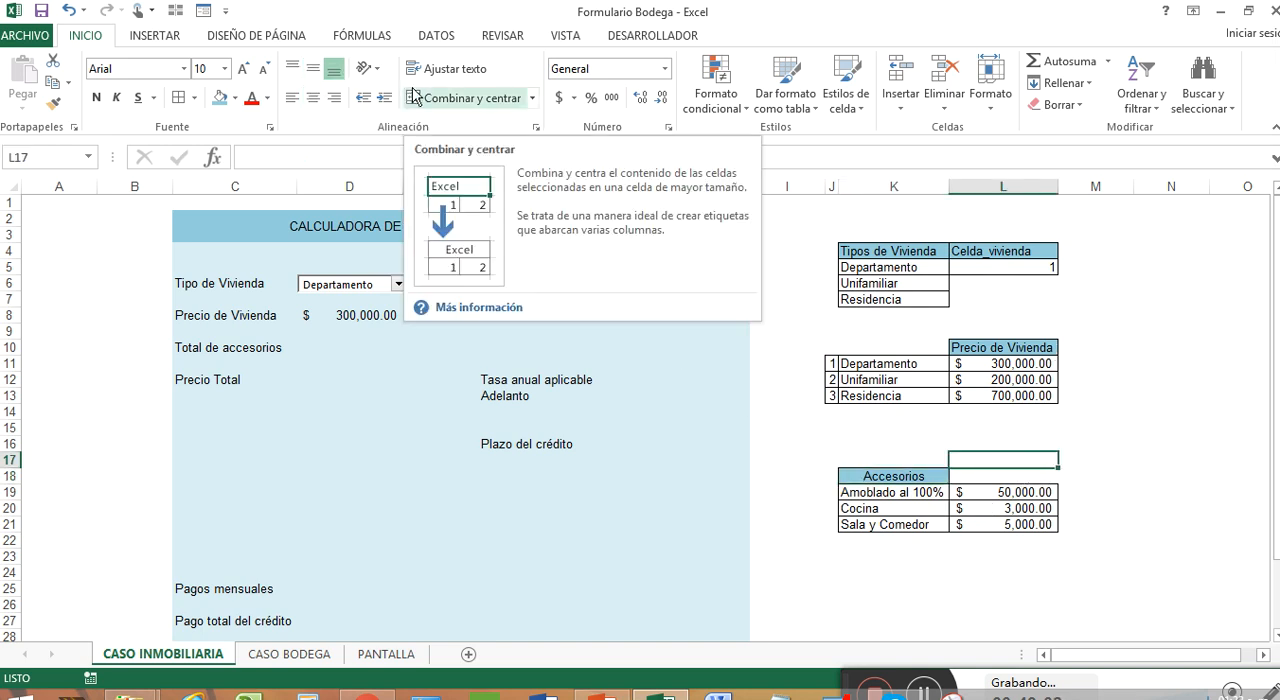
Replace the first accessory in K19 with Lavandería and set its price in L19 to 1000
left_click(627, 36)
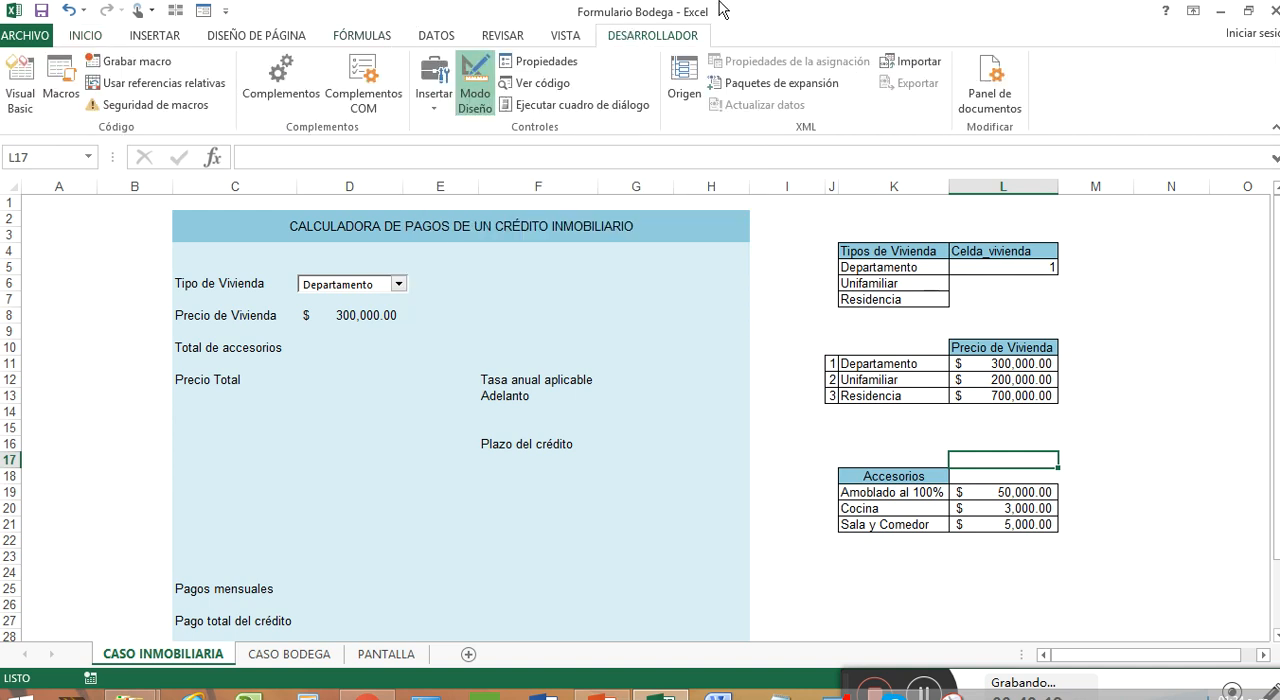
left_click(898, 493)
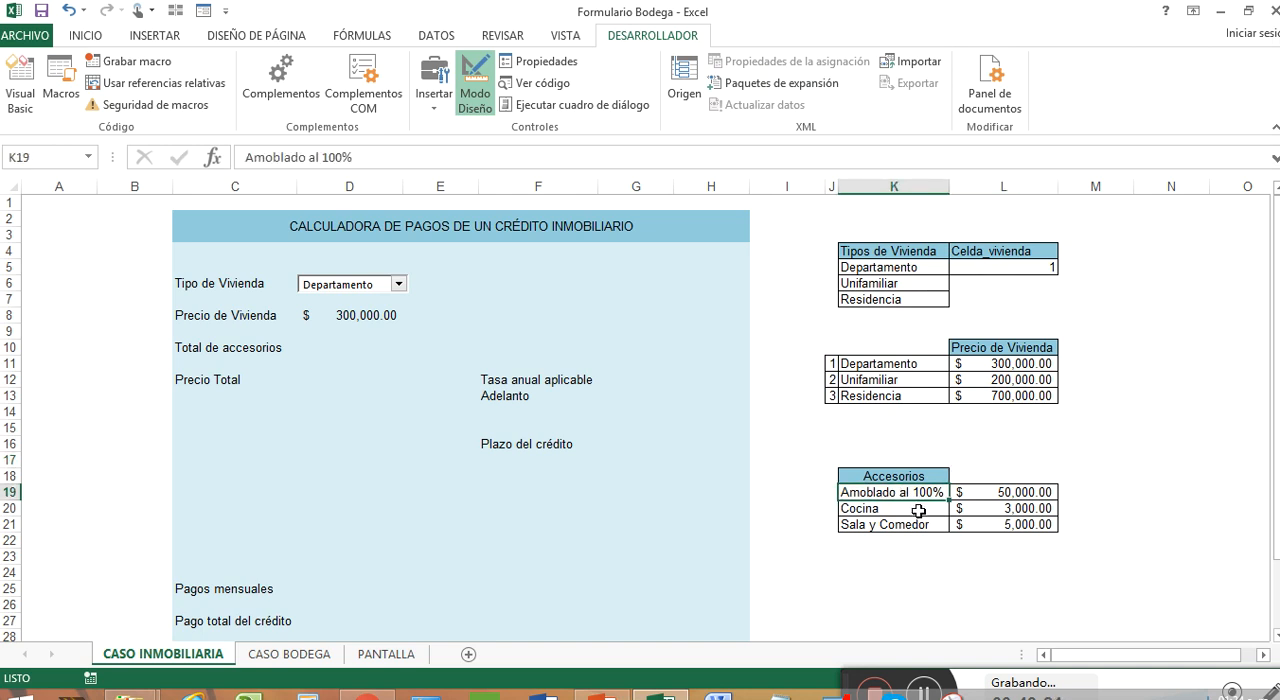
left_click(918, 511)
left_click(921, 527)
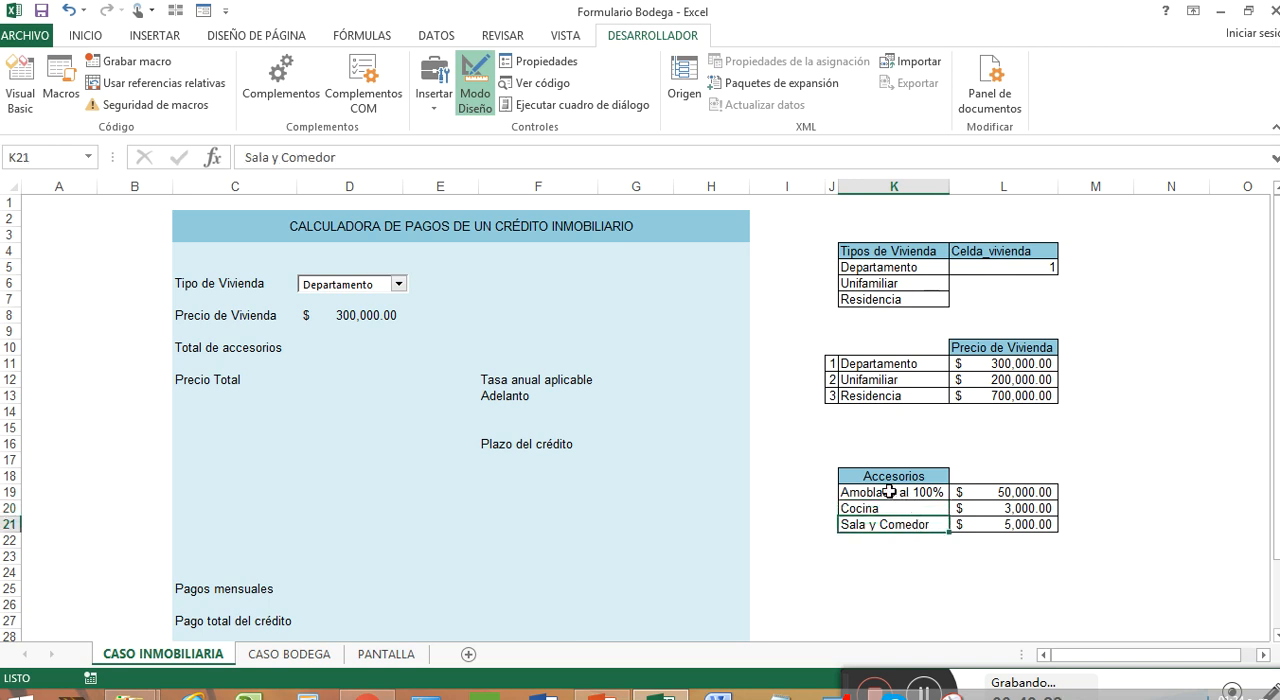
left_click(891, 492)
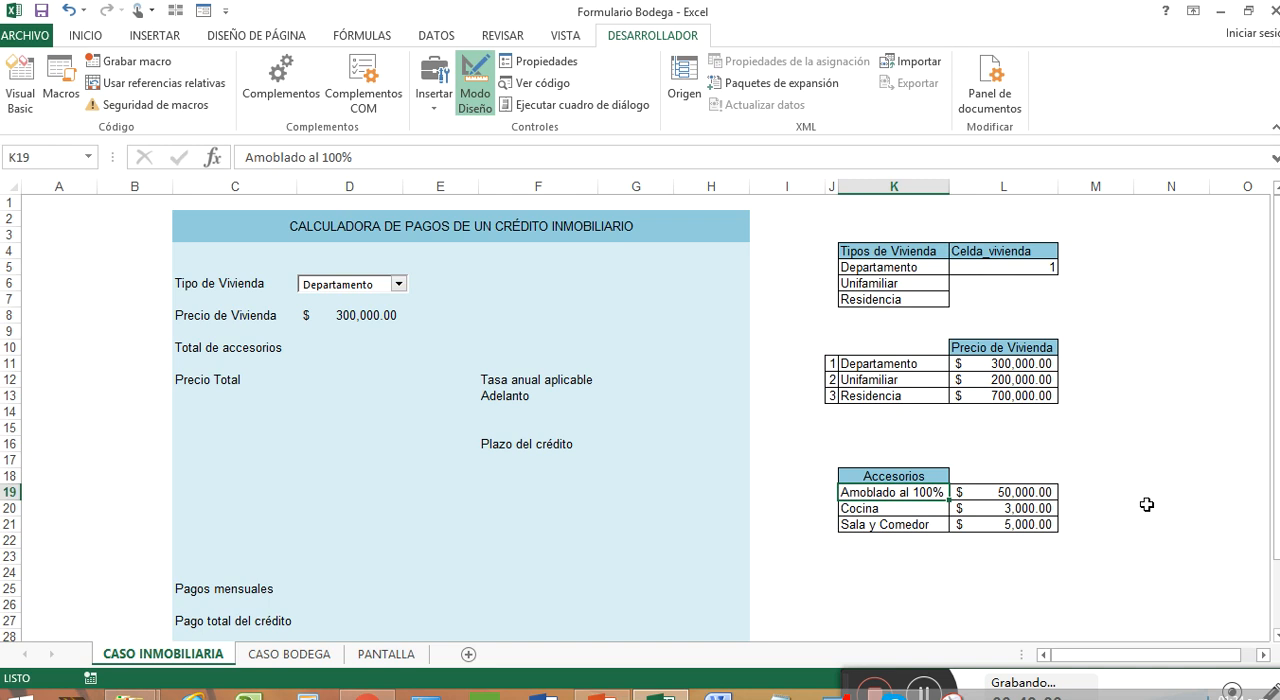
type("Lavandería")
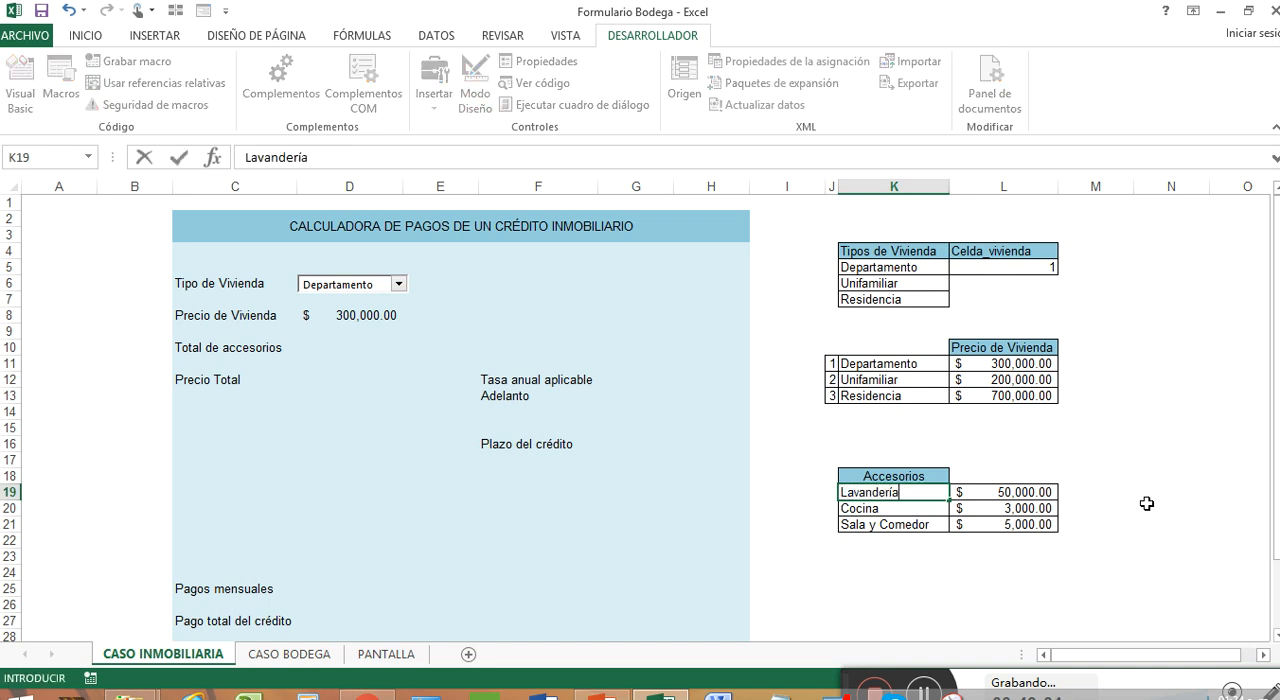
left_click(944, 524)
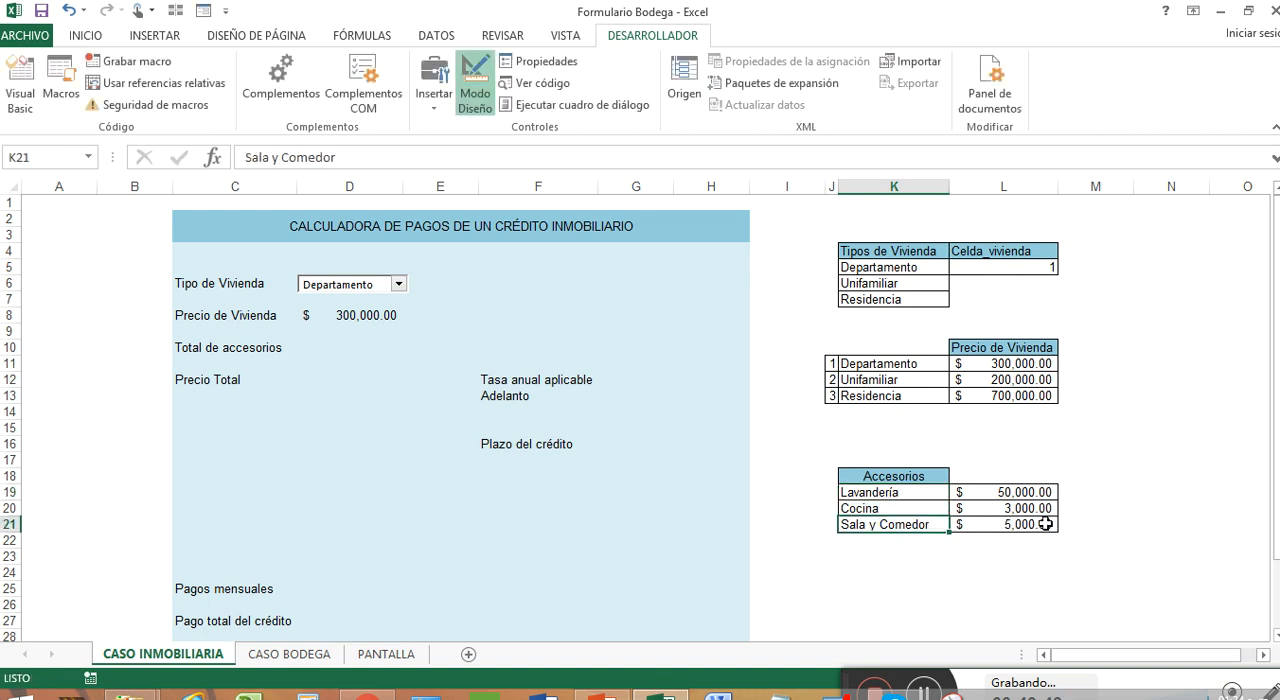
mouse_move(1041, 492)
left_mouse_down()
mouse_move(1043, 524)
mouse_move(1041, 488)
left_mouse_up()
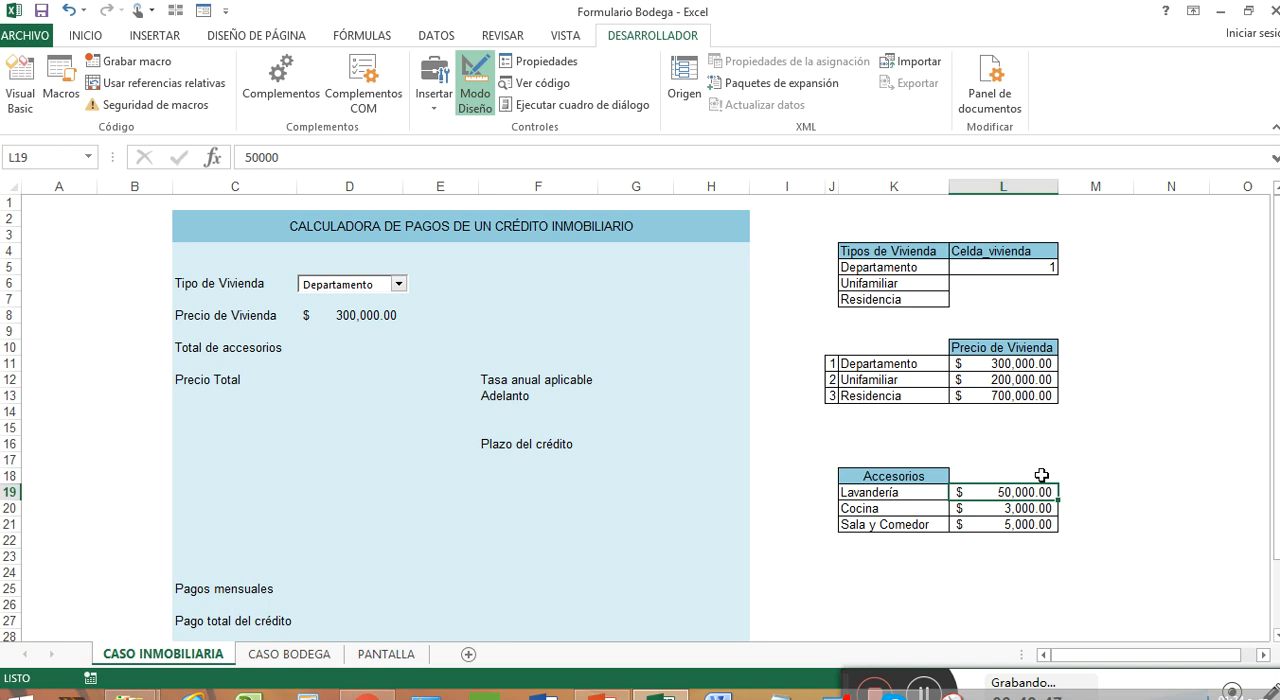
type("1000")
key("Return")
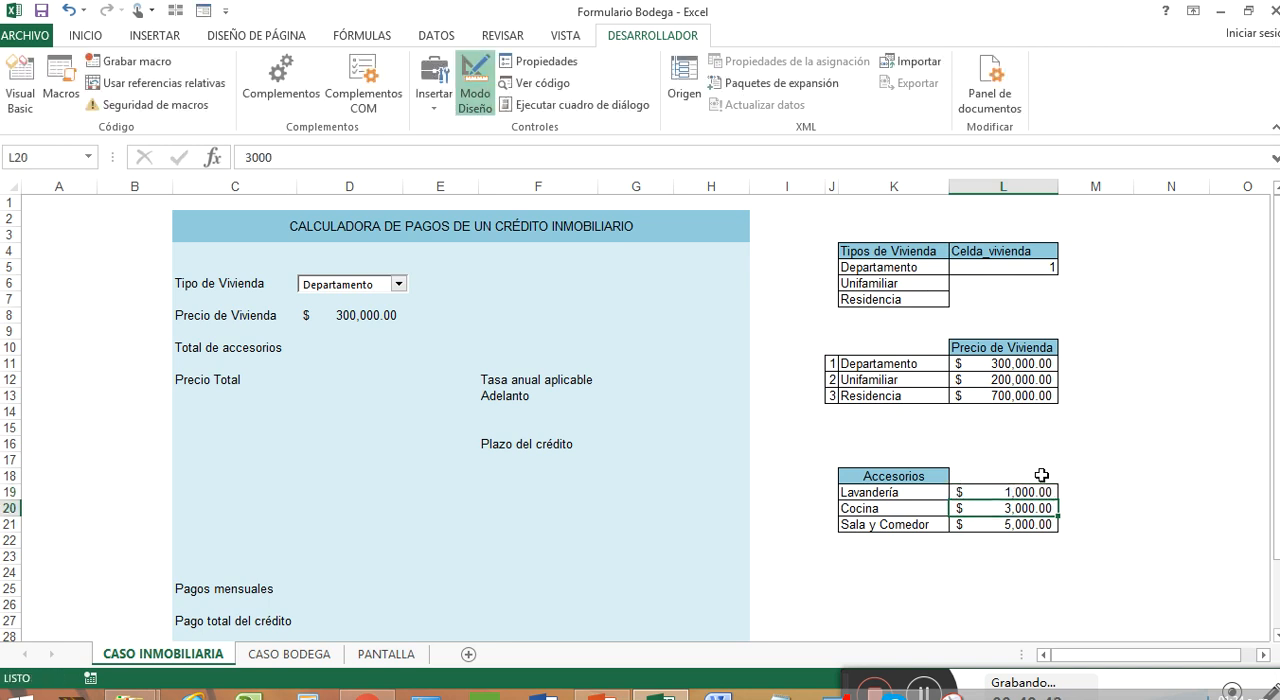
Draw a group box form control over about F4:H10, above the Tasa anual aplicable label
left_click(635, 284)
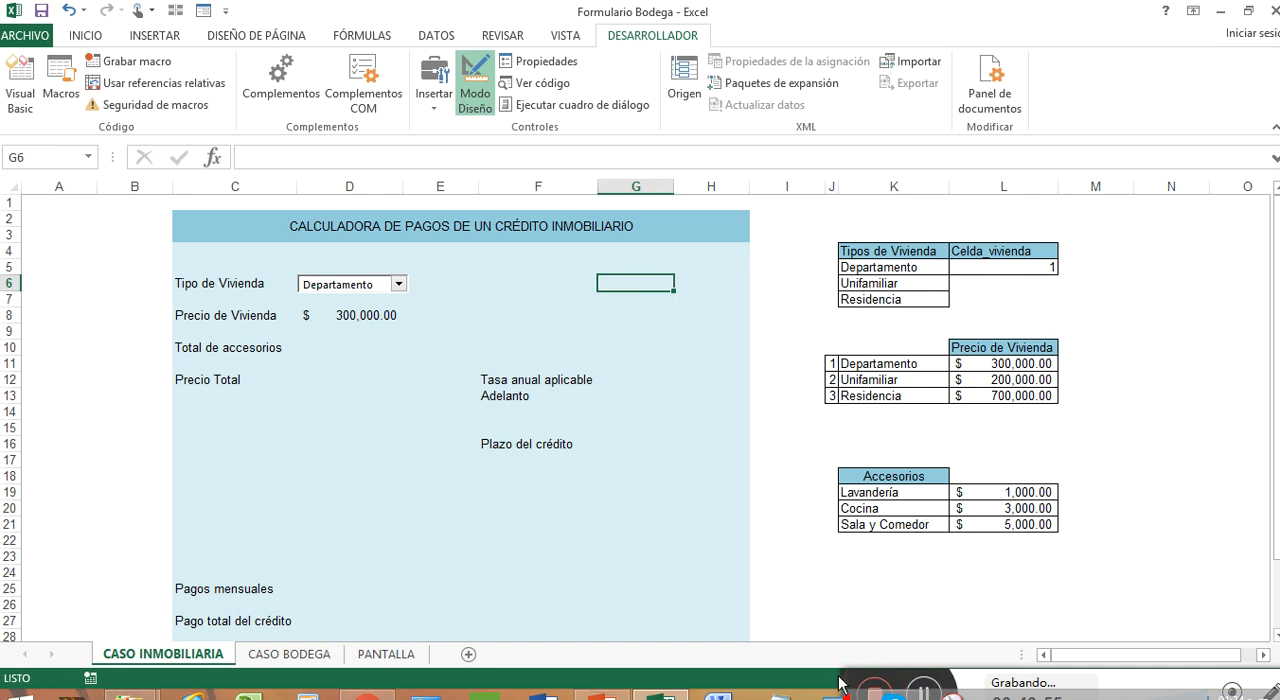
left_click_drag(846, 677, 840, 654)
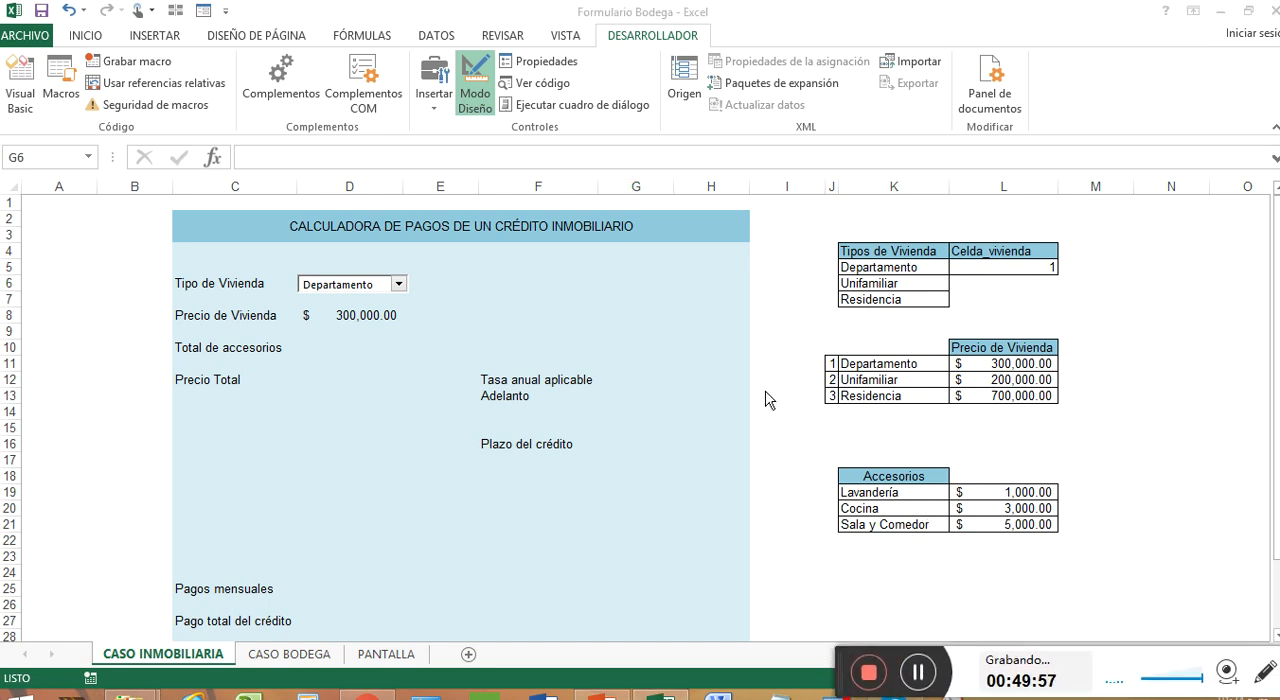
left_click(436, 104)
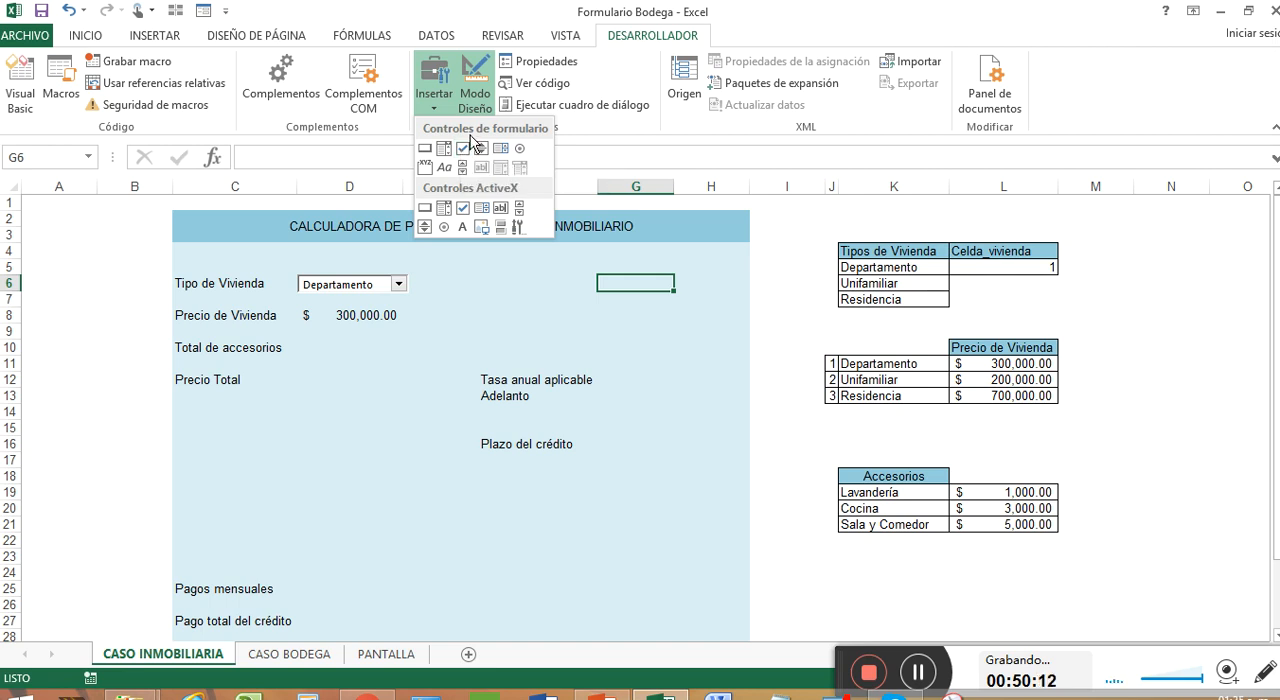
left_click(425, 167)
mouse_move(496, 252)
left_mouse_down()
mouse_move(529, 314)
mouse_move(660, 363)
mouse_move(711, 365)
mouse_move(655, 364)
left_mouse_up()
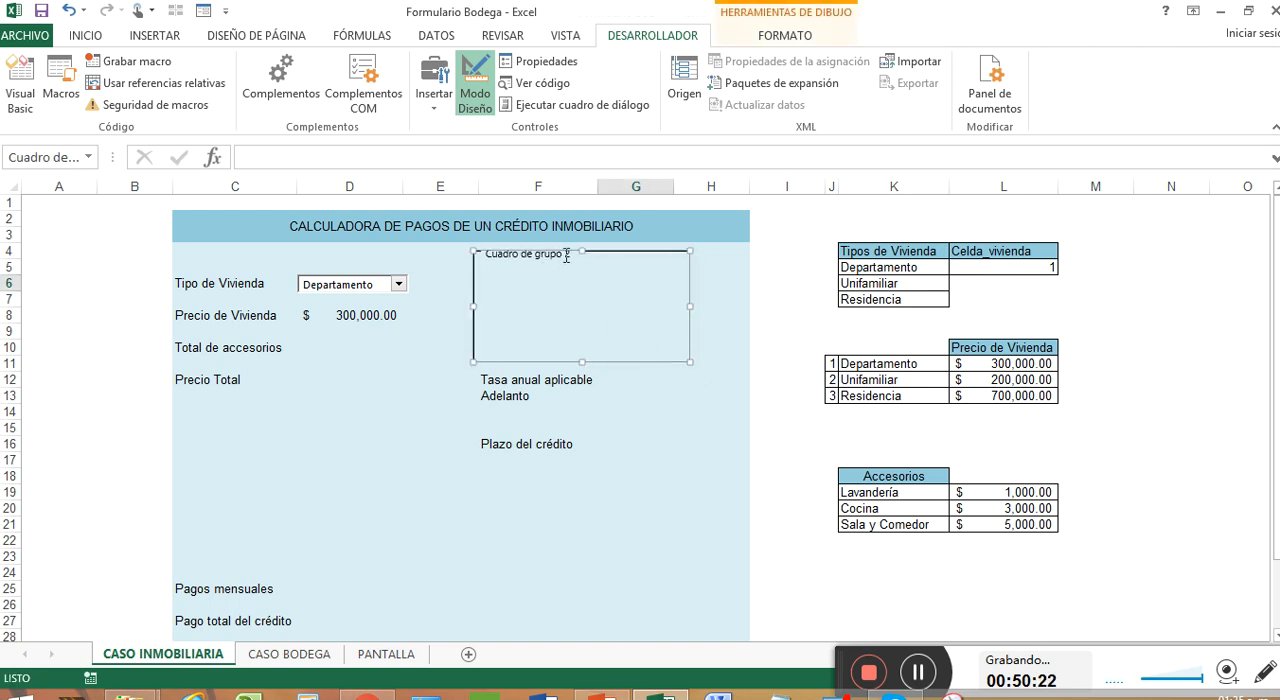
Replace the group box's default caption with Accesorios and select the new caption text
left_click(568, 256)
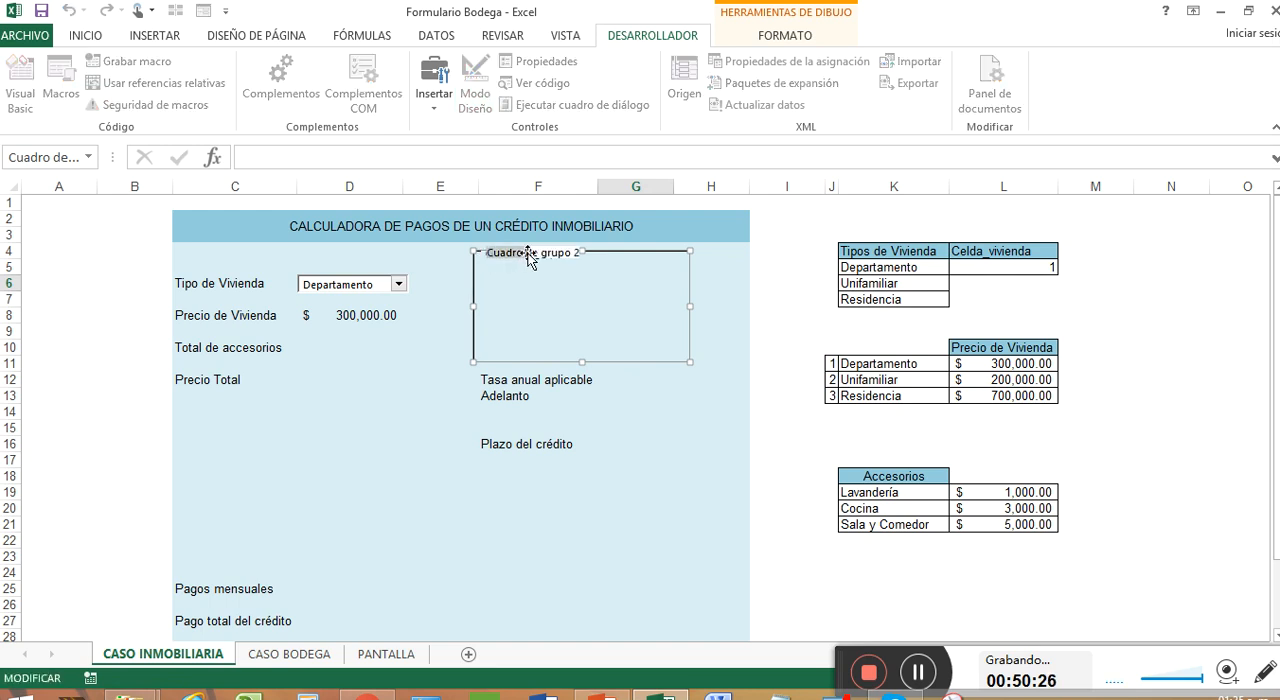
key("Delete")
key("Delete")
key("Delete")
key("Delete")
key("Delete")
key("Delete")
key("Delete")
key("Delete")
key("Delete")
key("Delete")
key("Delete")
key("Delete")
key("Delete")
key("Delete")
key("Delete")
key("Delete")
key("Delete")
type("Accesorio")
left_click_drag(546, 254, 484, 253)
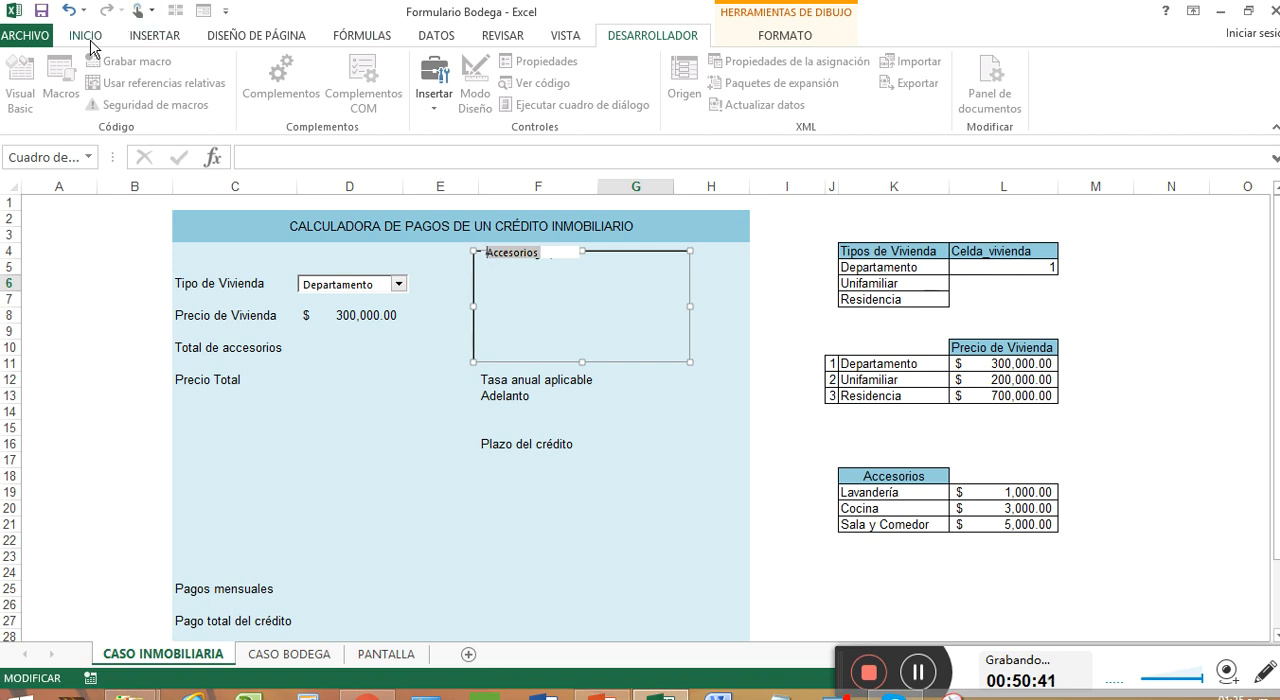
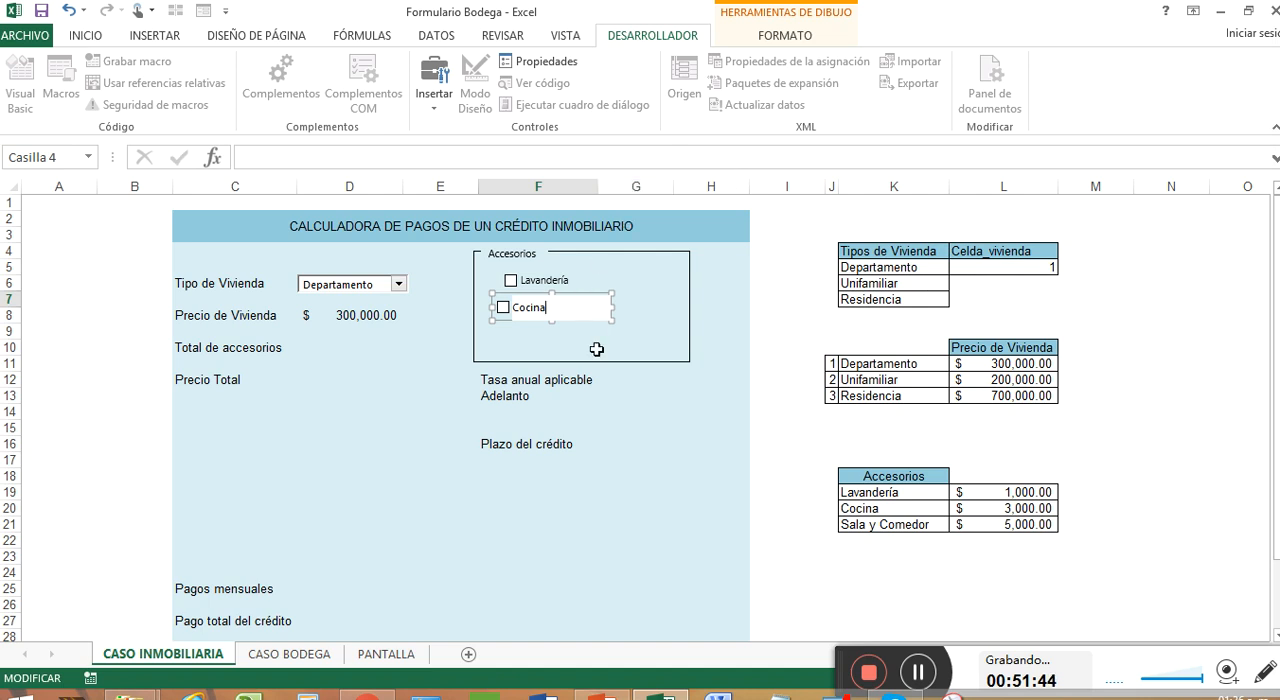
Draw a third check box form control below Cocina inside the Accesorios group box
left_click(590, 347)
left_click(436, 100)
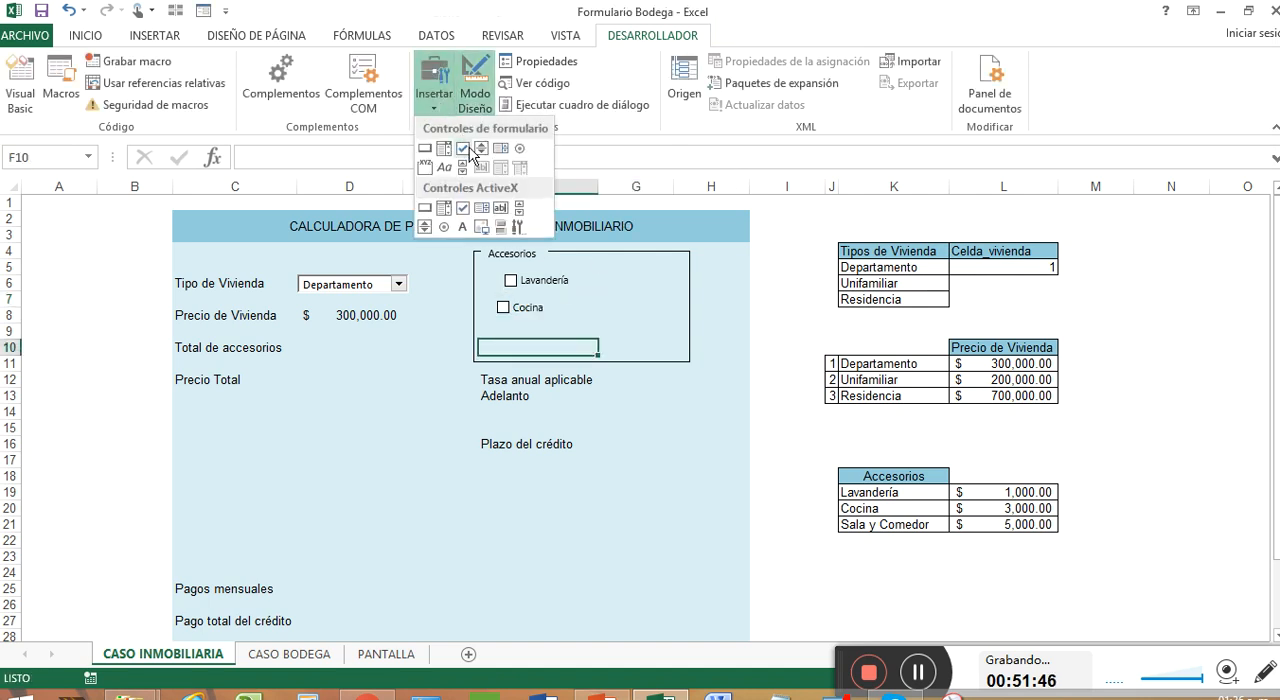
left_click(464, 149)
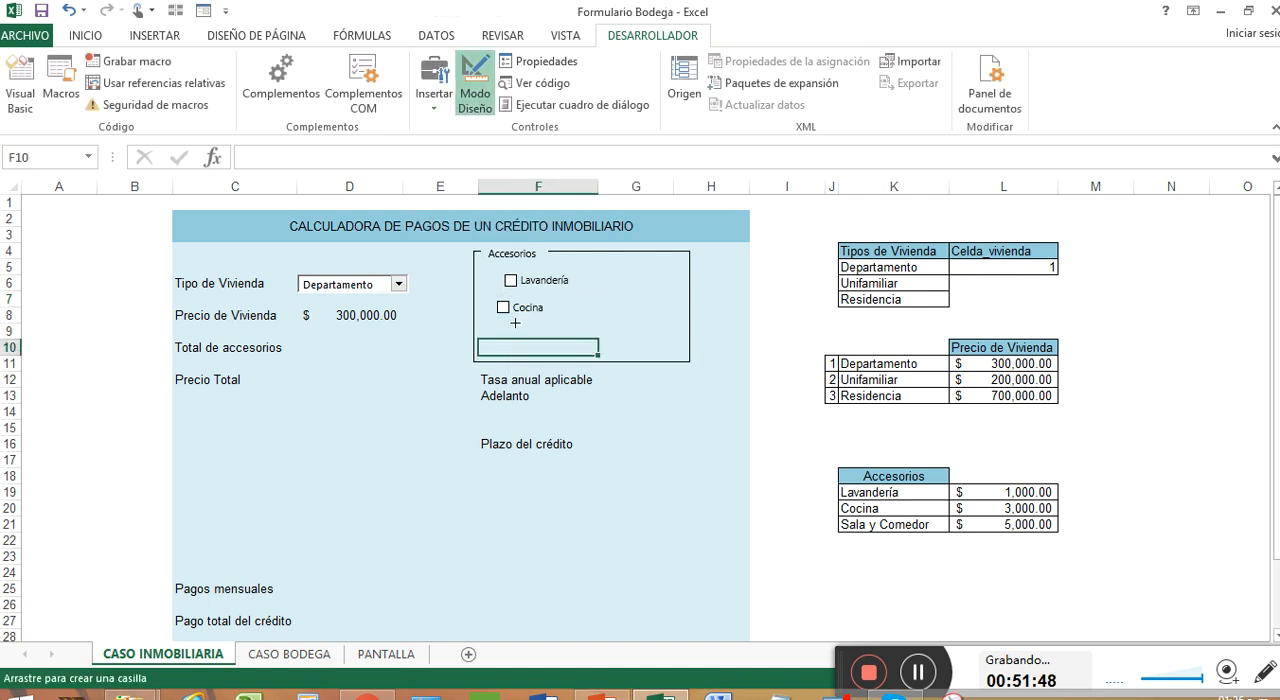
left_click_drag(514, 323, 607, 345)
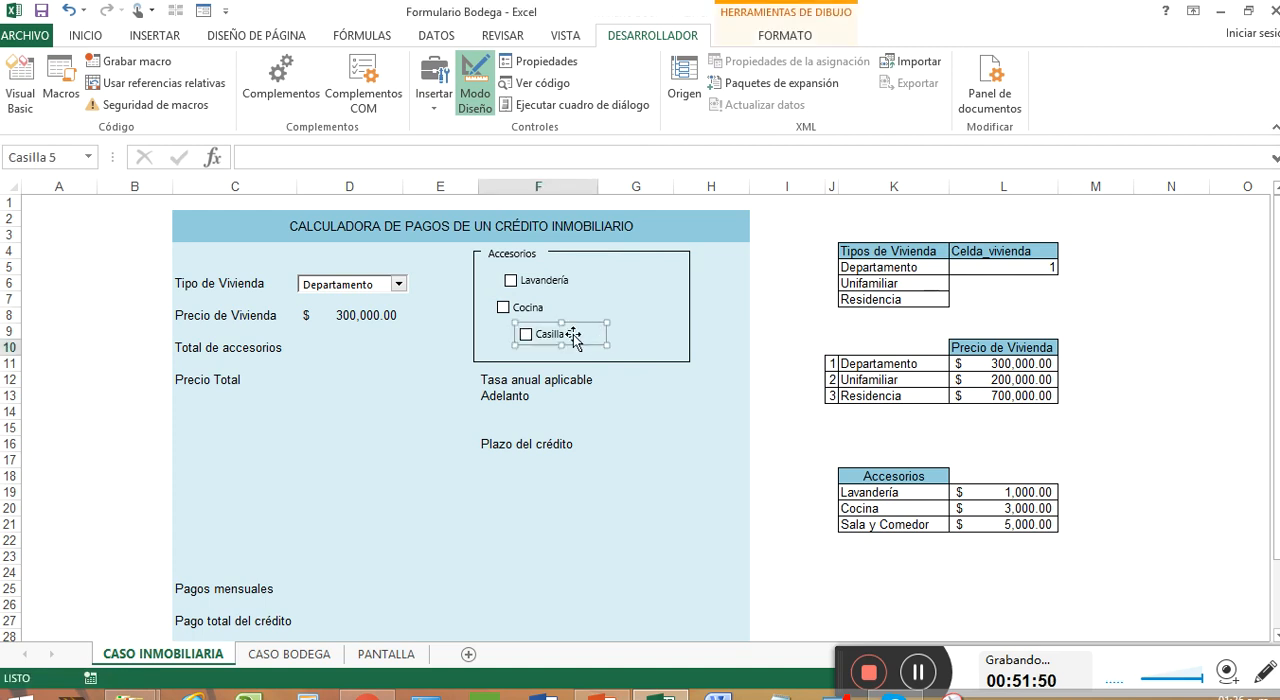
Replace the new check box's caption with Sala y Comedor and widen the control to fit the text
left_click(571, 335)
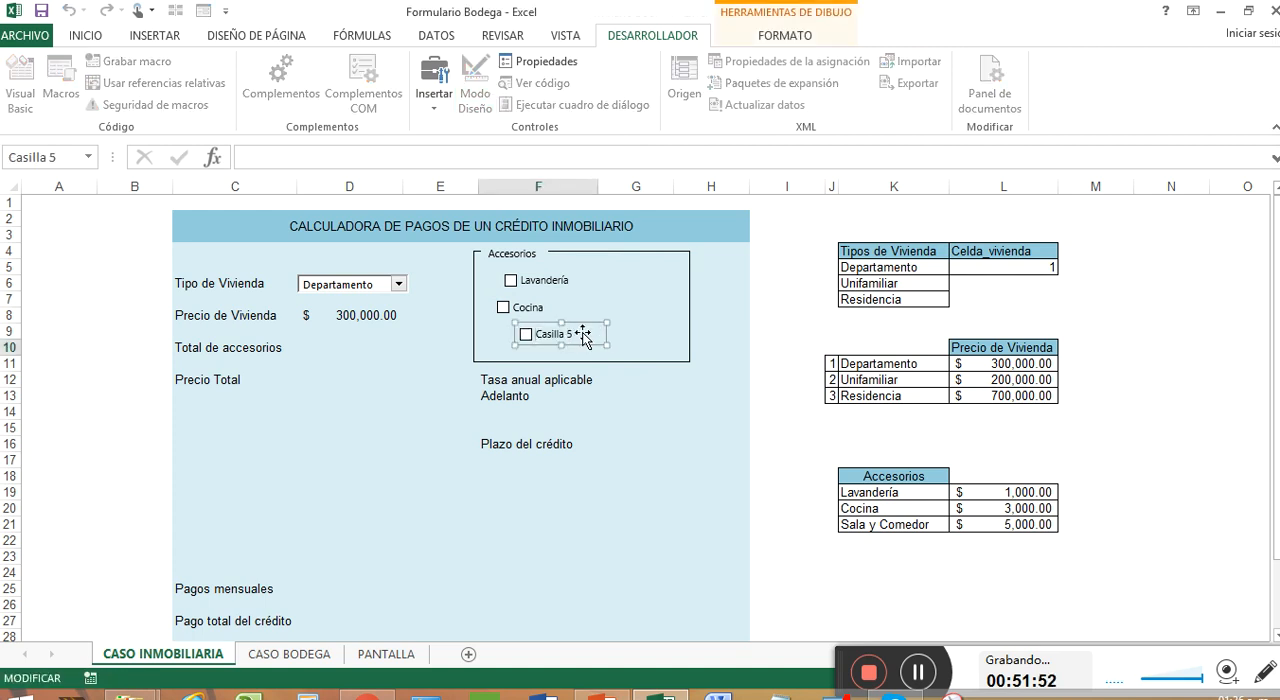
key("Delete")
key("Delete")
key("Delete")
key("Delete")
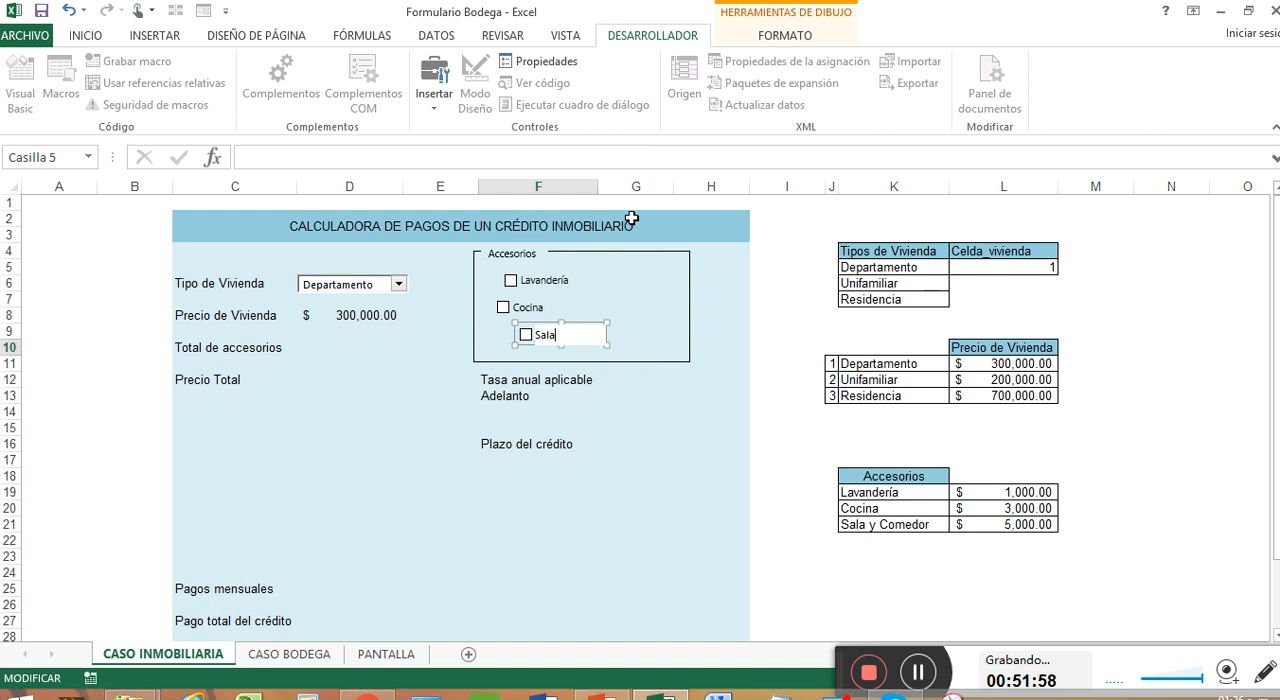
type("Sala y Comedo")
left_click(607, 343)
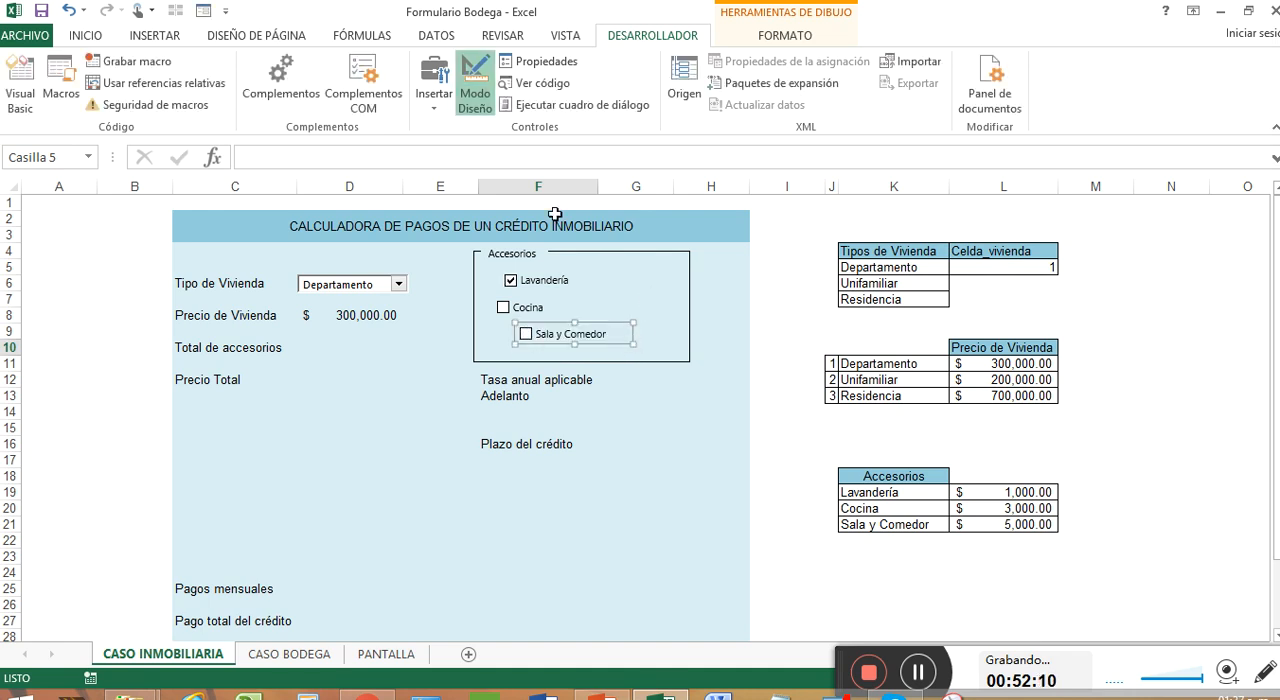
left_click(636, 297)
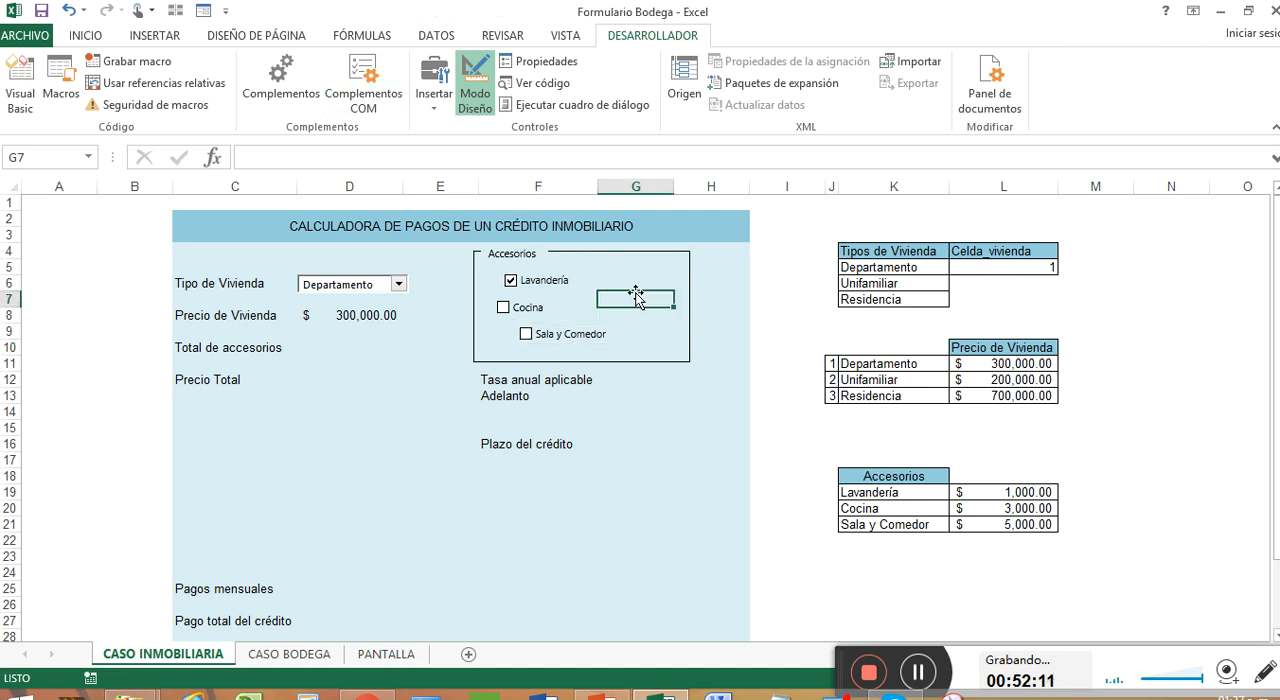
Link the unchecked Lavandería check box to cell M19 and give it 3D shading
left_click(527, 285)
right_click(536, 281)
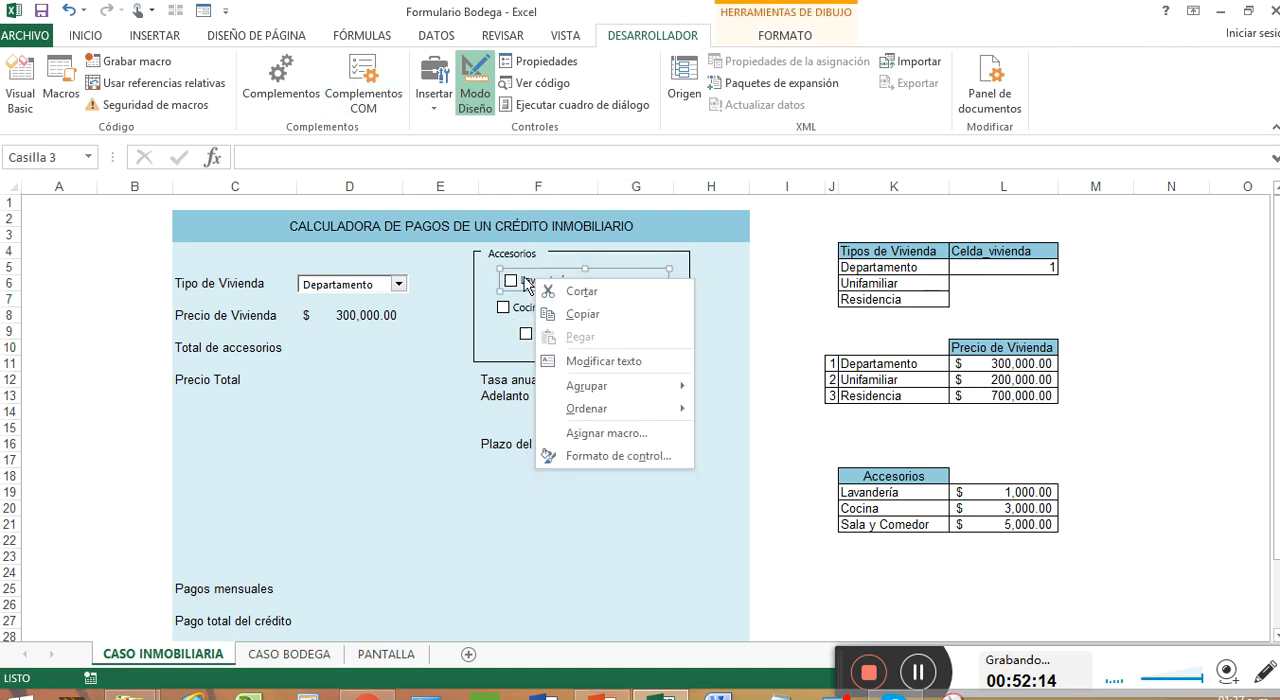
right_click(525, 280)
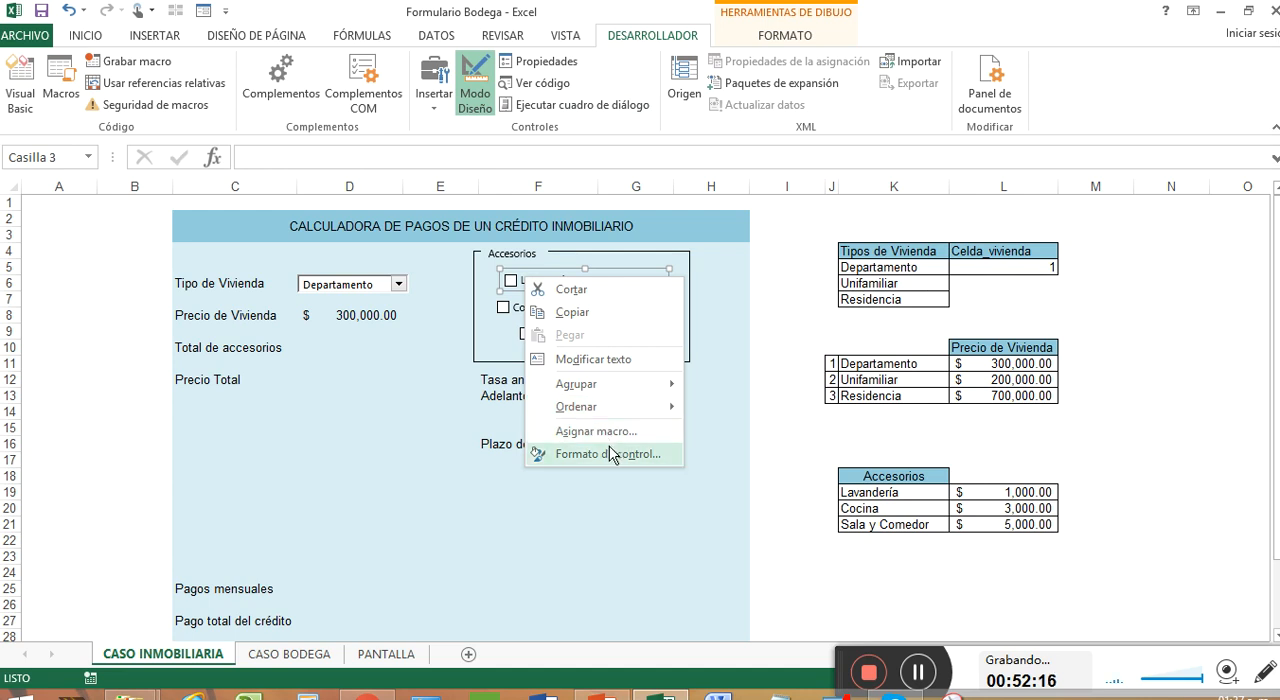
left_click(607, 454)
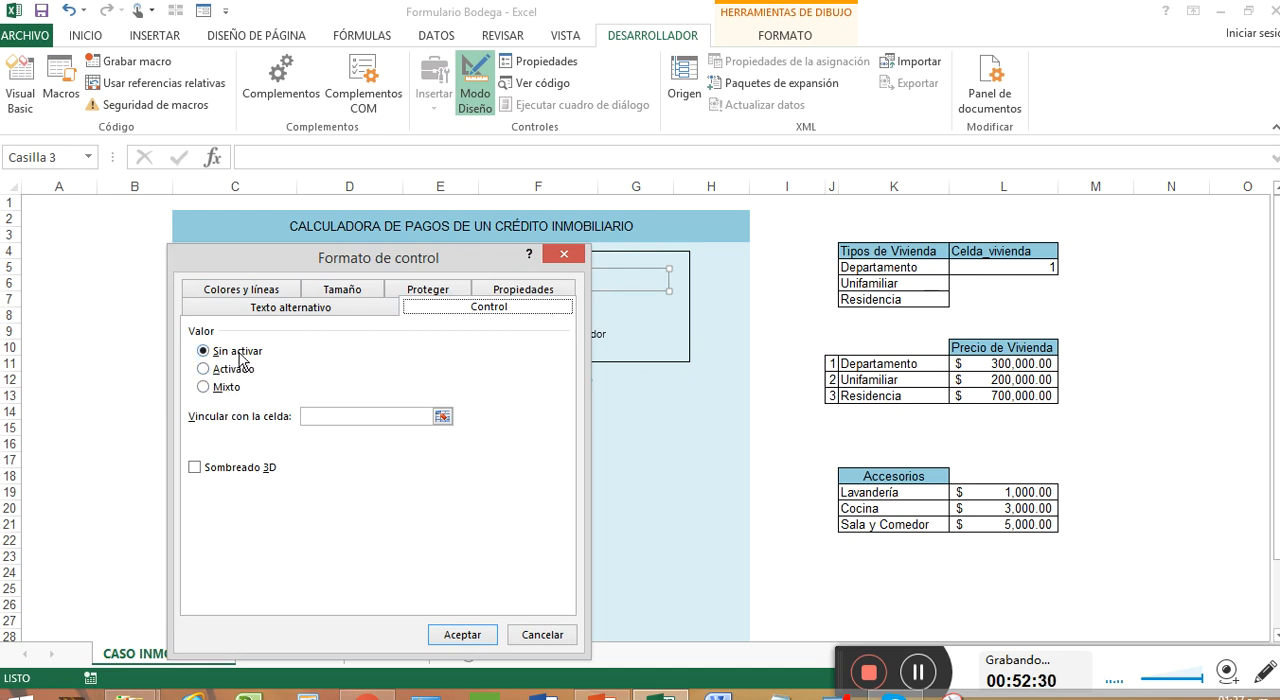
left_click(442, 416)
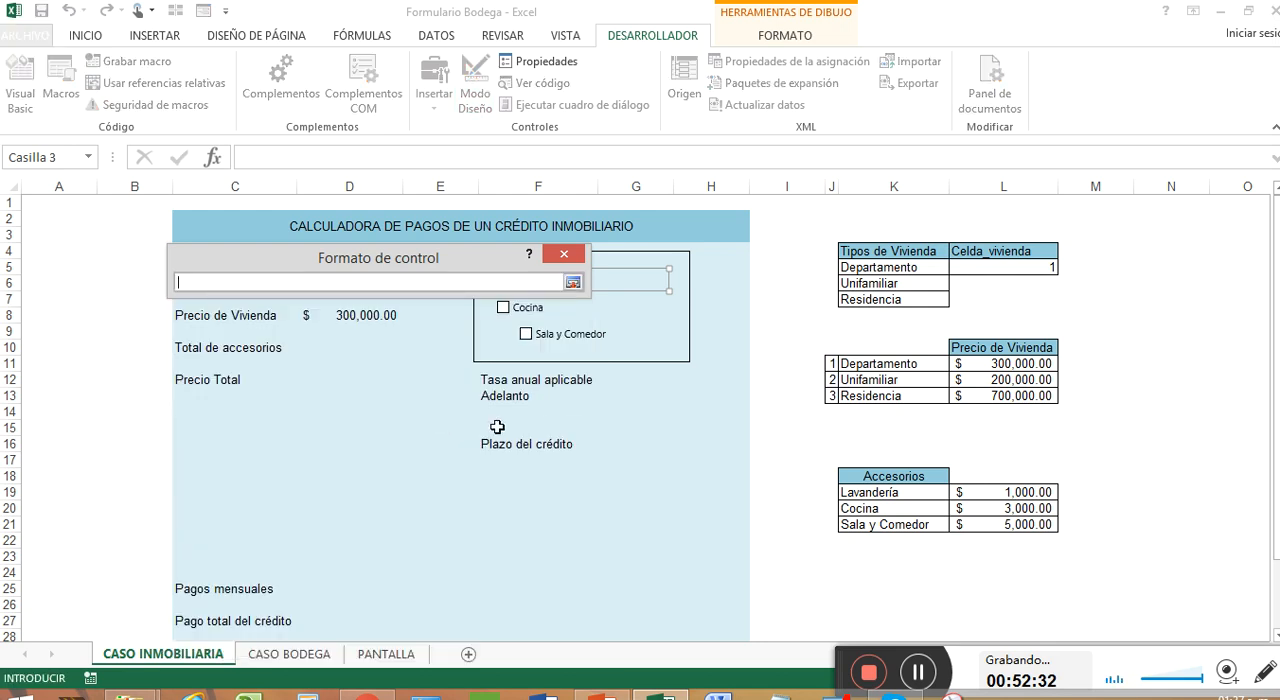
left_click(1075, 490)
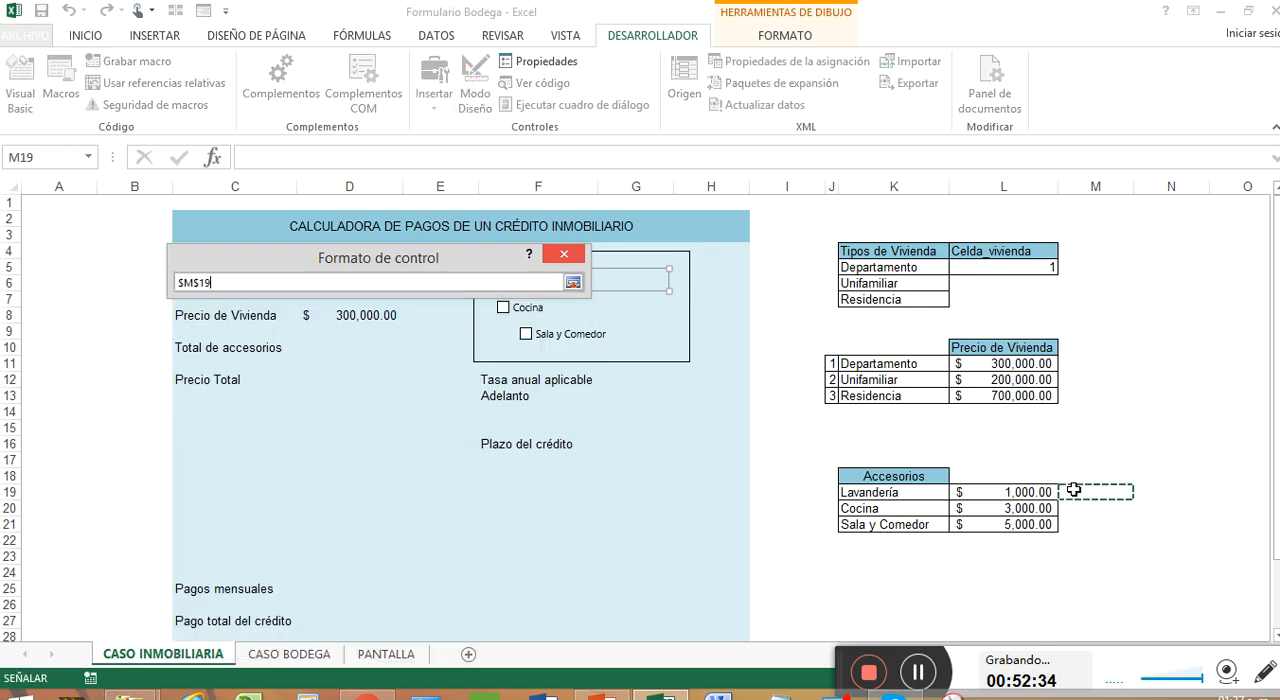
left_click(573, 283)
left_click(196, 470)
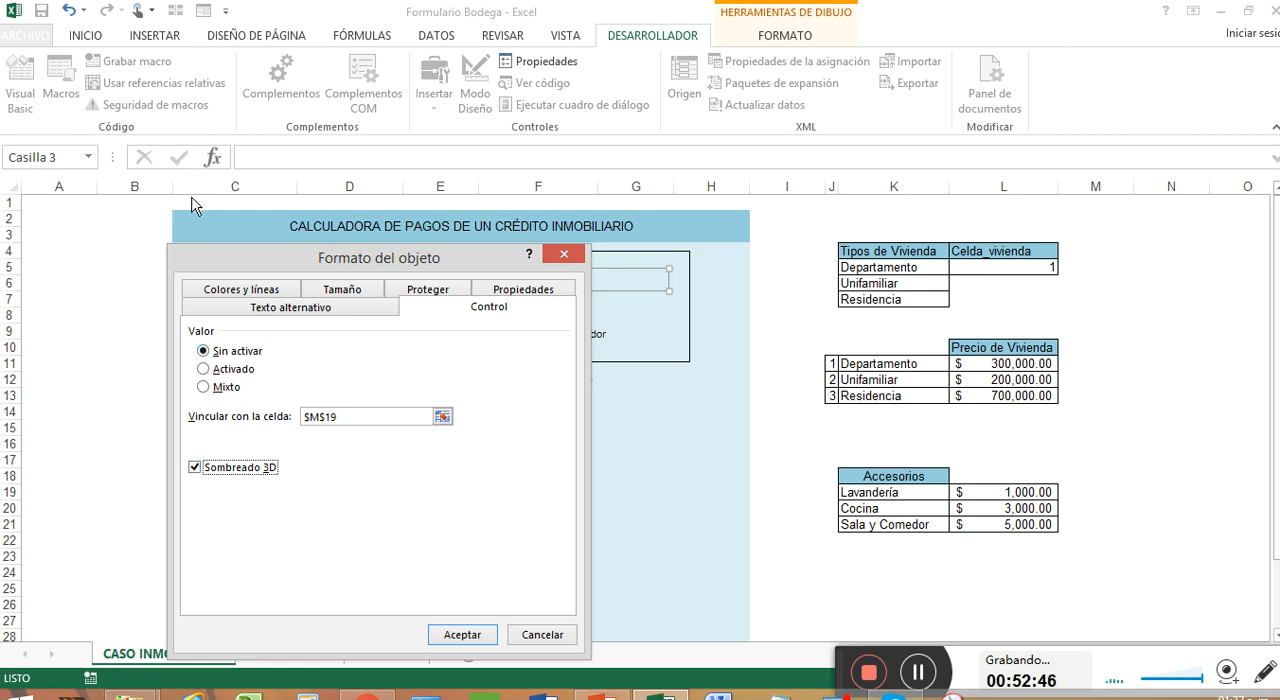
left_click(457, 636)
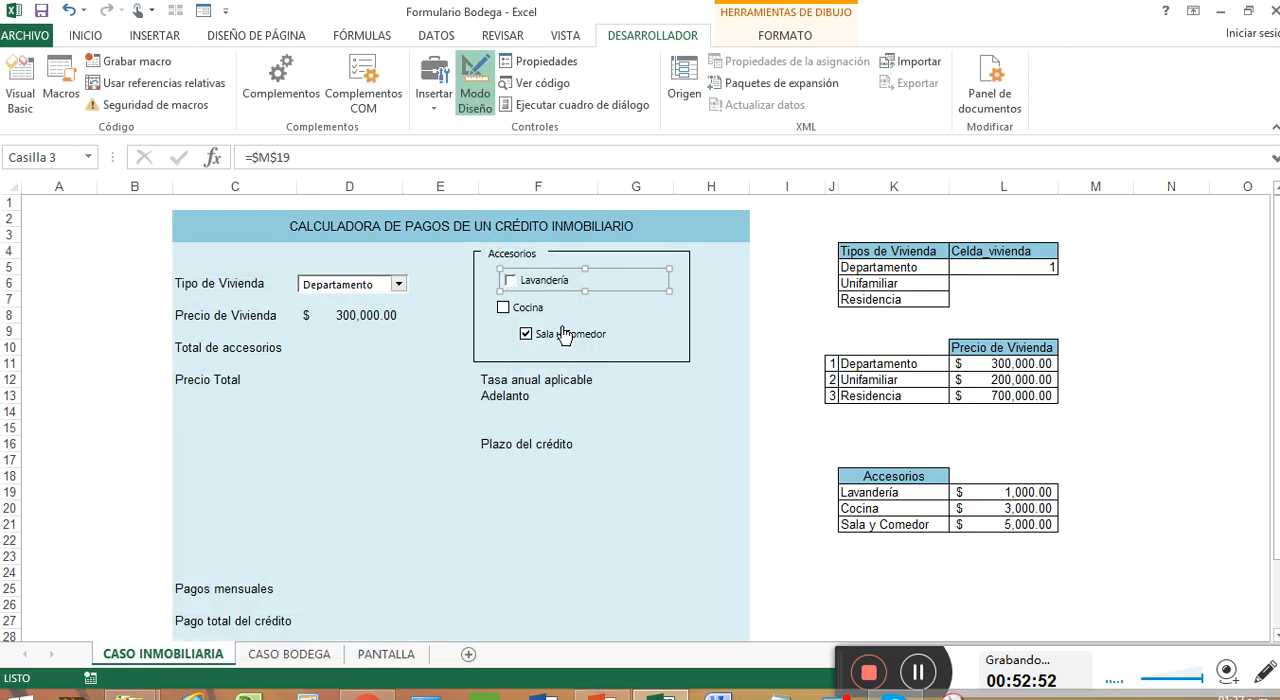
Turn on the Lavandería check box and widen column M to fit the linked value in M19
left_click(608, 302)
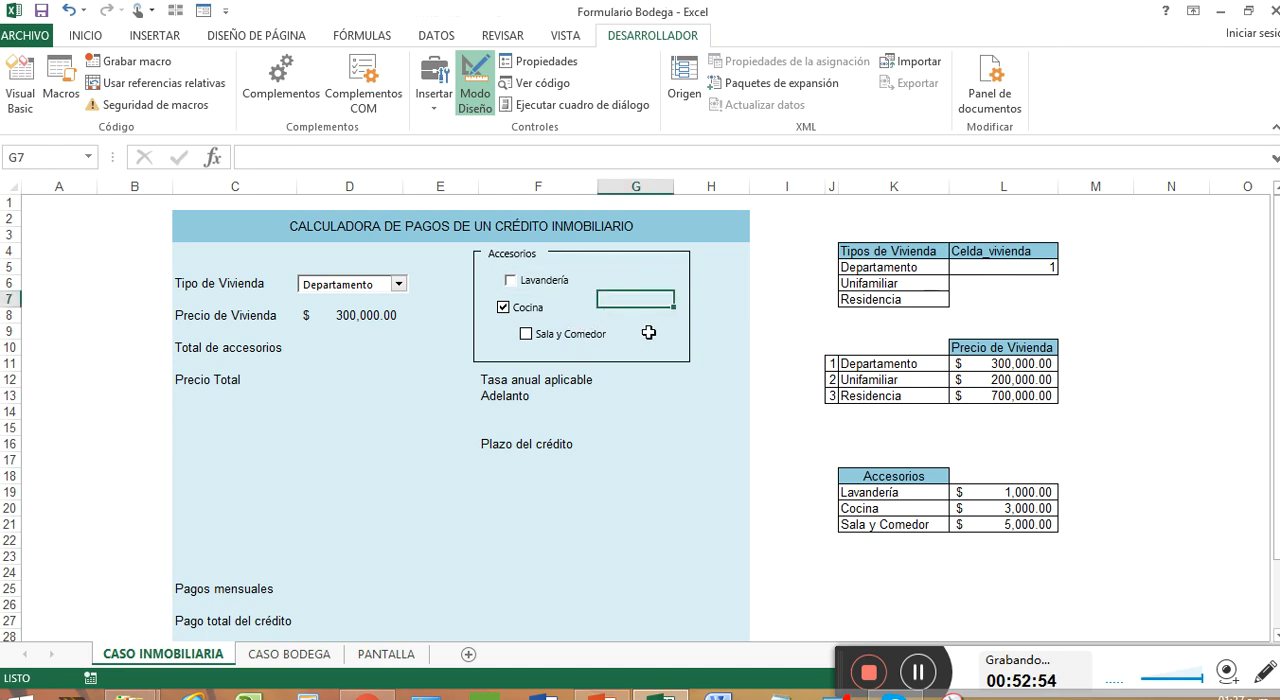
left_click(516, 285)
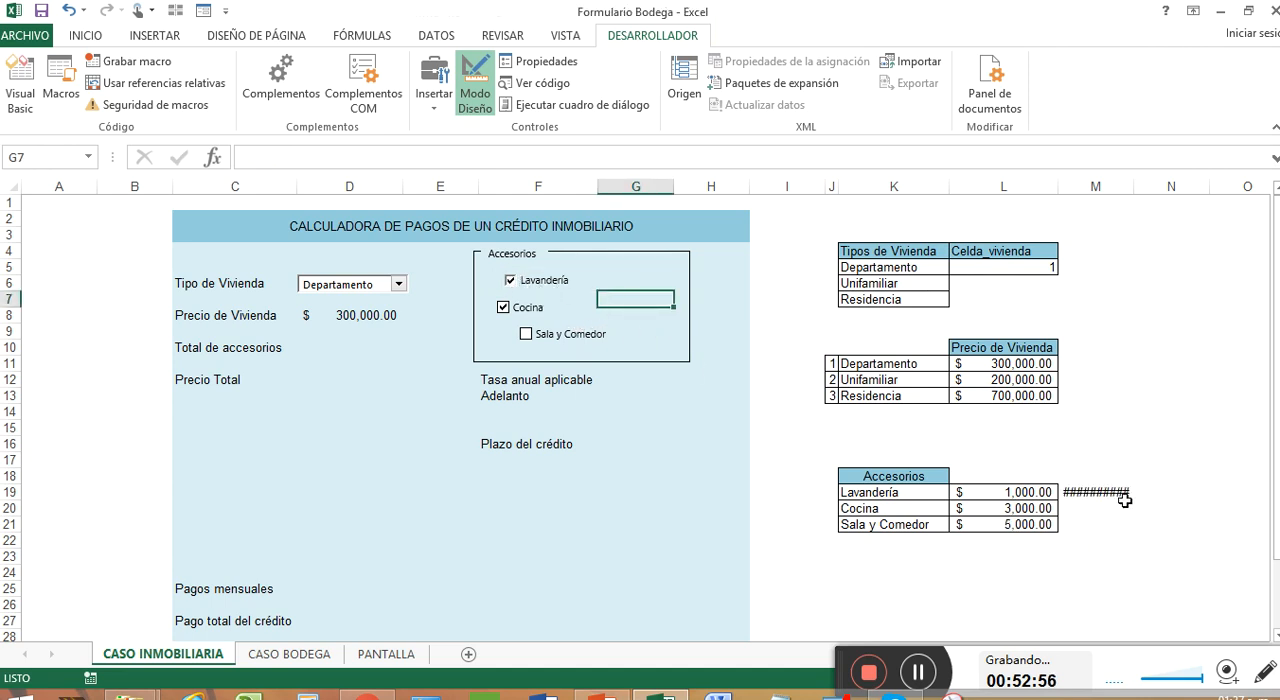
left_click_drag(1133, 187, 1140, 187)
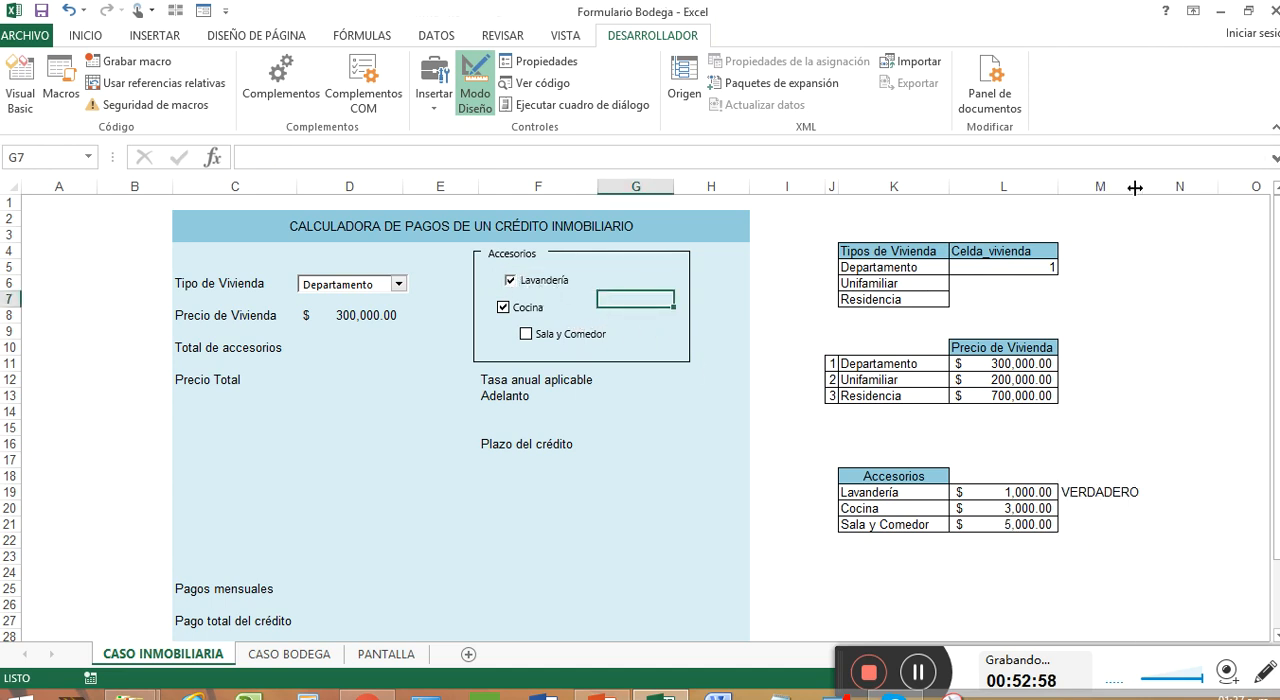
left_click(1099, 490)
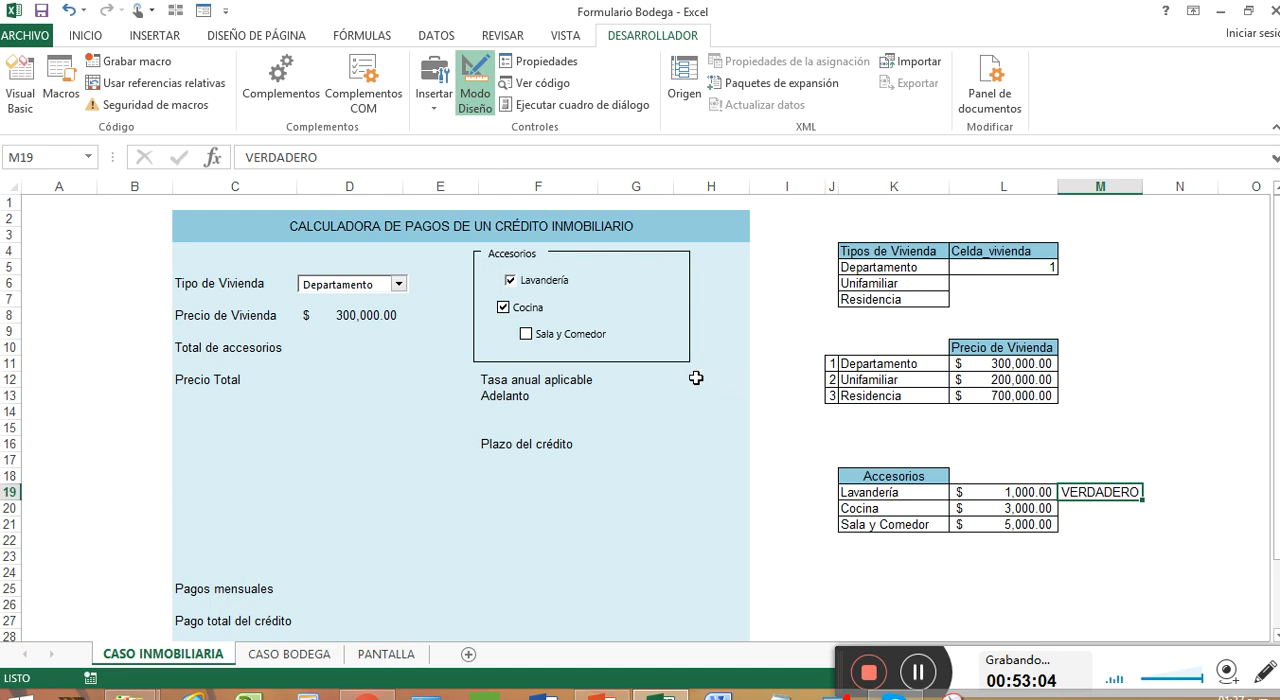
left_click(510, 314)
left_click(572, 313)
right_click(572, 310)
left_click(568, 300)
right_click(568, 300)
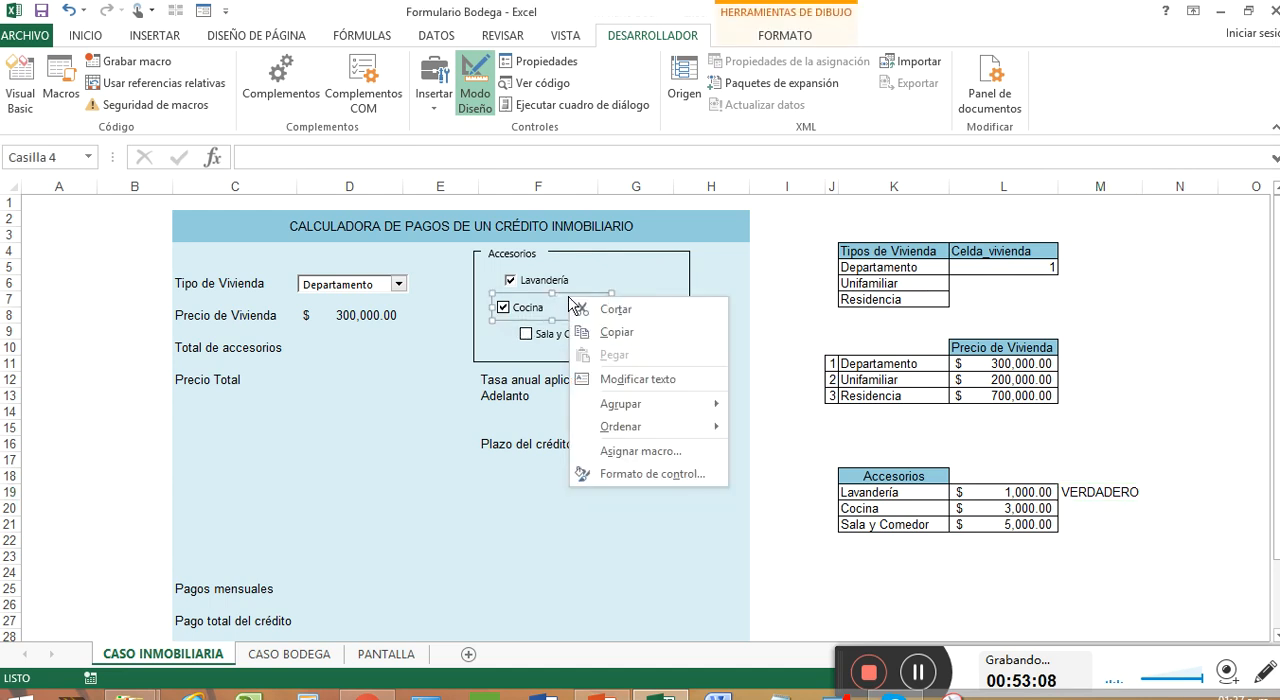
left_click(694, 474)
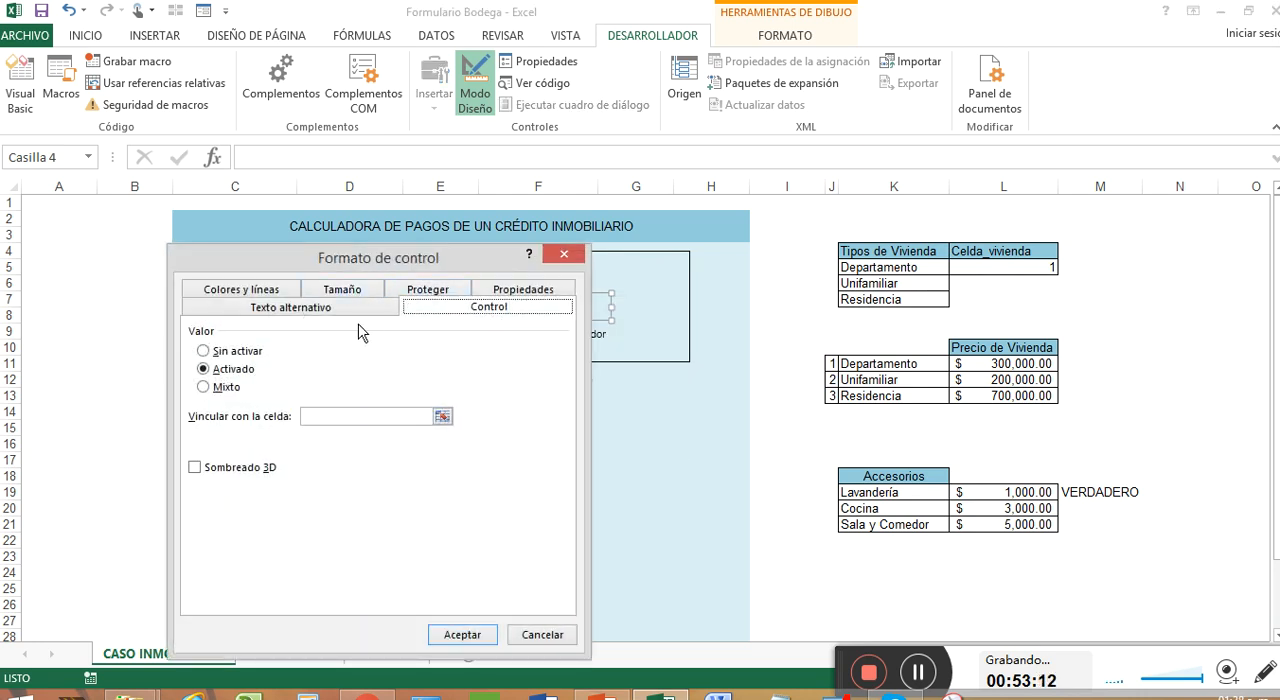
left_click(565, 254)
Set the Lavandería check box's value to Sin activar in its control format settings
right_click(590, 284)
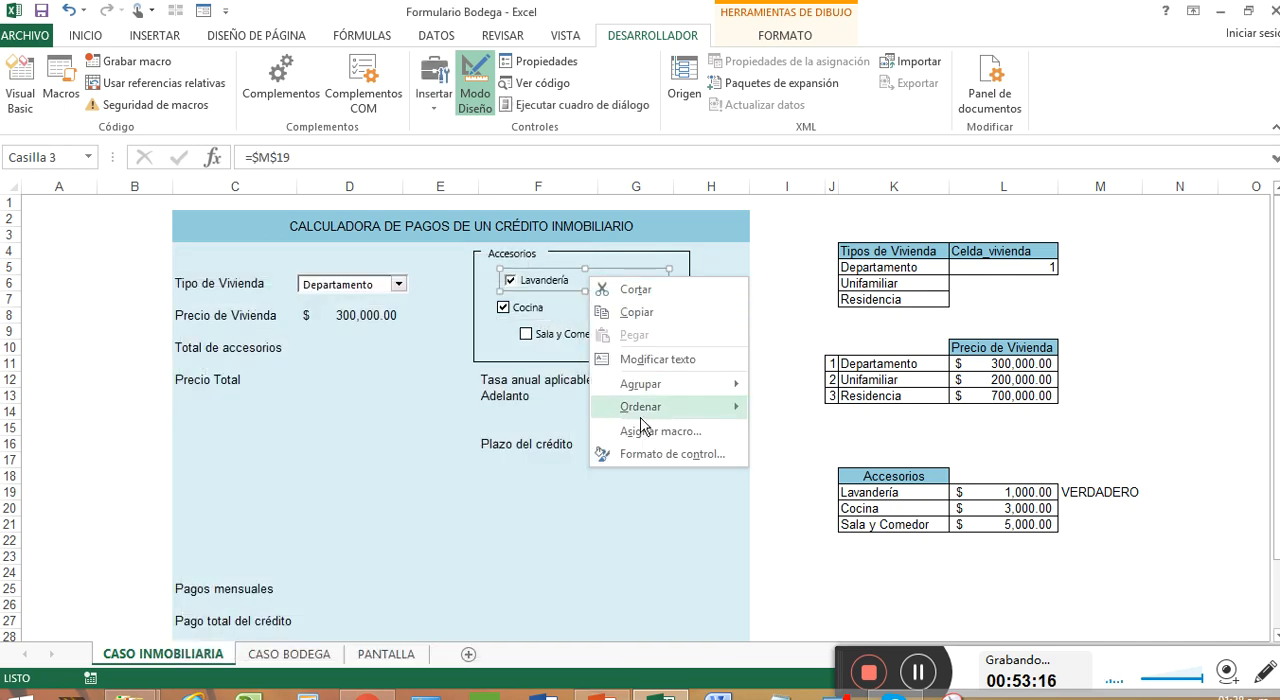
left_click(676, 460)
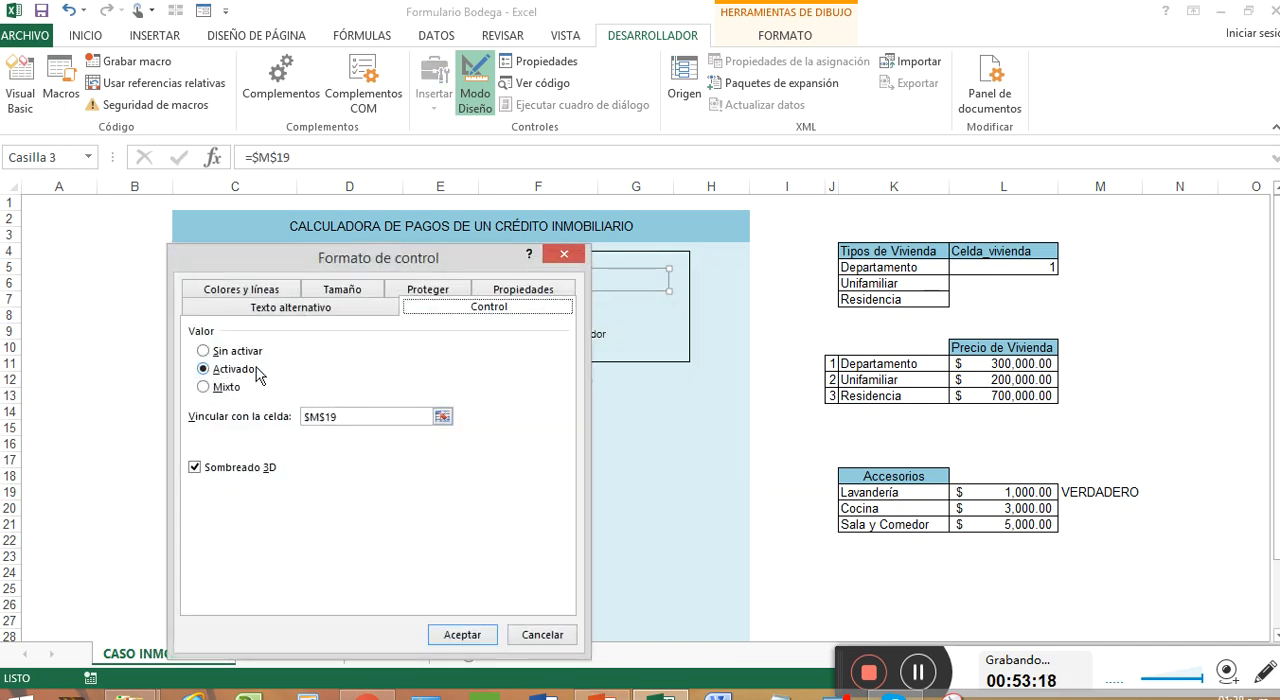
left_click(232, 351)
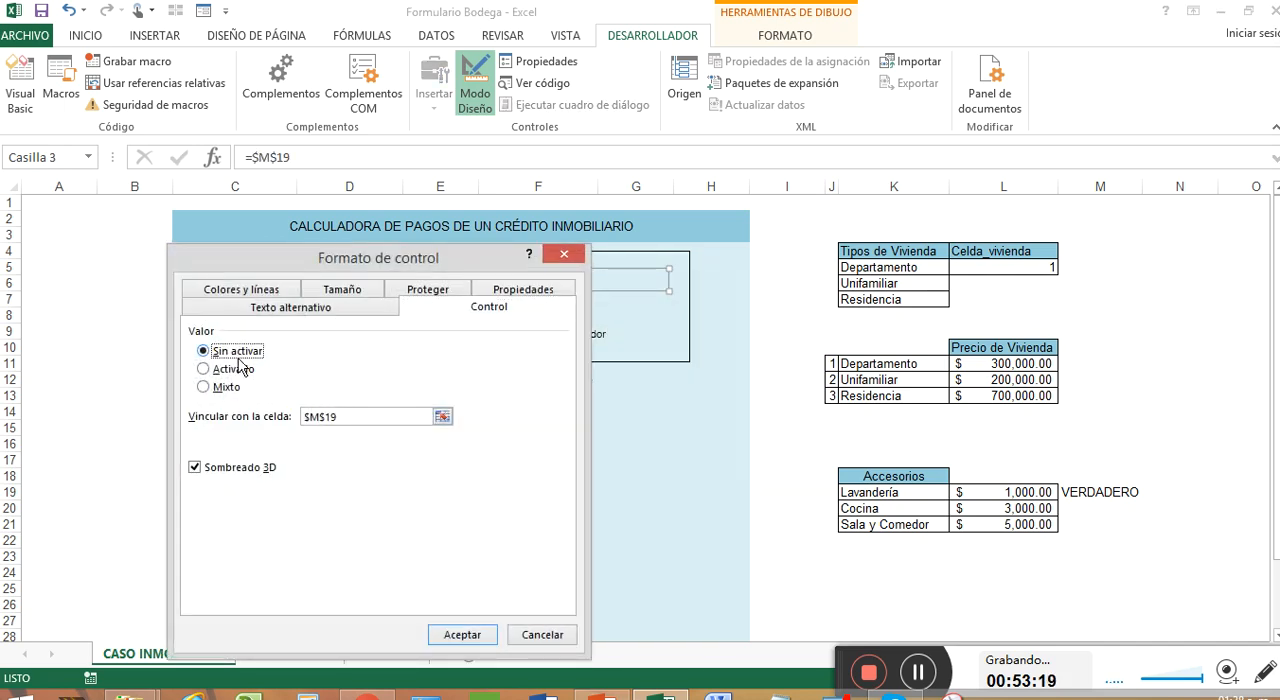
left_click(466, 631)
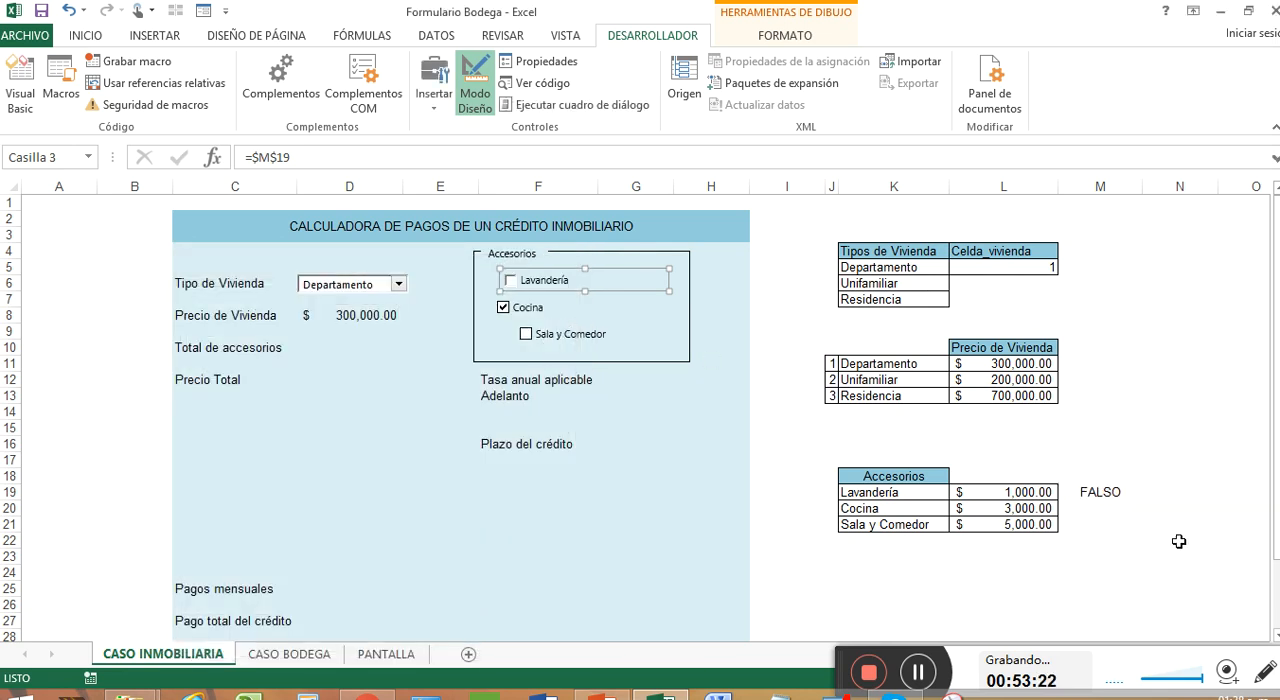
Link the Cocina check box to cell M20 and give it 3D shading
right_click(576, 312)
left_click(695, 485)
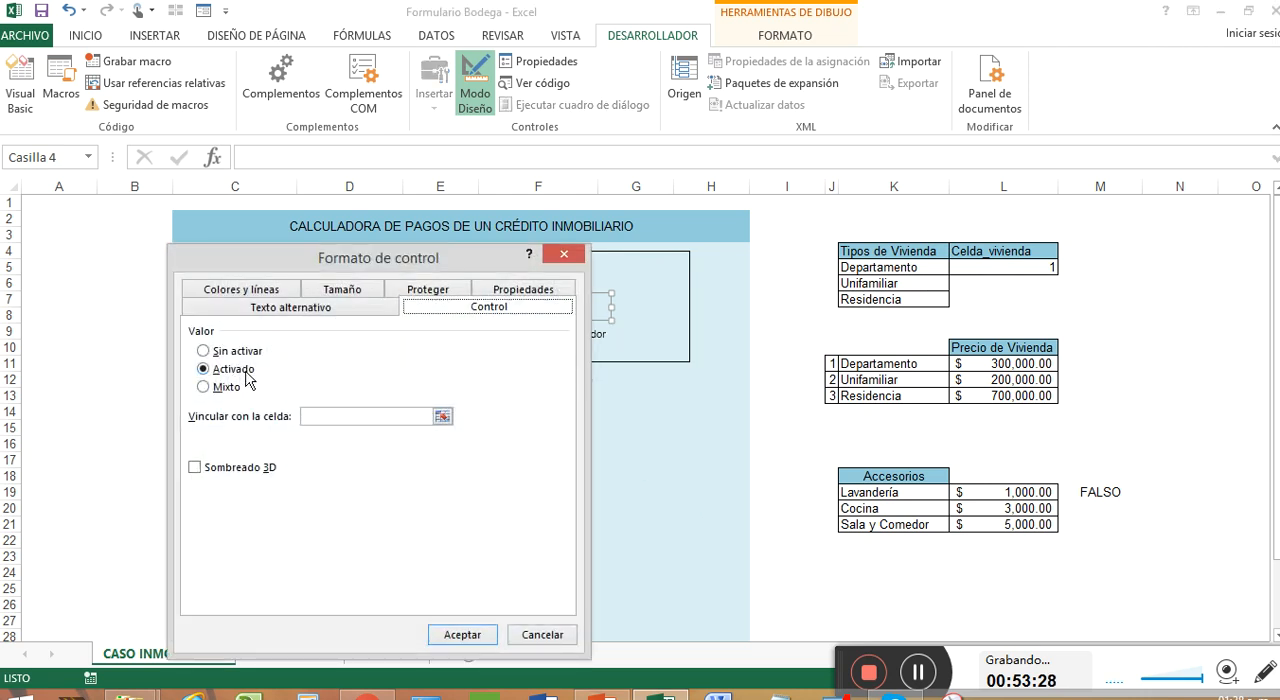
left_click(442, 416)
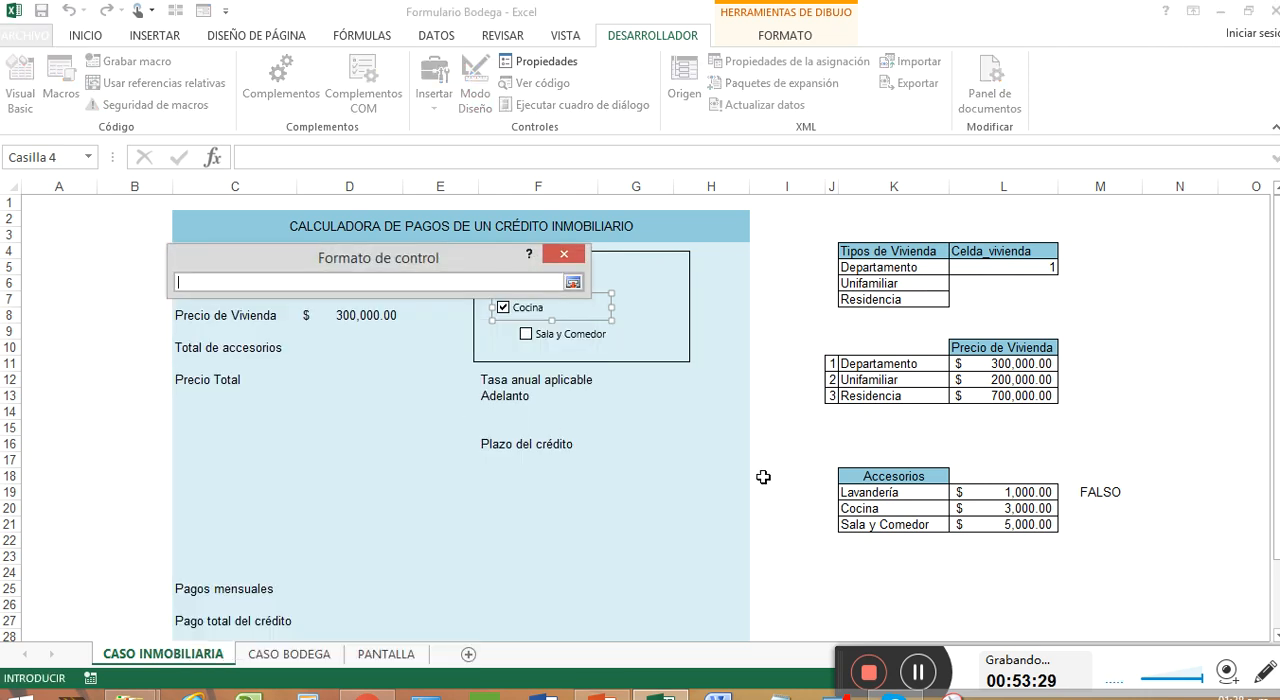
left_click(1077, 510)
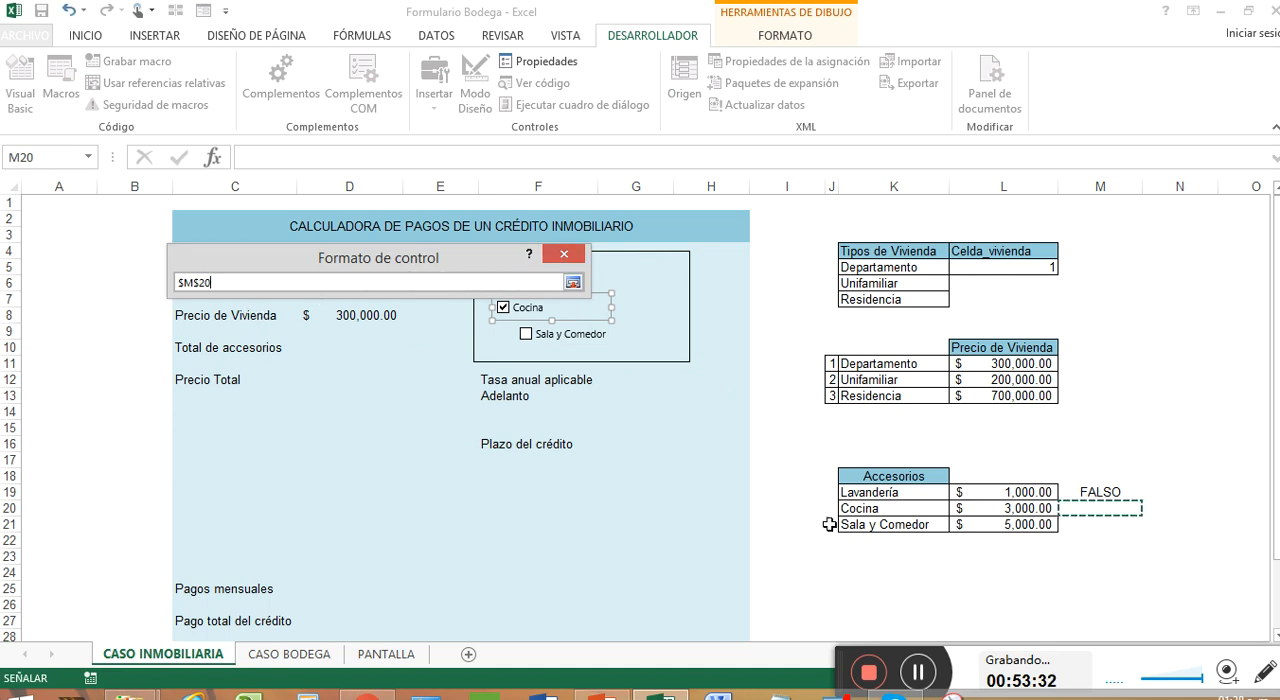
left_click(575, 282)
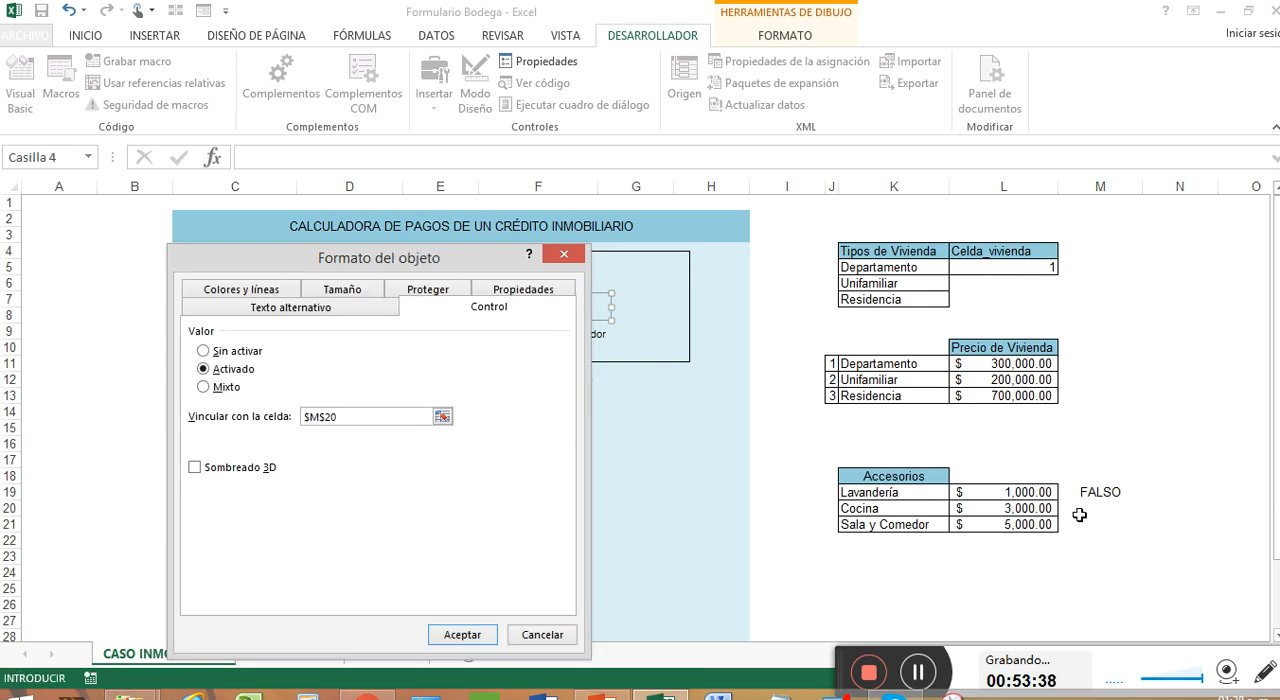
left_click(196, 468)
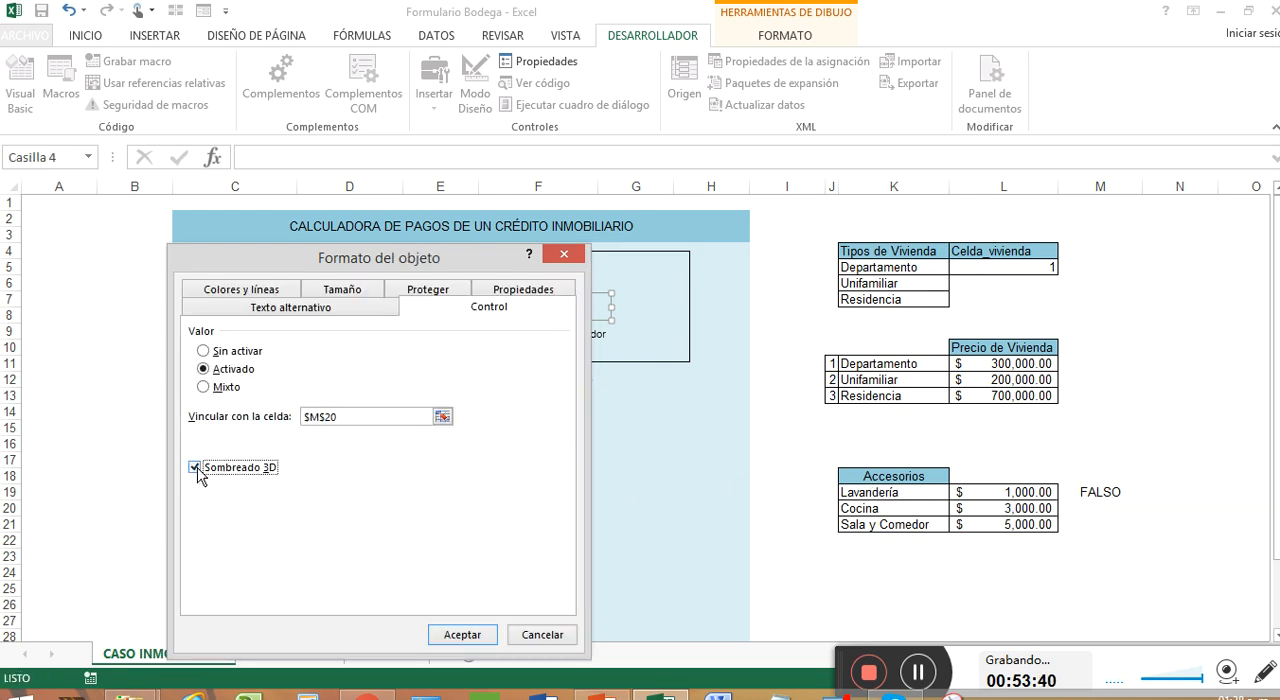
left_click(462, 635)
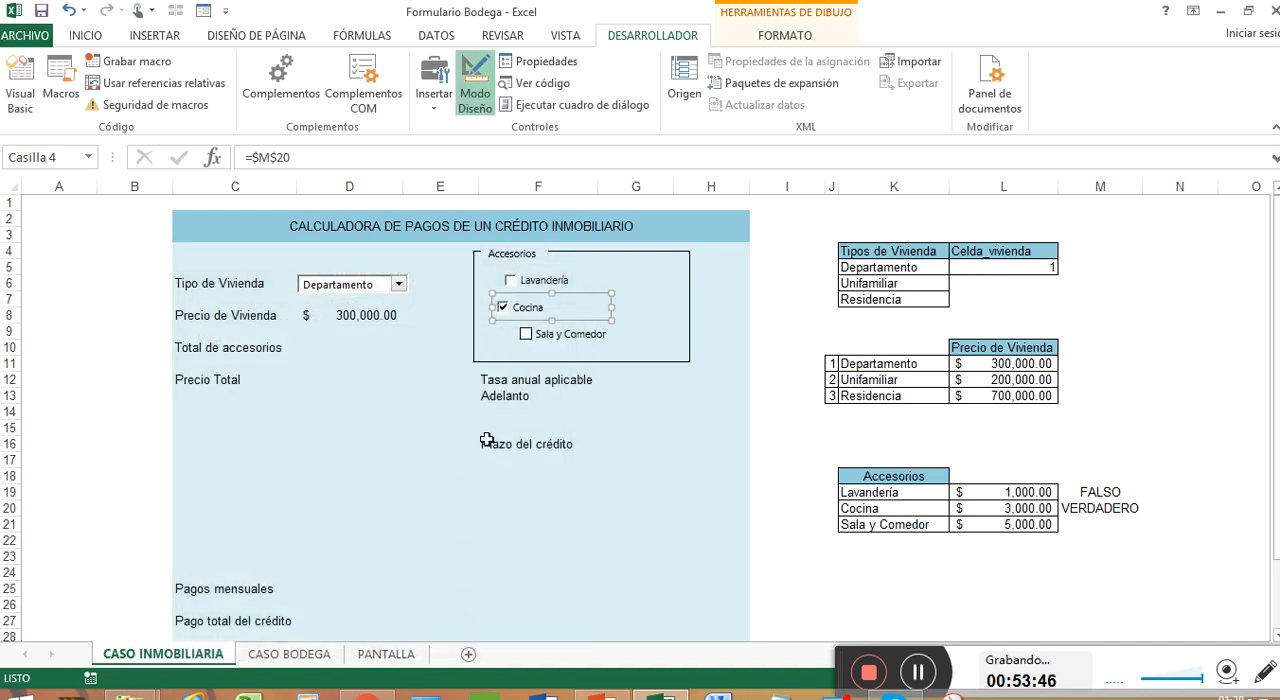
Deselect the Cocina control and turn on the Lavandería check box
left_click(620, 397)
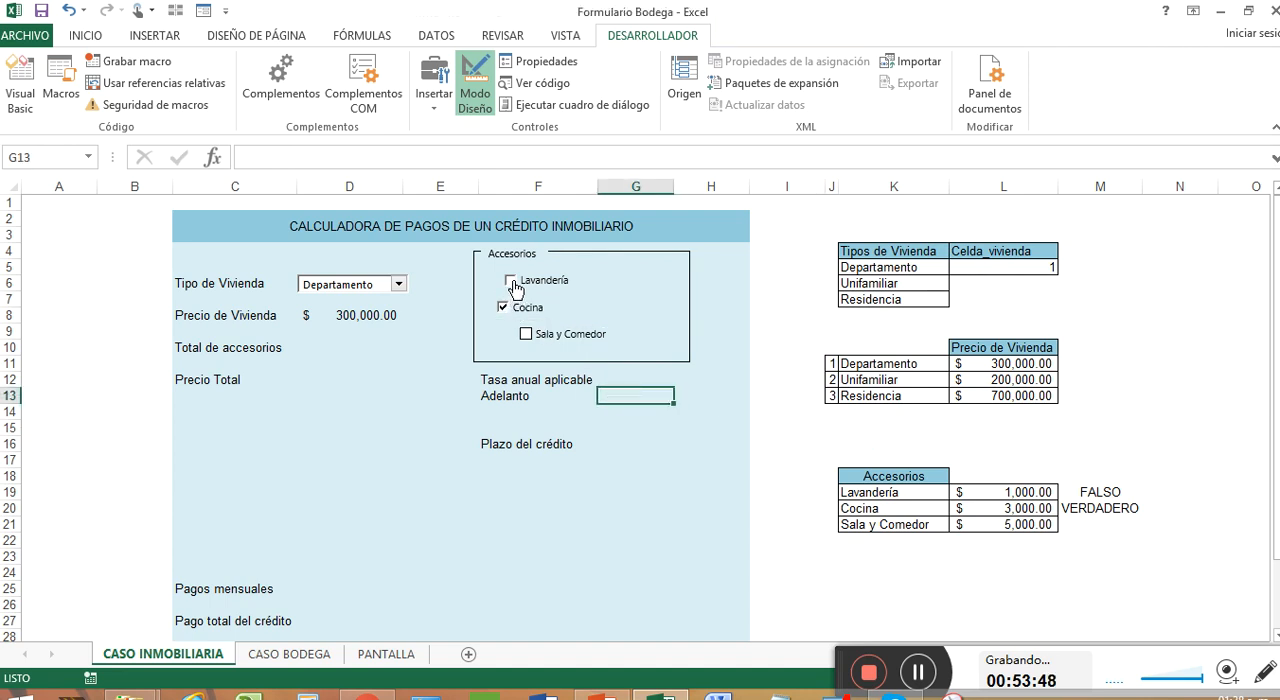
left_click(512, 282)
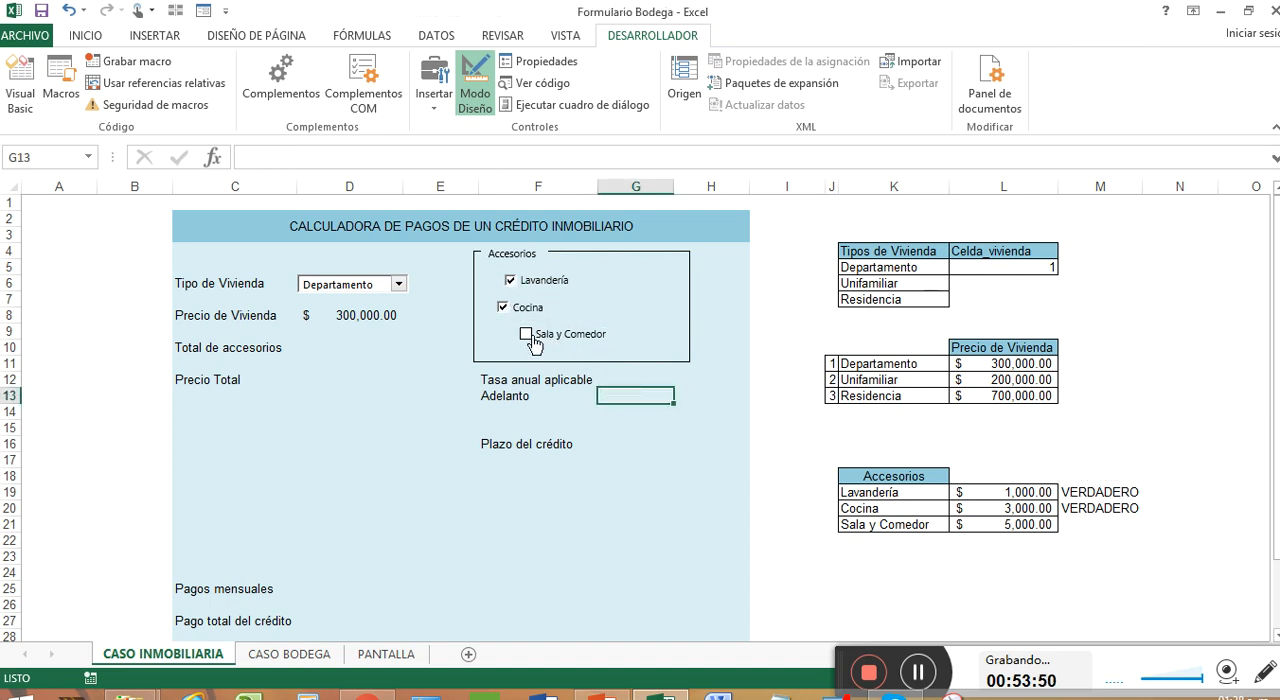
Link the Sala y Comedor check box to cell M21, give it 3D shading, and deselect the control
right_click(624, 337)
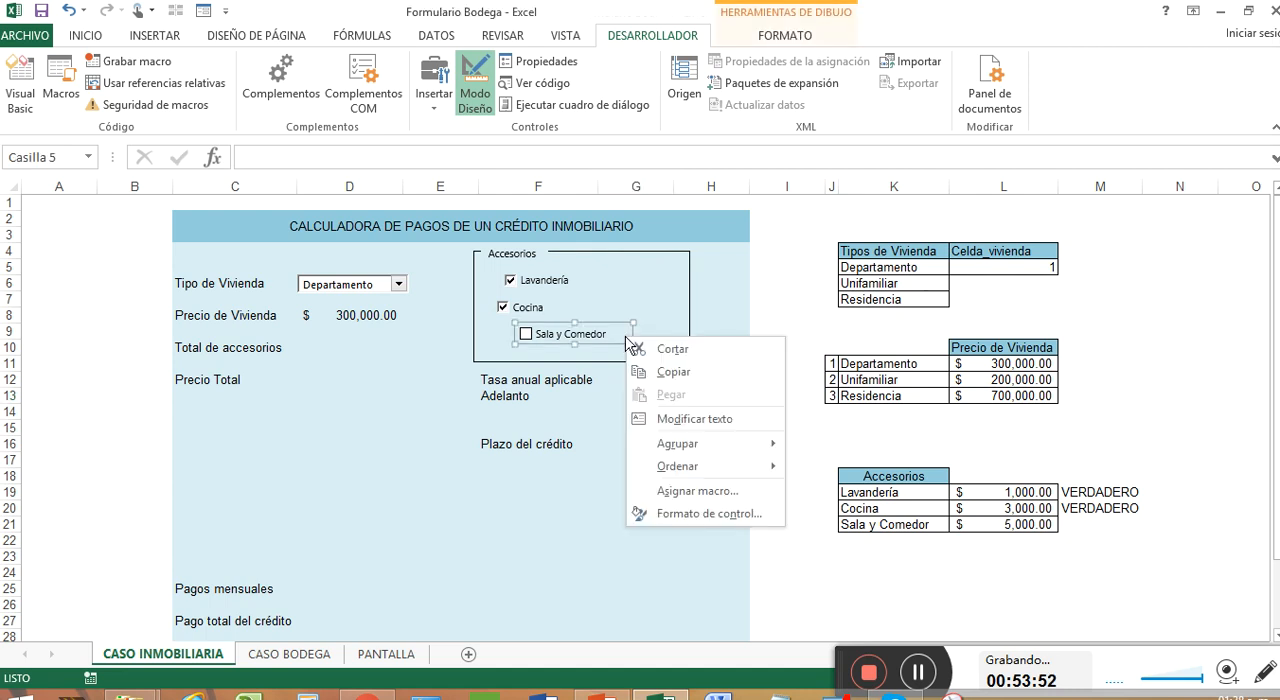
left_click(720, 511)
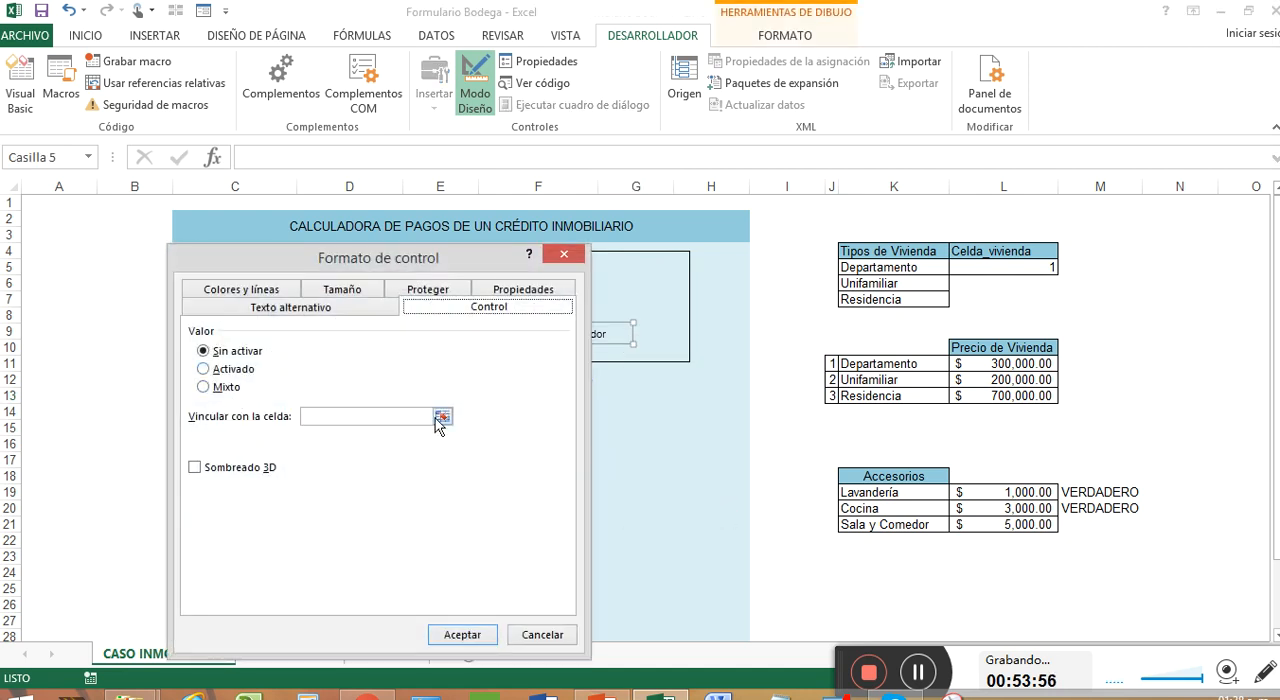
left_click(441, 417)
left_click(1107, 529)
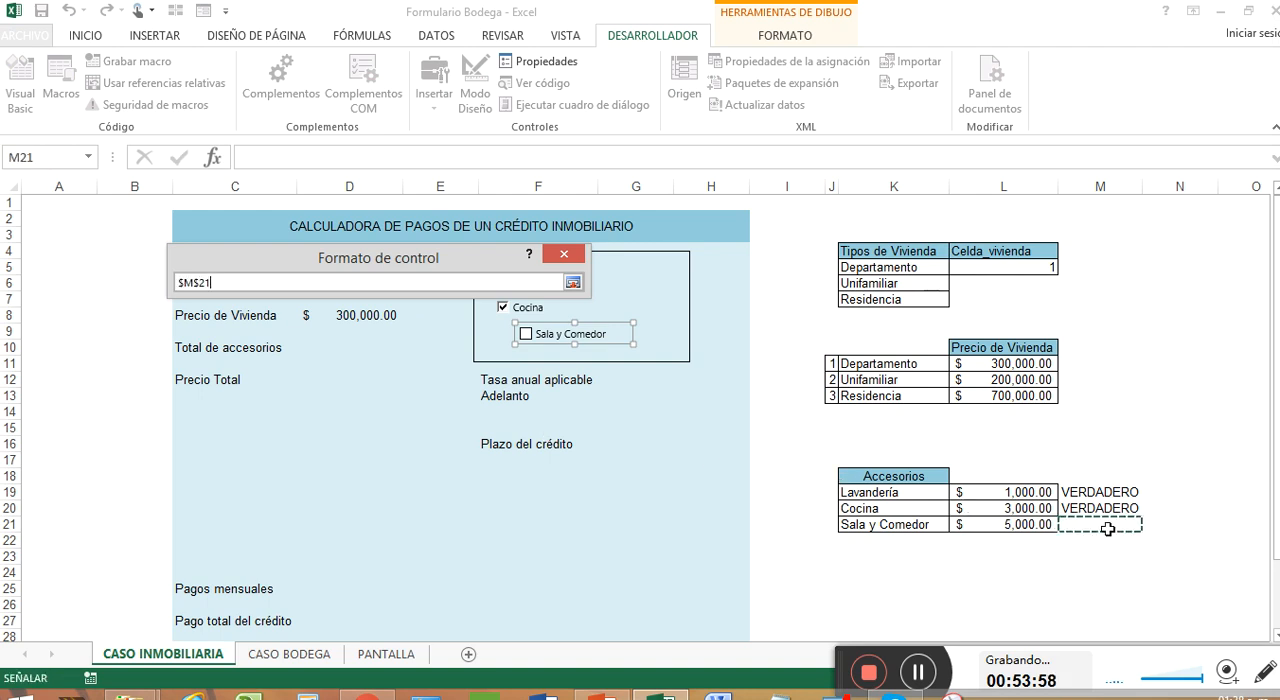
left_click(573, 283)
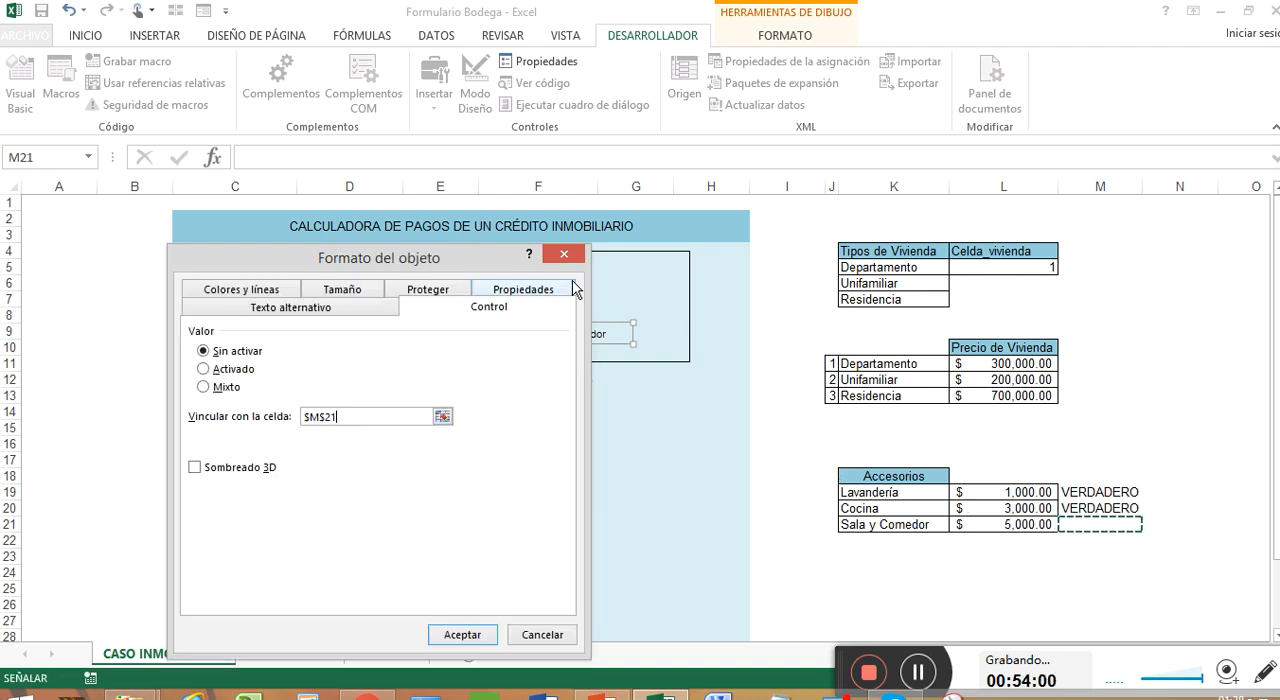
left_click(196, 467)
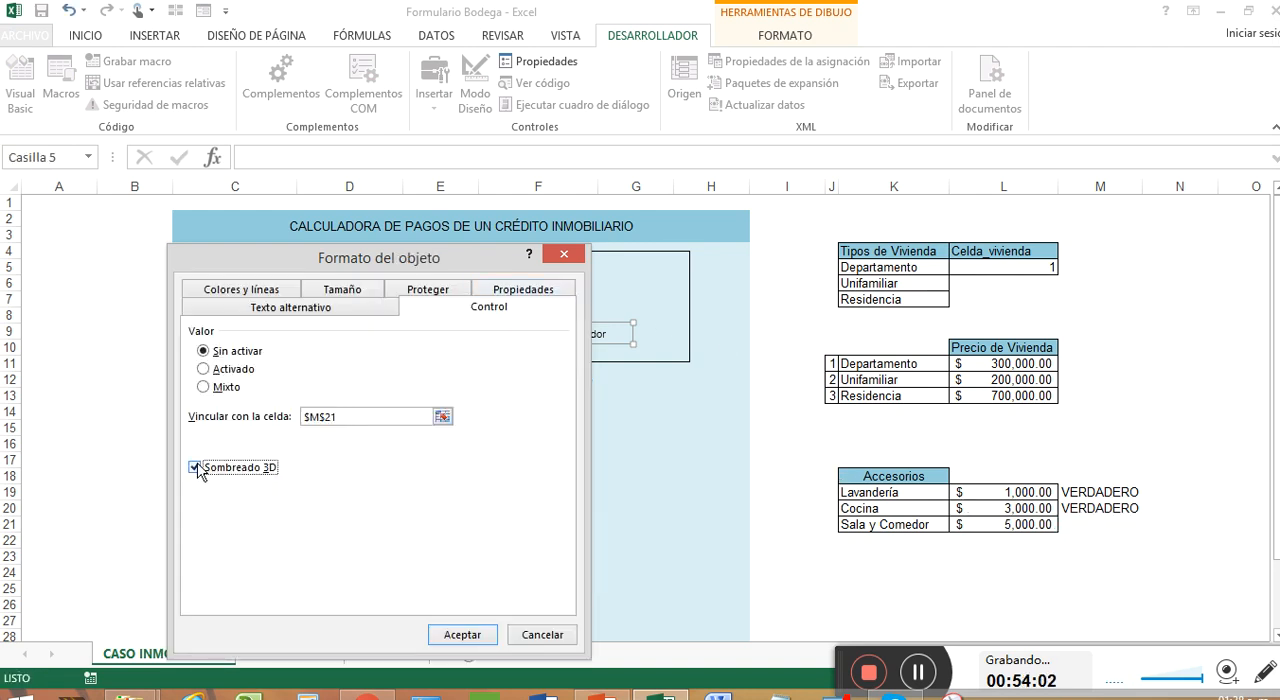
left_click(463, 636)
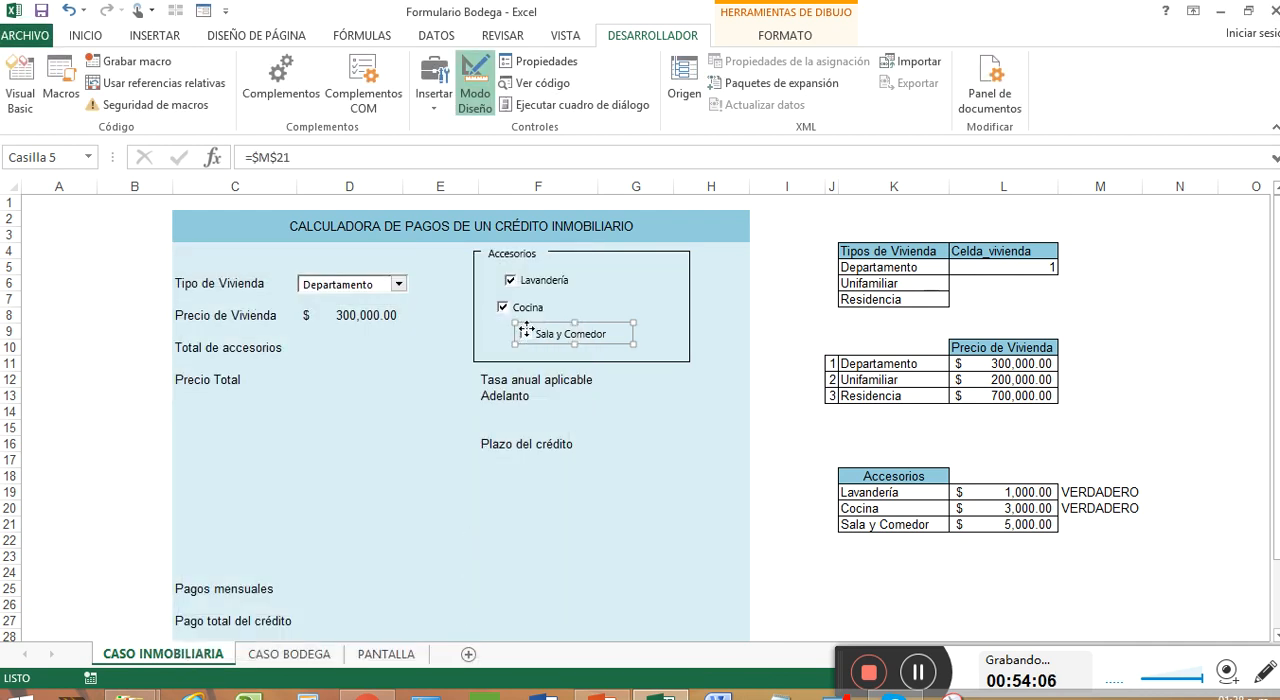
left_click(616, 297)
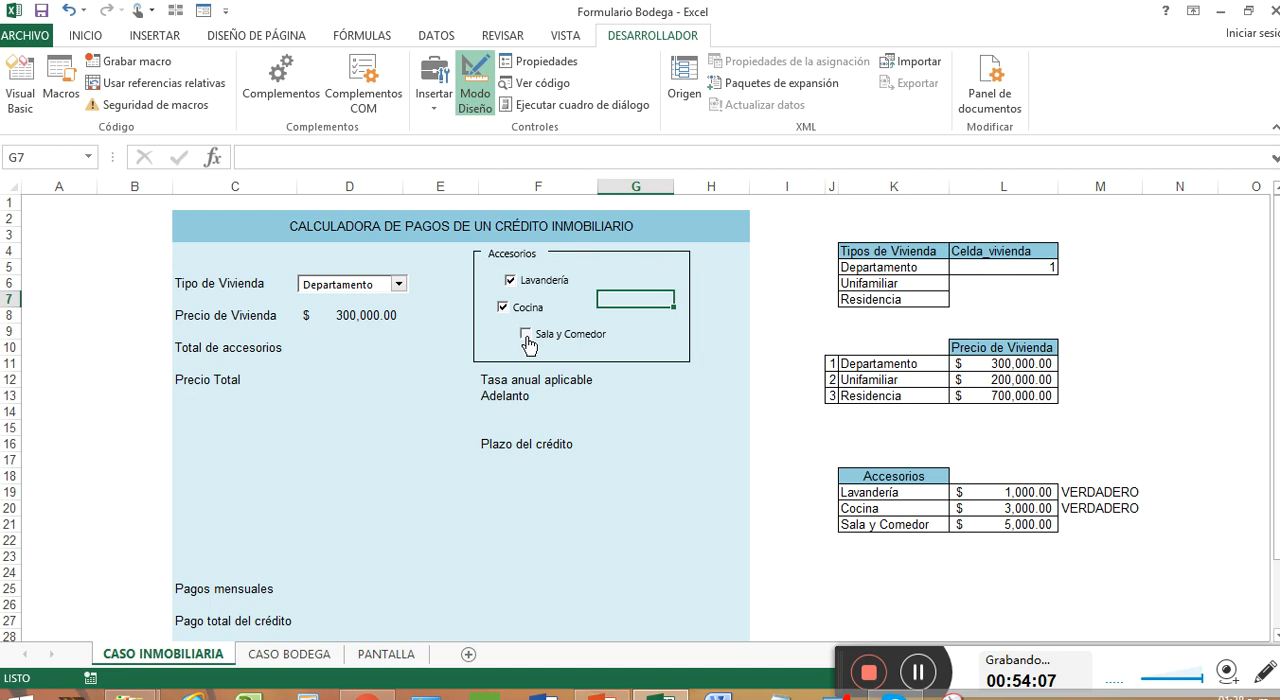
Turn the Sala y Comedor check box on and off, and clear the Cocina and Lavandería check boxes
left_click(526, 336)
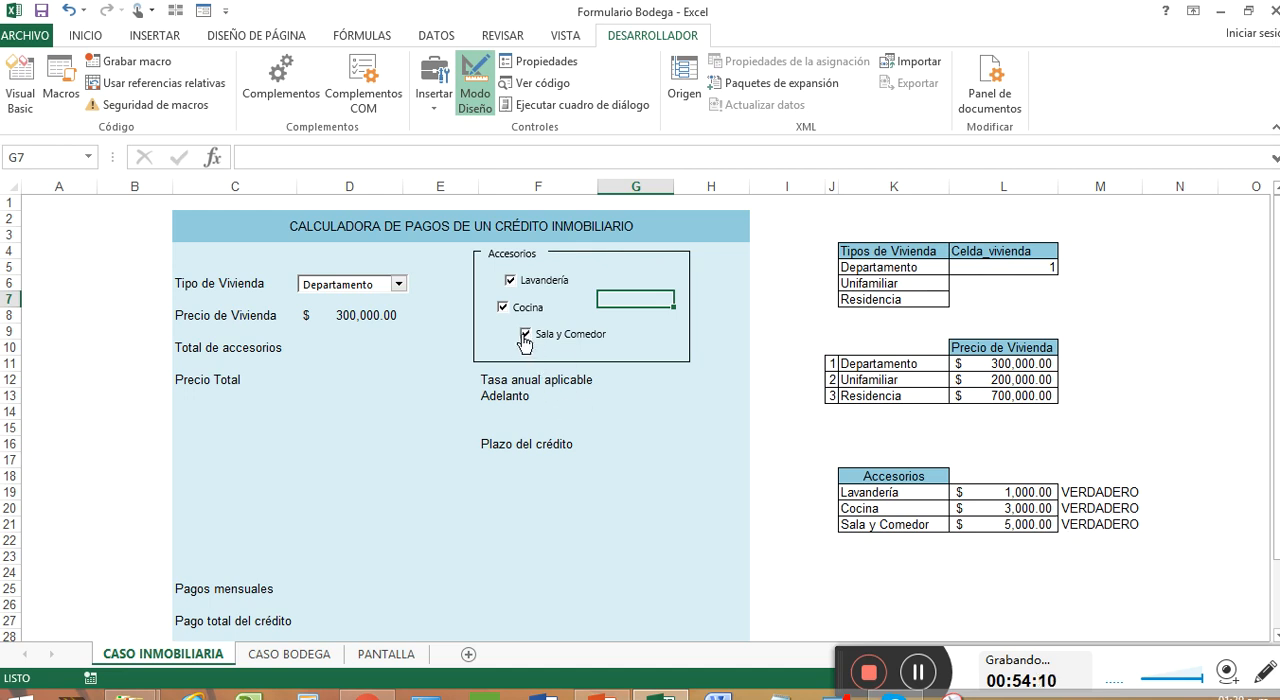
left_click(524, 336)
left_click(503, 308)
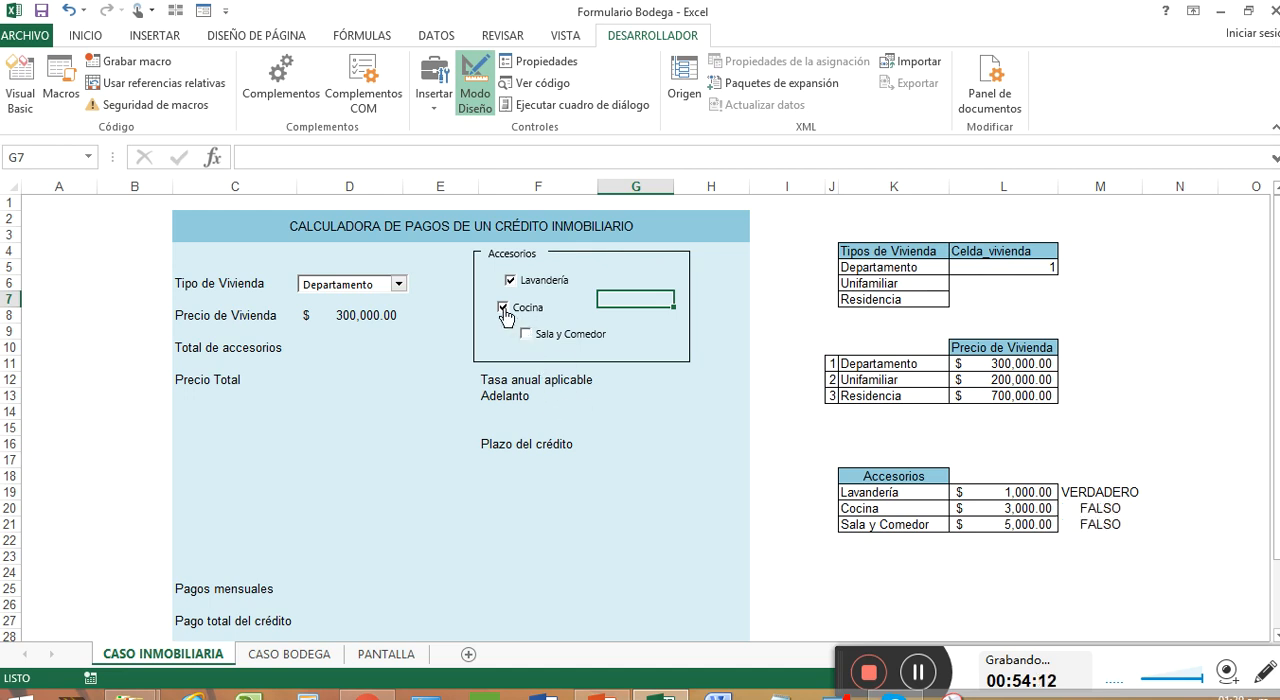
left_click(512, 282)
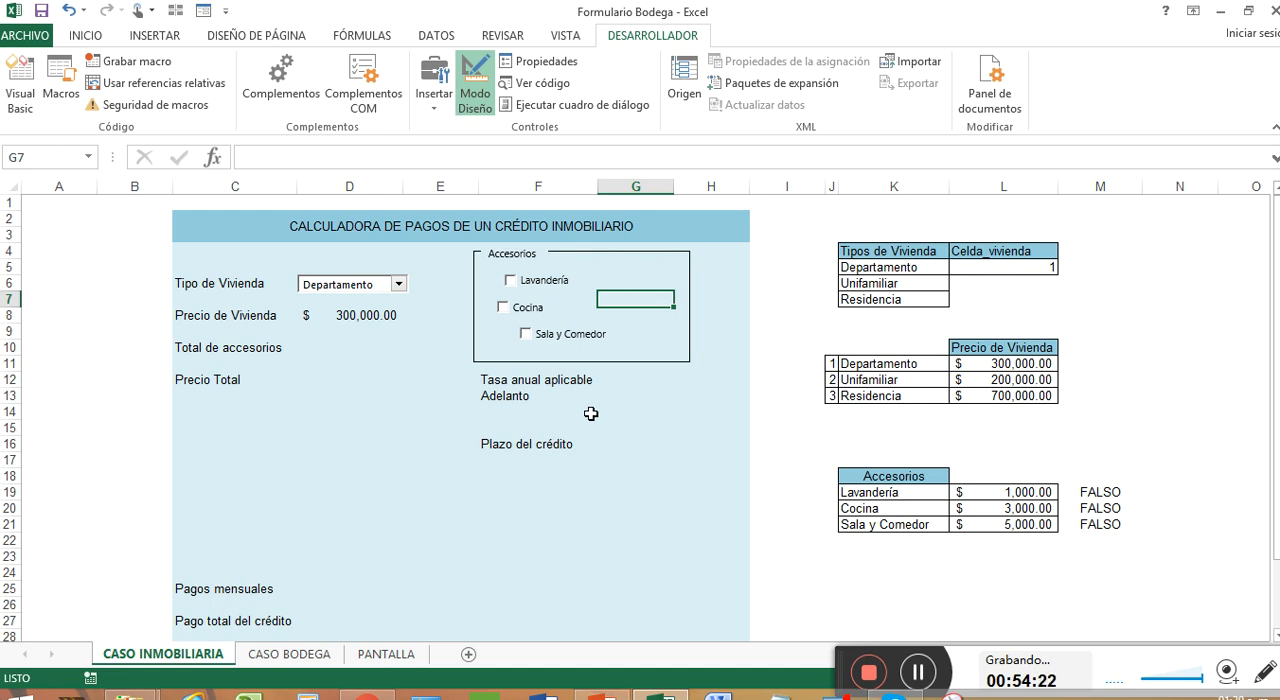
left_click(586, 281)
right_click(588, 281)
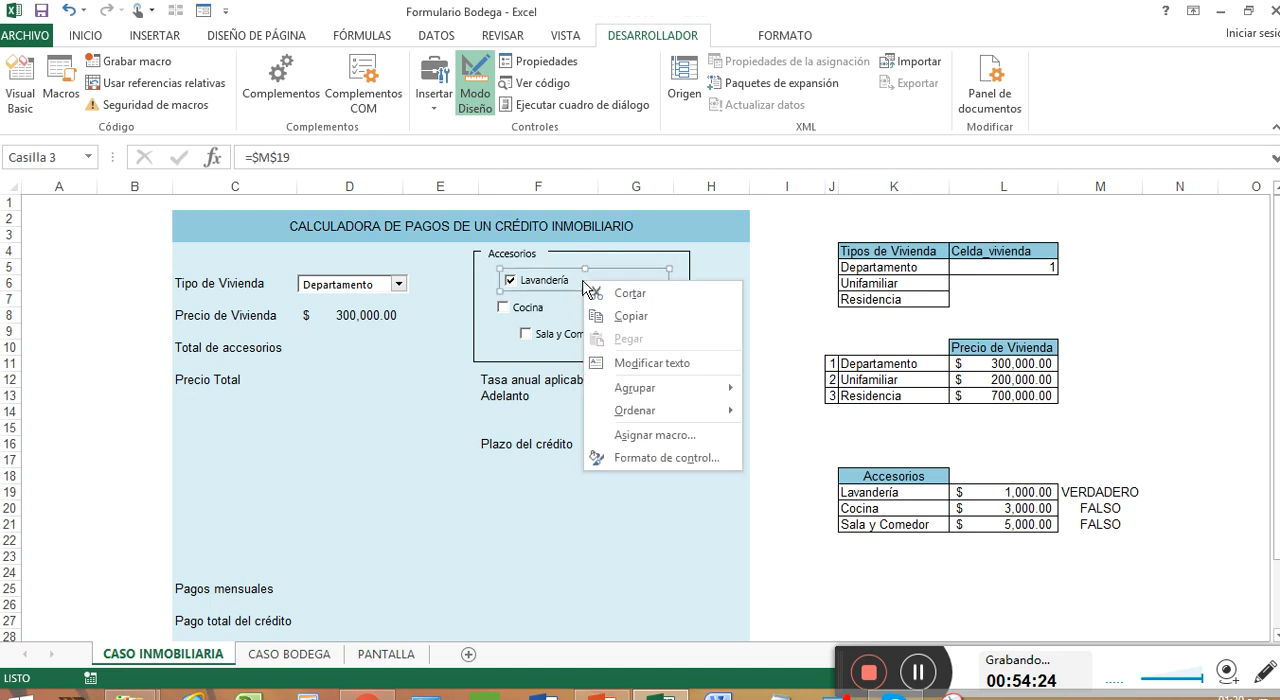
left_click(593, 268)
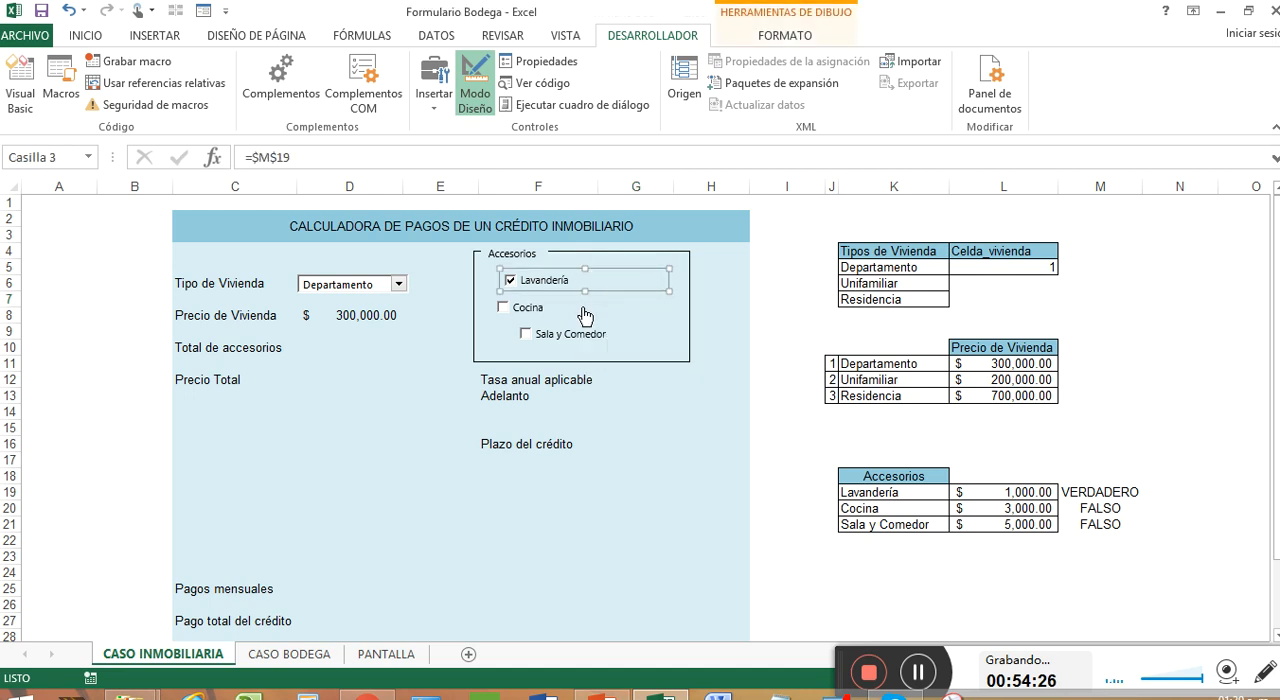
left_click(585, 316, "ctrl")
left_click(600, 335, "ctrl")
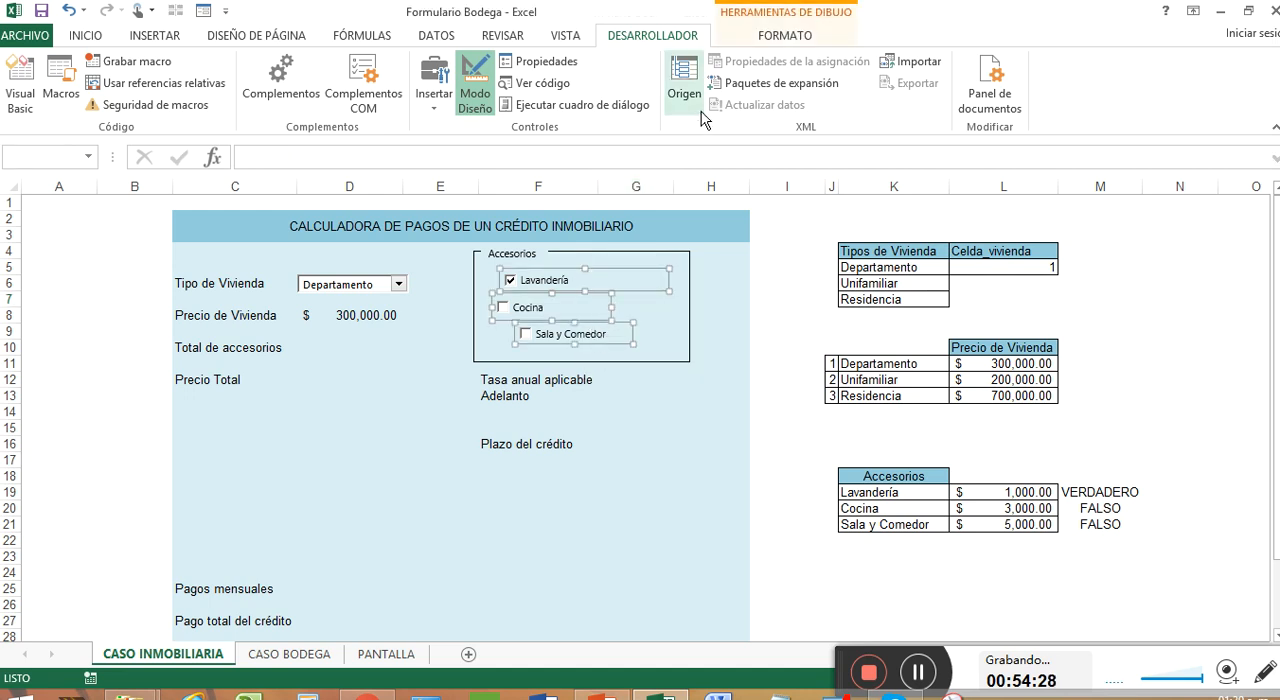
left_click(785, 38)
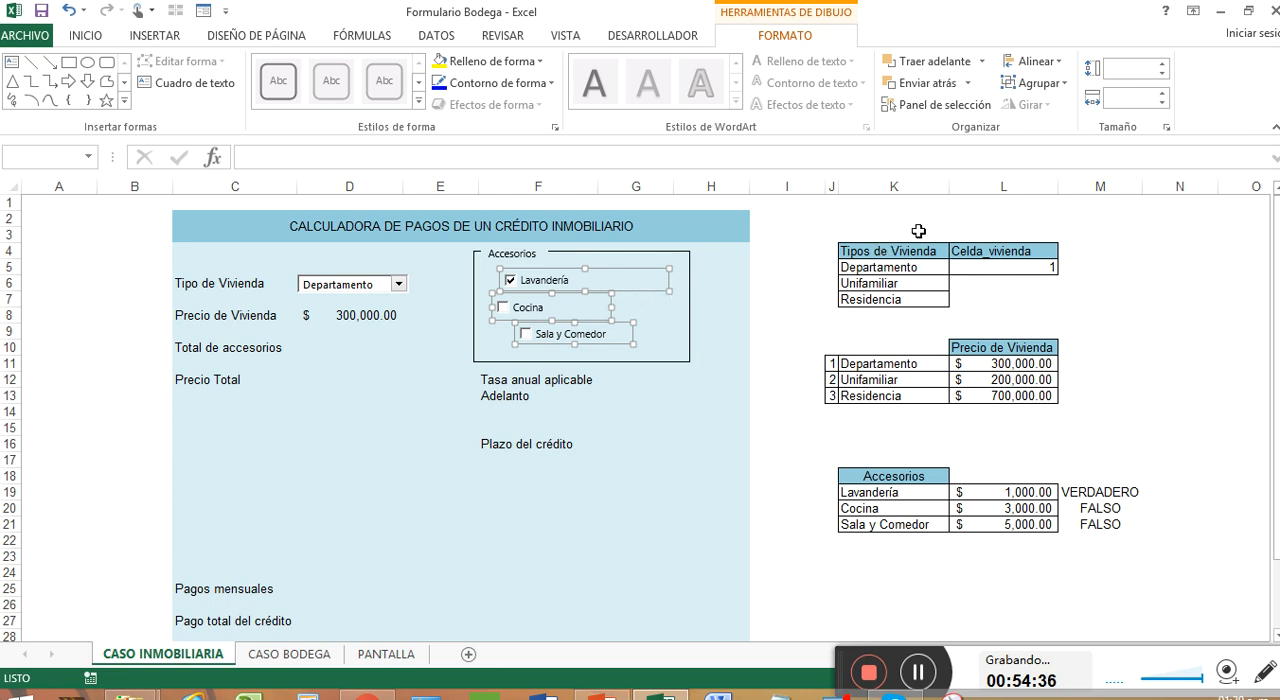
right_click(660, 299)
right_click(605, 281)
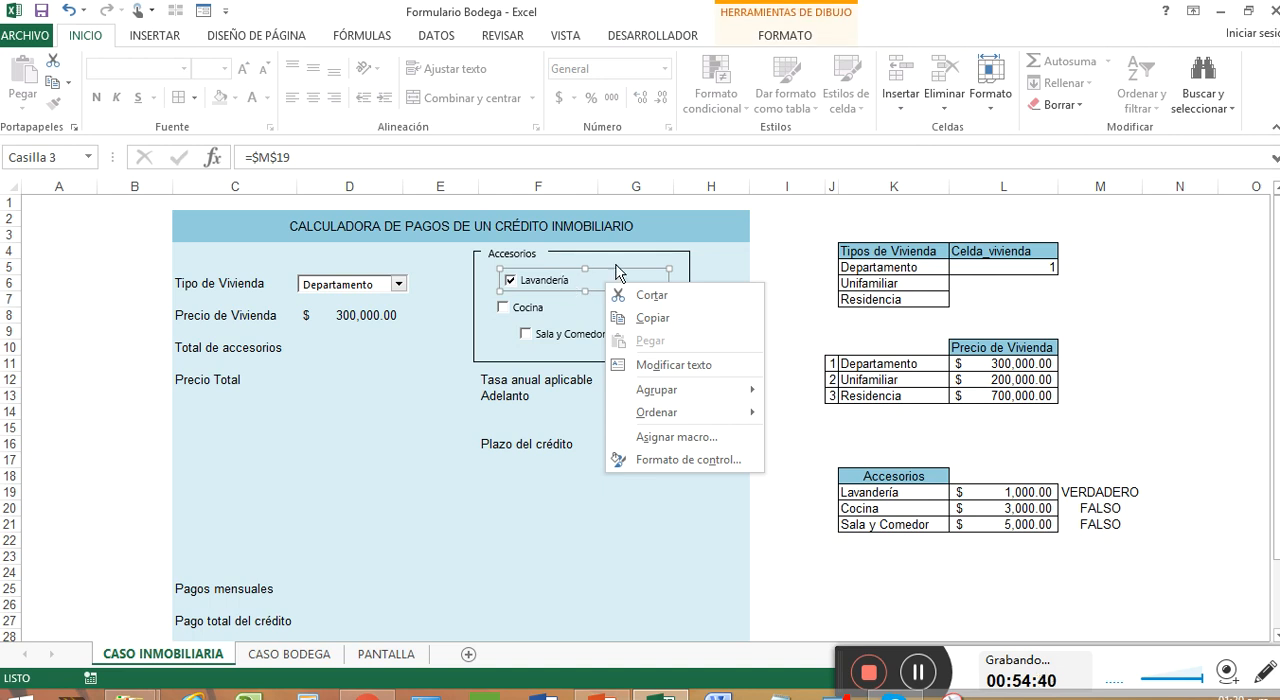
left_click(615, 264)
left_click(922, 672)
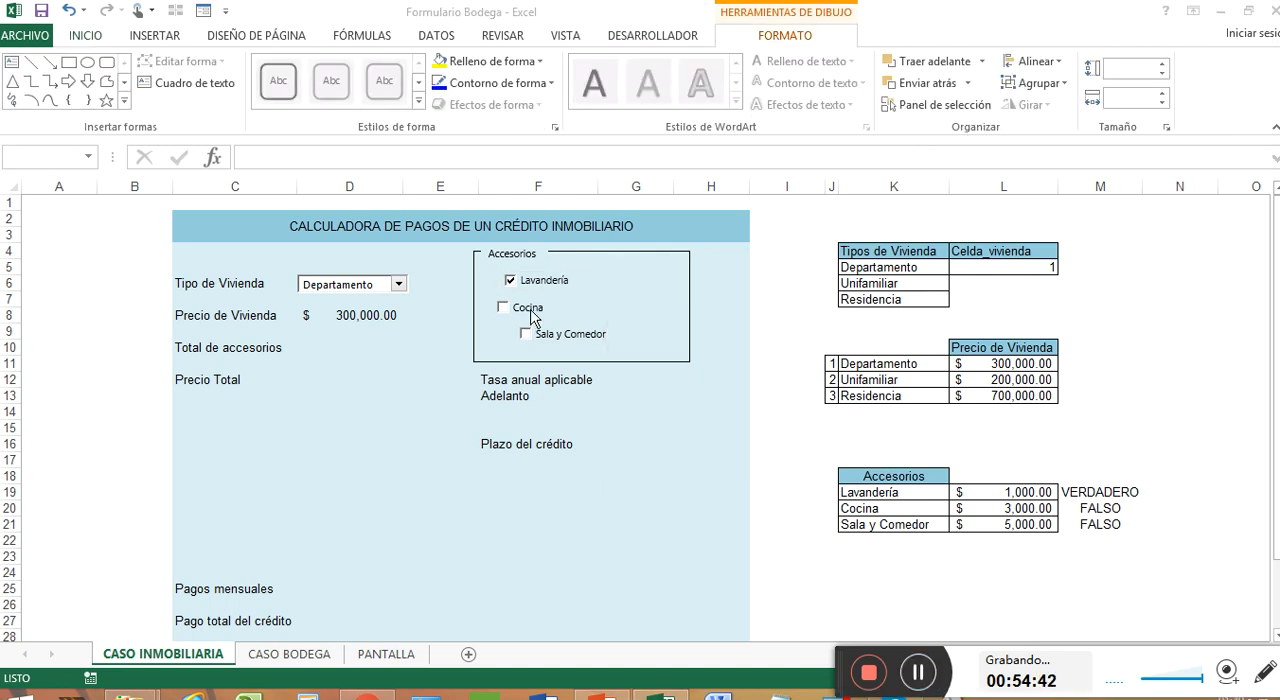
left_click(623, 339)
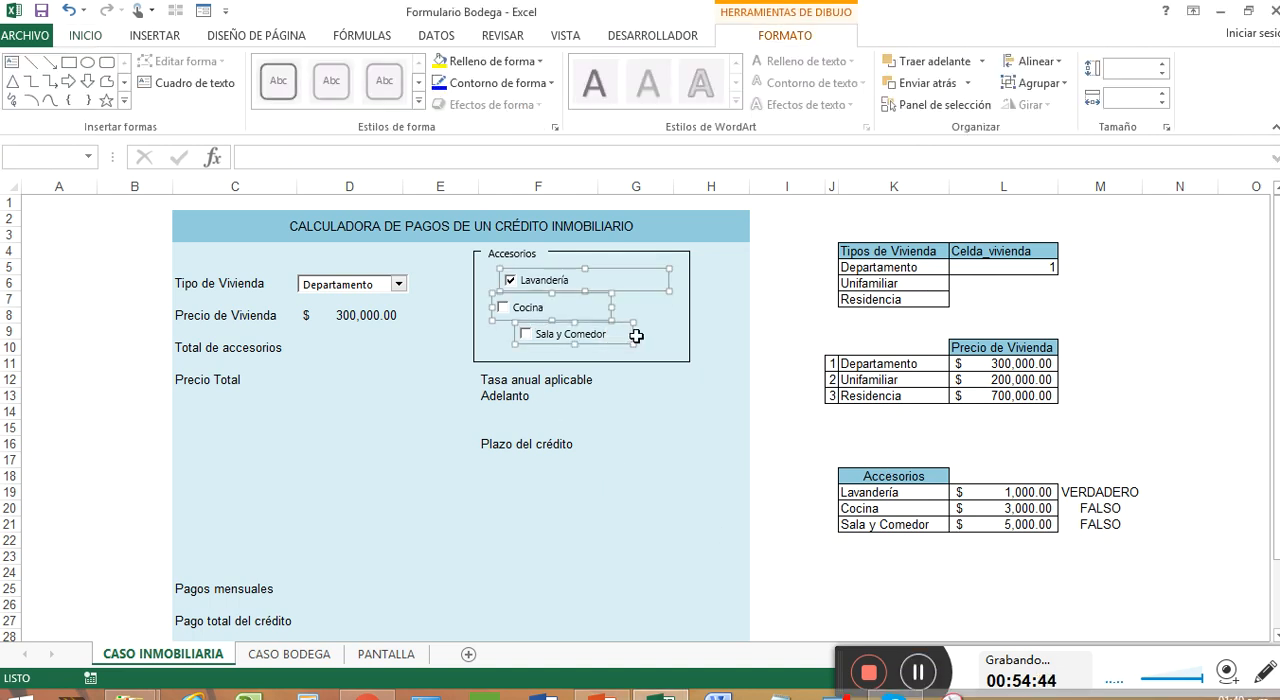
left_click(636, 336)
left_click(600, 334)
left_click(588, 345)
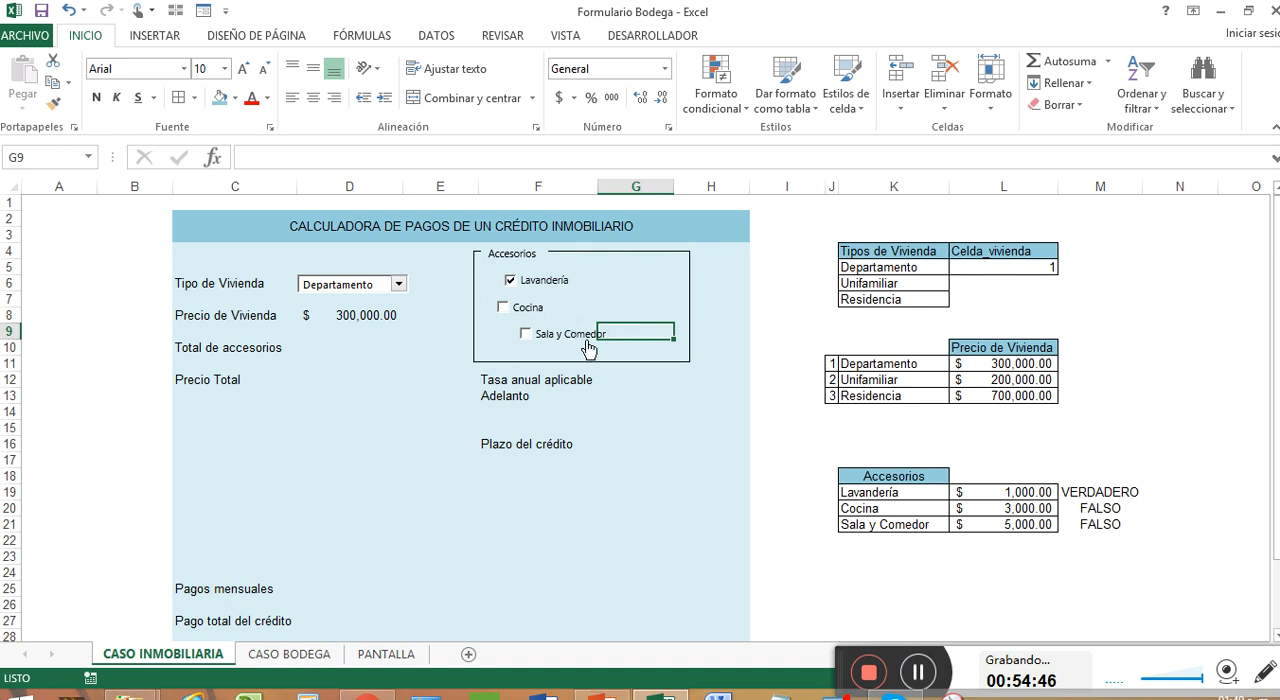
left_click(588, 345)
left_click(575, 288)
Select the Lavandería, Cocina and Sala y Comedor check boxes together and align them to the left
right_click(574, 288)
key("Escape")
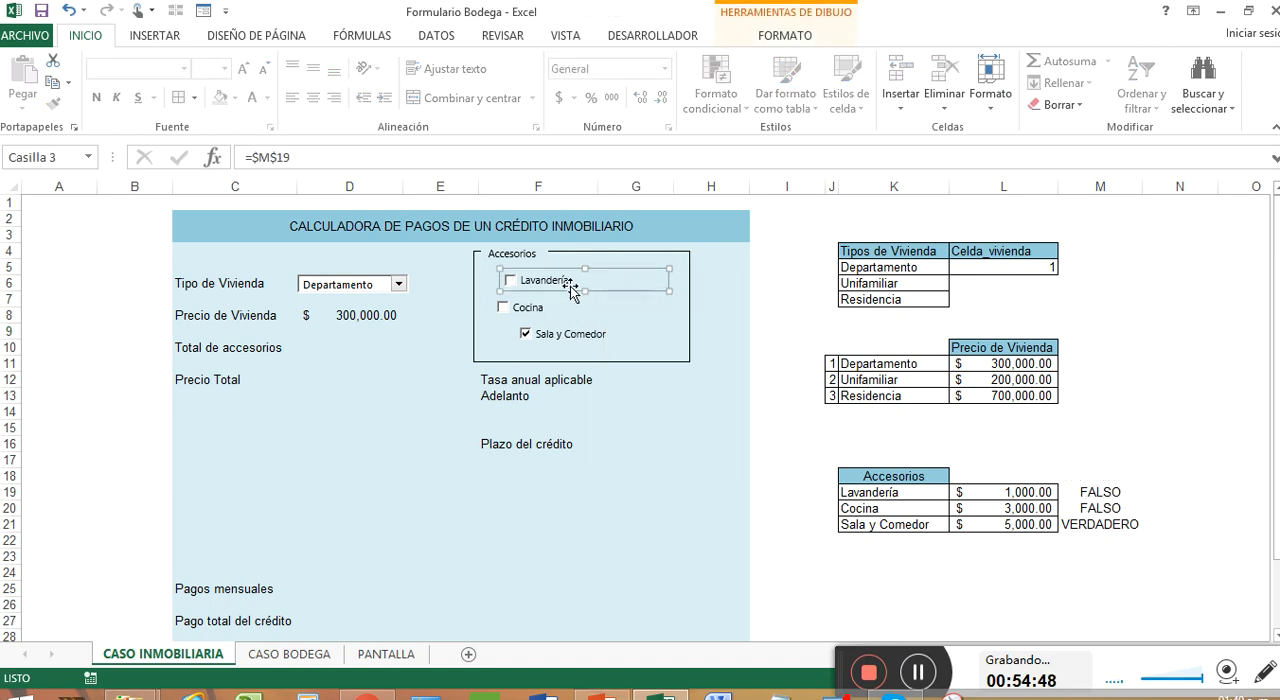
left_click(553, 310, "ctrl")
left_click(590, 337, "ctrl")
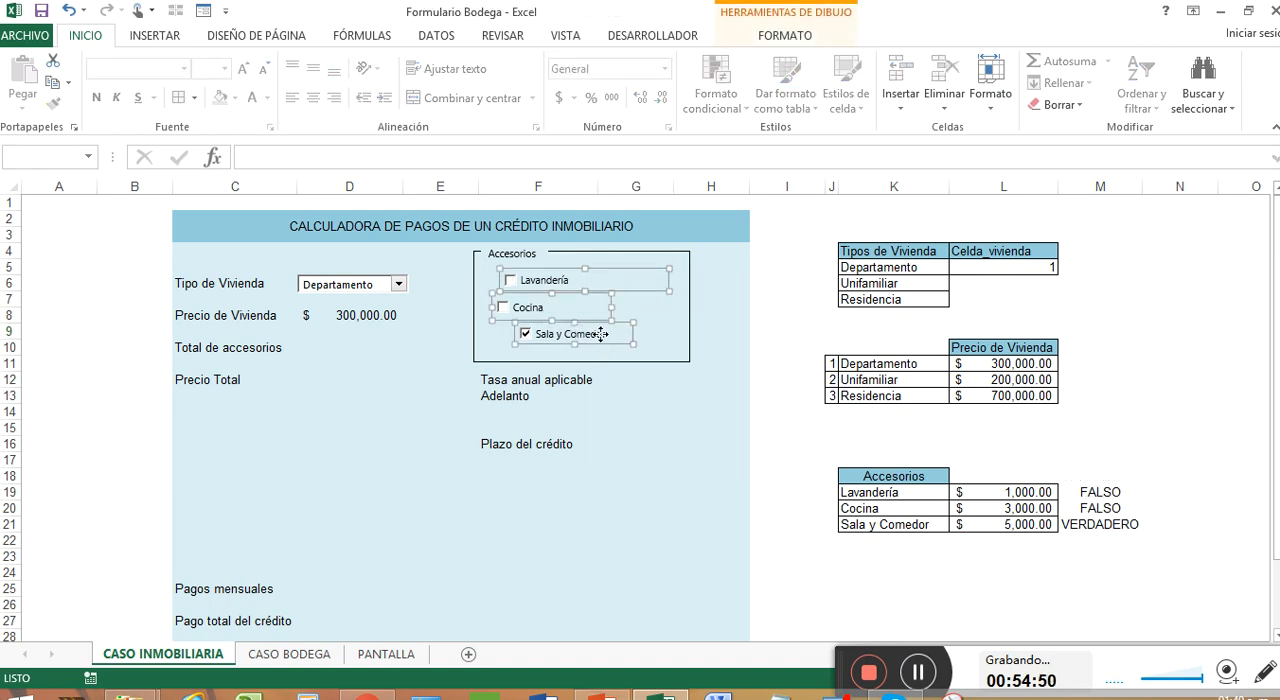
left_click(785, 36)
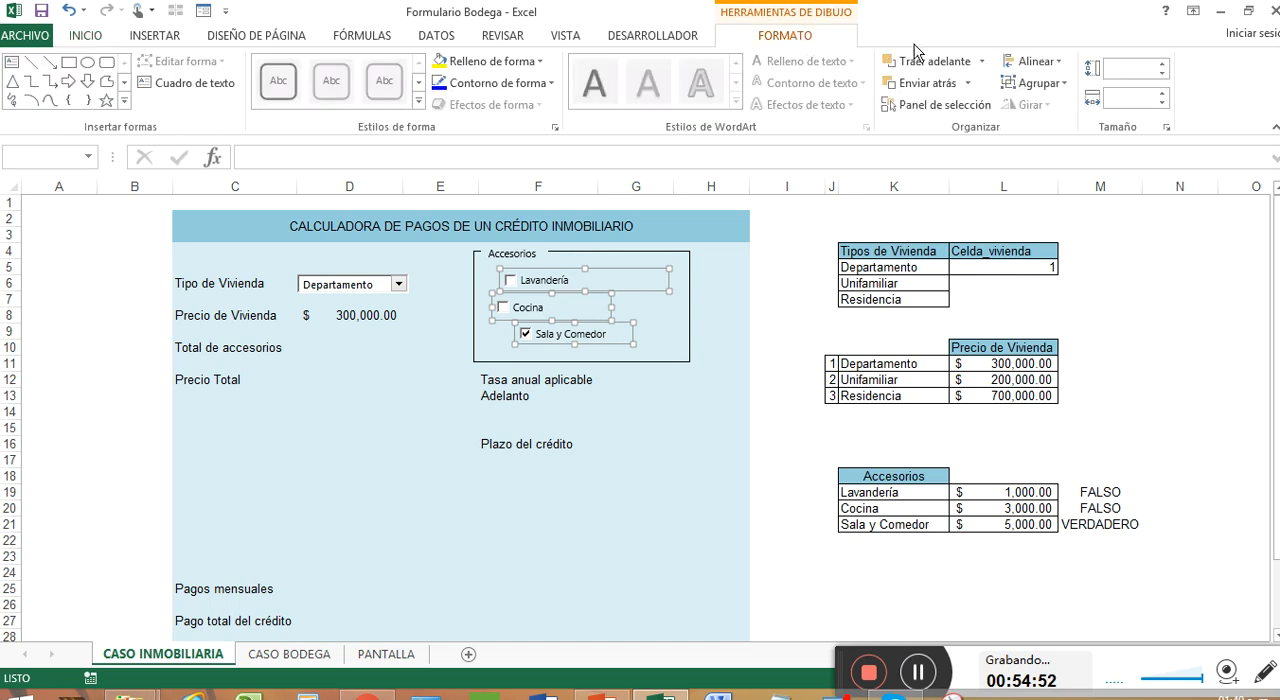
left_click(1035, 62)
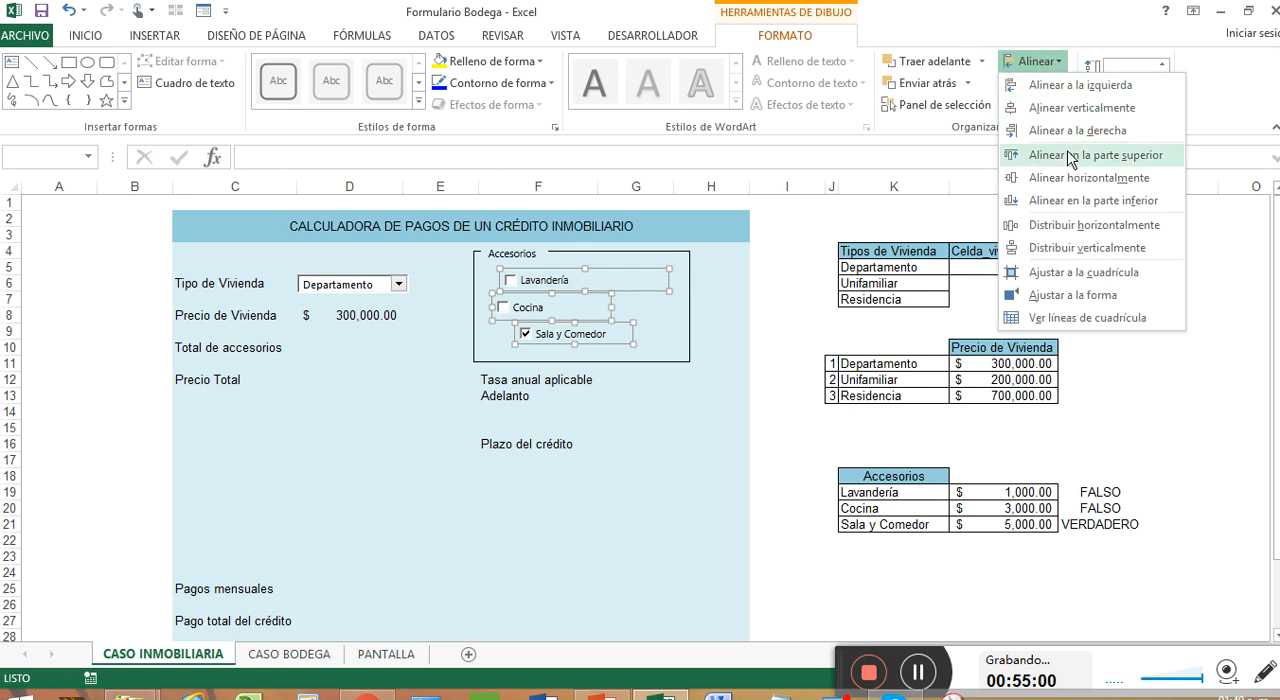
left_click(1100, 85)
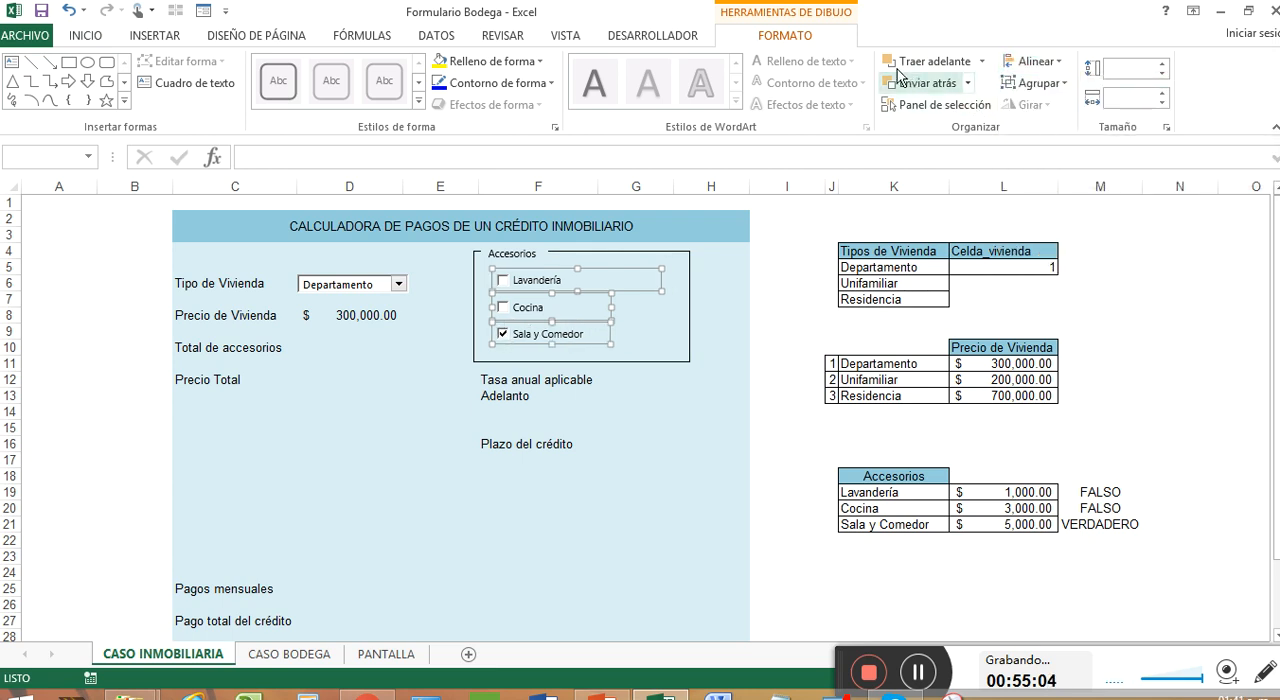
Open the alignment options for the three selected accessory check boxes
left_click(1060, 62)
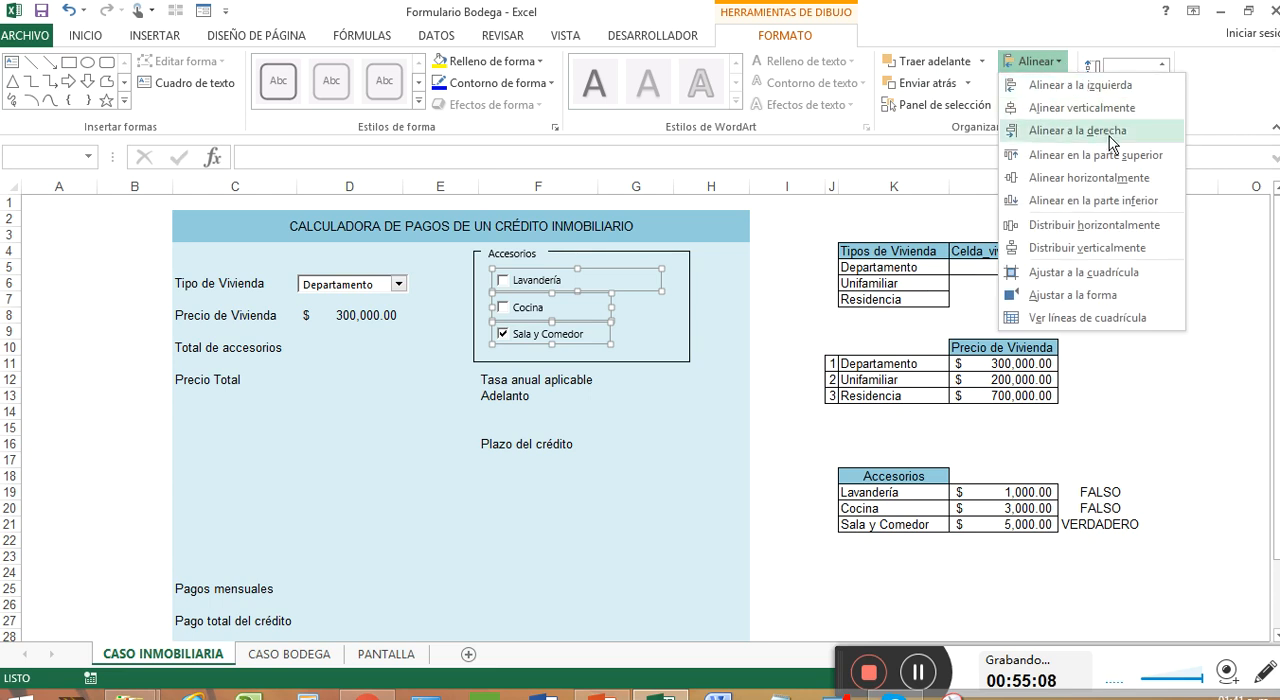
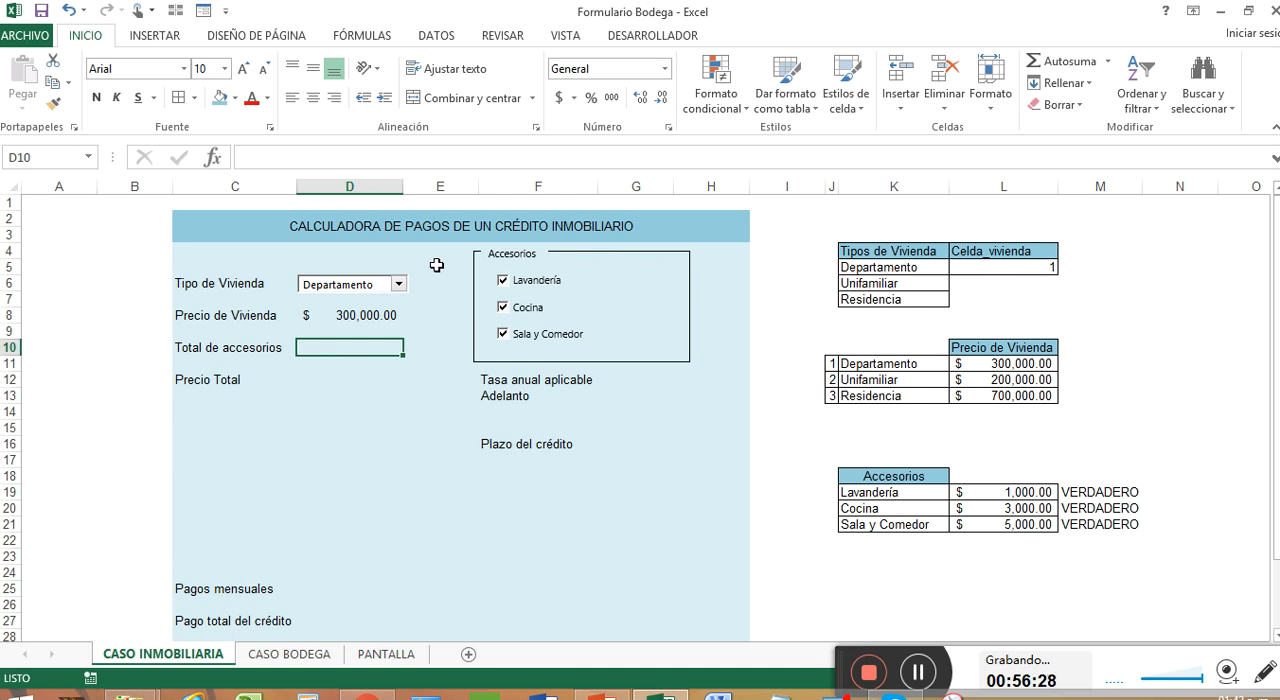
type("+SI(")
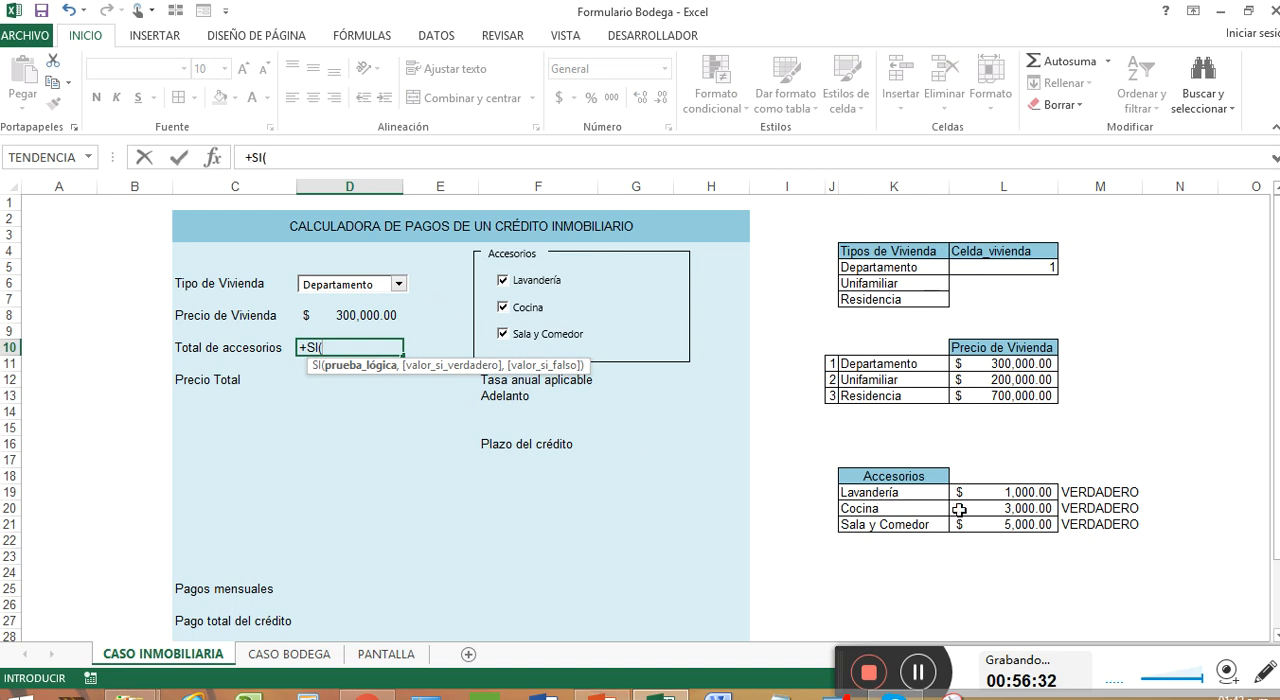
left_click(1085, 493)
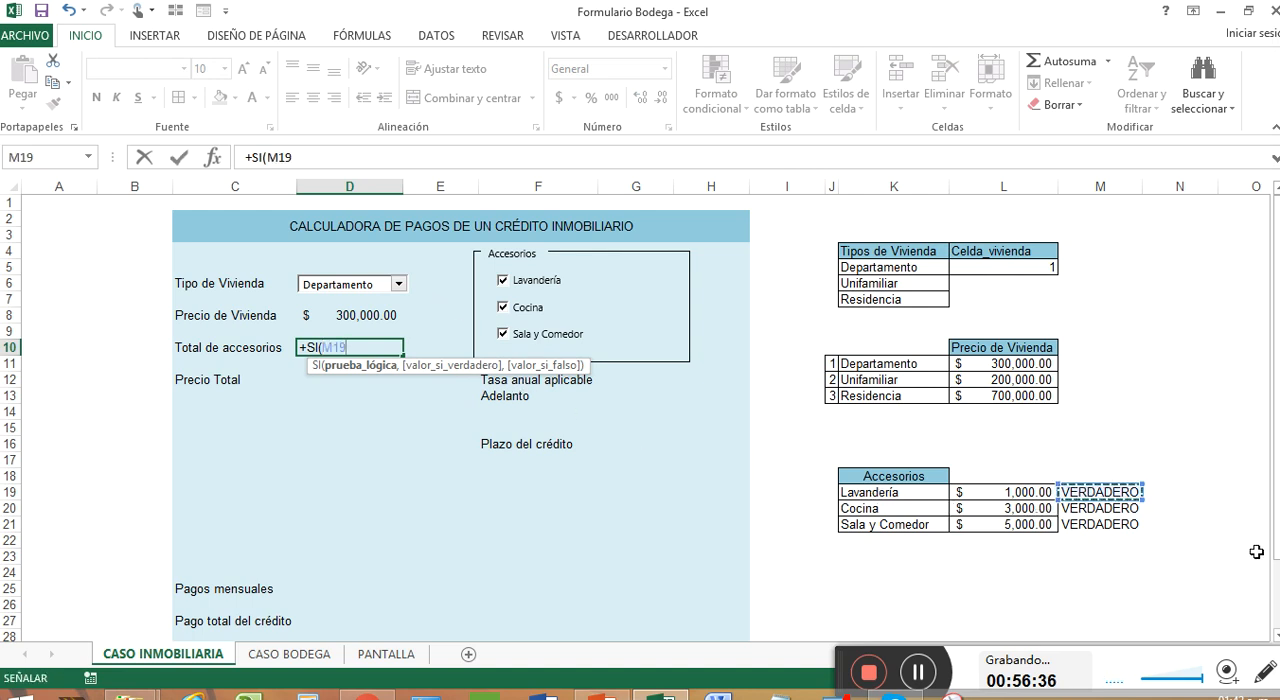
type("=\"")
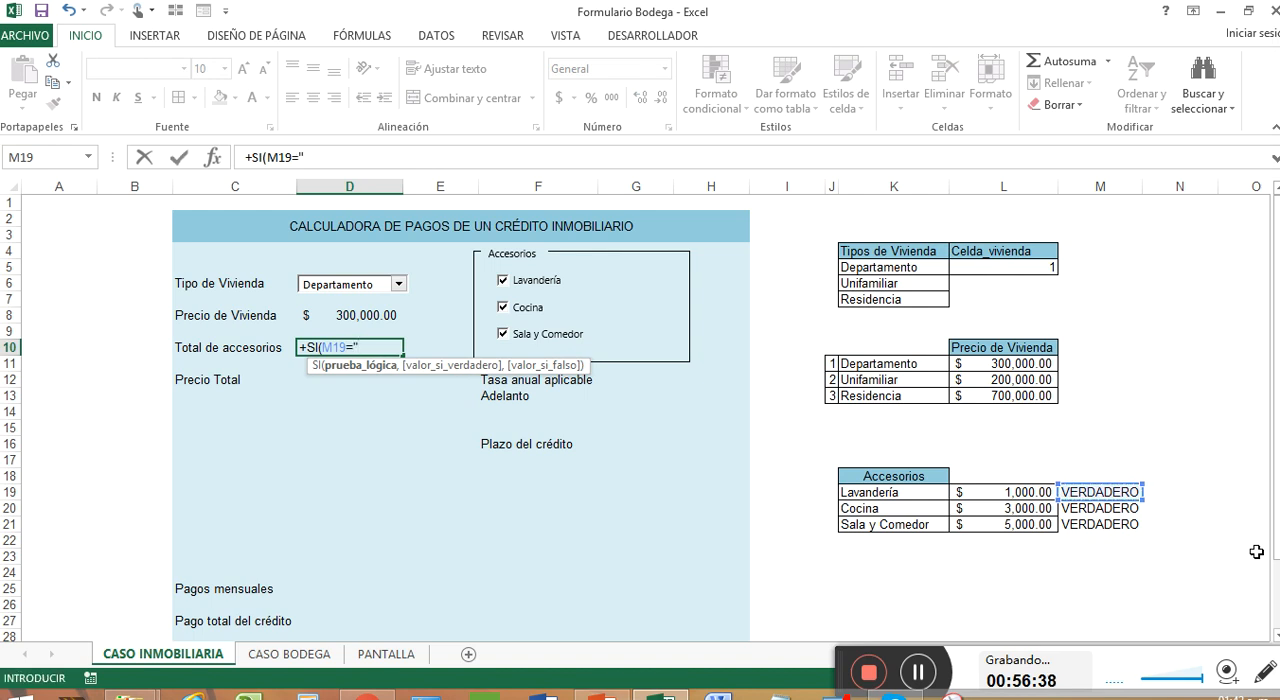
type("verdader")
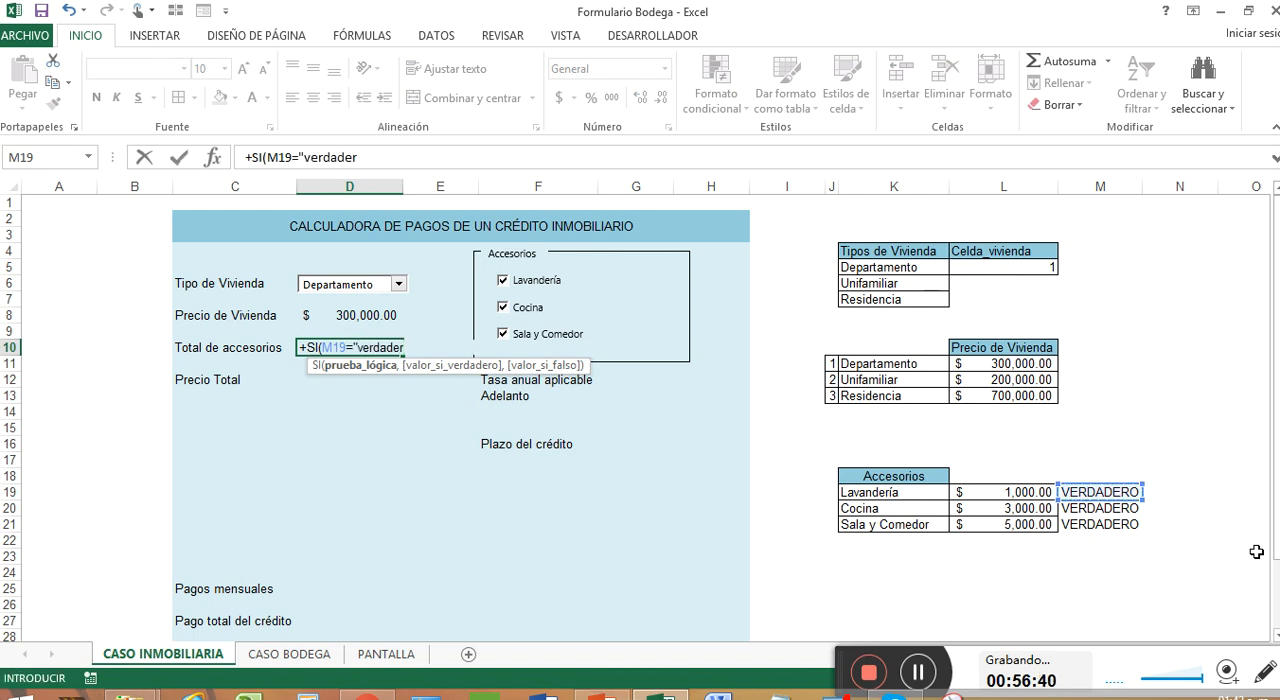
type("#,")
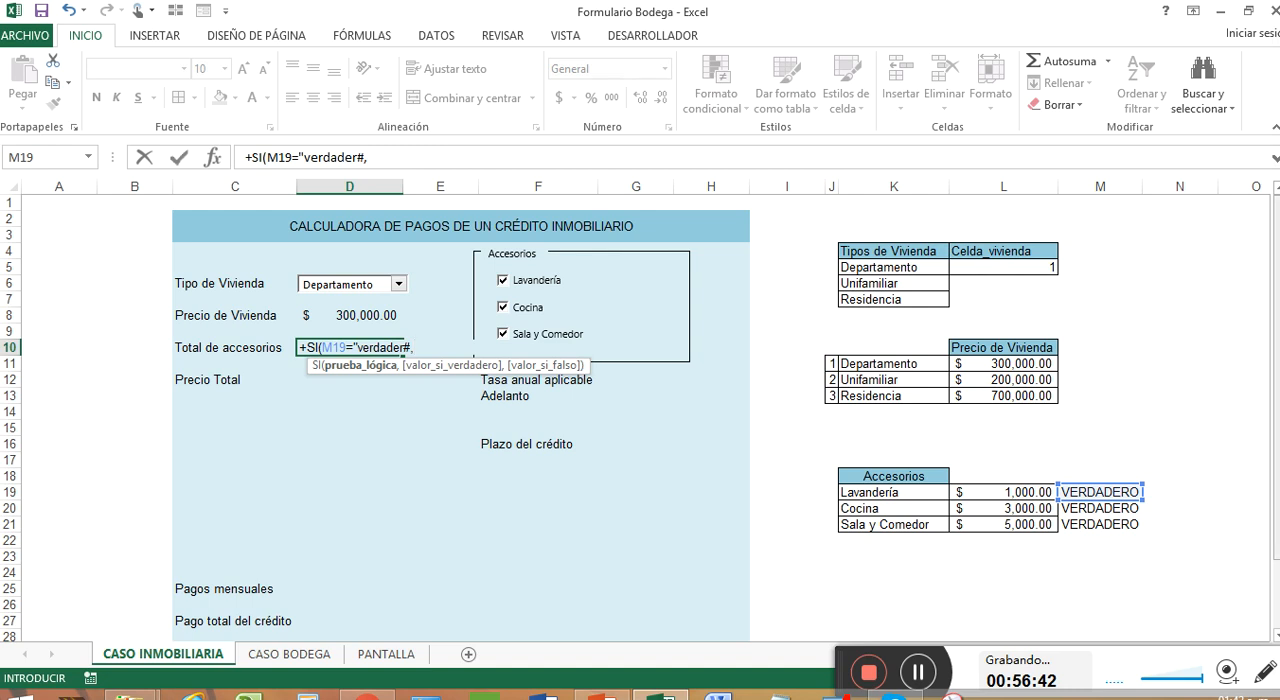
left_click(1030, 490)
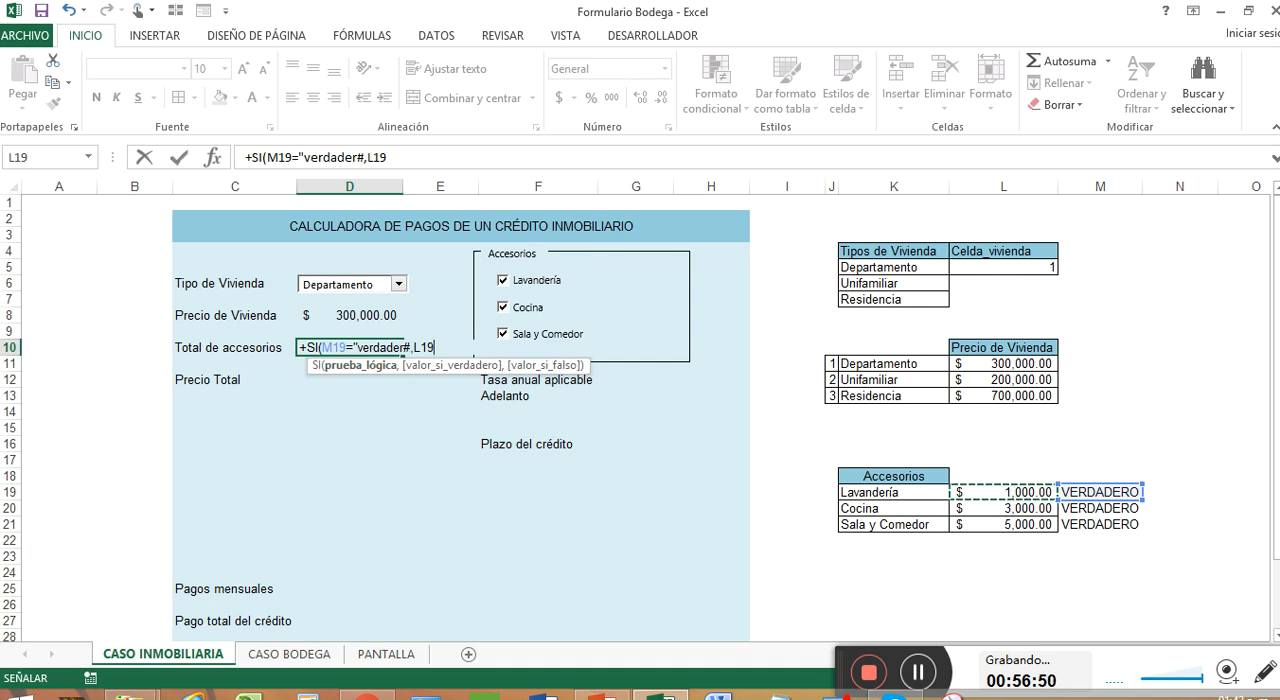
type(",")
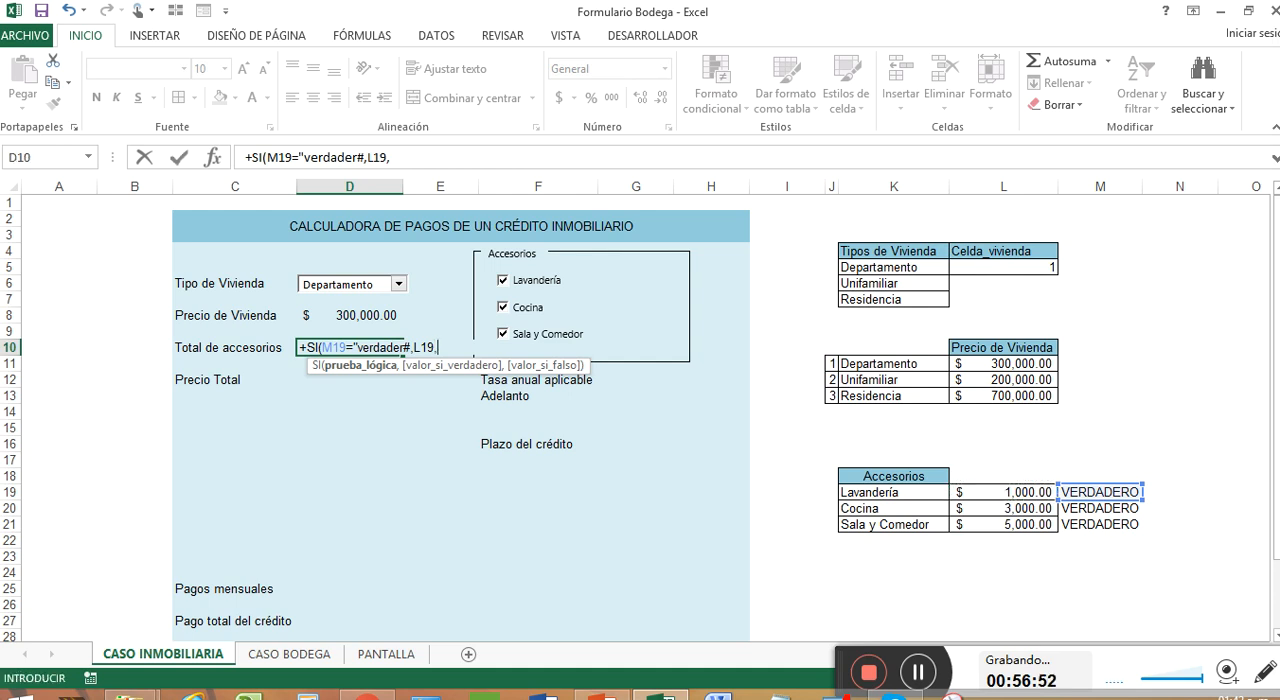
key("BackSpace")
type("+")
key("Return")
left_click(1035, 268)
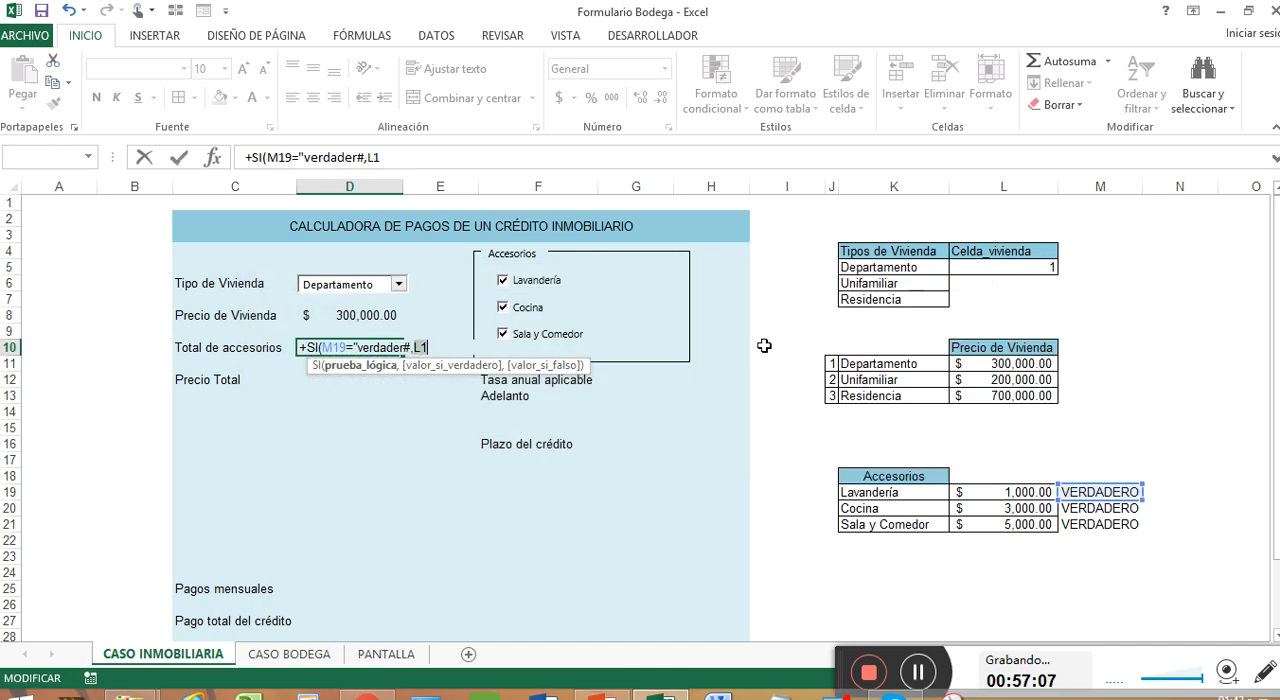
key("Escape")
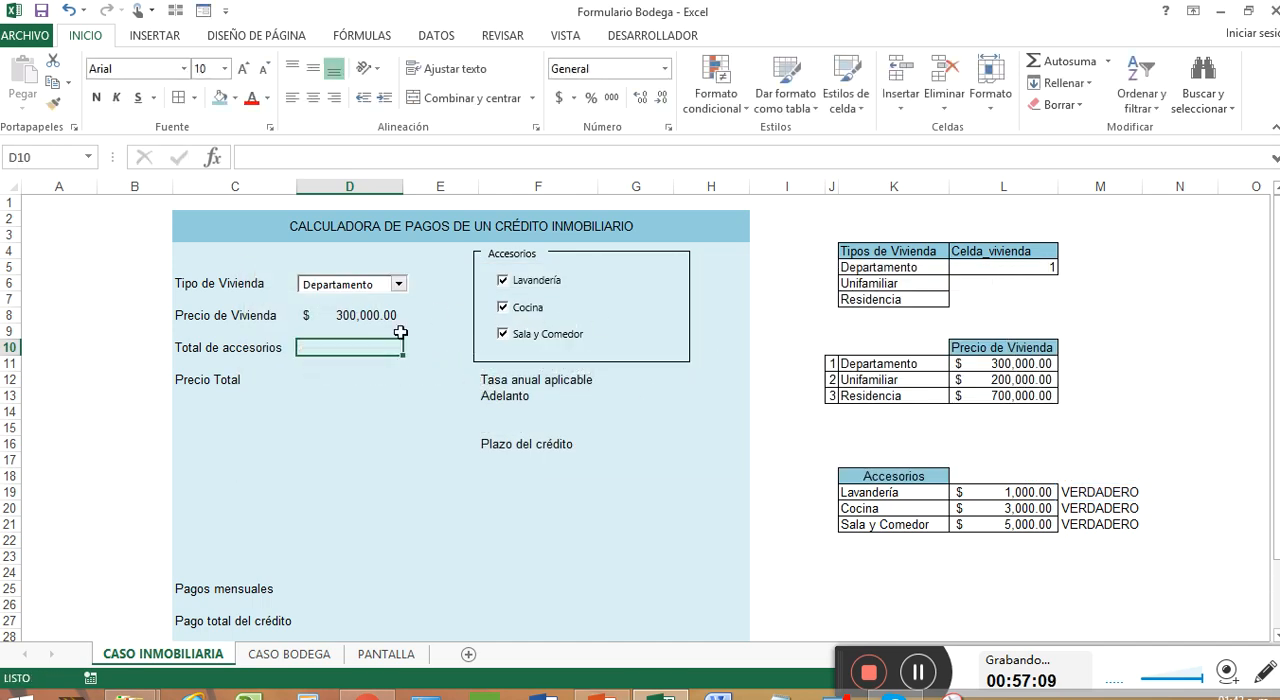
Start an SI formula in the Total de accesorios cell D10 with the logical test M19="verdadero"
type("+si")
key("Tab")
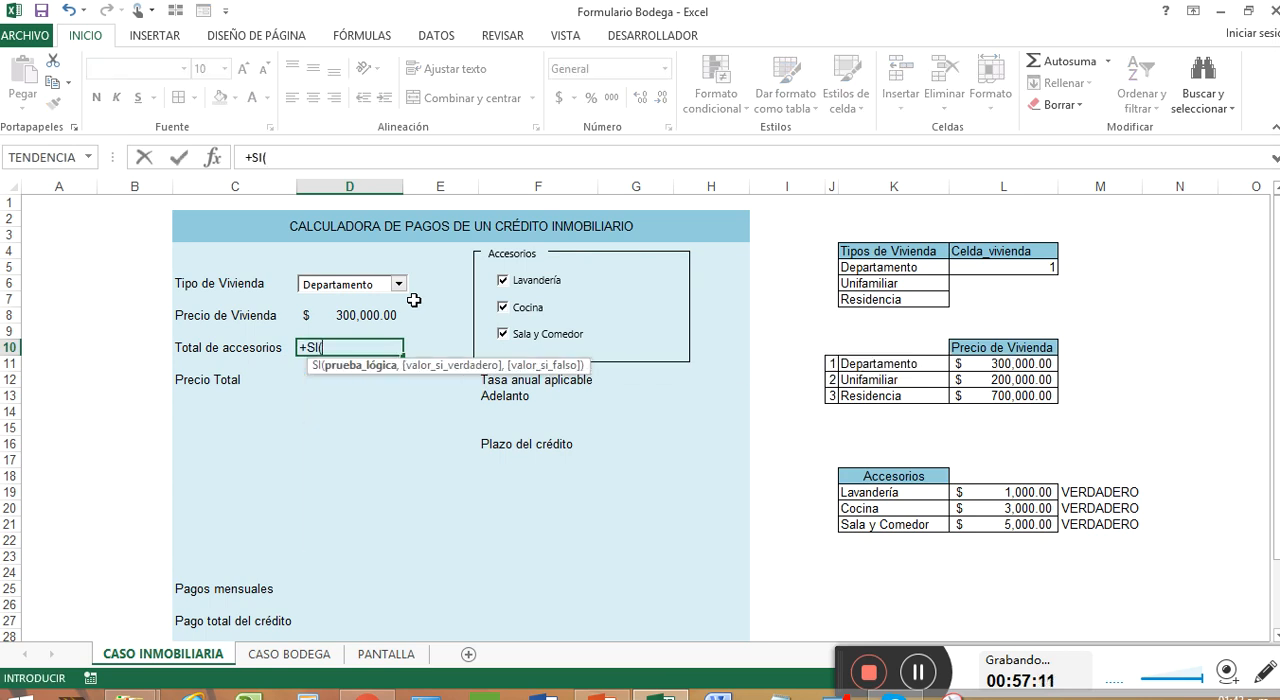
left_click(1072, 492)
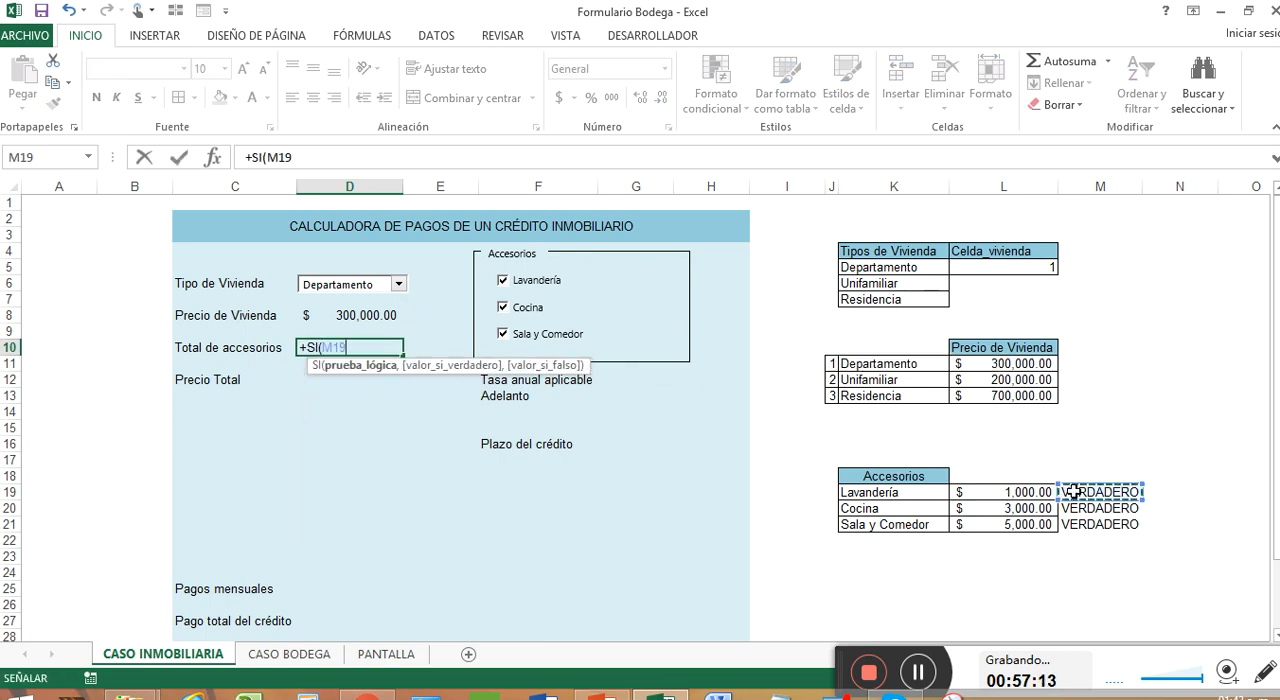
type("=")
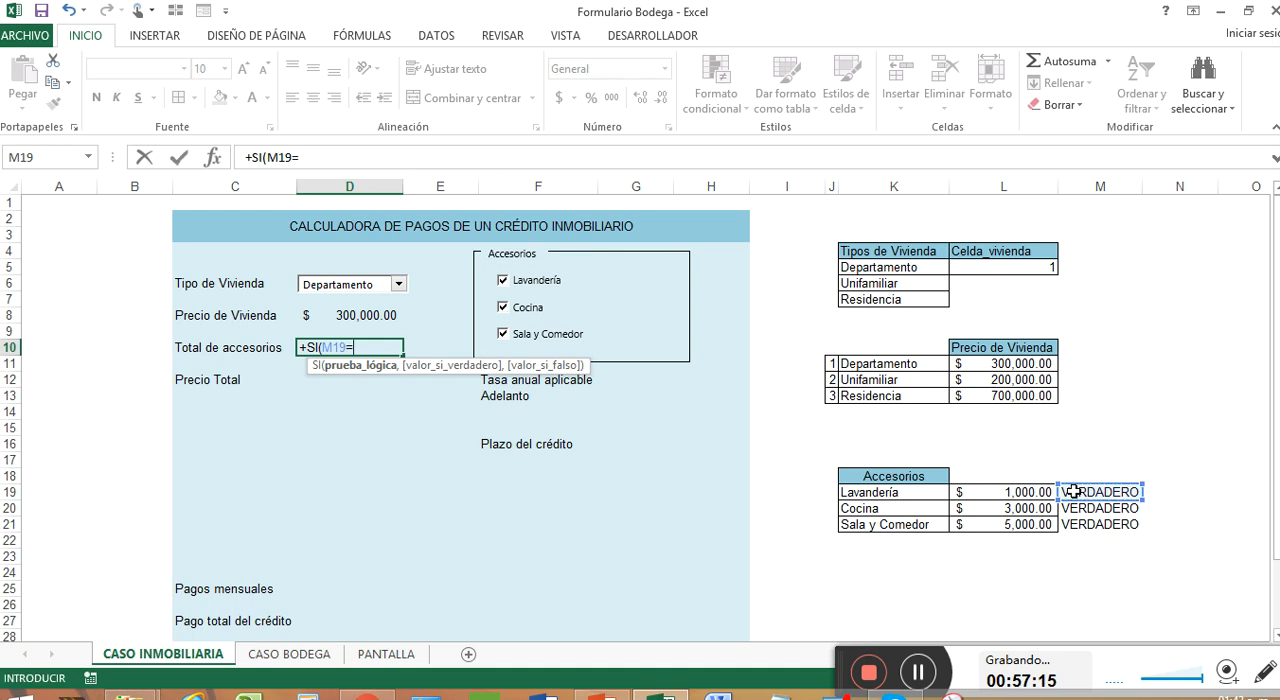
type("verad")
key("BackSpace")
key("BackSpace")
key("BackSpace")
key("BackSpace")
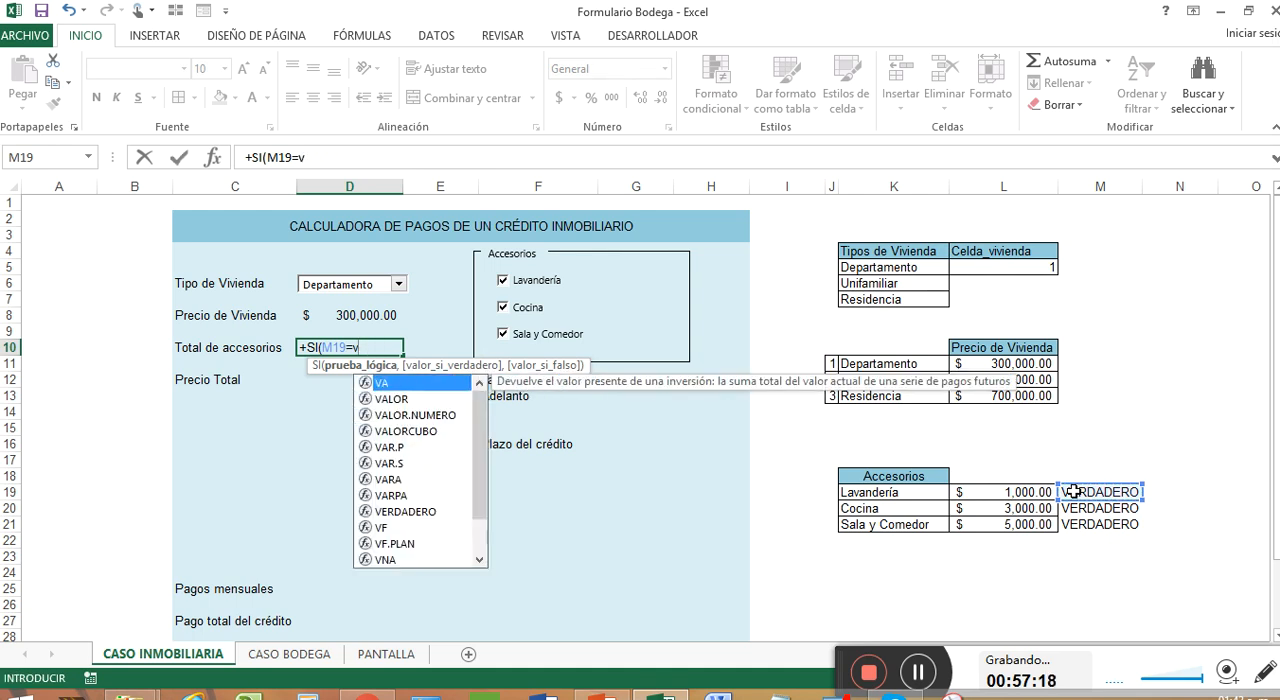
key("BackSpace")
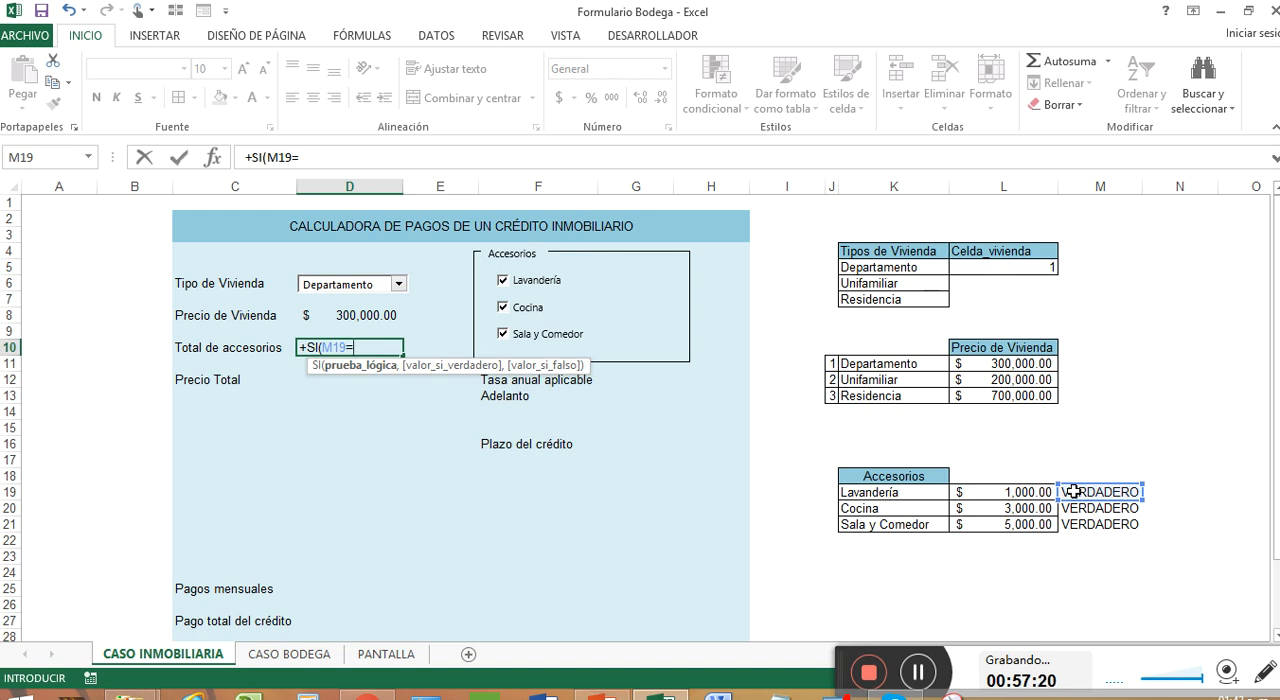
type("verdadero")
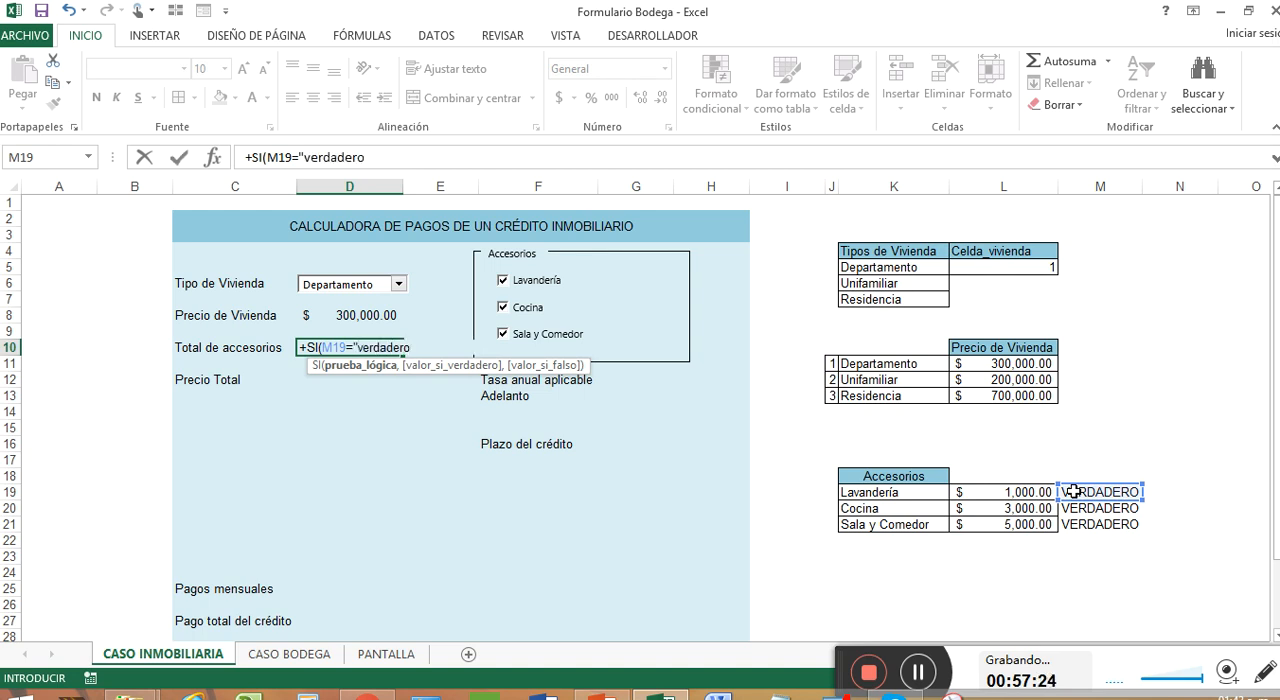
type("\",")
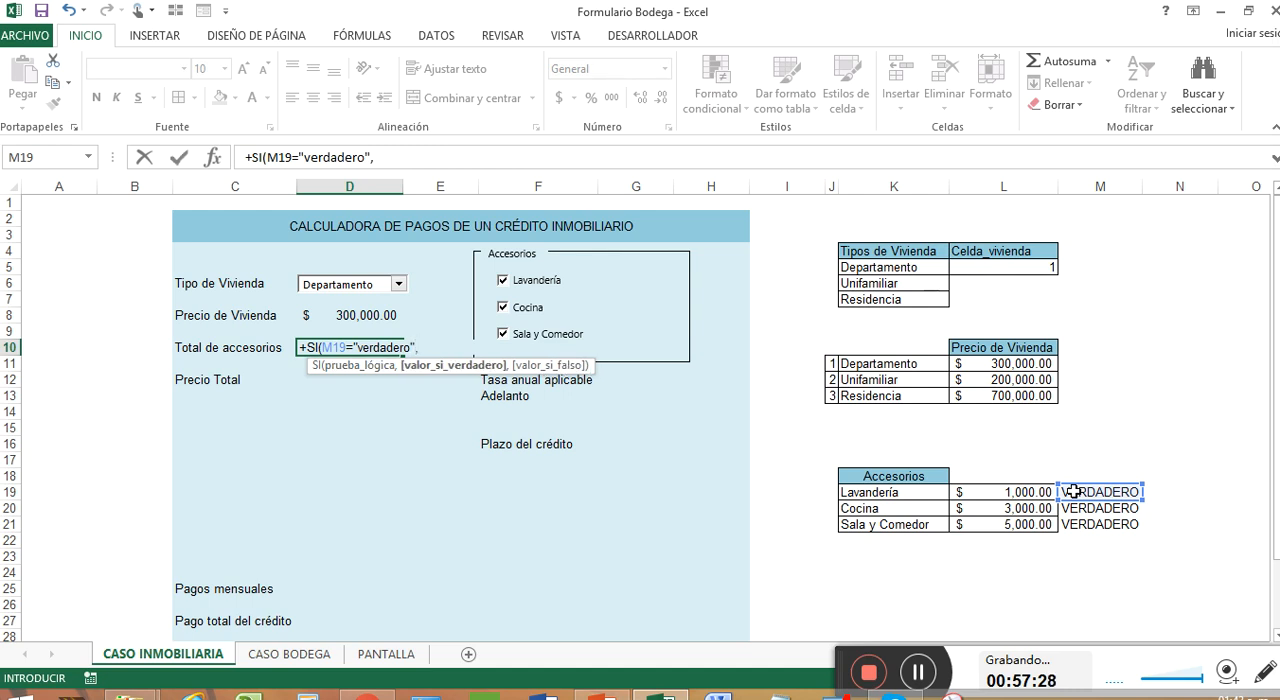
type("si")
Nest a second SI as the true value in D10's formula, testing M20="verdadero"
key("Tab")
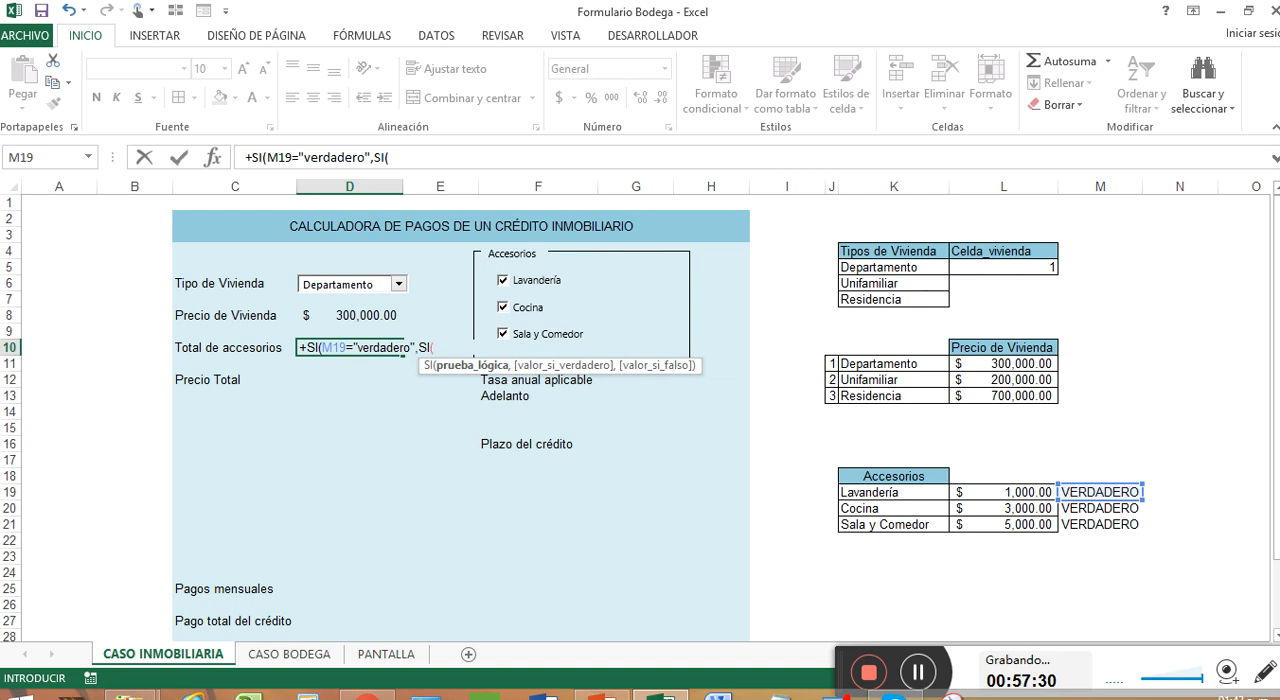
left_click(1090, 509)
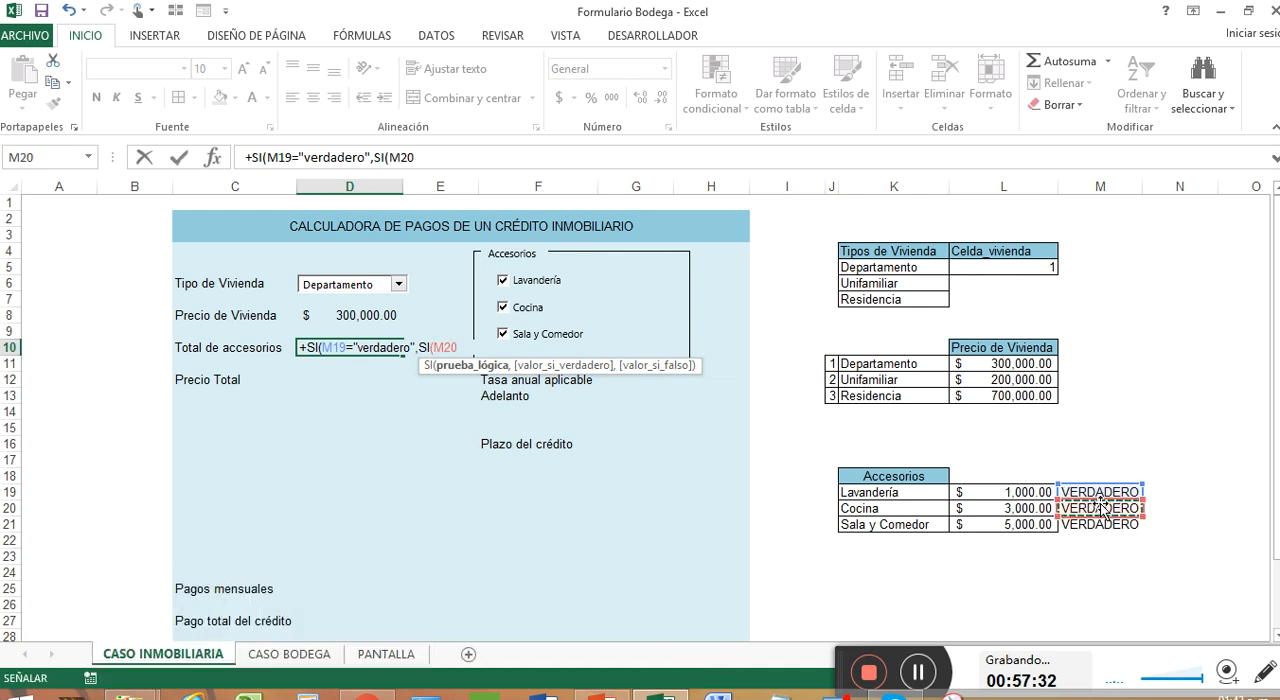
type("=\"")
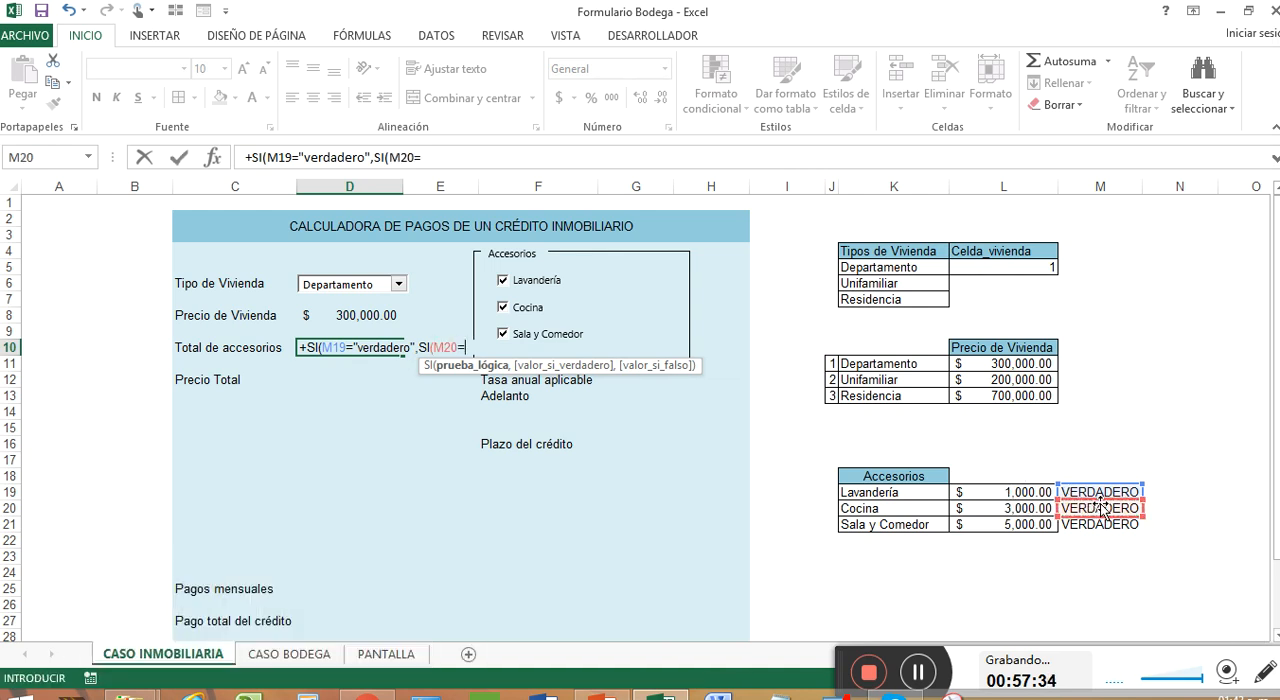
type("\"verdadero")
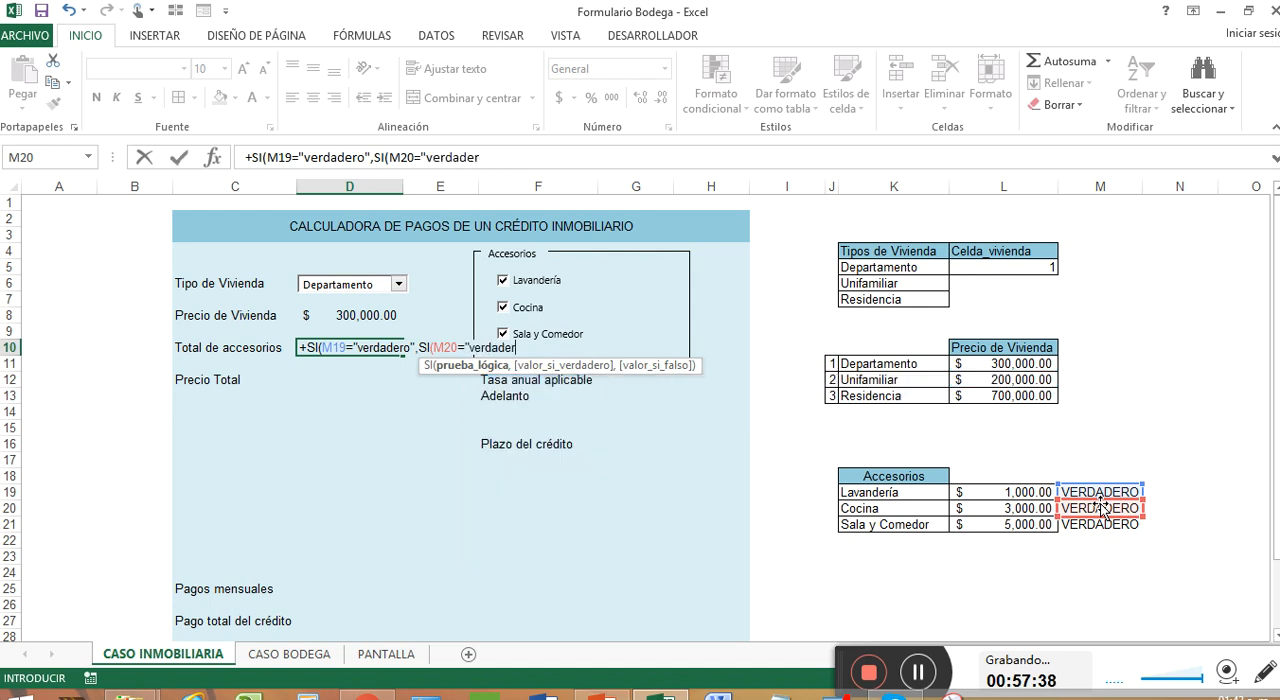
type("\",SI(")
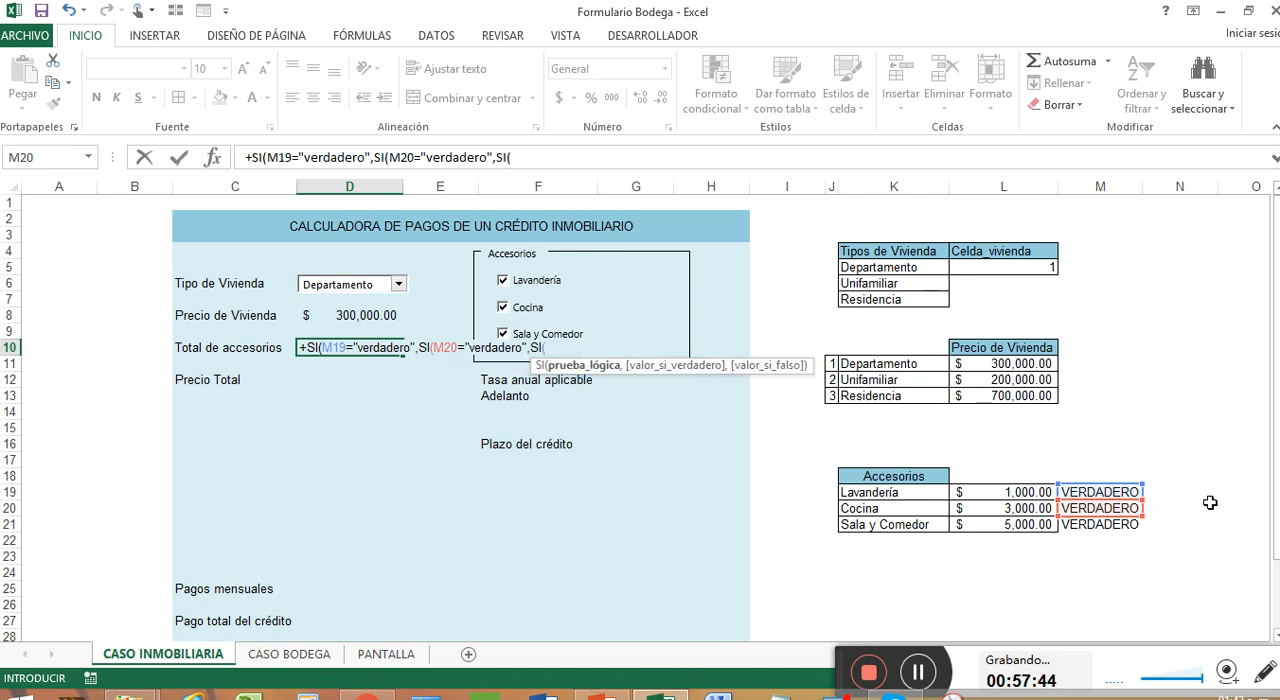
Nest a third SI as the true value of the M20 test, testing M21="verdadero"
left_click(1137, 524)
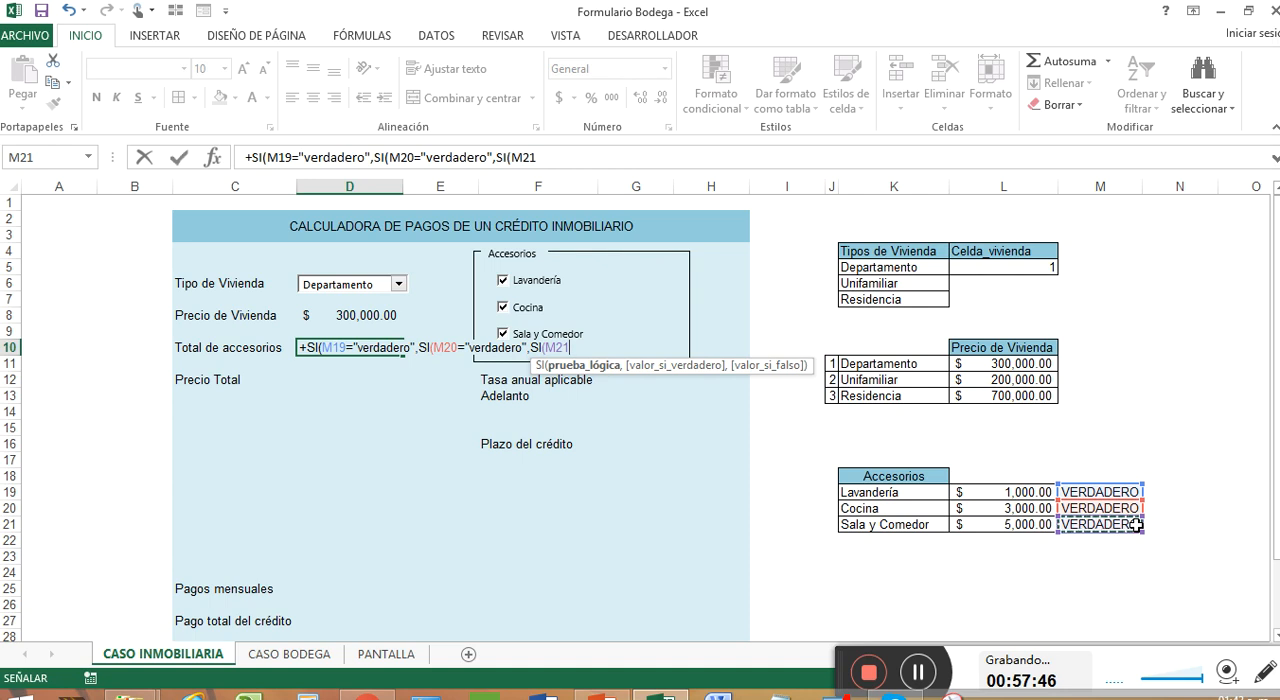
type("e")
key("BackSpace")
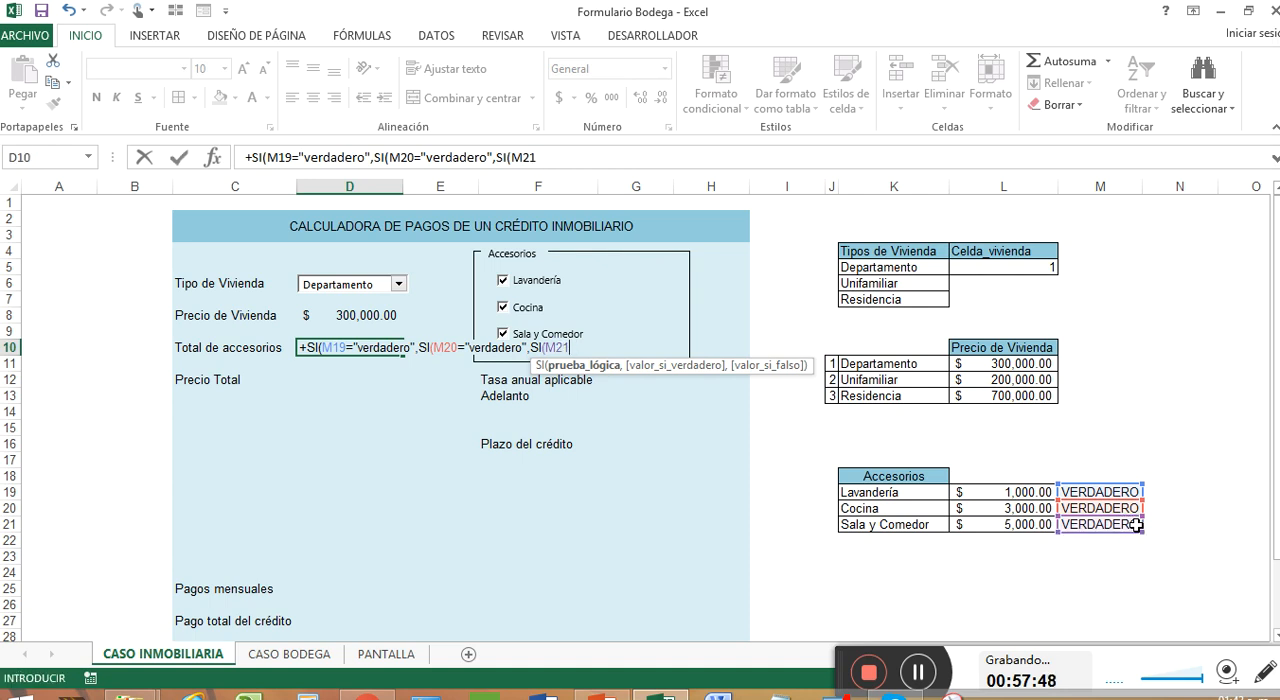
type("\"veradaer")
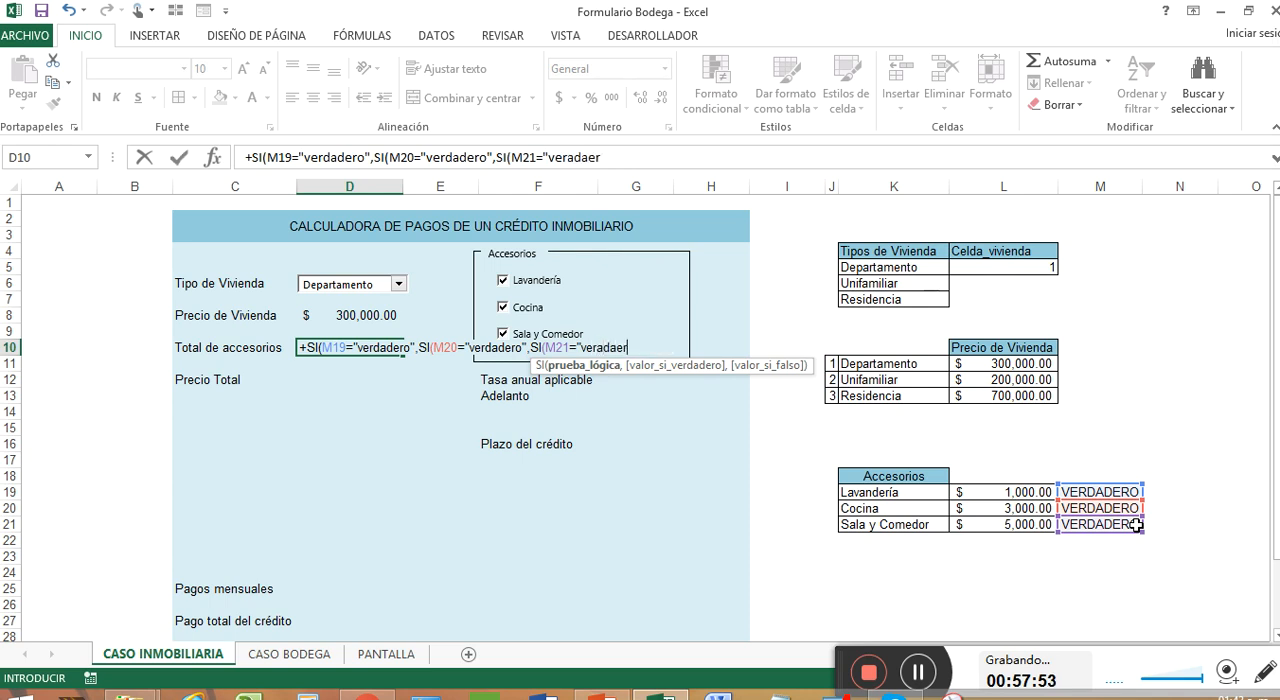
key("BackSpace")
key("BackSpace")
key("BackSpace")
key("BackSpace")
key("BackSpace")
type("dadero\",")
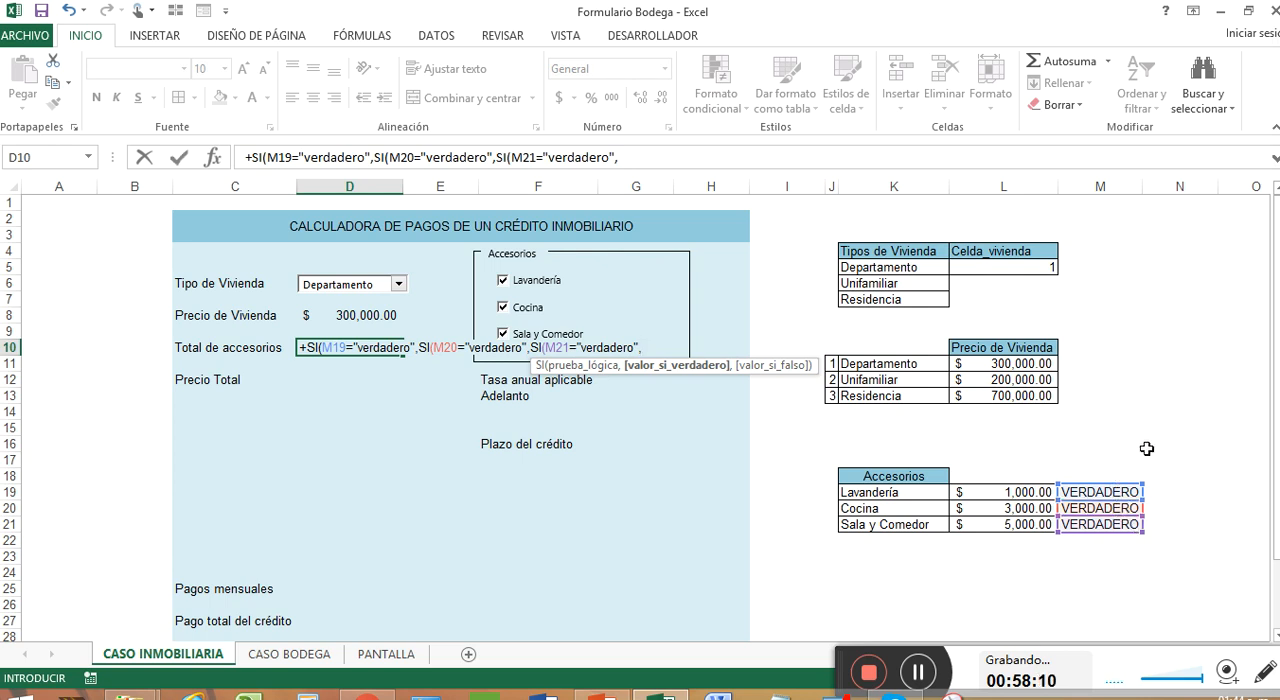
Enter SUMA(L19:L21) as the true value of the innermost SI testing M21
type("suma")
key("Tab")
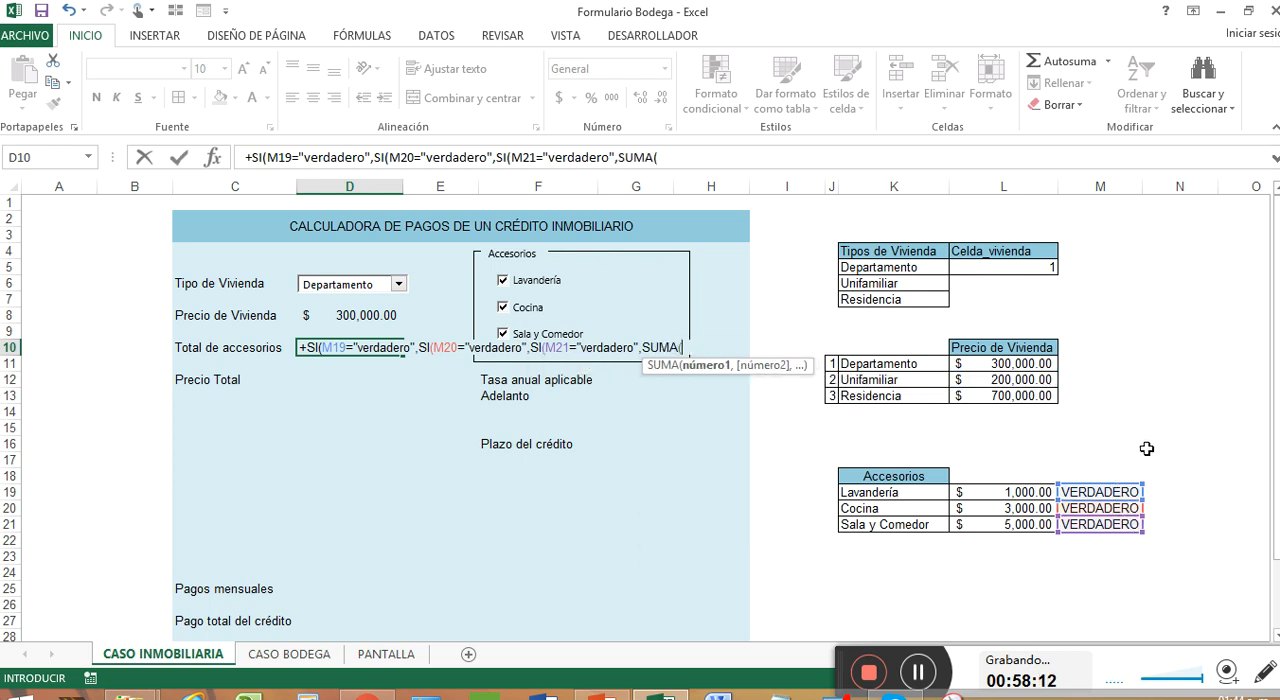
left_click_drag(1022, 492, 1030, 525)
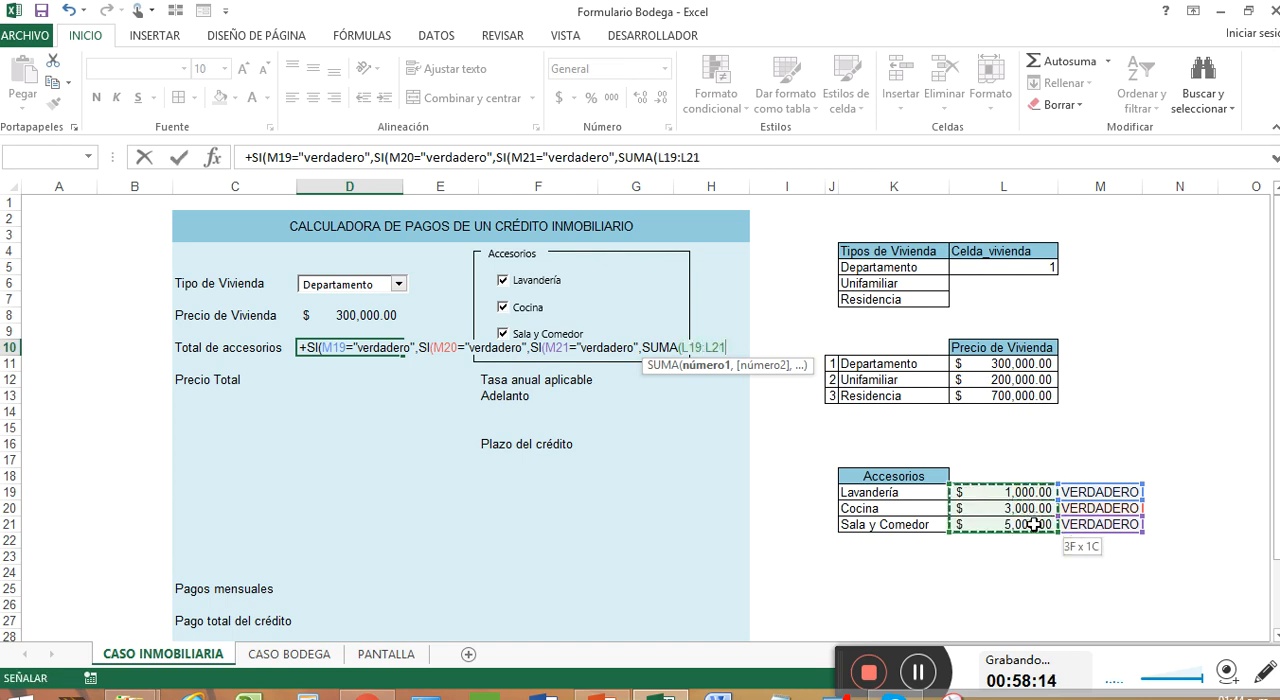
type(")")
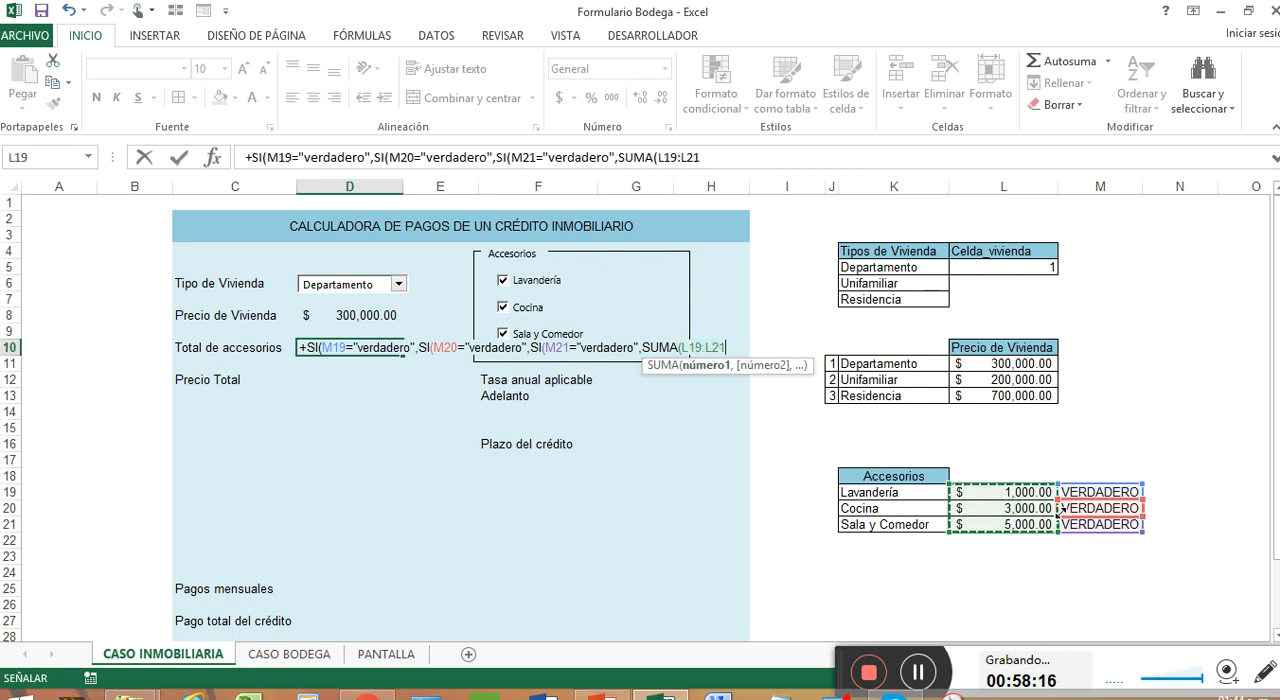
type(",")
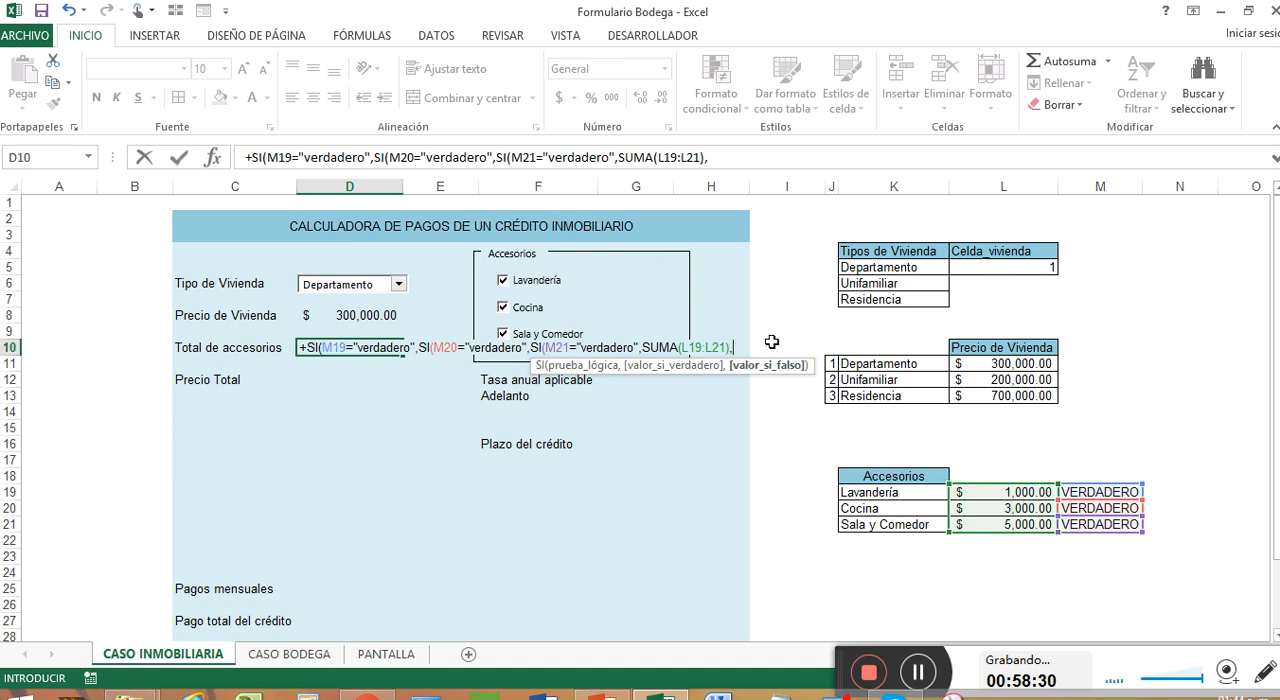
Enter SUMA(L19:L20) as the false value of the M21 test and close that innermost SI
type("suma")
key("Tab")
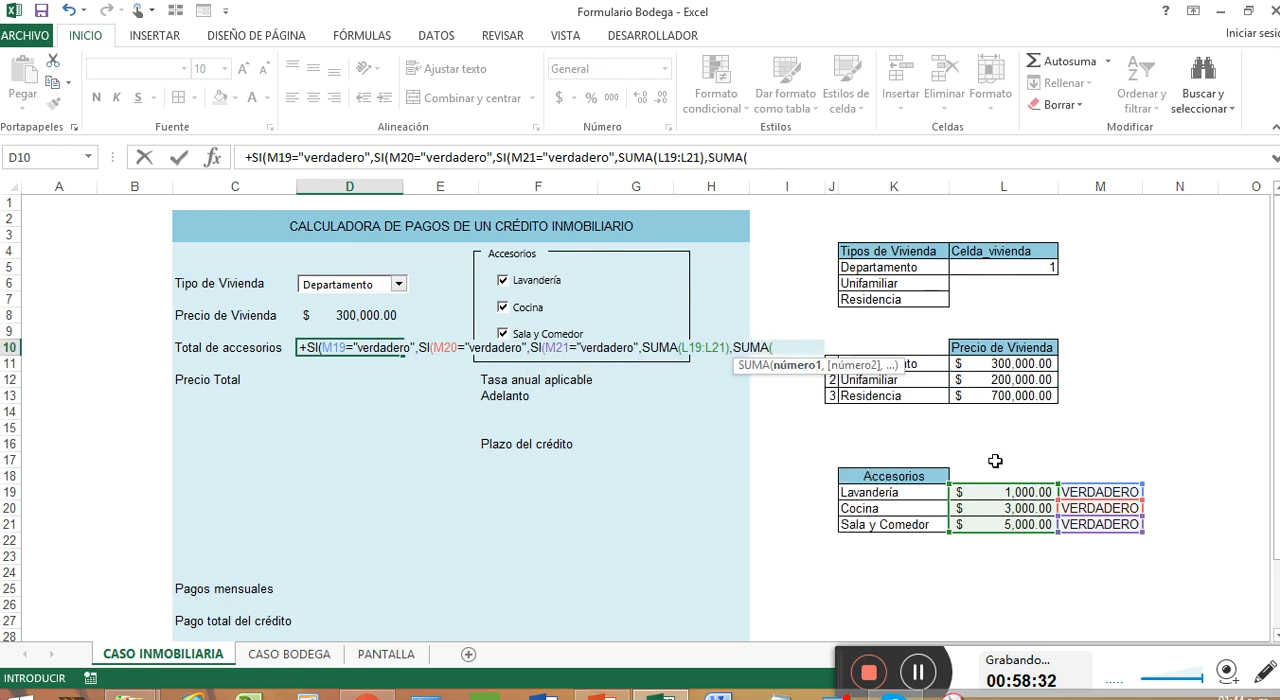
left_click(1002, 497)
left_click_drag(1002, 500, 1014, 512)
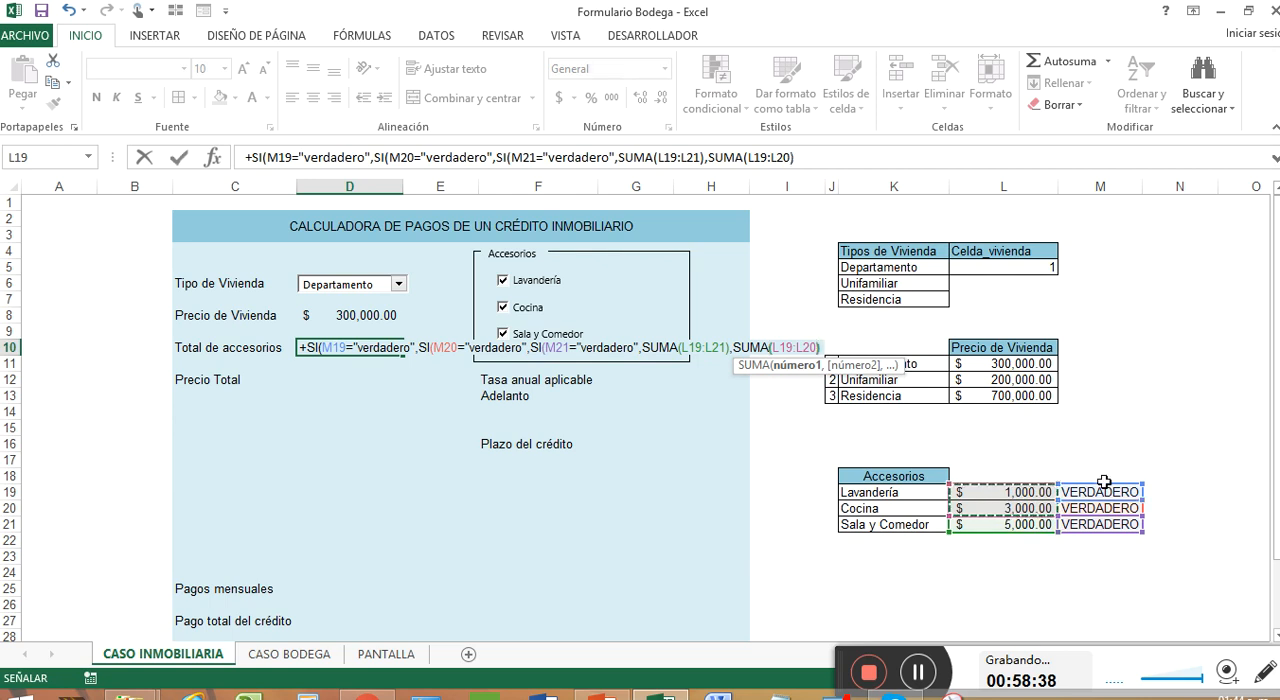
type("),")
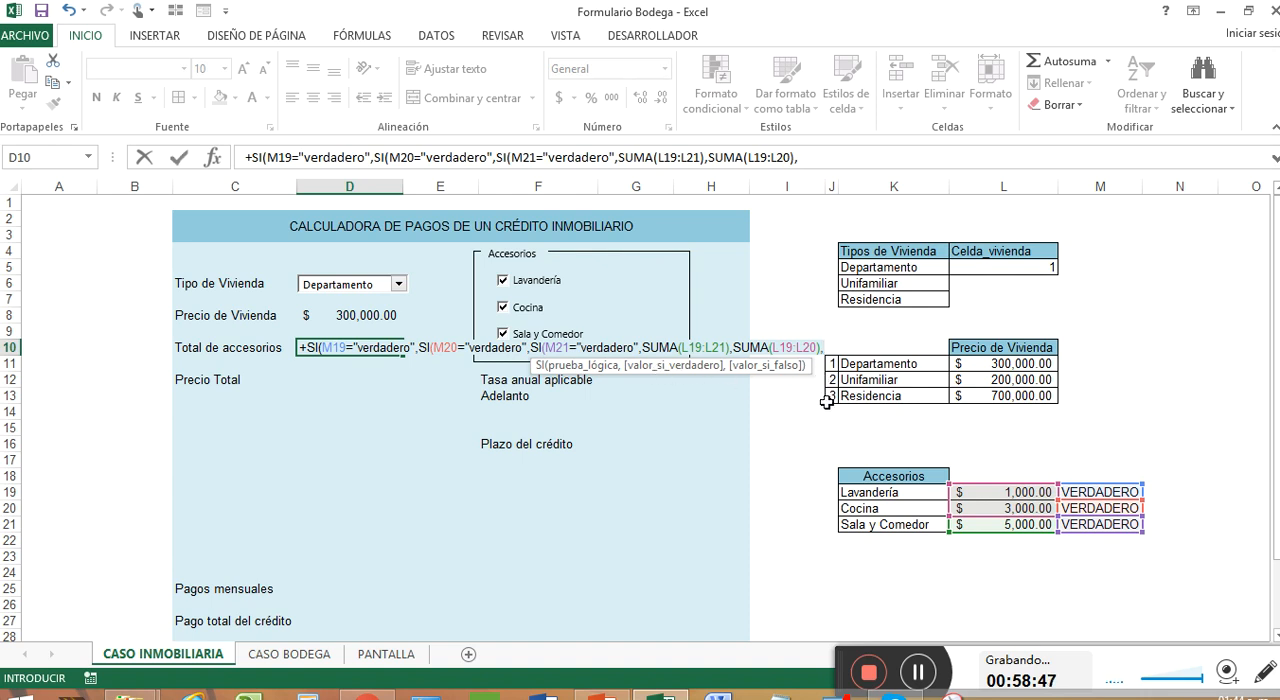
type("s")
key("BackSpace")
key("BackSpace")
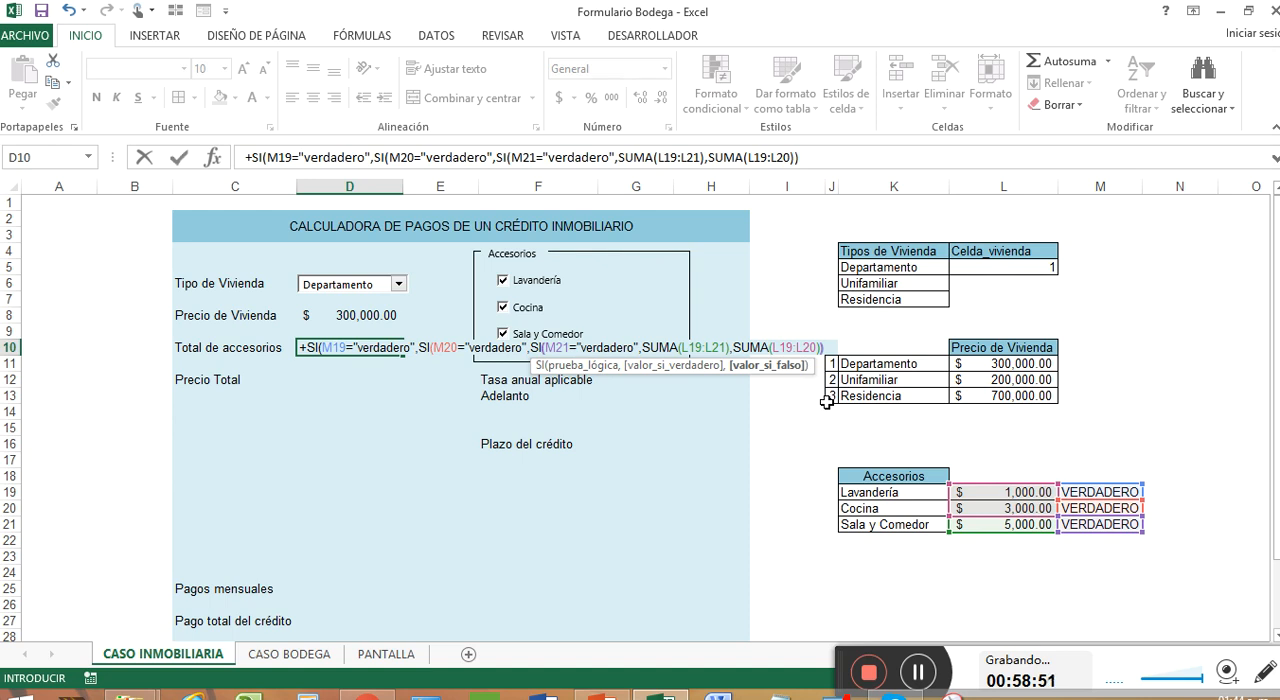
Enter SUMA(L19,L21) as the false value of the M20 test in D10's formula and close that SI
type(",")
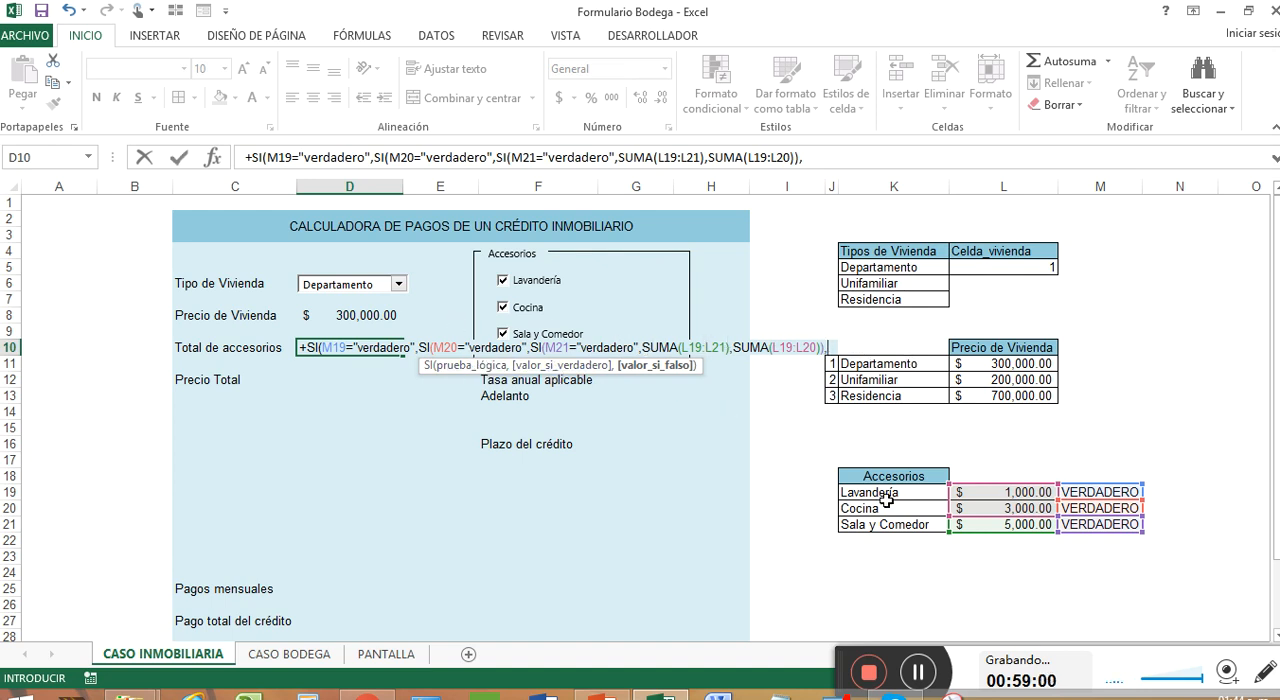
type("suma")
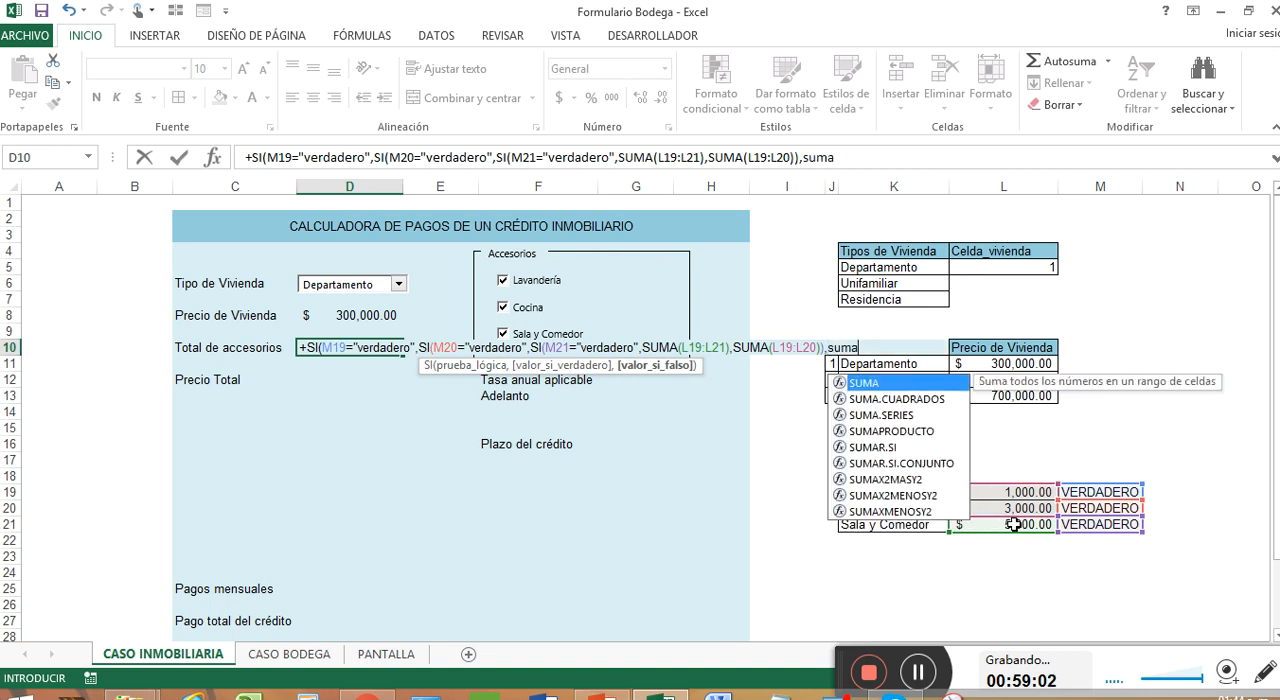
key("Tab")
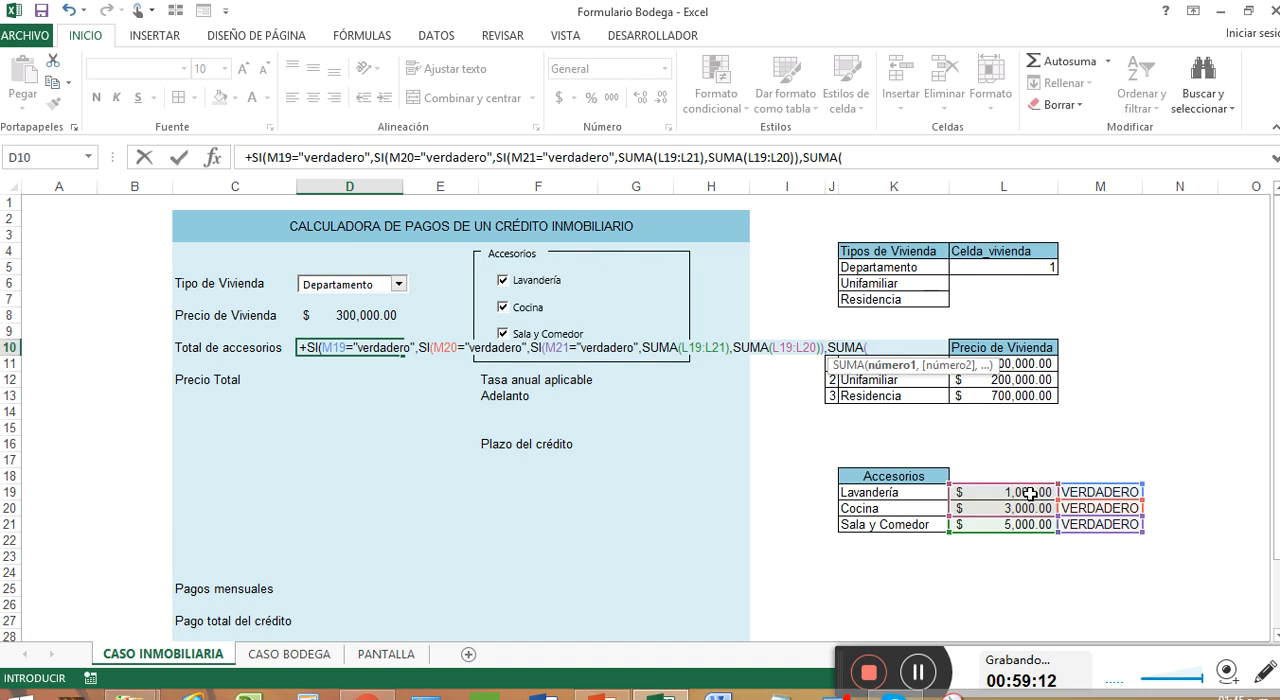
left_click(1030, 493)
type(",")
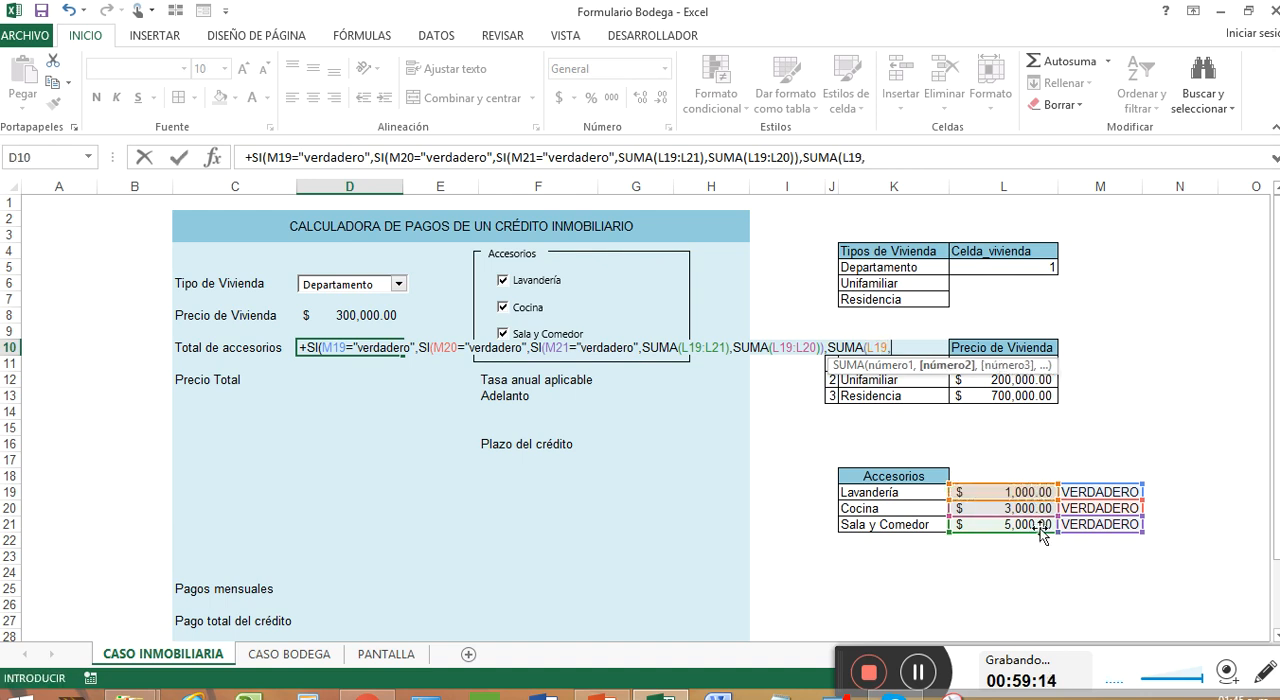
left_click(1038, 526)
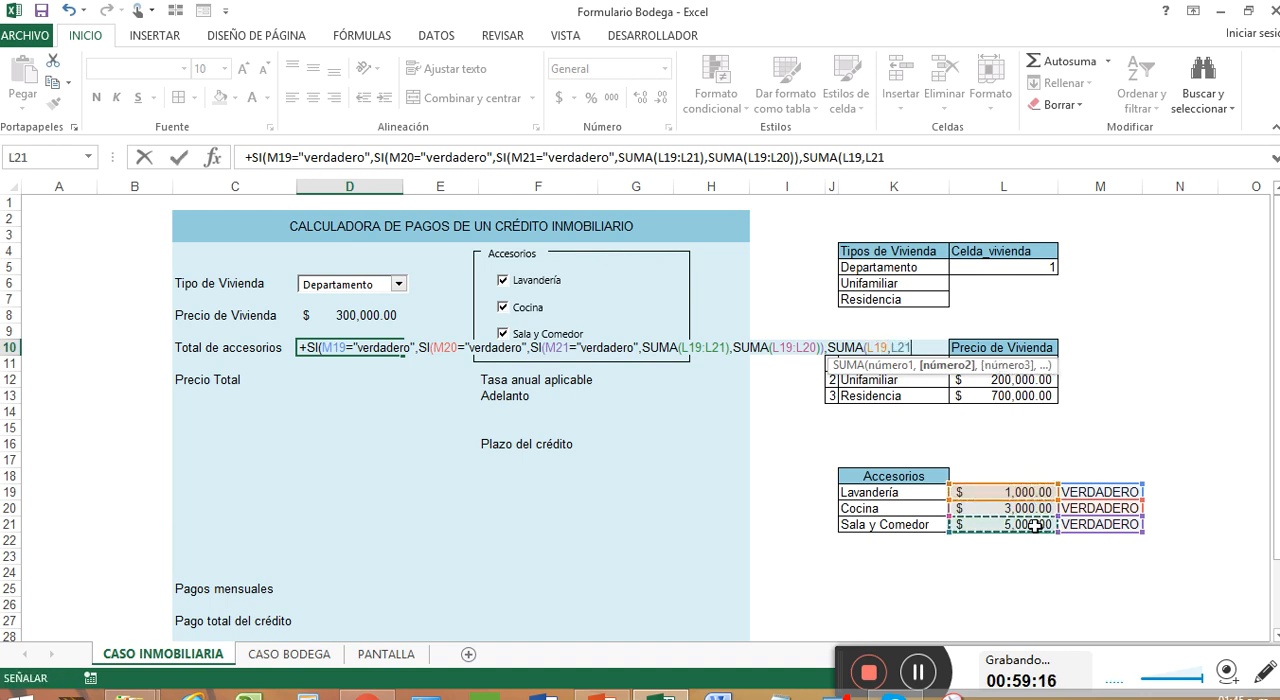
type(")")
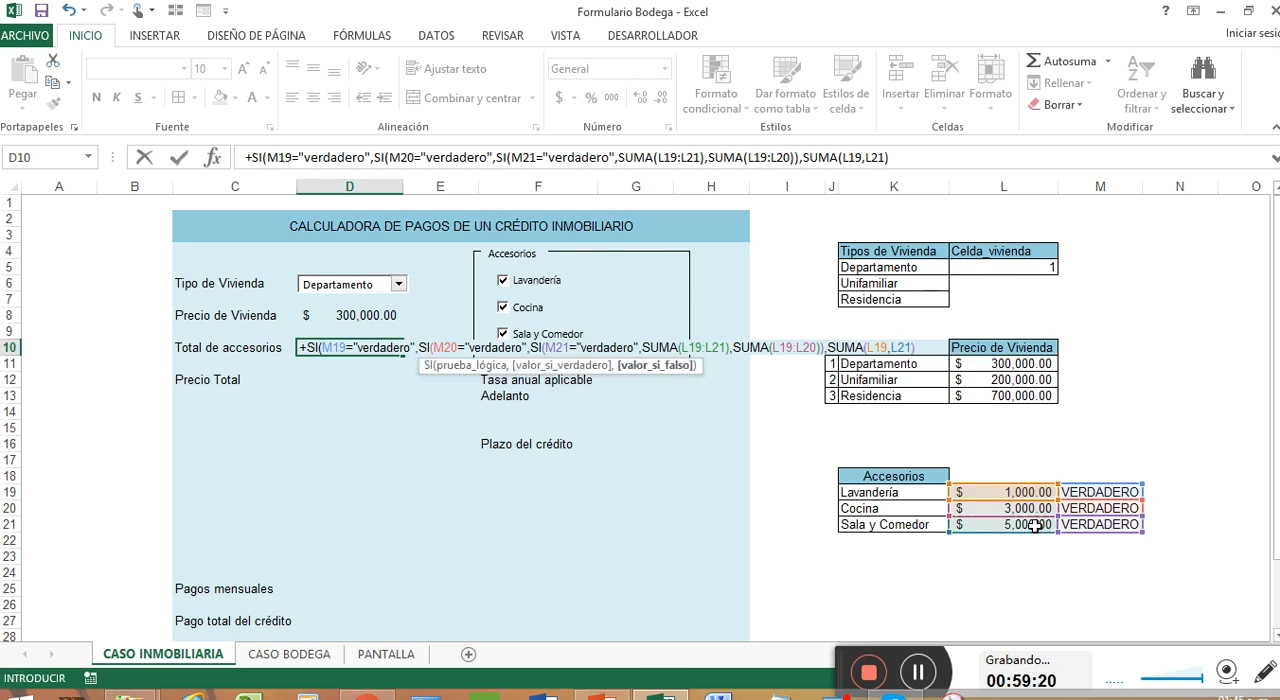
type(")")
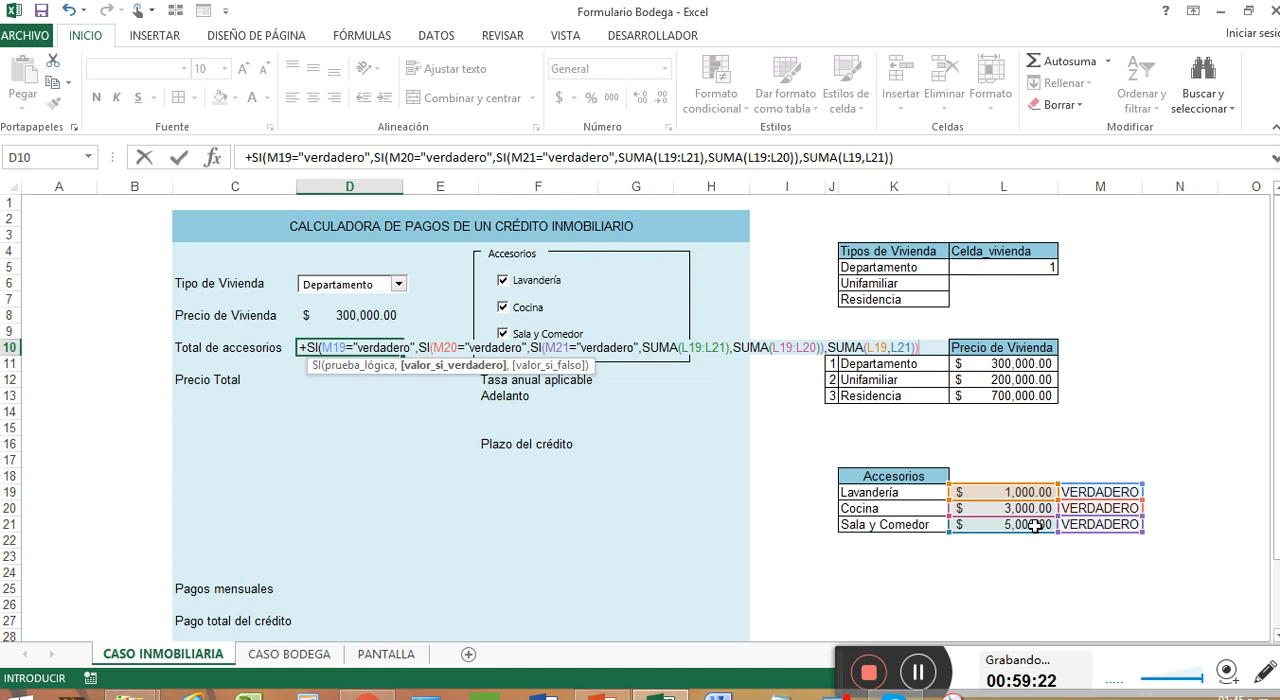
key("BackSpace")
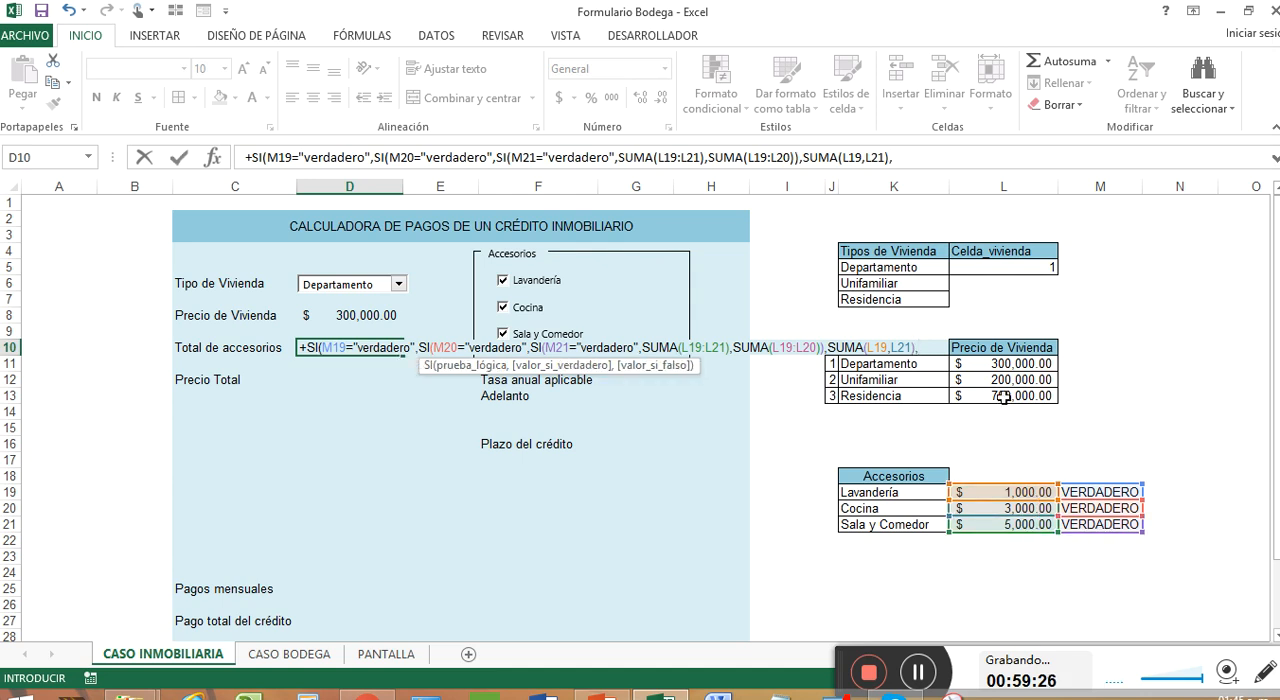
key("BackSpace")
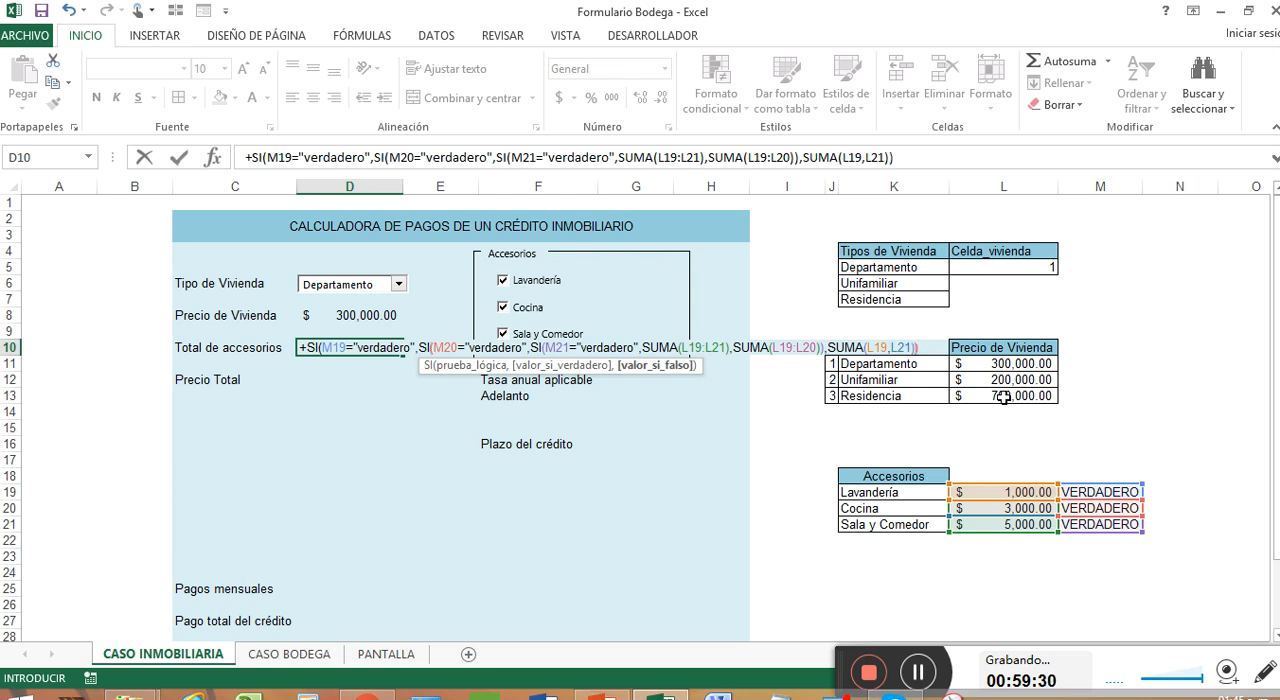
type("),")
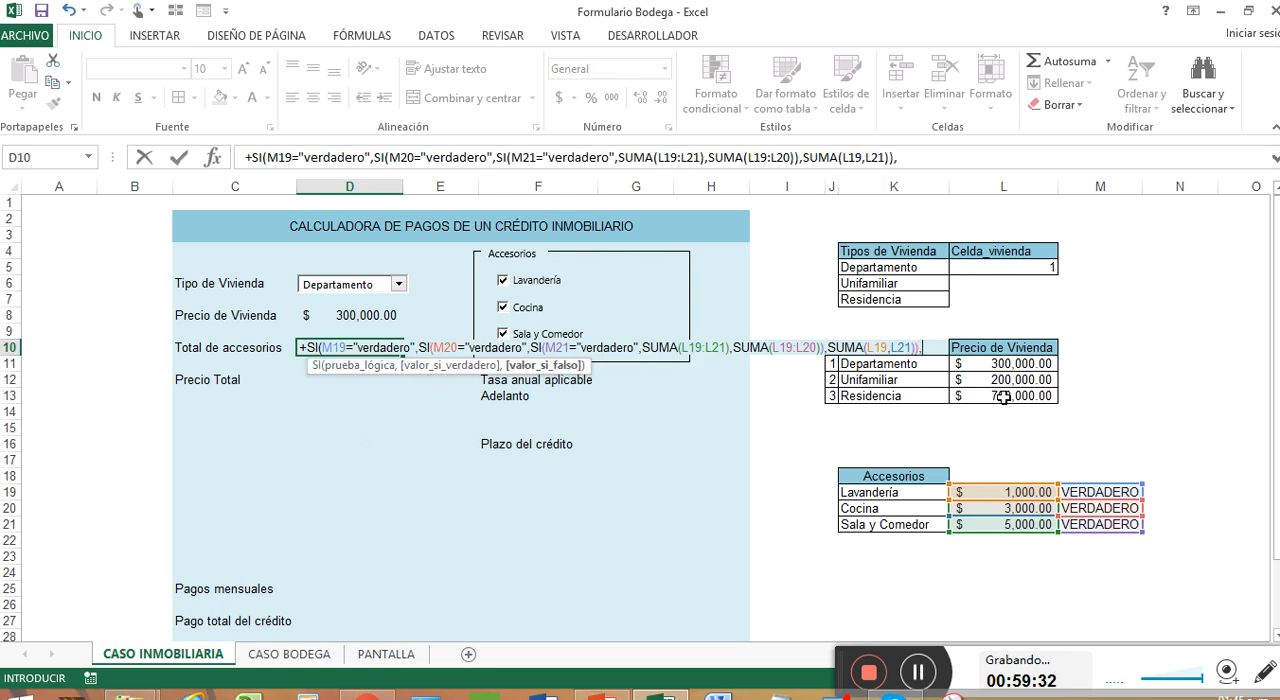
Enter L19 as the false value of the outer M19 test and complete D10's formula
left_click(1005, 484)
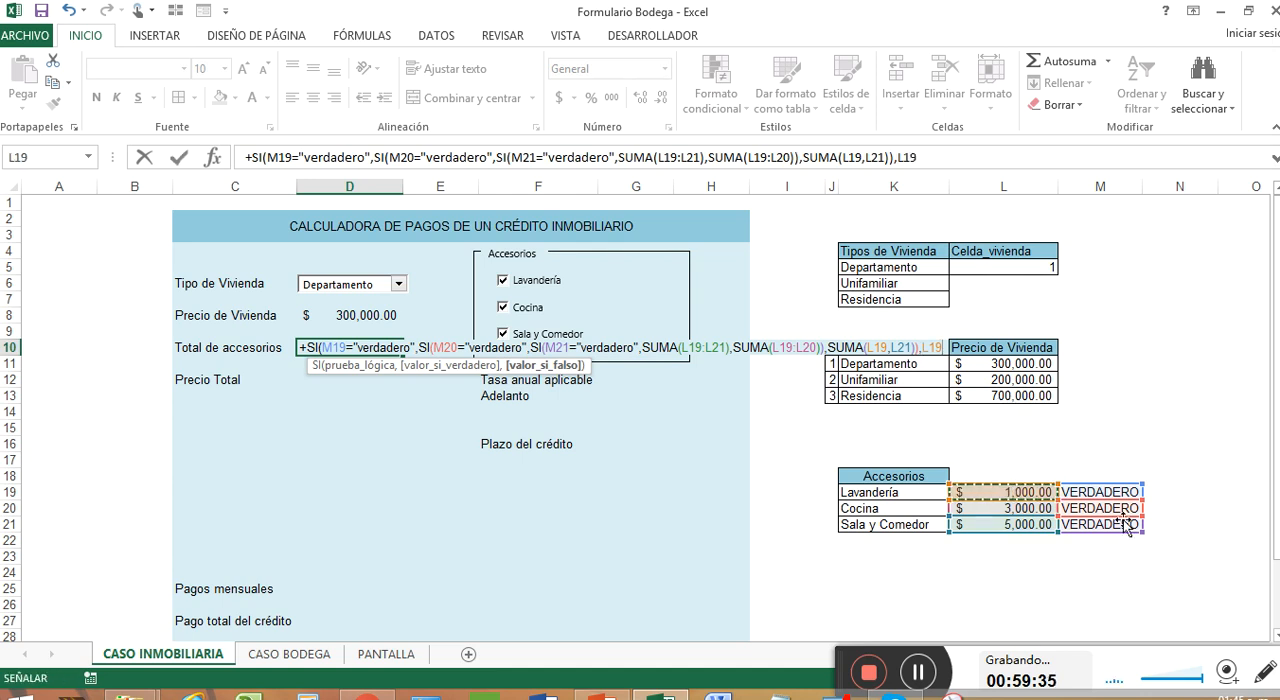
type(")")
key("Return")
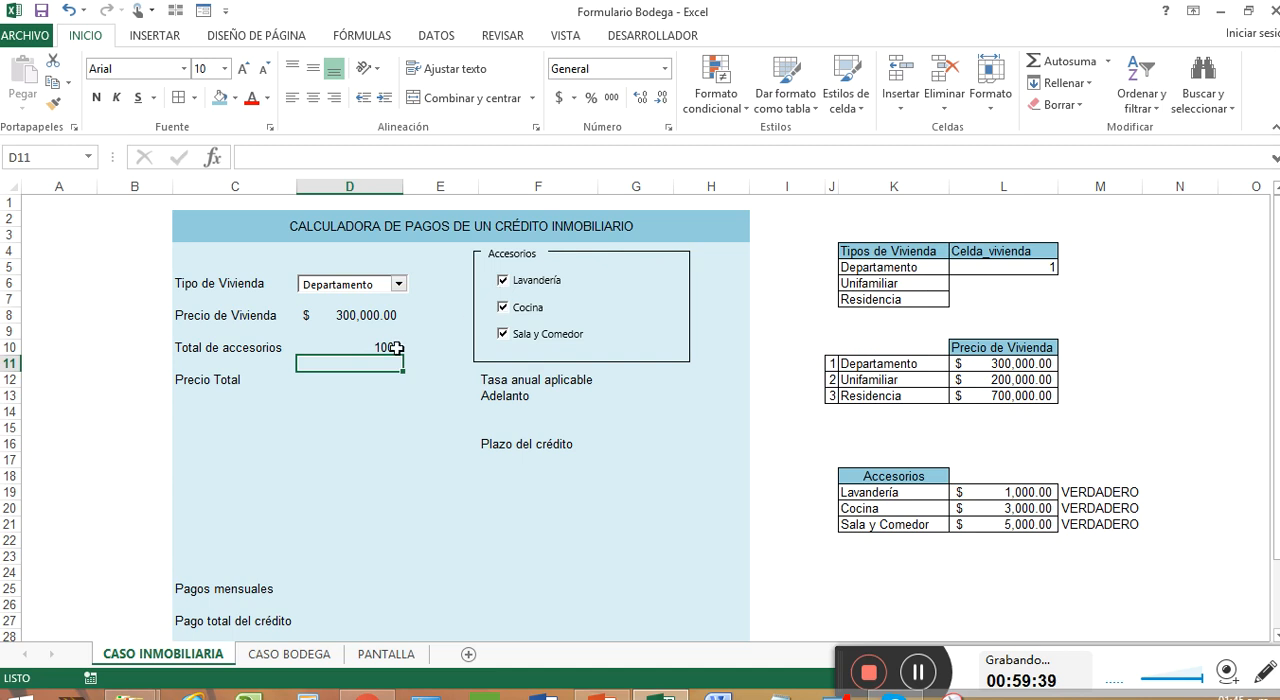
Clear the nested SI formula from D10
left_click(396, 347)
type("+")
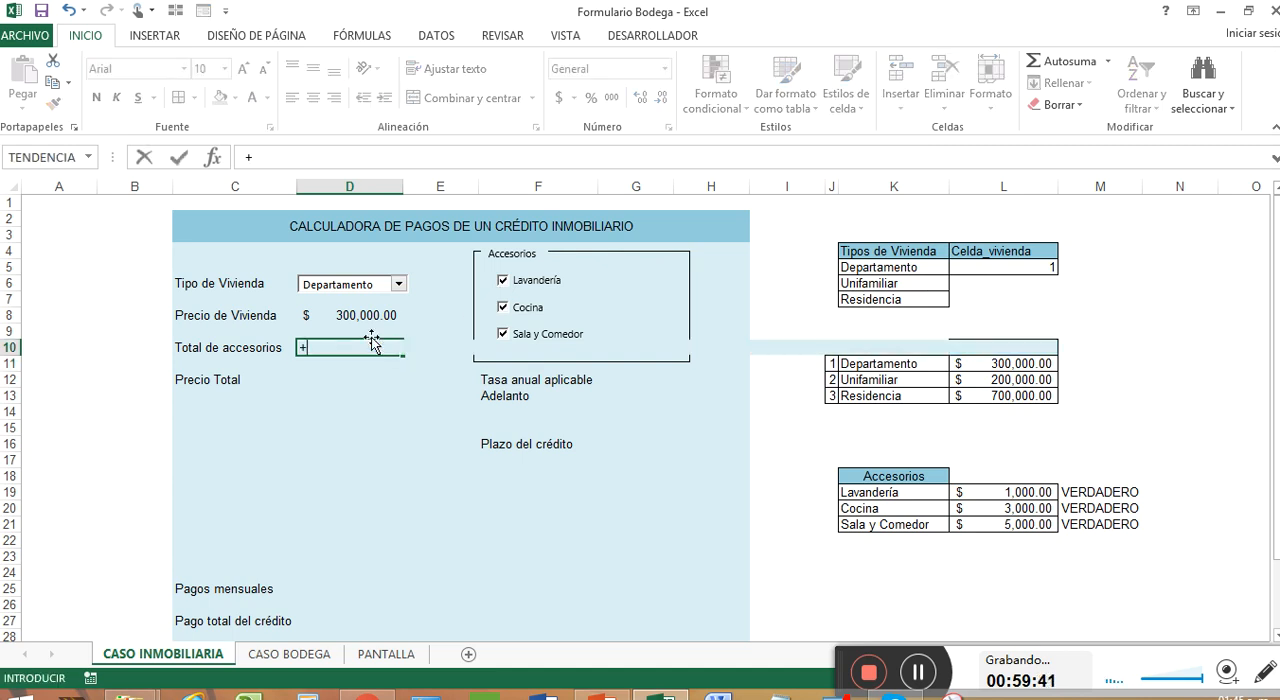
key("Escape")
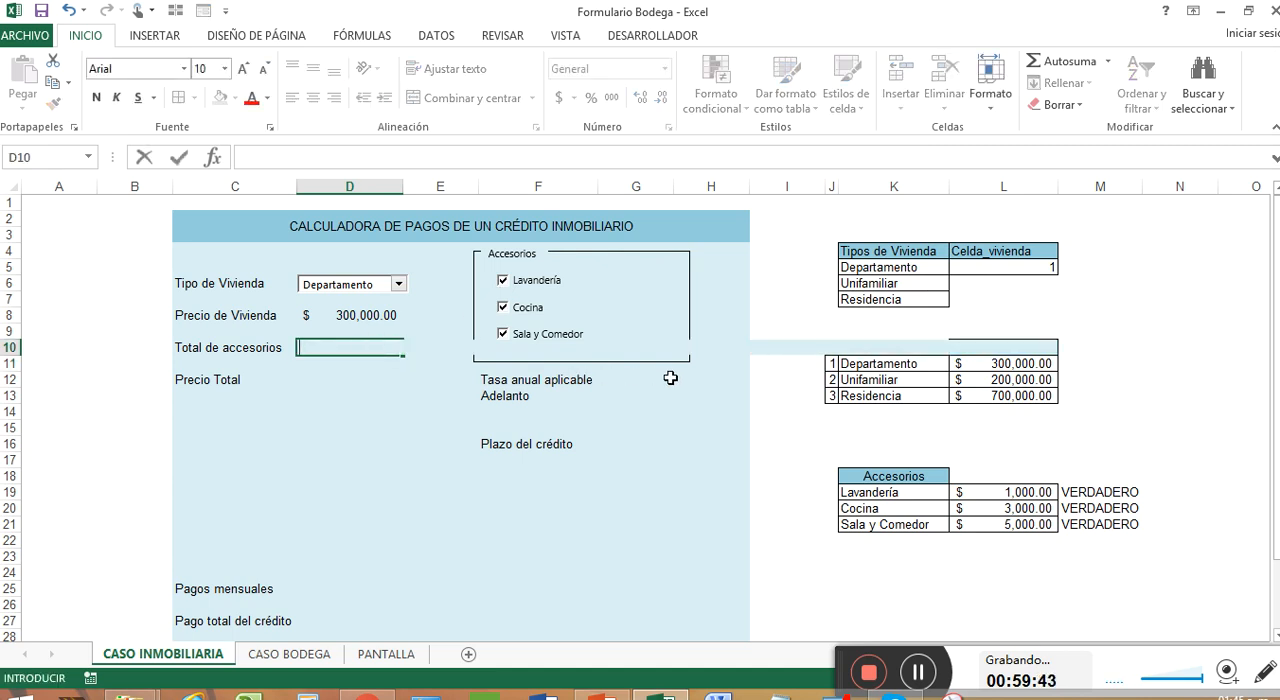
key("Delete")
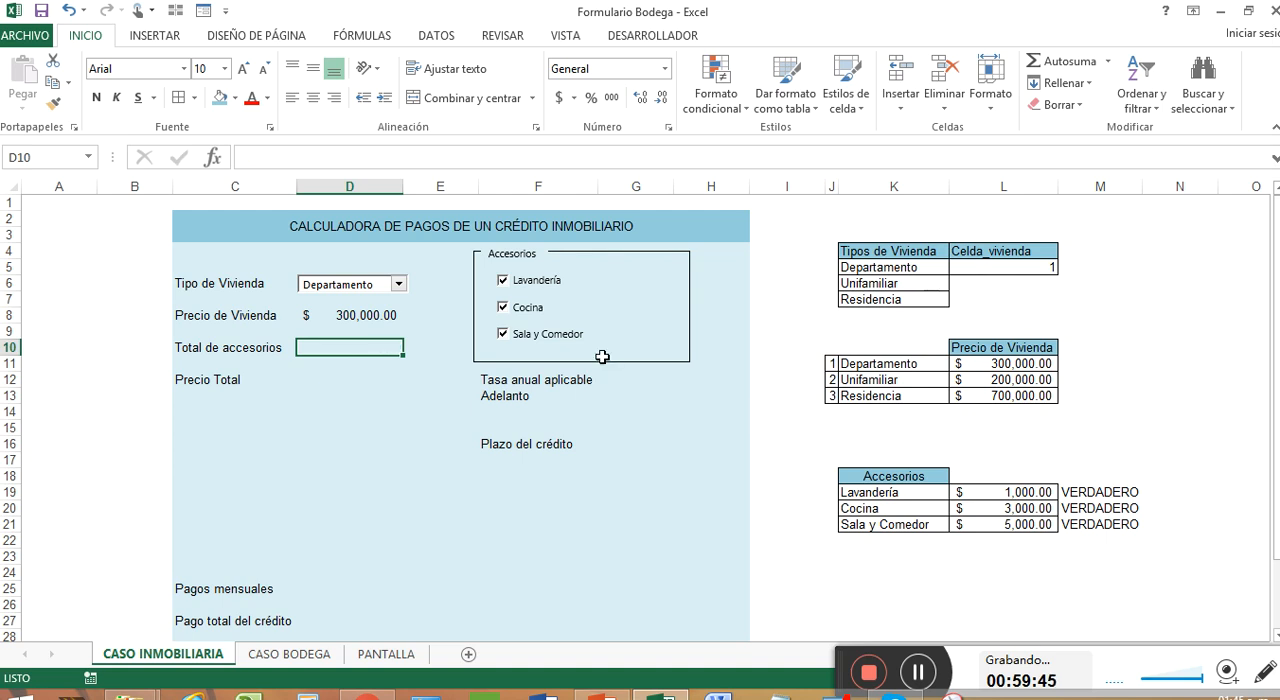
Enter the formula +SI(M19="verdadero",L19,0) in N19, beside the Lavandería row
left_click(1172, 491)
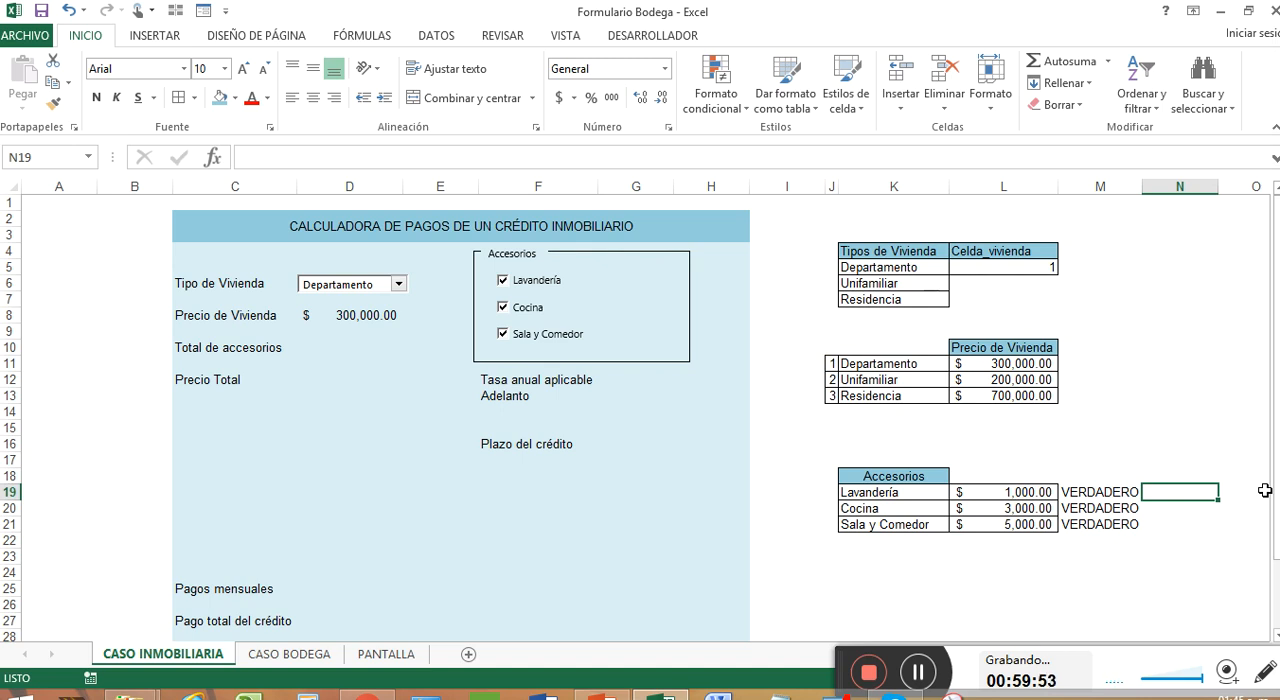
type("+si")
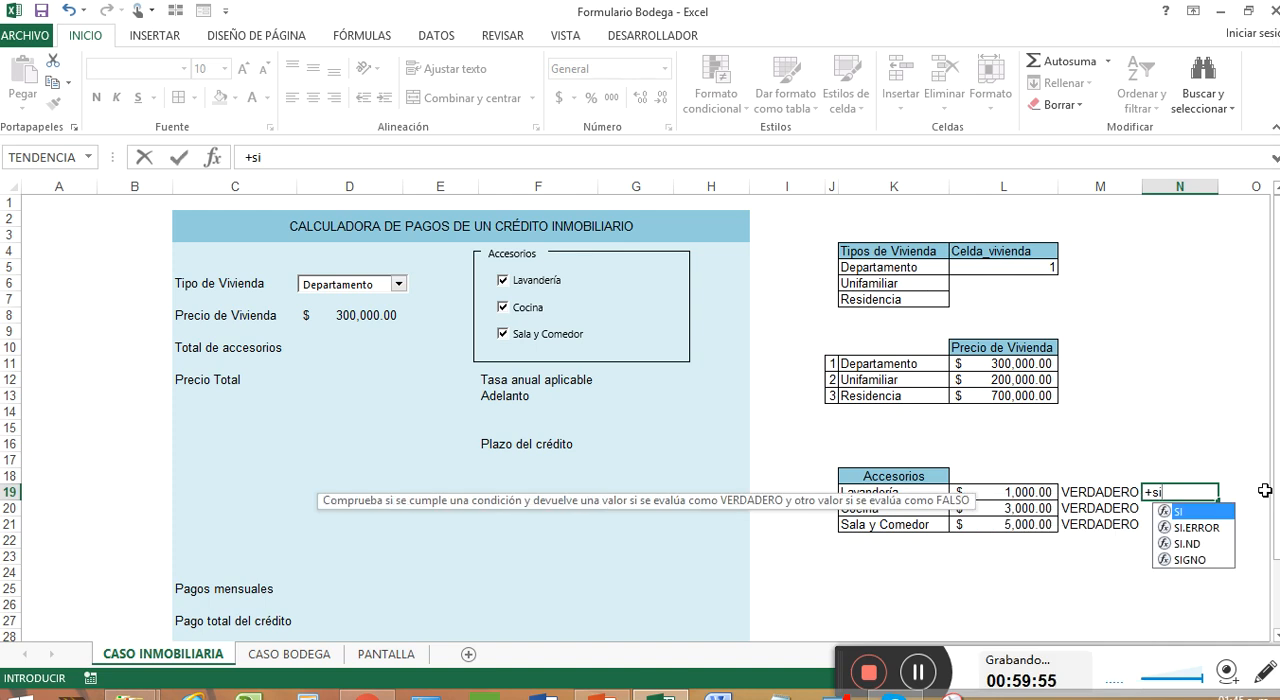
key("Tab")
key("Left")
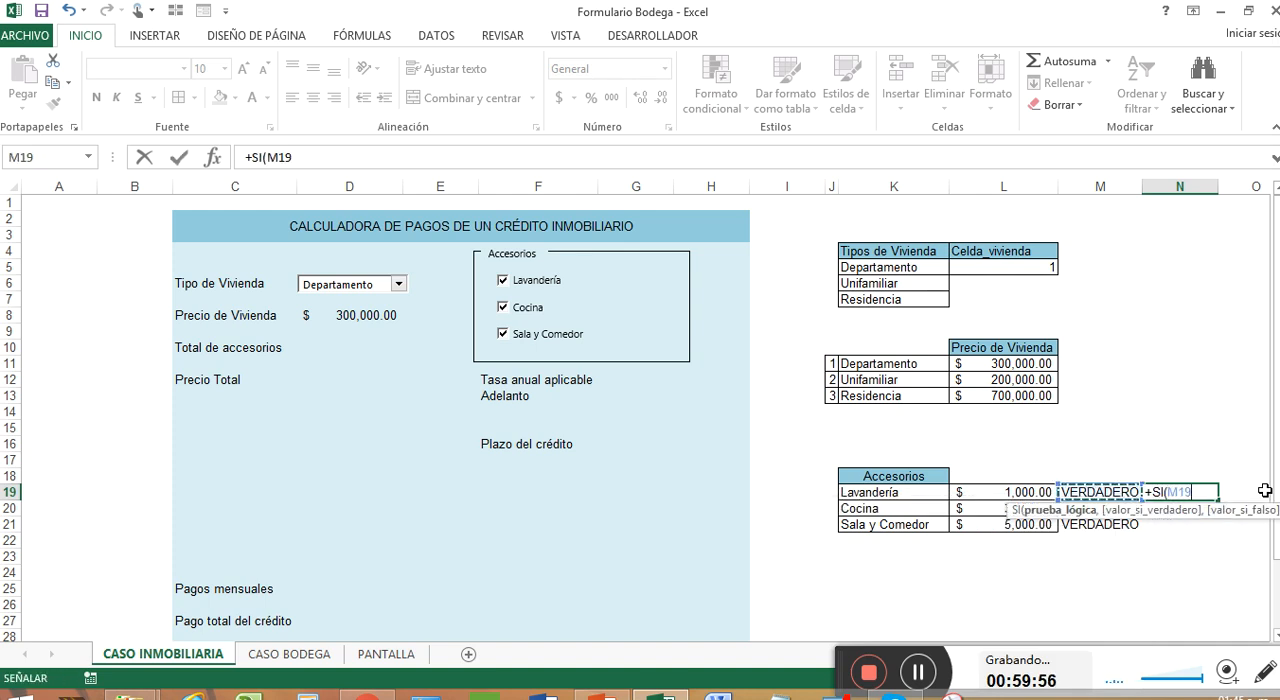
type("=")
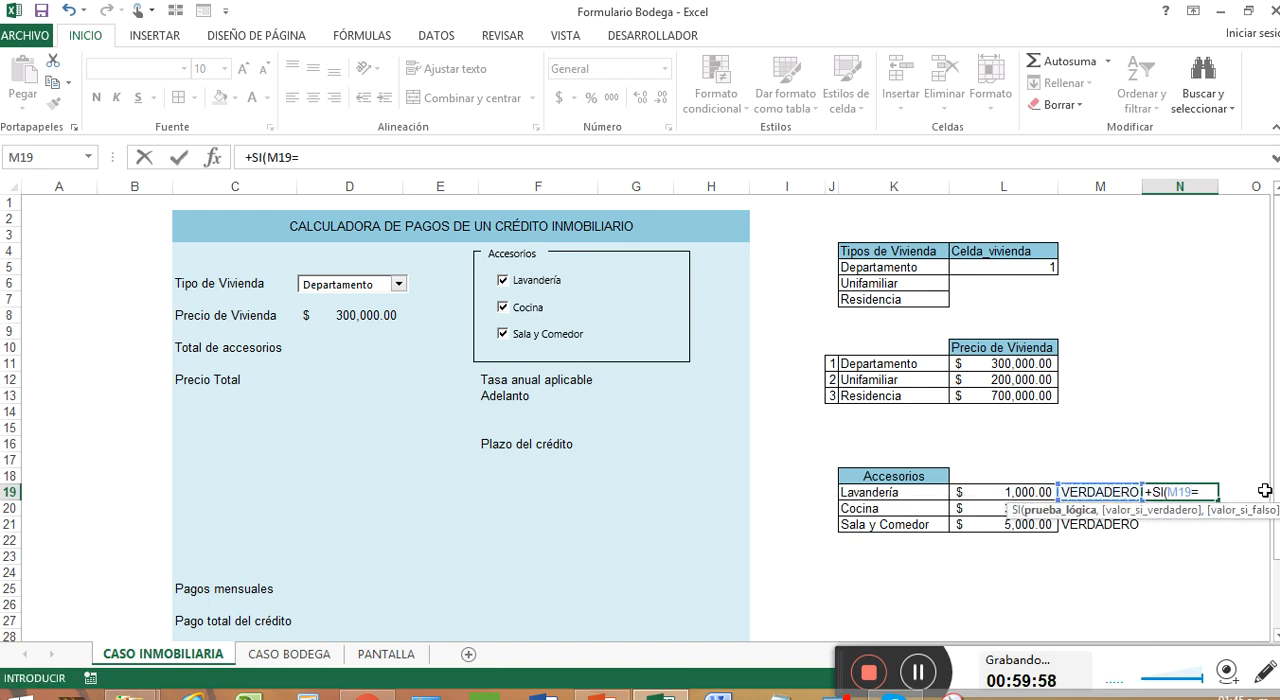
type("\"verdadero")
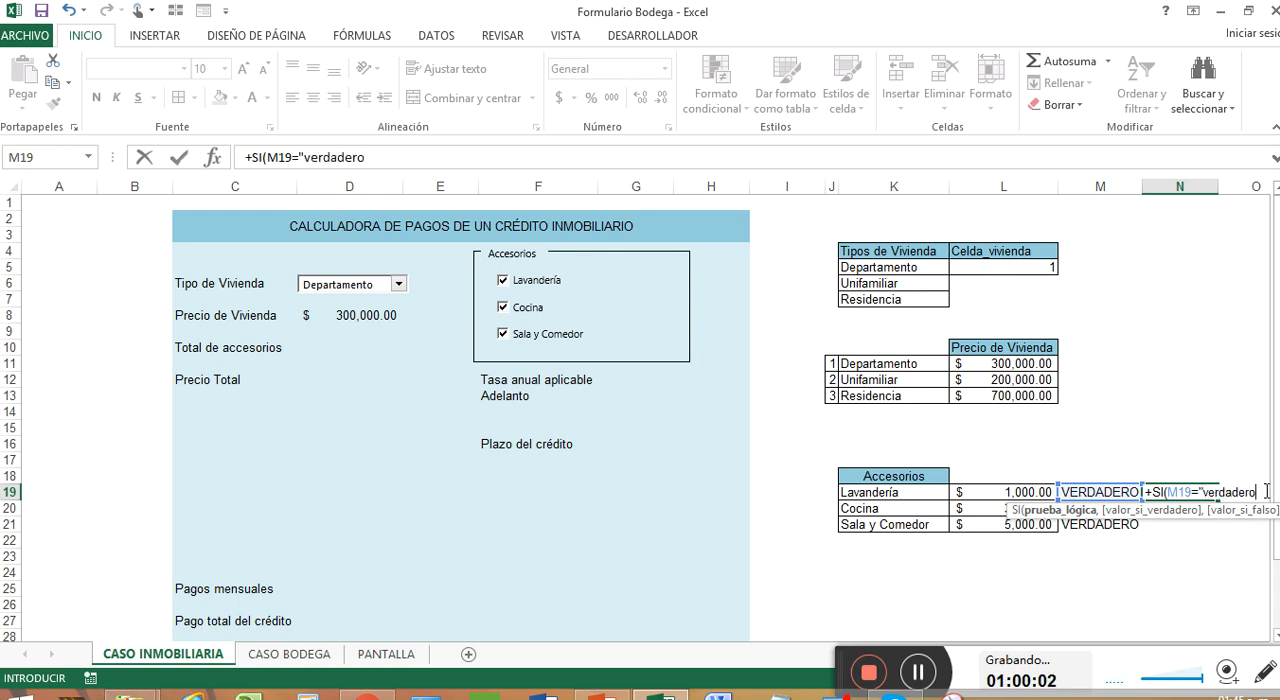
type("\",")
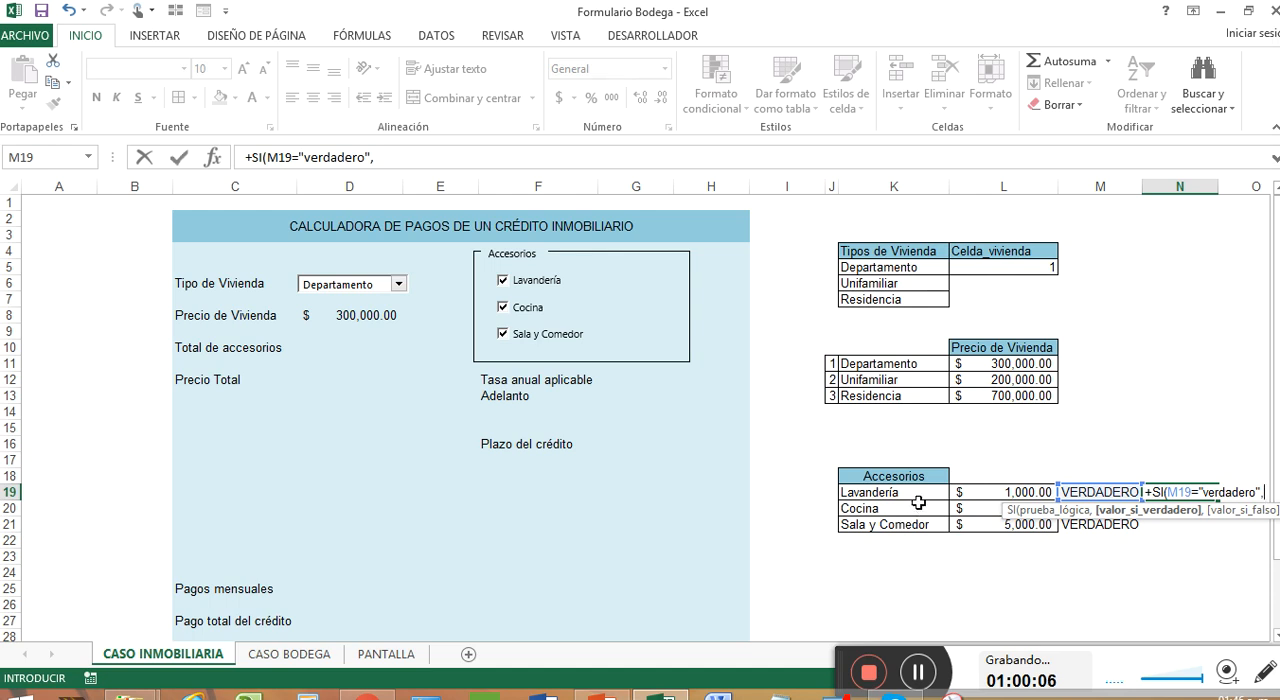
left_click(1010, 490)
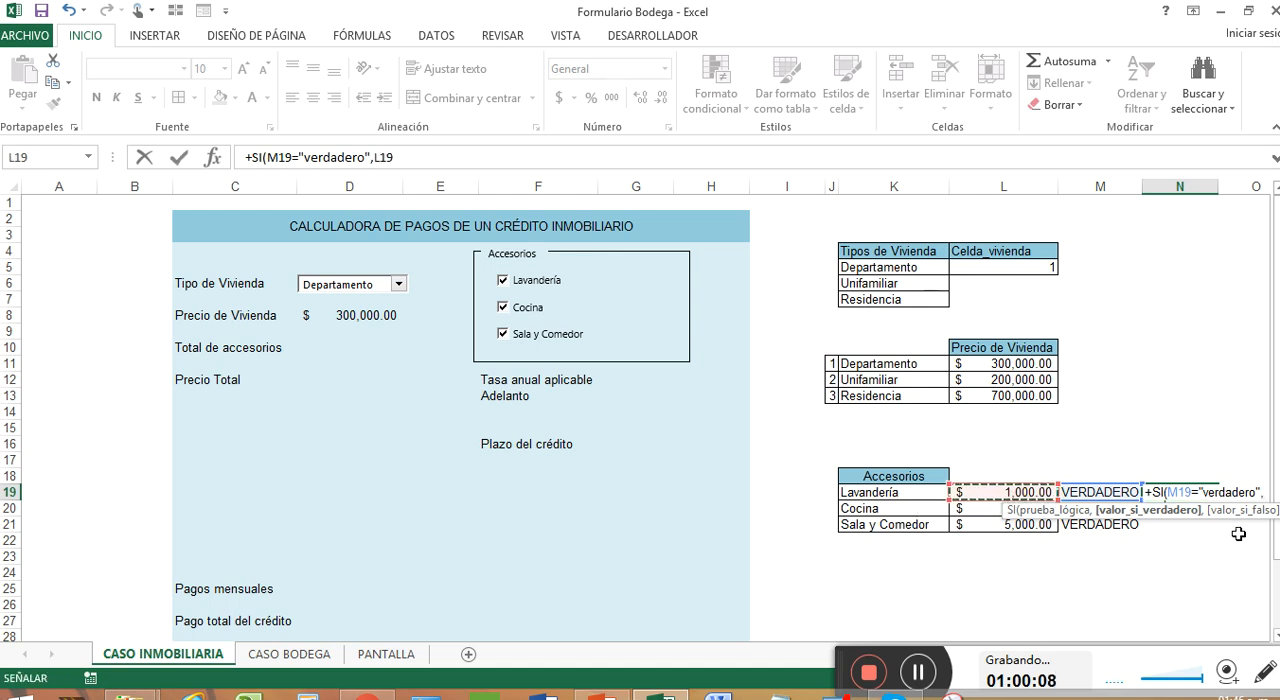
type(",")
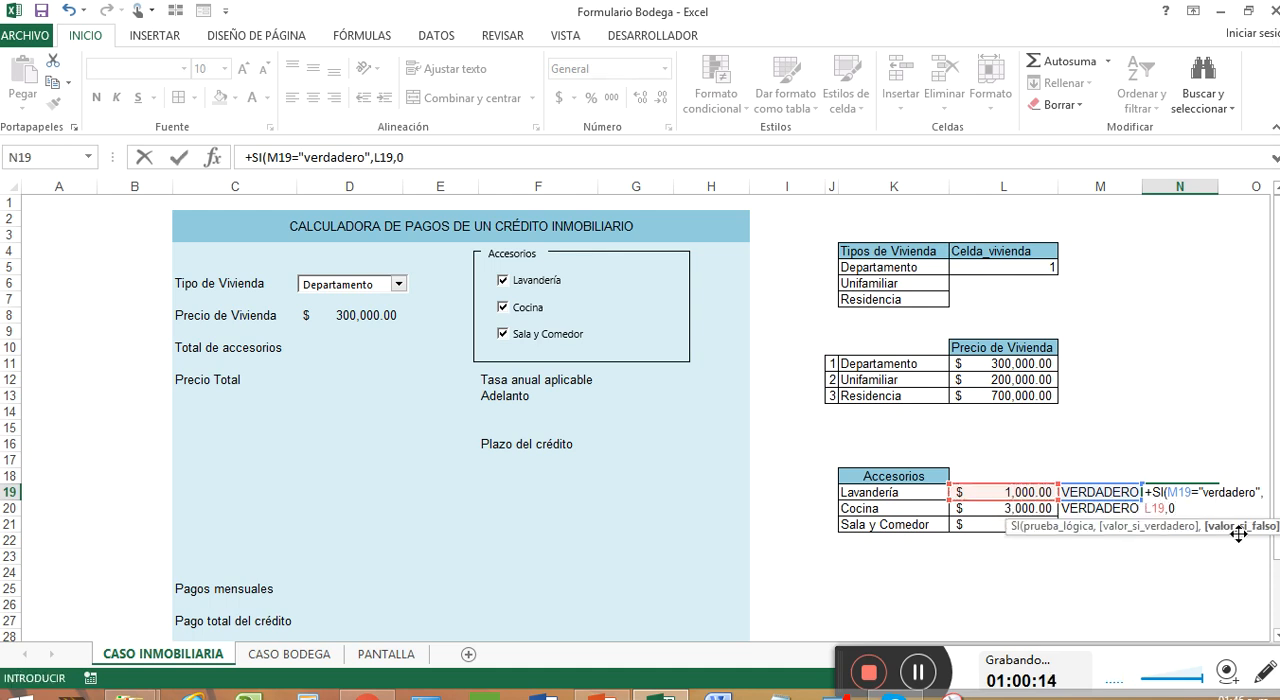
type("0)")
key("Return")
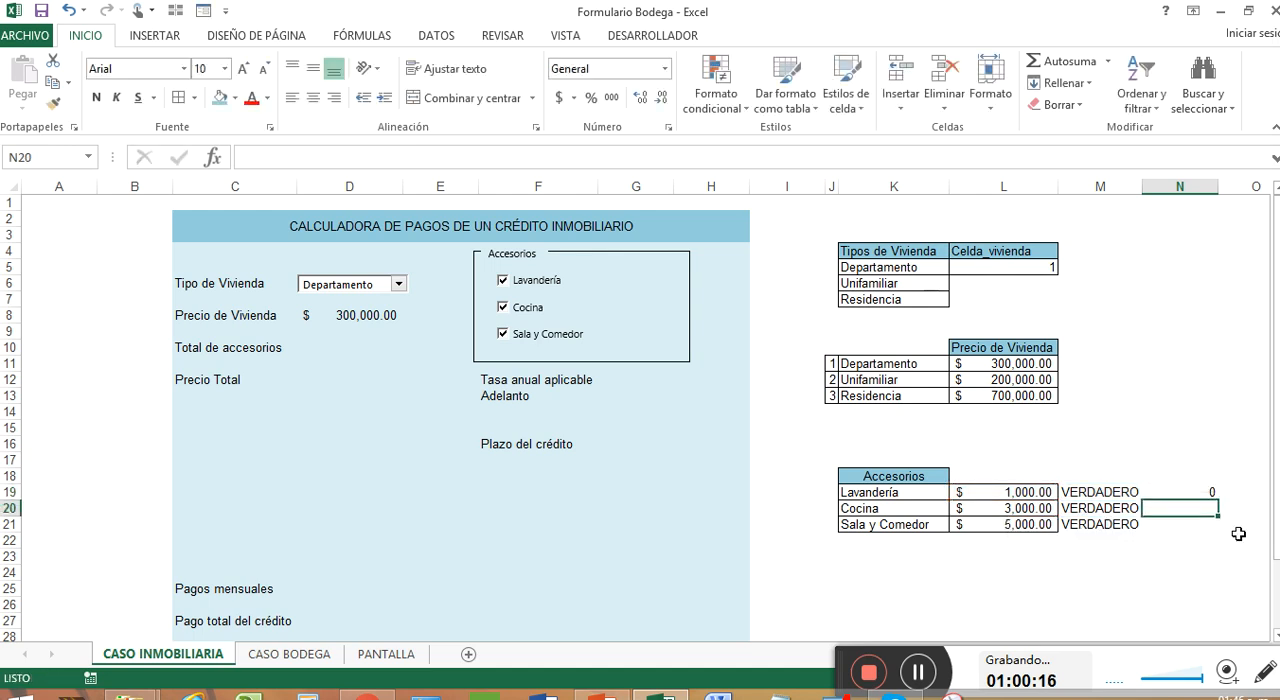
Fill N19's SI formula down through N21 and check the copy in N20
left_click(1198, 492)
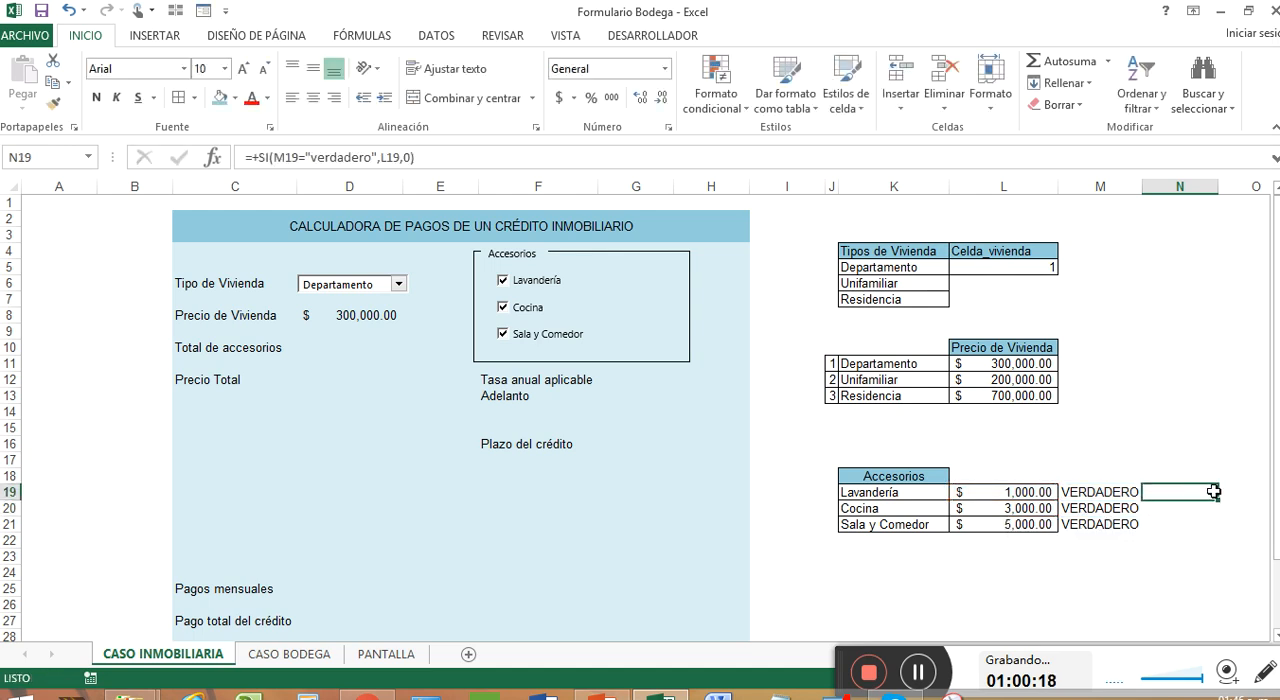
left_click_drag(1218, 500, 1222, 532)
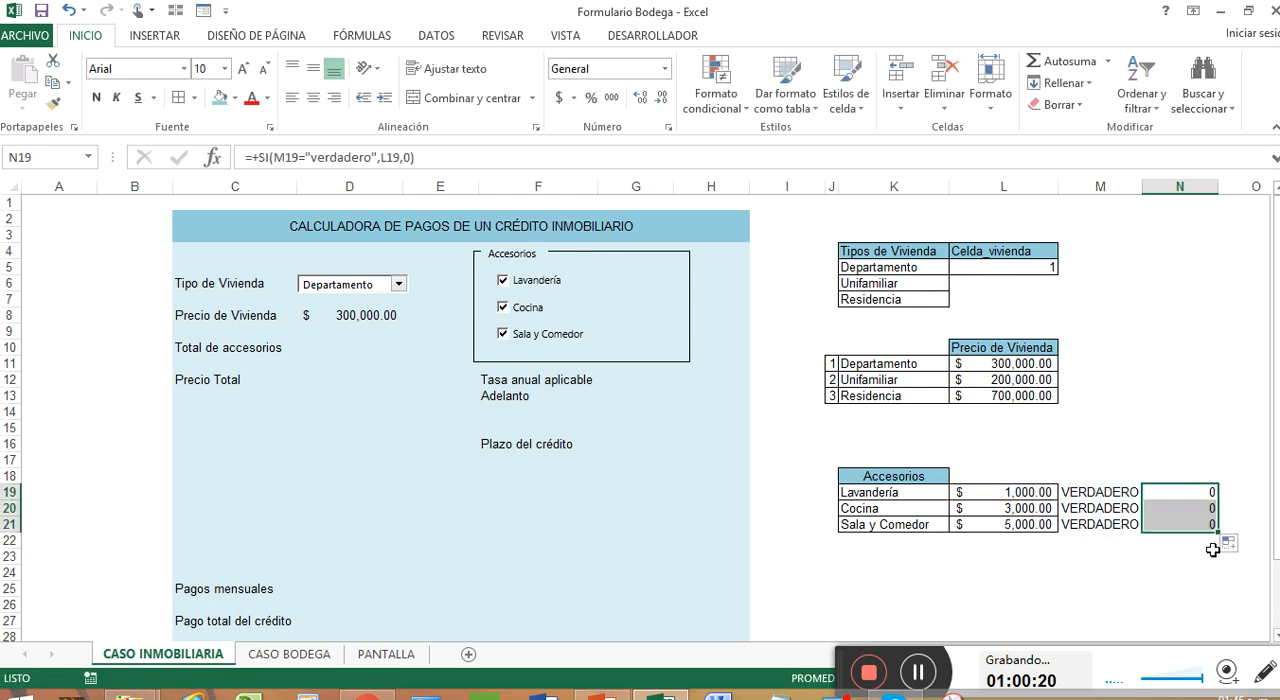
left_click(1194, 507)
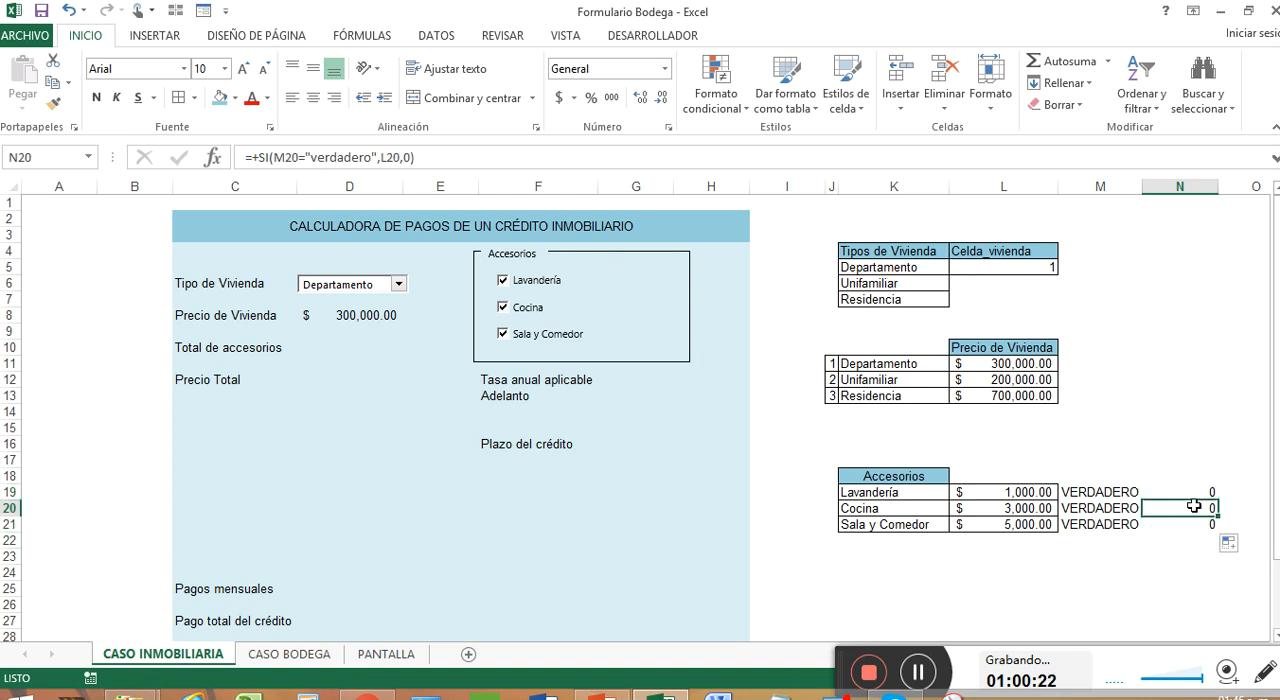
Change the comparison text in N19's formula to uppercase "VERDADERO" and recheck the formula
double_click(1198, 490)
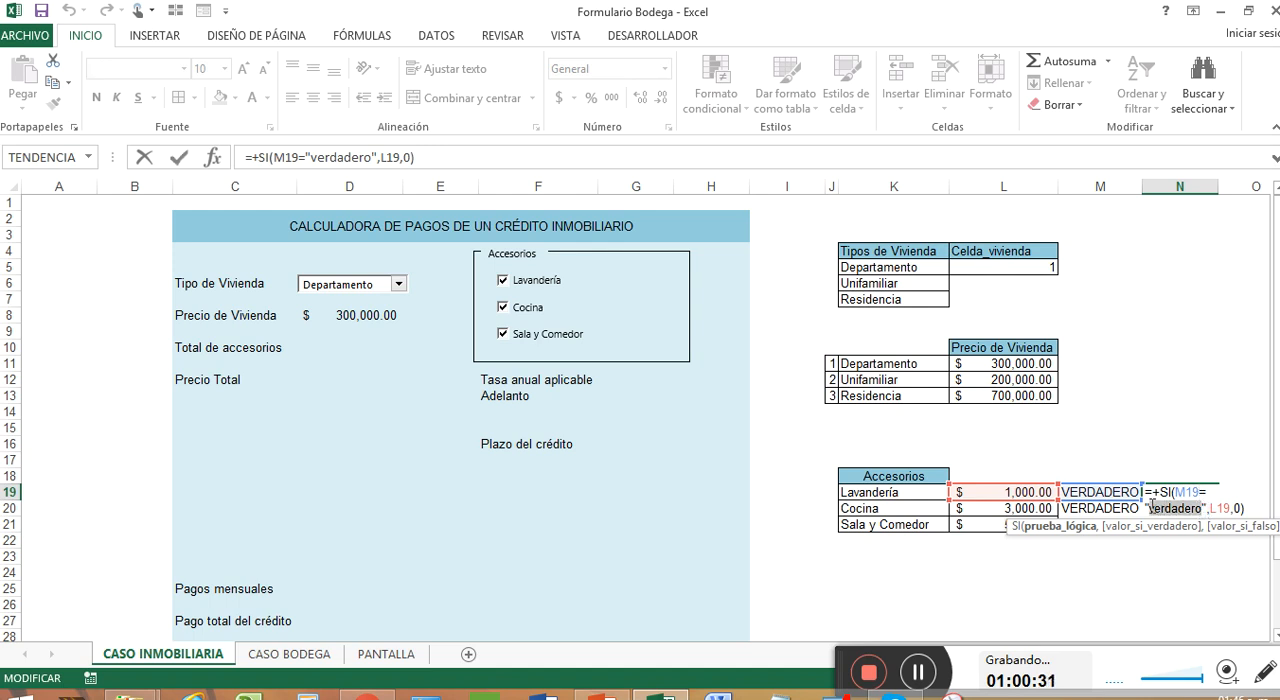
type("VERDAD")
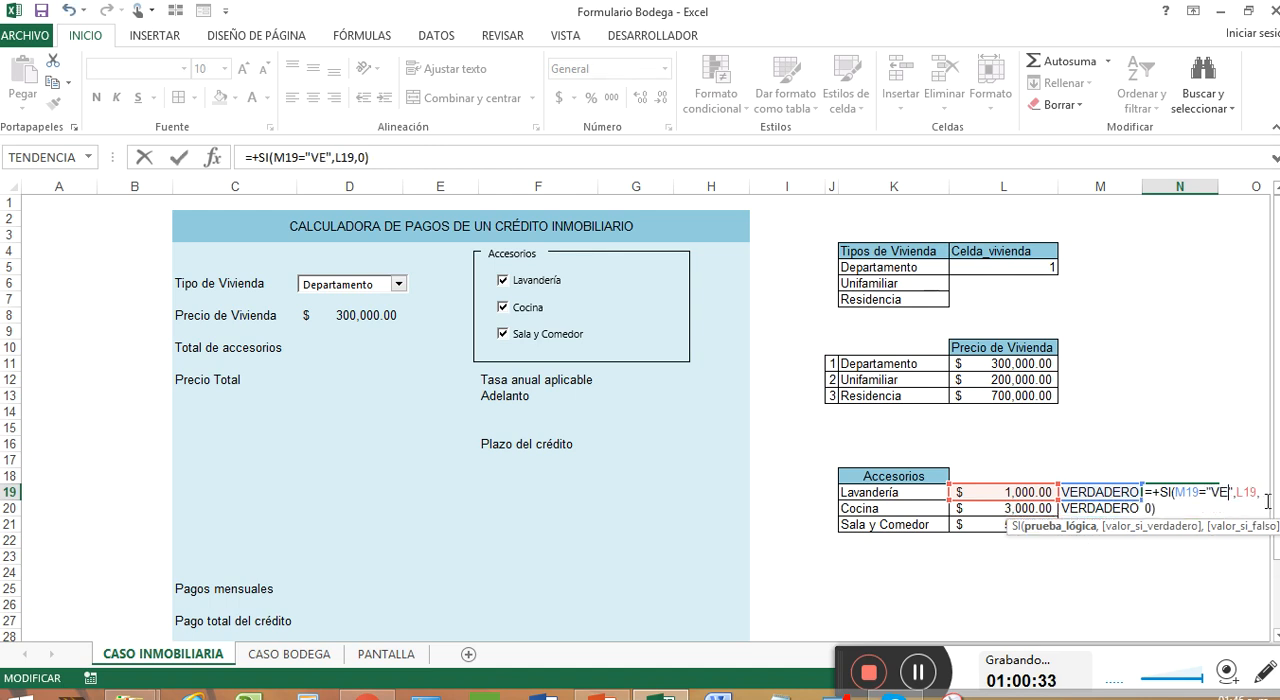
type("ERO")
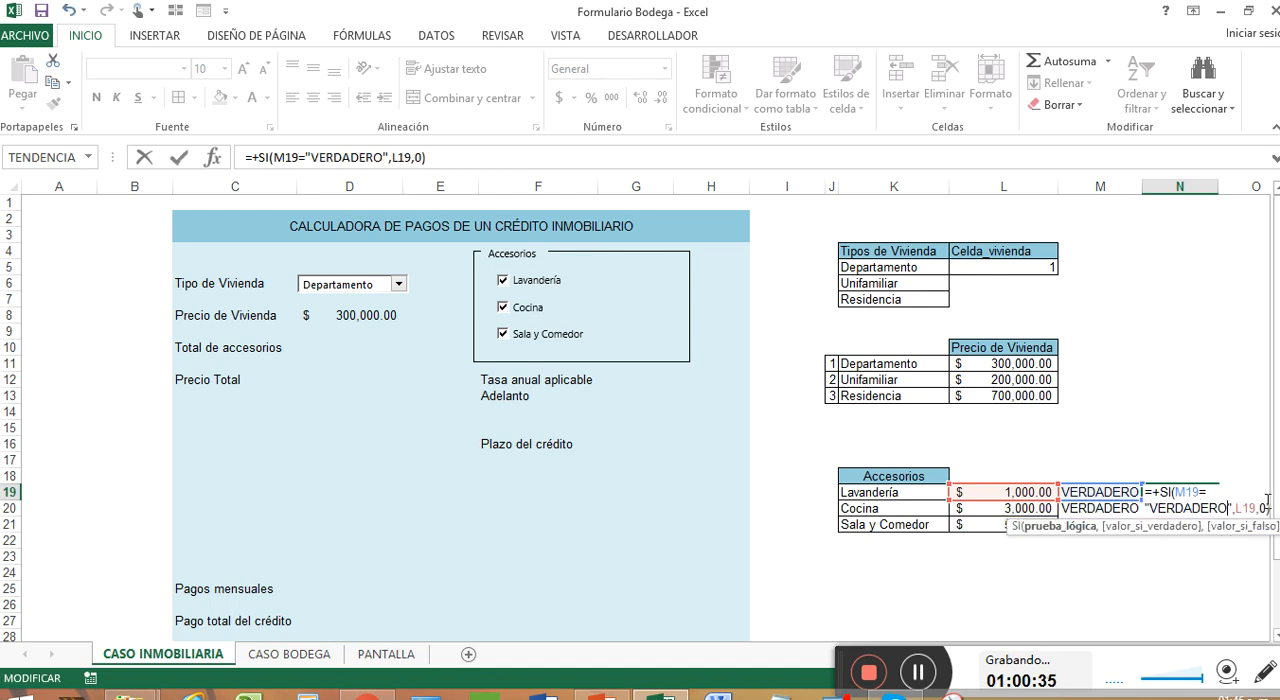
key("Return")
double_click(1195, 490)
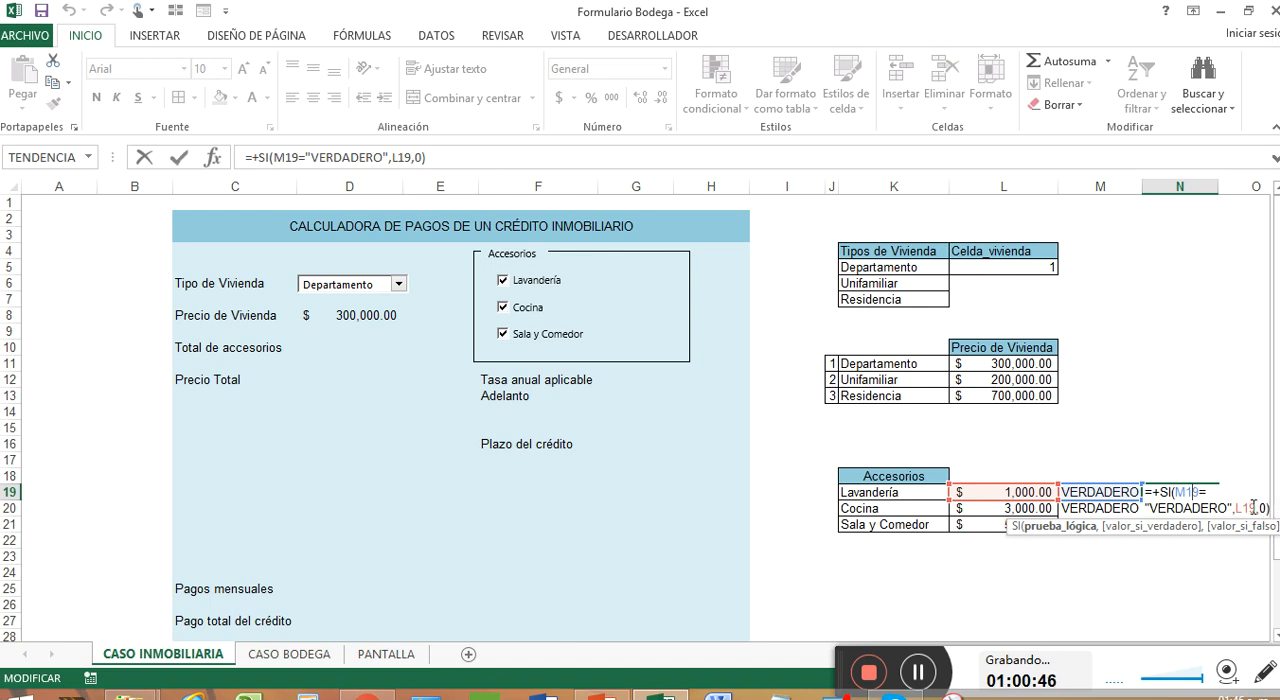
key("Return")
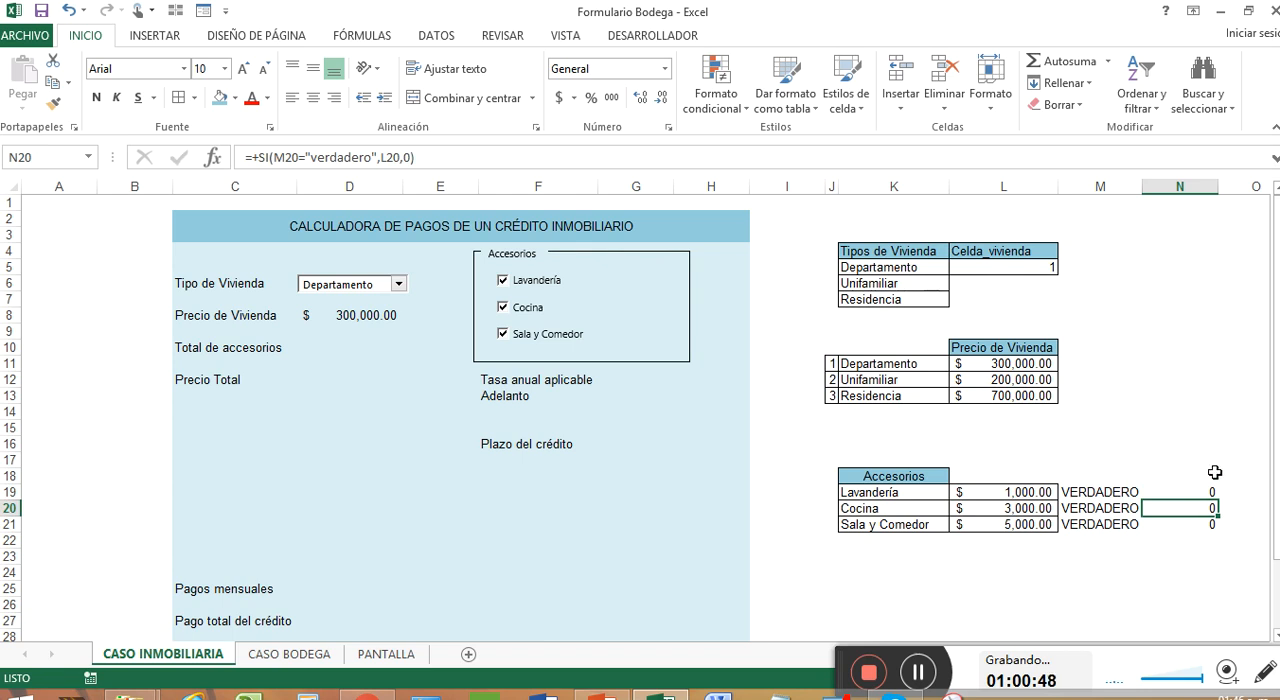
Remove the quotation marks around VERDADERO in N19's SI formula and fill the corrected formula down through N21
left_click_drag(1192, 488, 1196, 522)
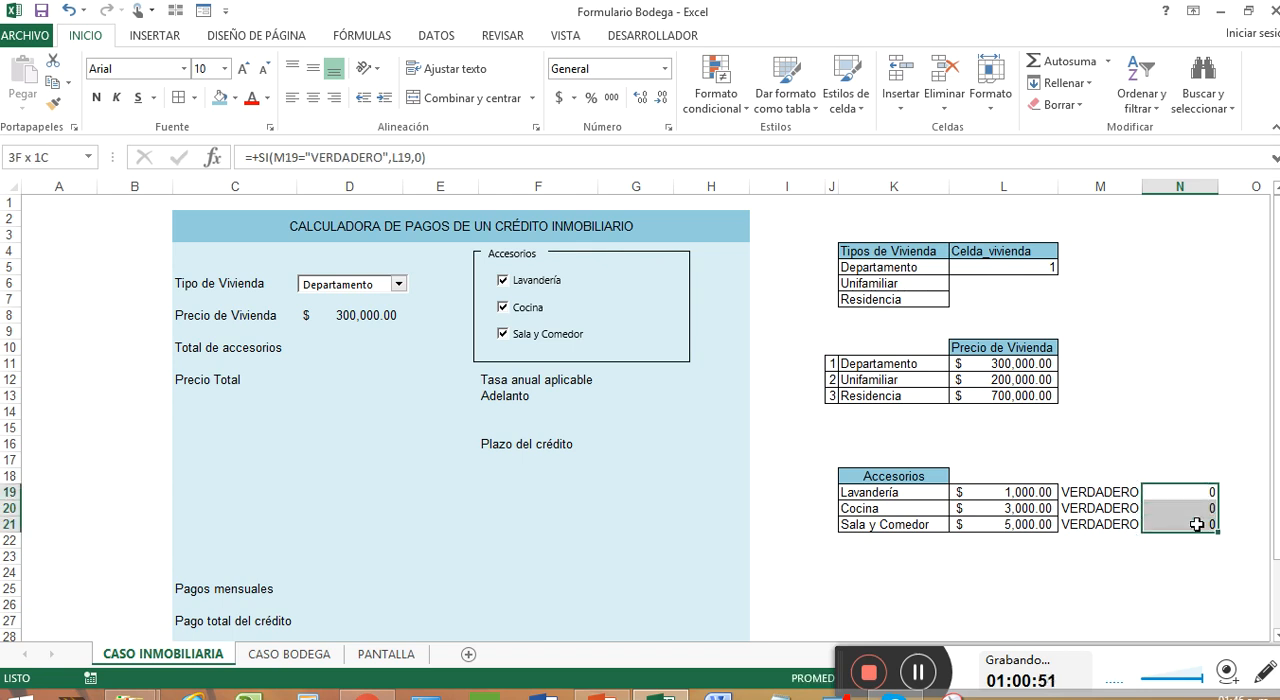
left_click(922, 673)
left_click(1197, 488)
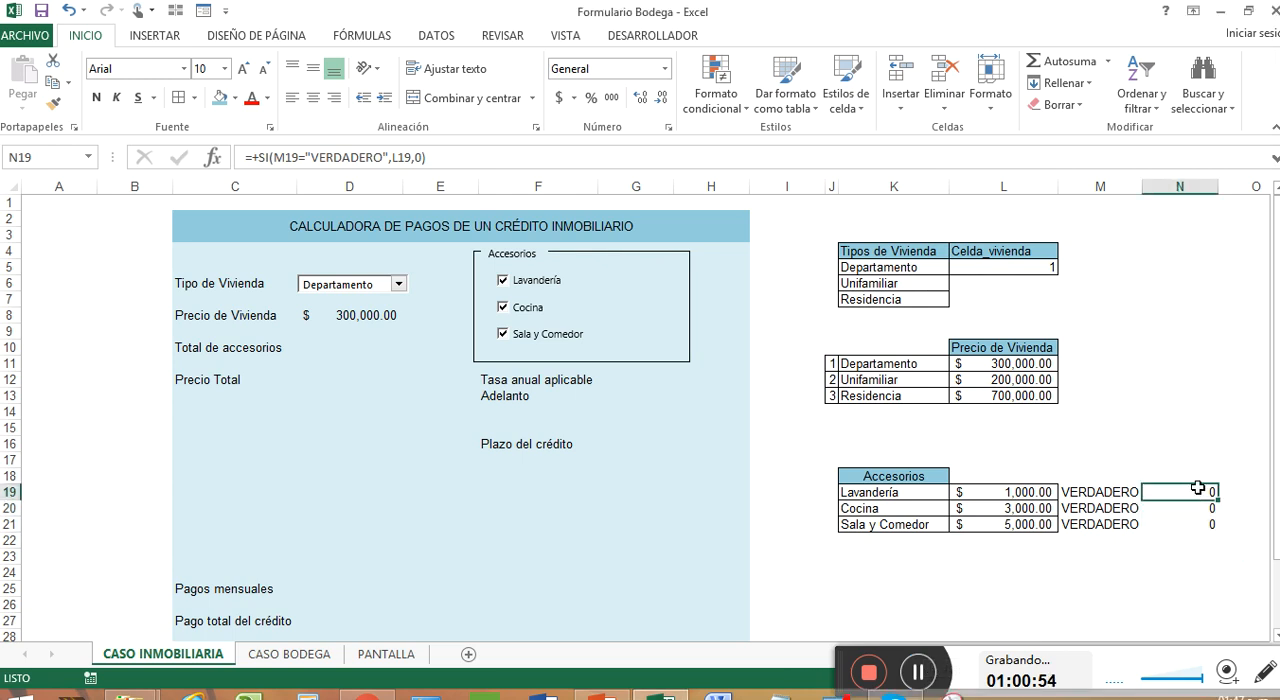
double_click(1199, 488)
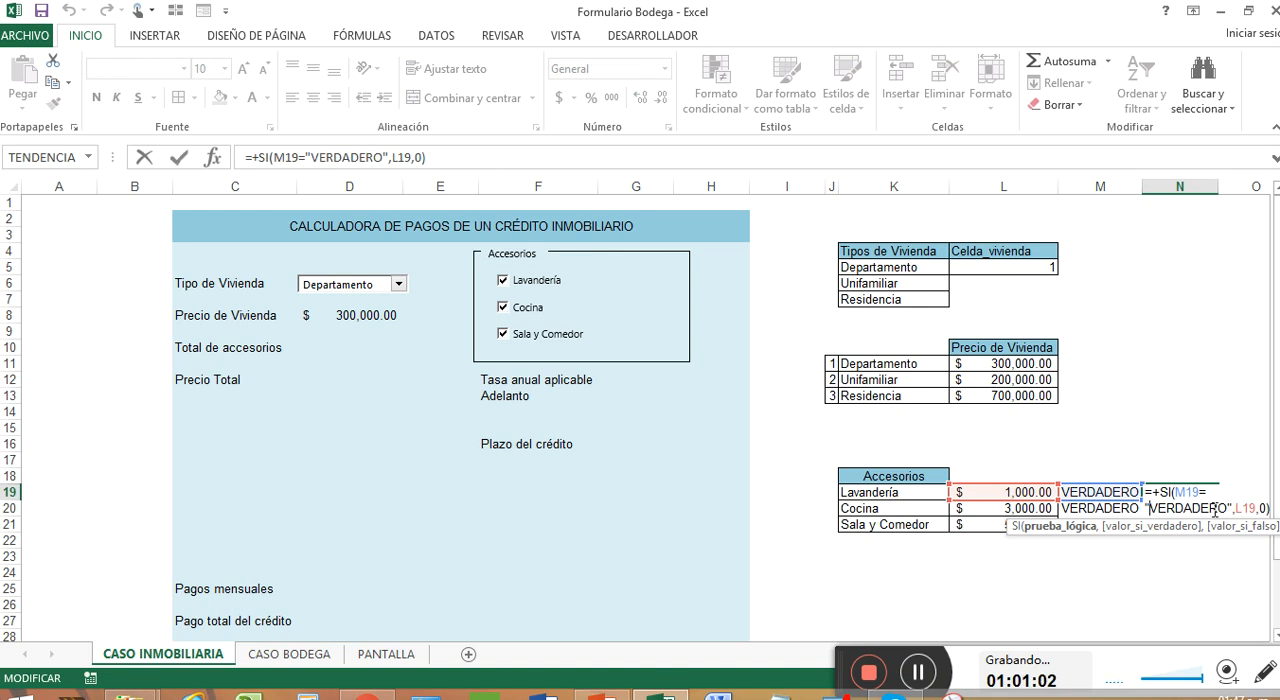
key("BackSpace")
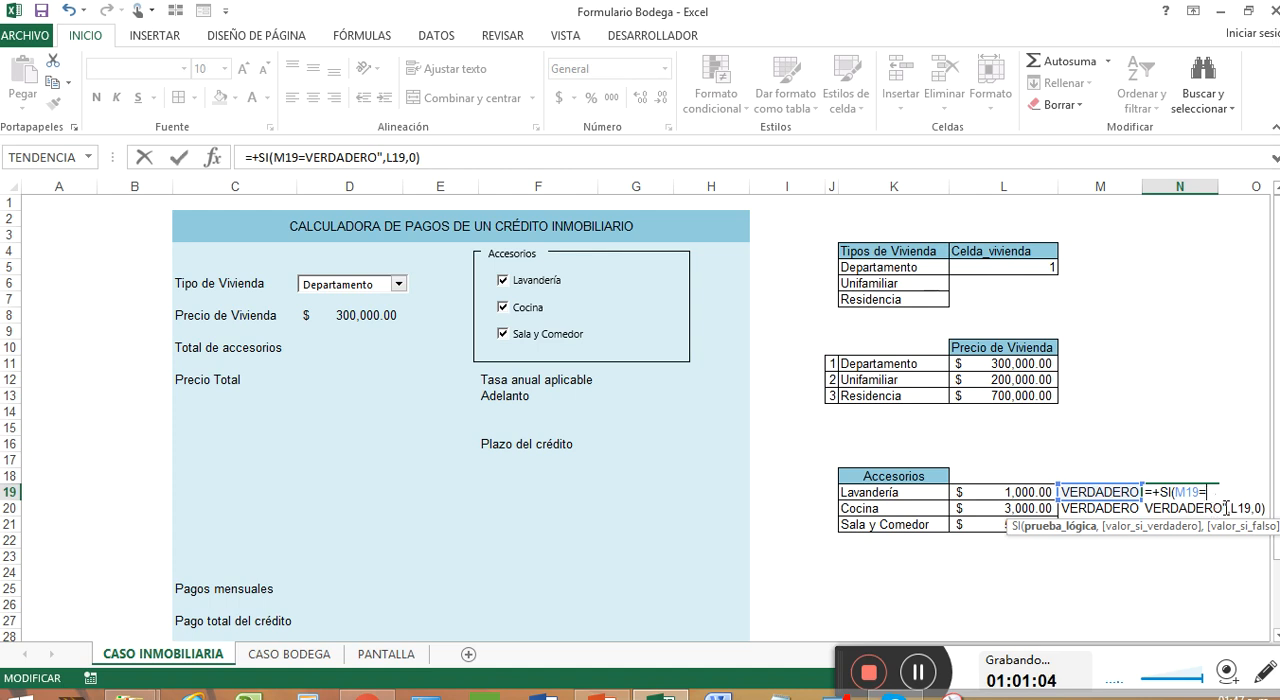
type("\"")
key("Return")
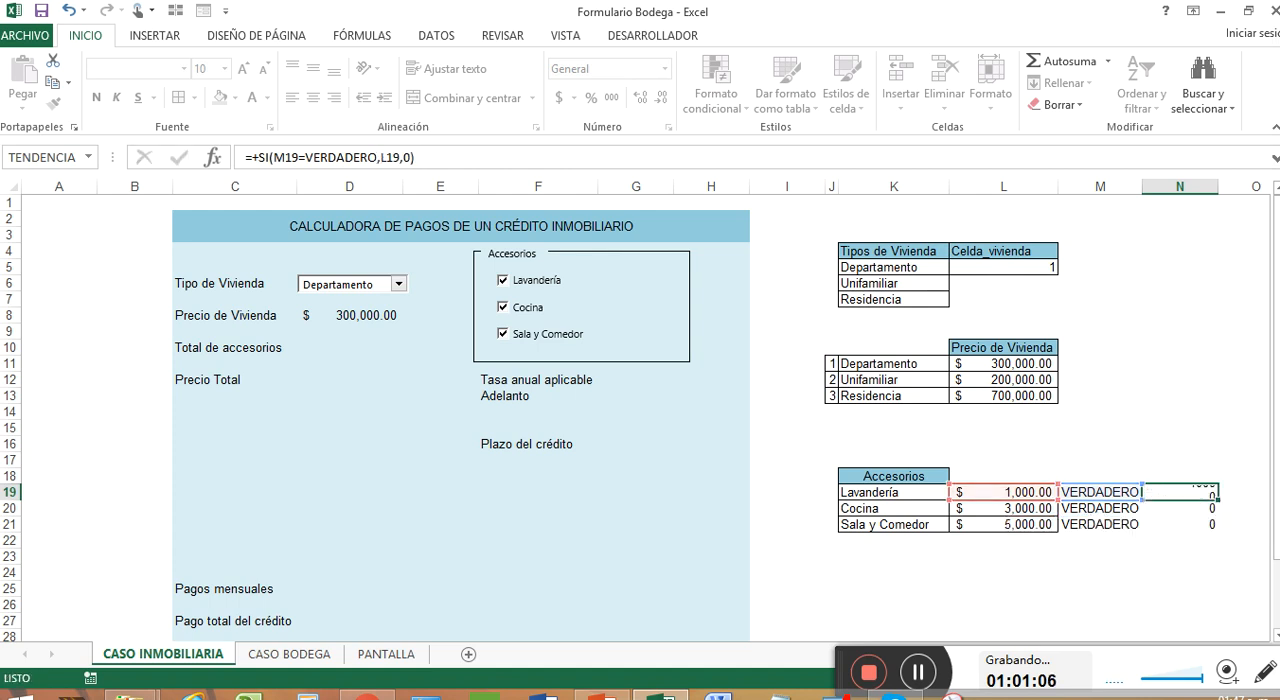
left_click(1188, 494)
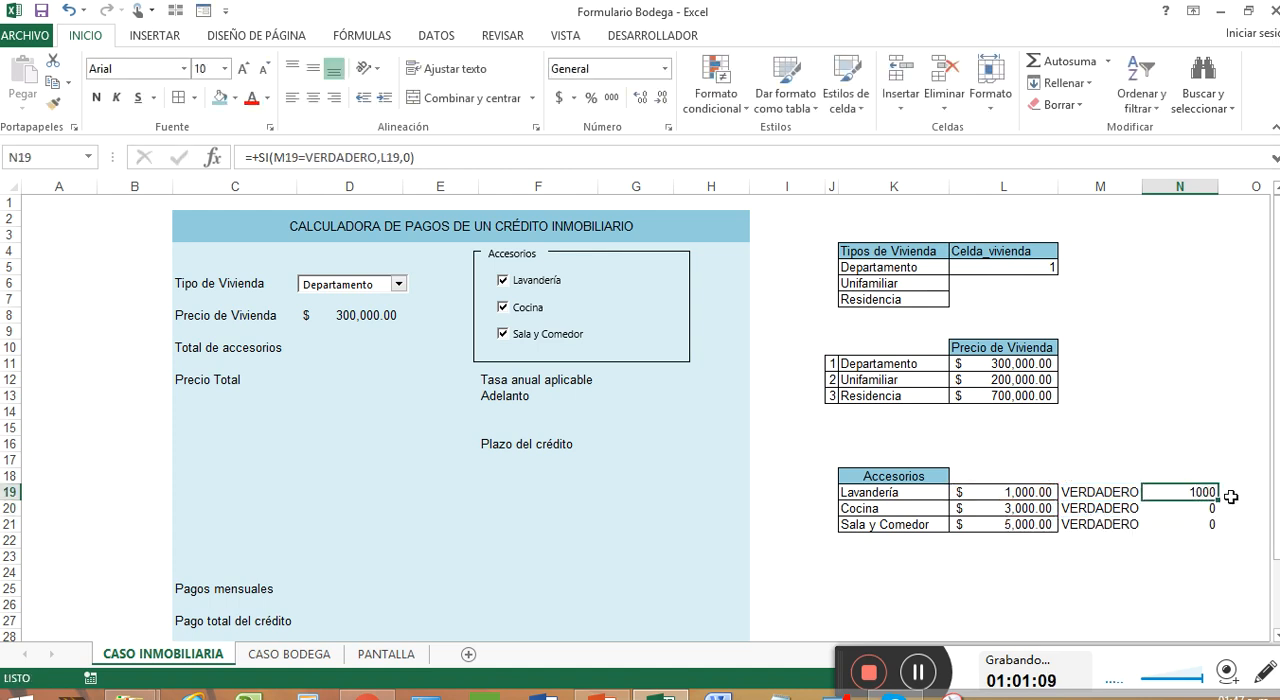
left_click_drag(1219, 503, 1220, 531)
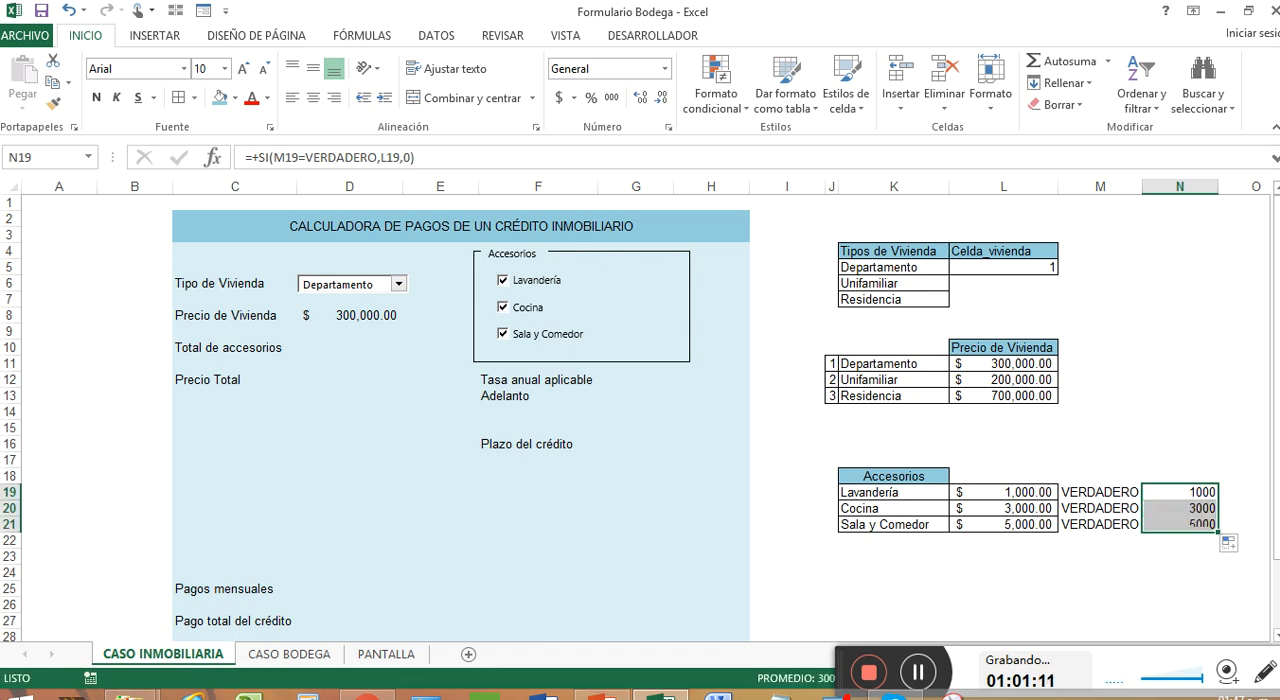
Total the accessory values by entering the formula +SUMA(N19:N21) in D10, beside Total de accesorios
left_click(326, 350)
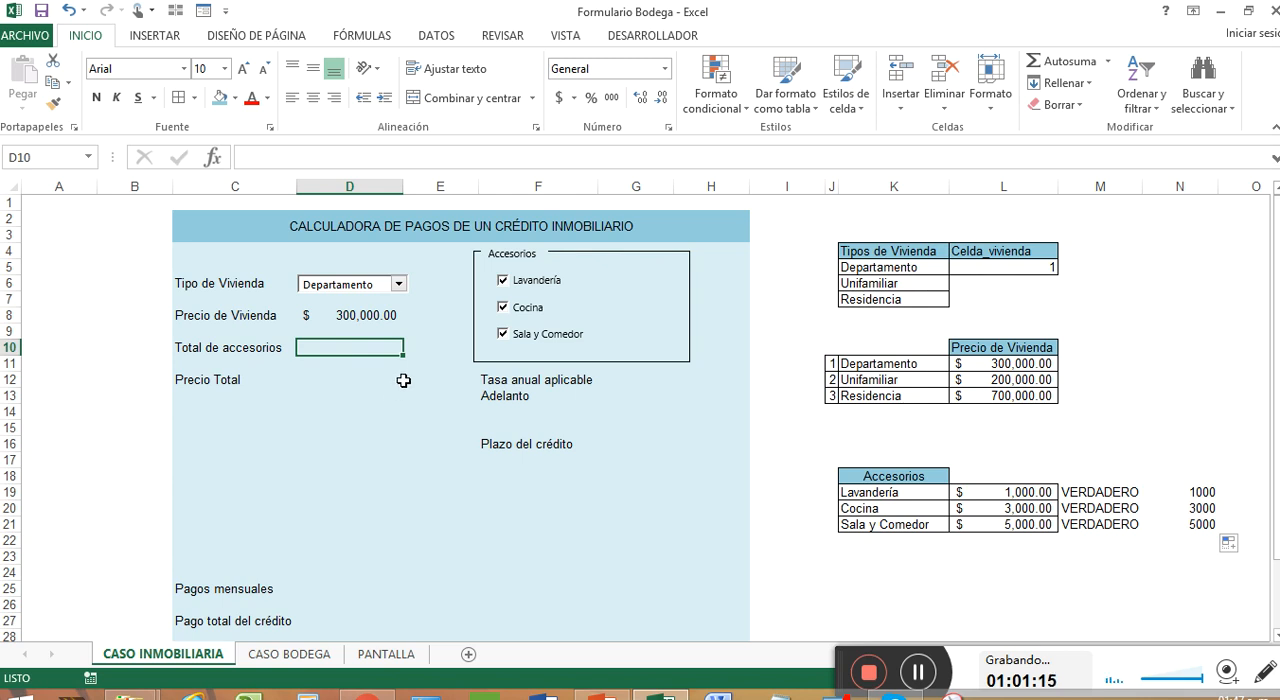
left_click(1196, 494)
left_click_drag(1196, 494, 1202, 524)
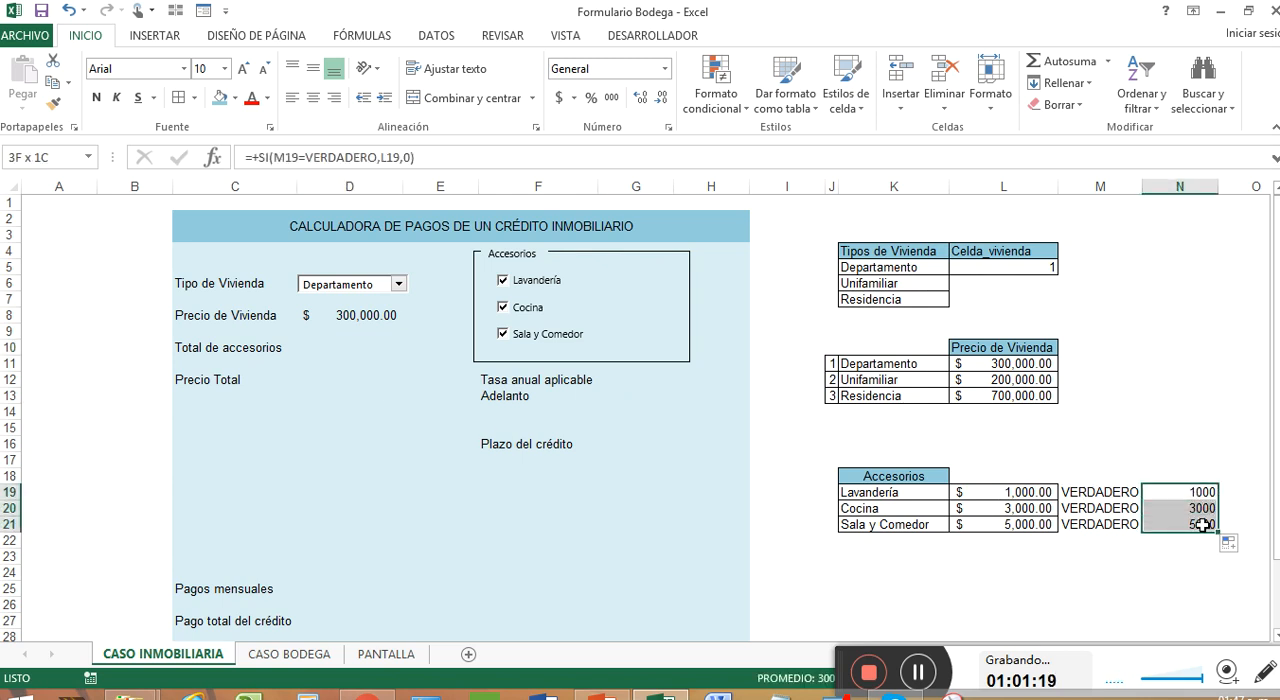
left_click_drag(1110, 494, 1118, 517)
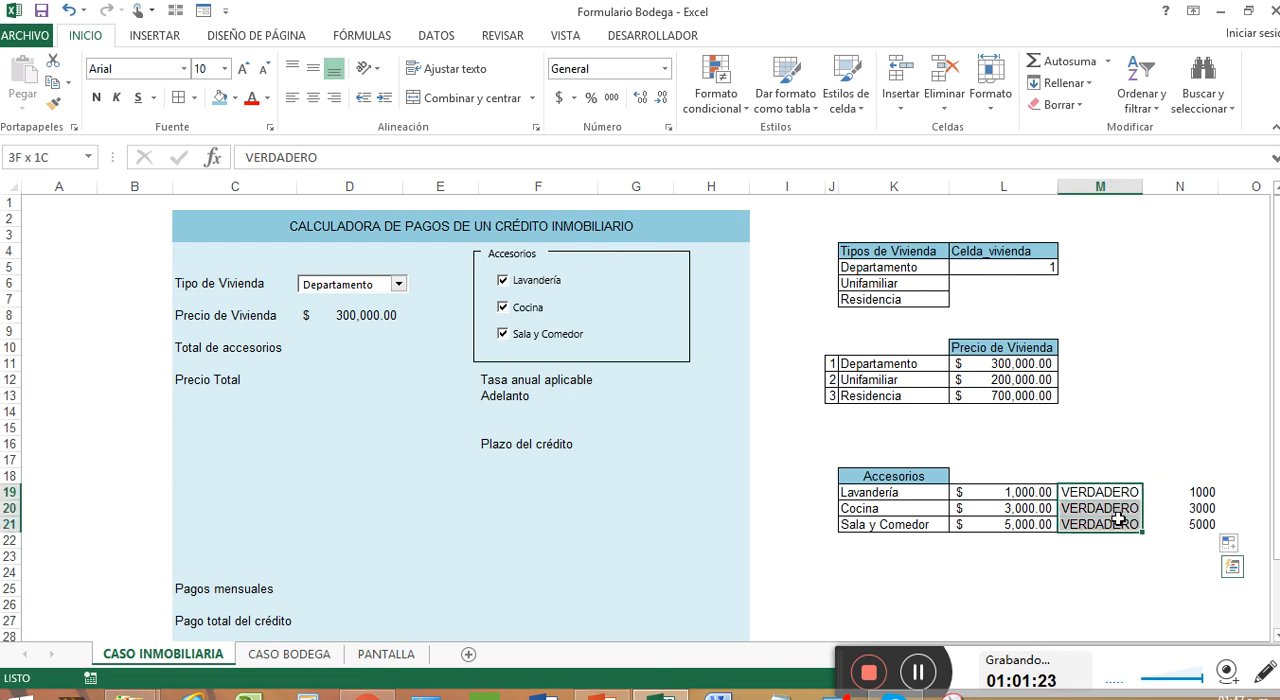
left_click_drag(1122, 491, 1126, 523)
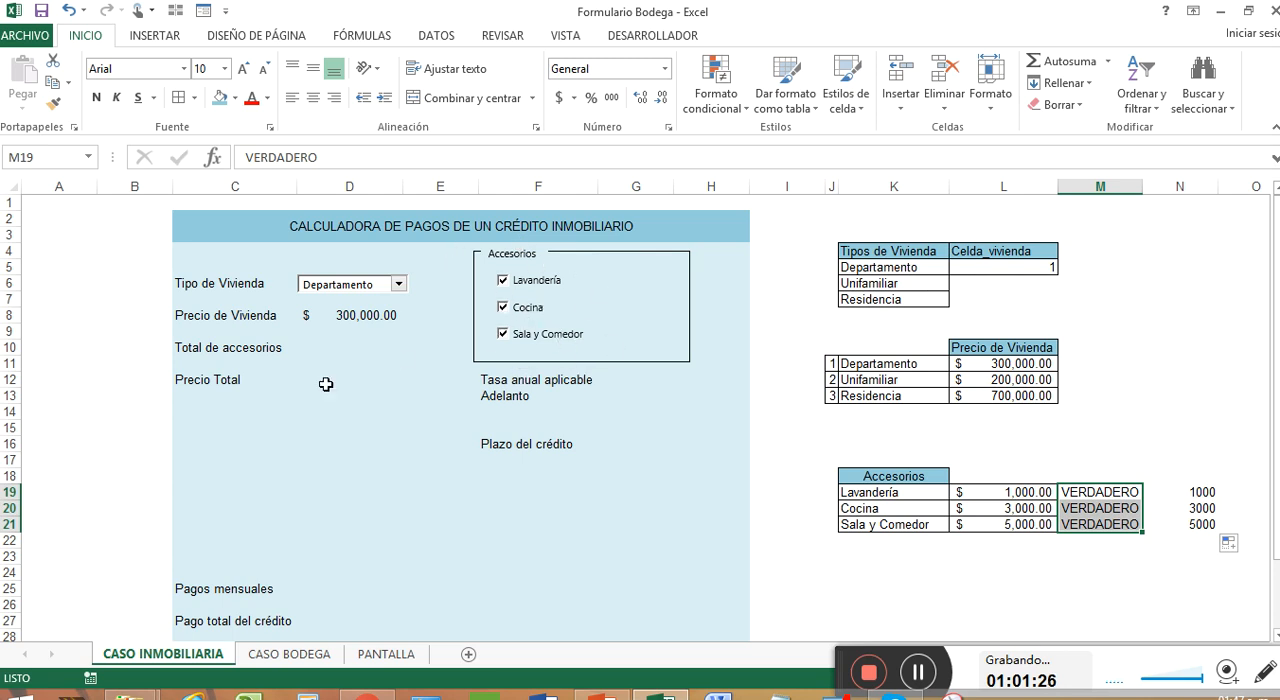
left_click(337, 350)
type("+")
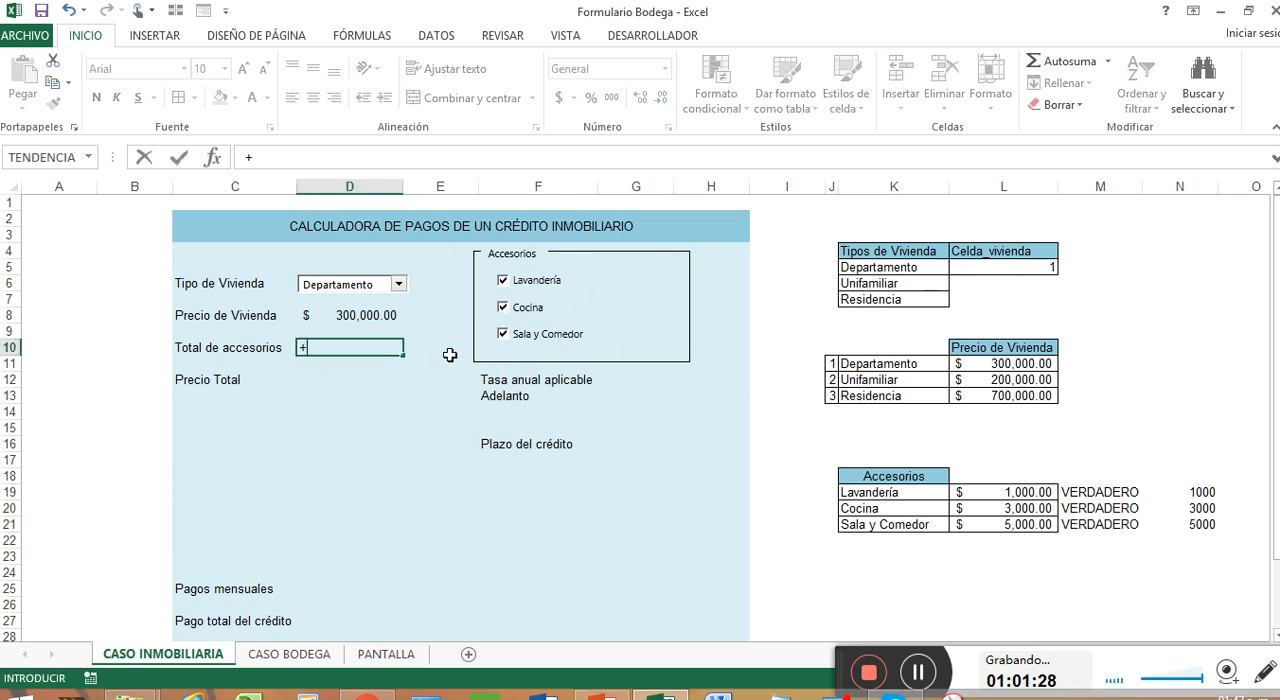
type("SUMA(")
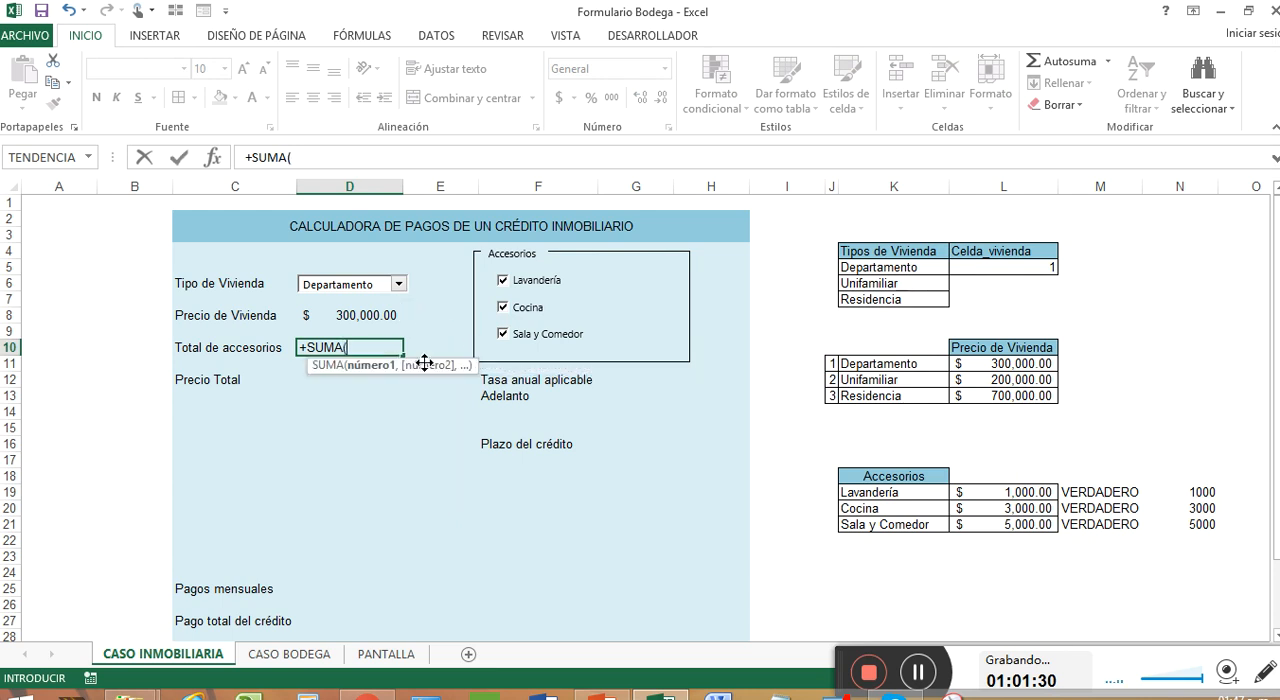
left_click_drag(1189, 488, 1198, 524)
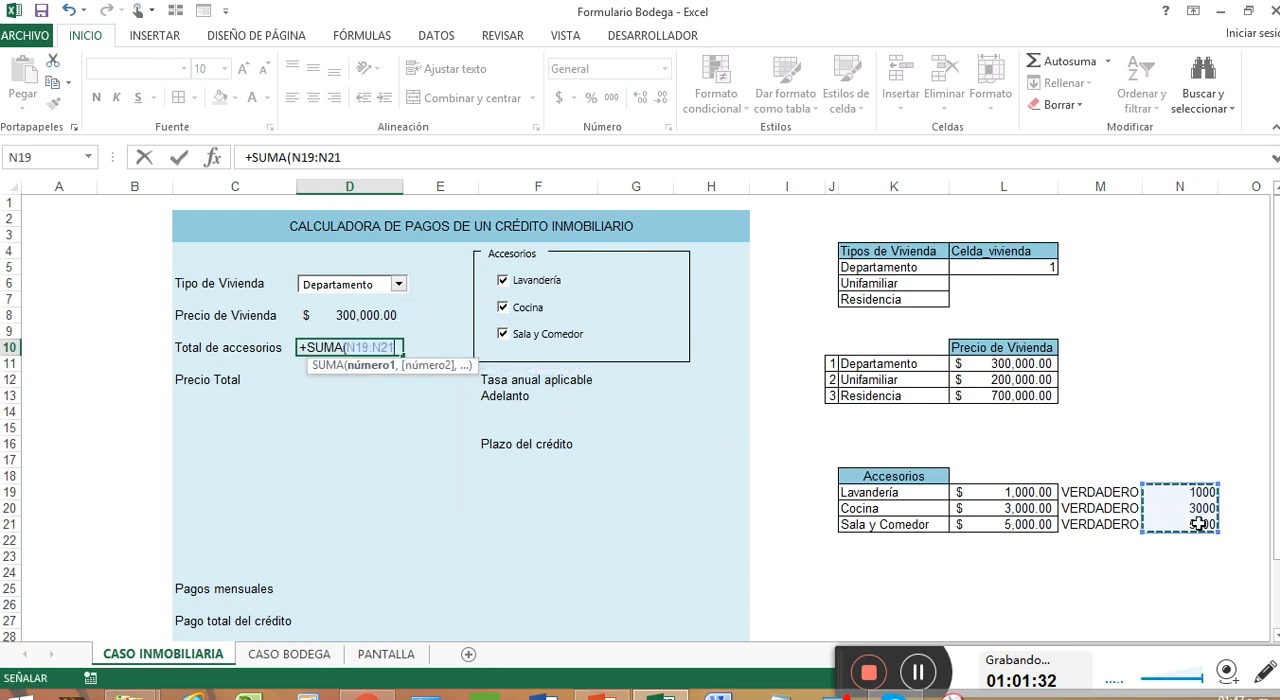
key("Return")
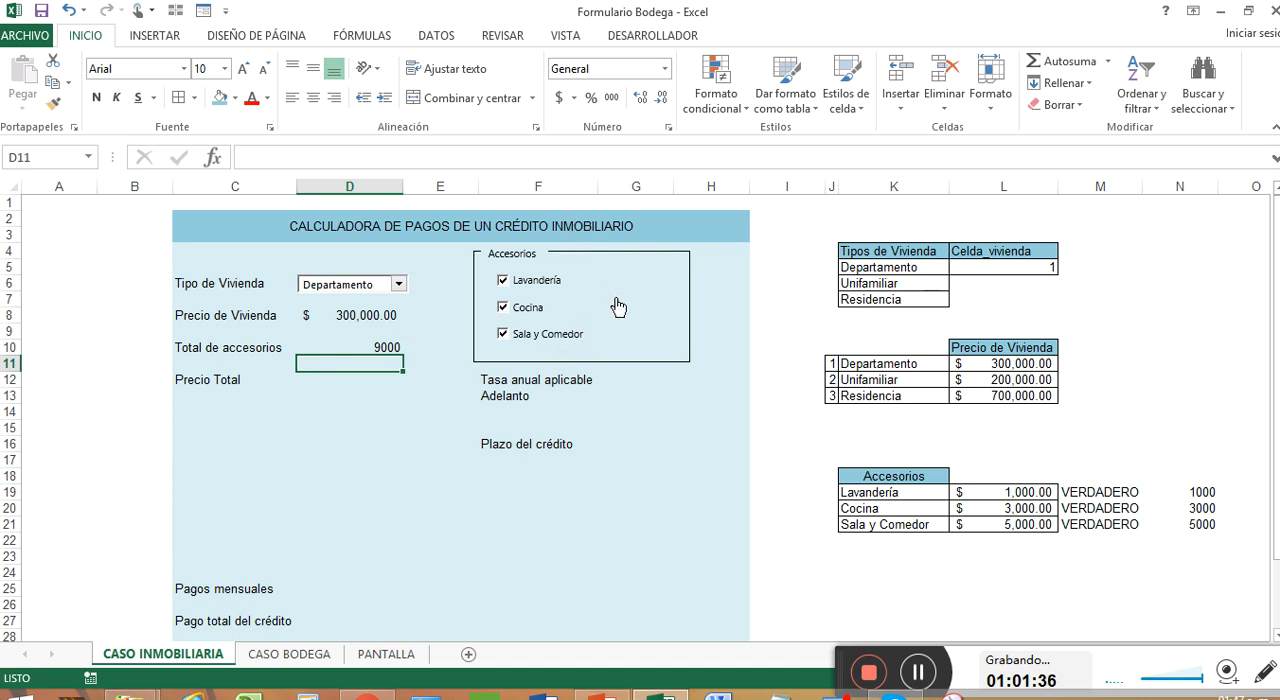
Copy the accounting format of L19 to N19:N21 and apply borders to M19:N21
left_click_drag(1040, 493, 1037, 523)
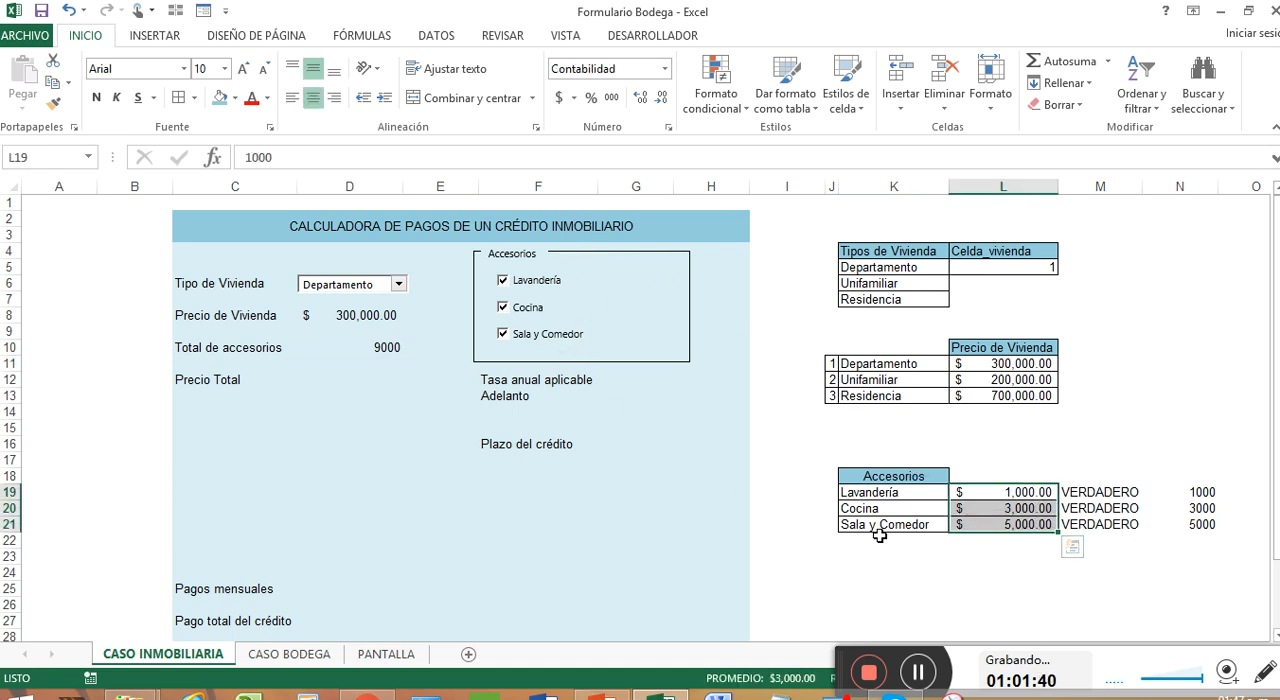
left_click(1035, 494)
right_click(1035, 495)
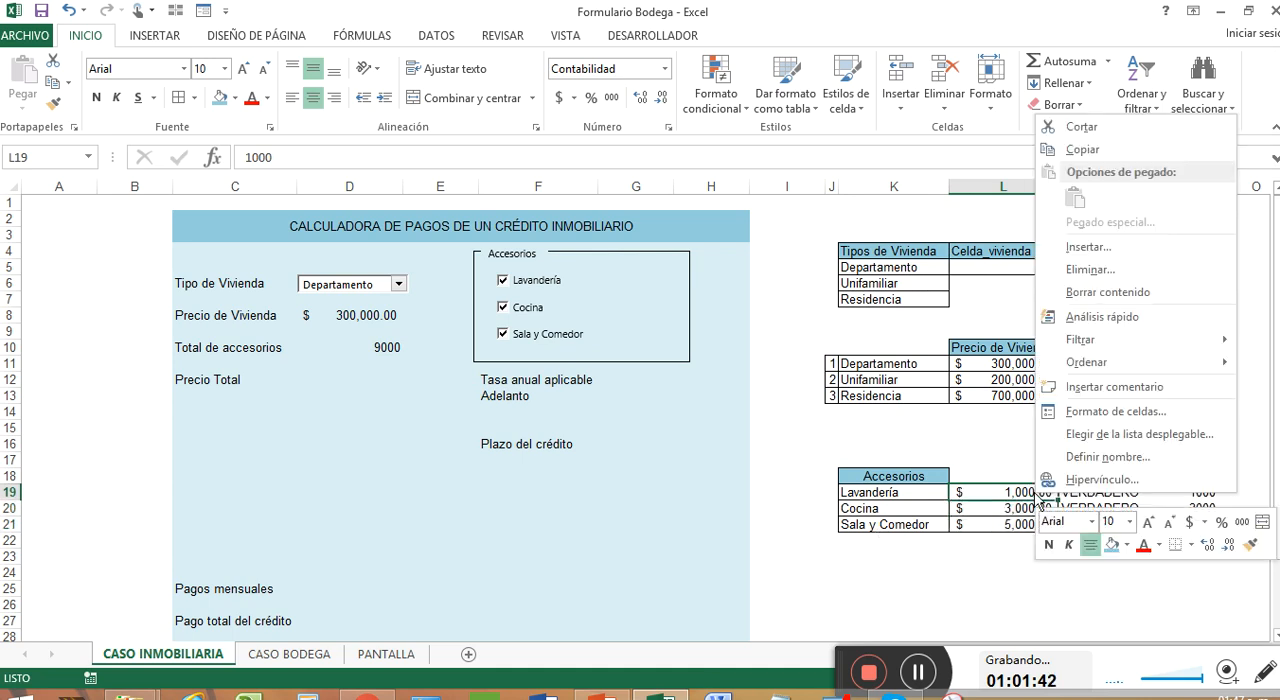
left_click(1250, 544)
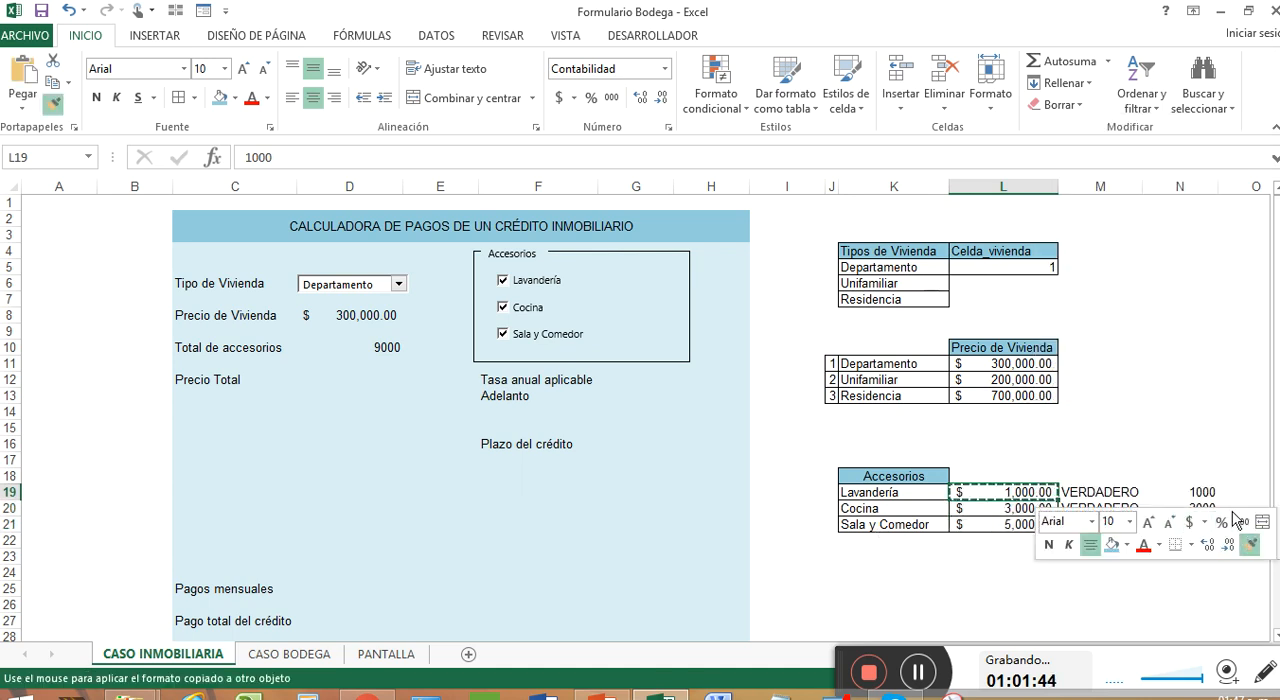
left_click_drag(1208, 492, 1216, 525)
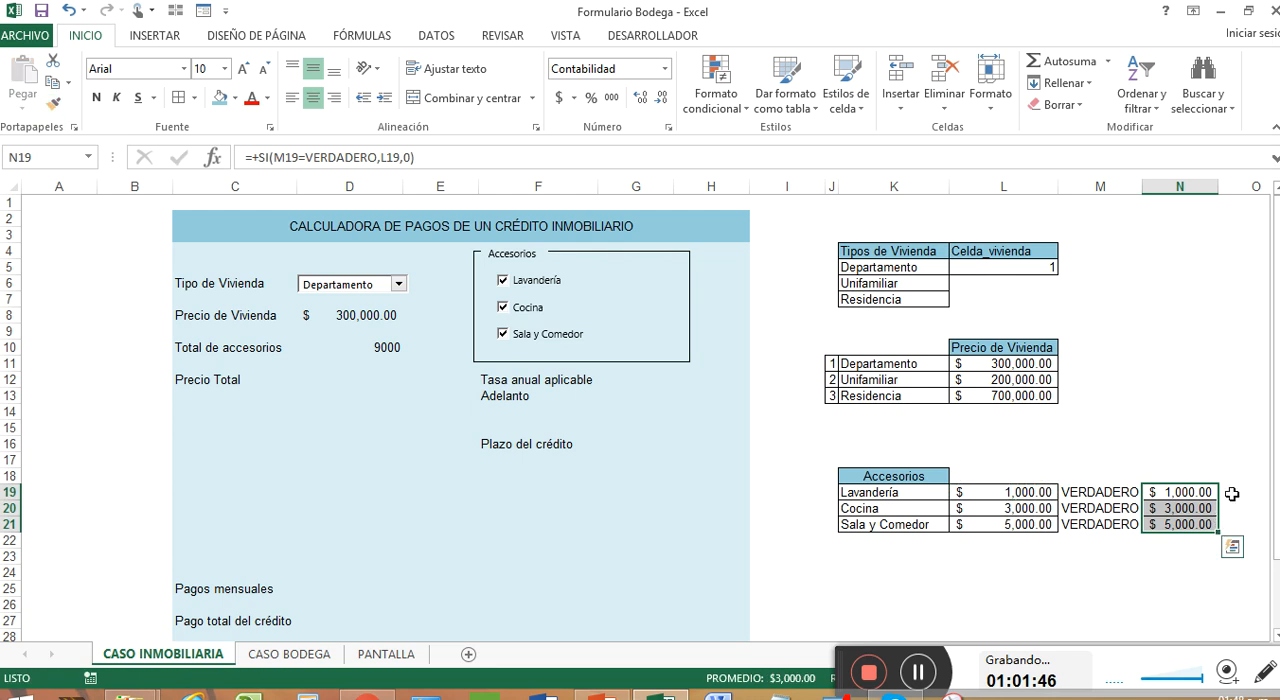
key("shift+Left")
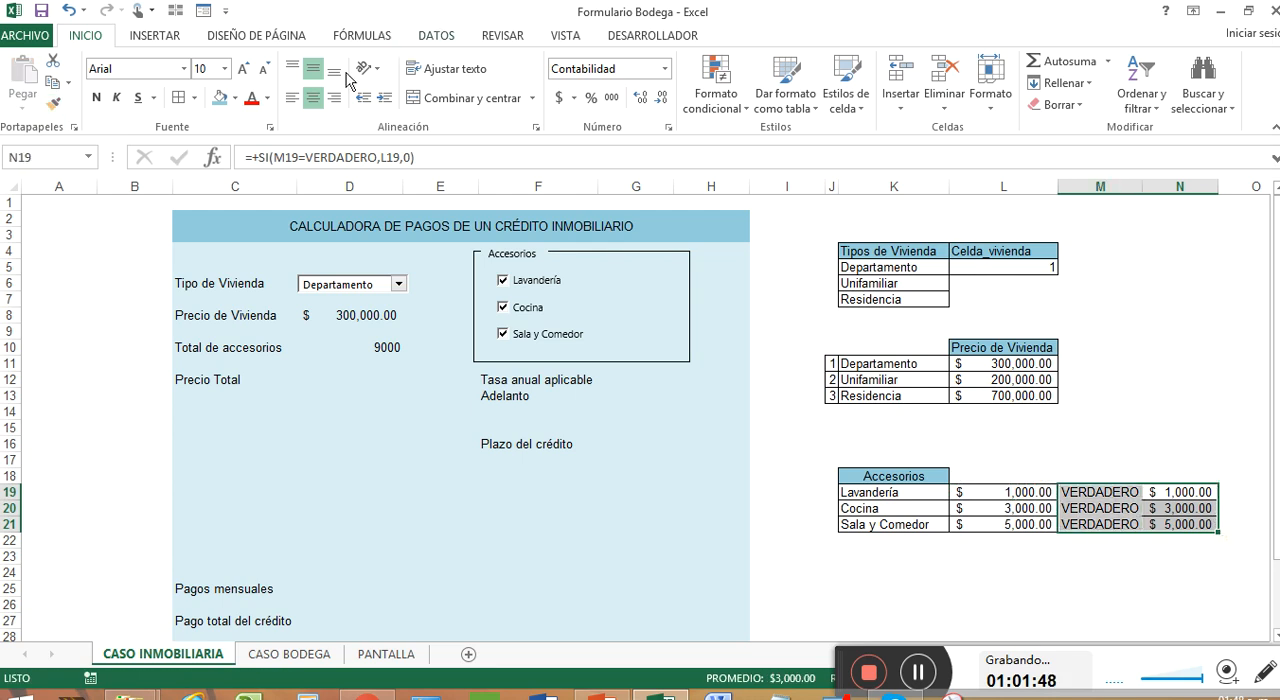
left_click(215, 98)
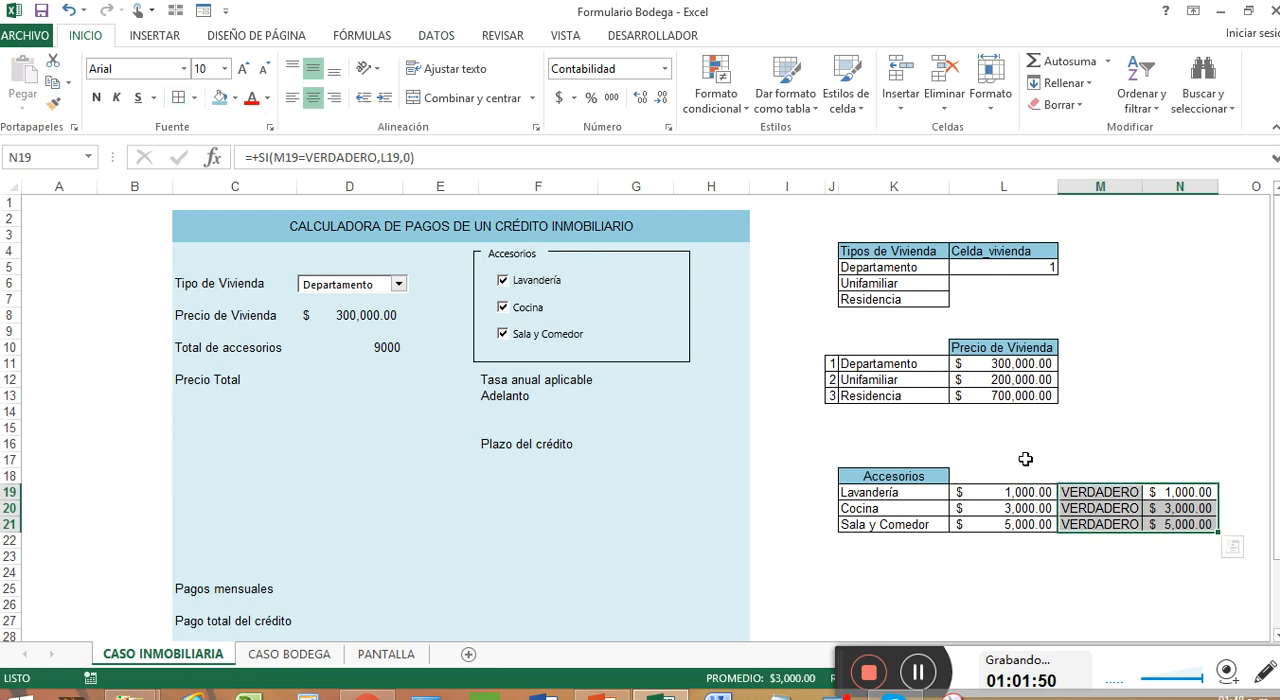
Enter the headers CONDICIÓN in M18 and VALOR FINAL in N18 of the accessories table
left_click(1099, 476)
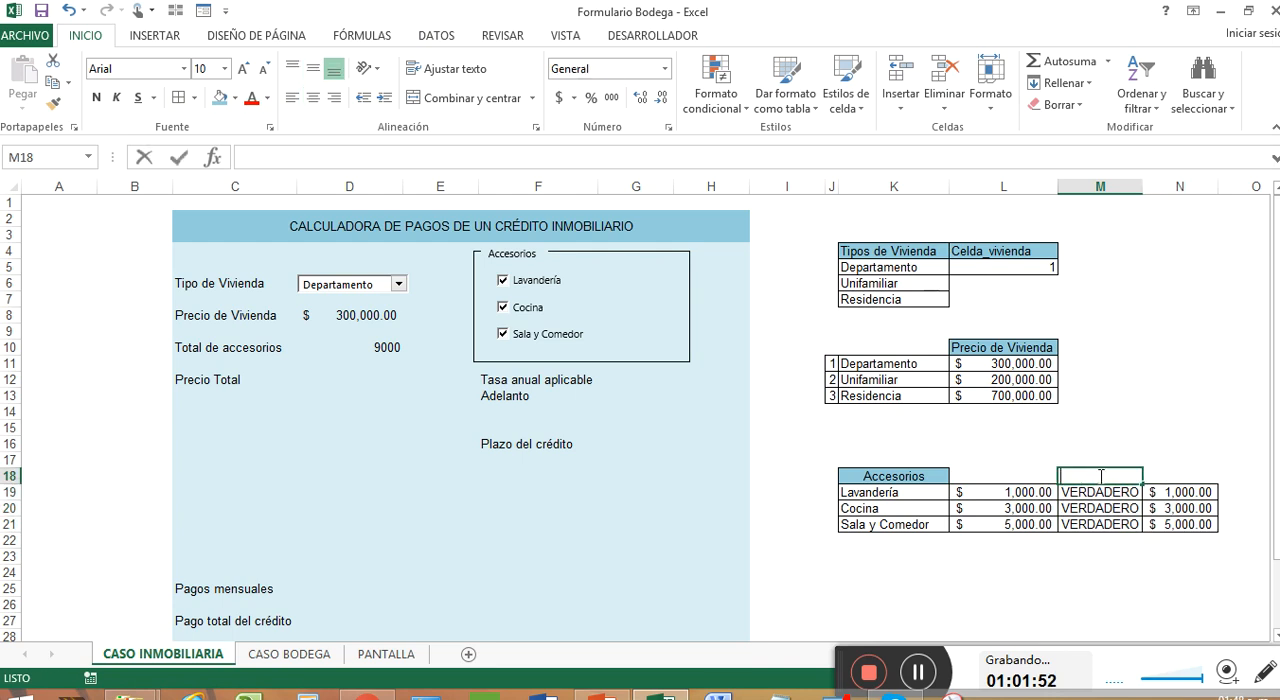
type("CONDICIÓN")
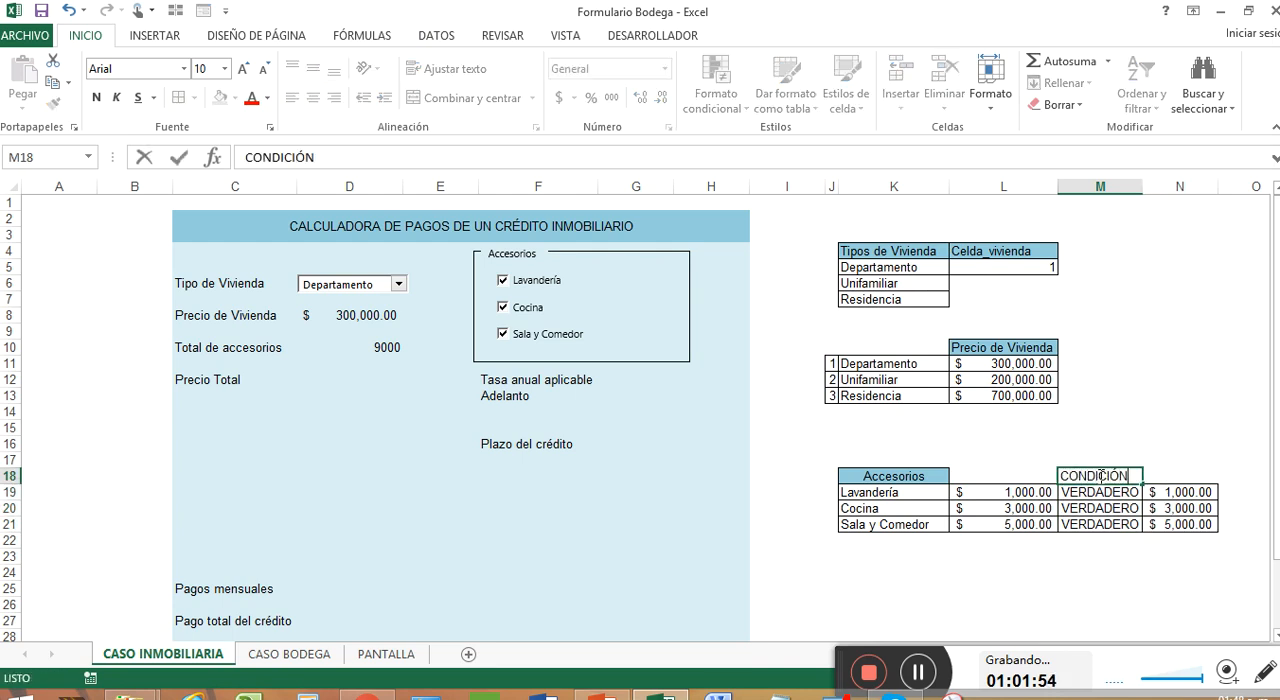
key("Tab")
type("VALO")
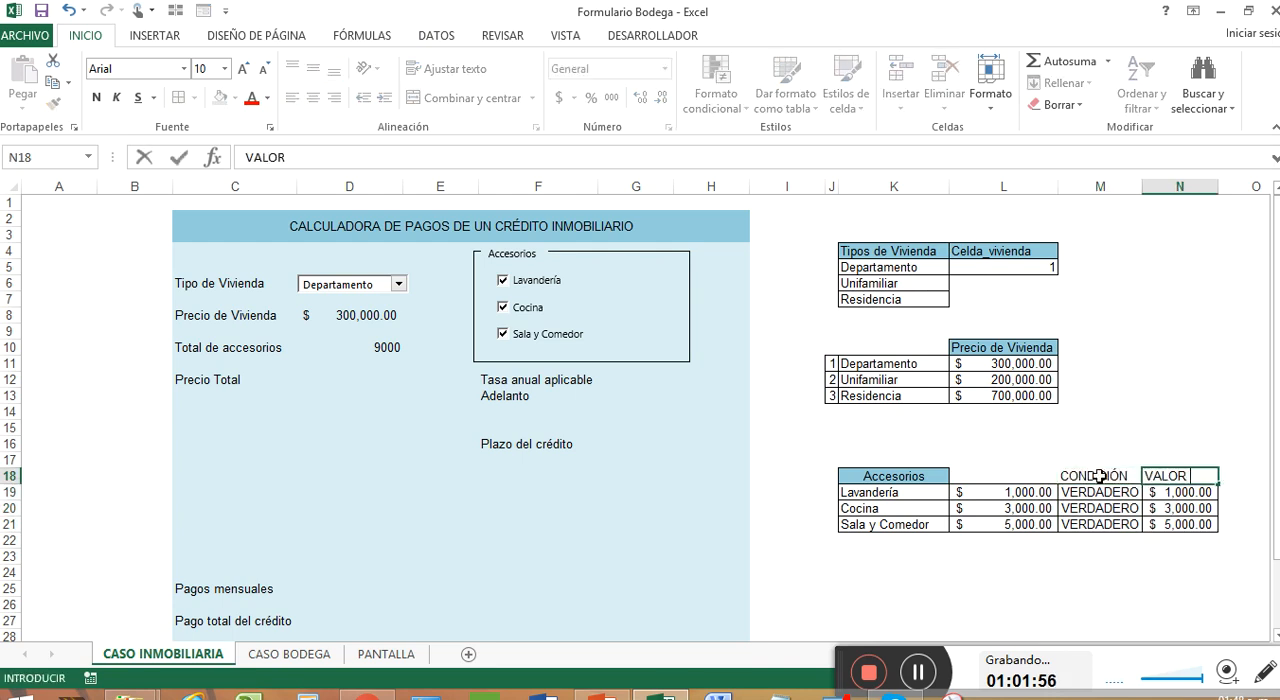
type("R FINAL")
key("BackSpace")
type("AL")
Enter the header VALOR in L18, above the accessory prices
left_click(1011, 502)
left_click(1119, 497)
left_click(1029, 474)
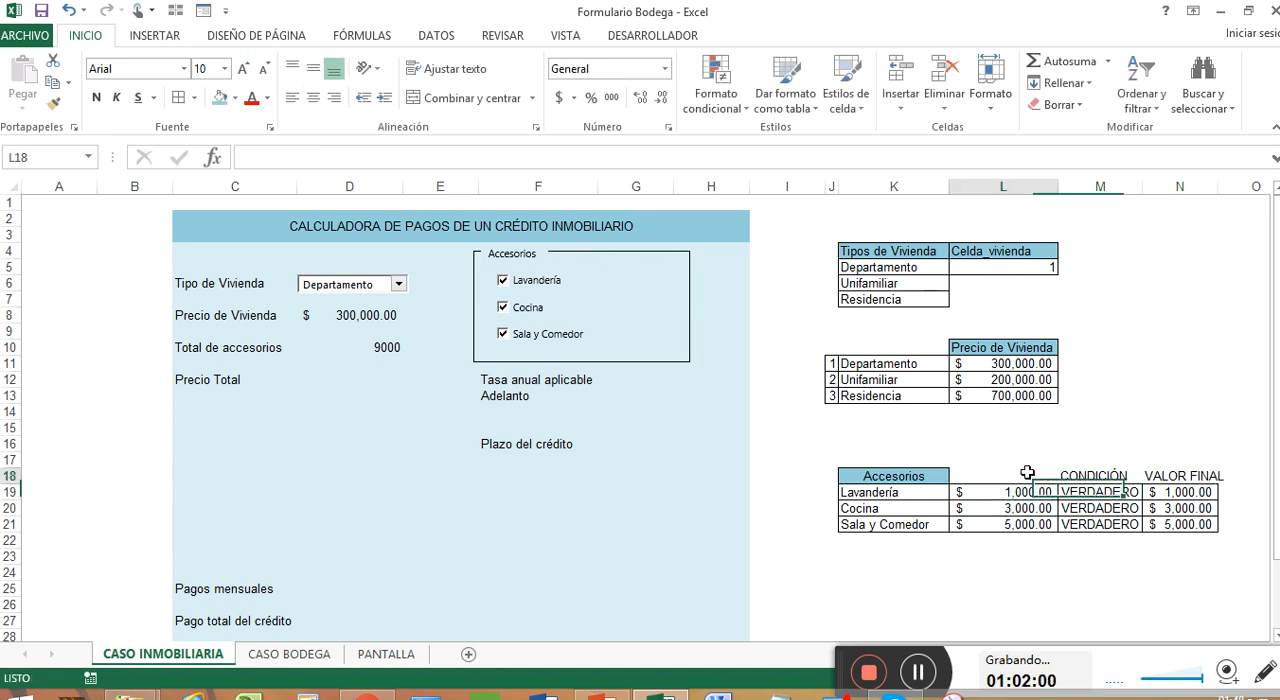
type("VALOR")
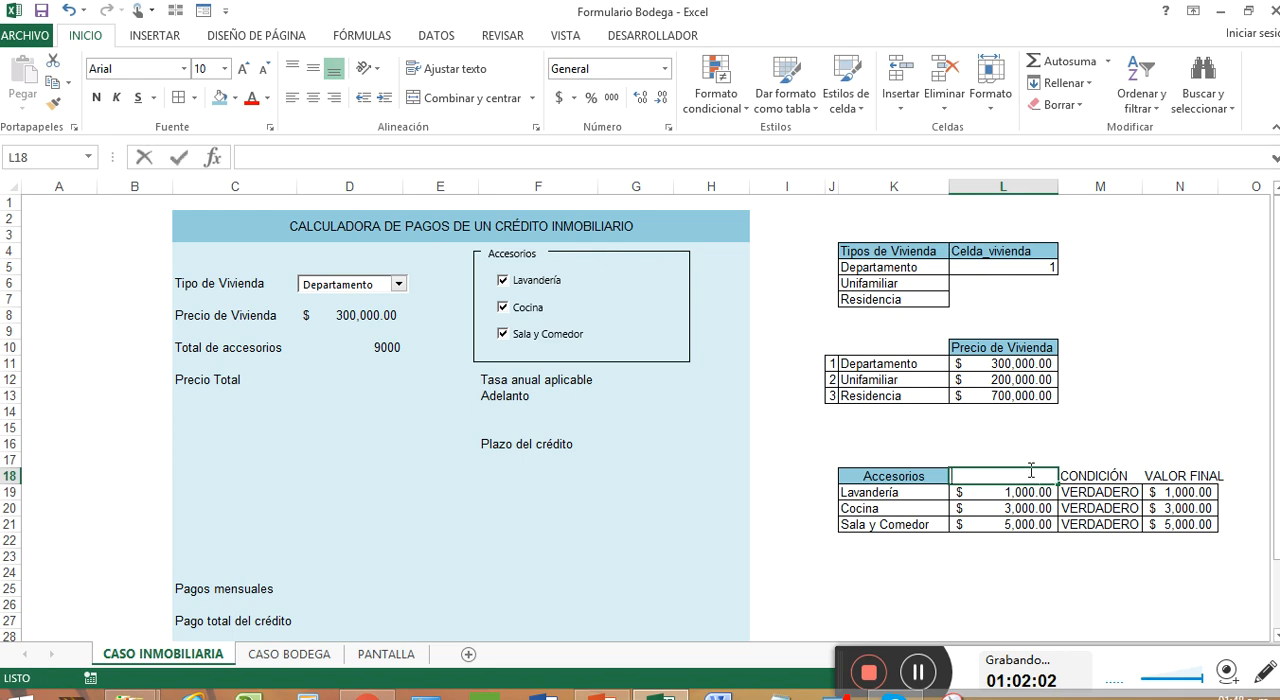
key("Return")
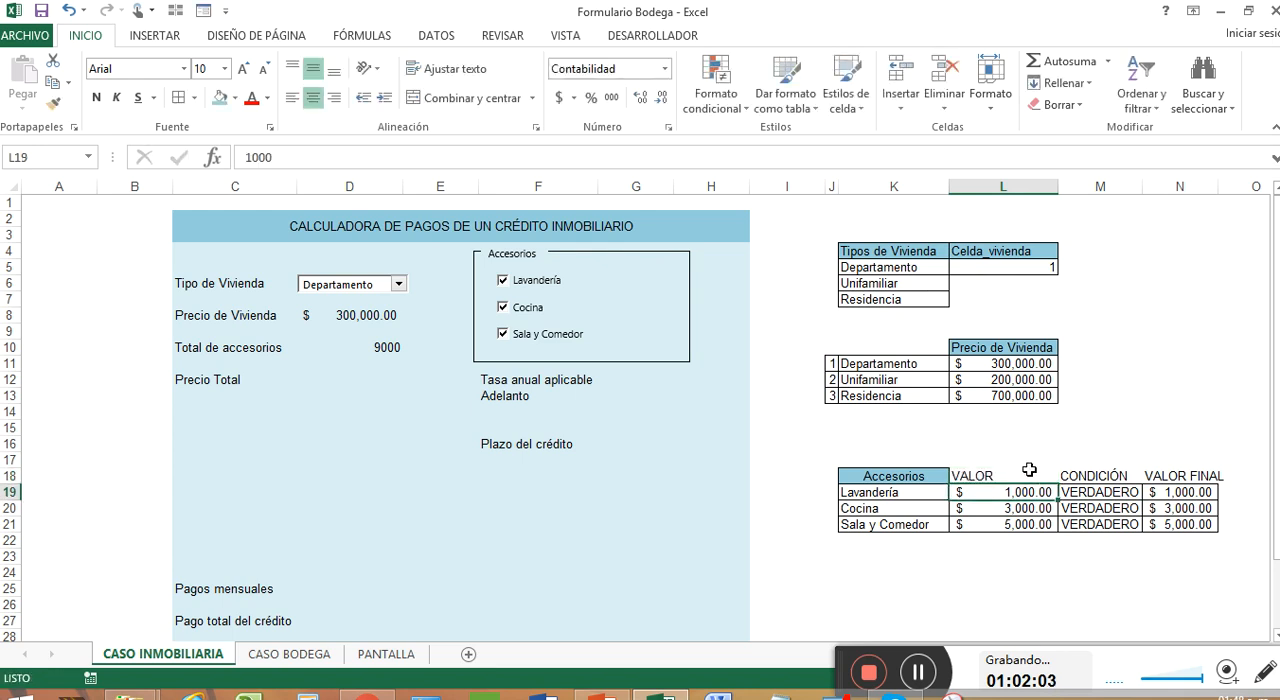
Copy the formatting of the Accesorios header to L18:N18 and autofit the width of column N
right_click(906, 480)
left_click(1123, 543)
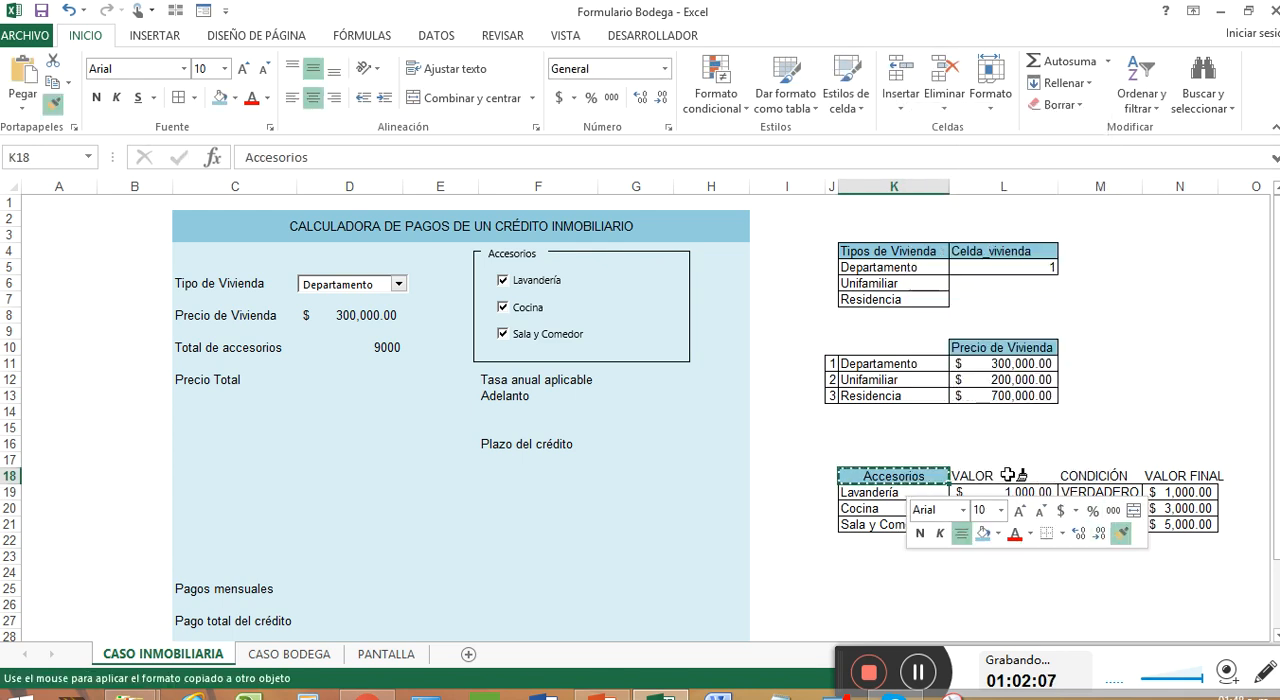
left_click_drag(960, 476, 1210, 476)
left_click(1100, 540)
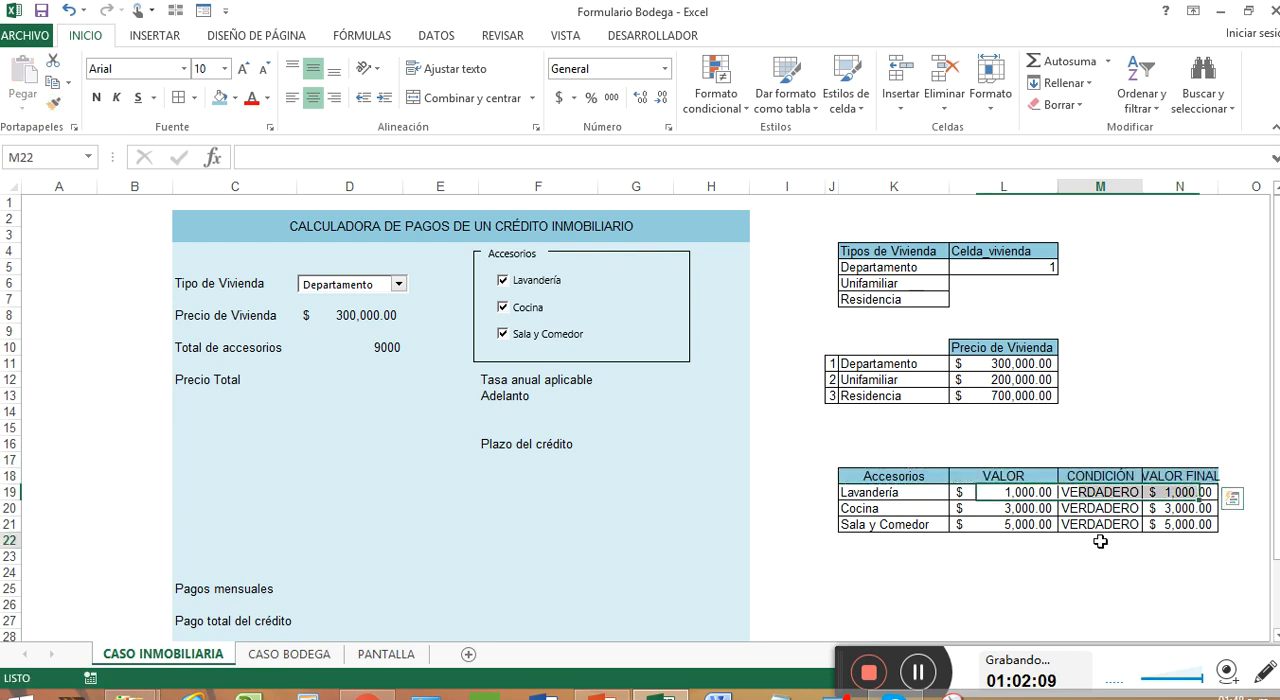
double_click(1218, 186)
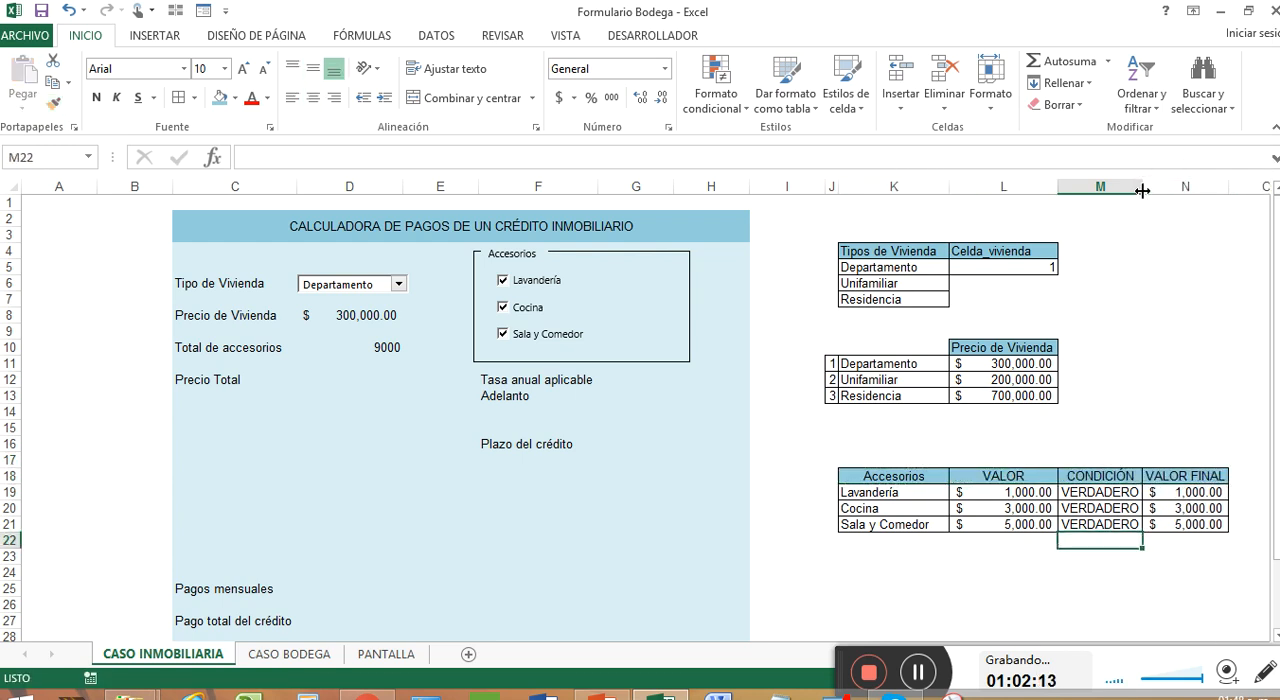
Try copying the formatting of N19 to the Total de accesorios cell D10
left_click(372, 346)
right_click(1188, 494)
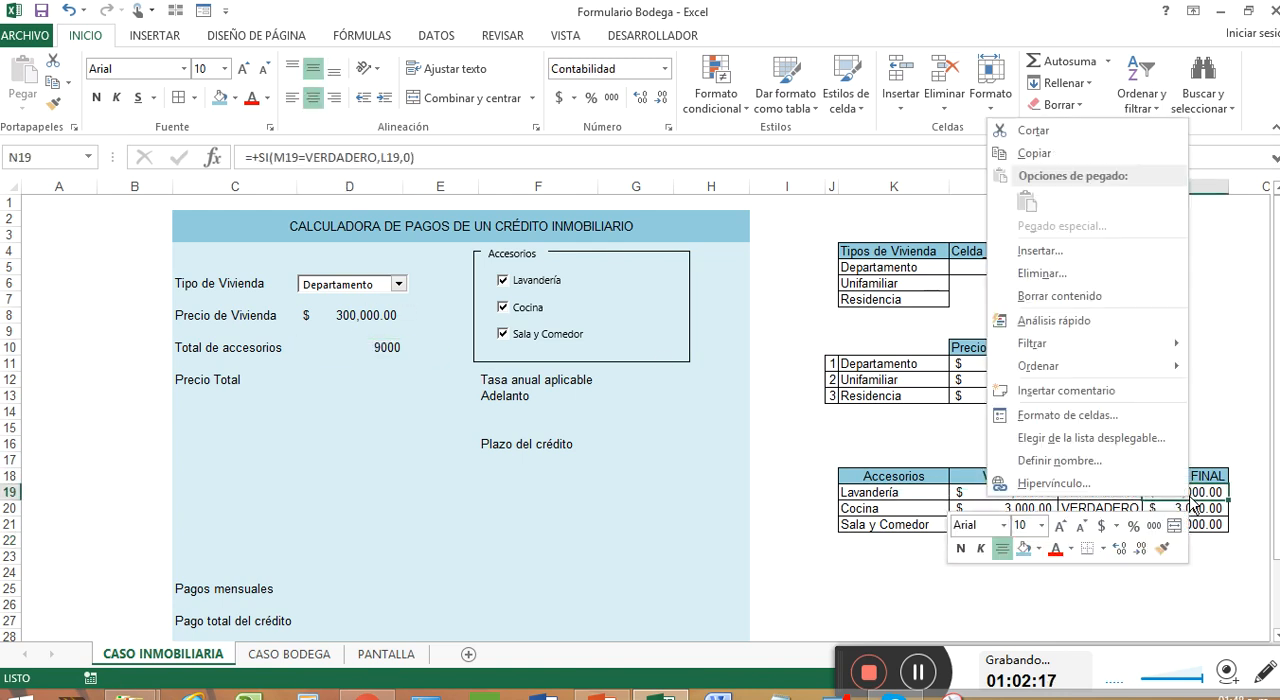
left_click(1161, 547)
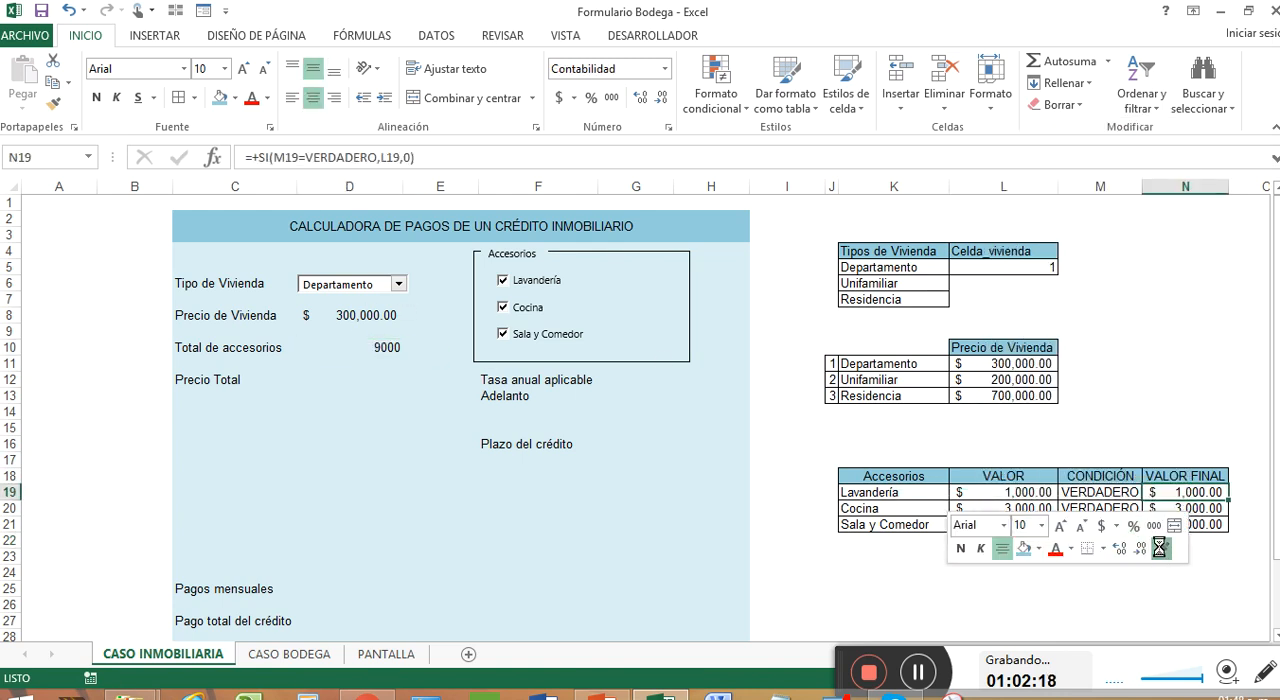
left_click(362, 346)
Copy the formatting of the Precio de Vivienda cell D8 to D10, then select D12 beside Precio Total
right_click(377, 316)
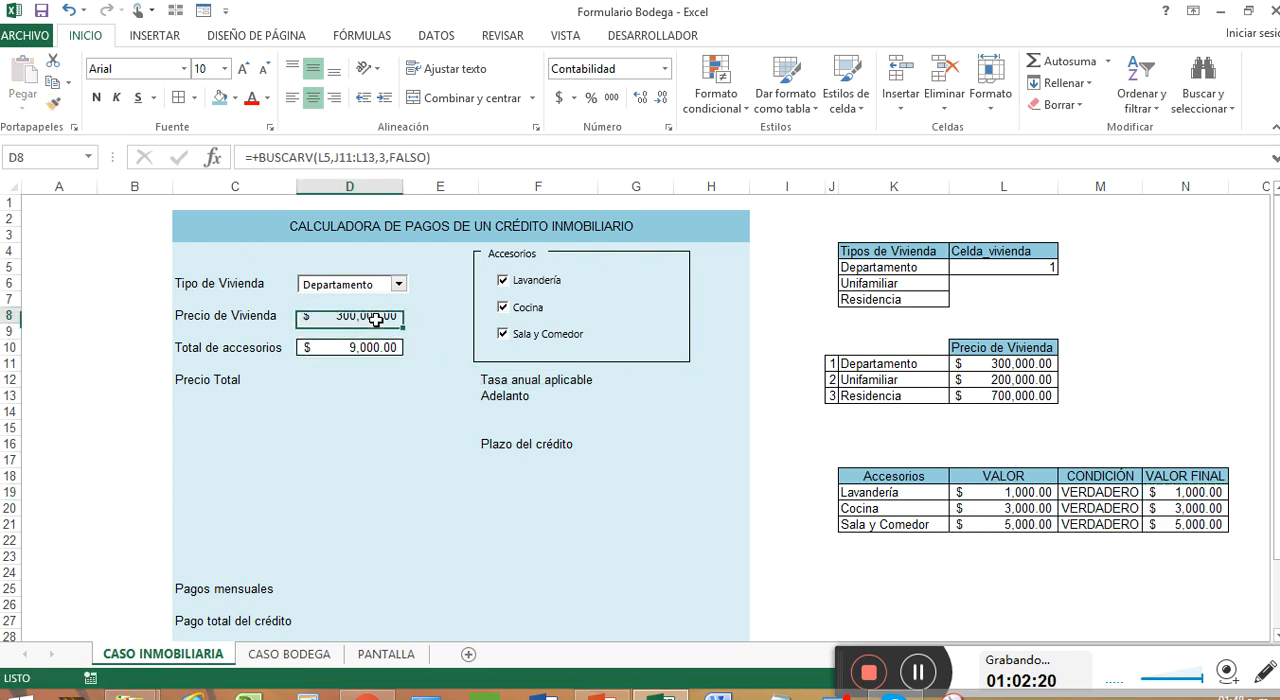
left_click(591, 276)
left_click(345, 348)
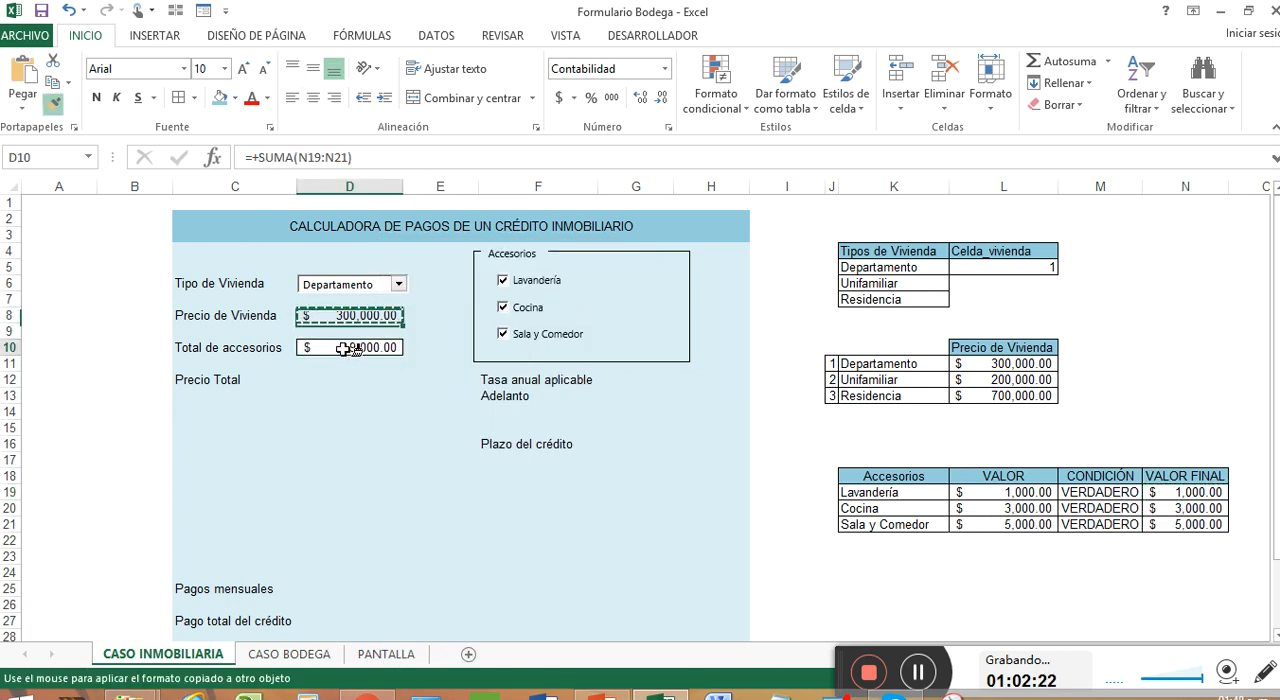
key("Return")
left_click(345, 383)
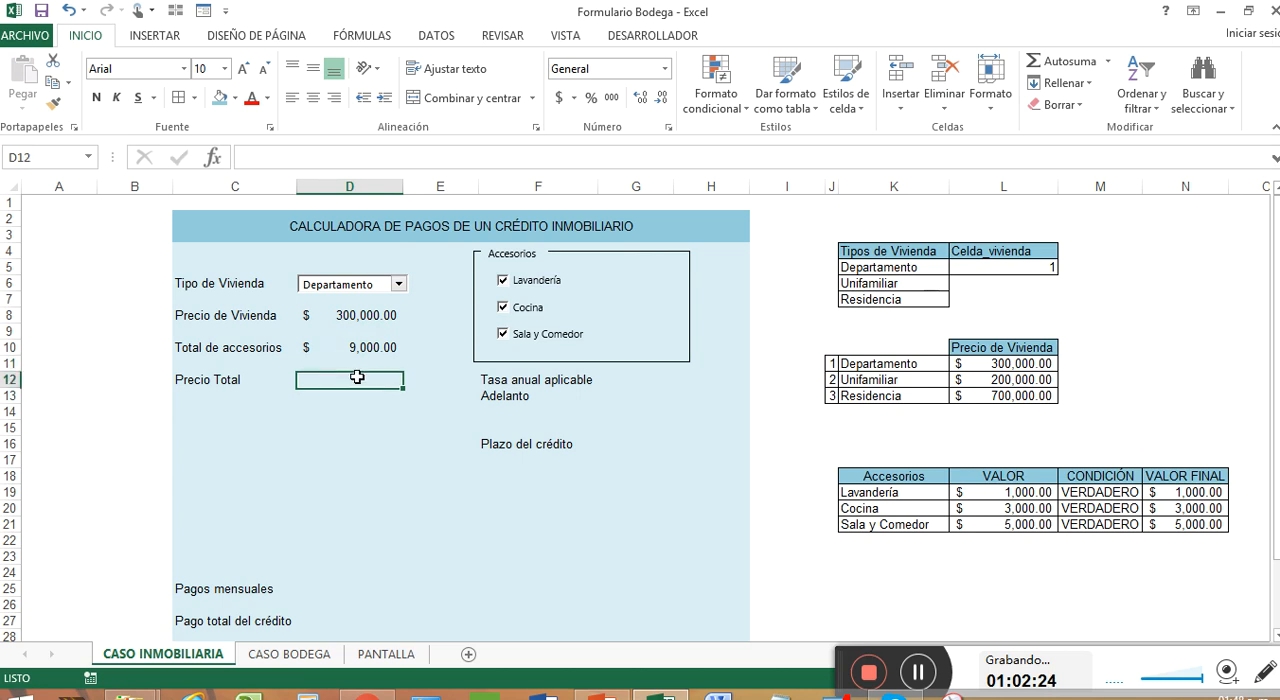
Calculate the Precio Total in D12 with the formula +SUMA(D8,D10)
type("+SUMA(")
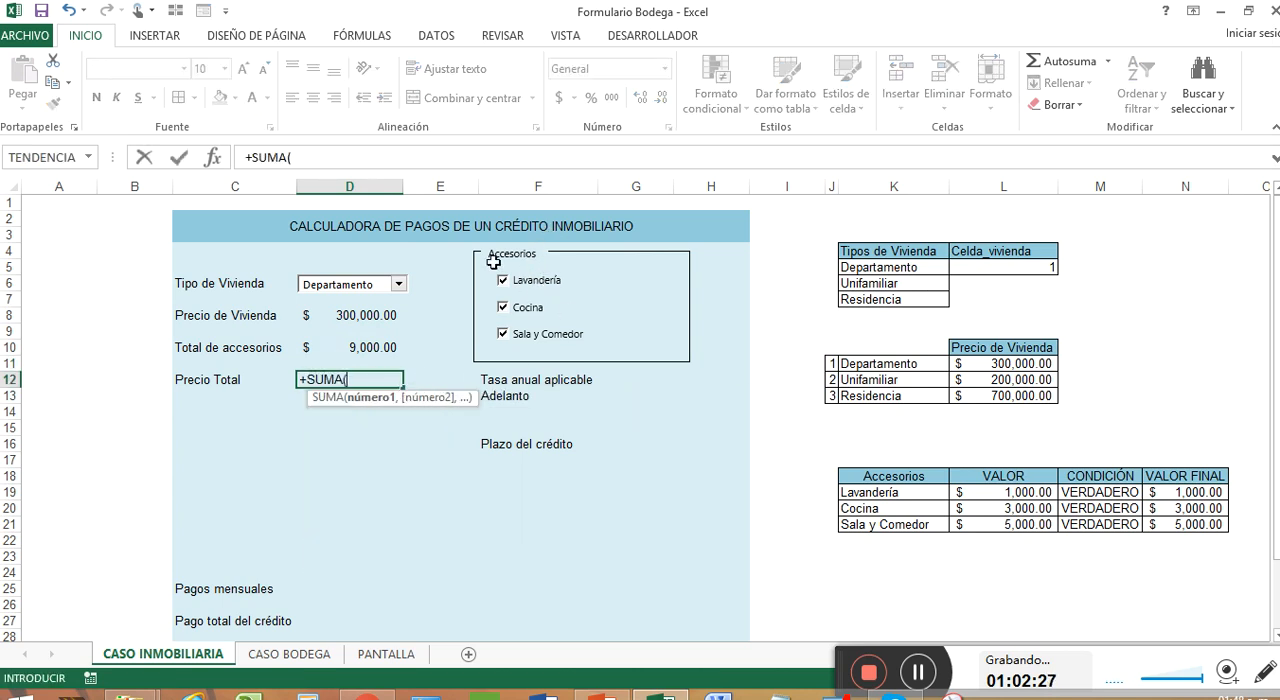
left_click(368, 318)
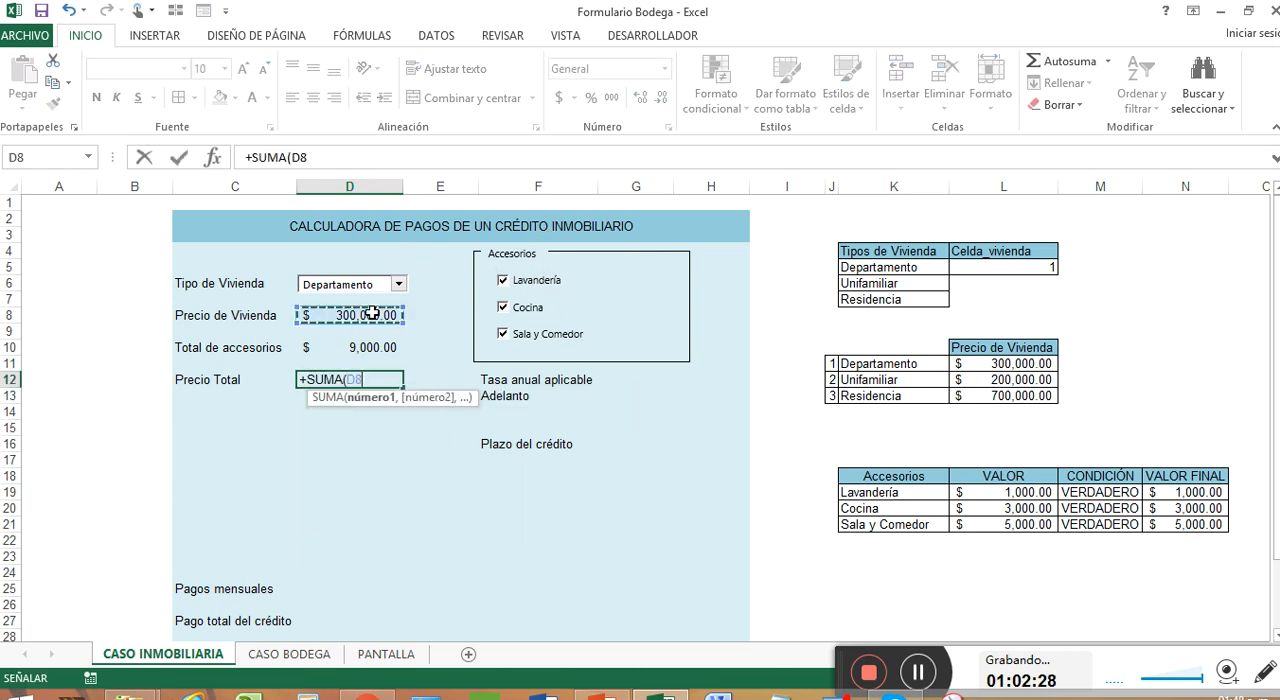
type(",")
left_click(377, 349)
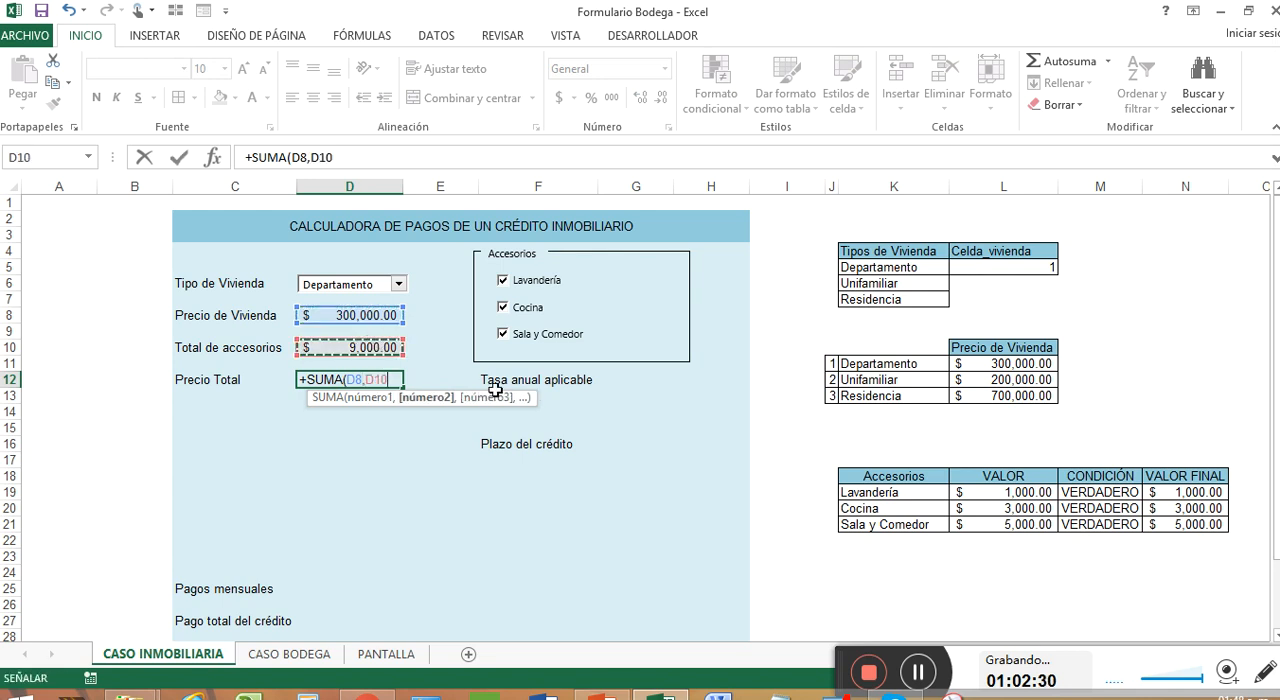
type(")")
key("Return")
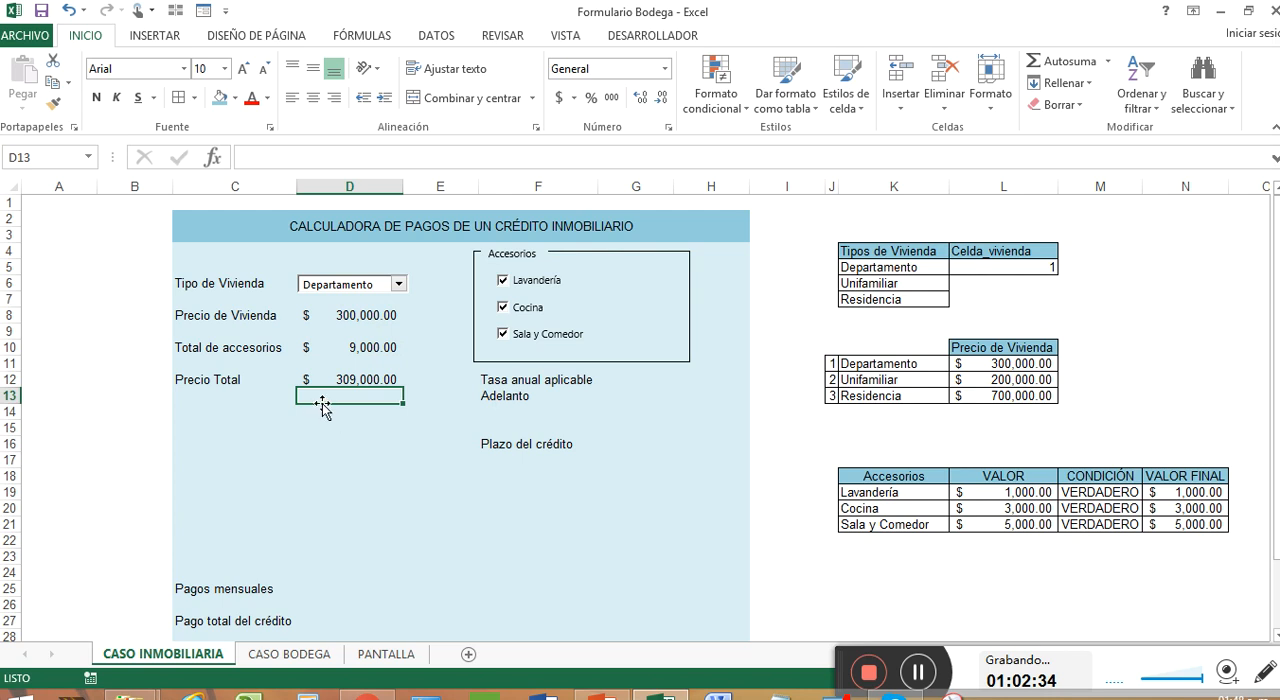
Test the Precio Total by switching the Tipo de Vivienda to Unifamiliar, Departamento and back to Unifamiliar
left_click(398, 284)
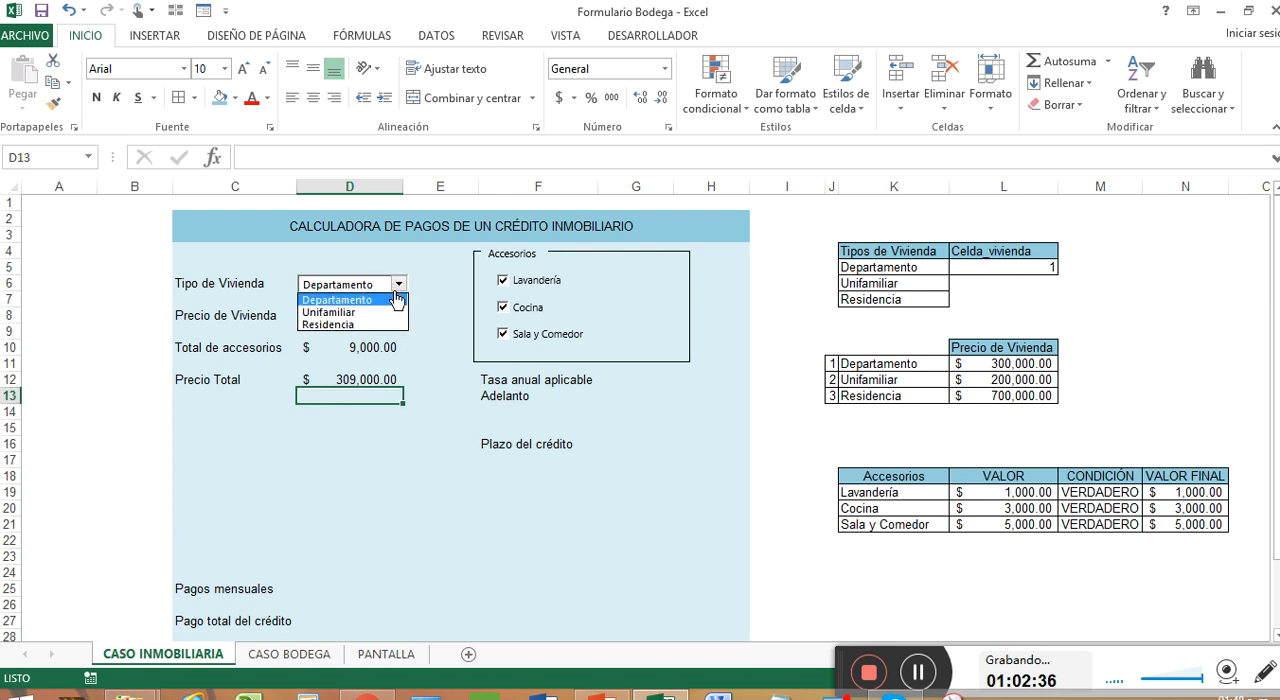
left_click(386, 312)
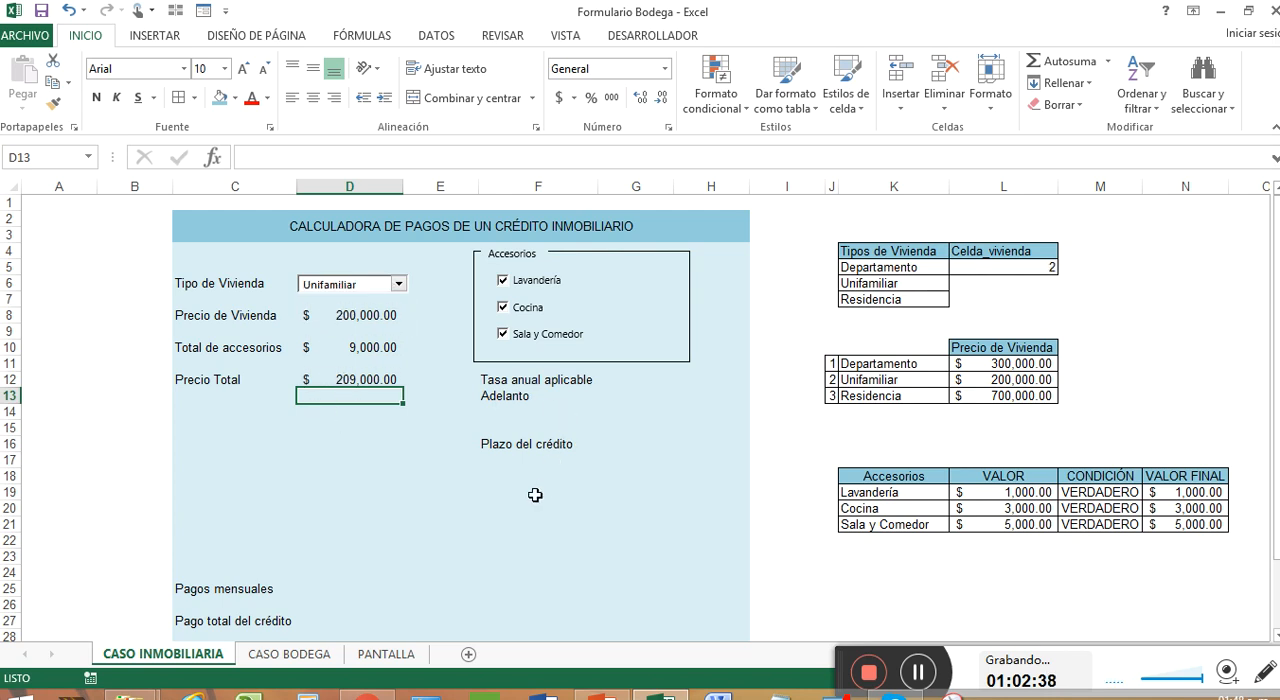
left_click(398, 285)
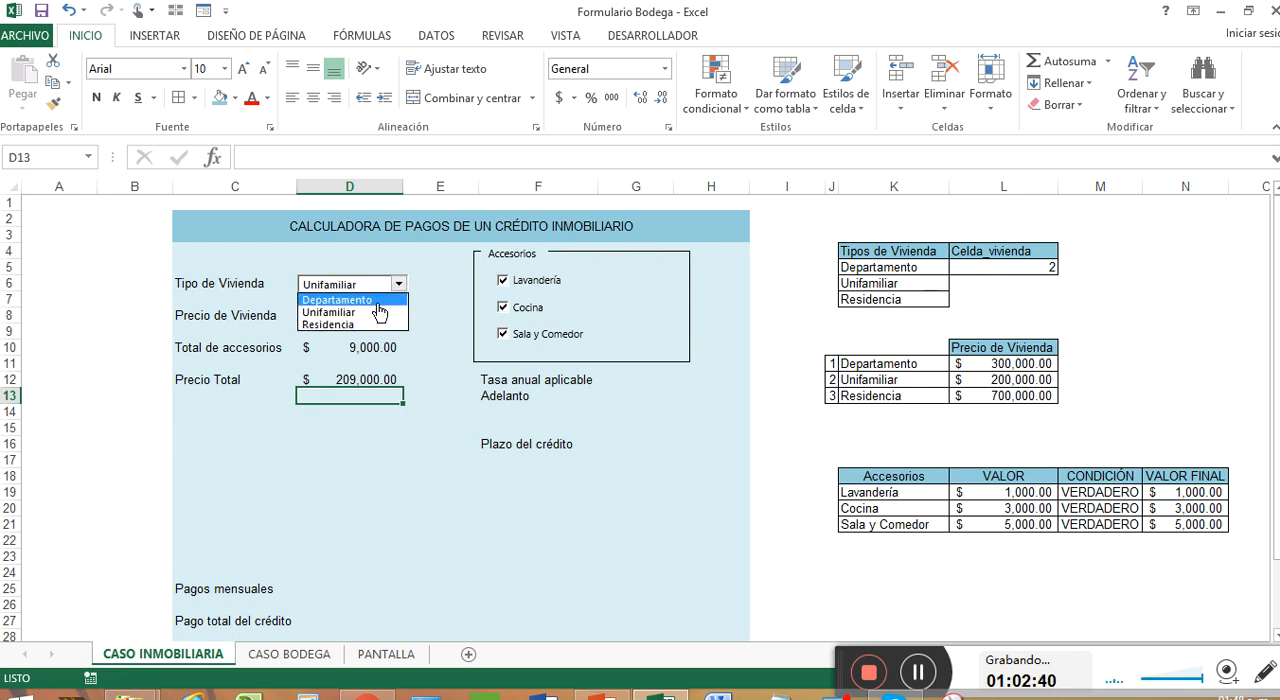
left_click(377, 301)
left_click(398, 284)
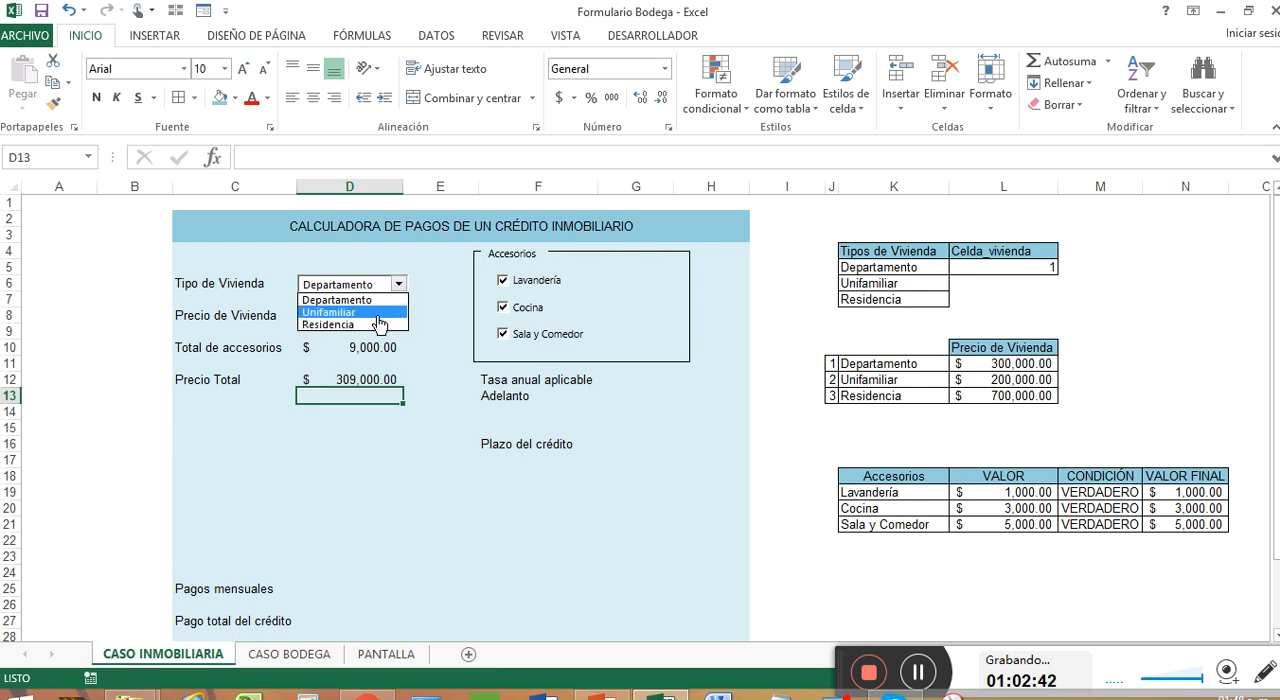
left_click(378, 313)
Test the Precio Total by toggling the three accessory checkboxes, leaving only Cocina checked, and select D12 to review its formula
left_click(524, 310)
left_click(530, 338)
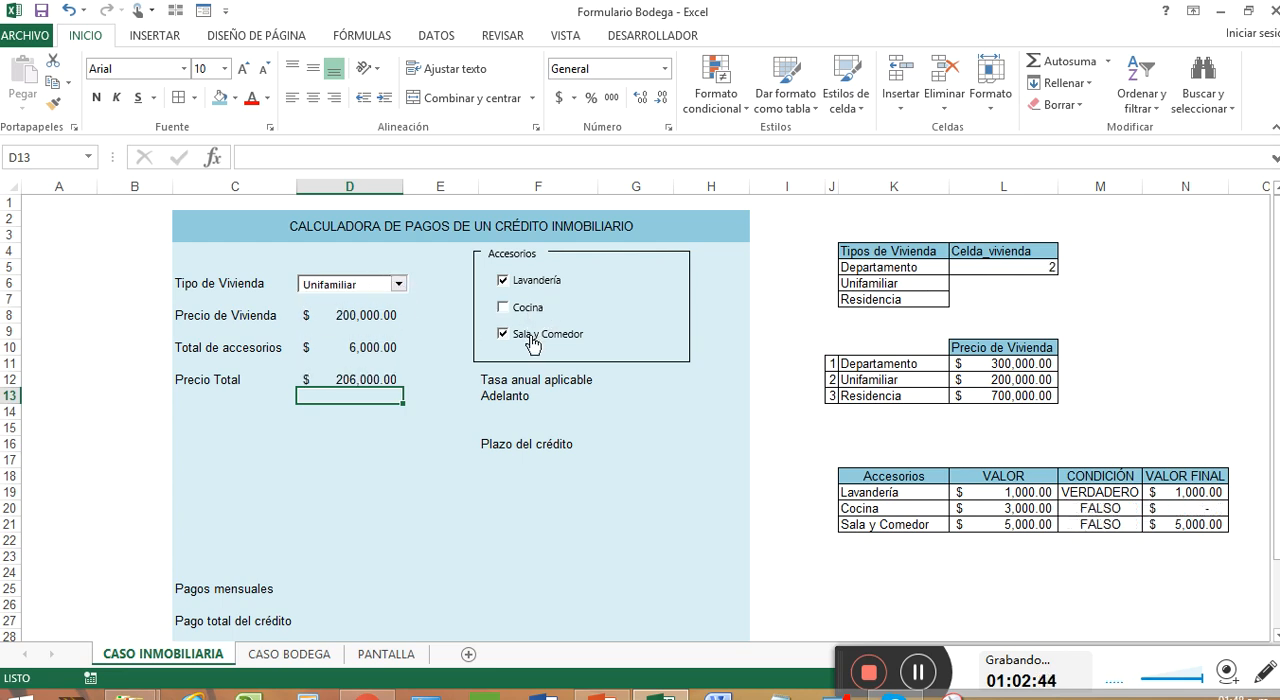
left_click(505, 282)
left_click(530, 308)
left_click(535, 335)
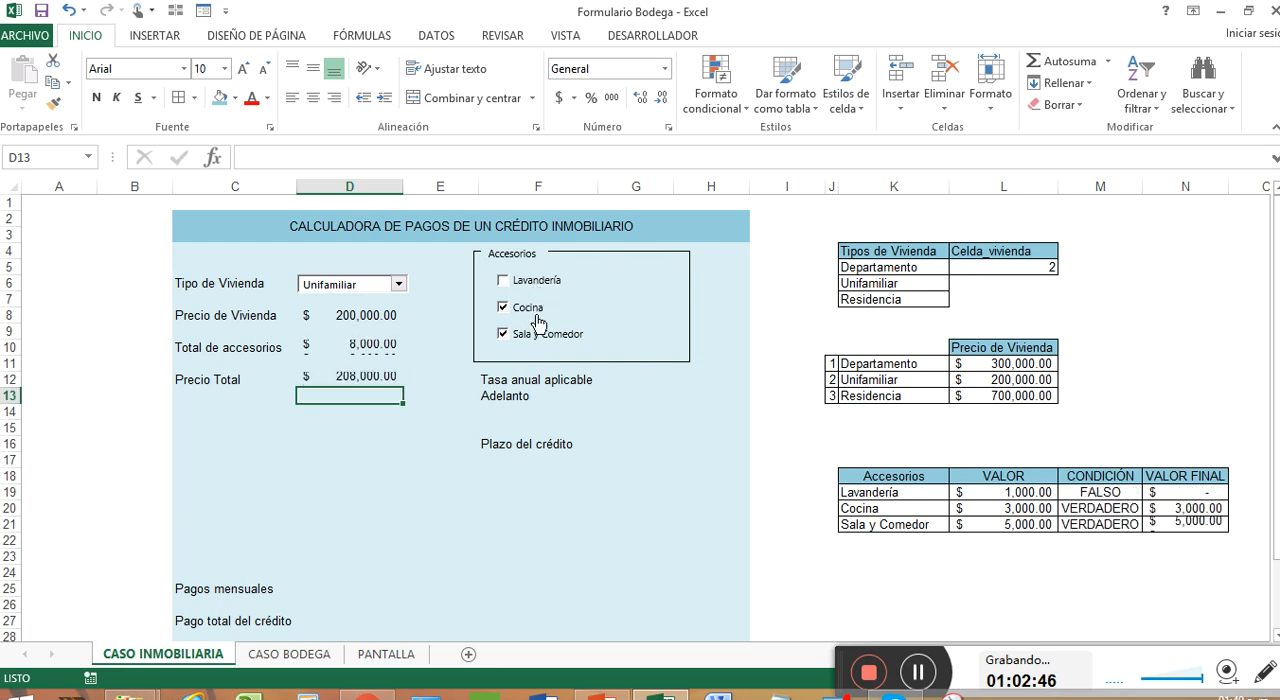
left_click(536, 282)
left_click(528, 308)
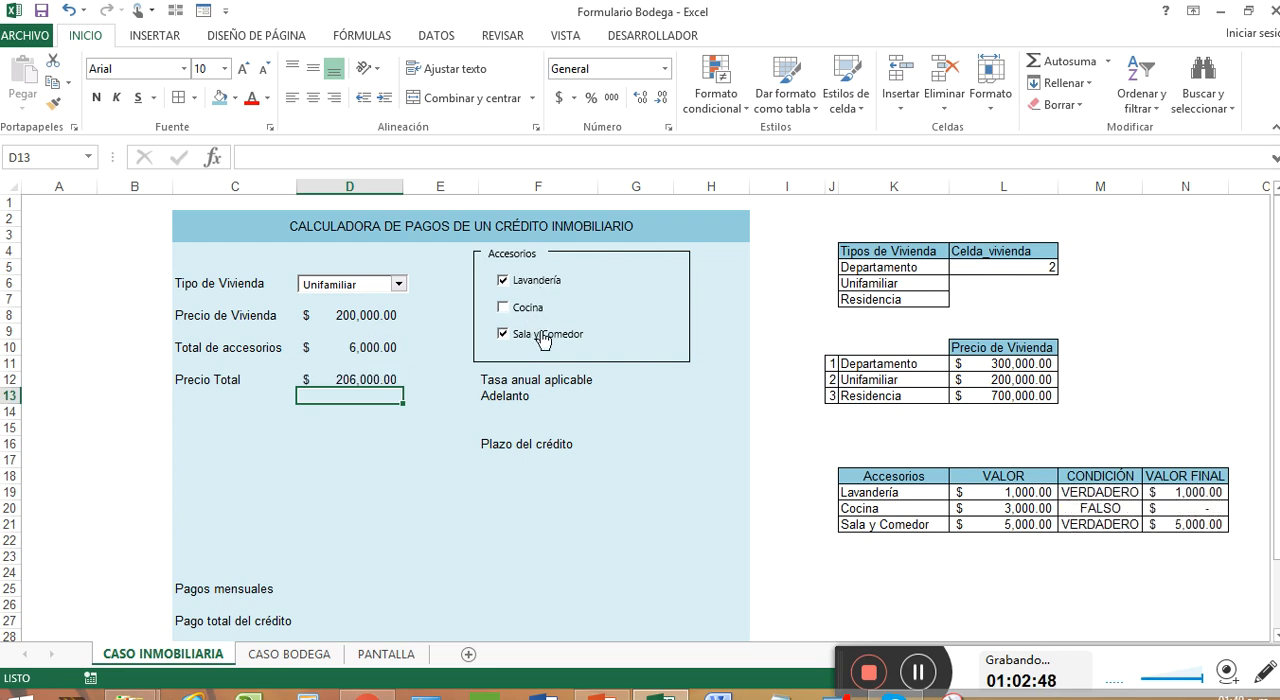
left_click(541, 338)
left_click(503, 281)
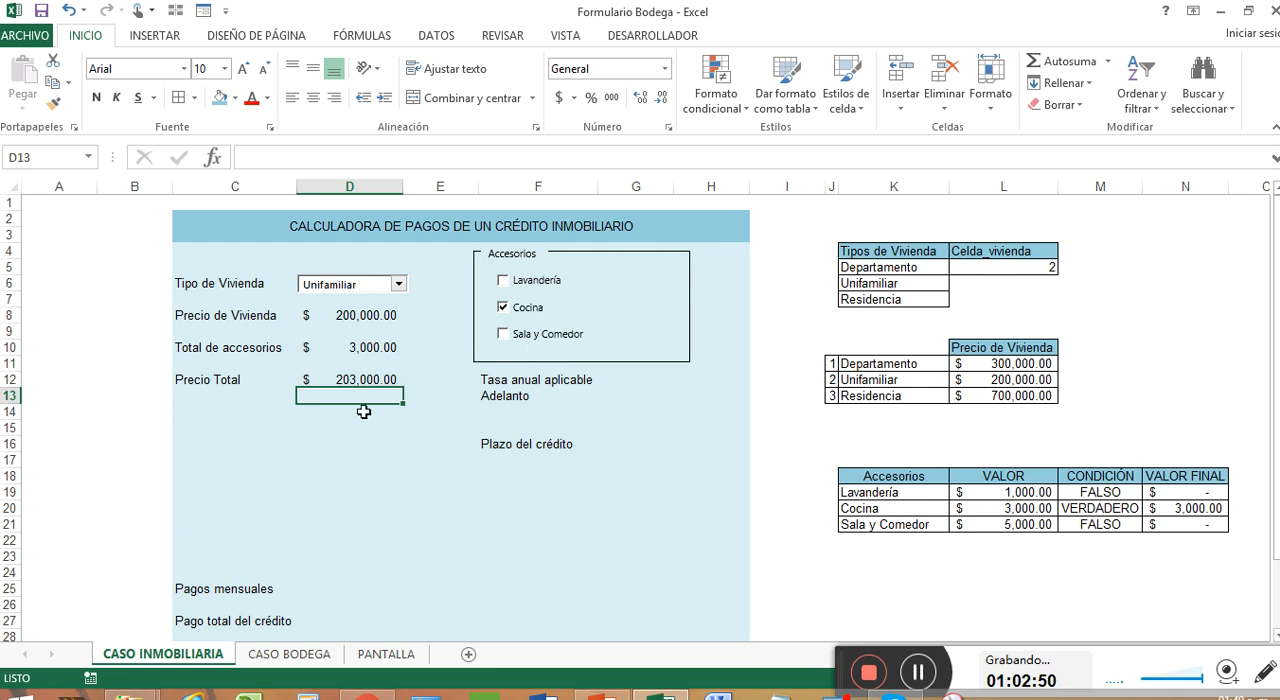
left_click(367, 377)
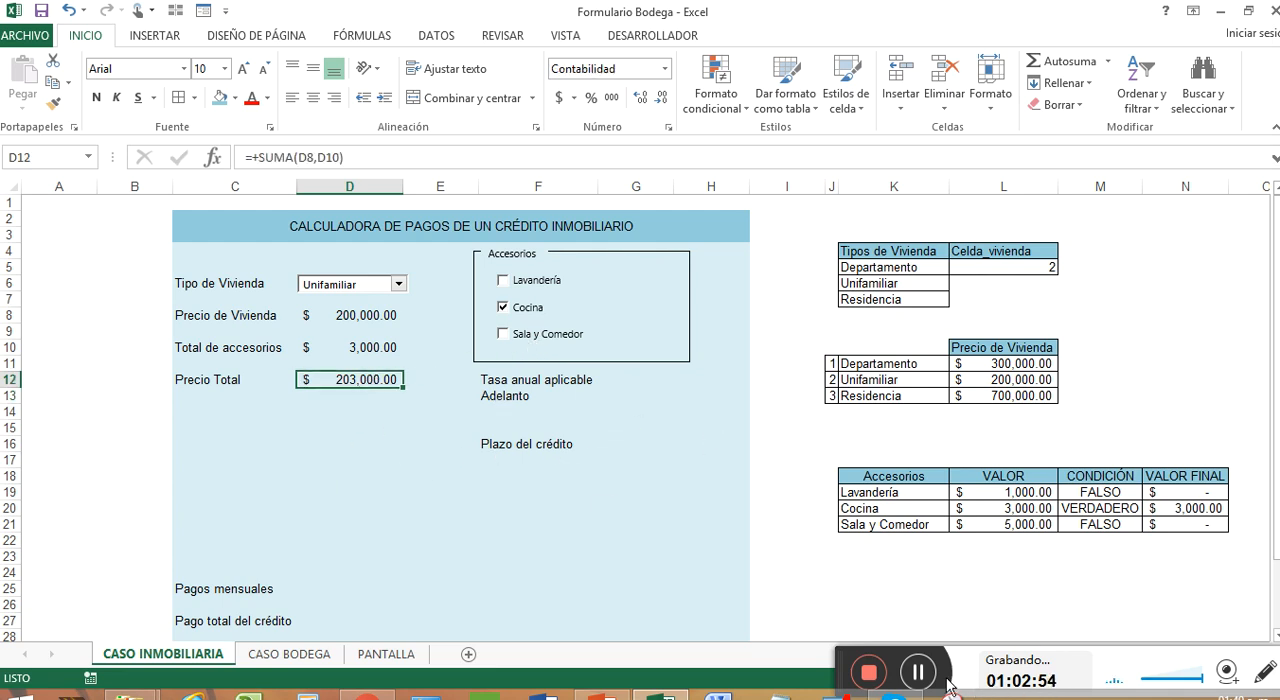
Insert a group box form control below Precio Total, spanning columns C and D from about row 14 to row 22
left_click(918, 672)
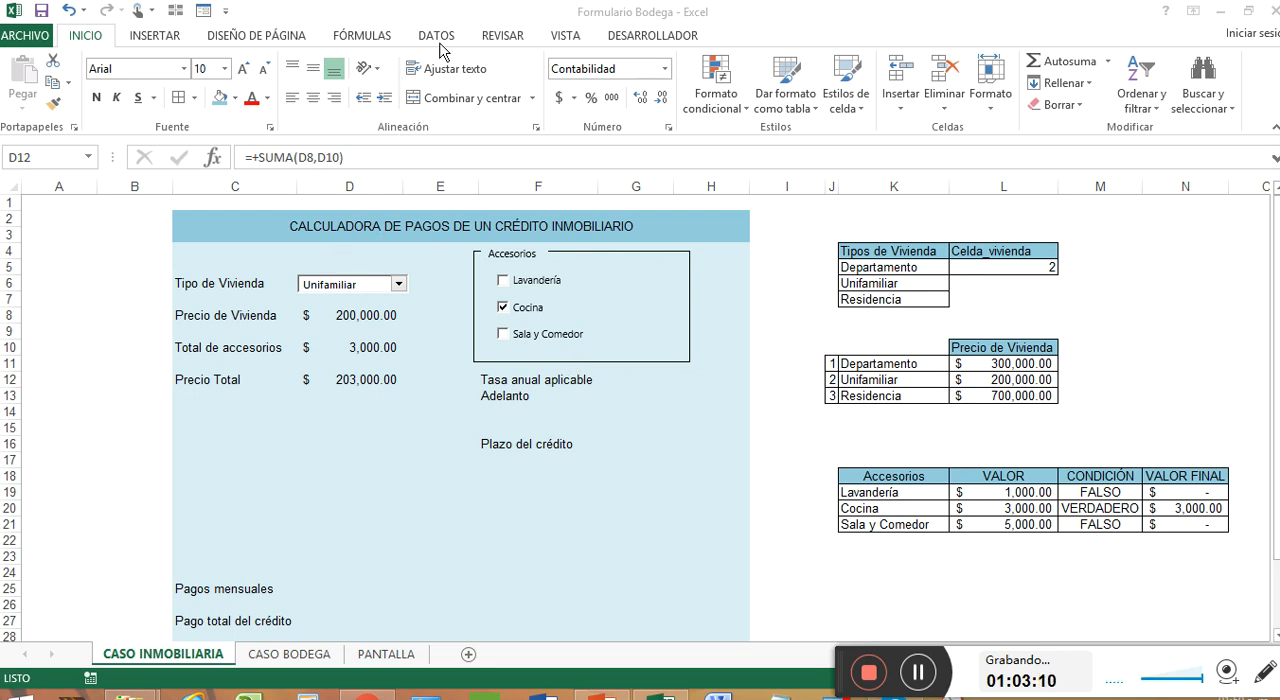
left_click(653, 35)
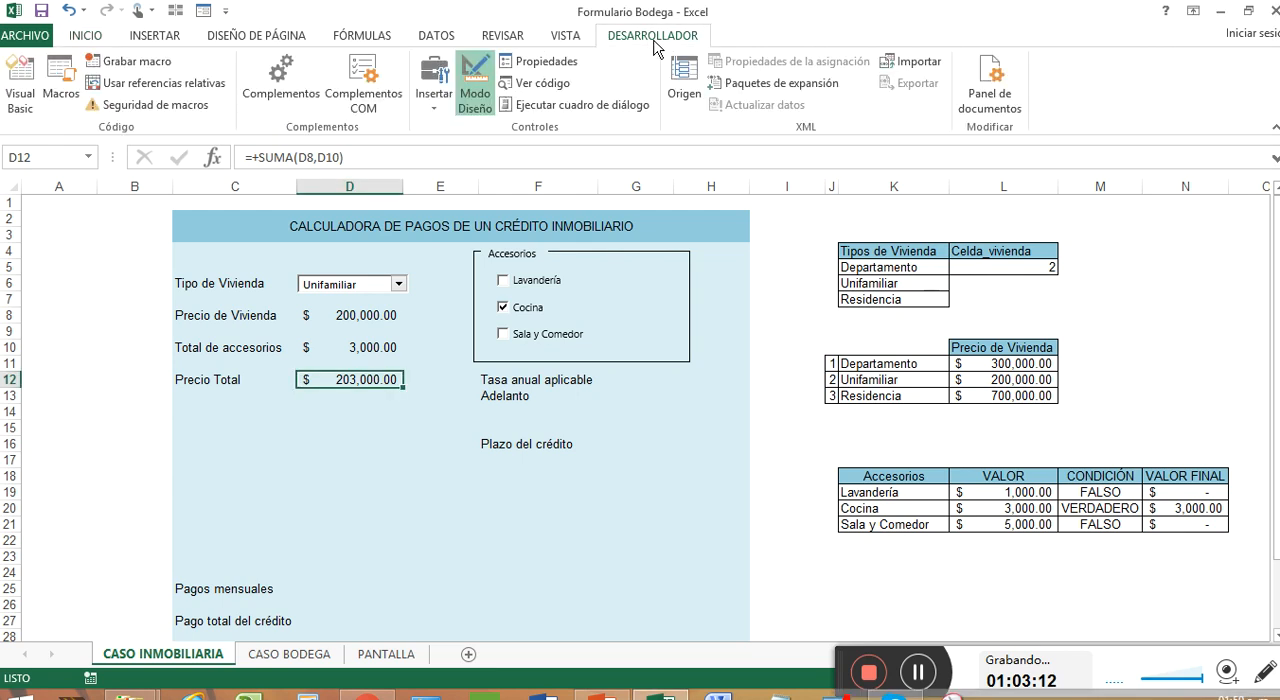
left_click(440, 95)
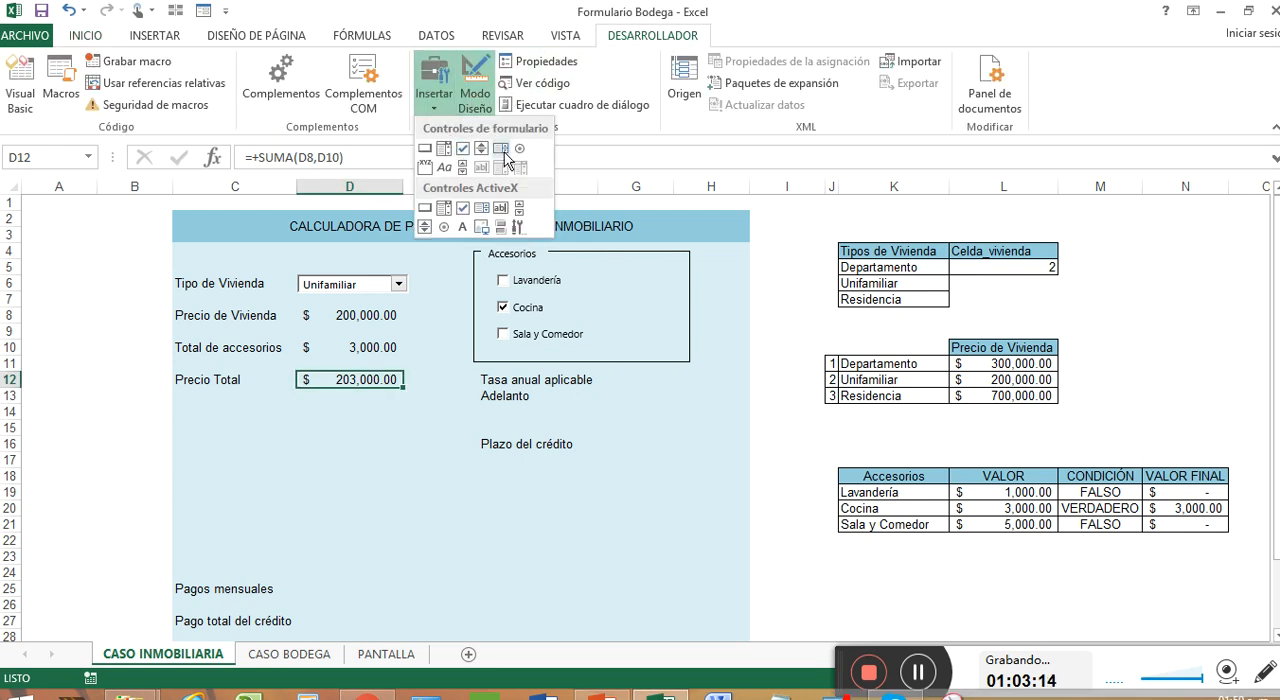
left_click(426, 167)
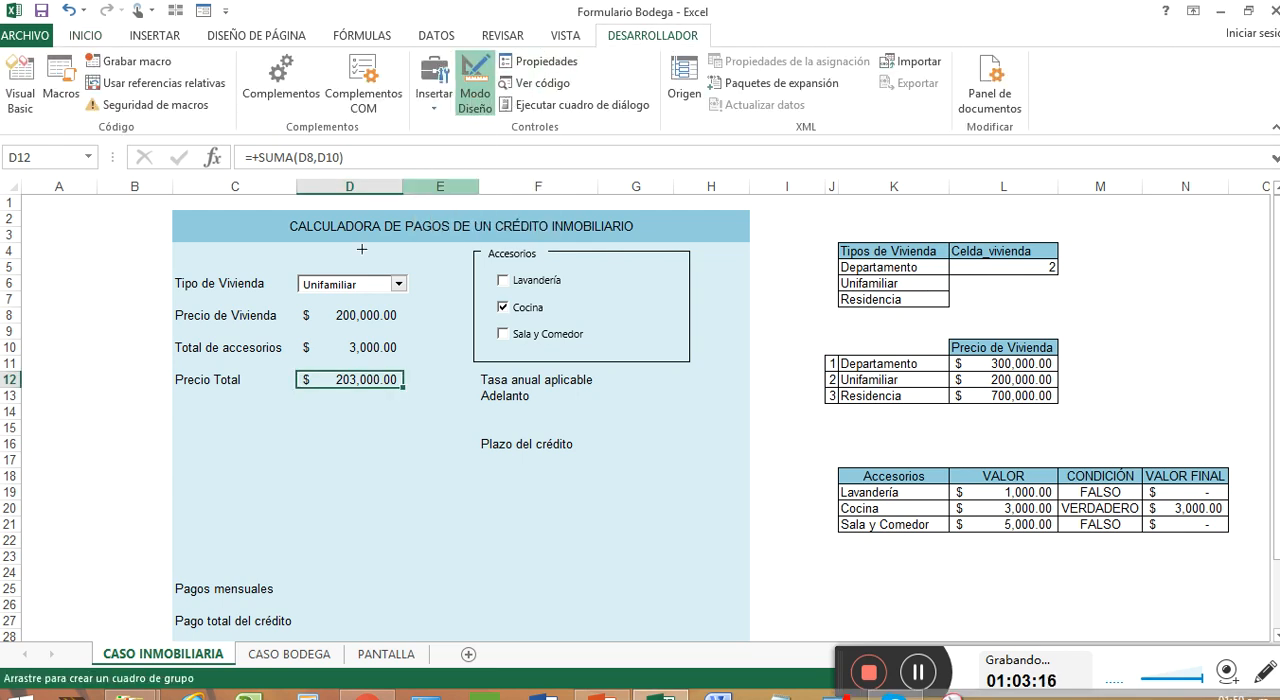
left_click_drag(183, 419, 410, 540)
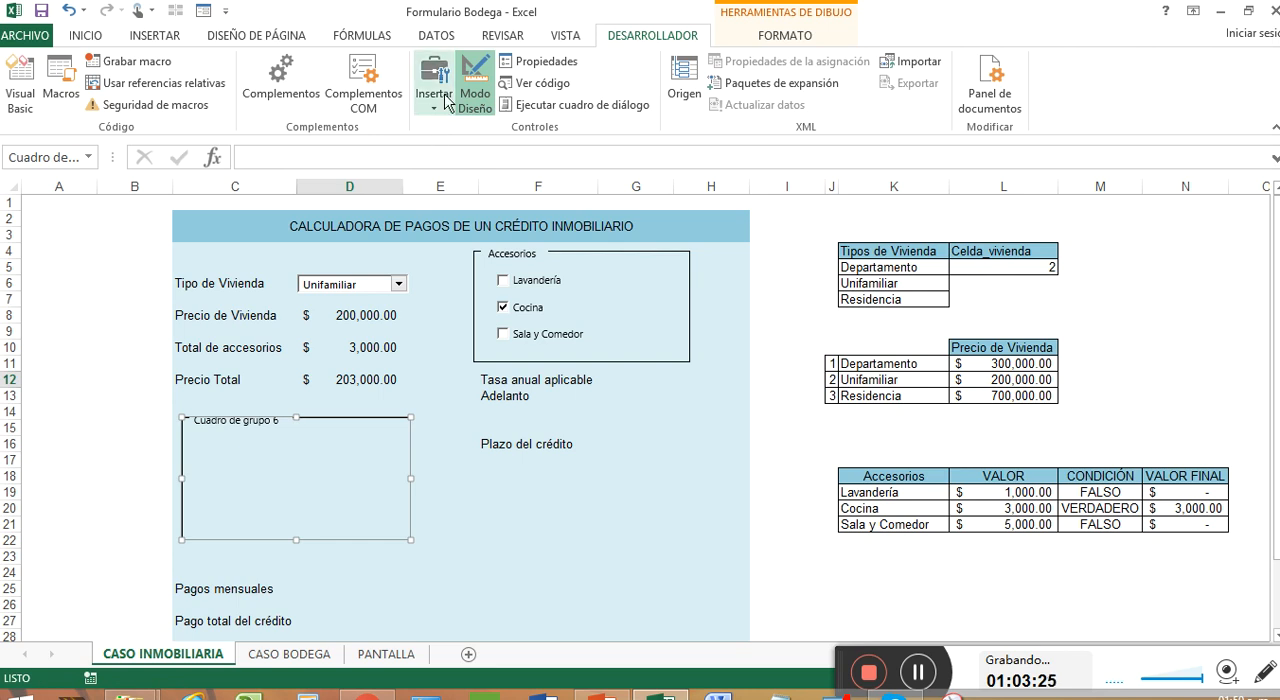
Change the caption of the new group box to Financiamiento
left_click(272, 422)
left_click_drag(278, 424, 190, 421)
key("BackSpace")
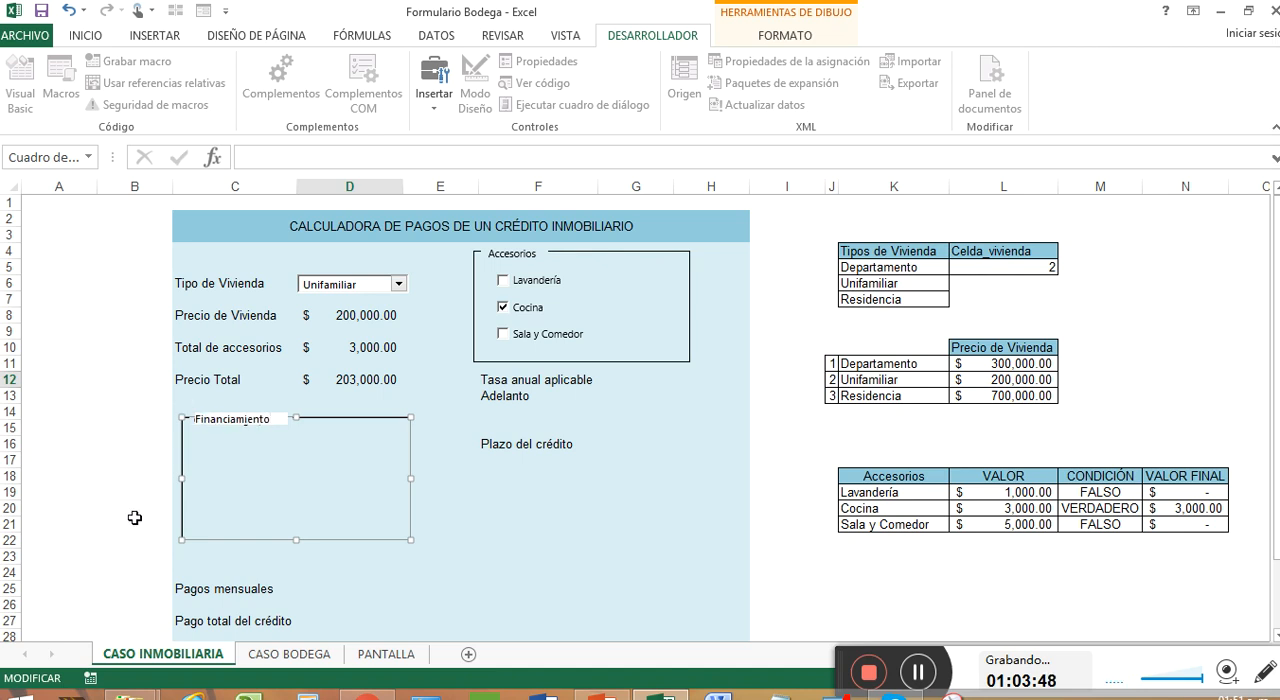
left_click(329, 486)
Try adding three stacked option buttons inside the Financiamiento group box
left_click(432, 80)
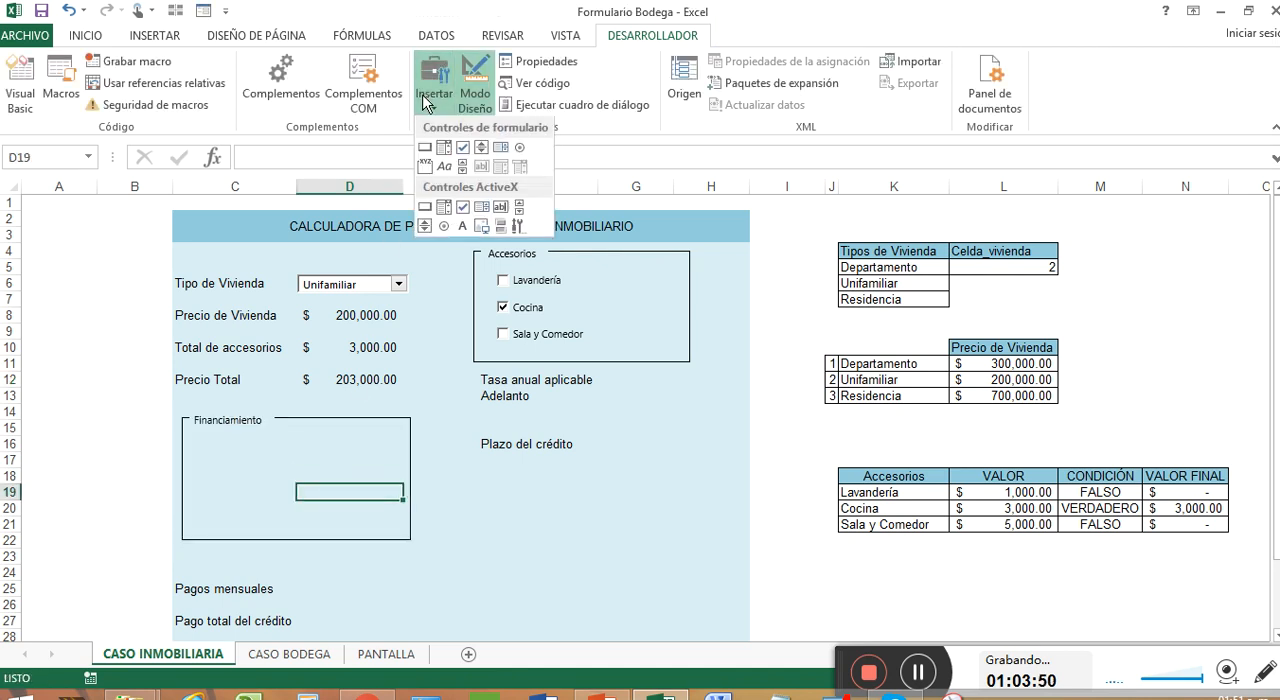
left_click(523, 150)
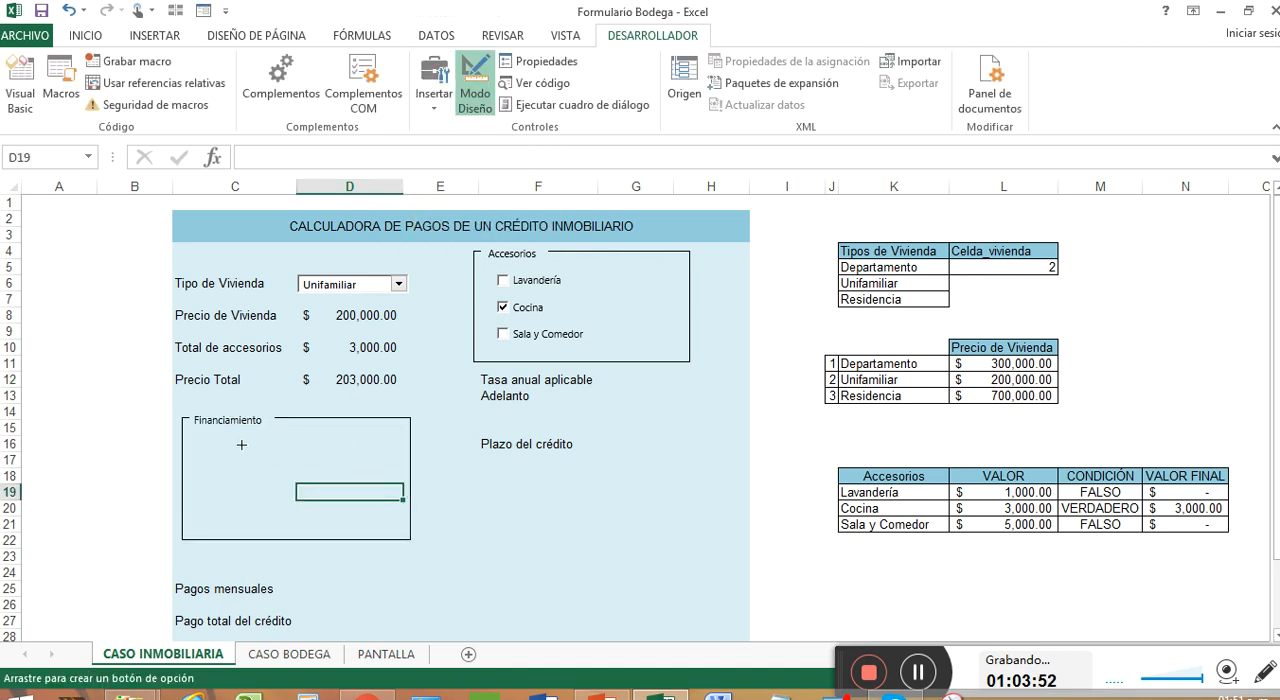
mouse_move(216, 442)
left_mouse_down()
mouse_move(352, 466)
mouse_move(316, 497)
mouse_move(317, 530)
left_mouse_up()
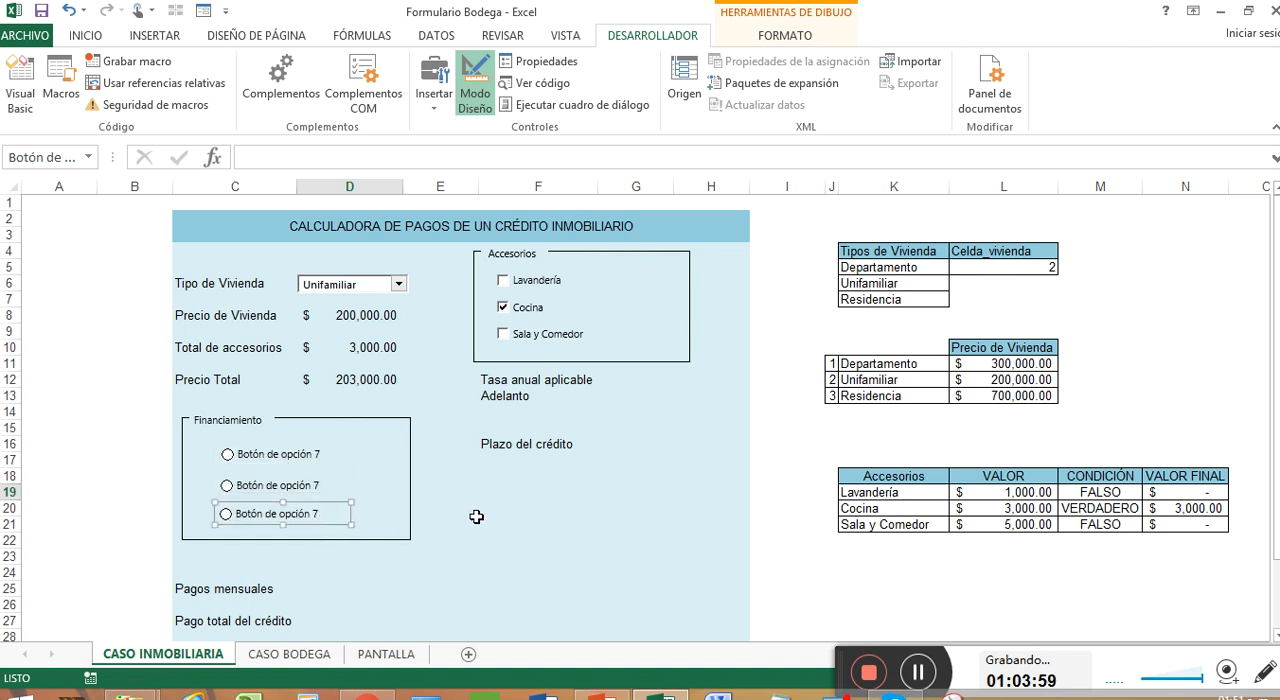
left_click(916, 674)
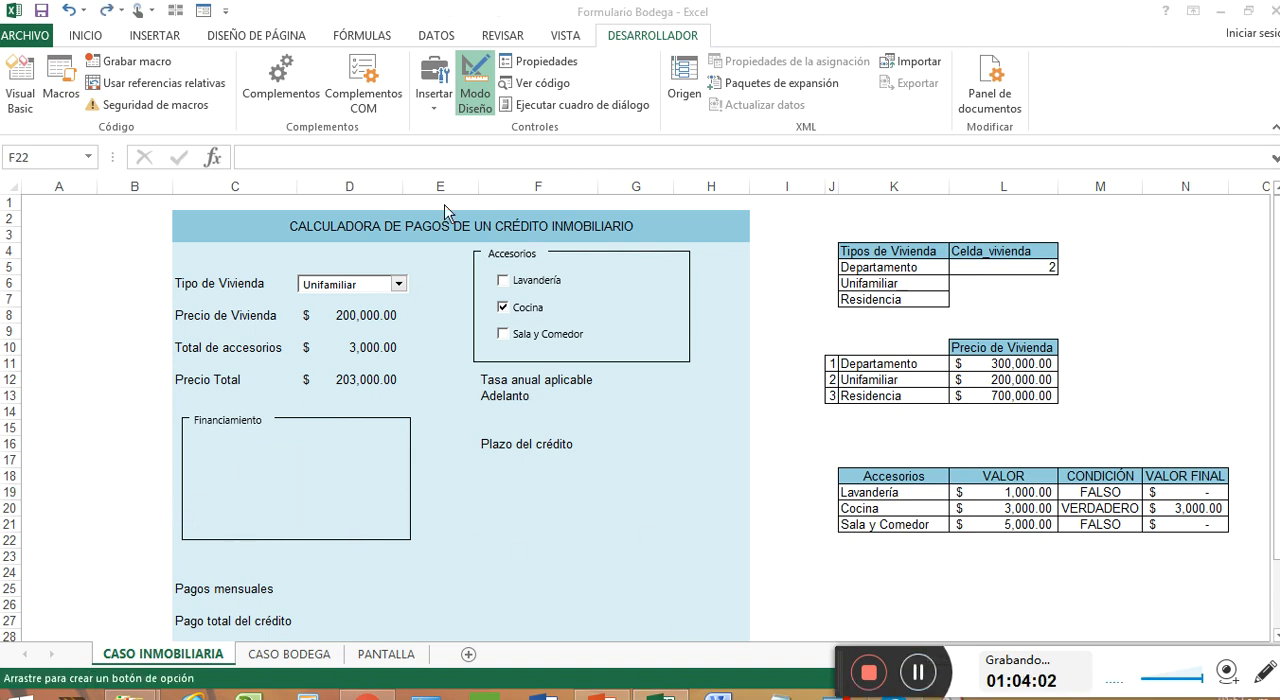
Insert an option button form control in the upper part of the Financiamiento group box
left_click(434, 105)
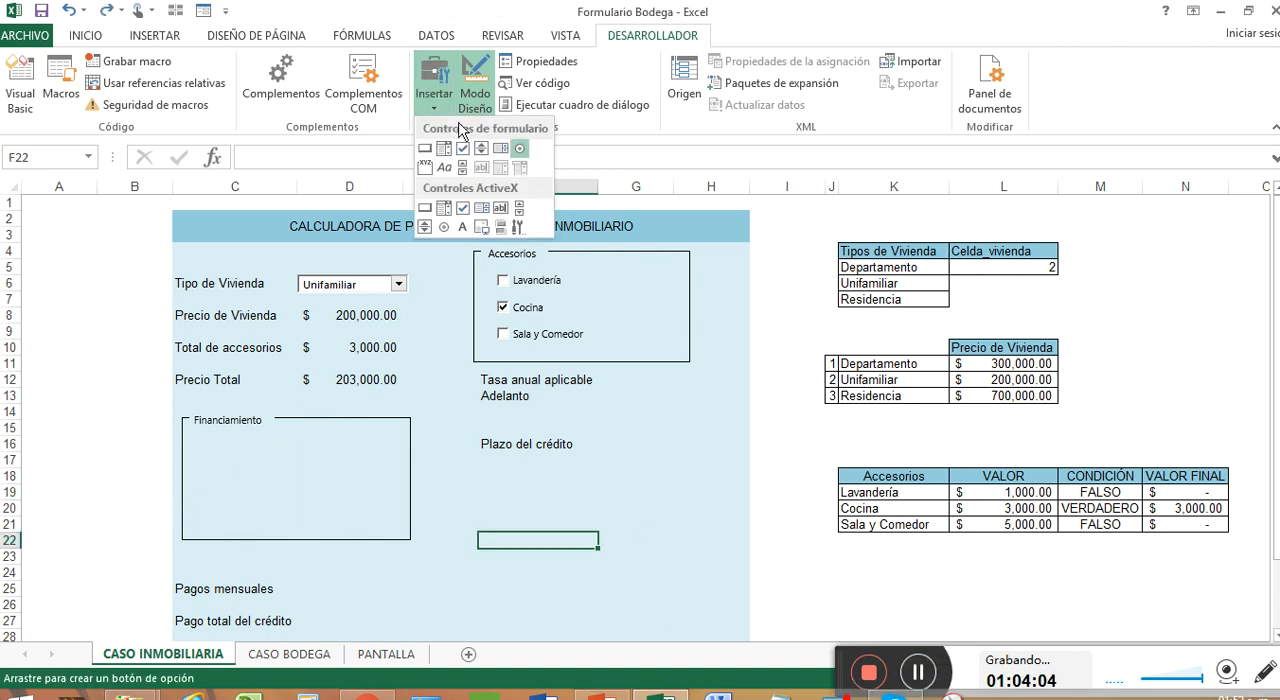
left_click(518, 148)
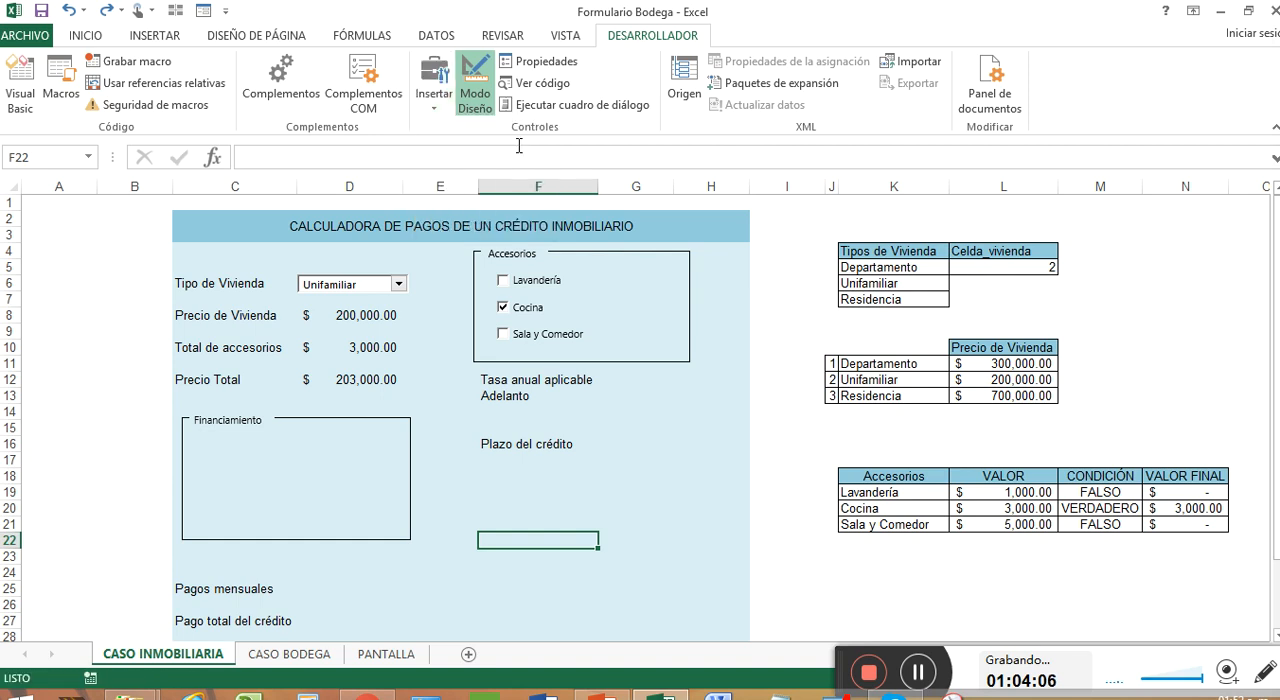
left_click(434, 89)
left_click(519, 148)
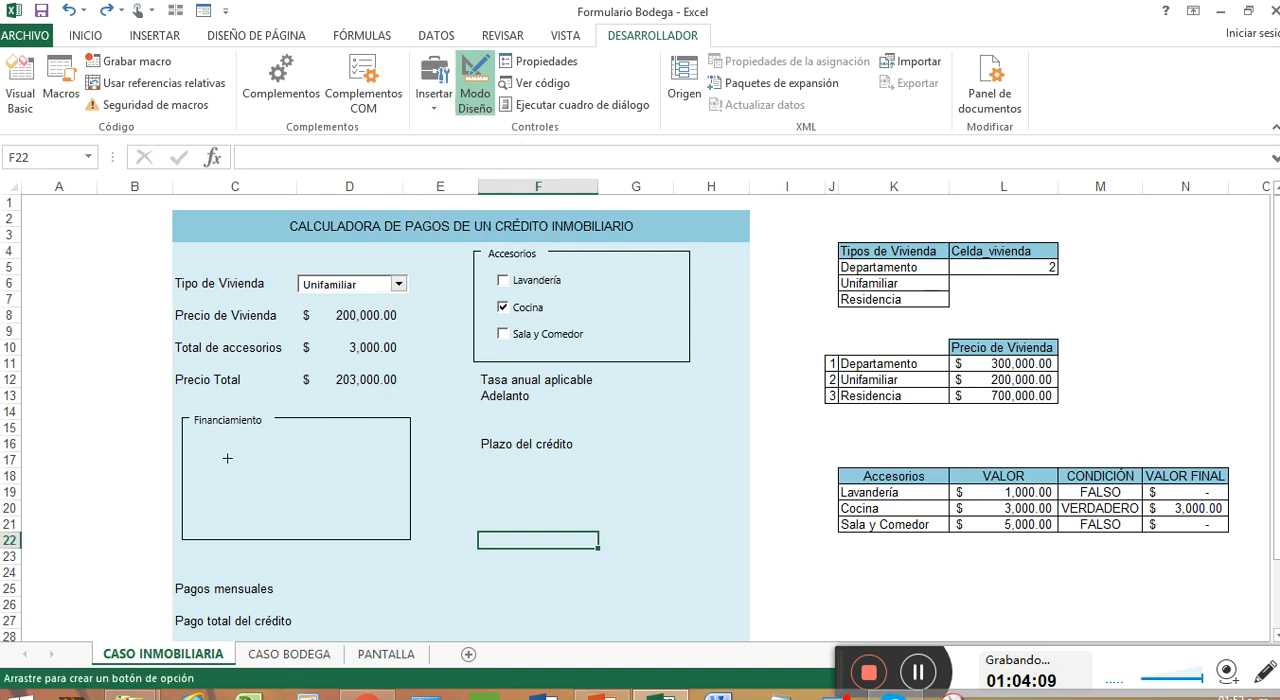
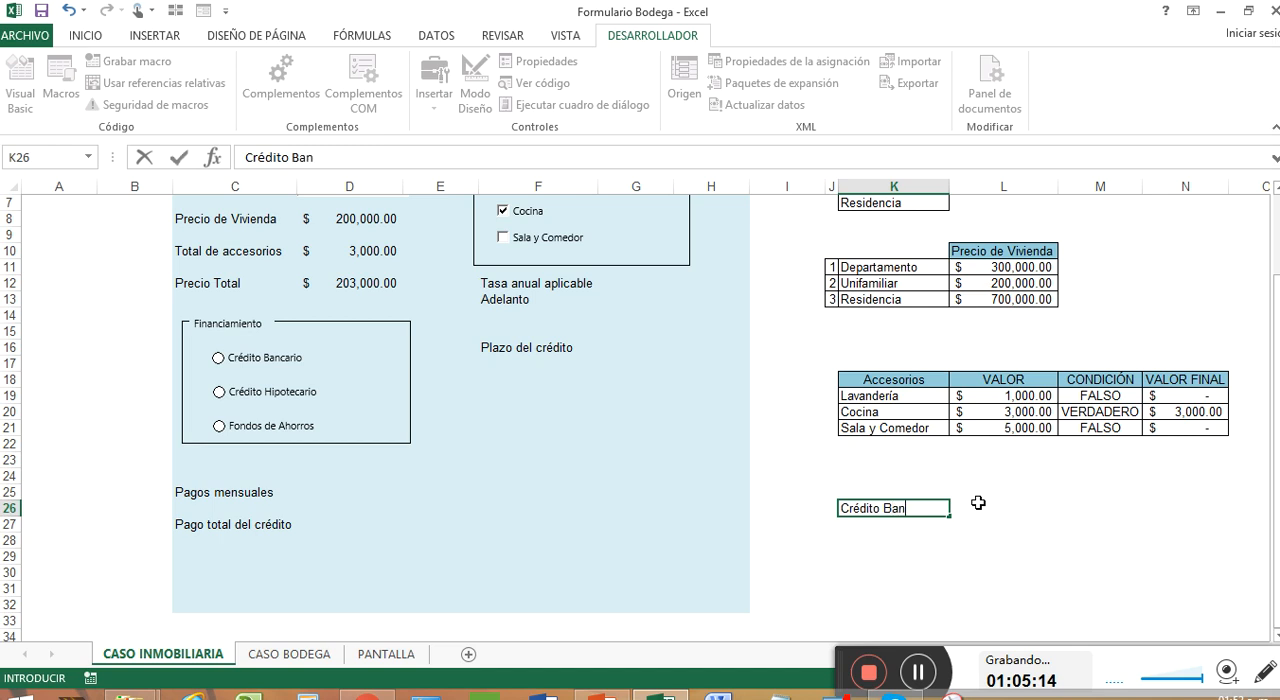
List Crédito Bancario, Crédito Hipotecario and Fondos de Ahorro in cells K26 to K28
key("Return")
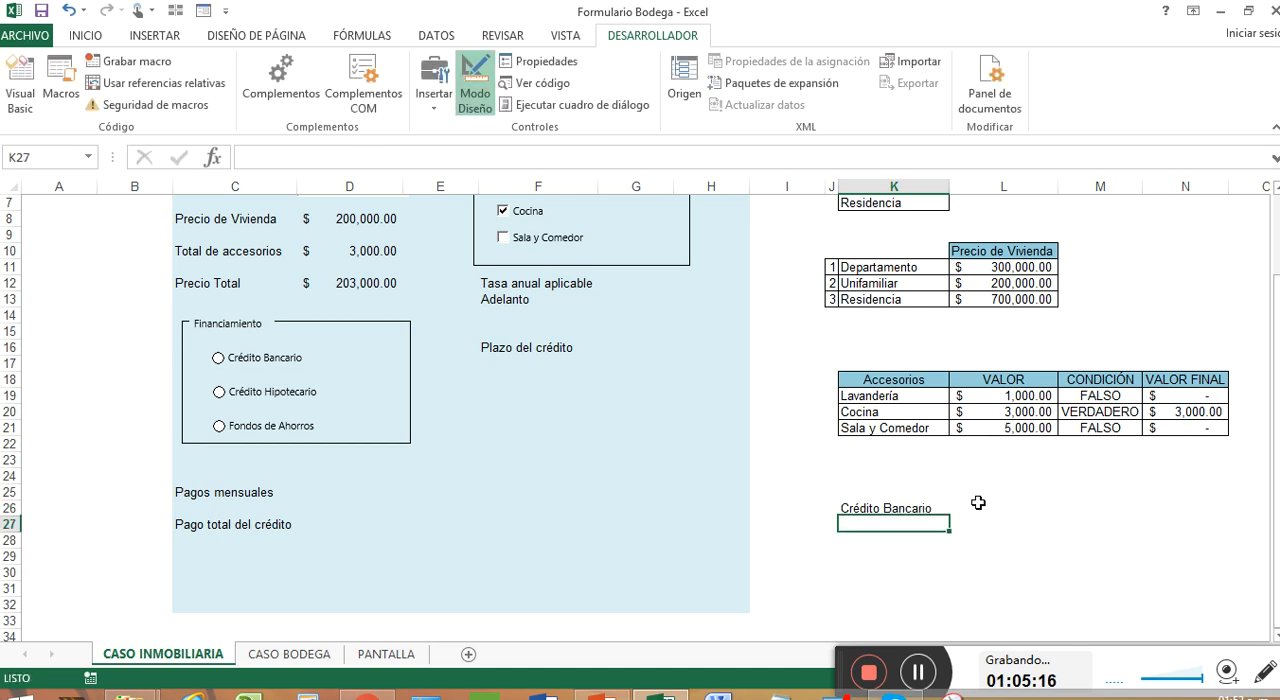
type("C")
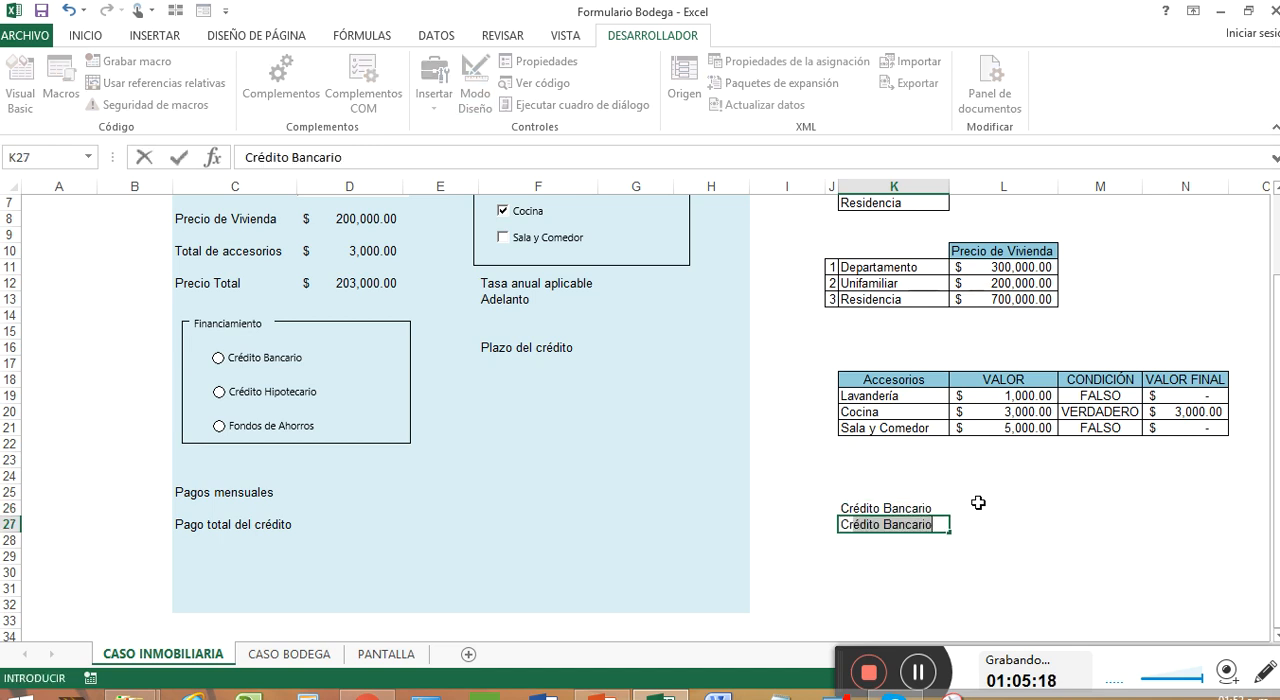
type("rédito Hipotecario")
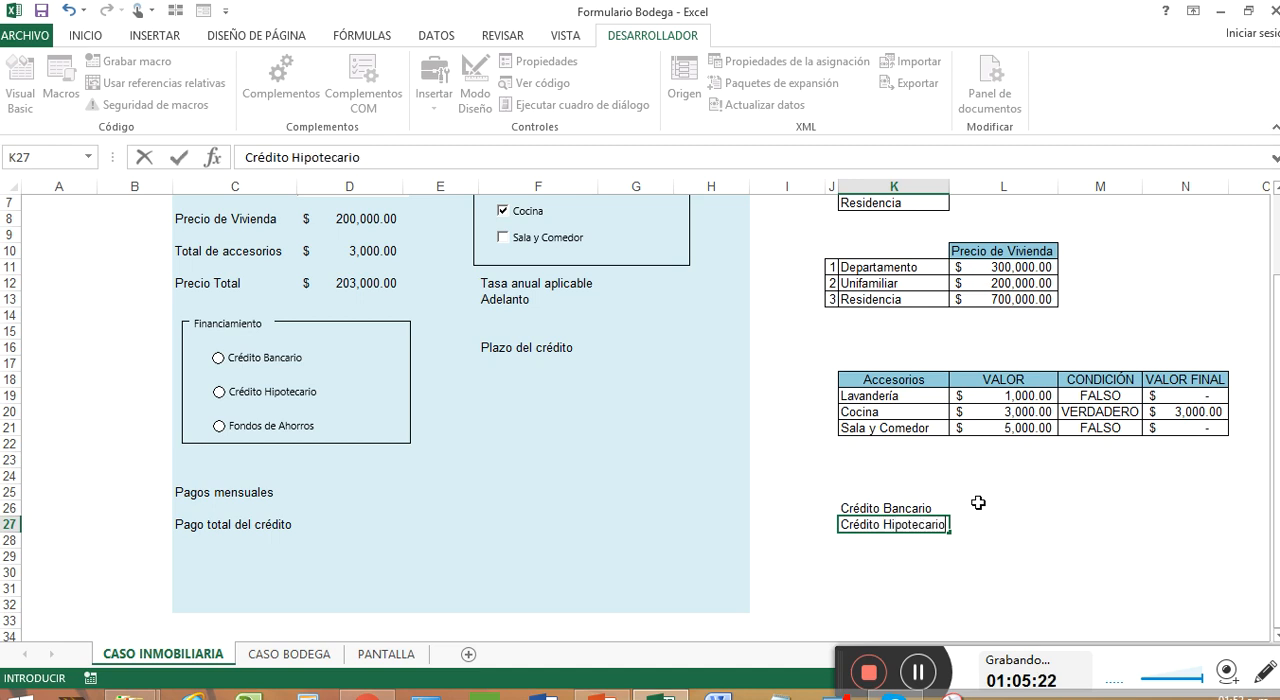
key("Return")
type("Fondos d")
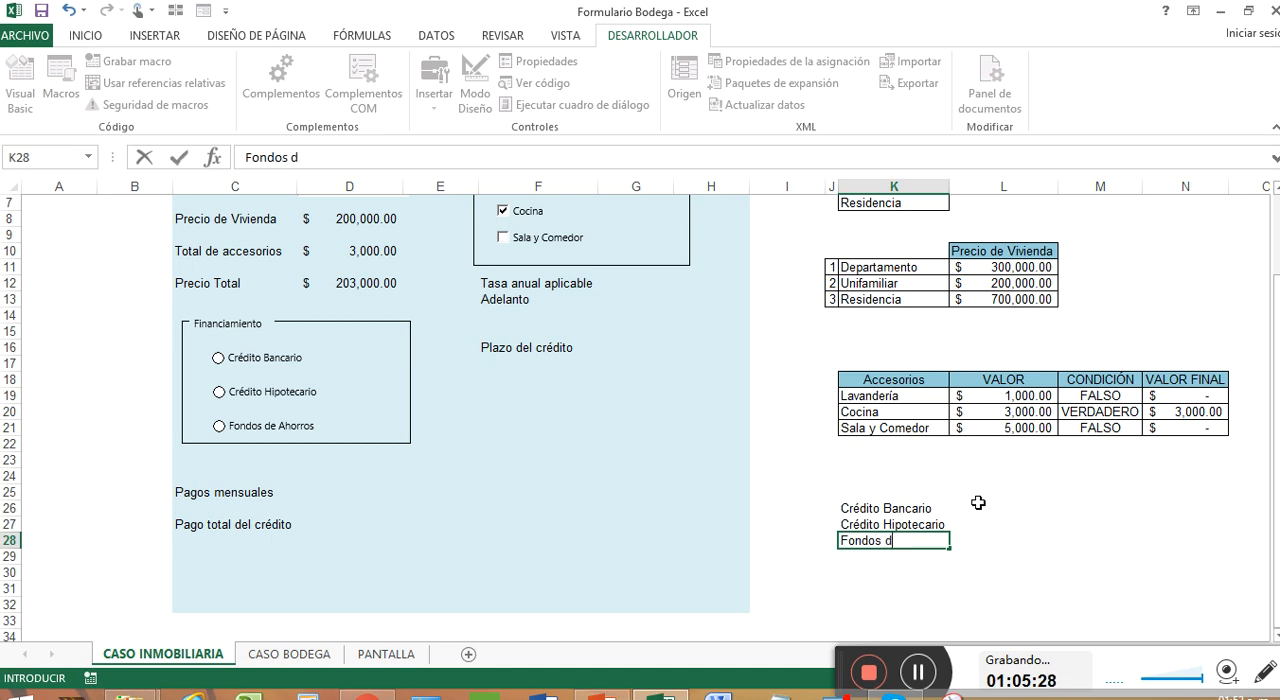
type("e Aho")
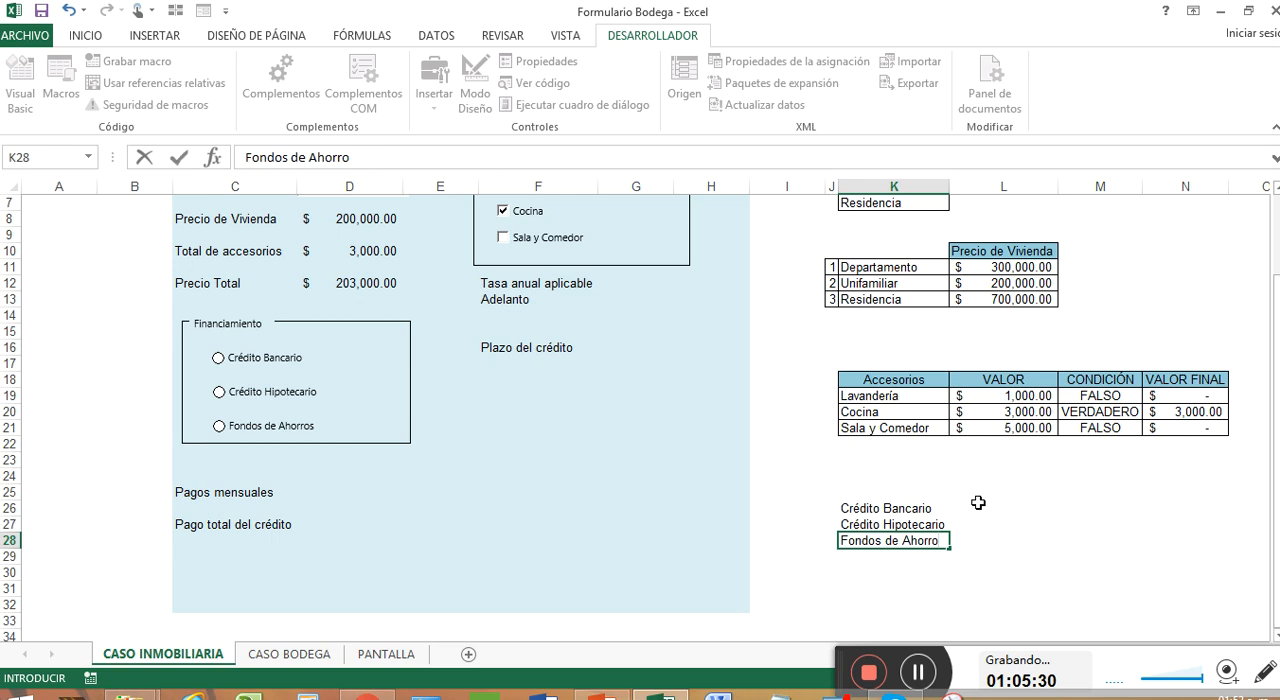
type("rro")
Enter the heading Financiamiento in K25, above the list of financing types
left_click(875, 490)
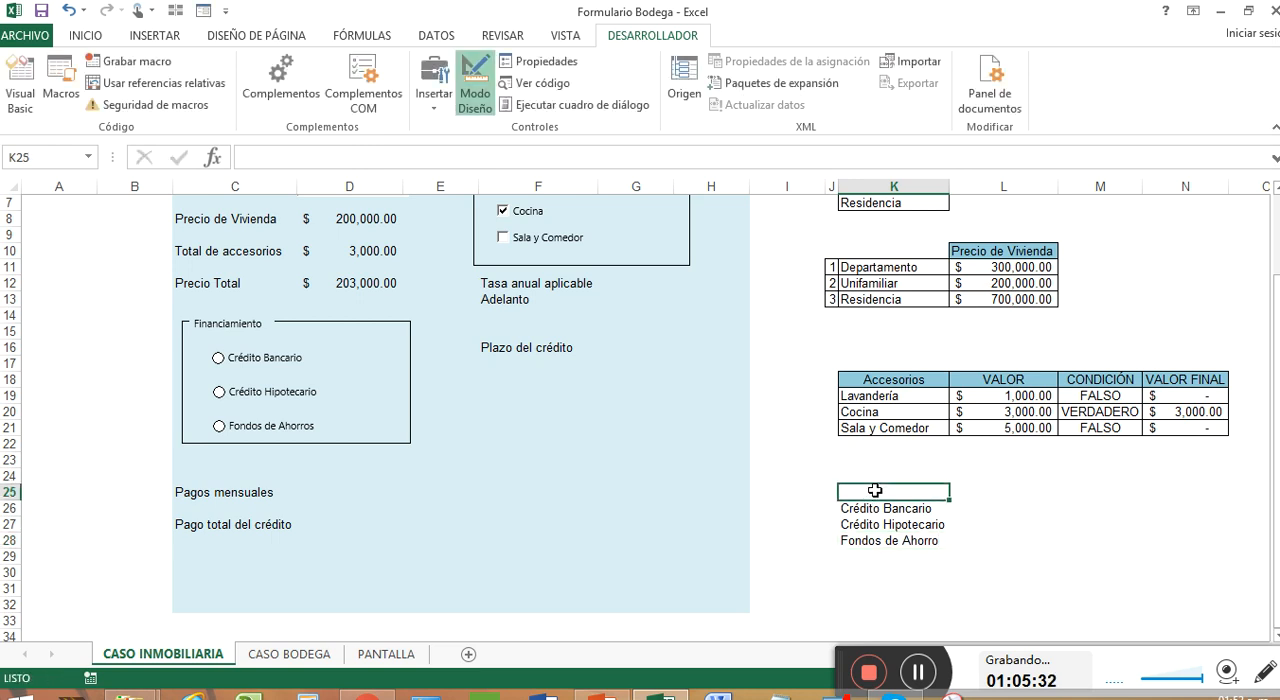
type("Financiam")
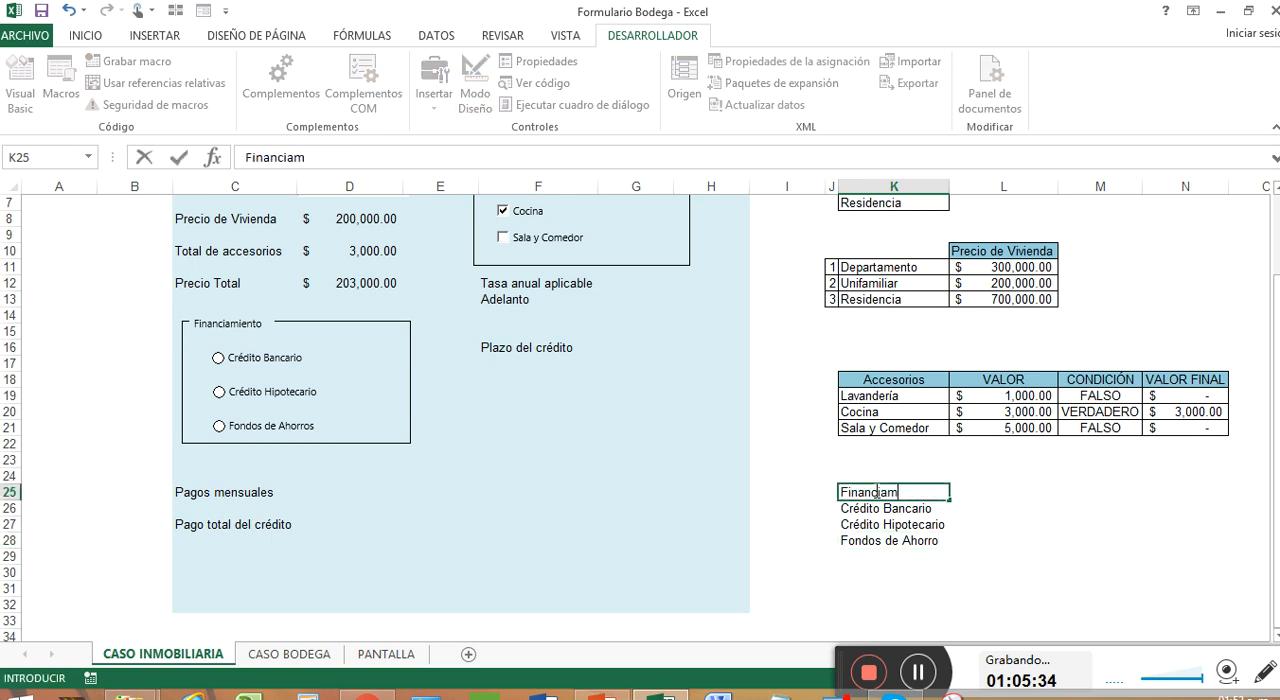
type("iento")
left_click(968, 494)
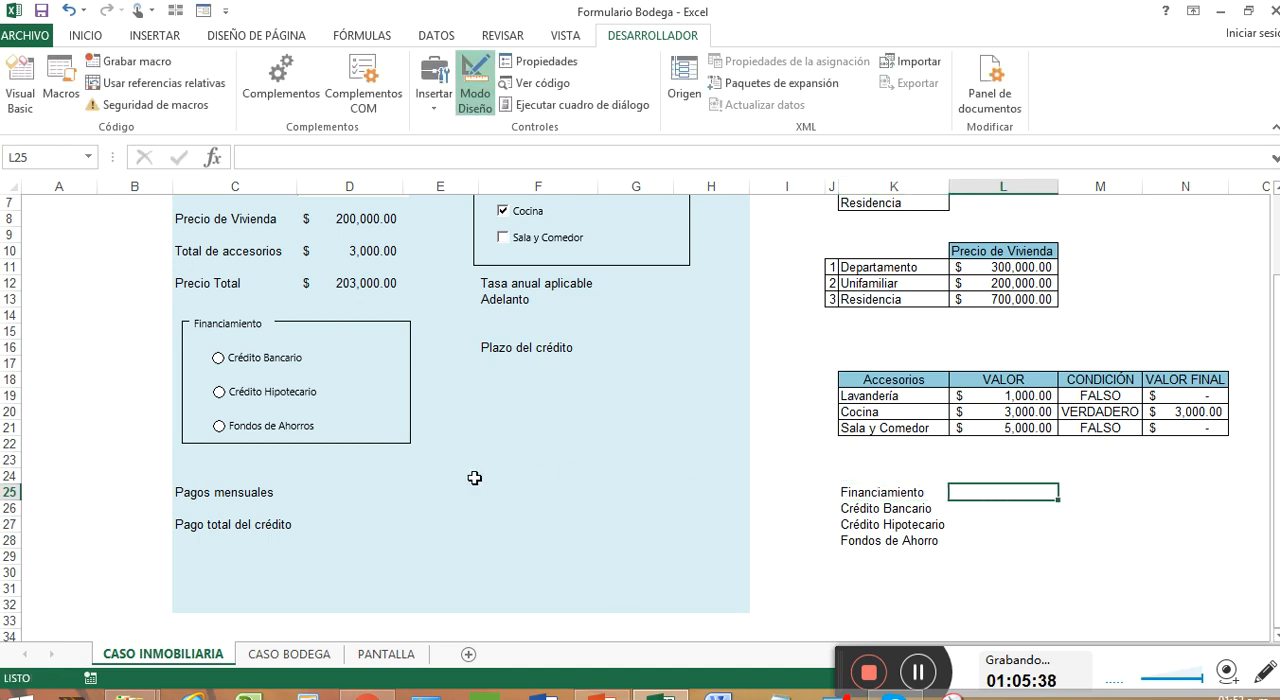
Link the Crédito Bancario option button to cell $L$25 and enable its 3D shading
right_click(284, 358)
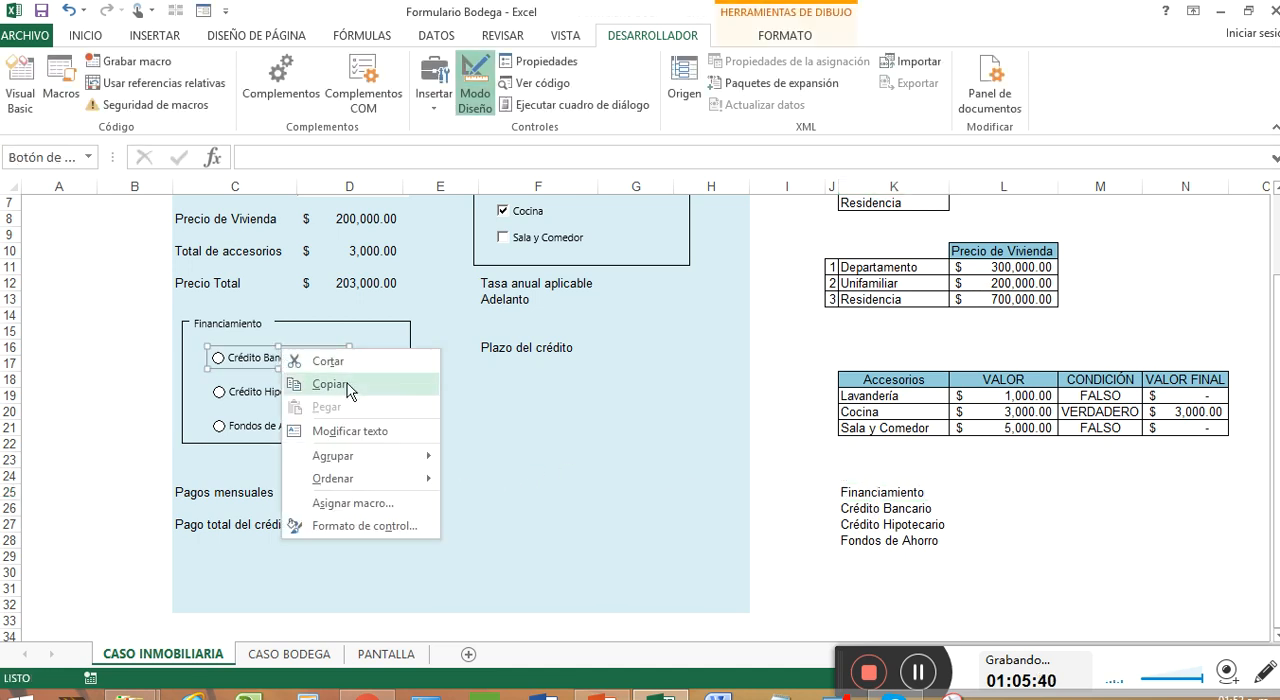
left_click(397, 527)
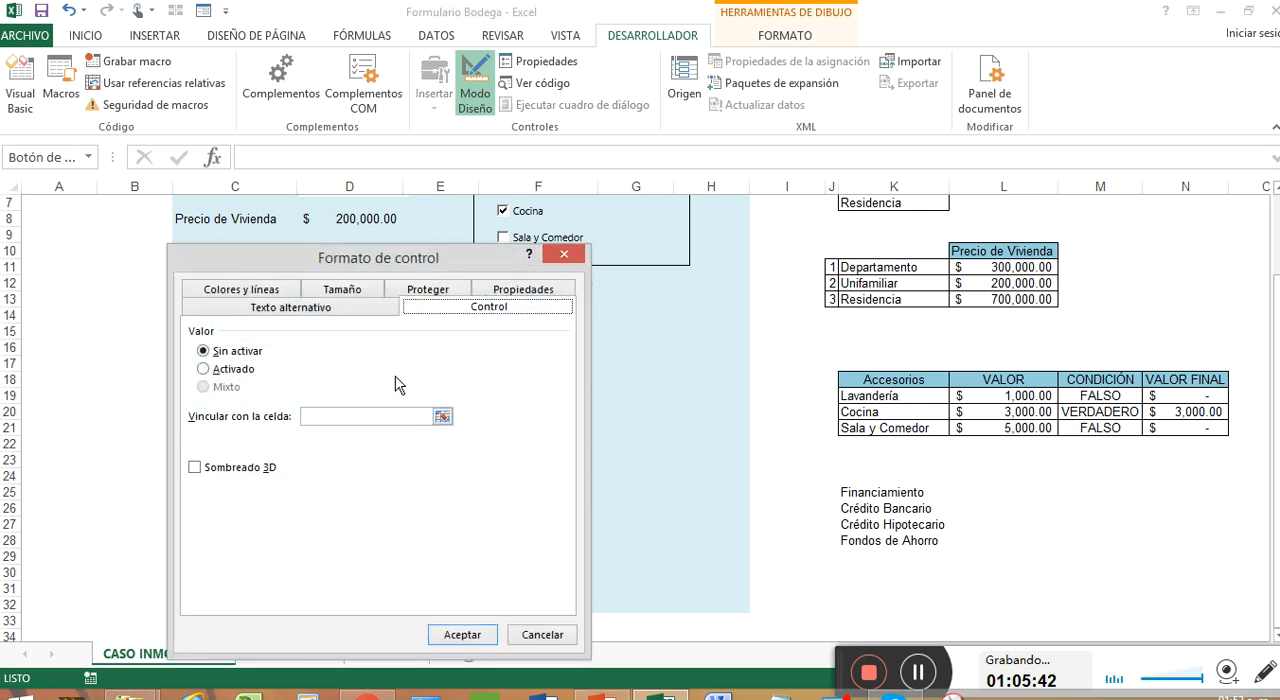
left_click(442, 416)
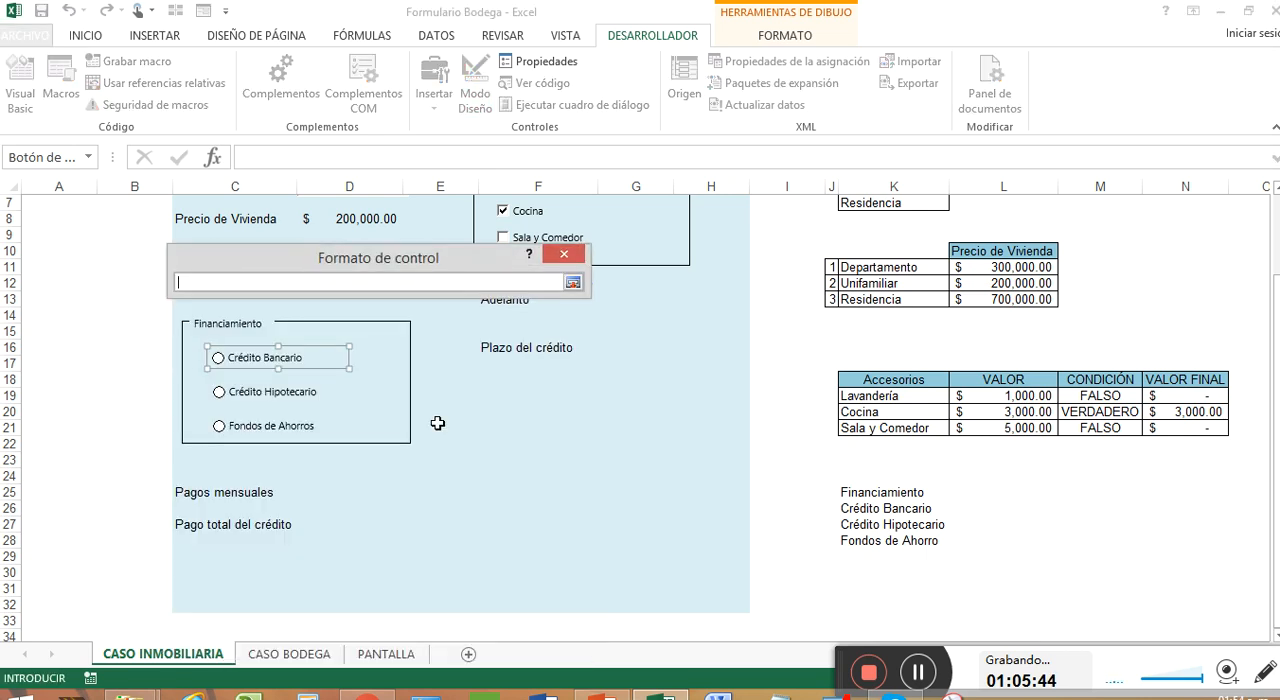
left_click(967, 493)
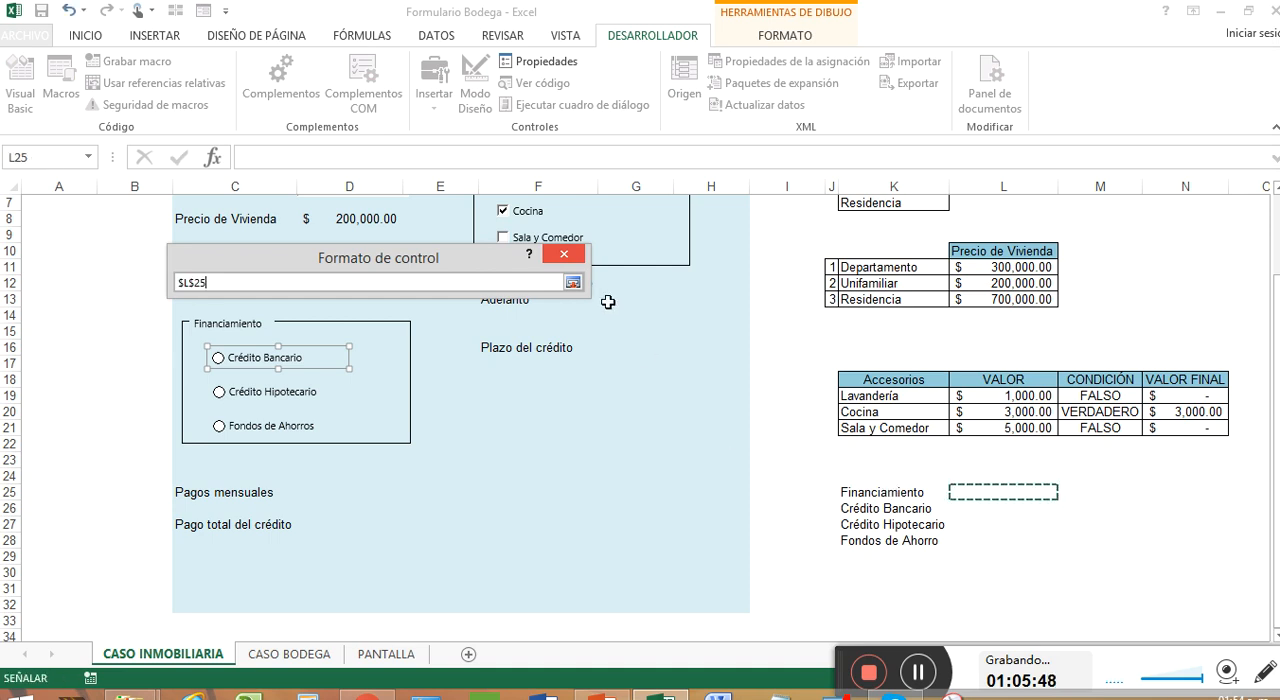
left_click(573, 283)
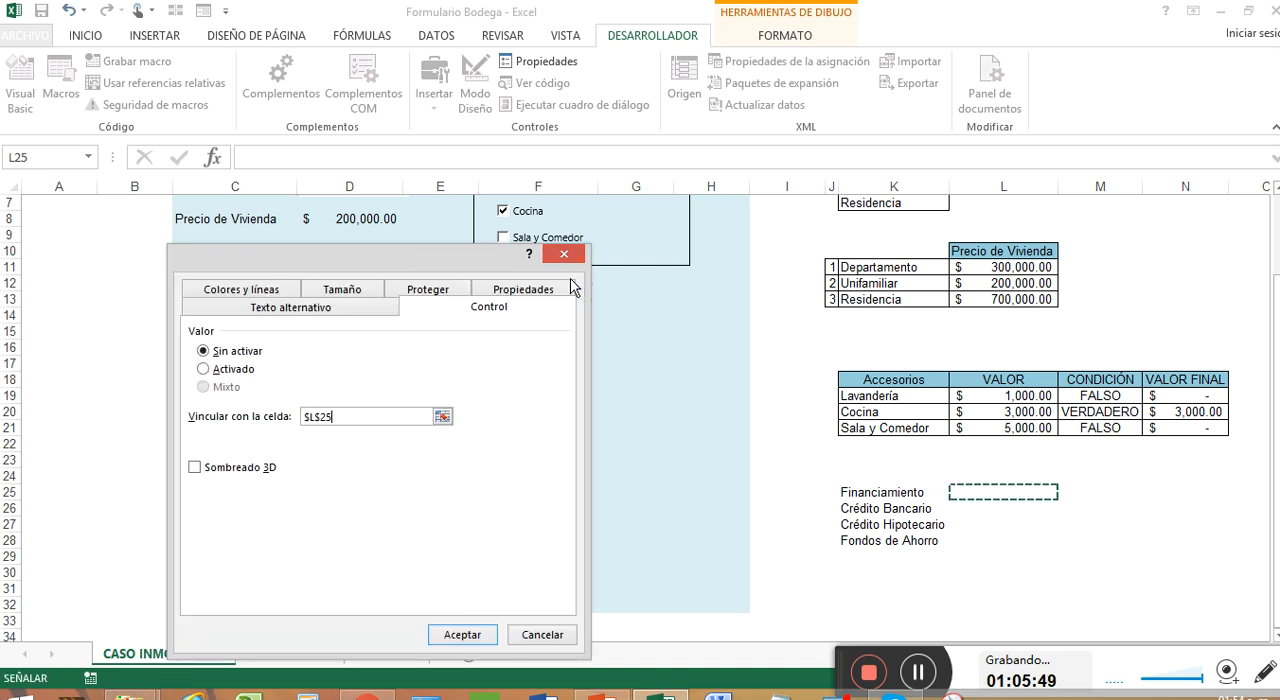
left_click(260, 470)
left_click(462, 634)
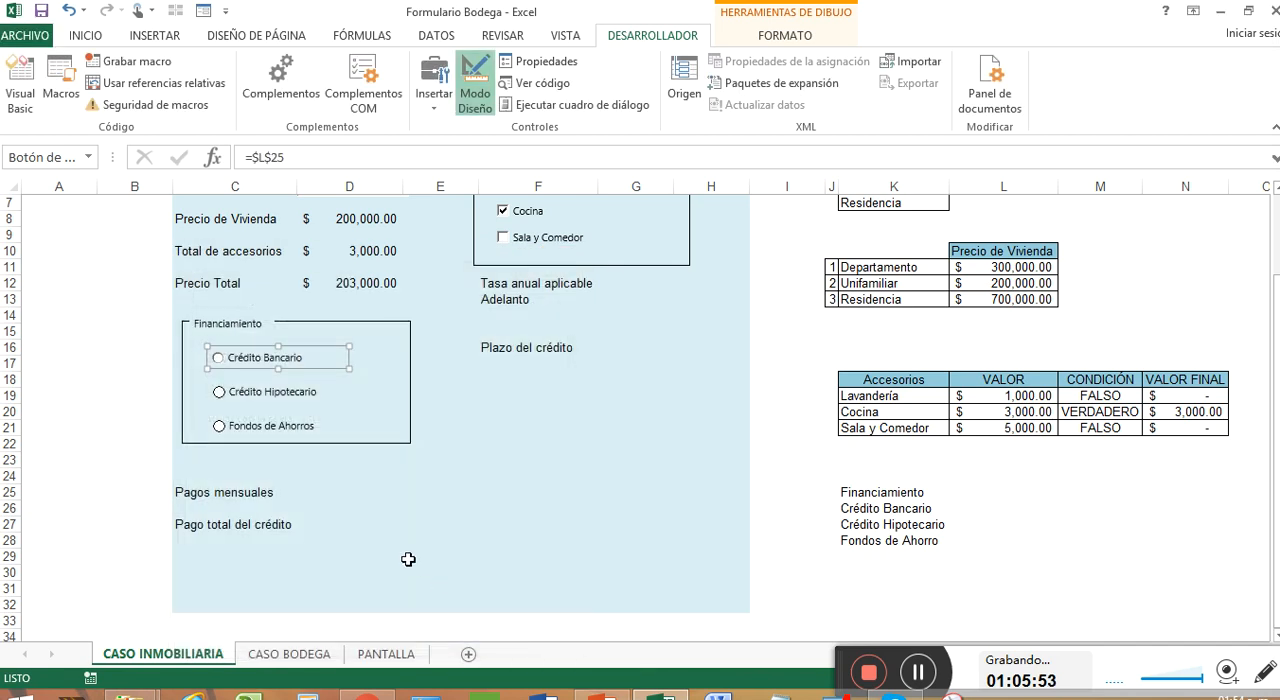
Align the three option buttons in the Financiamiento box to the left
left_click(358, 411)
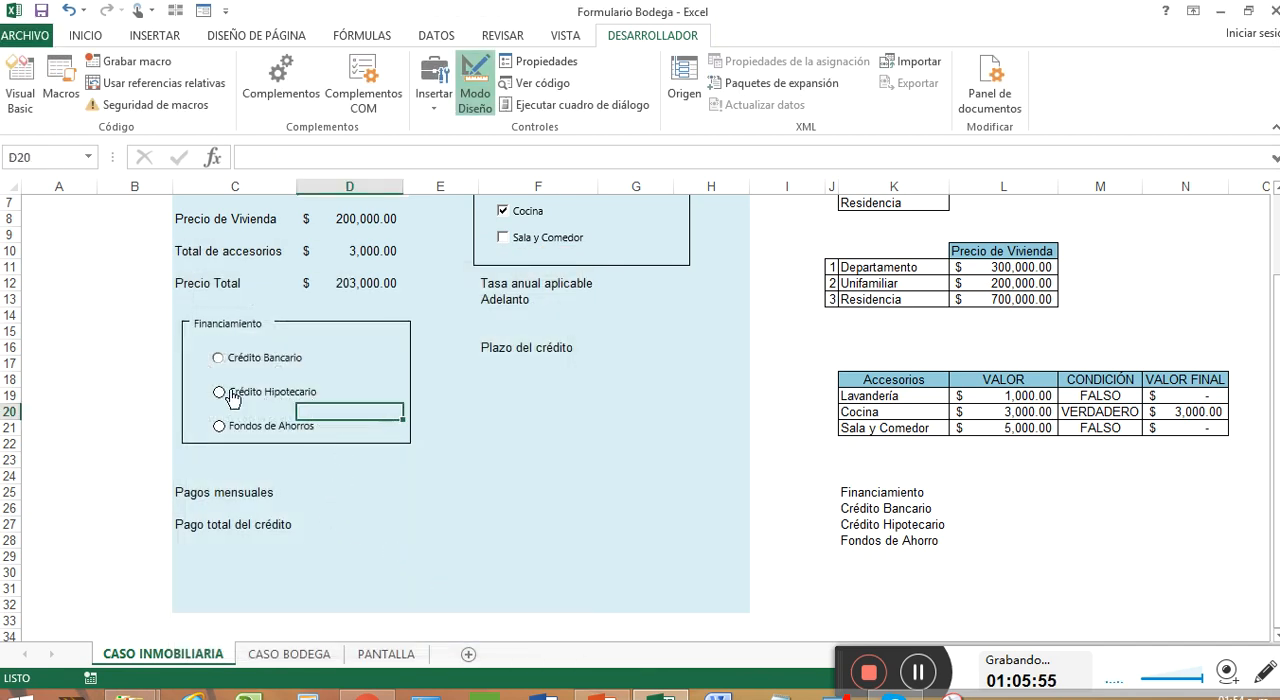
right_click(280, 366)
left_click(248, 368)
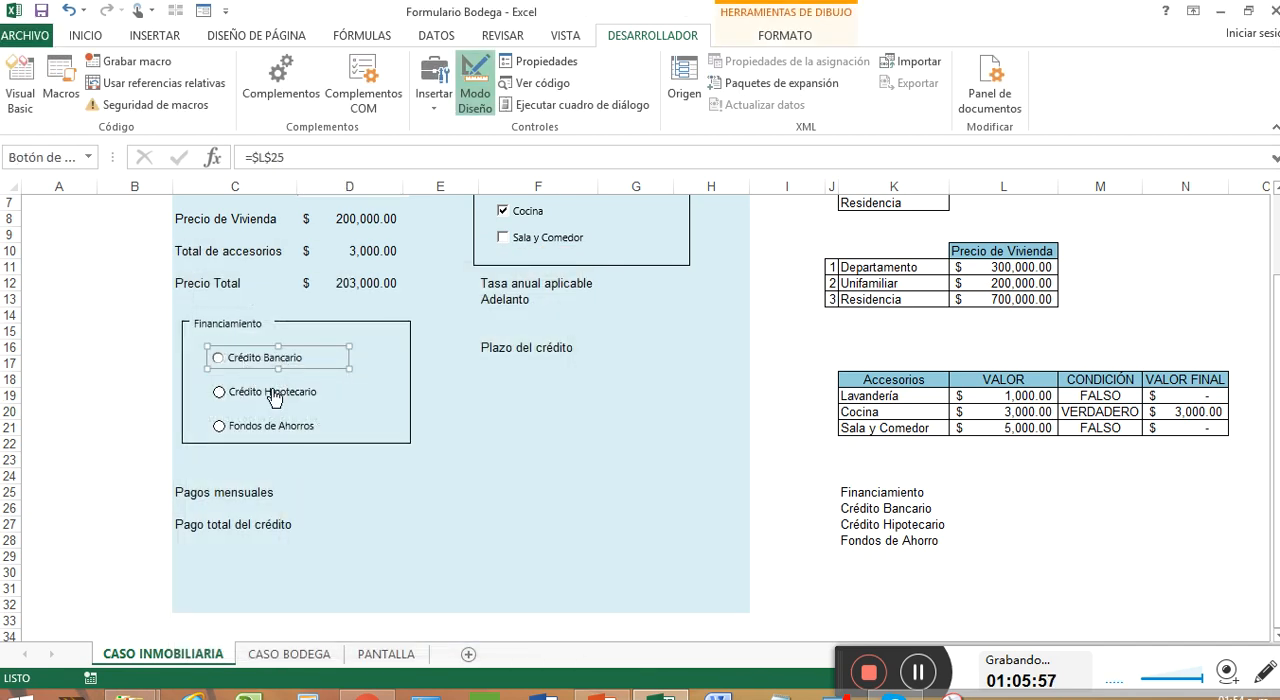
left_click(274, 397, "ctrl")
left_click(280, 426, "ctrl")
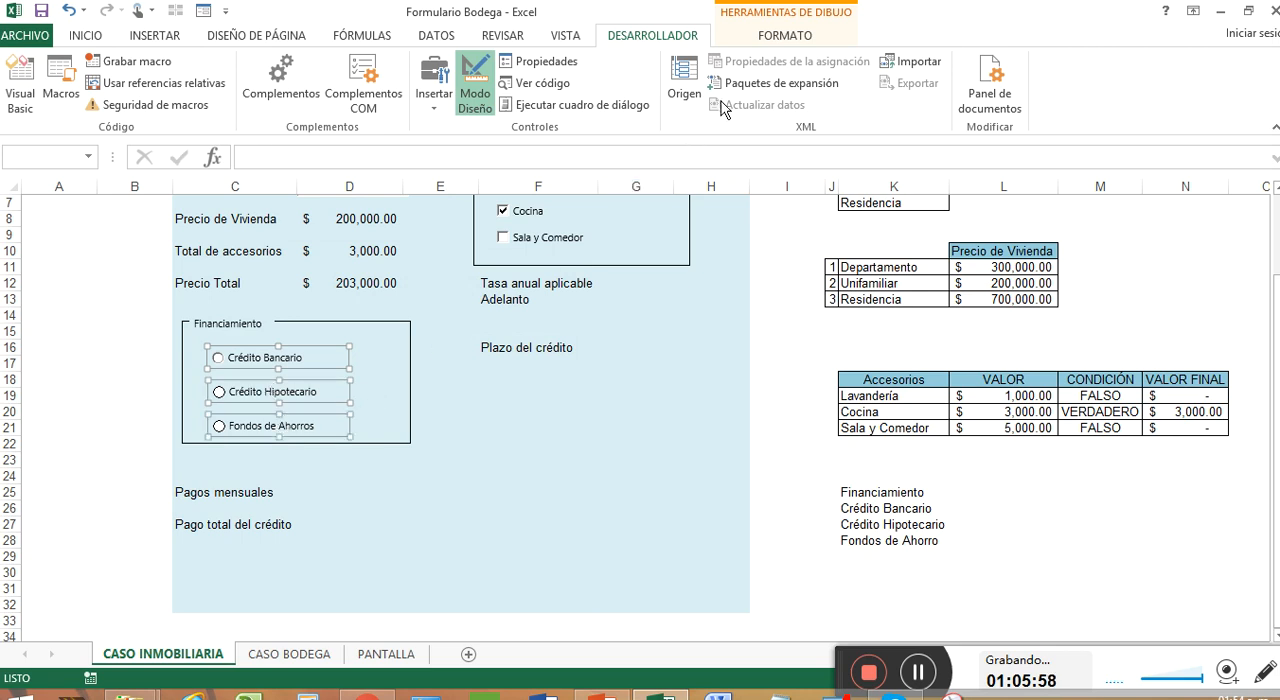
left_click(785, 37)
left_click(1035, 61)
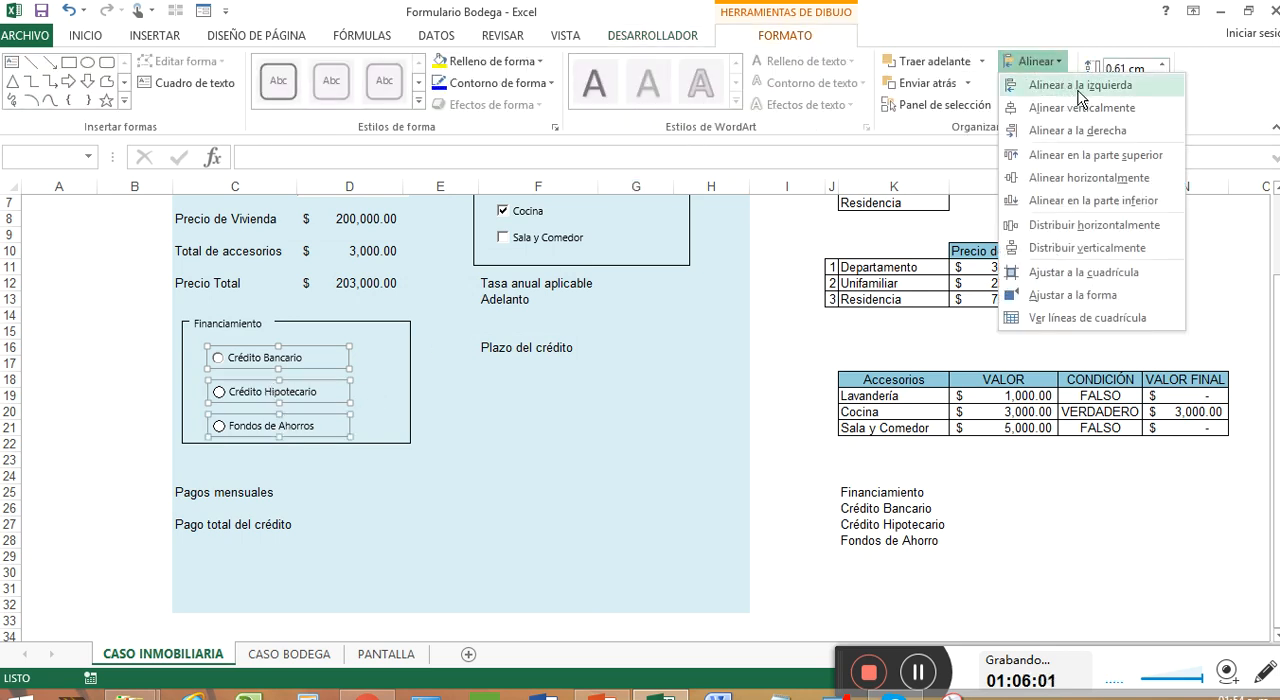
left_click(1118, 88)
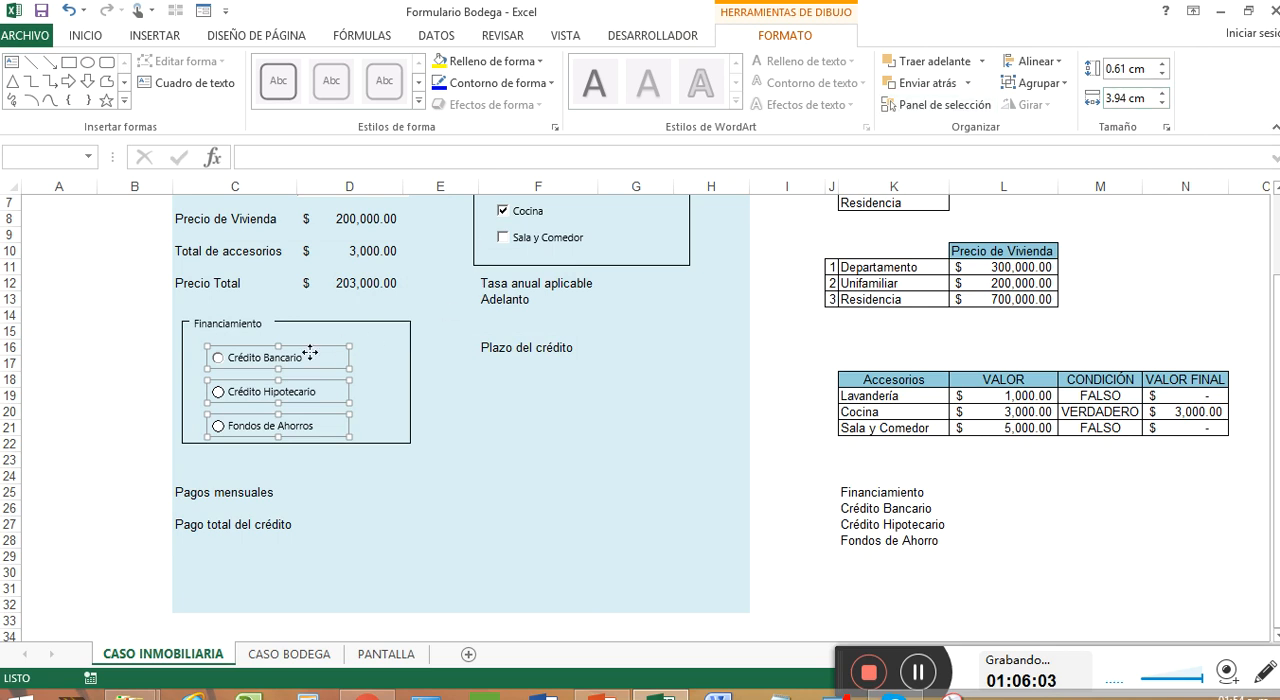
Choose the Fondos de Ahorros option and shift the three financing type labels down one row to K27:K29
right_click(369, 369)
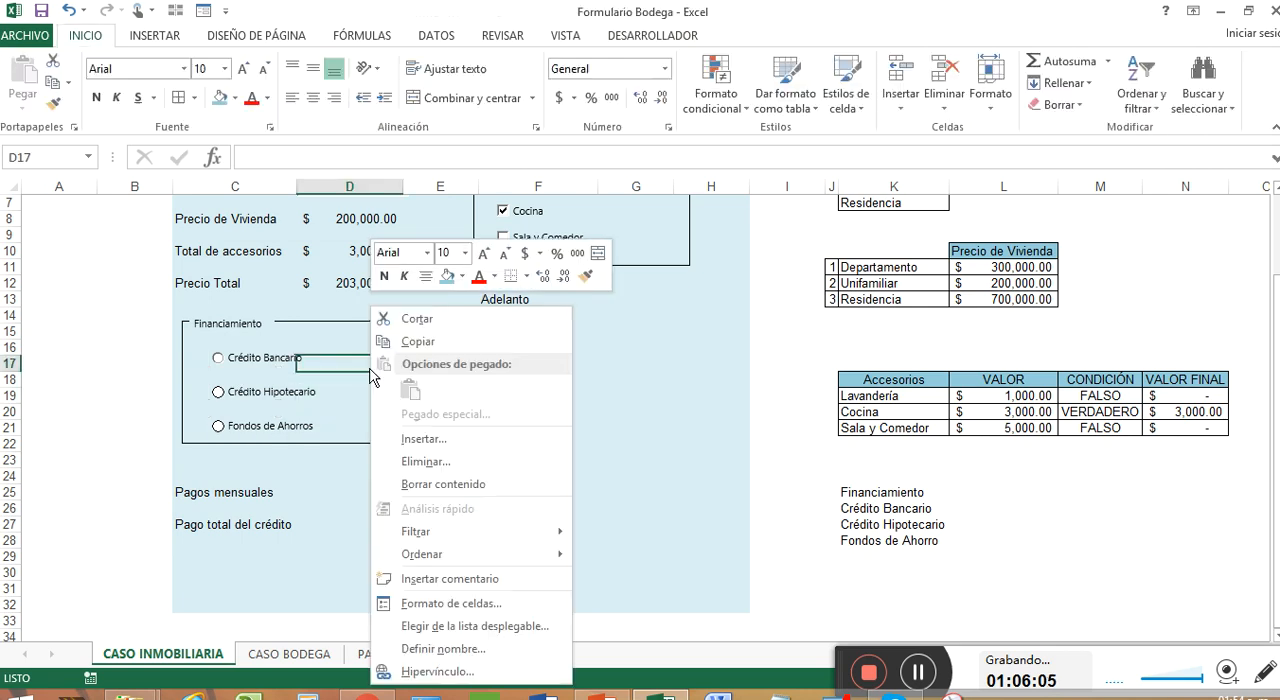
key("Escape")
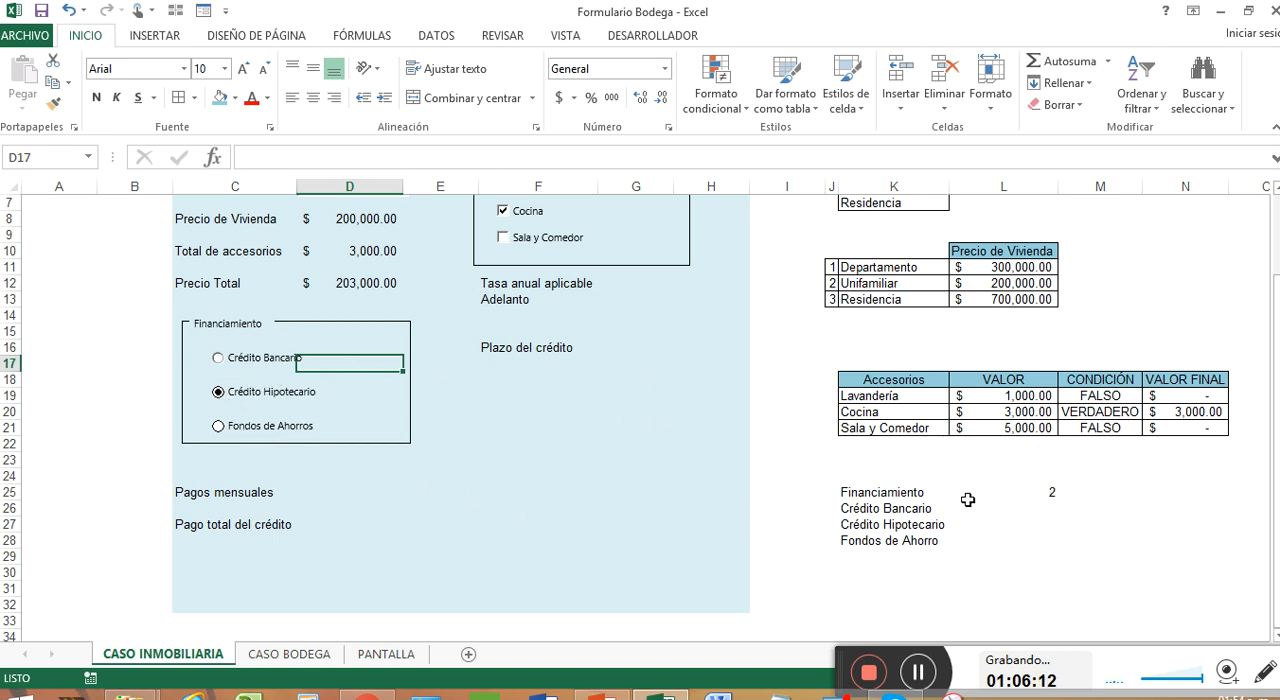
left_click(220, 434)
left_click(935, 672)
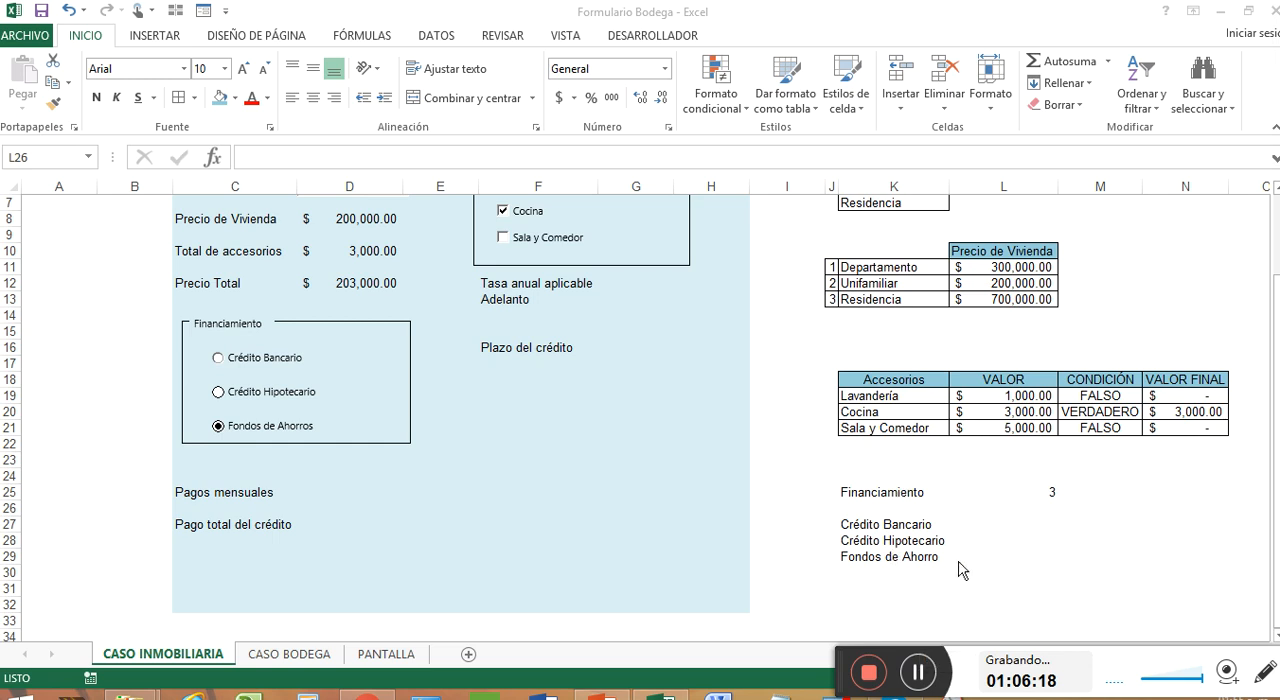
Enter the column heading tasa in L26, below the linked cell
left_click(994, 527)
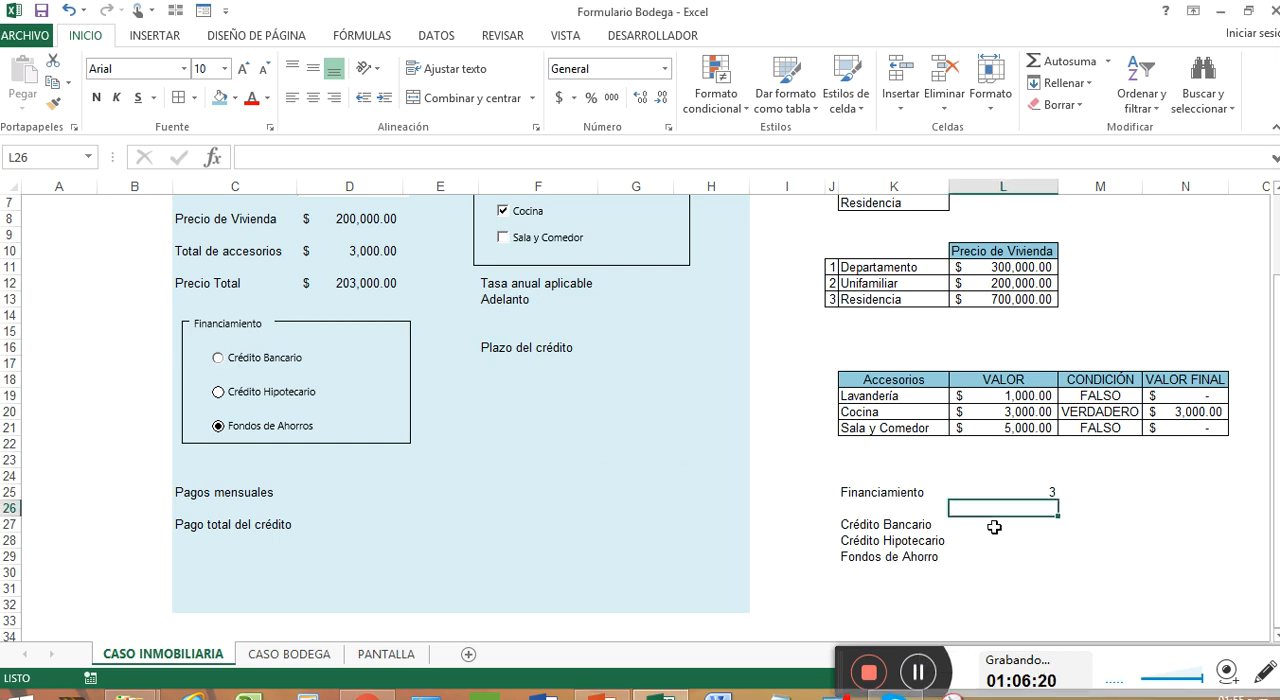
type("tasa")
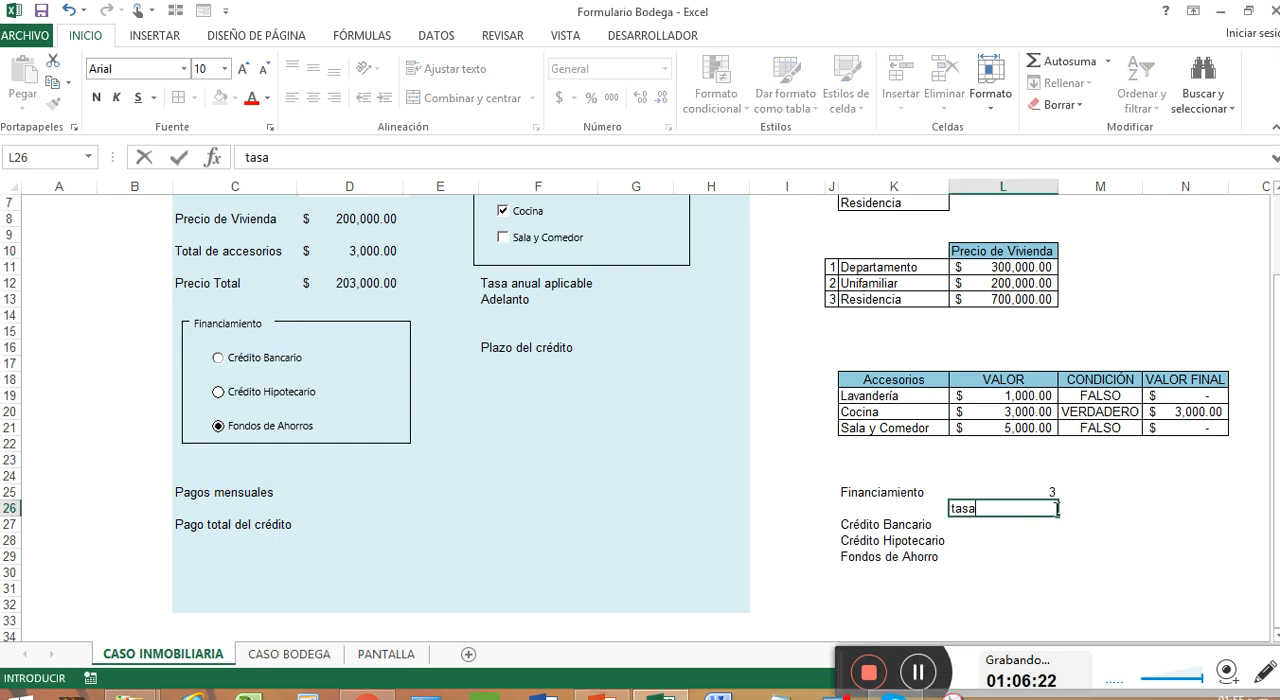
key("Return")
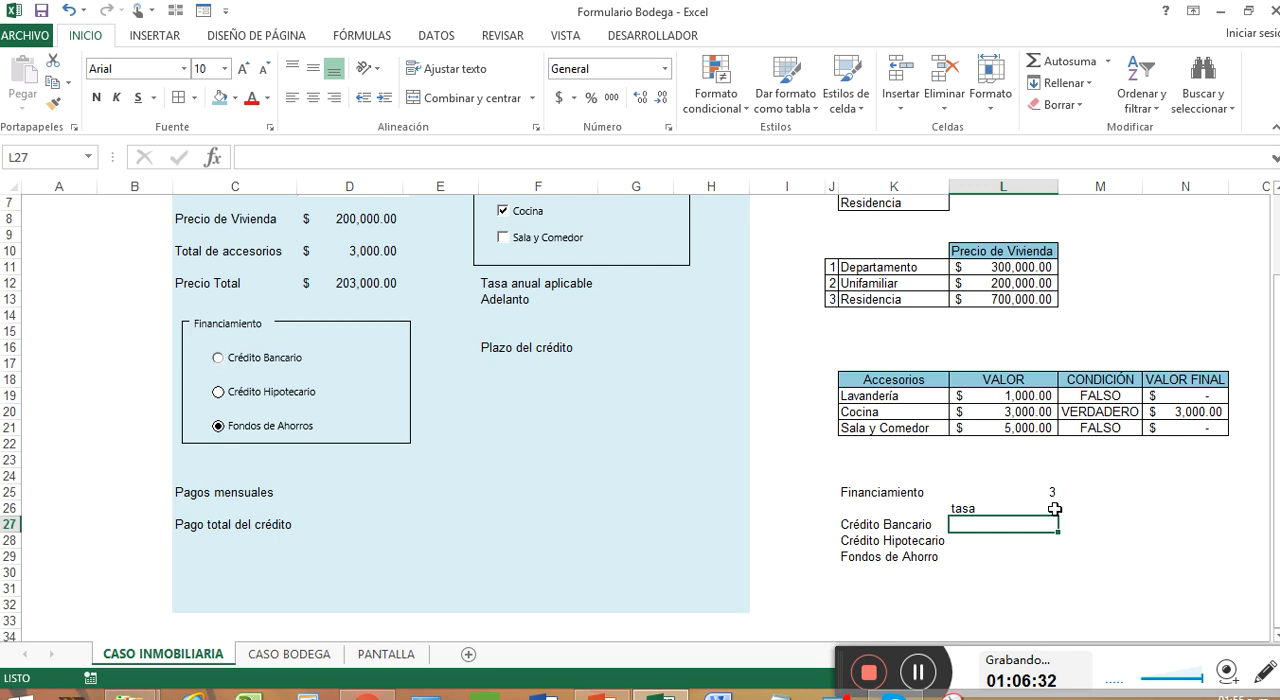
Enter the rates 9% for Crédito Bancario, 7.50% for Crédito Hipotecario and 4% for Fondos de Ahorro in L27:L29
type("9")
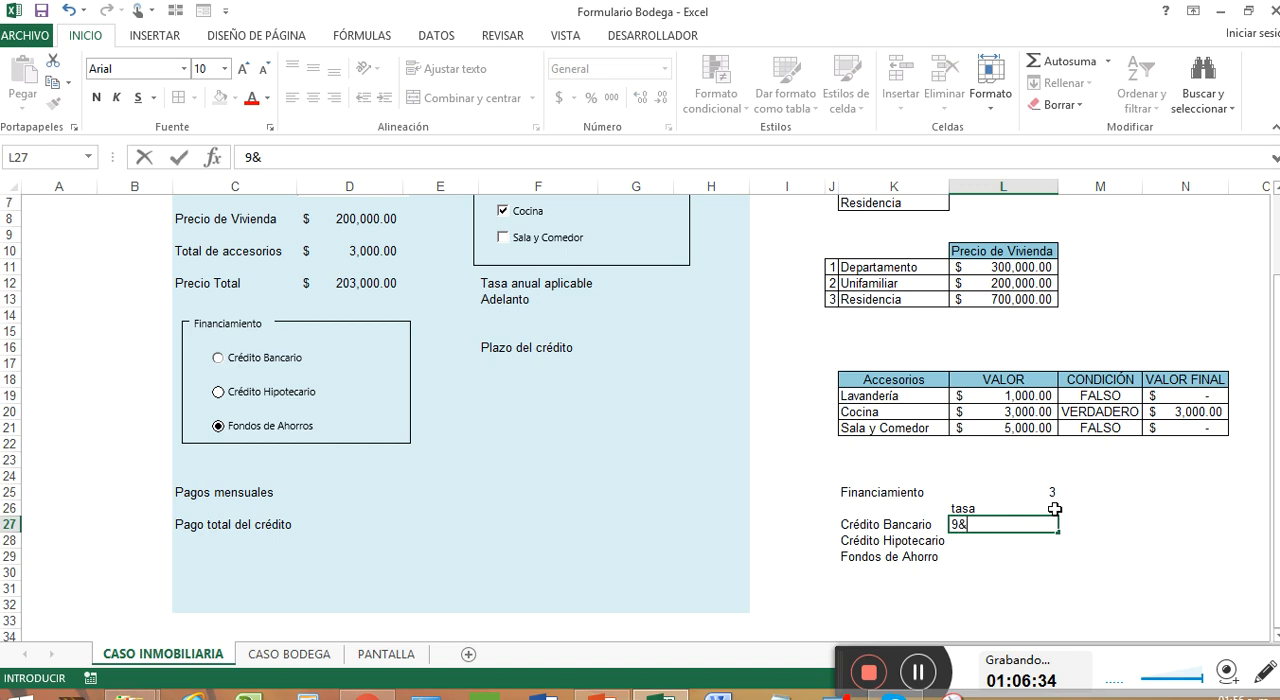
type("%")
key("Return")
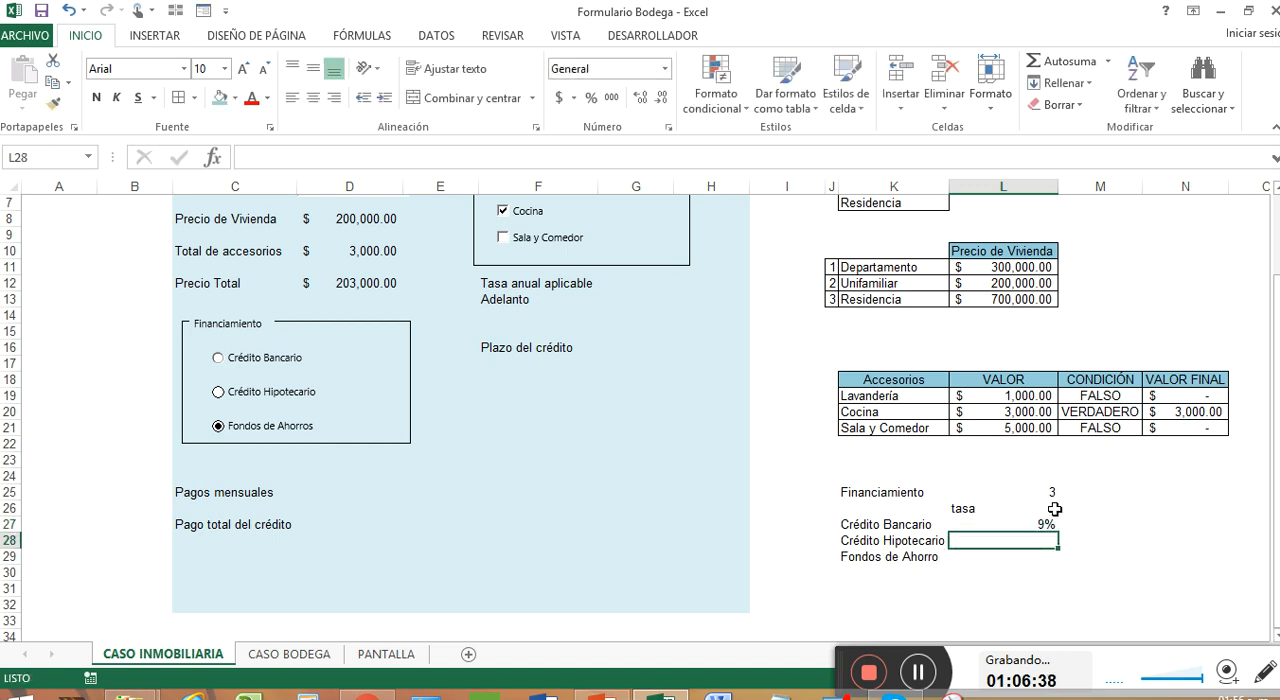
type("7")
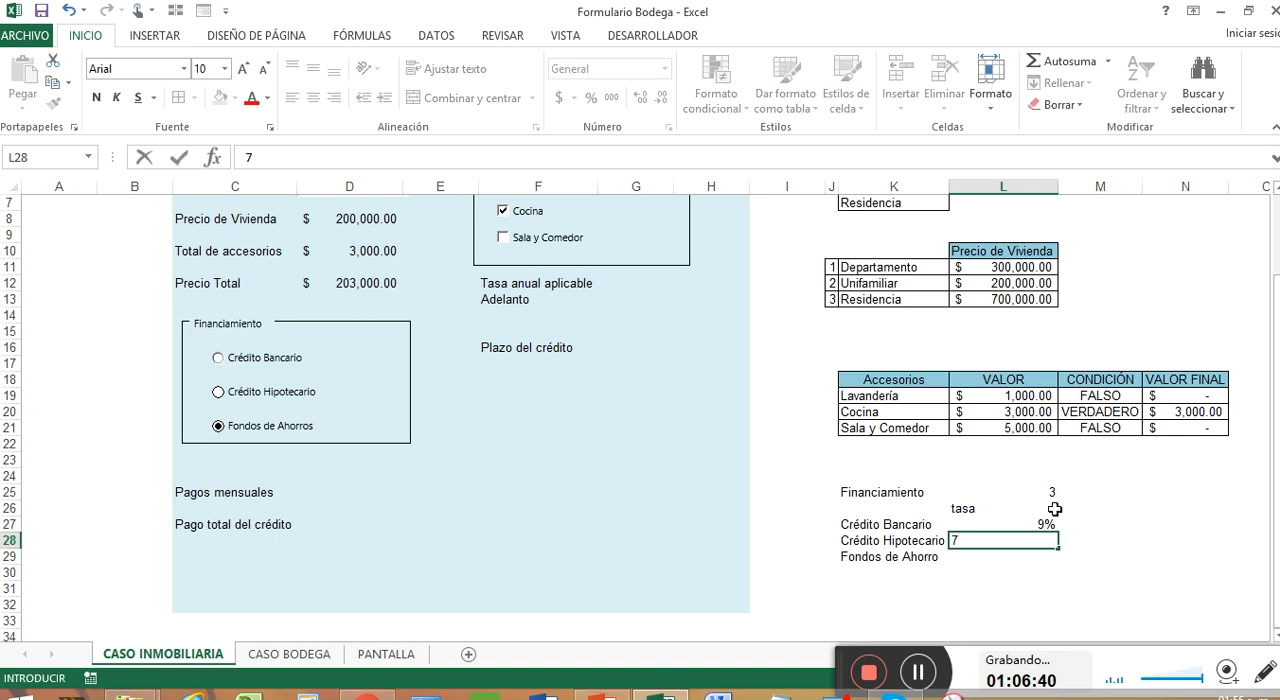
type(".50%")
key("Return")
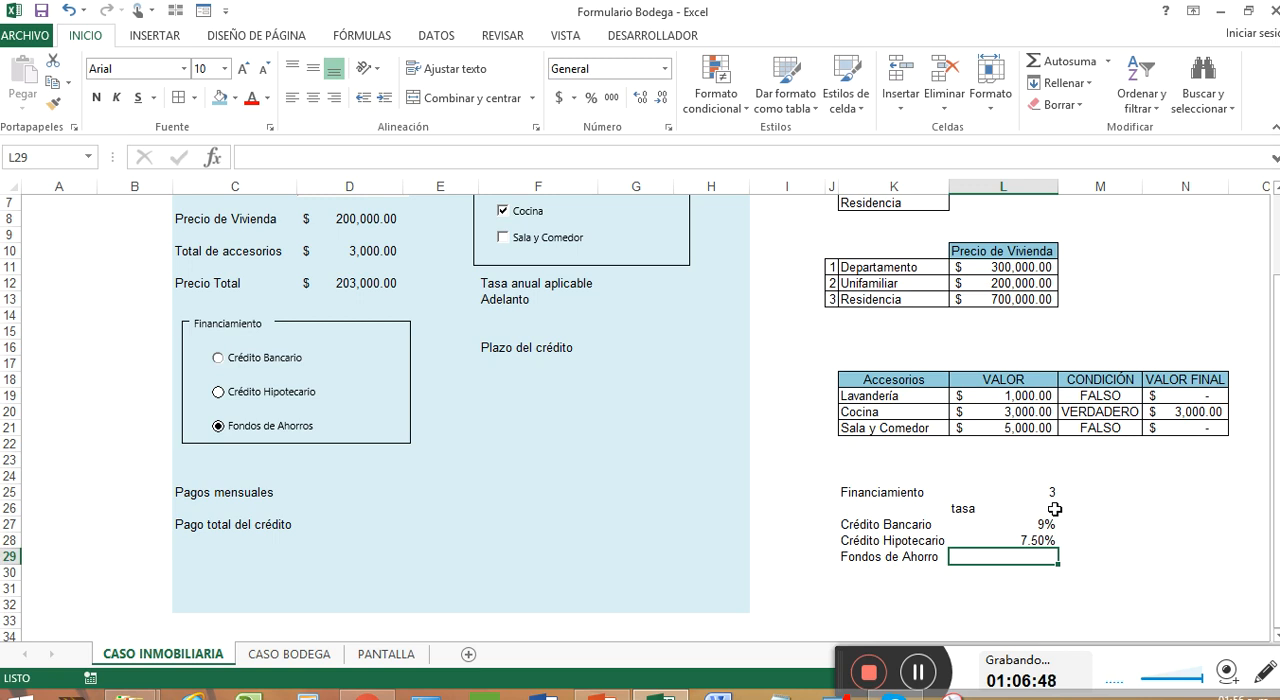
type("4")
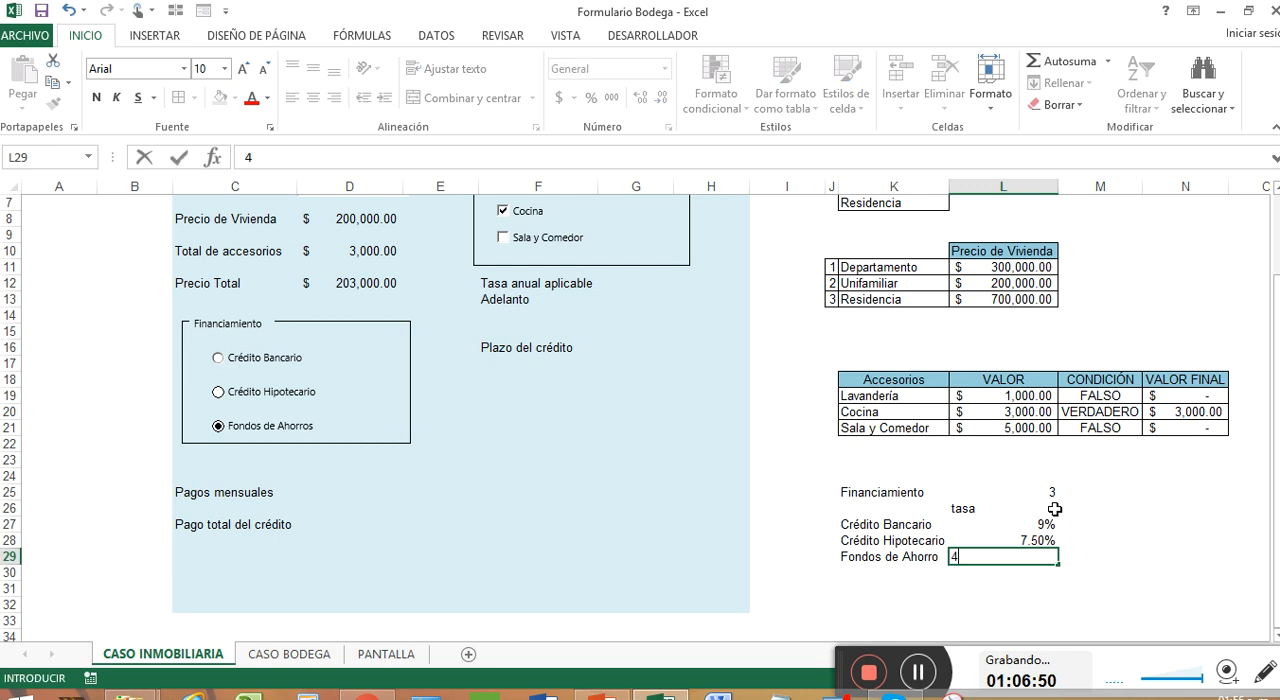
type("%")
key("Return")
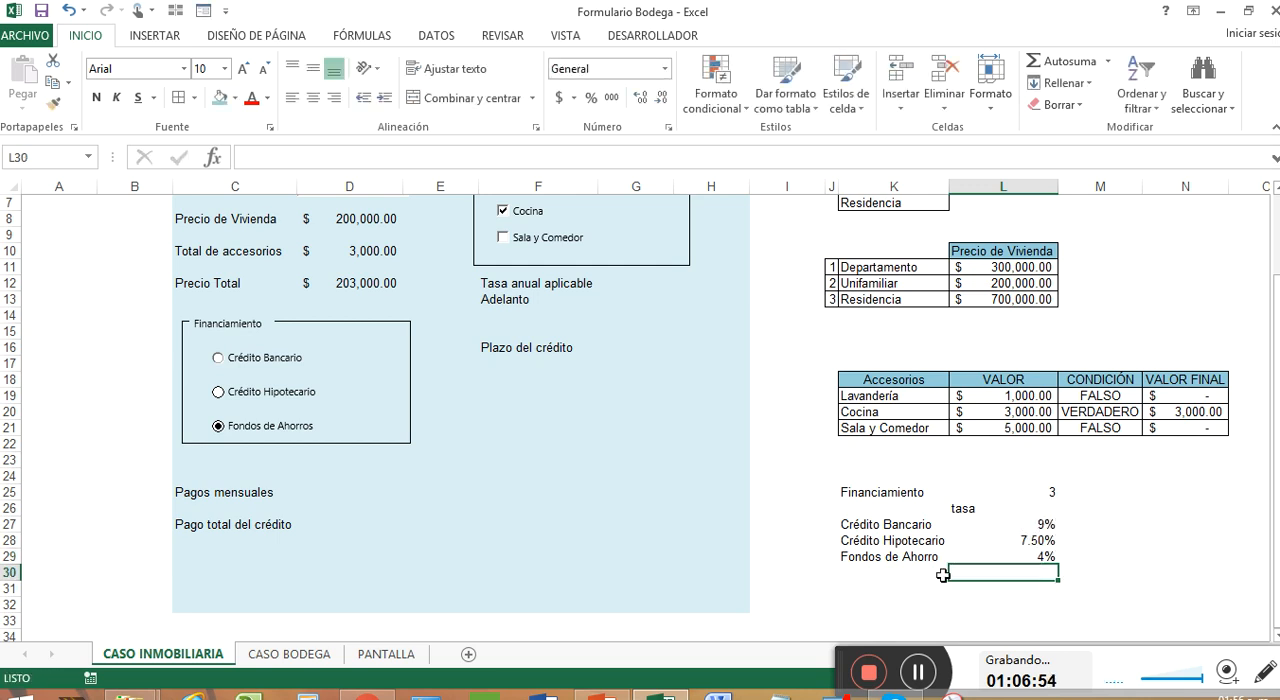
Move the Adelanto label down to F14 and shift the block from Tasa anual aplicable to Plazo del crédito down to F14:F18
scroll(898, 610, "up", 1)
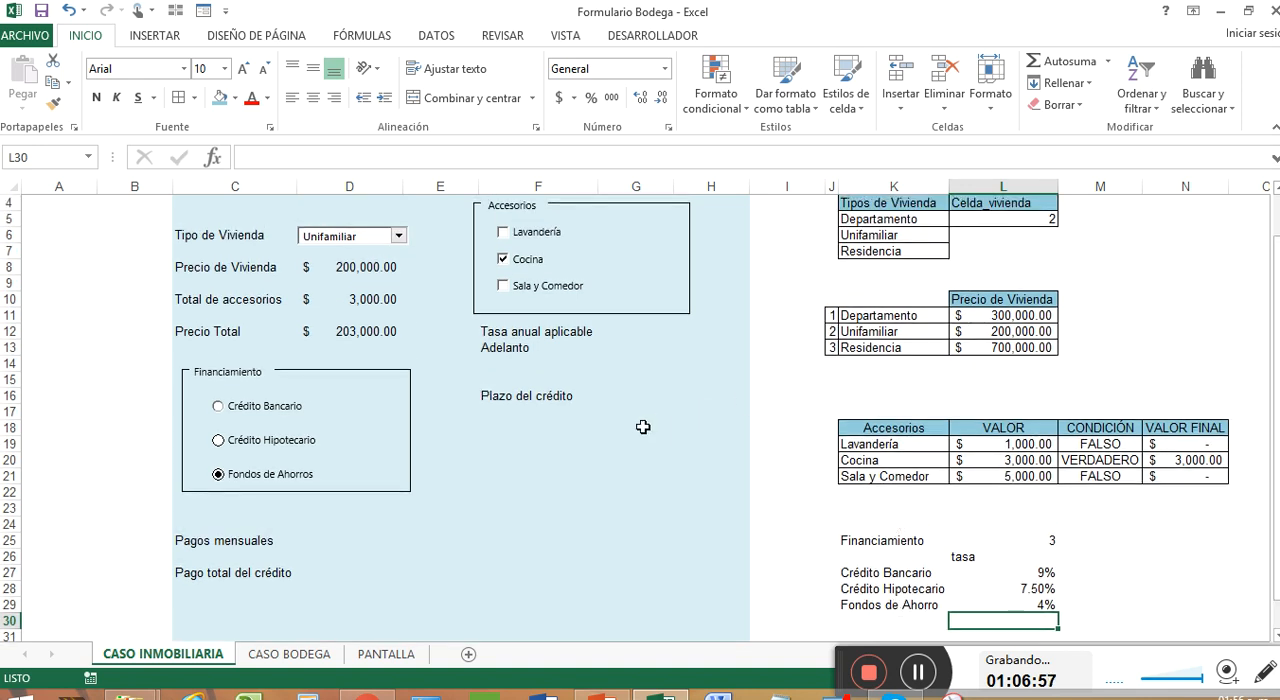
left_click(520, 349)
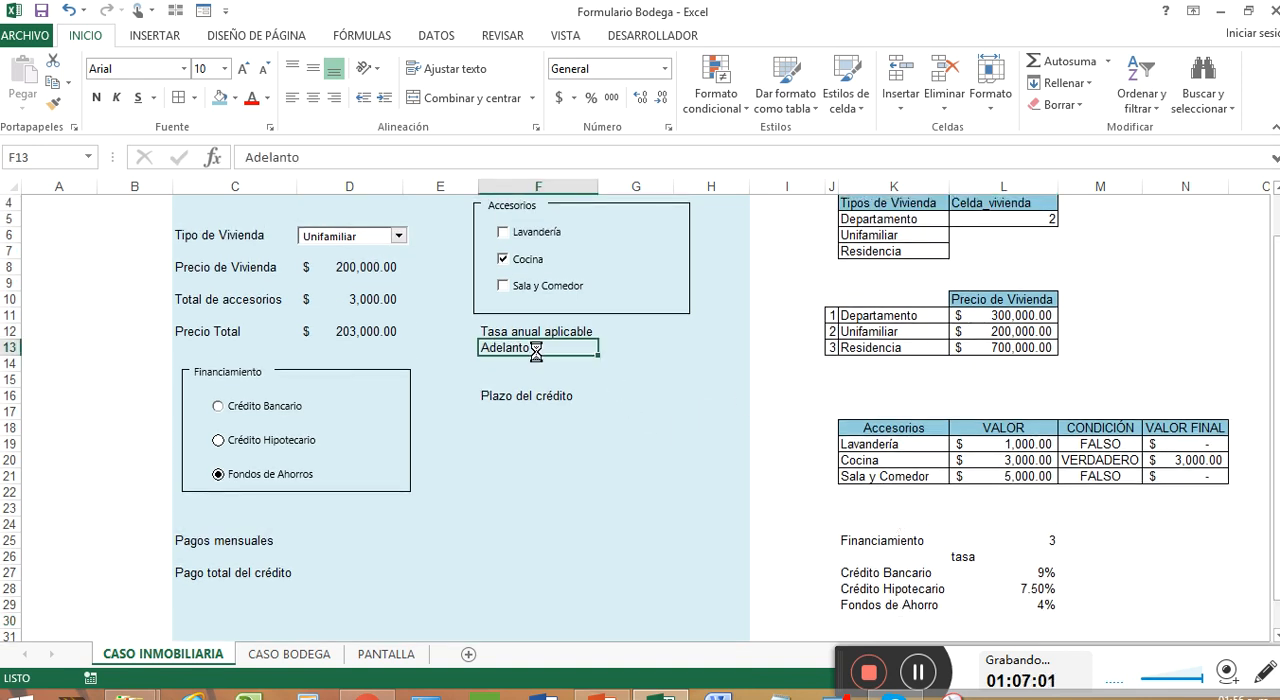
key("ctrl+c")
key("Down")
key("Return")
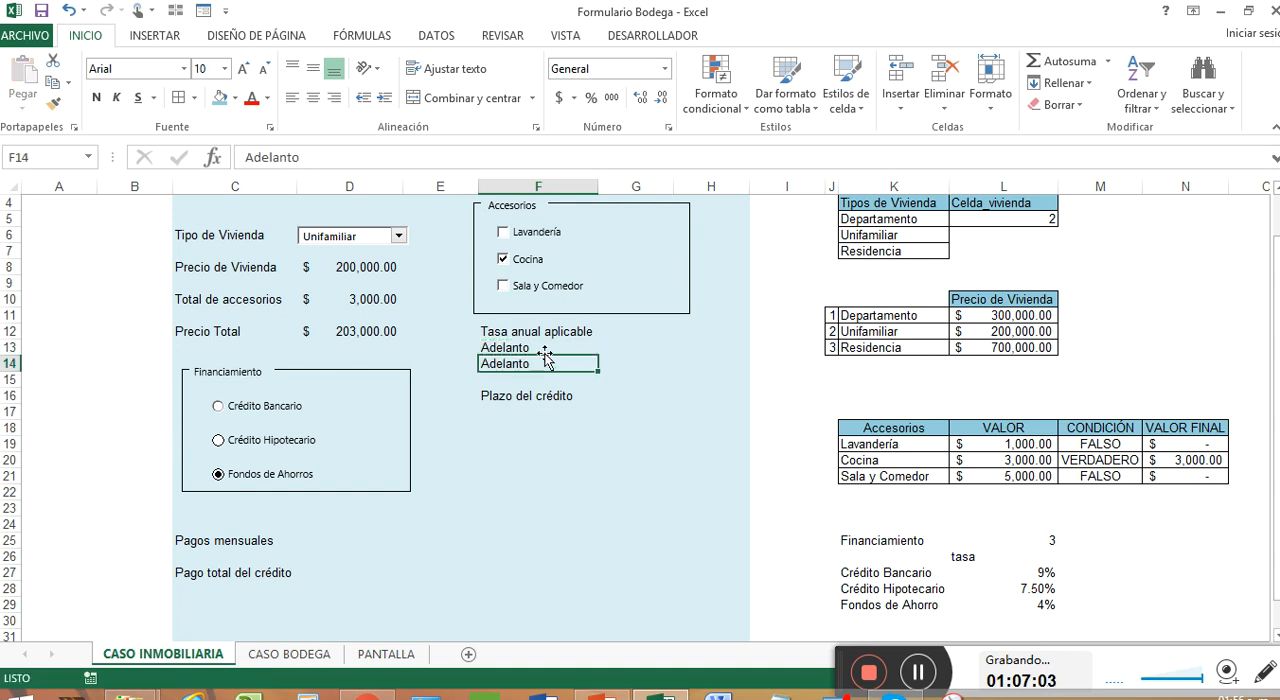
left_click(541, 347)
key("Delete")
left_click_drag(546, 333, 566, 440)
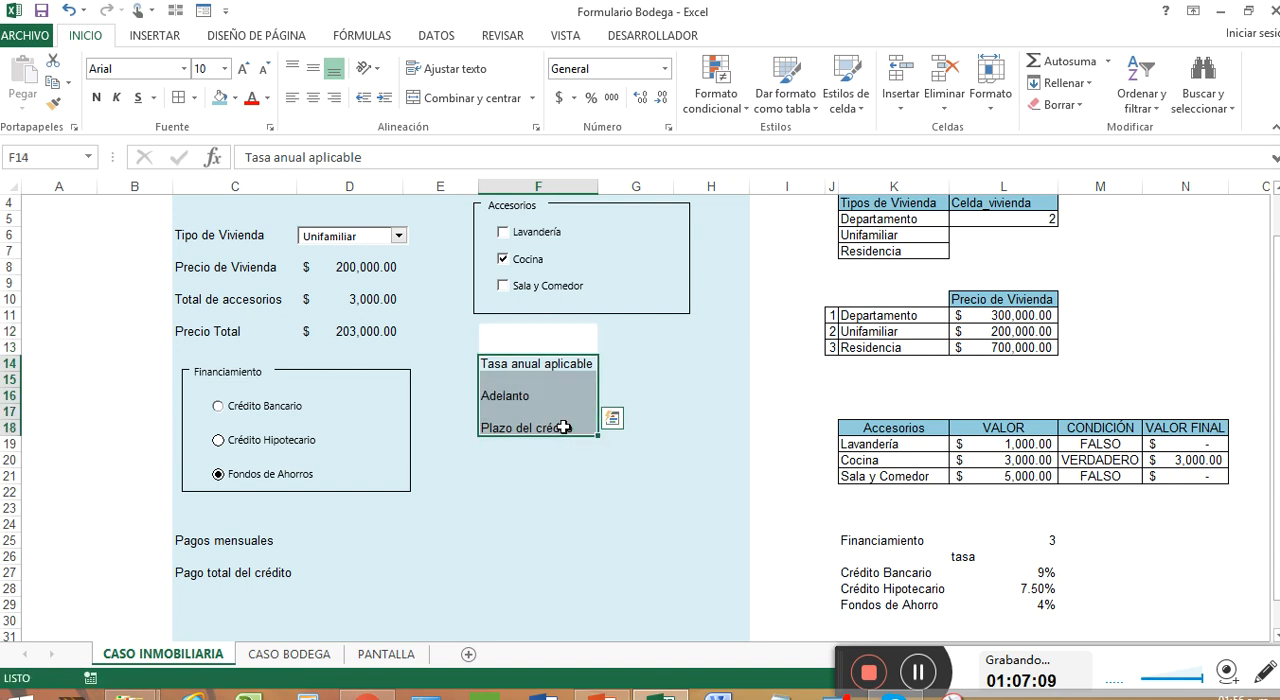
Restore the light blue fill in the white cells F12:F13 by filling from the neighbouring blank cells
left_click(636, 333)
left_click_drag(666, 340, 515, 340)
left_click_drag(675, 341, 615, 367)
left_click(615, 367)
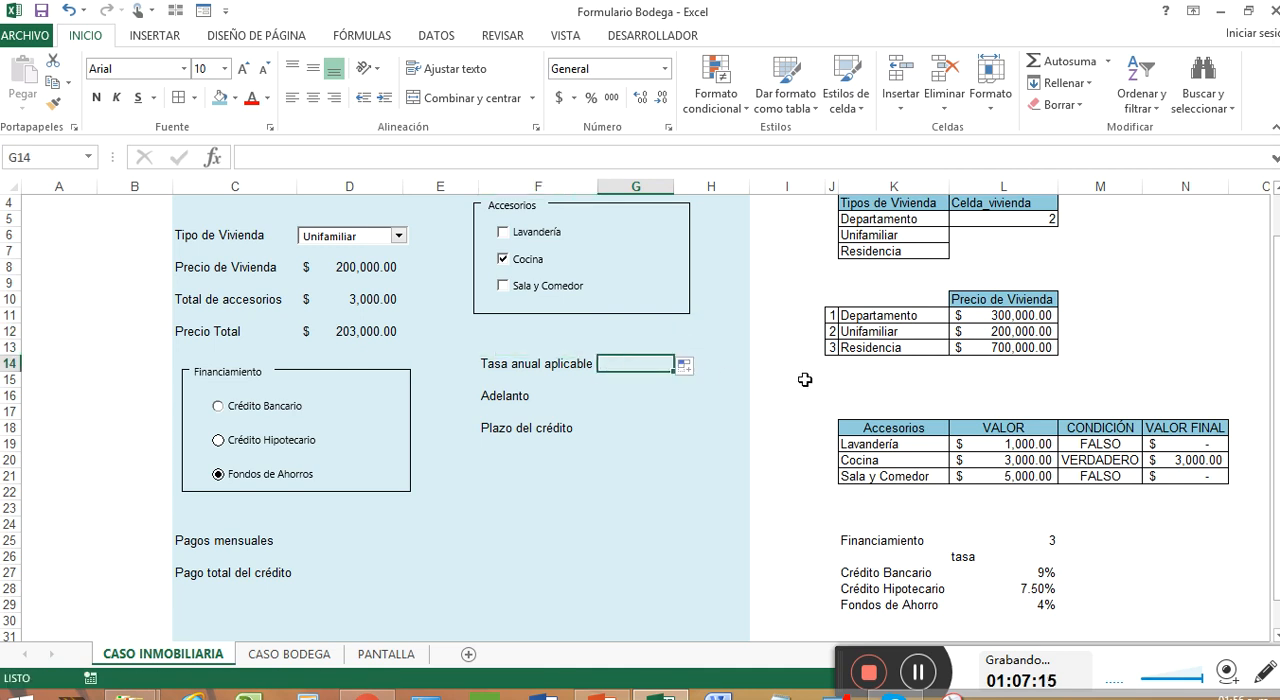
Re-enter the column heading in L26 in capitals as TASA
left_click(987, 561)
type("TASA")
key("Return")
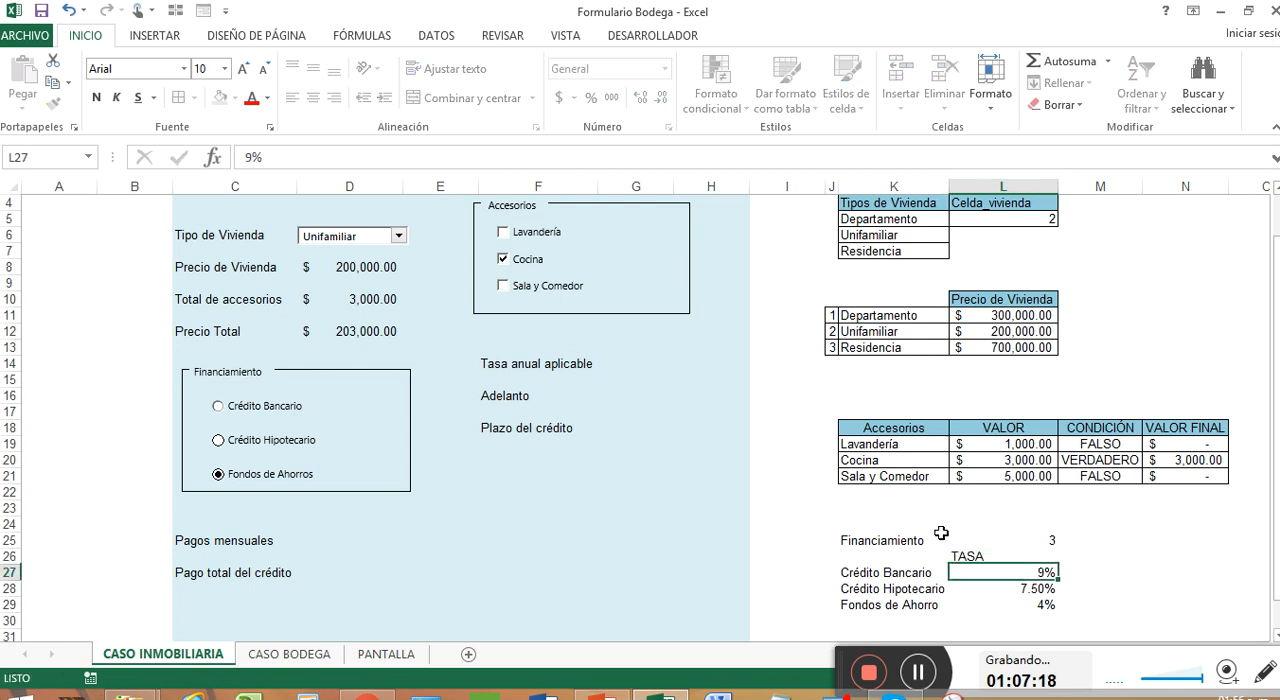
Apply borders without any fill to the financing table cells K25:L25, L26 and K27:L29
left_click_drag(975, 558, 1000, 605)
left_click(913, 575, "ctrl")
left_click_drag(913, 575, 913, 605)
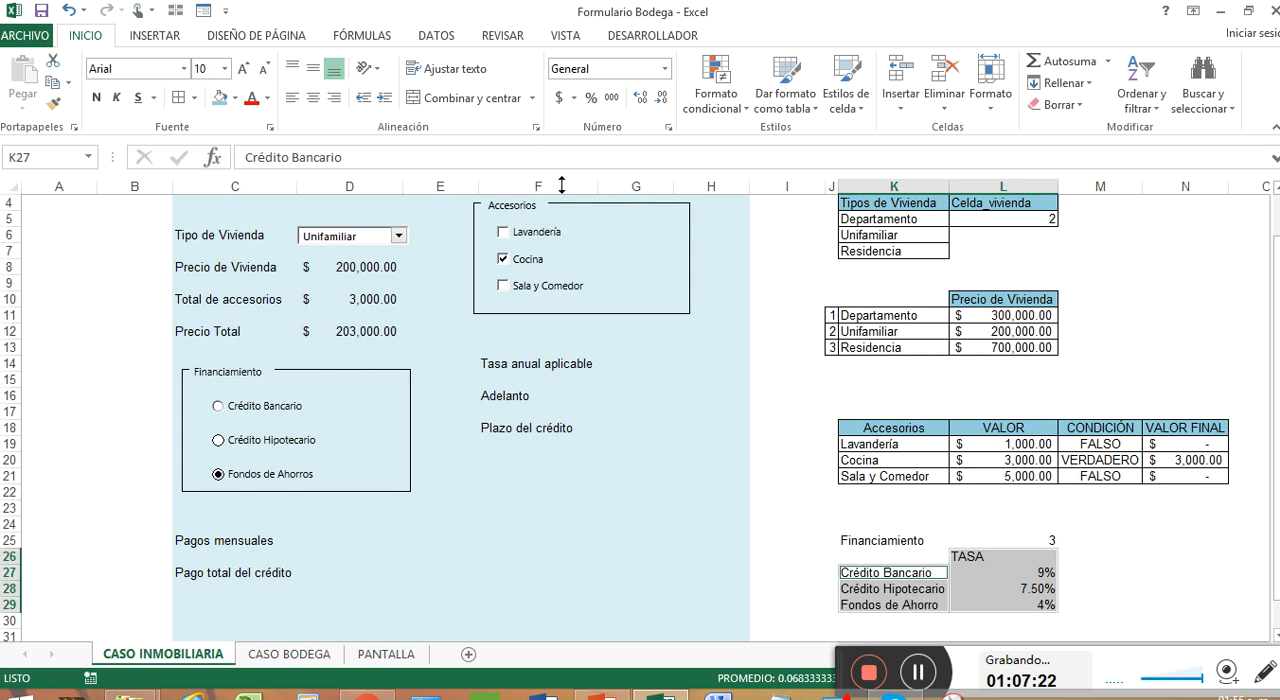
left_click_drag(927, 542, 975, 542)
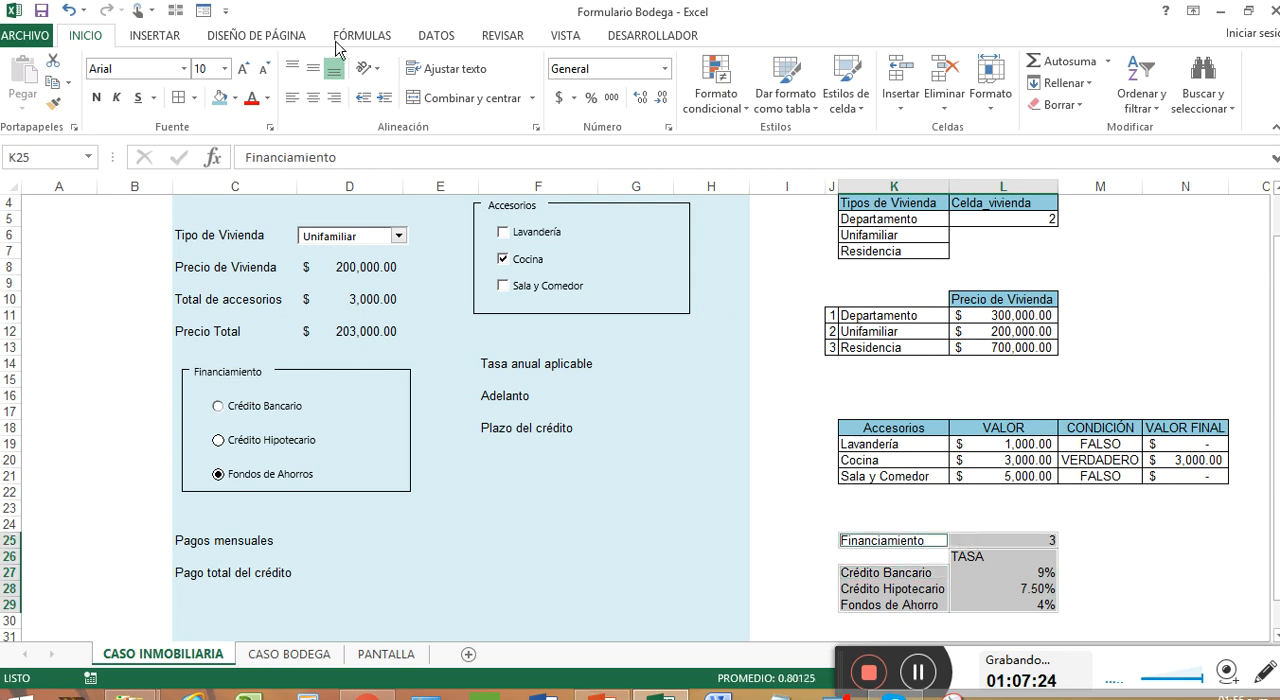
left_click(235, 98)
left_click(248, 264)
left_click(1010, 545)
left_click(1018, 558)
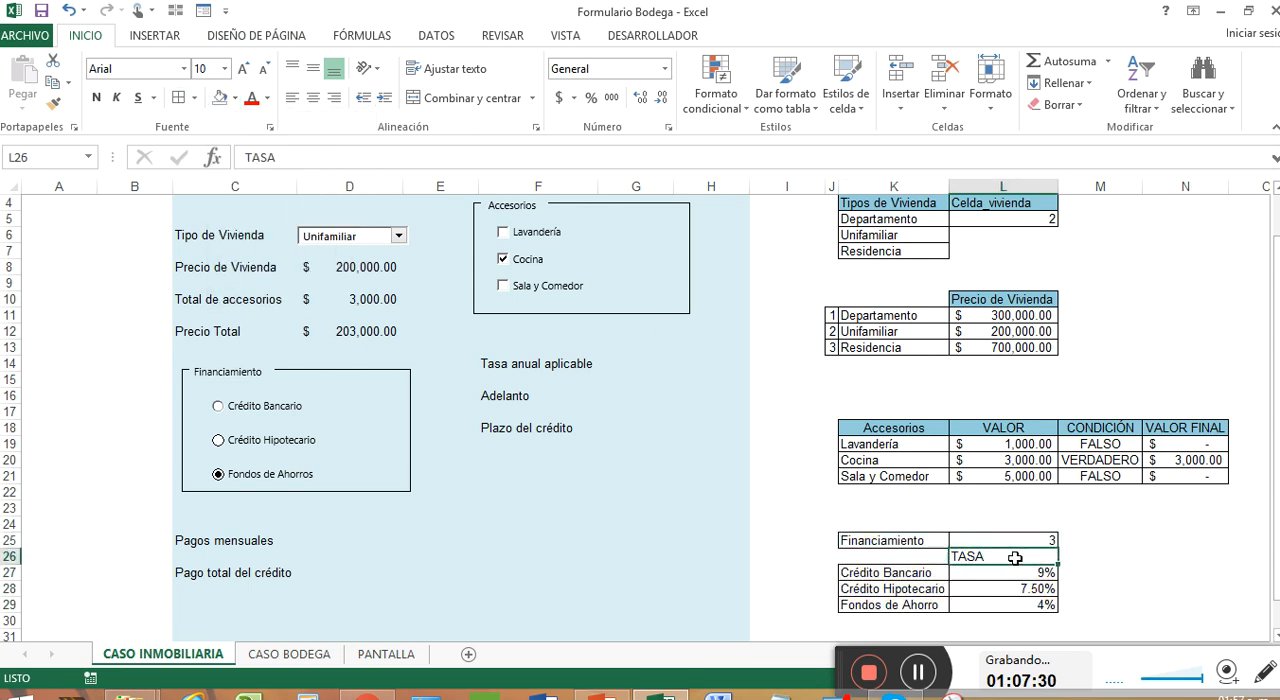
Shade the Financiamiento label, the TASA heading and the three credit type labels with a light theme colour
left_click_drag(923, 572, 928, 600)
left_click(915, 540)
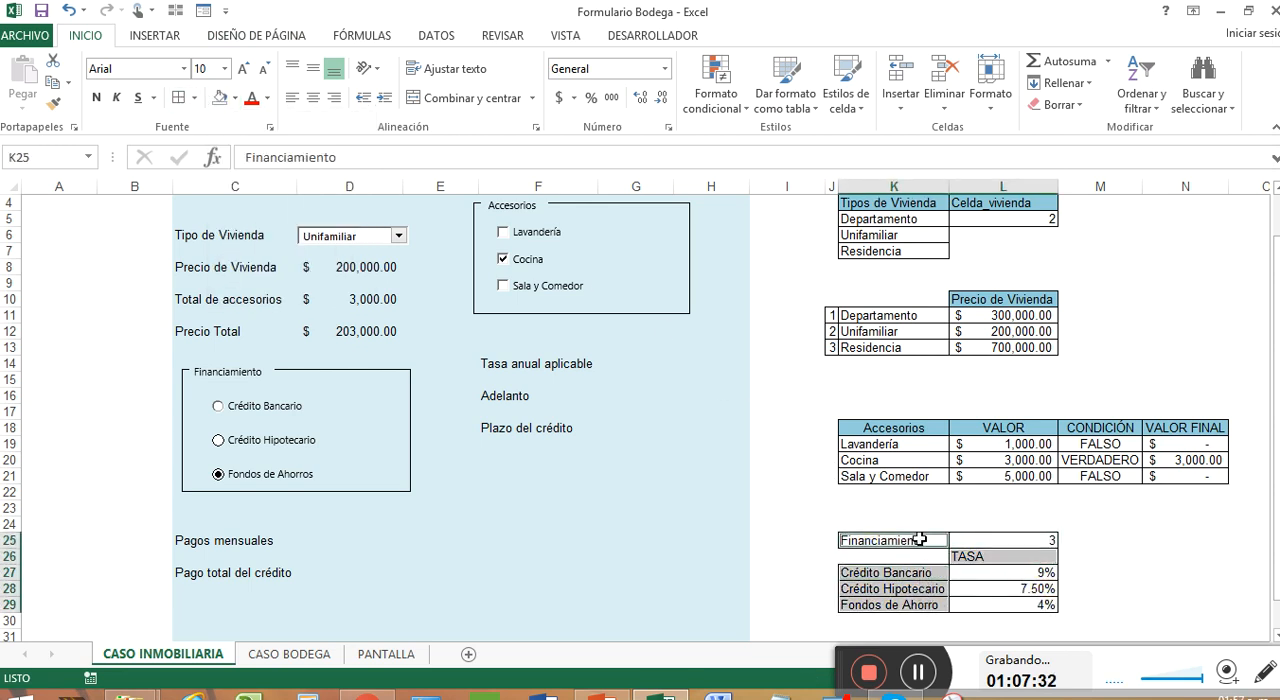
left_click(236, 98)
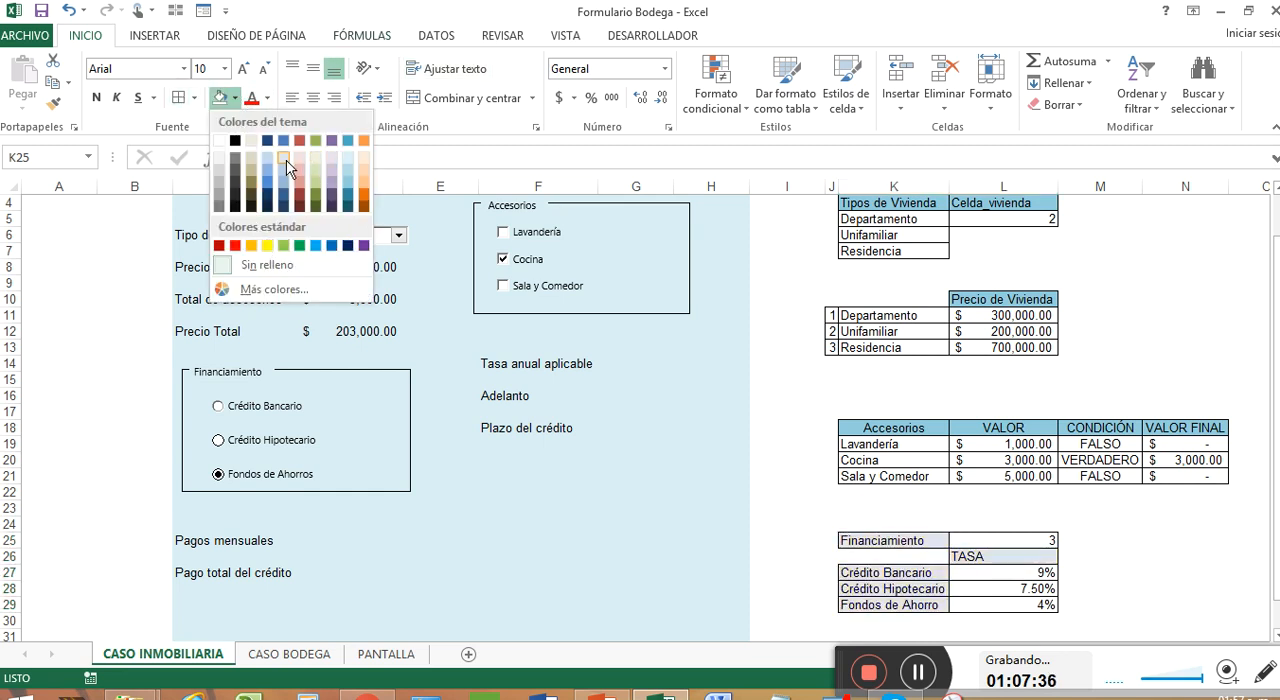
left_click(335, 178)
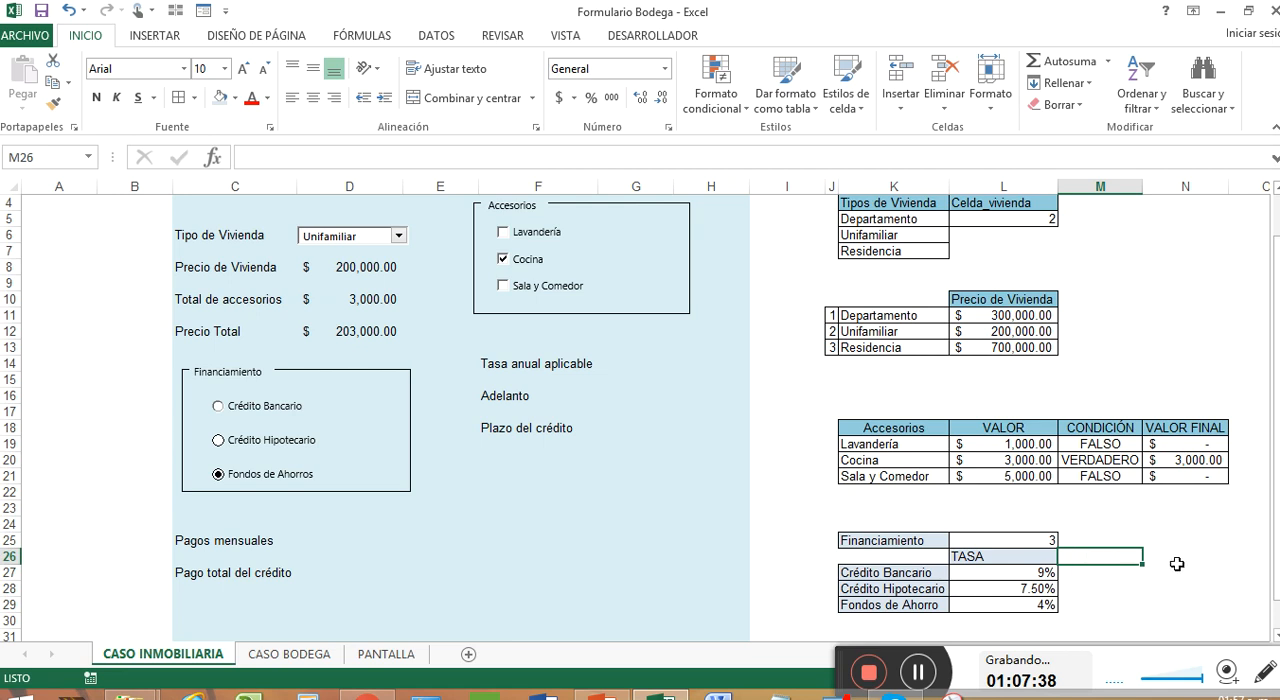
Copy the Accesorios header's formatting to the Financiamiento label in K25 and the three credit type labels in K27:K29
right_click(895, 436)
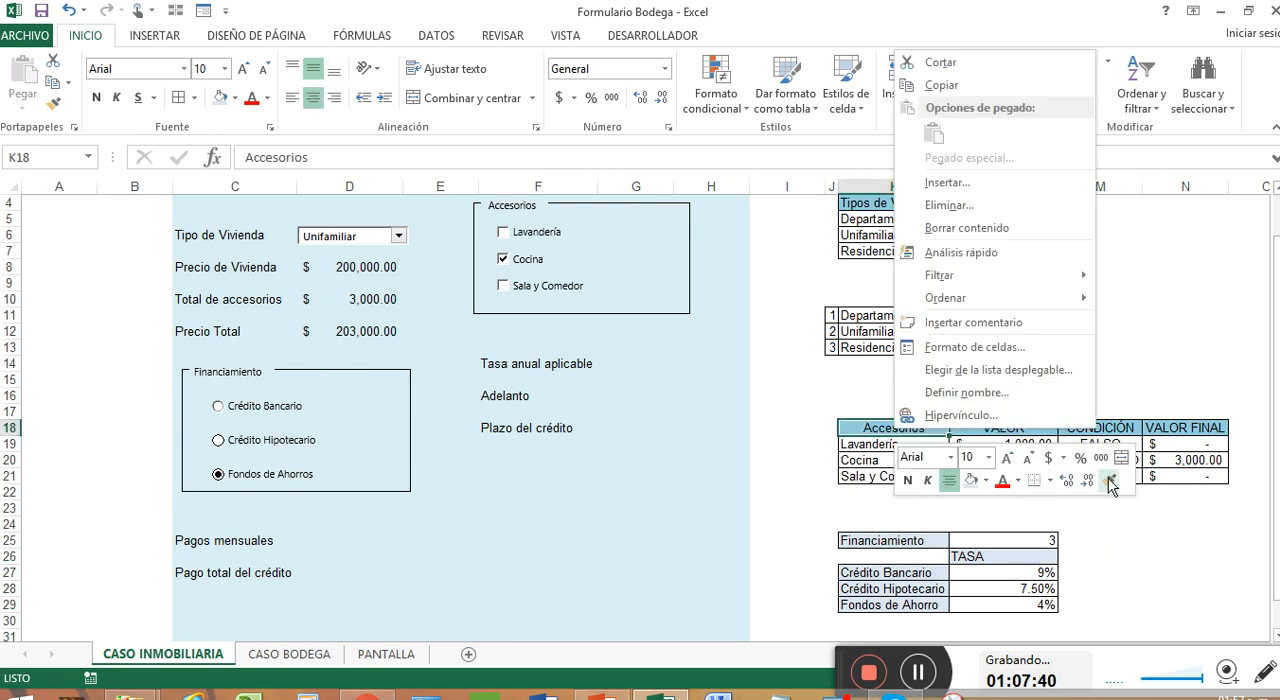
left_click(945, 540)
right_click(945, 540)
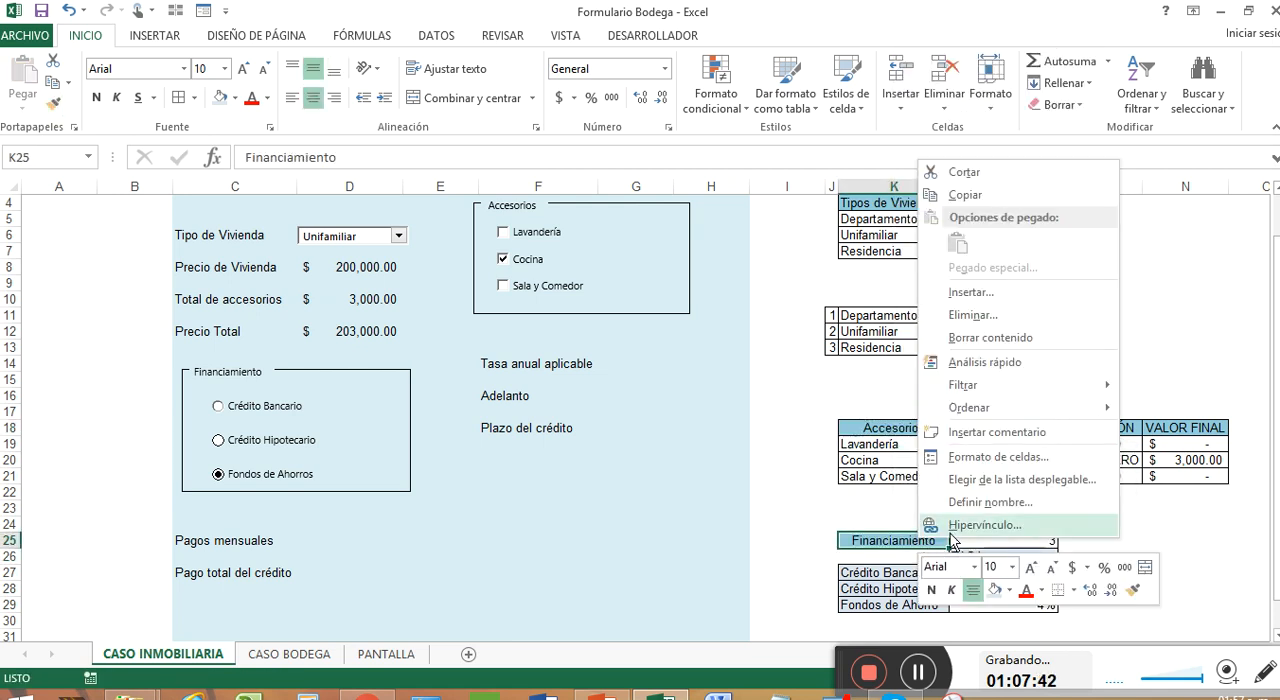
left_click(1131, 589)
left_click_drag(885, 572, 905, 605)
Try to copy the credit type labels' formatting onto L26:L28
right_click(905, 603)
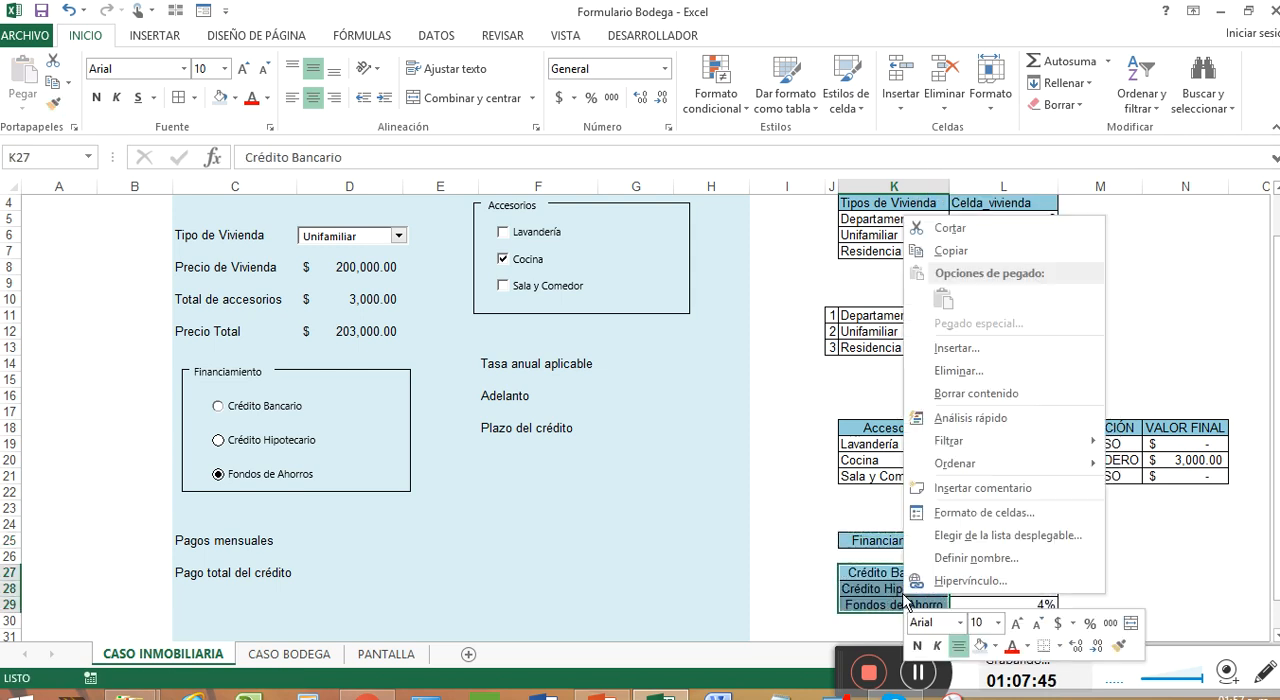
left_click(1119, 645)
left_click_drag(1020, 563, 1005, 588)
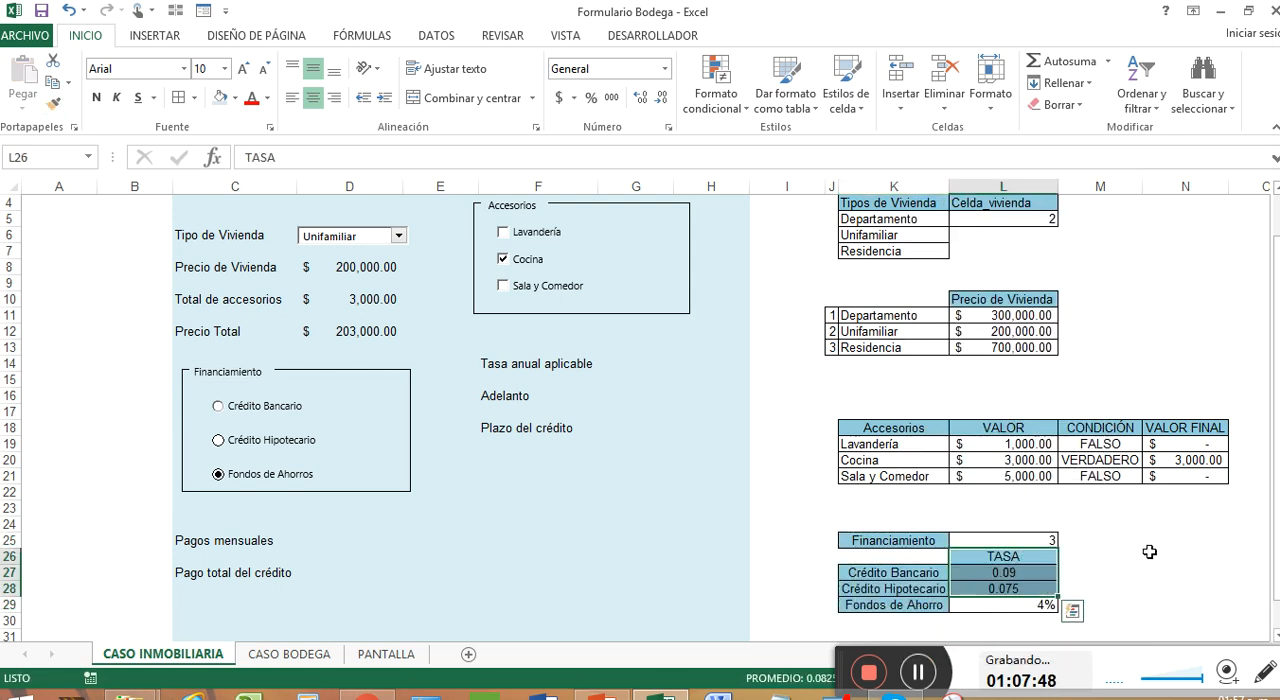
key("ctrl+z")
Copy only the Crédito Bancario label's formatting to the TASA heading in L26
left_click(928, 585)
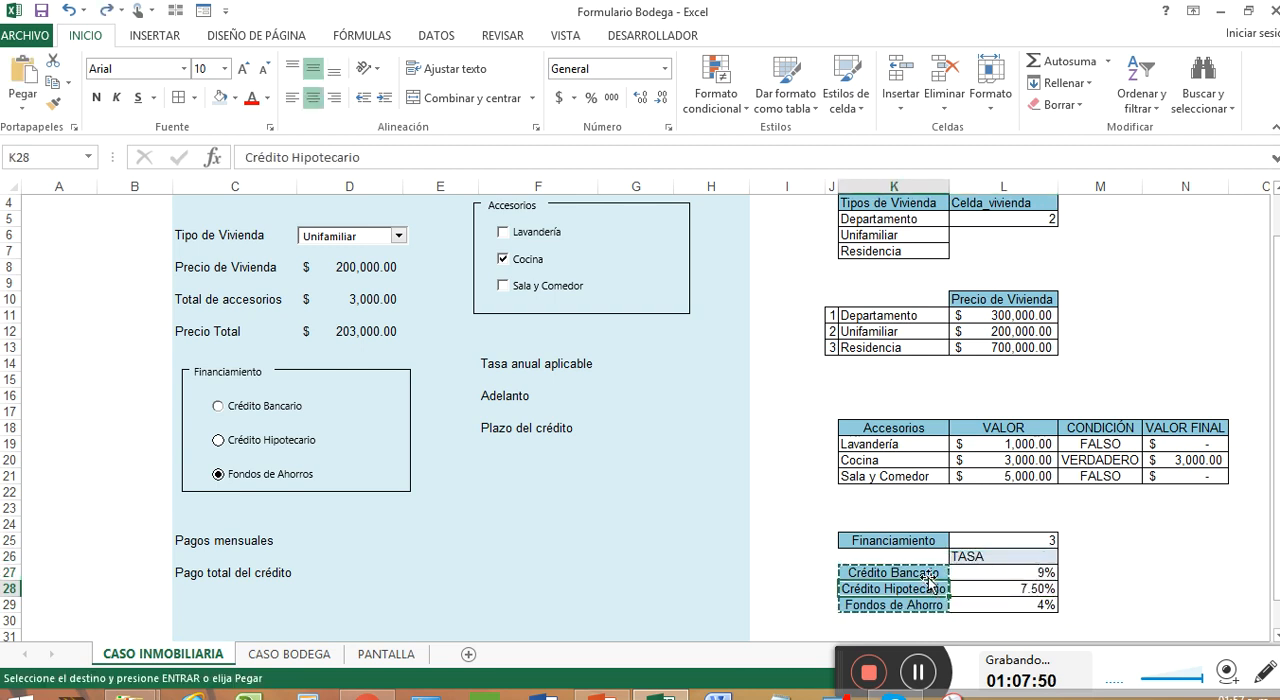
right_click(929, 577)
key("Escape")
key("Escape")
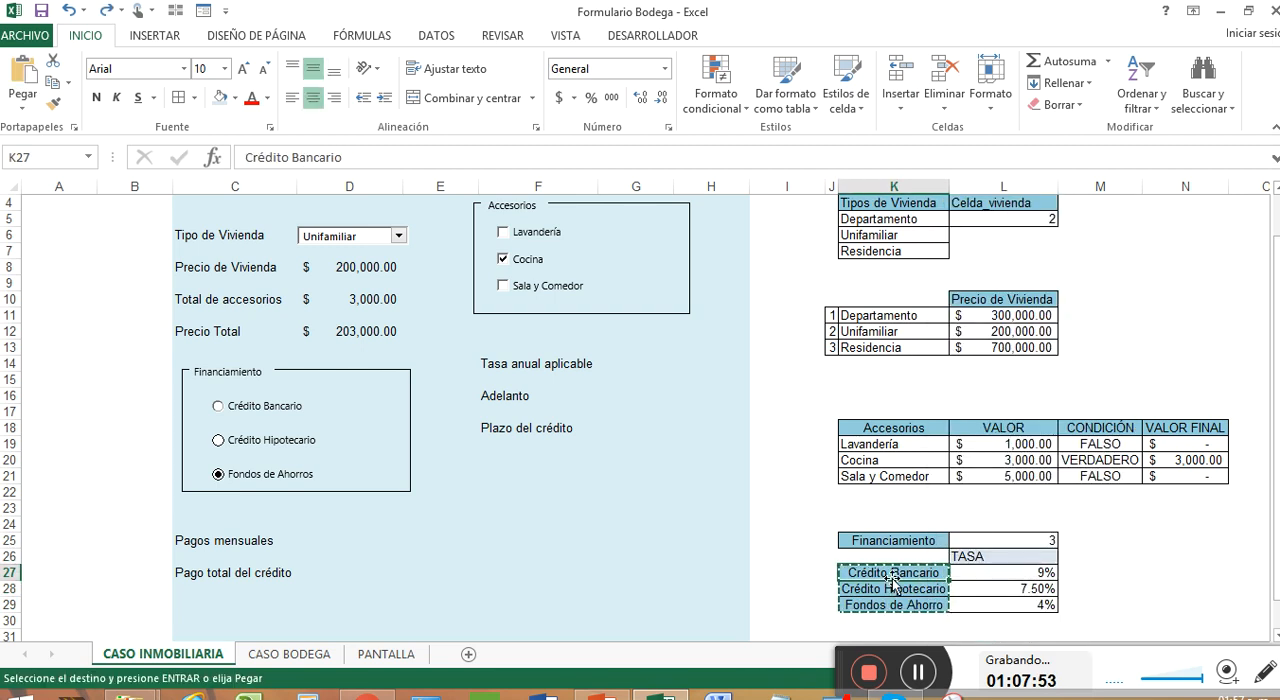
right_click(897, 575)
left_click(1080, 606)
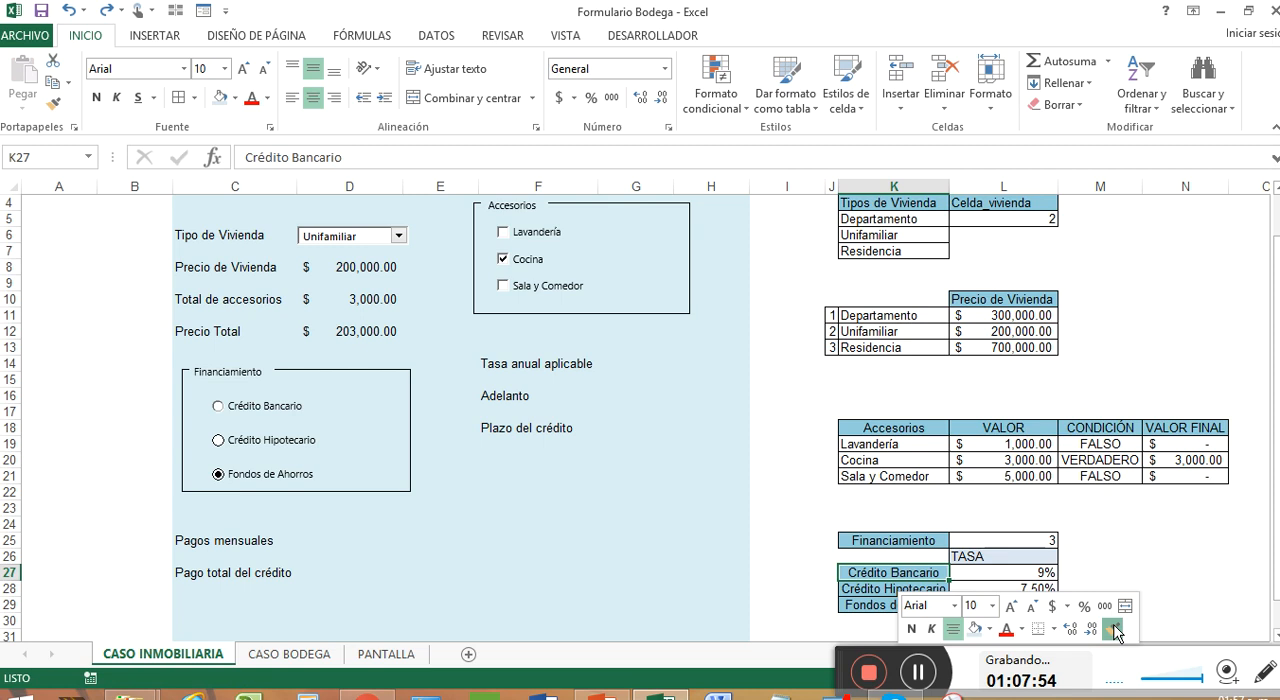
left_click(1033, 558)
left_click(1120, 559)
left_click(1146, 572)
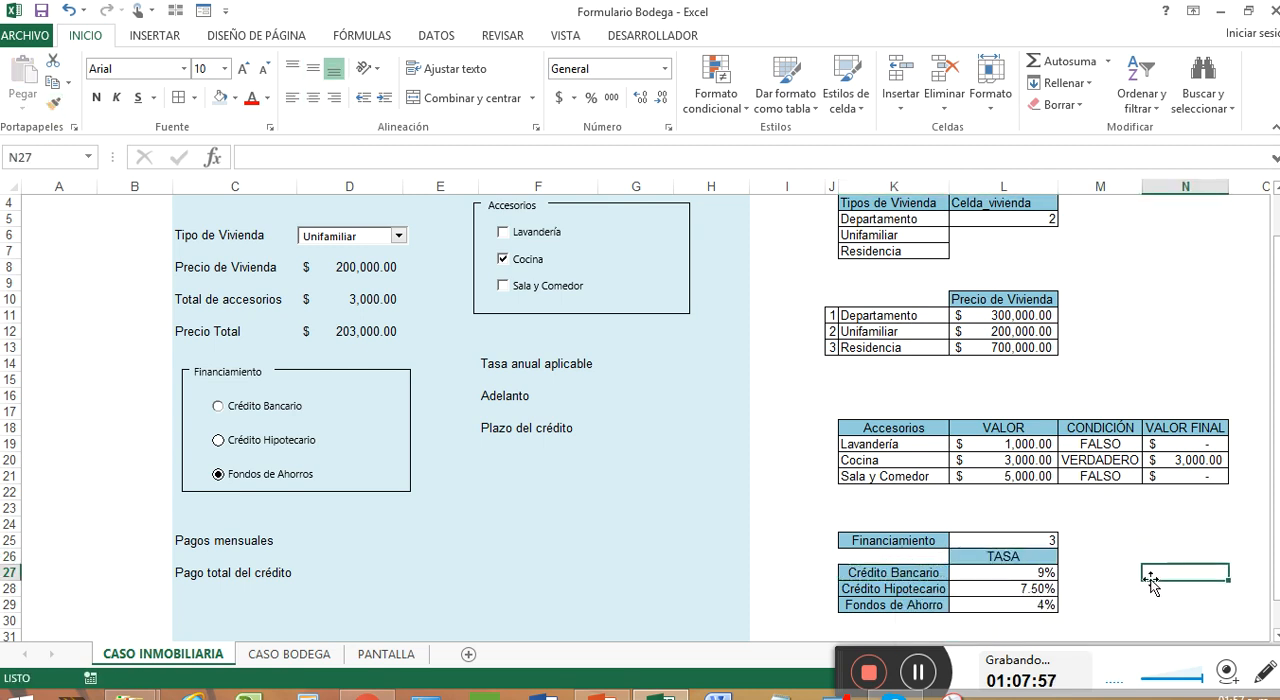
left_click(638, 364)
type("+")
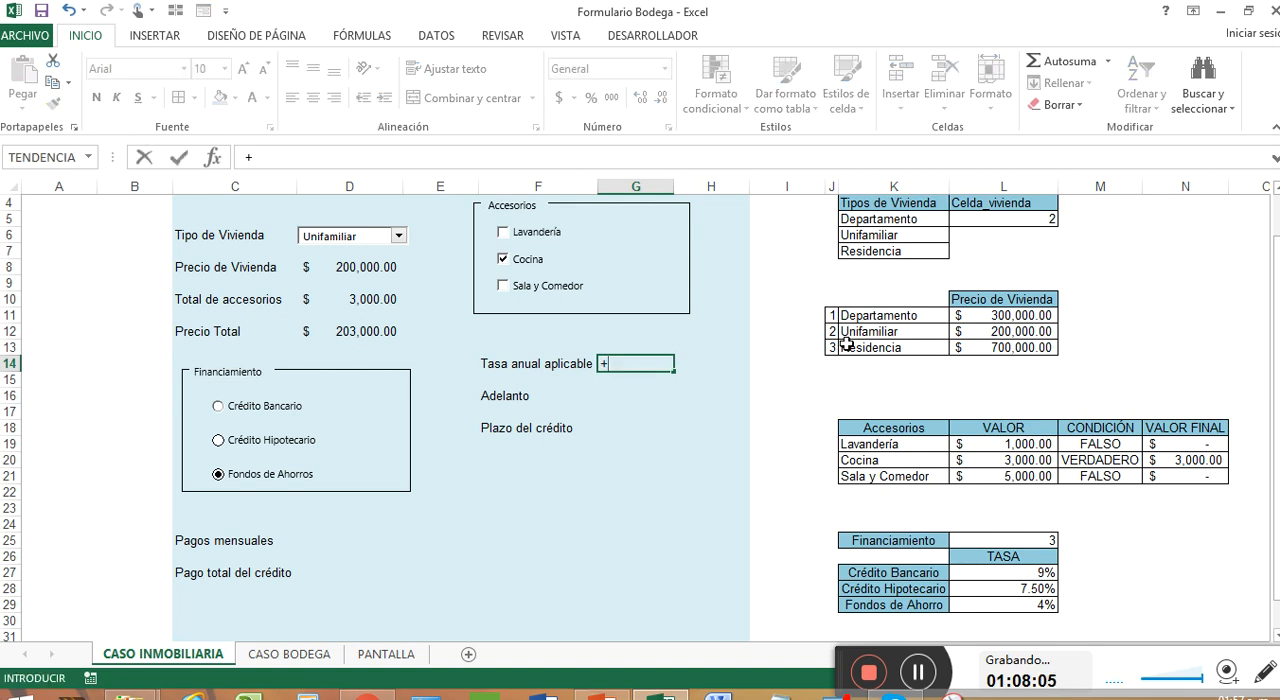
type("SI")
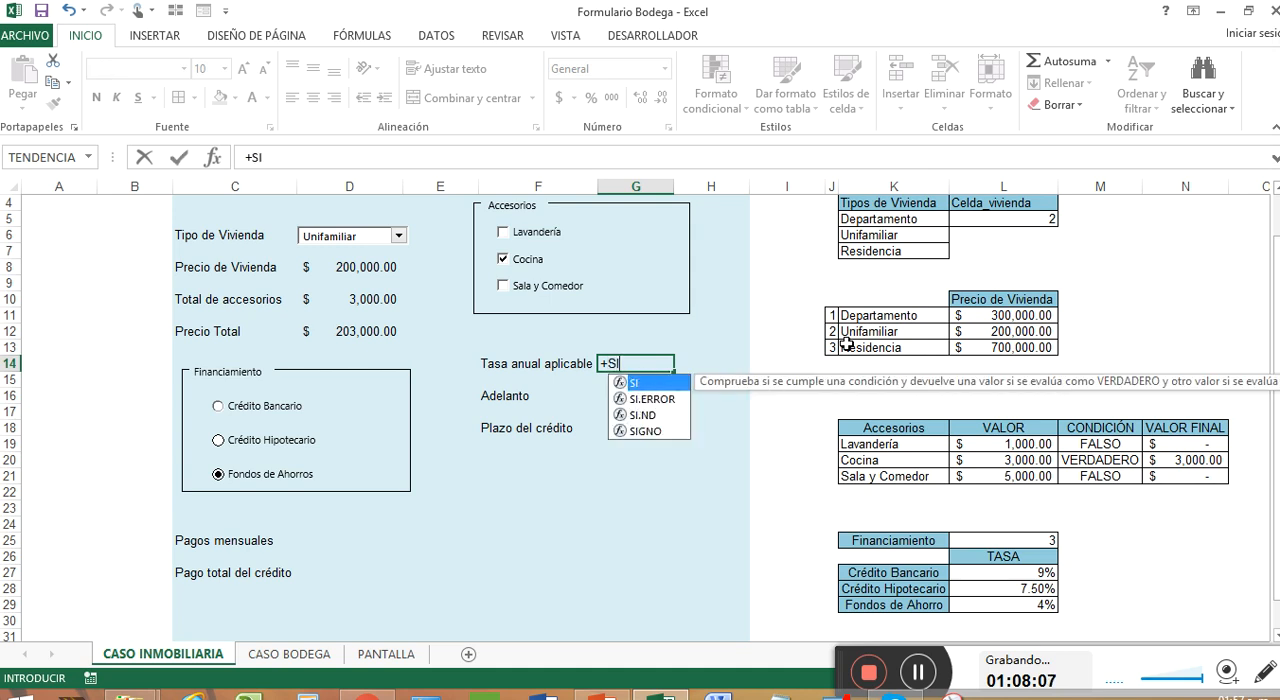
type("(")
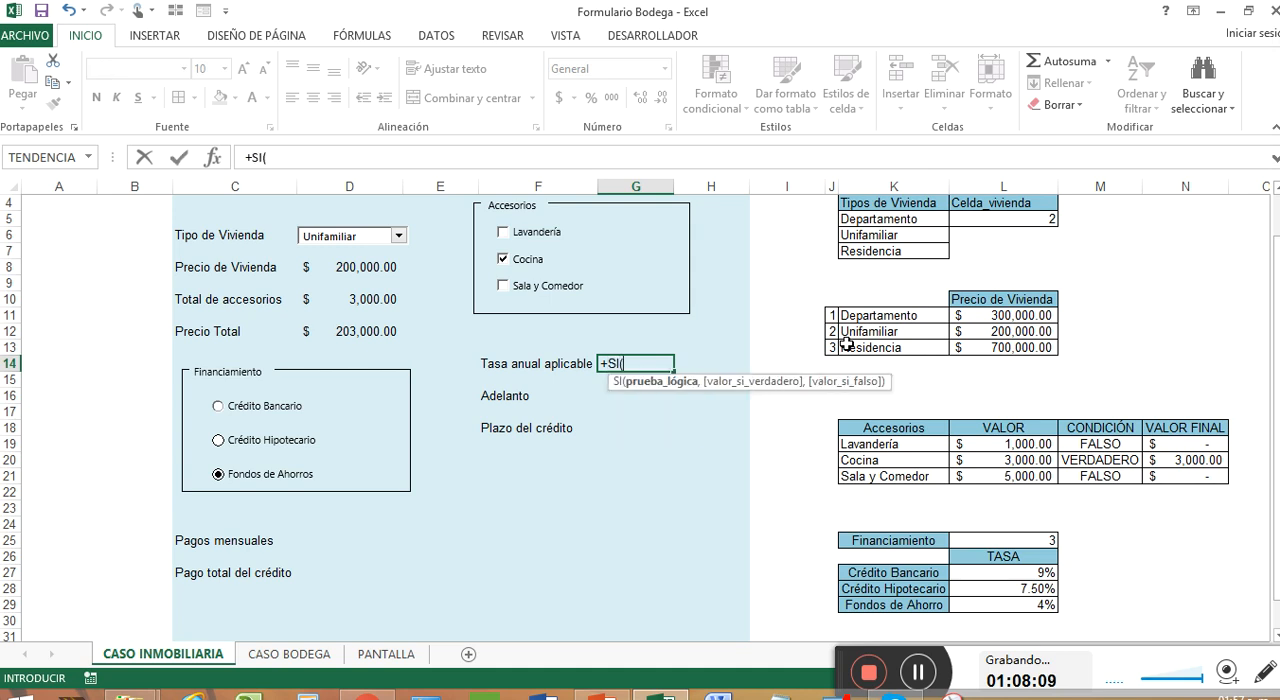
left_click(1042, 540)
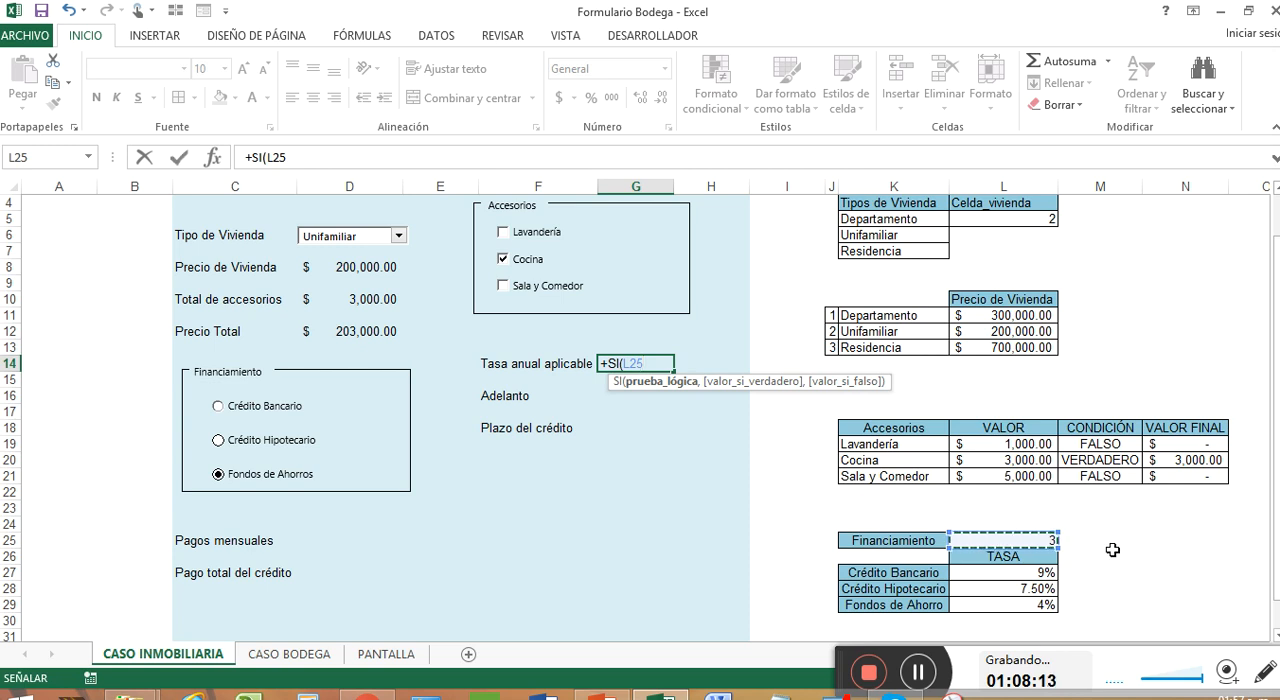
key("Escape")
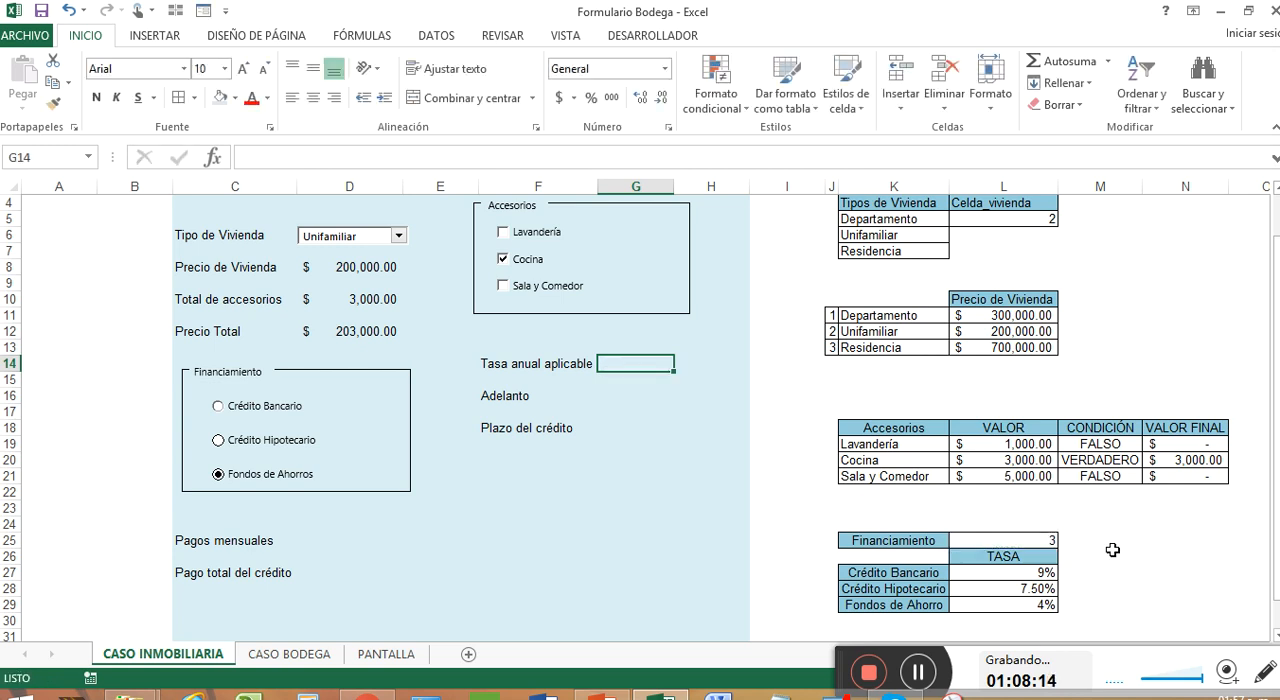
Number the credit types 1, 2 and 3 in J27:J29, beside their labels
left_click(831, 573)
type("1")
key("Return")
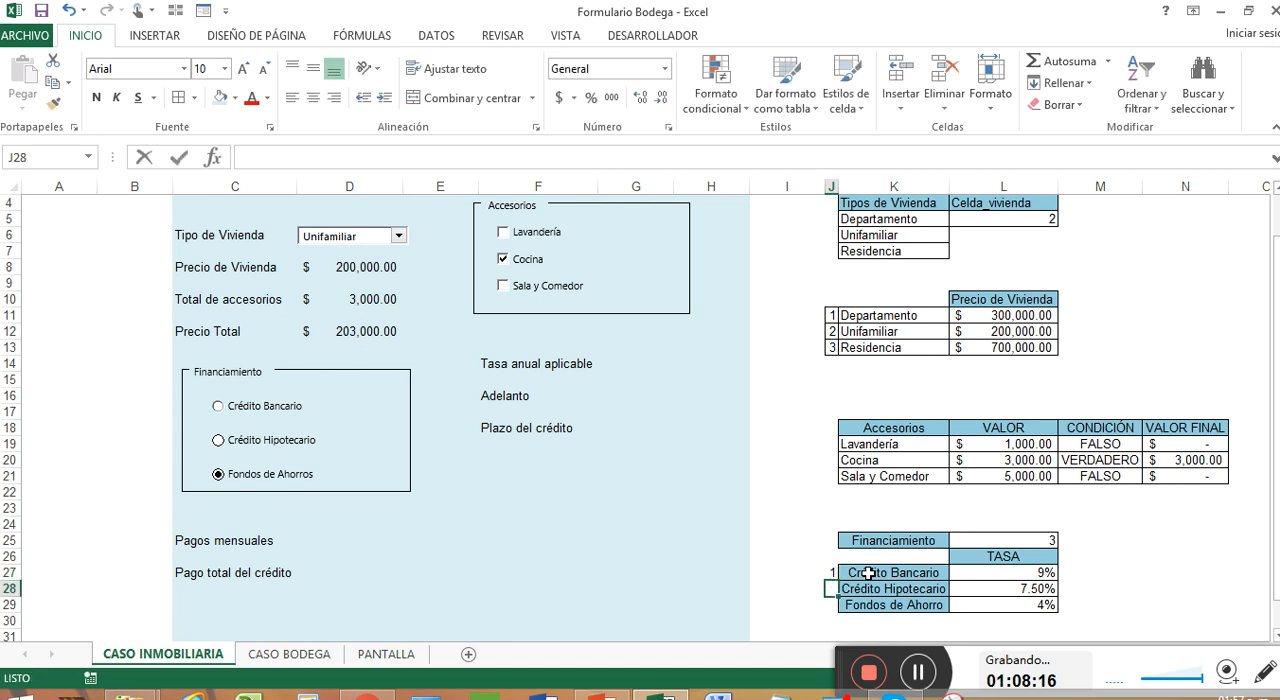
type("2")
key("Return")
type("3")
key("Return")
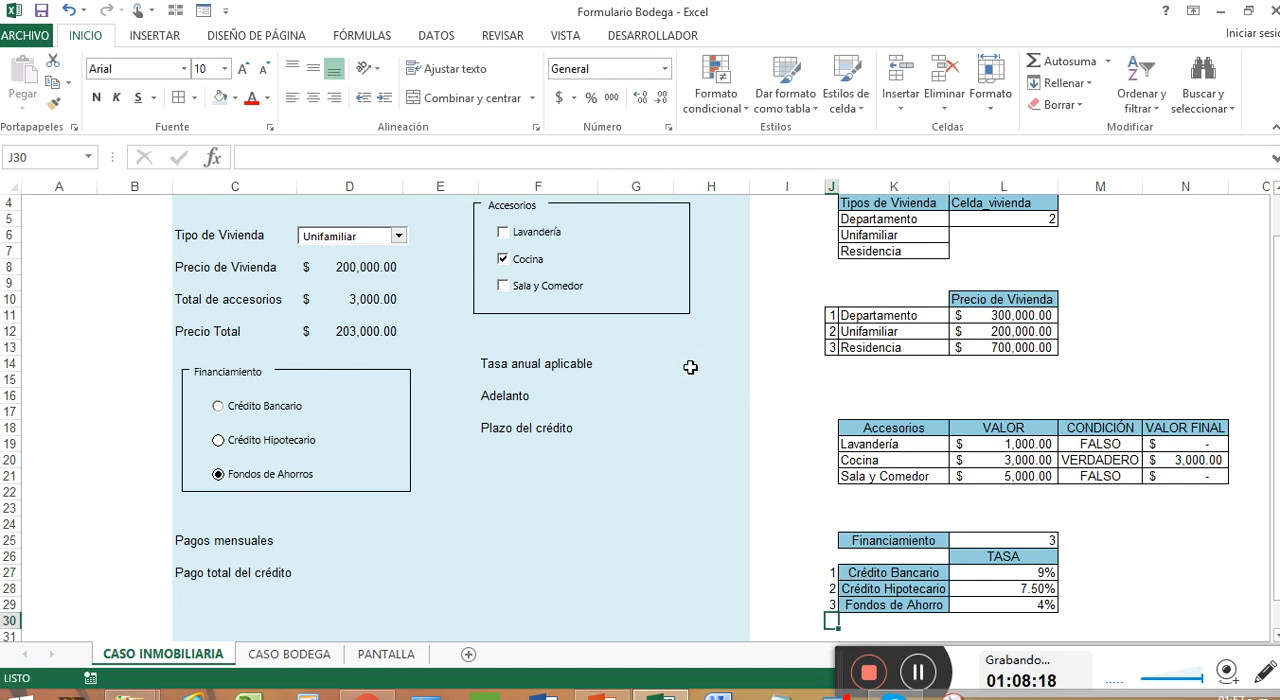
Enter the lookup formula +BUSCARV(L25,J27:L29,3) in G14, beside Tasa anual aplicable
left_click(636, 366)
type("+")
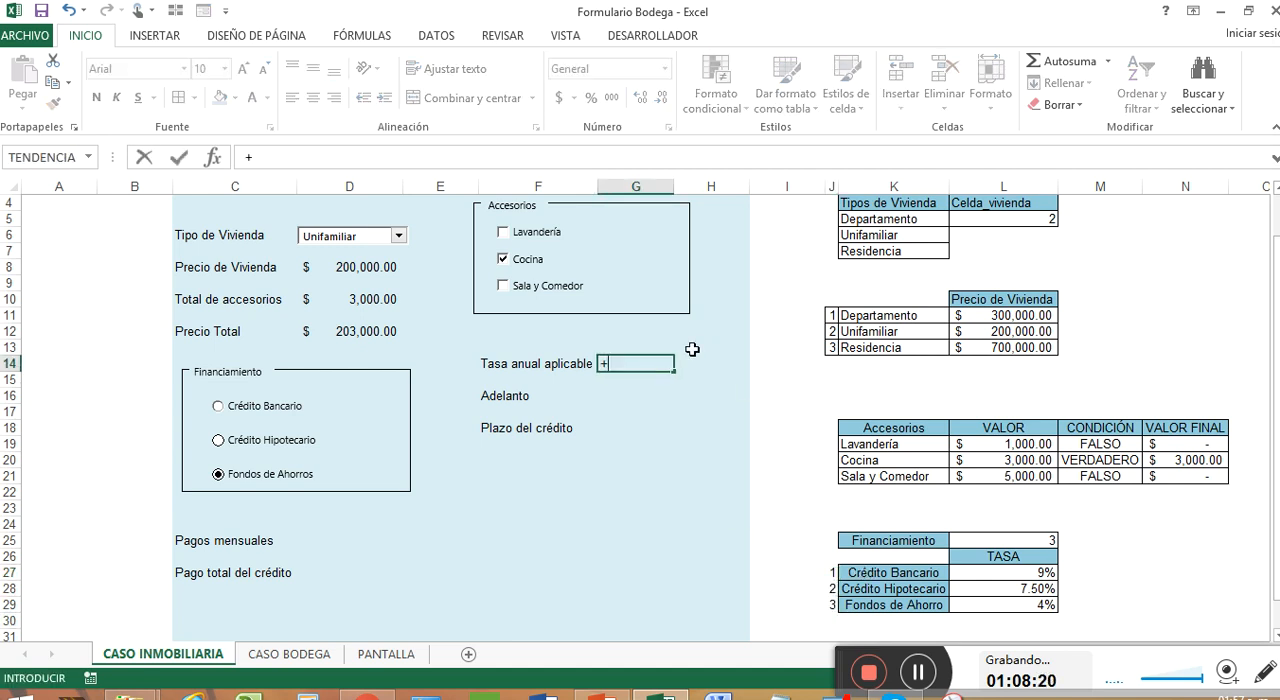
type("BUS")
key("Down")
key("Down")
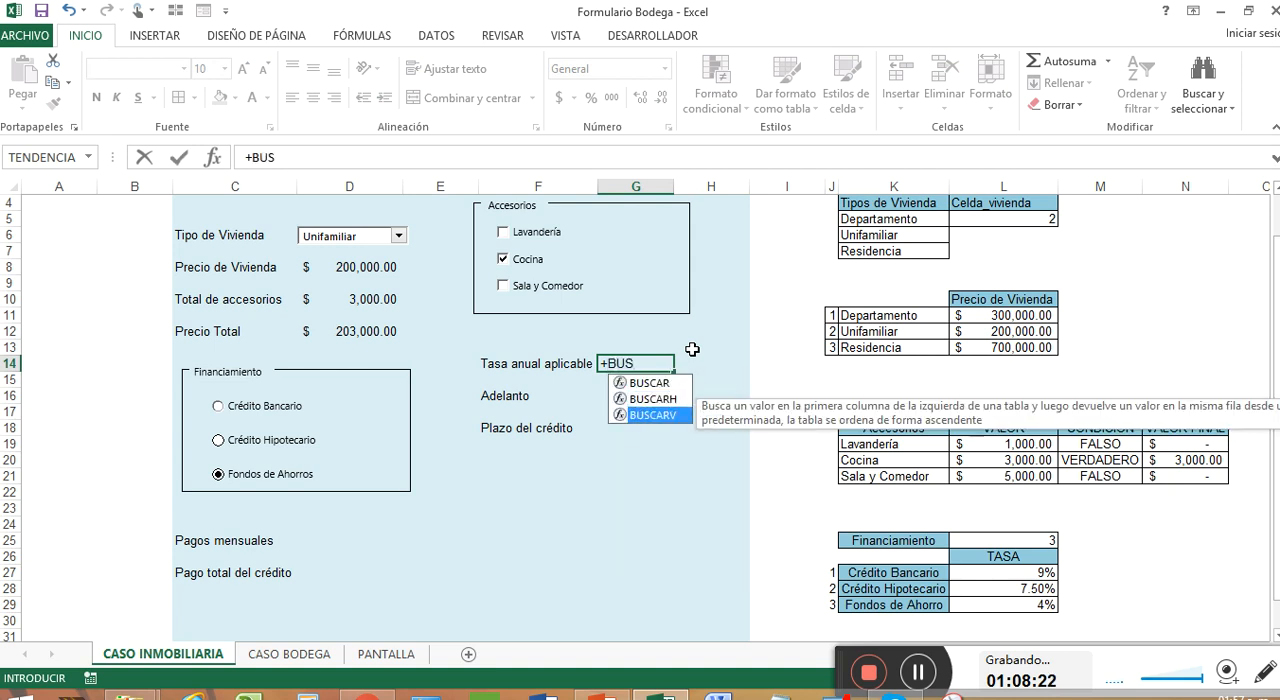
key("Tab")
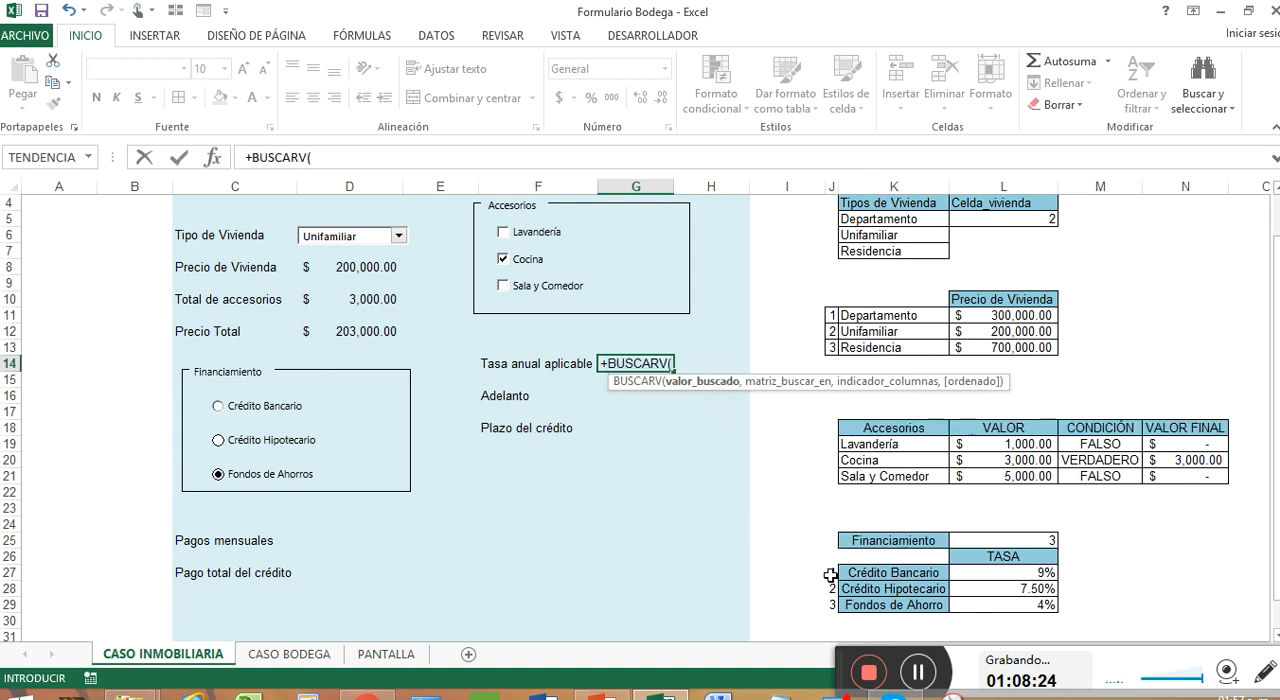
left_click(1004, 538)
type(",")
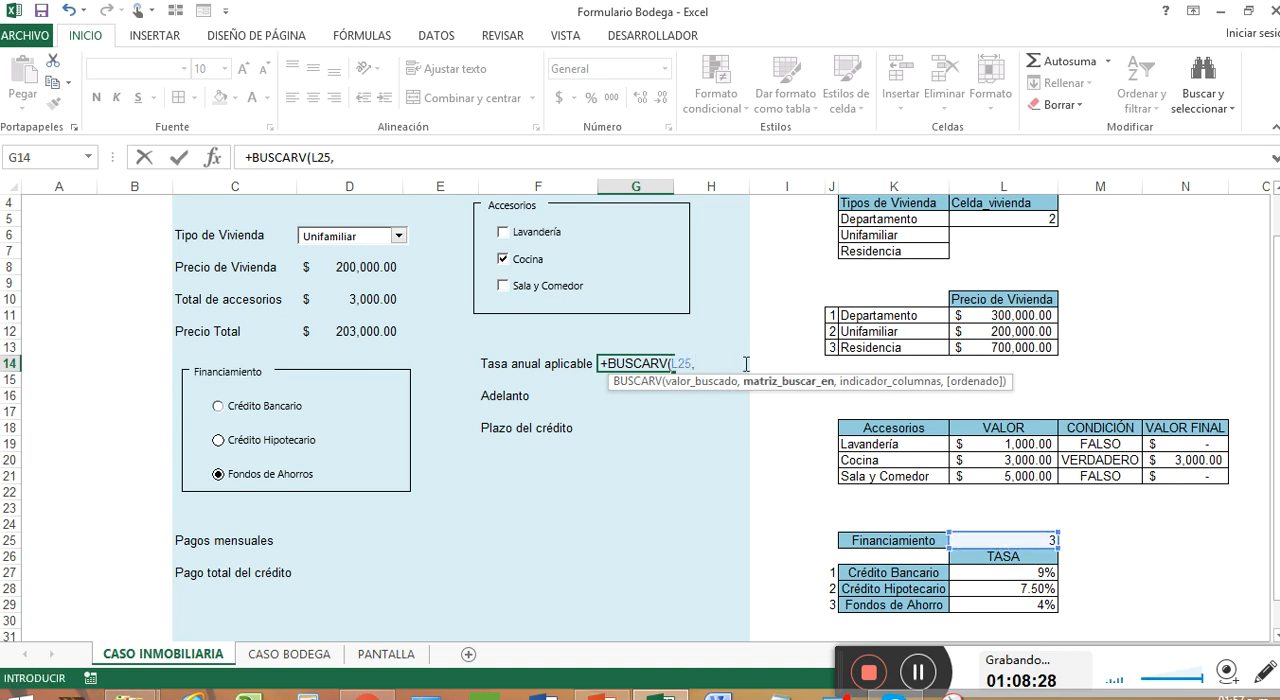
left_click_drag(832, 574, 1014, 611)
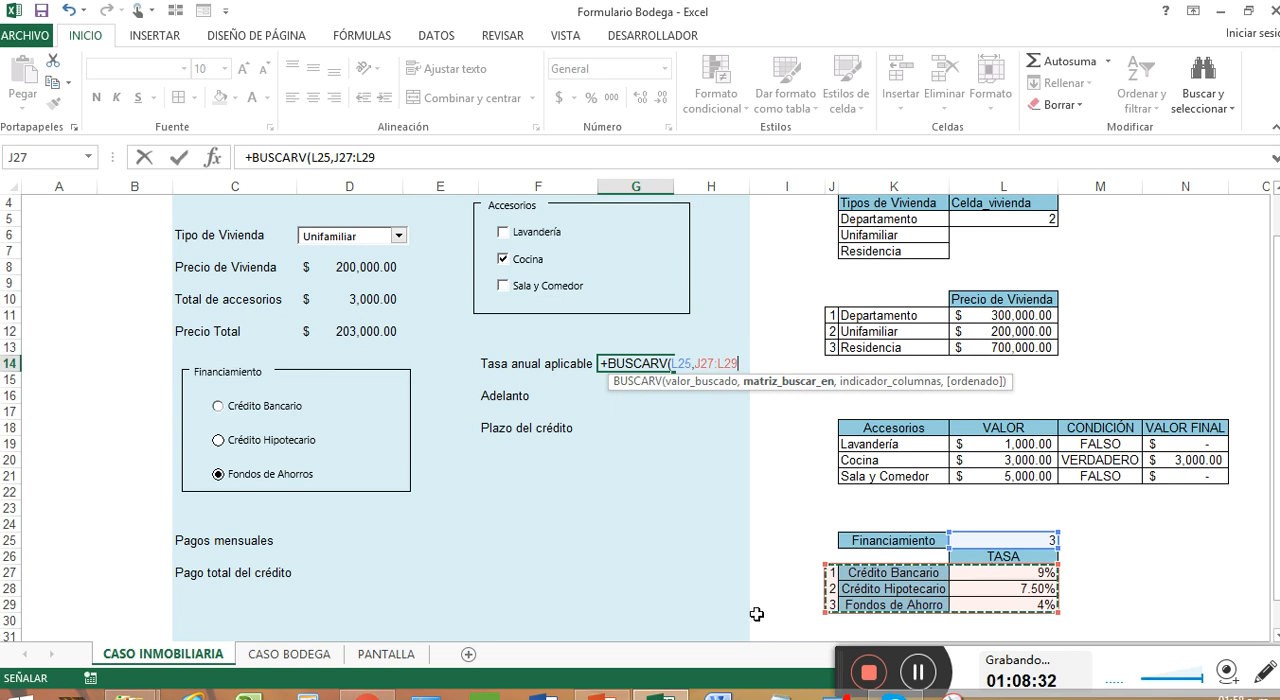
type(",")
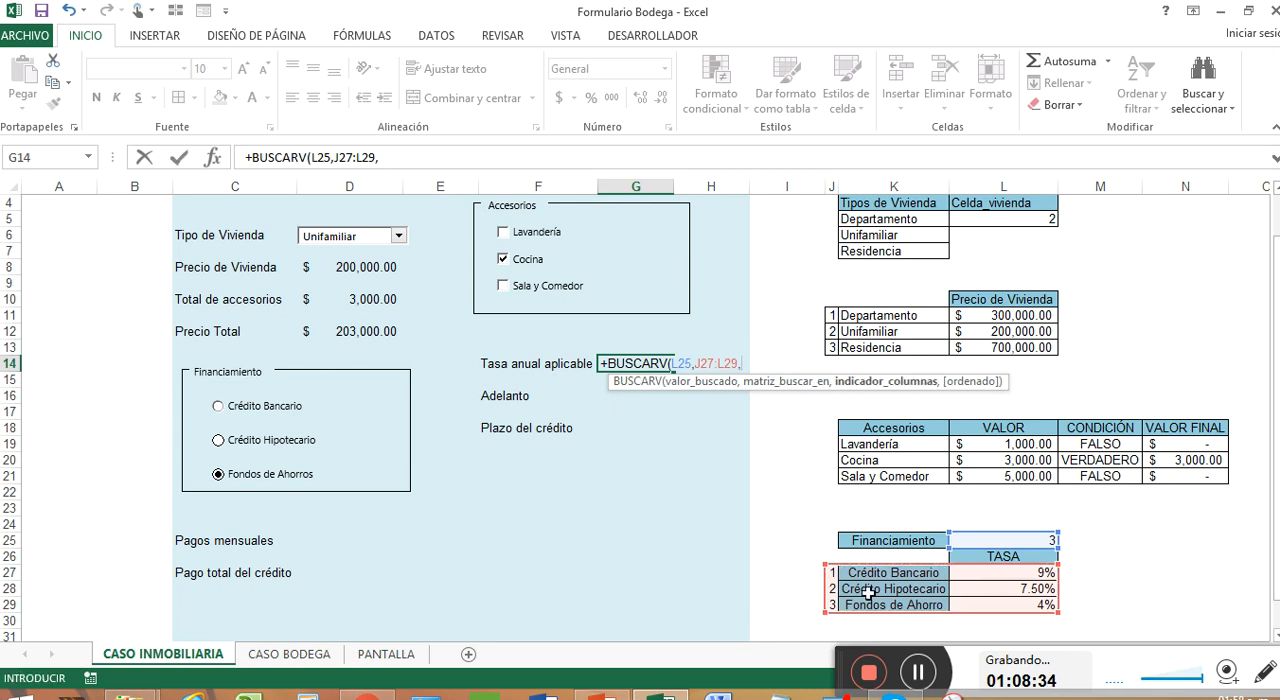
type("3")
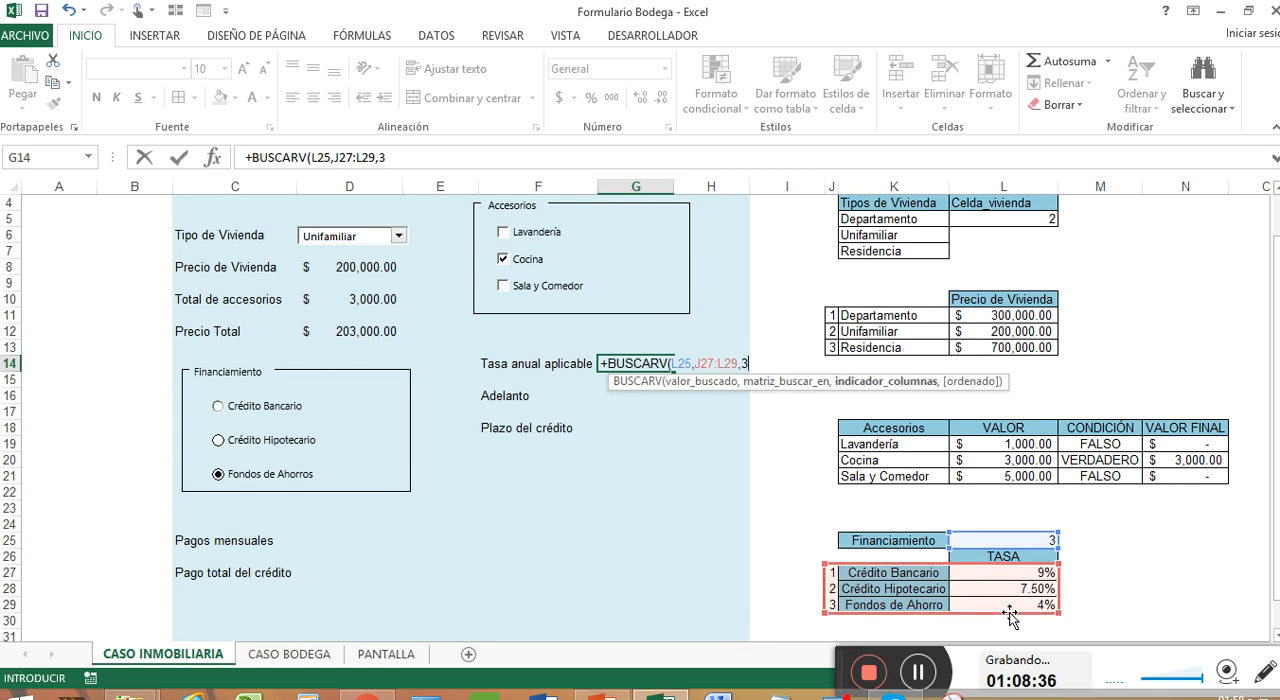
type(")")
key("Return")
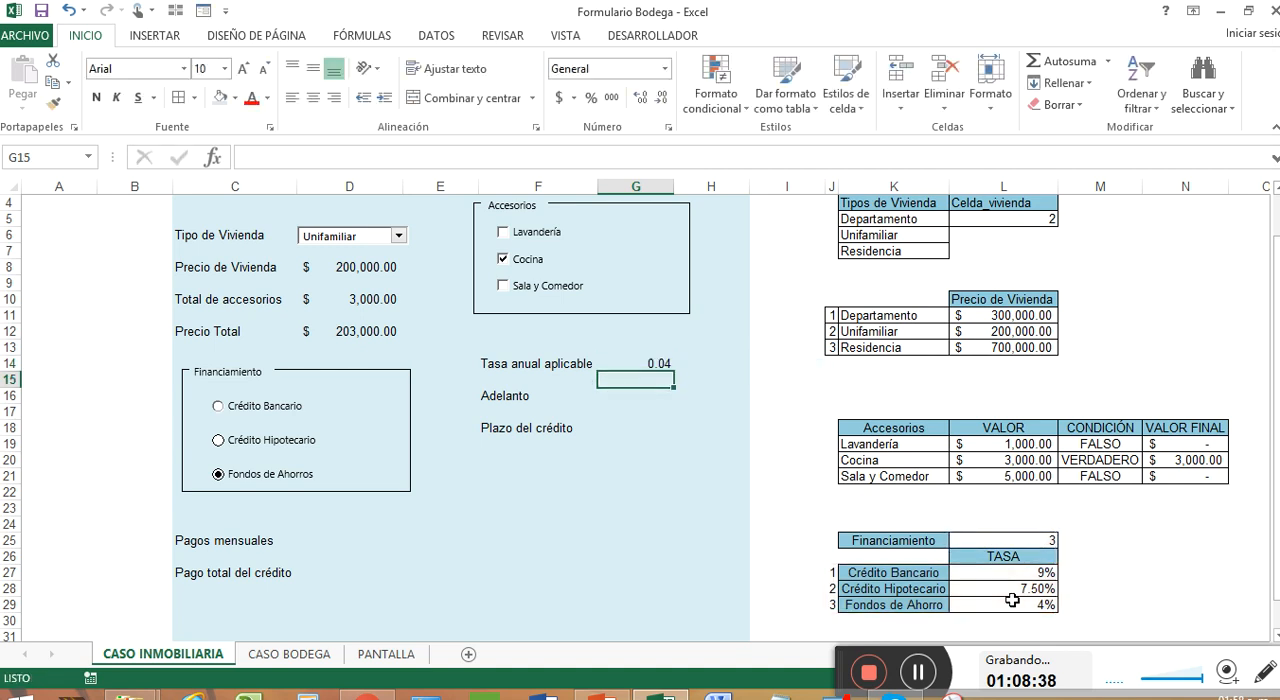
Format the Tasa anual aplicable result in G14 as a percentage with two decimals
left_click(663, 366)
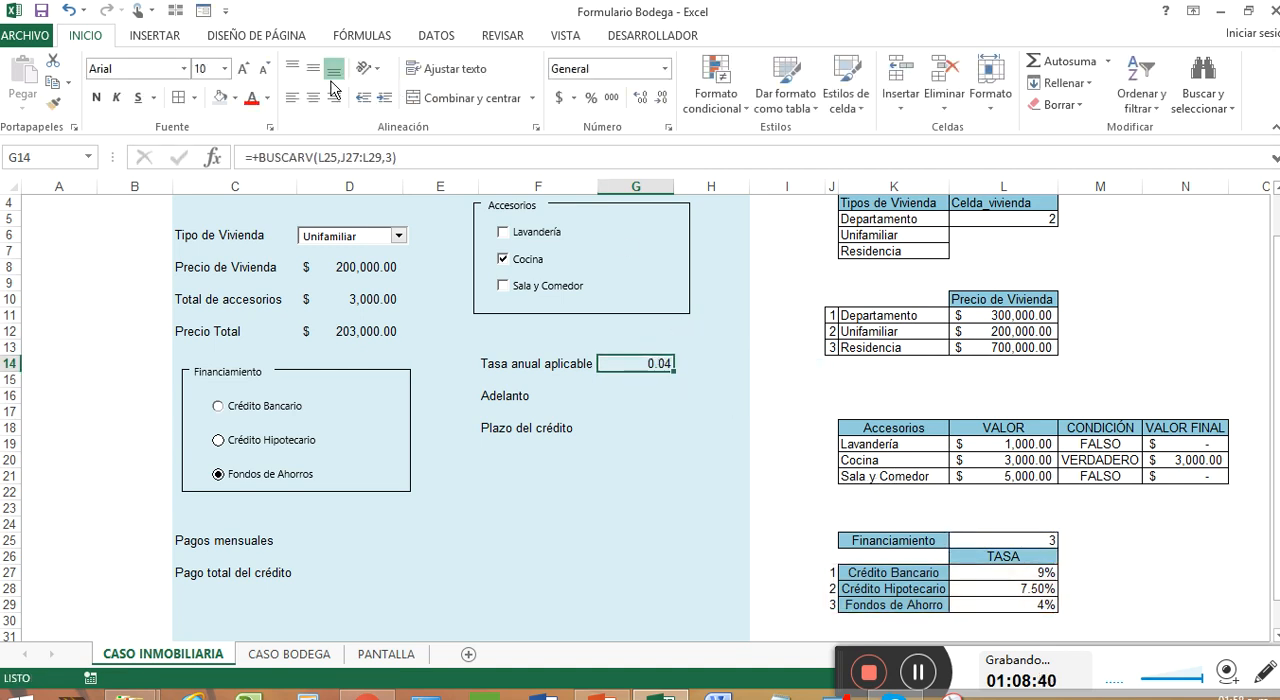
left_click(591, 97)
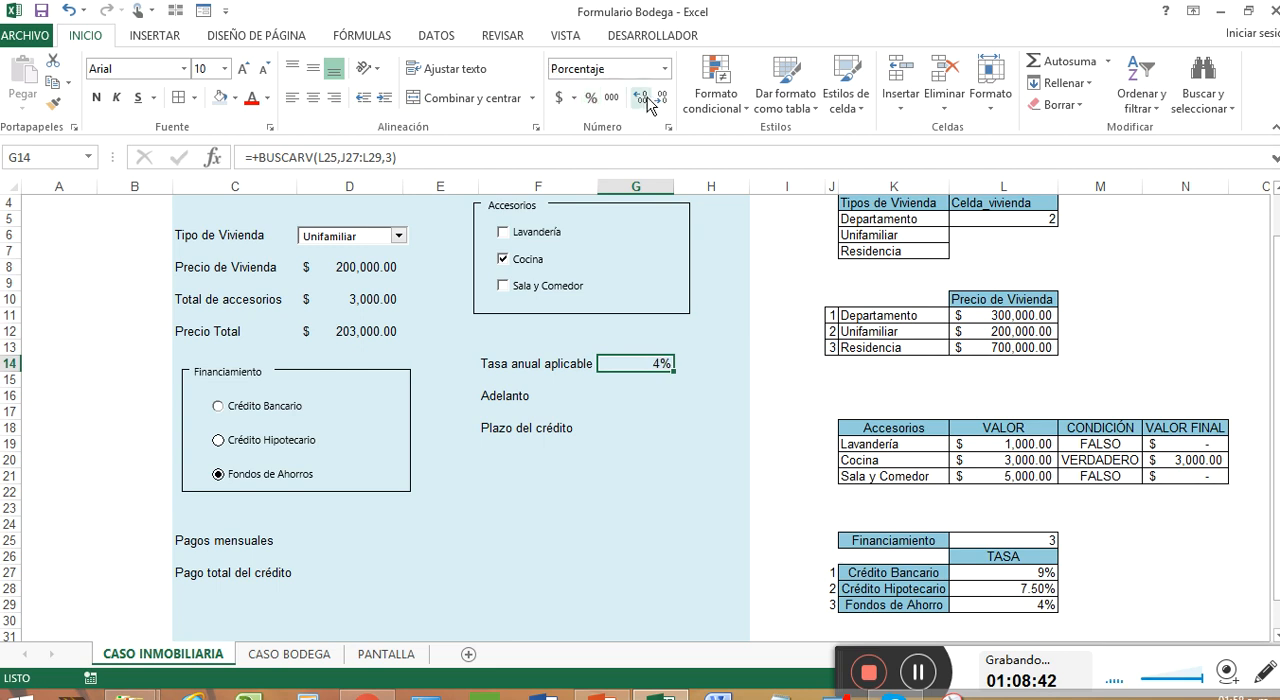
left_click(641, 98)
left_click(644, 100)
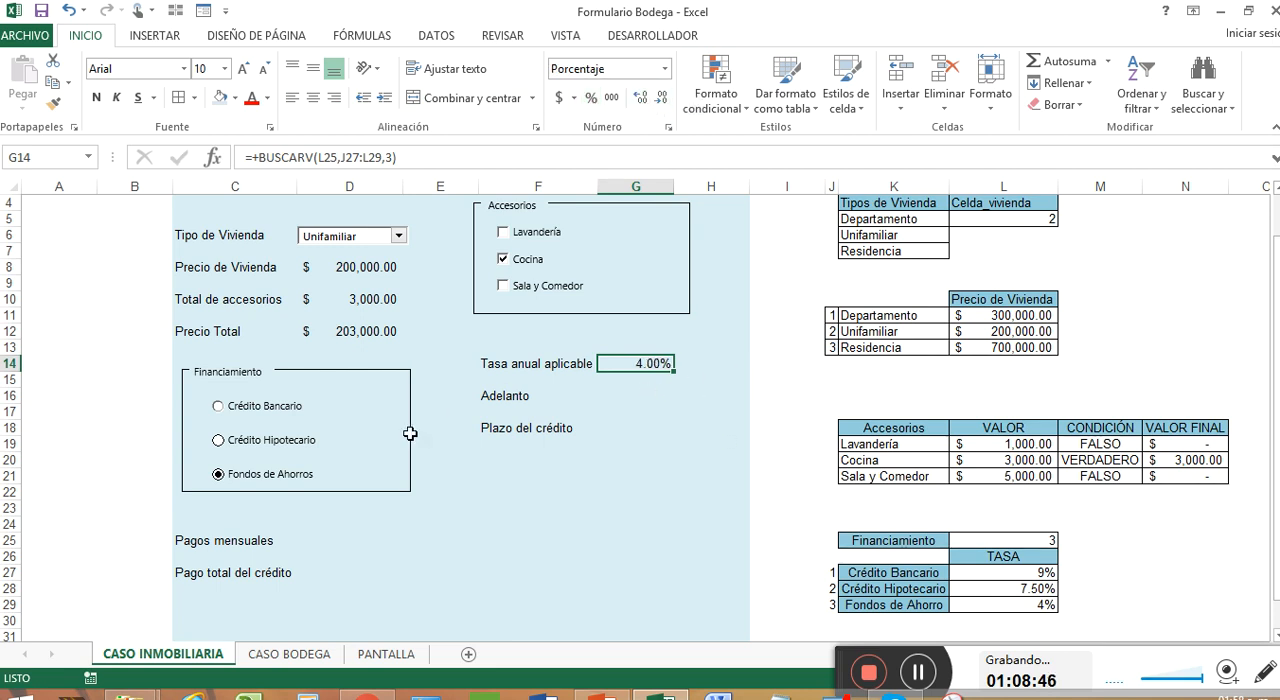
Switch the financing option to Crédito Hipotecario and back to Crédito Bancario to test the applicable rate lookup
left_click(265, 444)
left_click(262, 410)
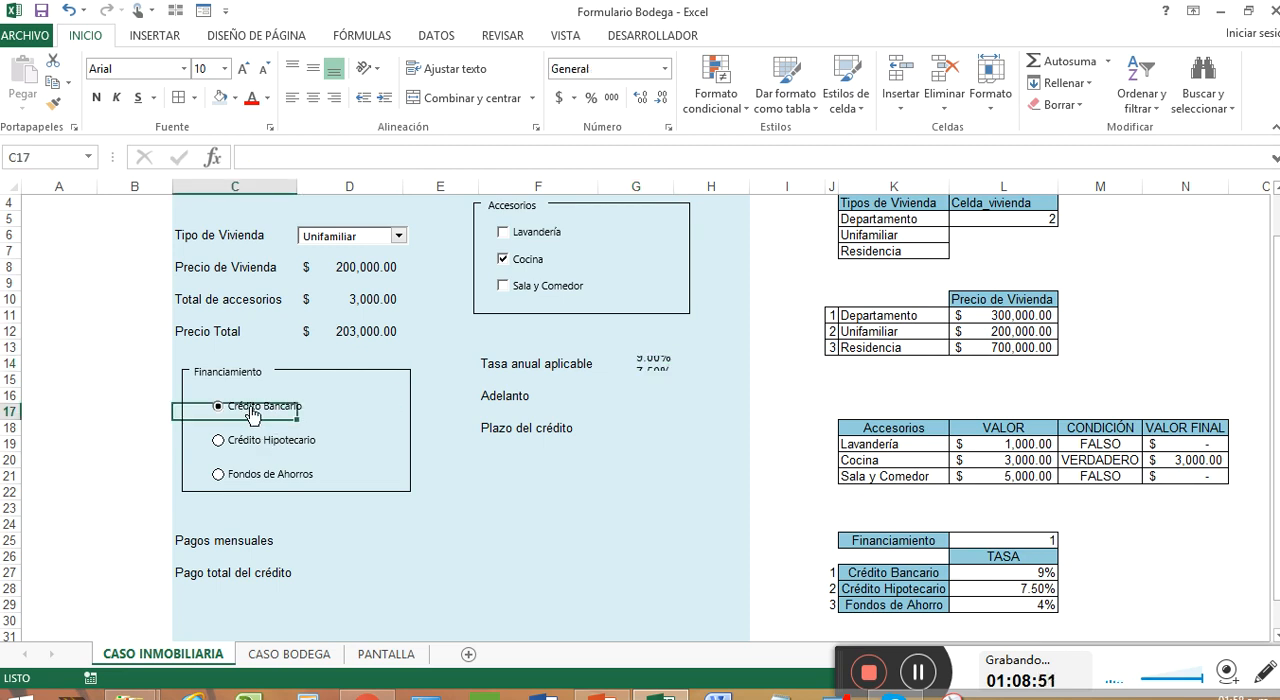
left_click(357, 394)
left_click(463, 478)
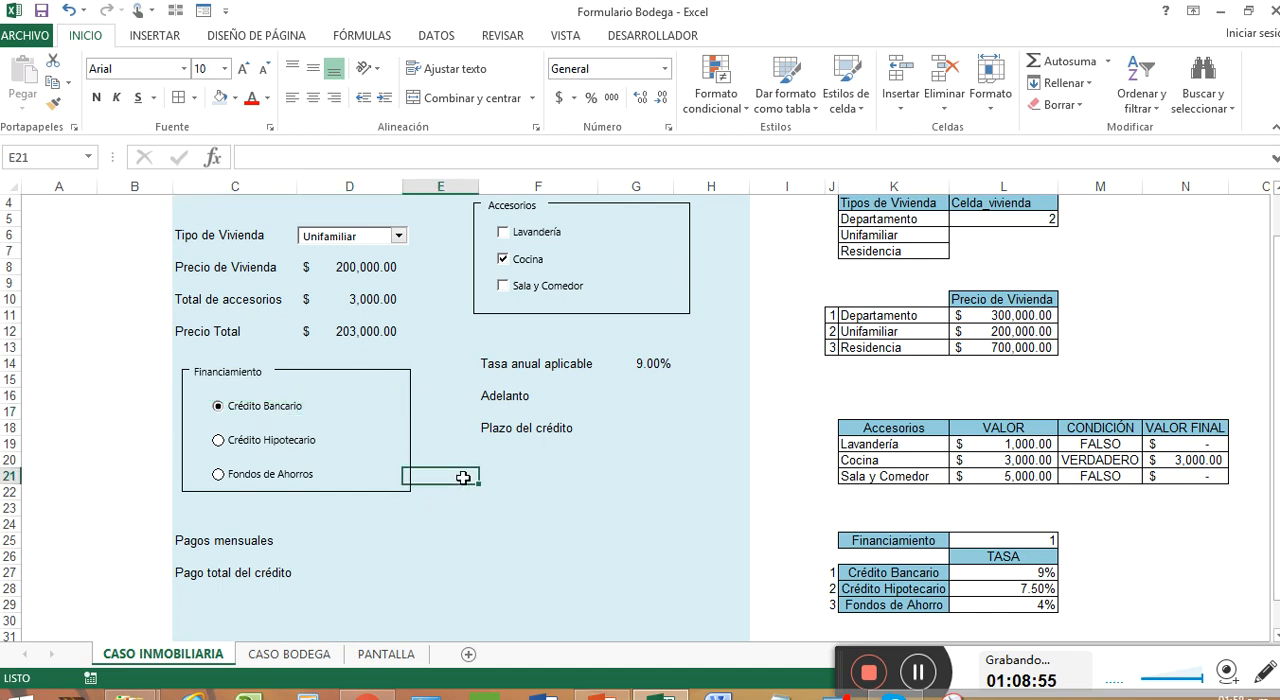
left_click(581, 487)
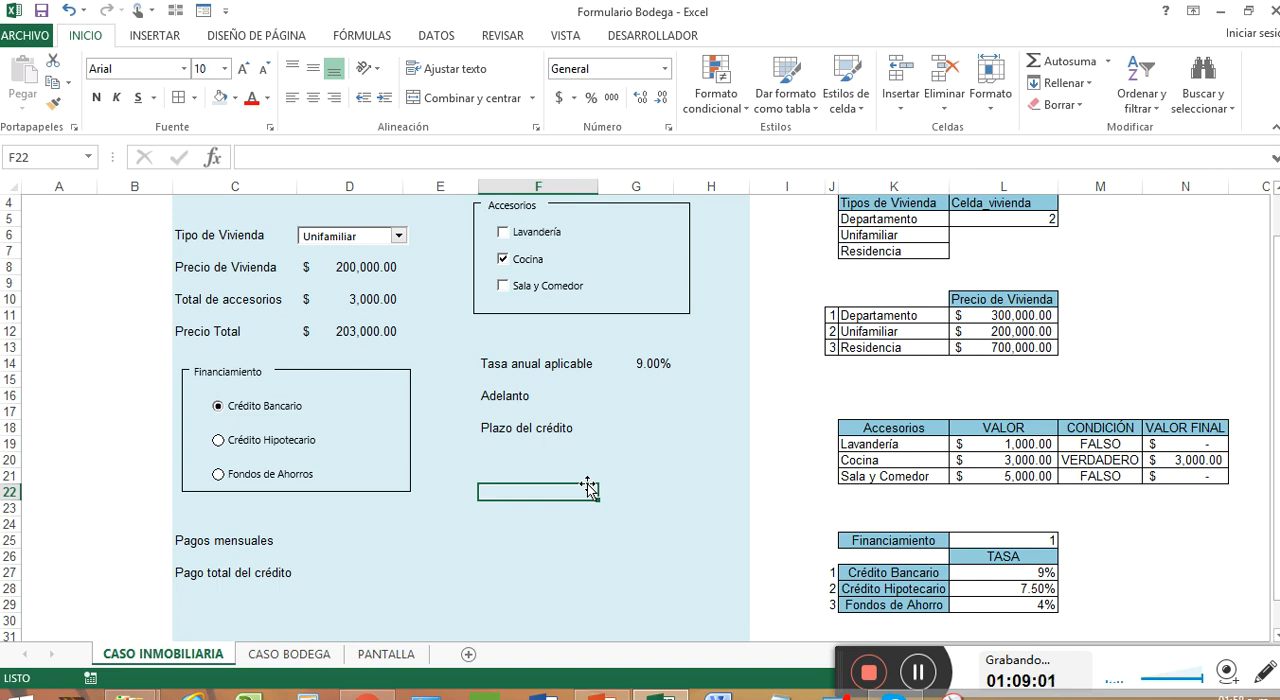
left_click(919, 680)
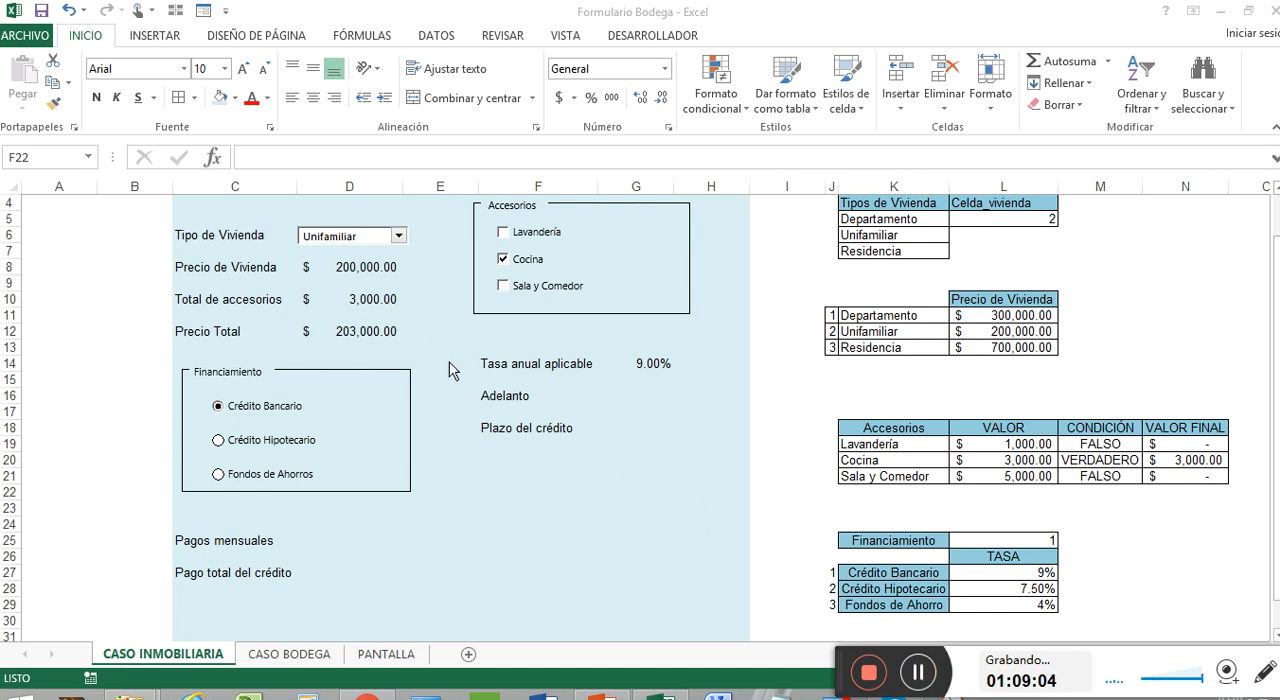
Insert a small form-control spin button in column H, beside the Adelanto cell G16
left_click(658, 398)
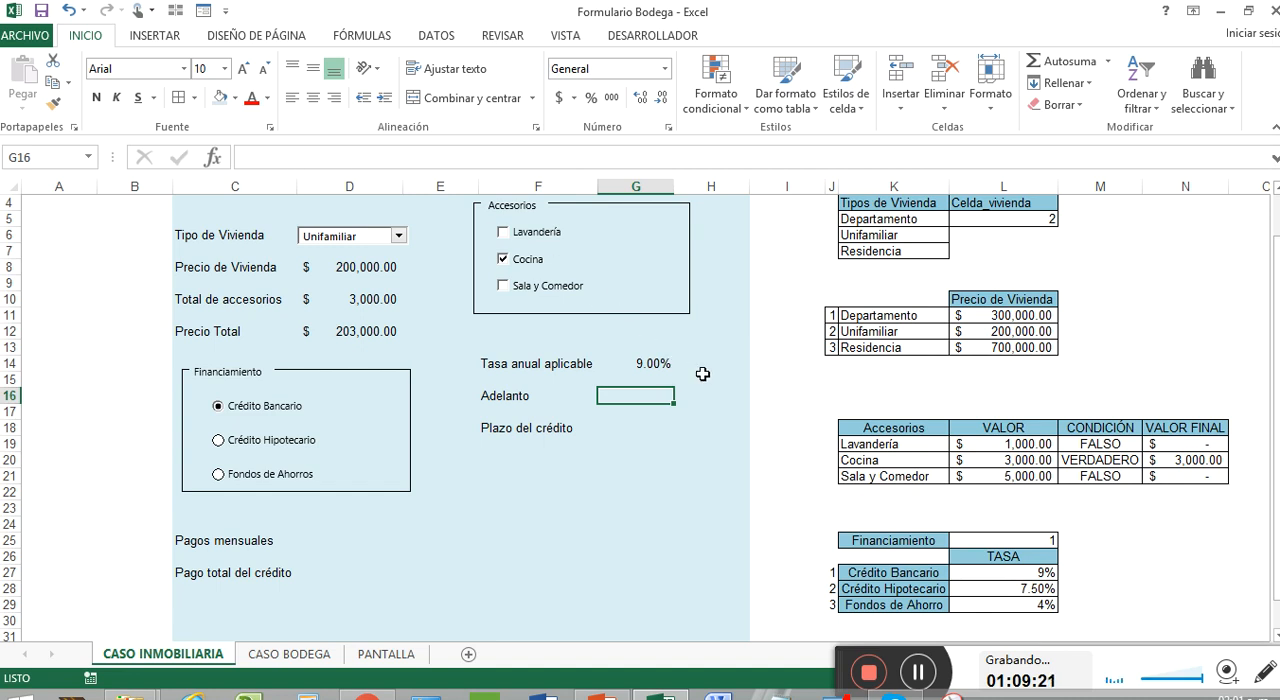
left_click(155, 37)
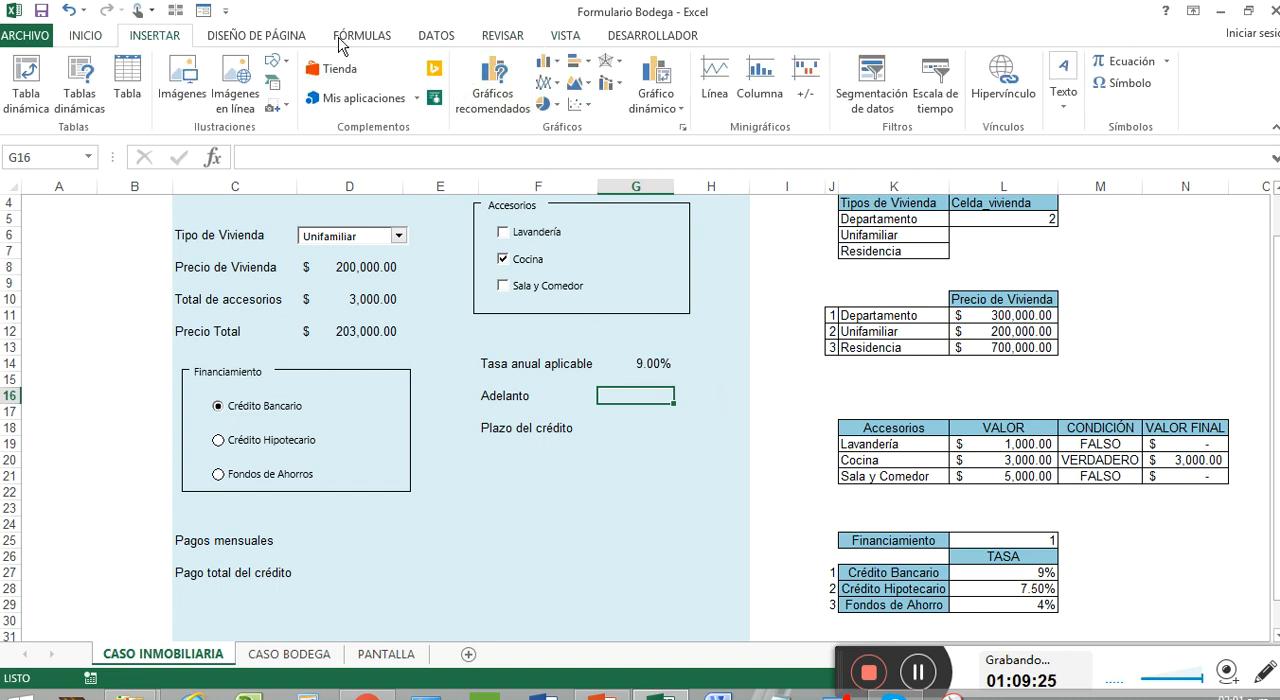
left_click(644, 36)
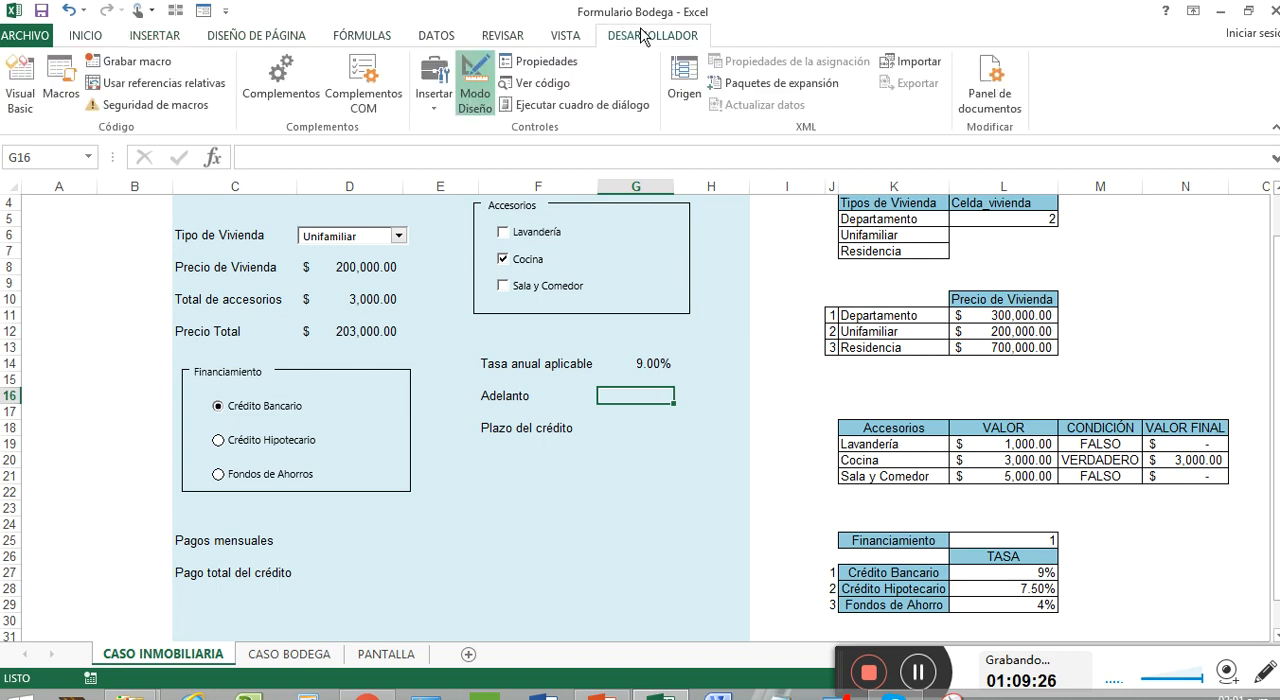
left_click(446, 117)
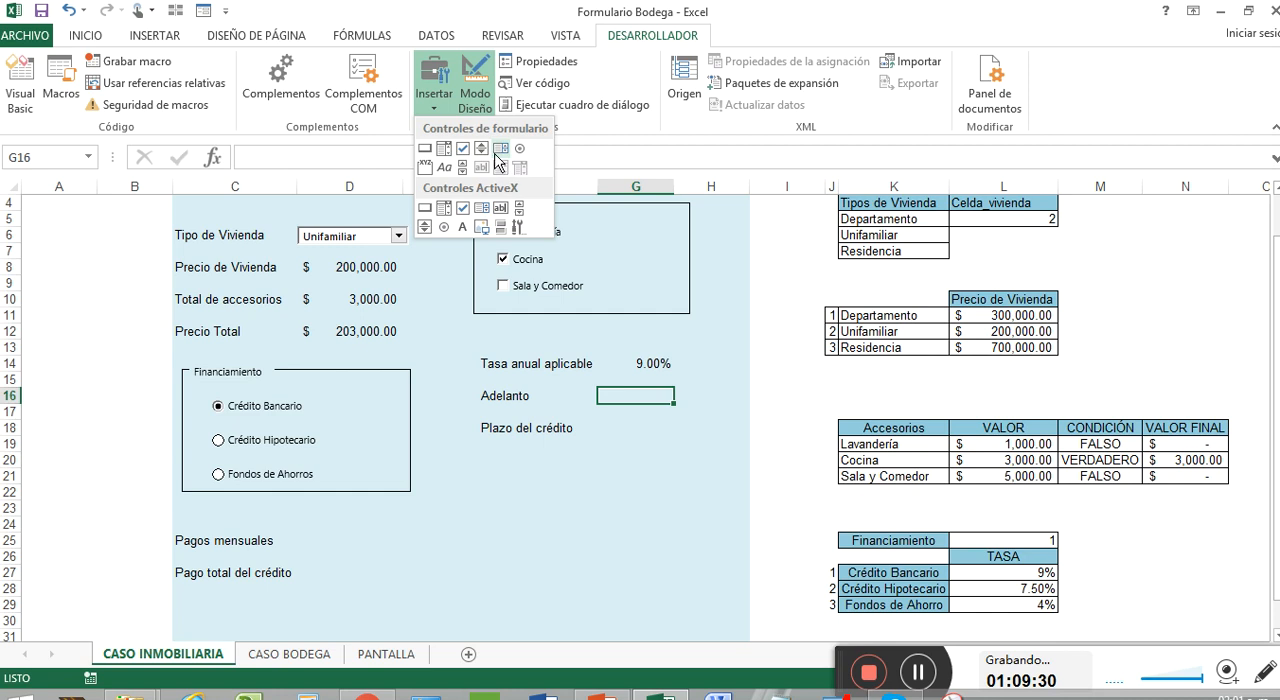
left_click(481, 149)
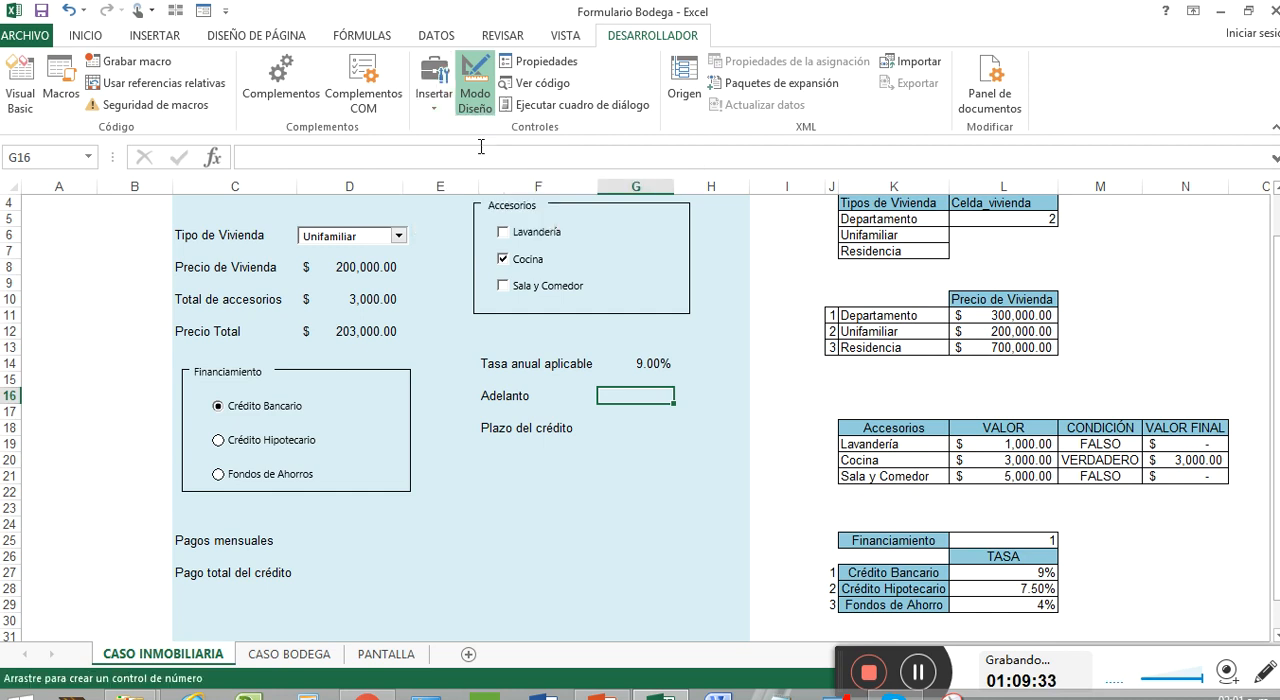
left_click(435, 104)
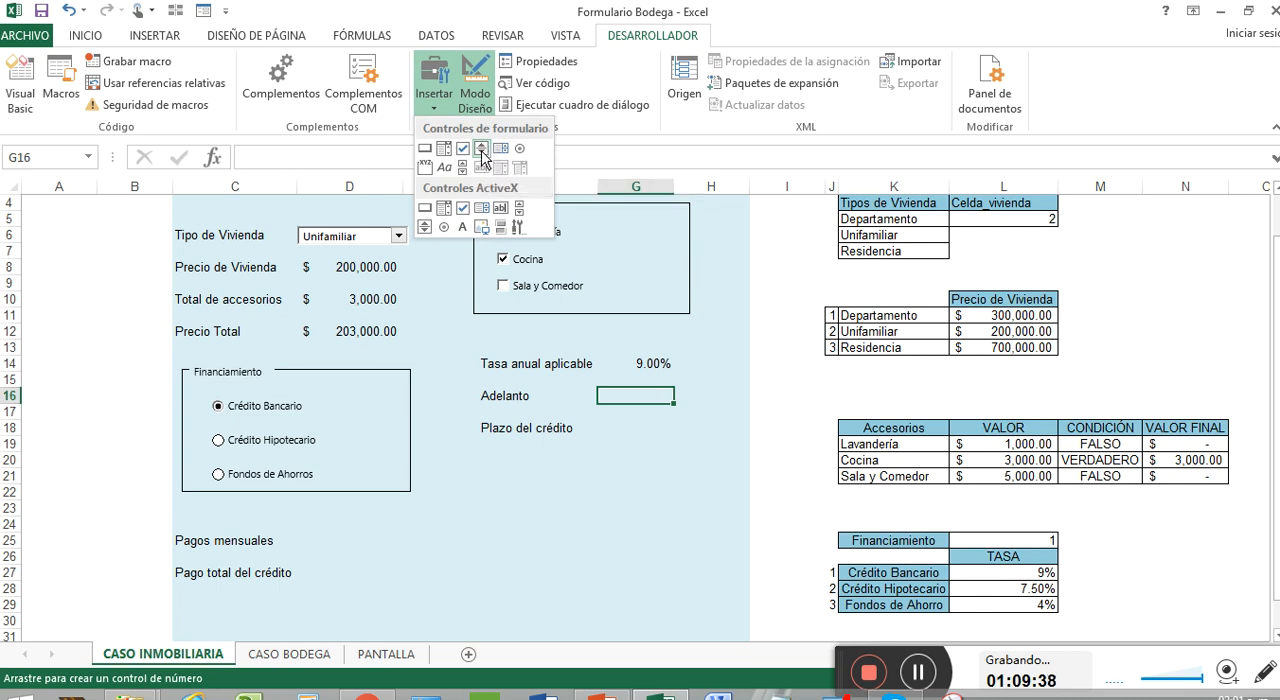
left_click(481, 150)
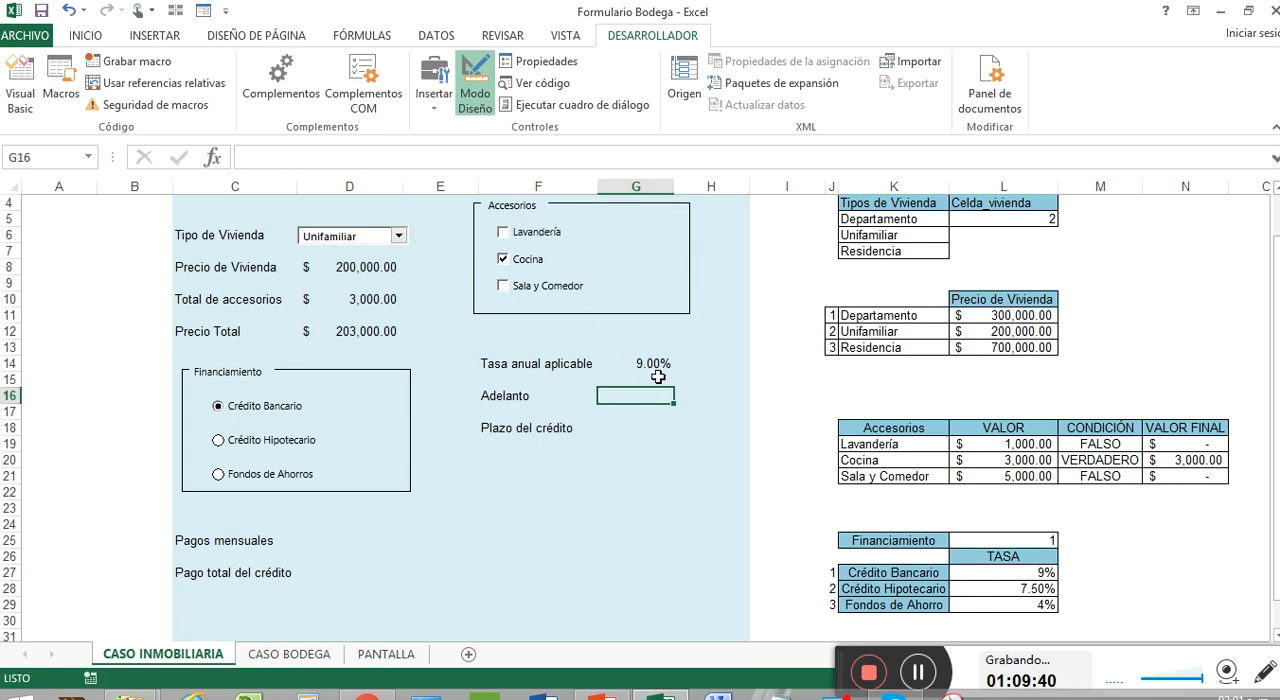
left_click(434, 90)
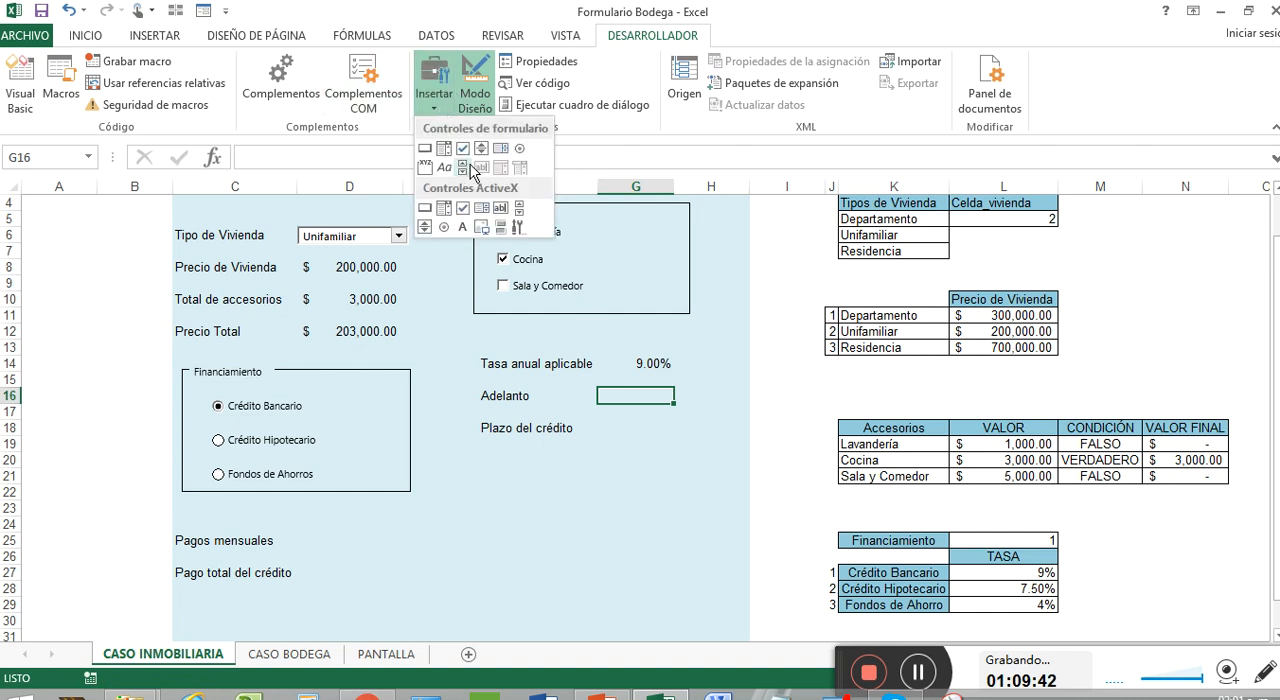
left_click(478, 151)
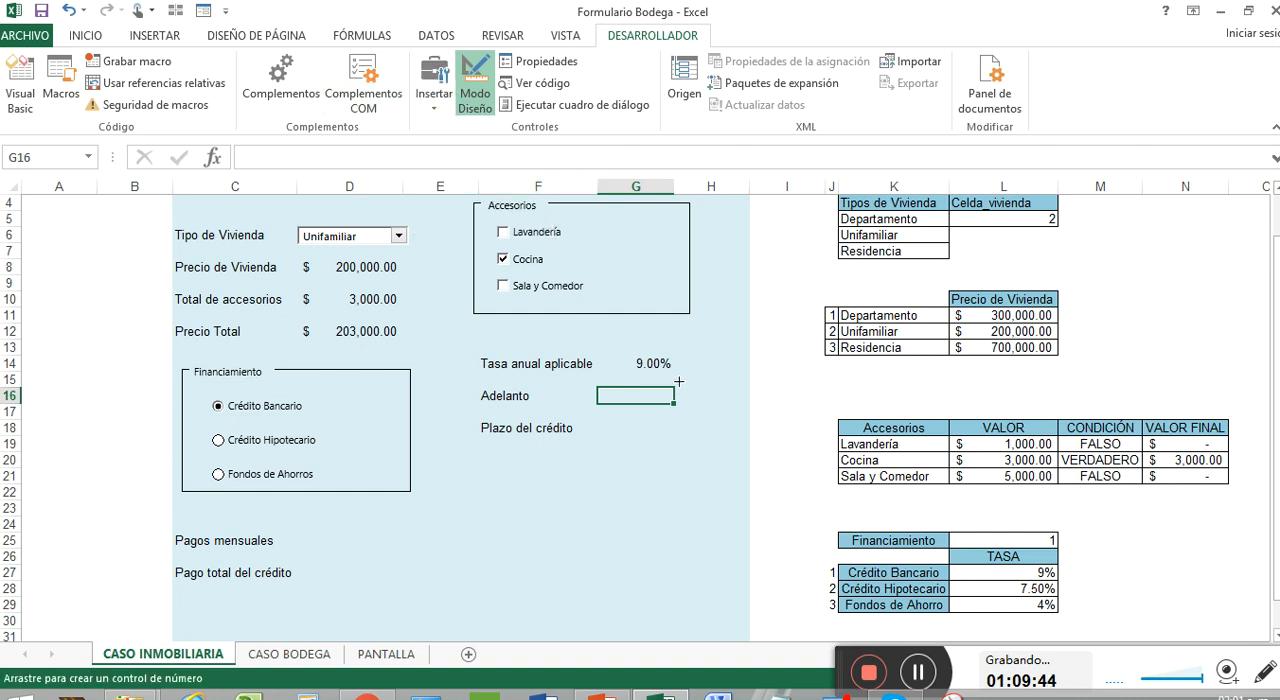
left_click_drag(678, 381, 706, 409)
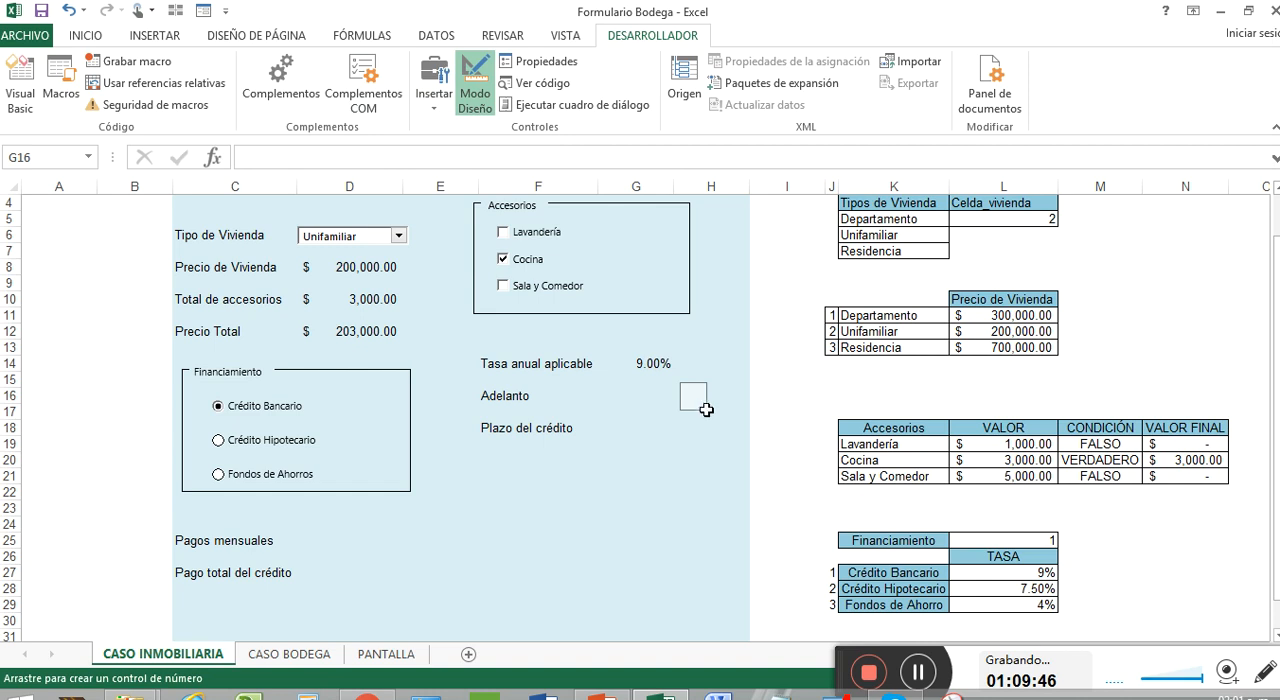
Set the Adelanto spin button's current value to 1, minimum to 1 and maximum to 8 in its control format
right_click(700, 397)
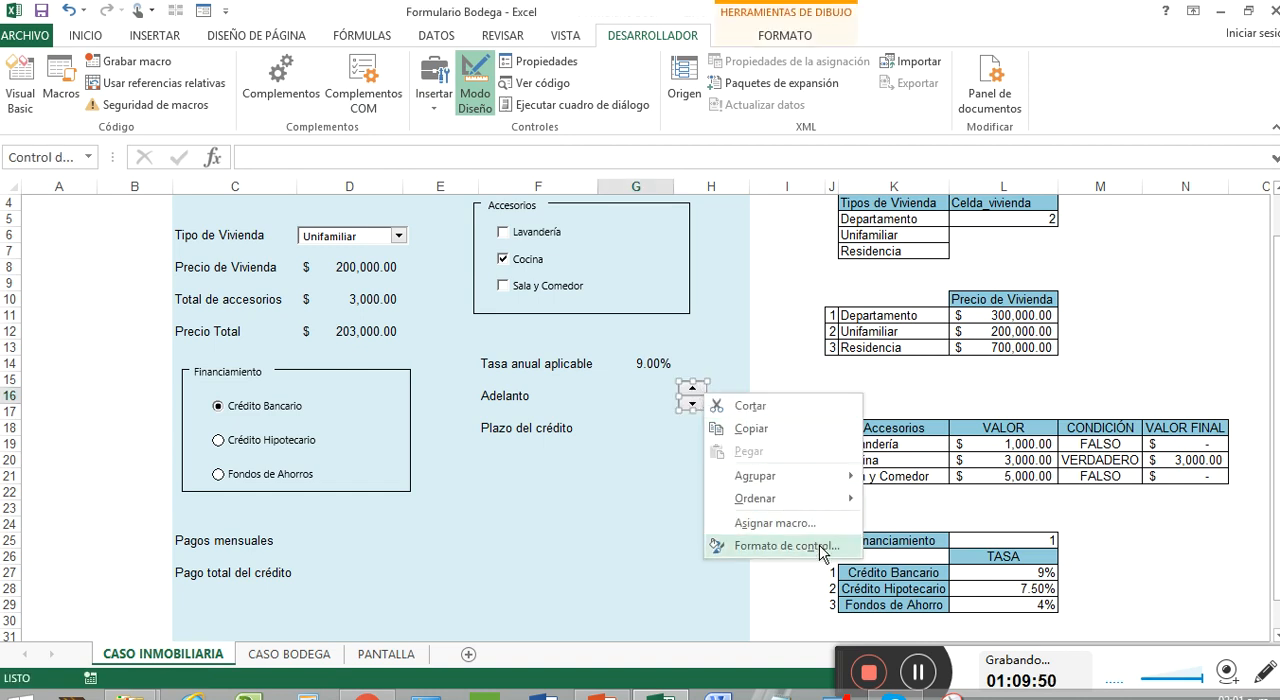
left_click(786, 546)
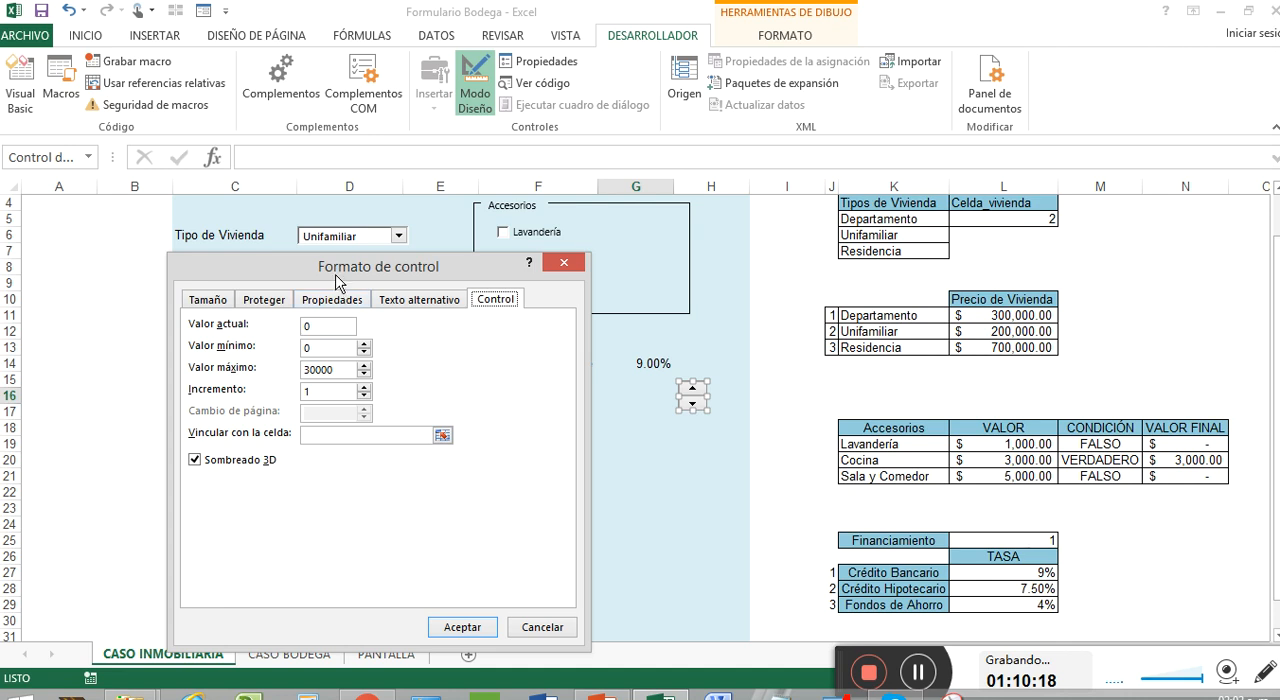
left_click_drag(338, 274, 320, 242)
left_click(314, 293)
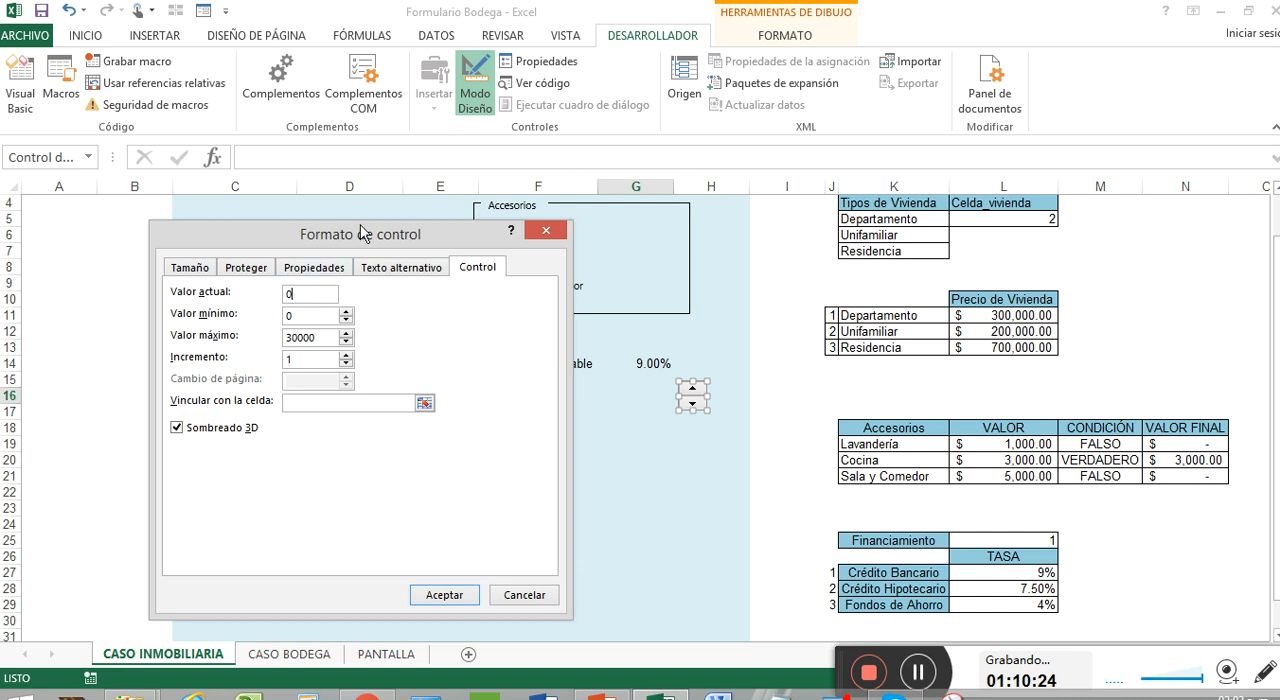
double_click(289, 294)
type("1")
left_click_drag(308, 317, 272, 316)
type("1")
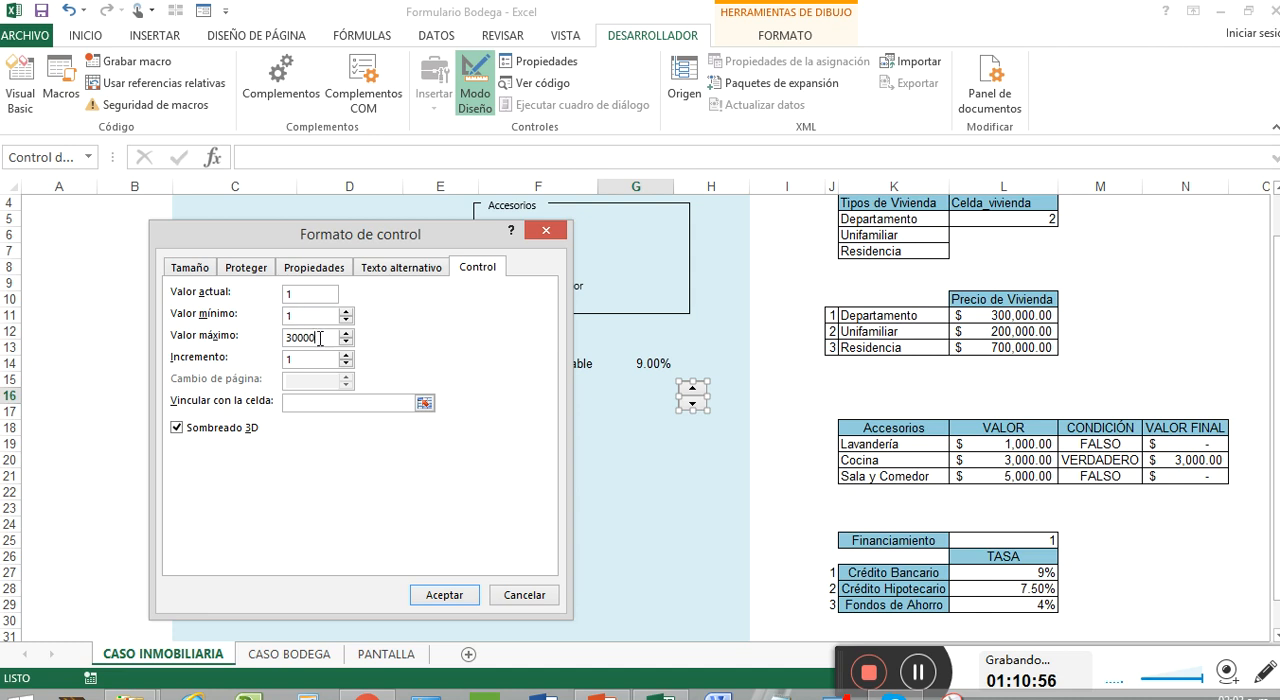
left_click_drag(320, 340, 280, 340)
type("8")
Link the Adelanto spin button to cell $O$26, accept the control format and deselect the control
left_click(425, 402)
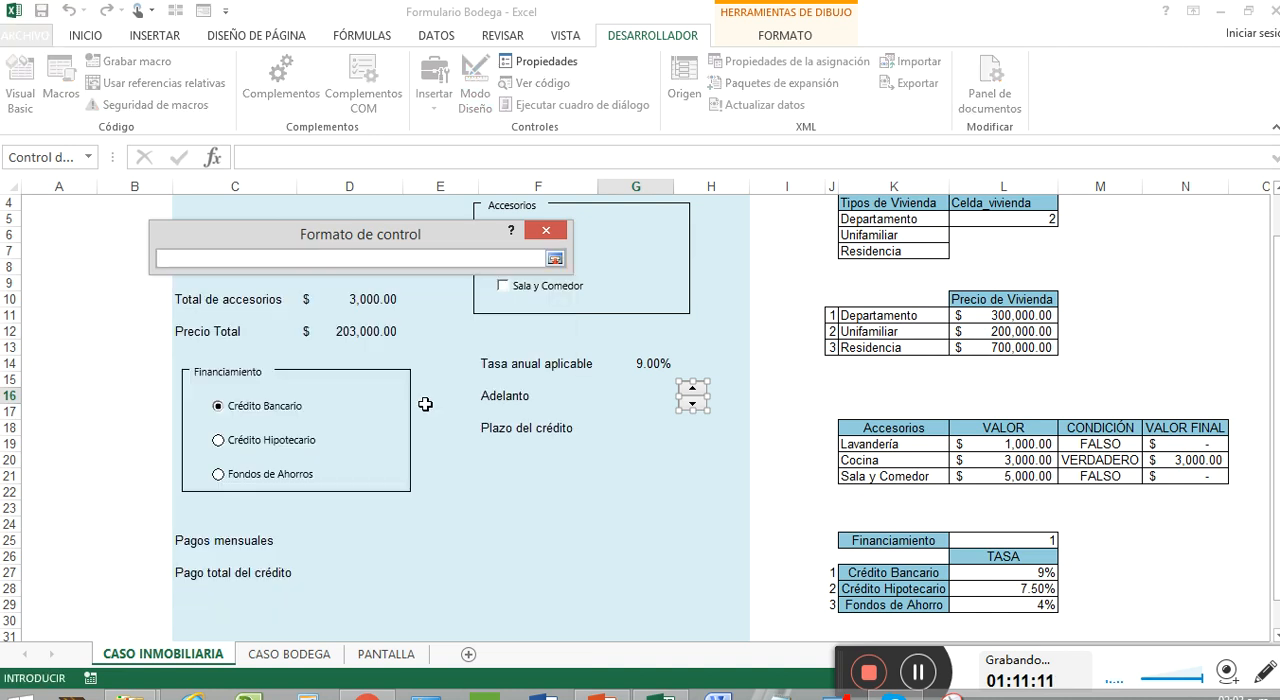
scroll(1170, 475, "down", 2)
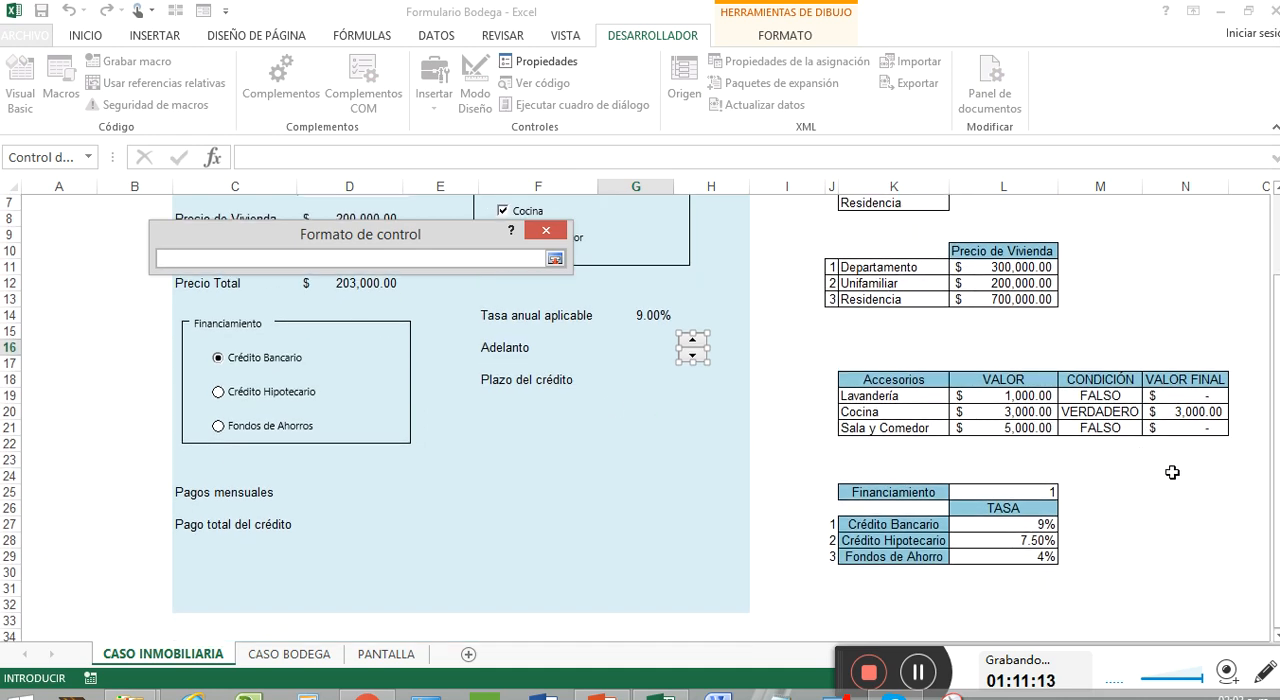
left_click(1248, 458)
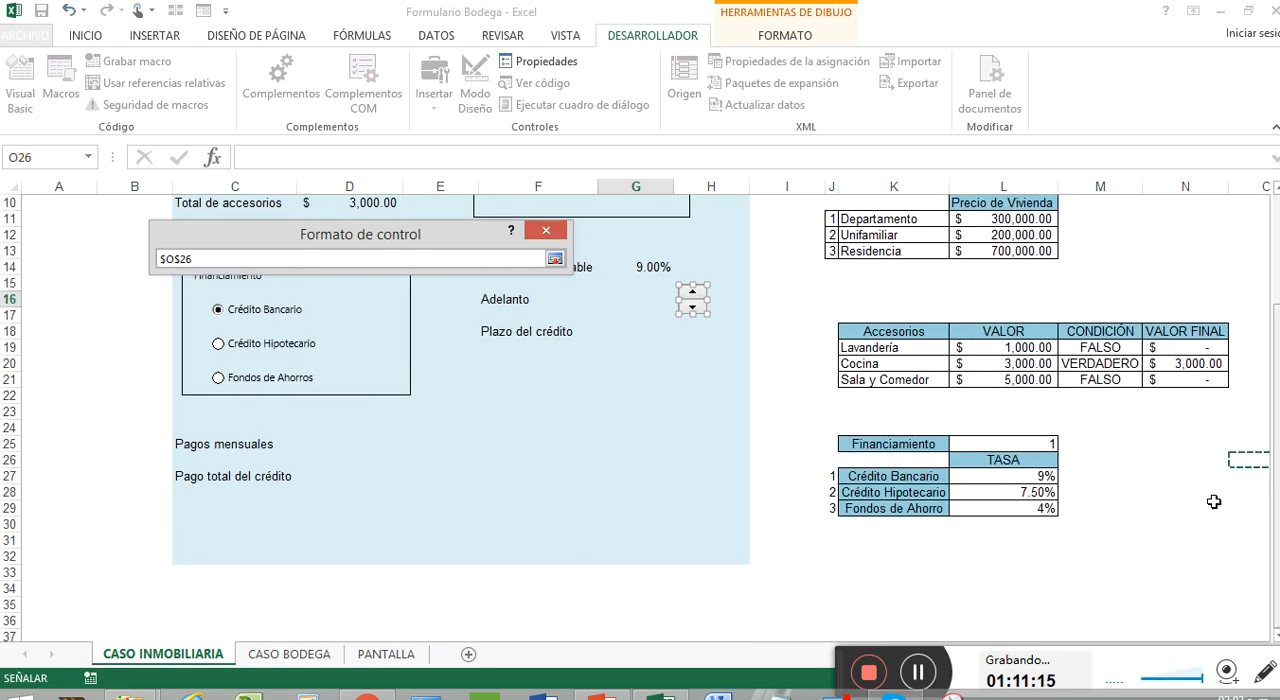
left_click(553, 260)
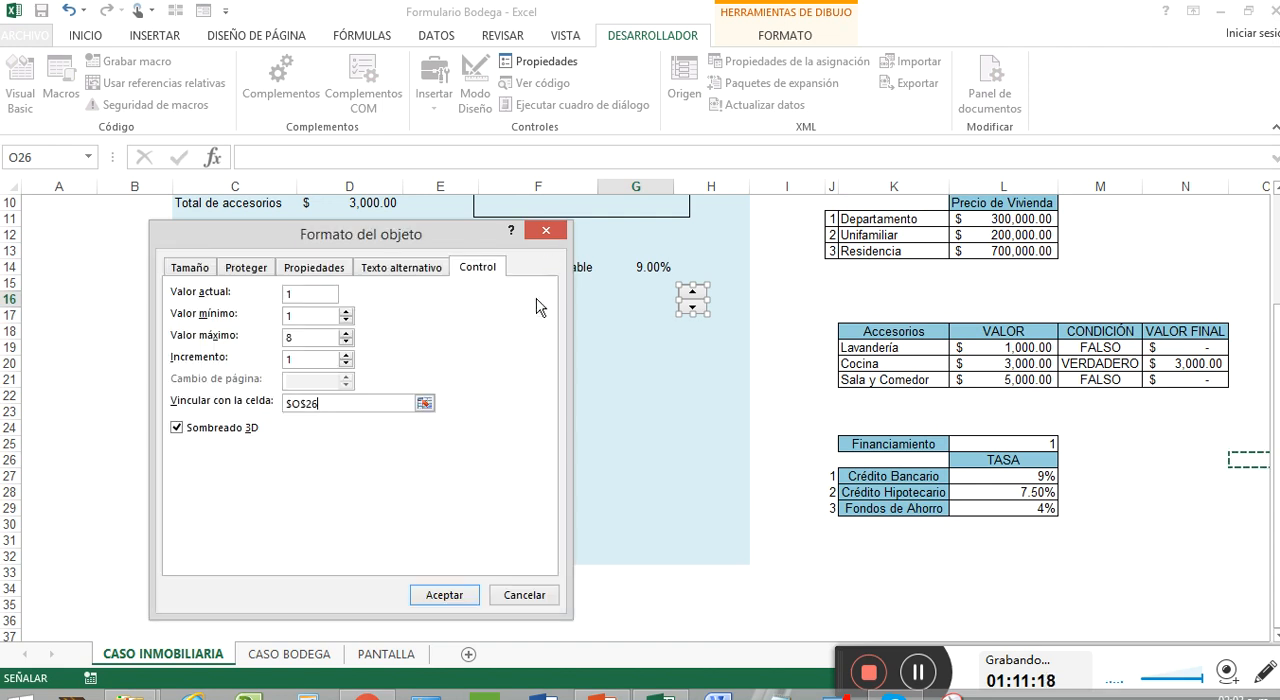
left_click(470, 593)
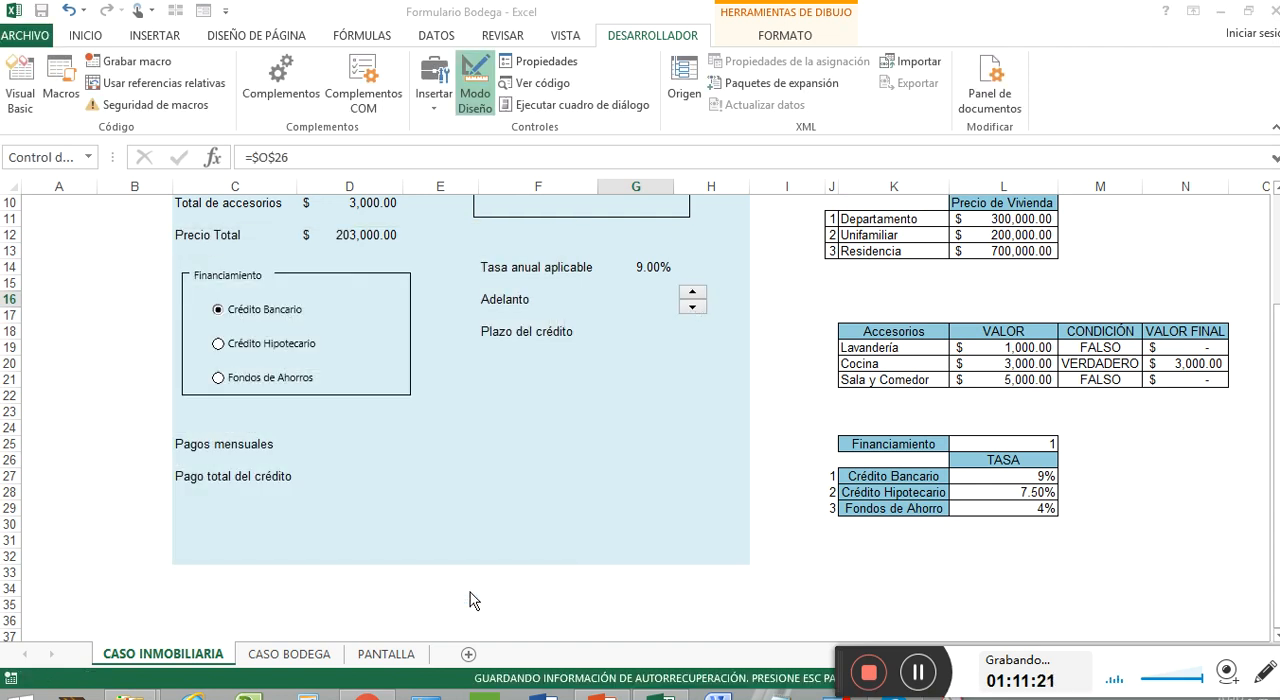
left_click(693, 312)
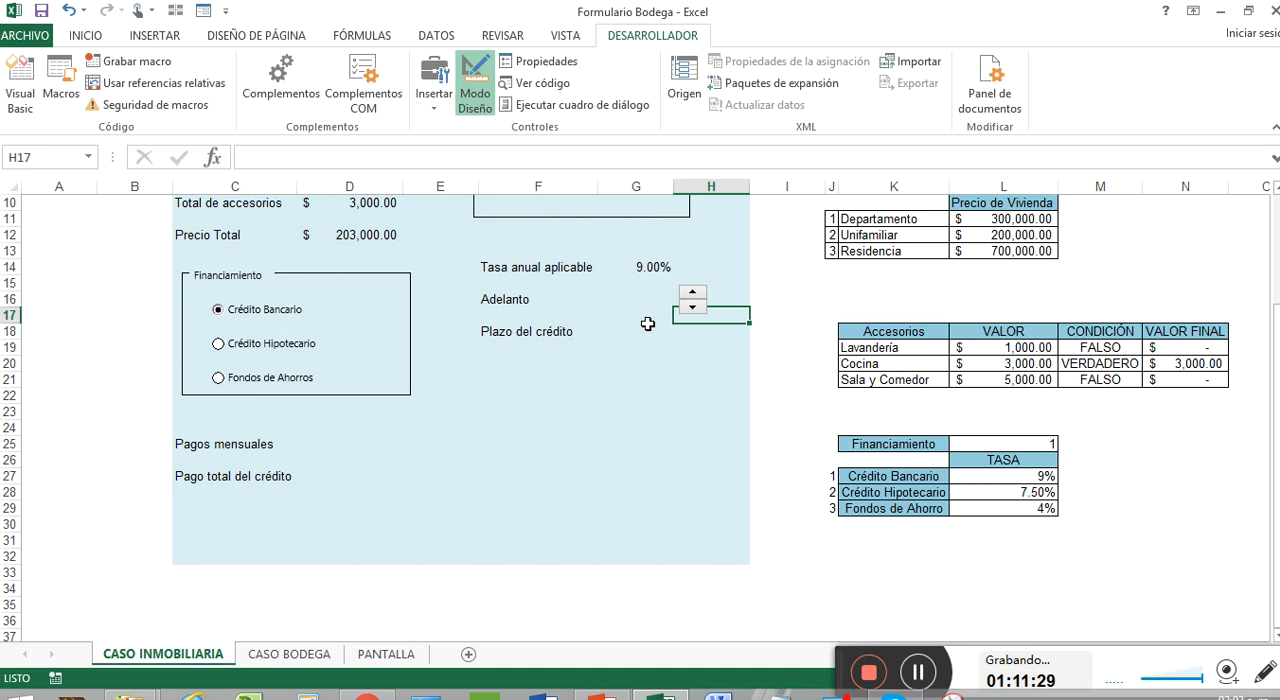
Test the Adelanto spin button by stepping it up and down against its linked cell O26, ending at 8
left_click_drag(952, 674, 194, 648)
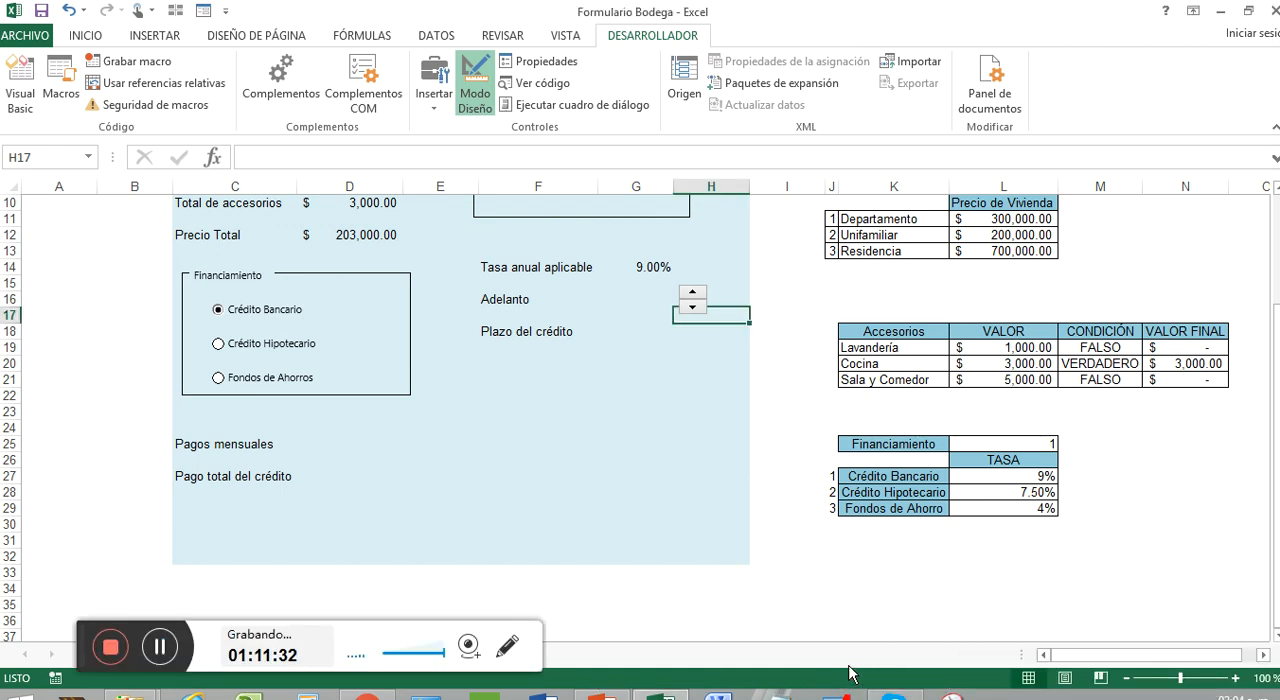
left_click(977, 574)
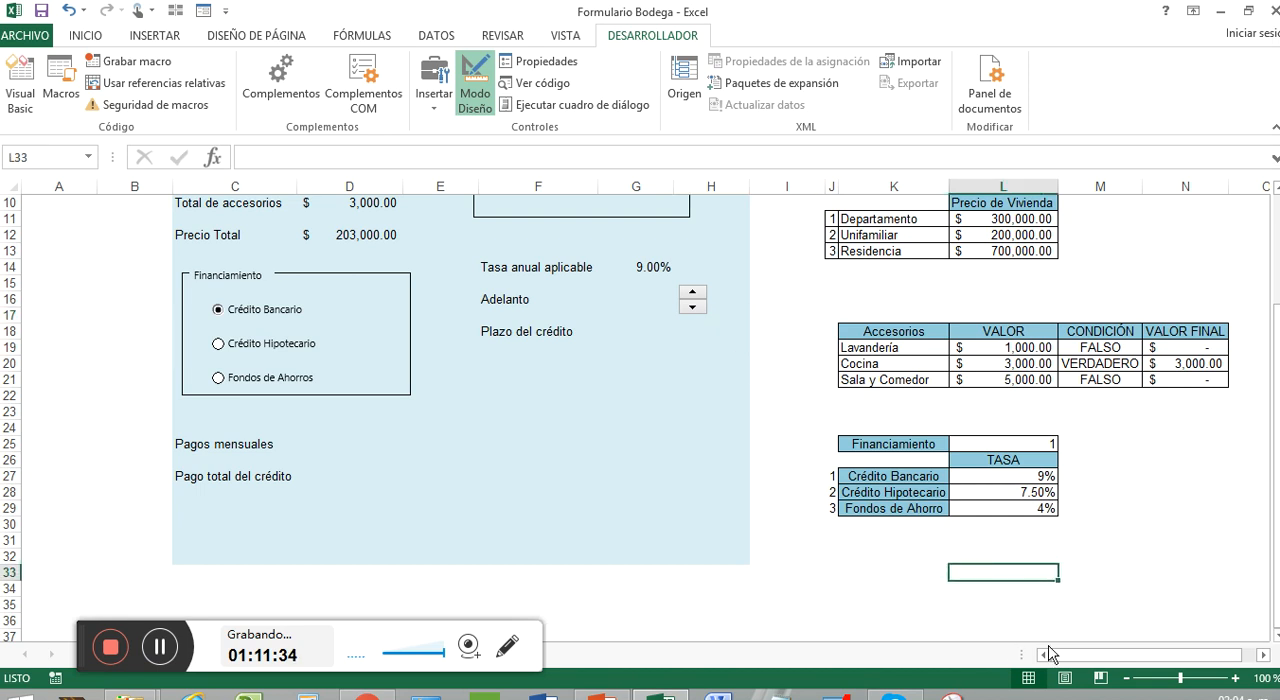
left_click_drag(1054, 655, 1133, 660)
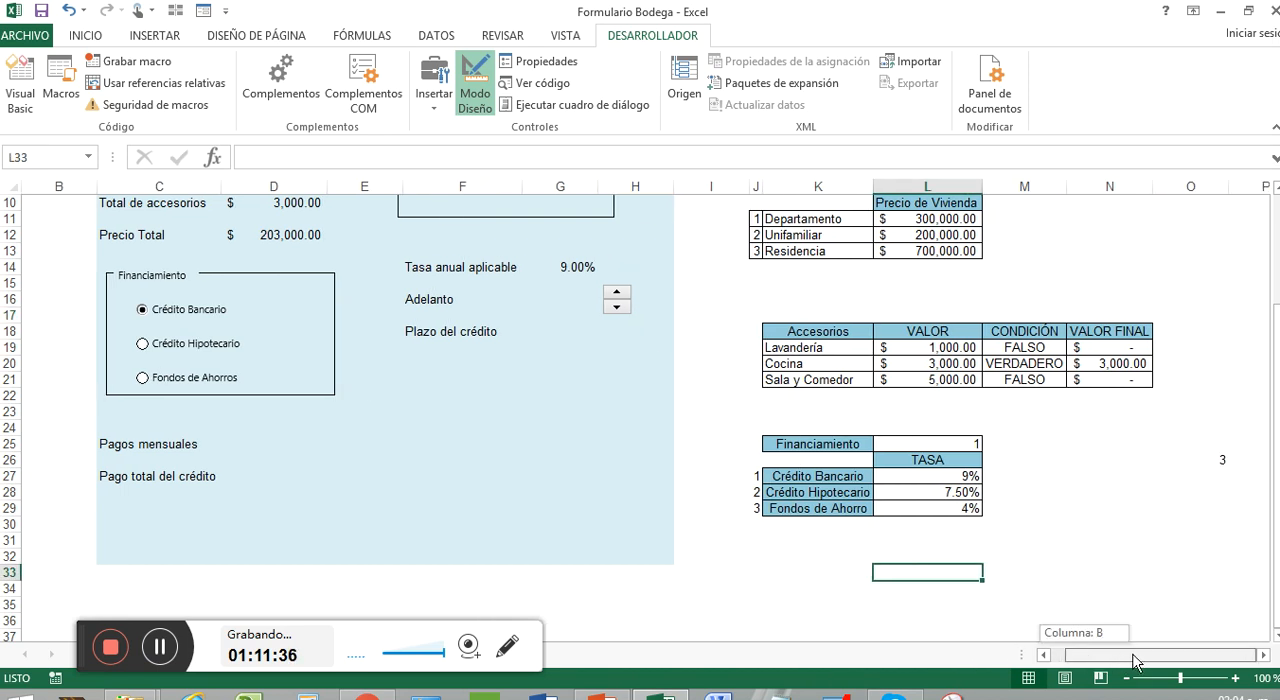
left_click(1204, 462)
left_click(618, 292)
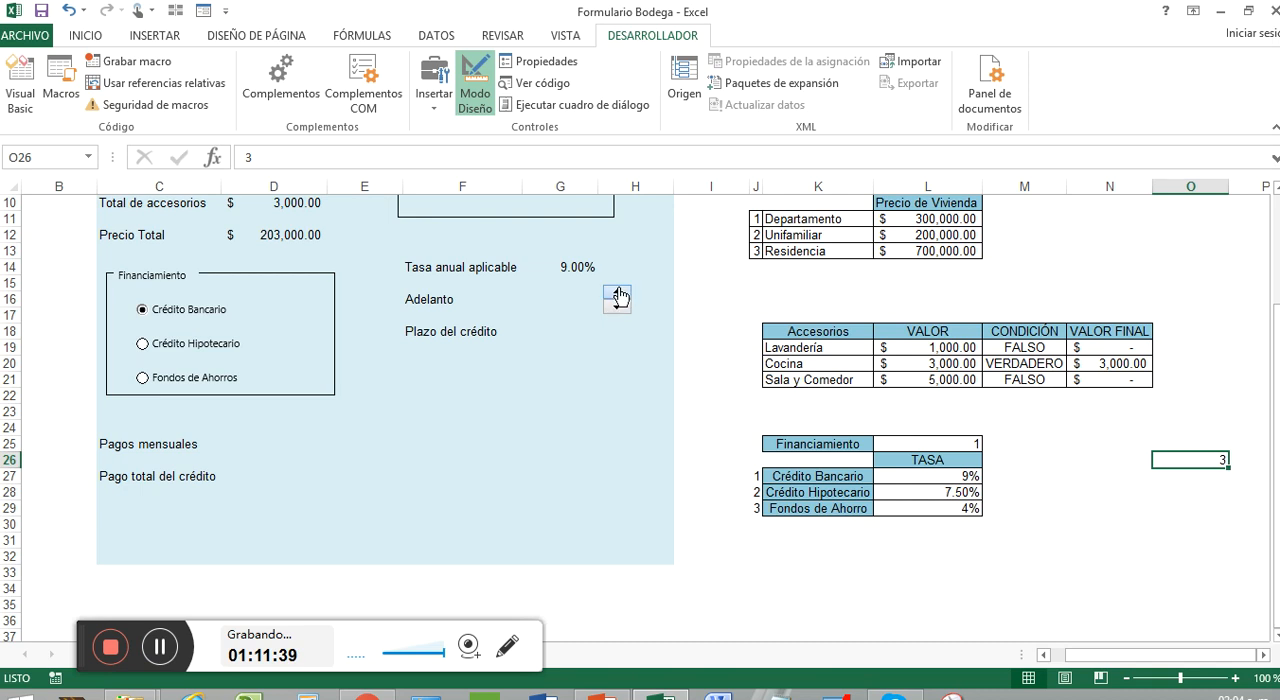
left_click(618, 292)
left_click(618, 292)
left_click(618, 292)
left_click(618, 292)
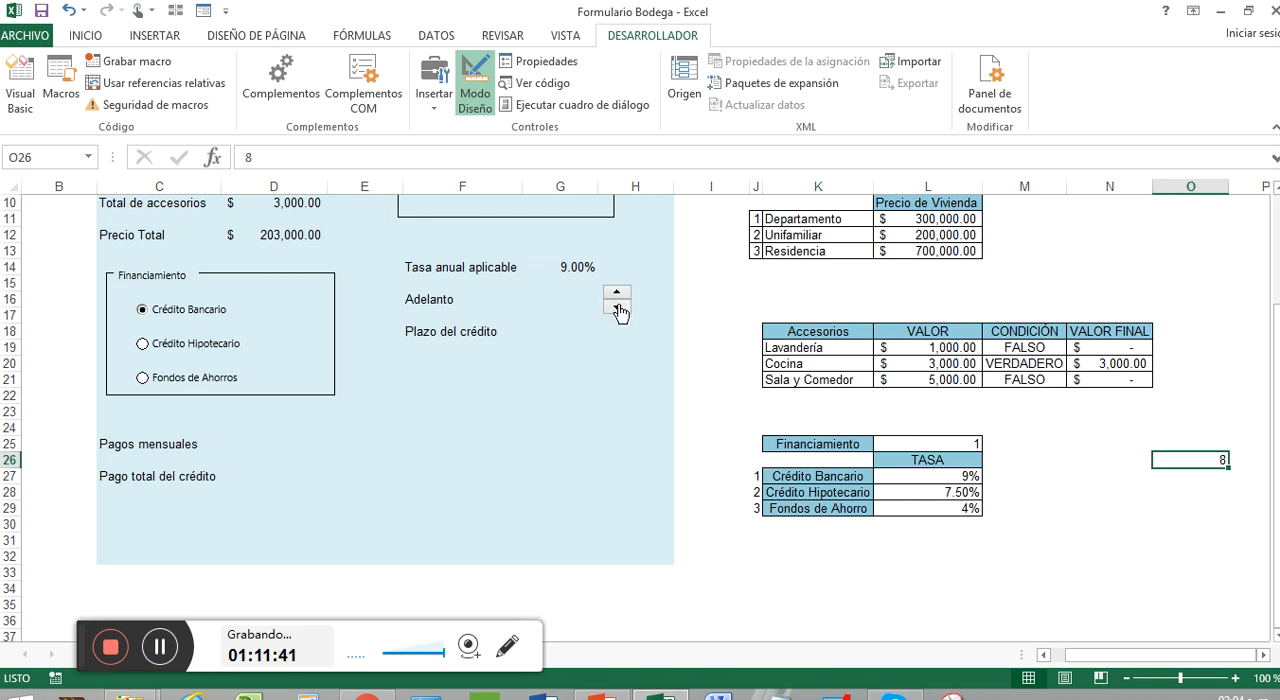
left_click(619, 308)
left_click(619, 308)
left_click(619, 308)
left_click(619, 308)
left_click(619, 308)
left_click(619, 308)
left_click(617, 293)
left_click(617, 293)
left_click(617, 293)
left_click(617, 293)
left_click(617, 293)
left_click(617, 293)
Calculate the Adelanto amount in G16 with a formula that multiplies linked cell O26 by 10000
left_click(562, 301)
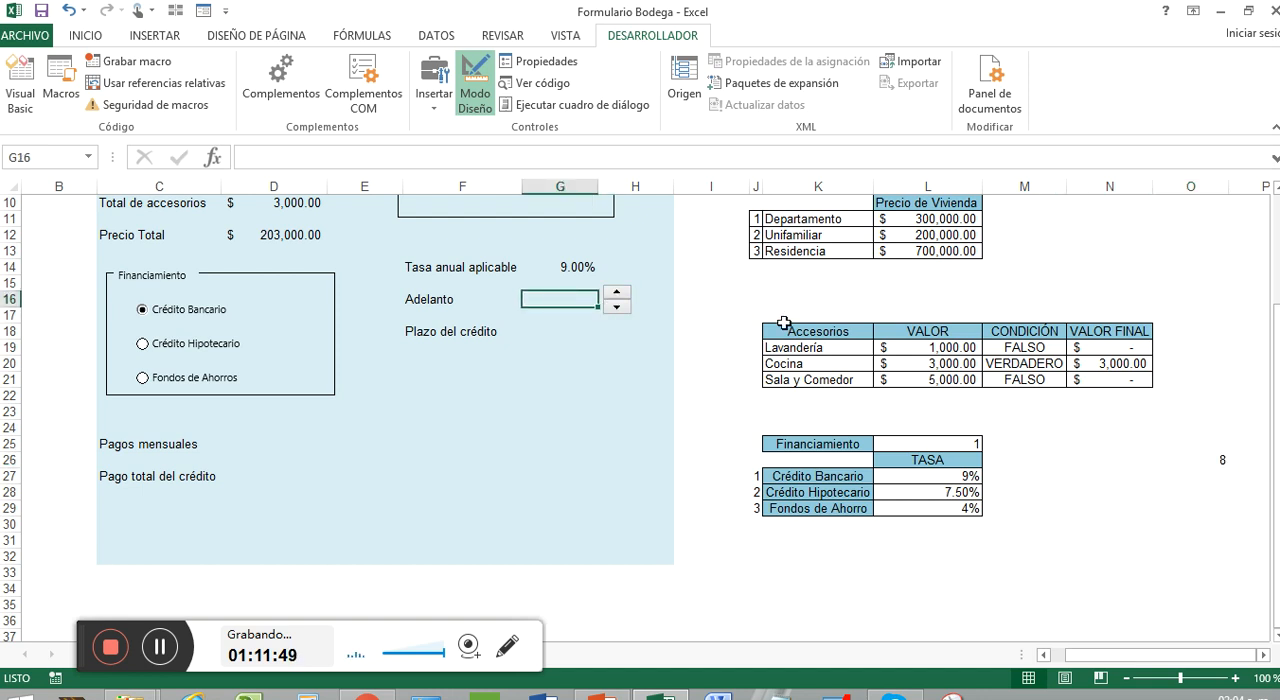
type("+")
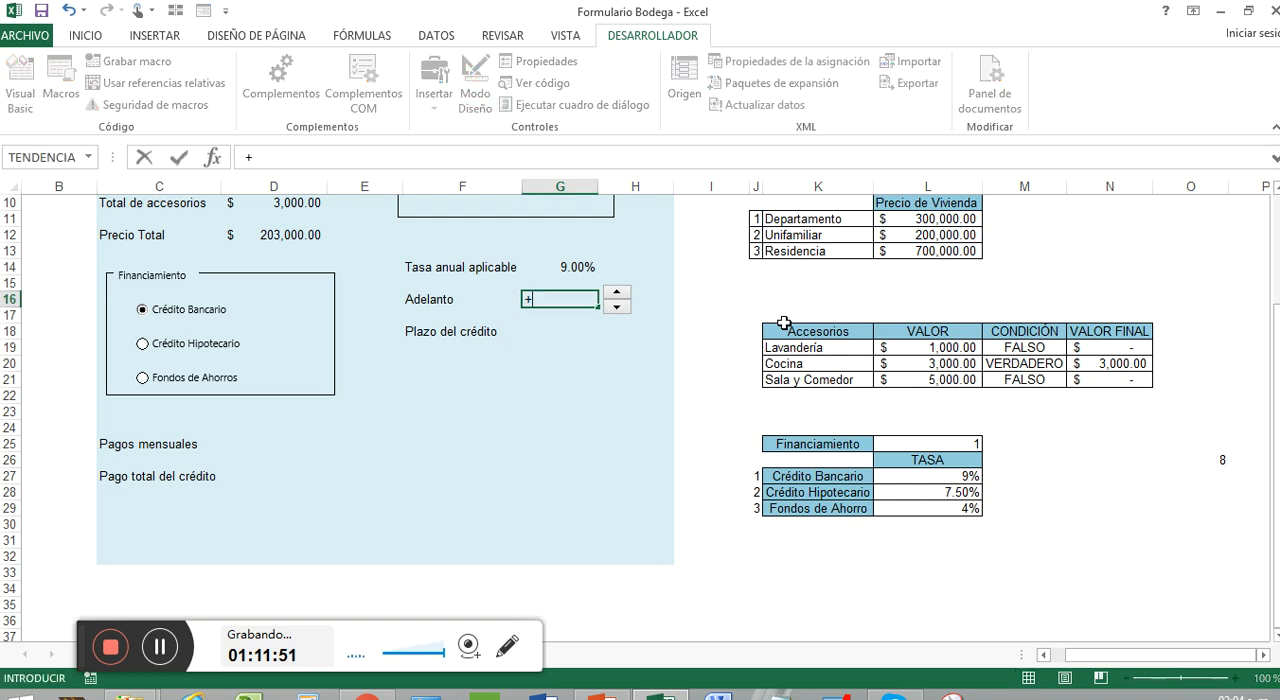
left_click(1201, 460)
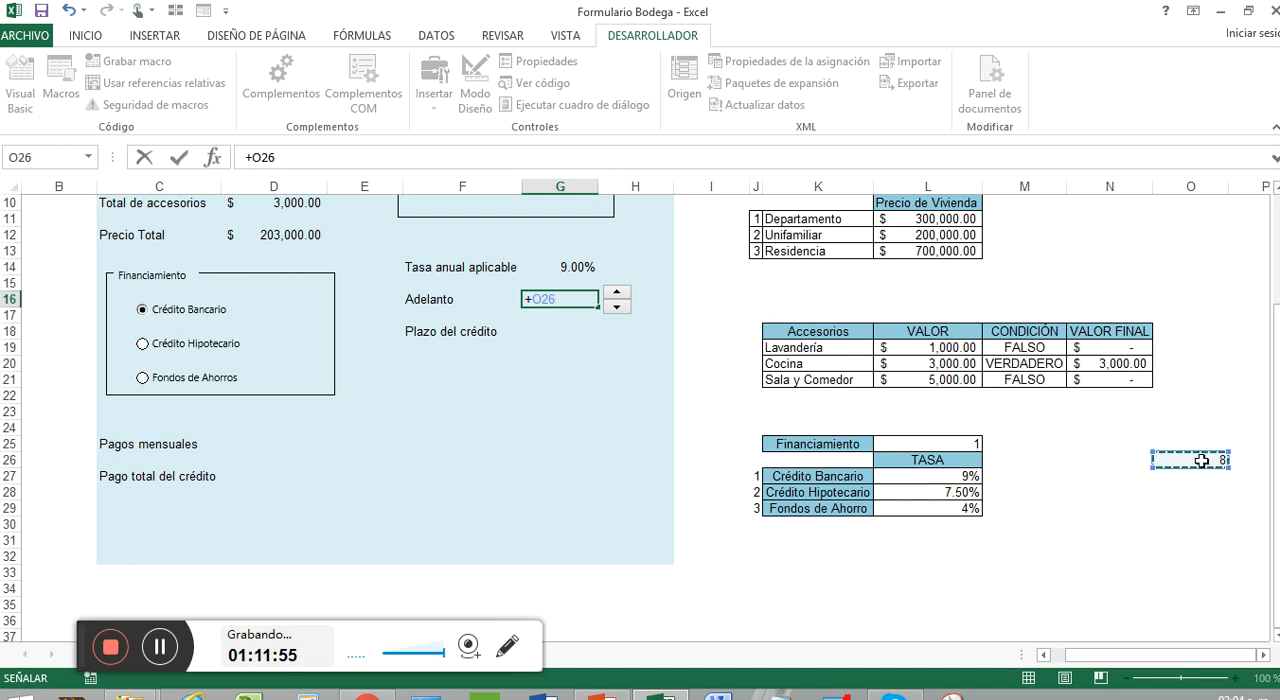
type("*")
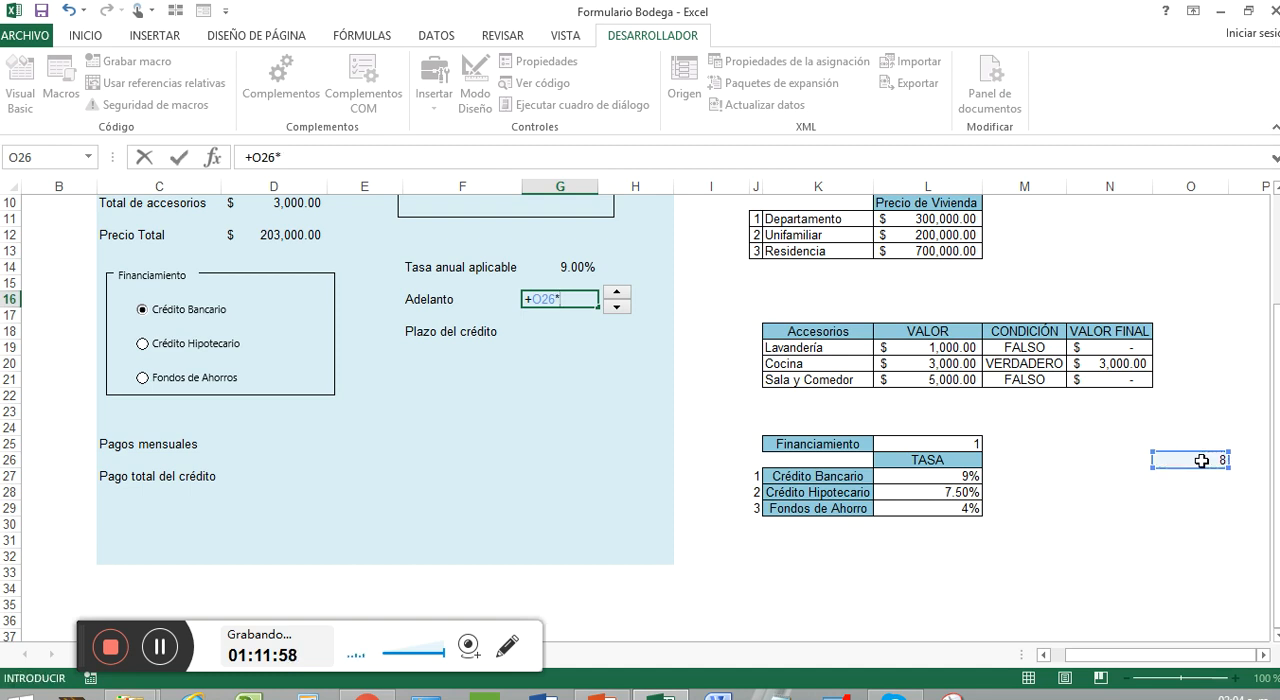
type("1000")
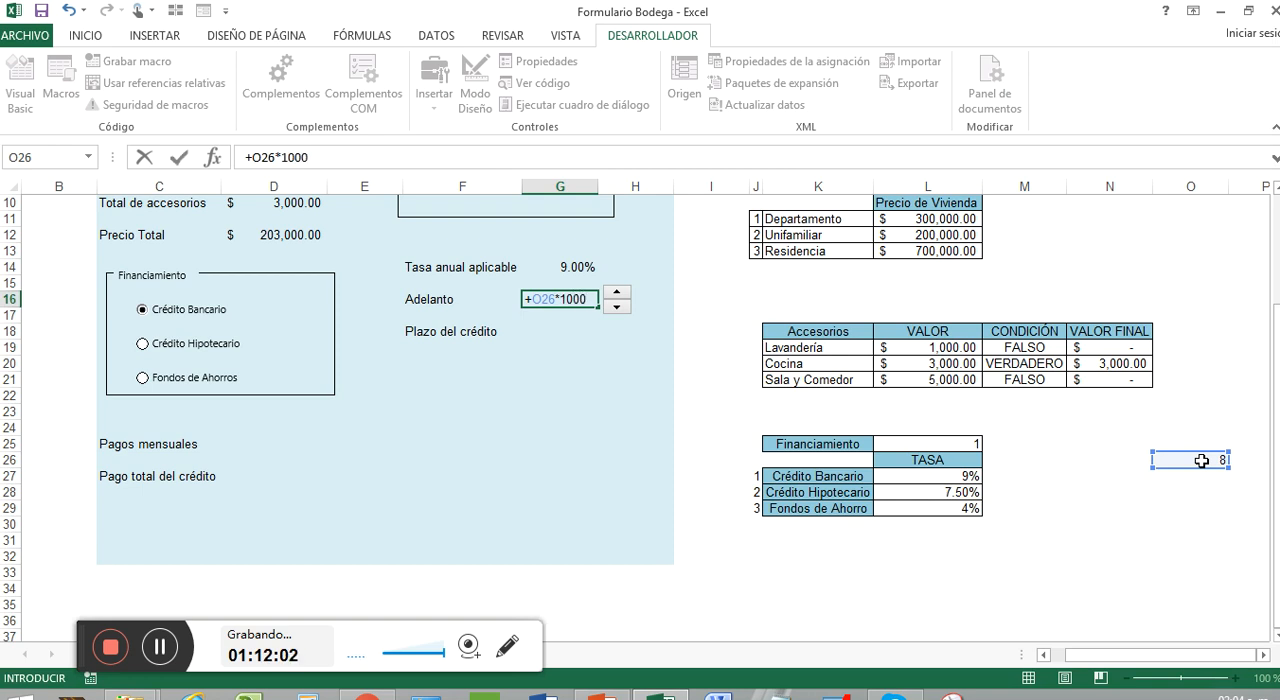
type("0")
key("Return")
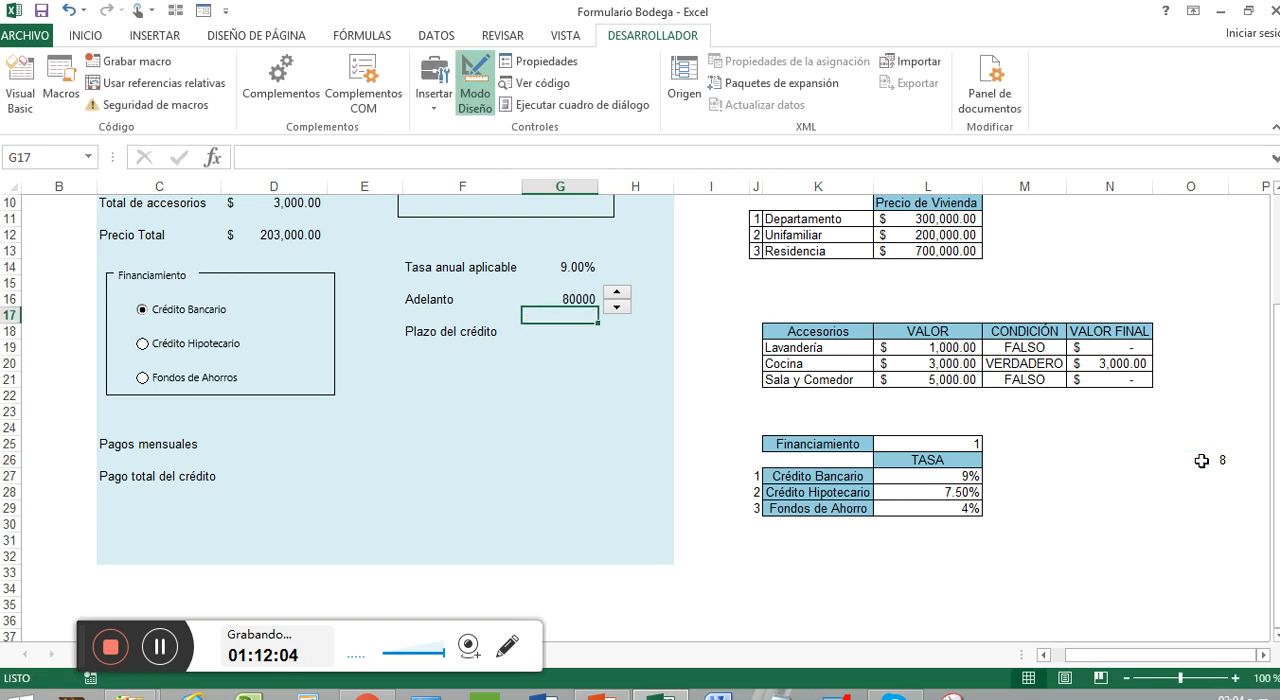
Copy the formatting of the Cocina final value in N20 onto the Adelanto cell G16
right_click(1133, 364)
left_click(1105, 275)
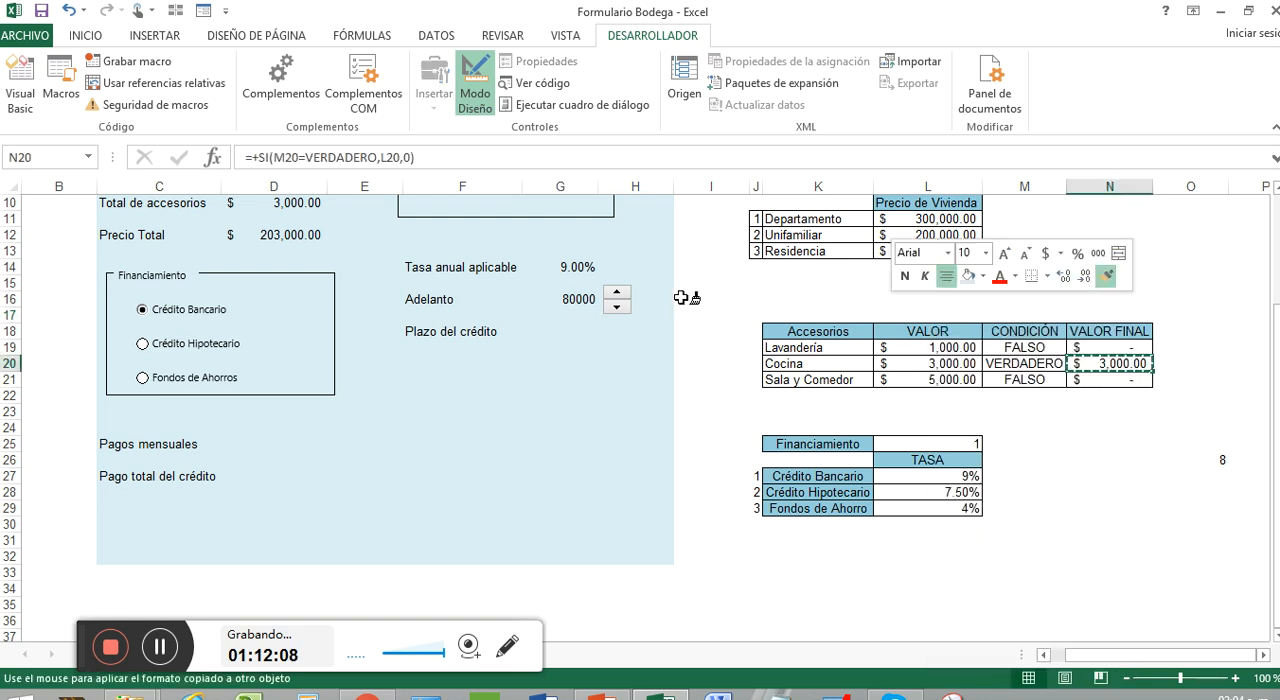
left_click(575, 299)
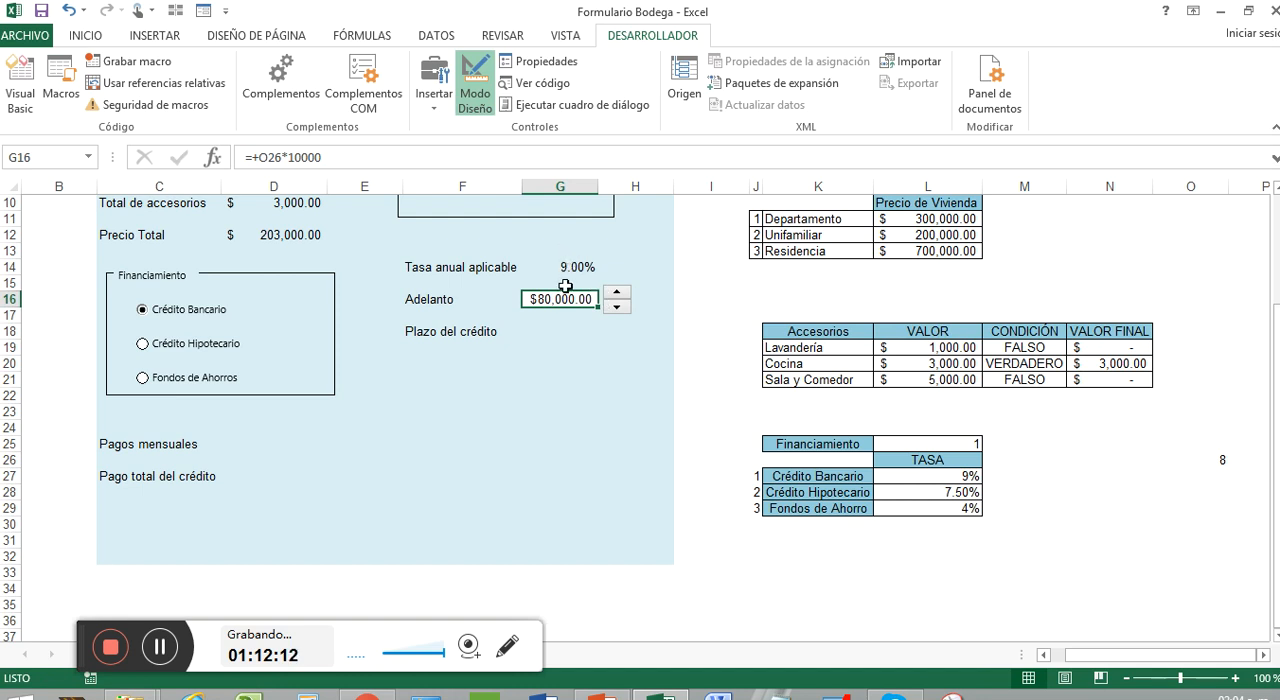
left_click(77, 38)
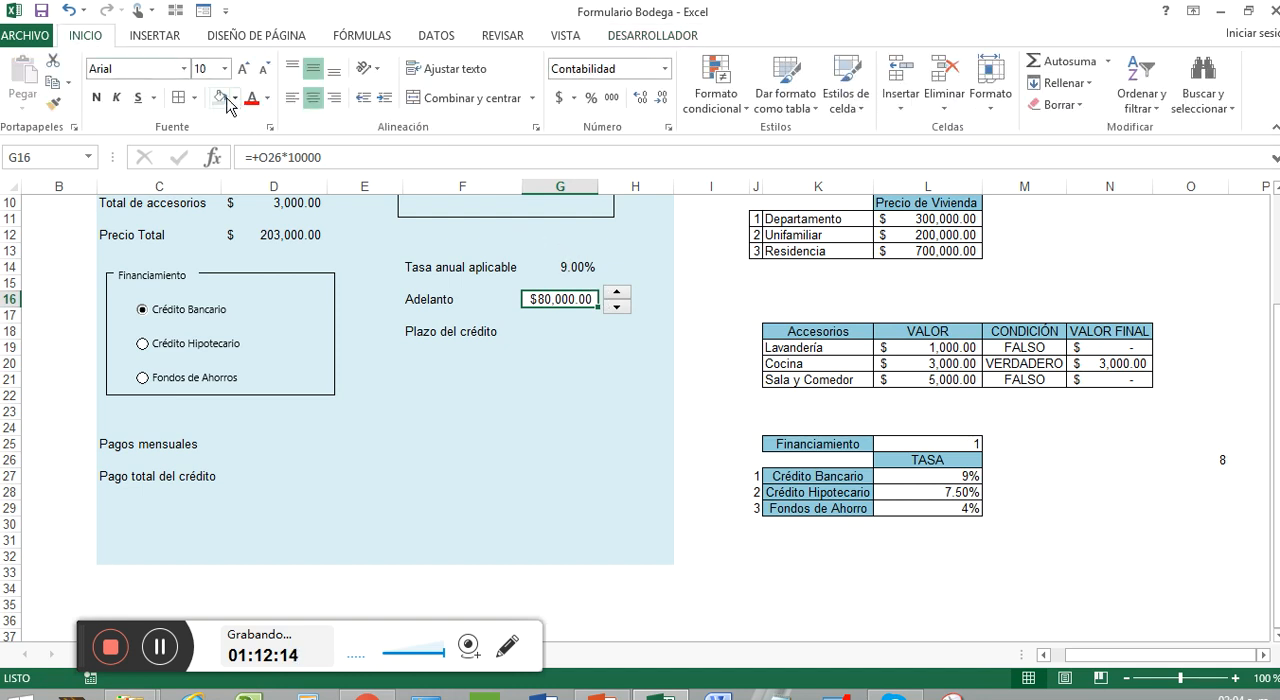
left_click(586, 395)
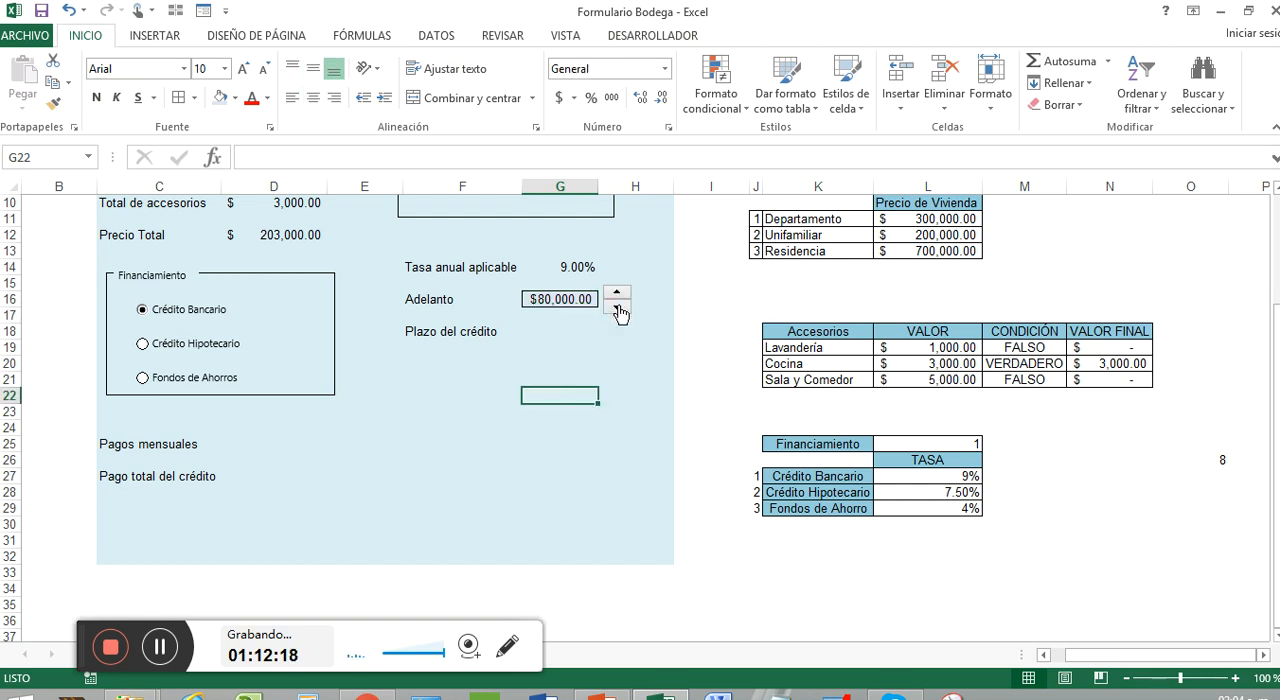
Test the Adelanto formula by stepping the spin button down until linked cell O26 reaches 1
left_click(617, 308)
left_click(617, 308)
left_click(617, 308)
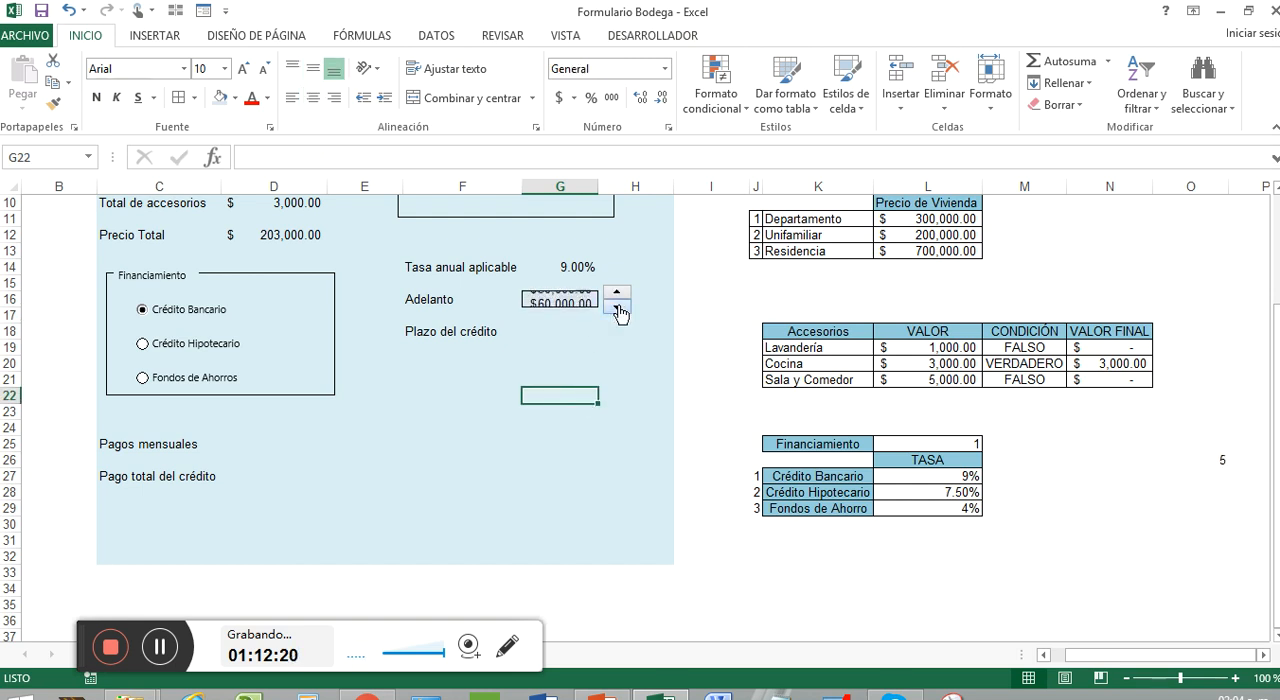
left_click(617, 308)
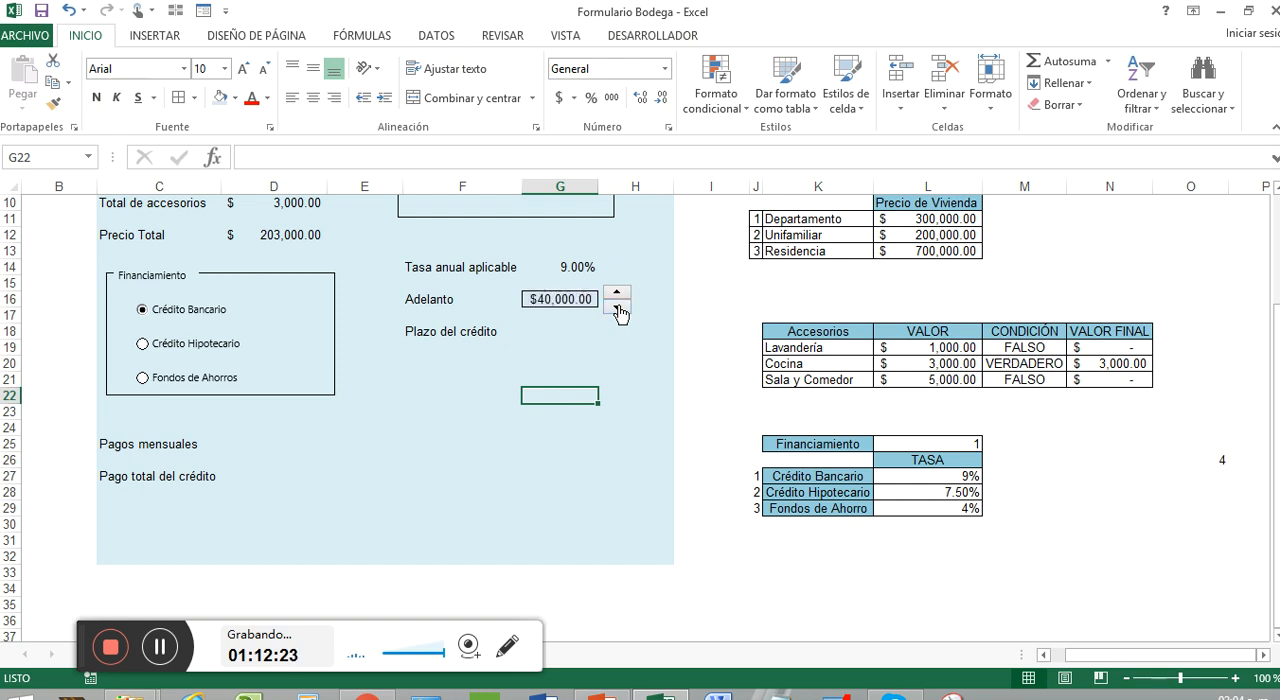
left_click(617, 309)
left_click(617, 309)
Change the multiplier in the Adelanto formula in G16 to 50000
right_click(578, 306)
left_click(560, 299)
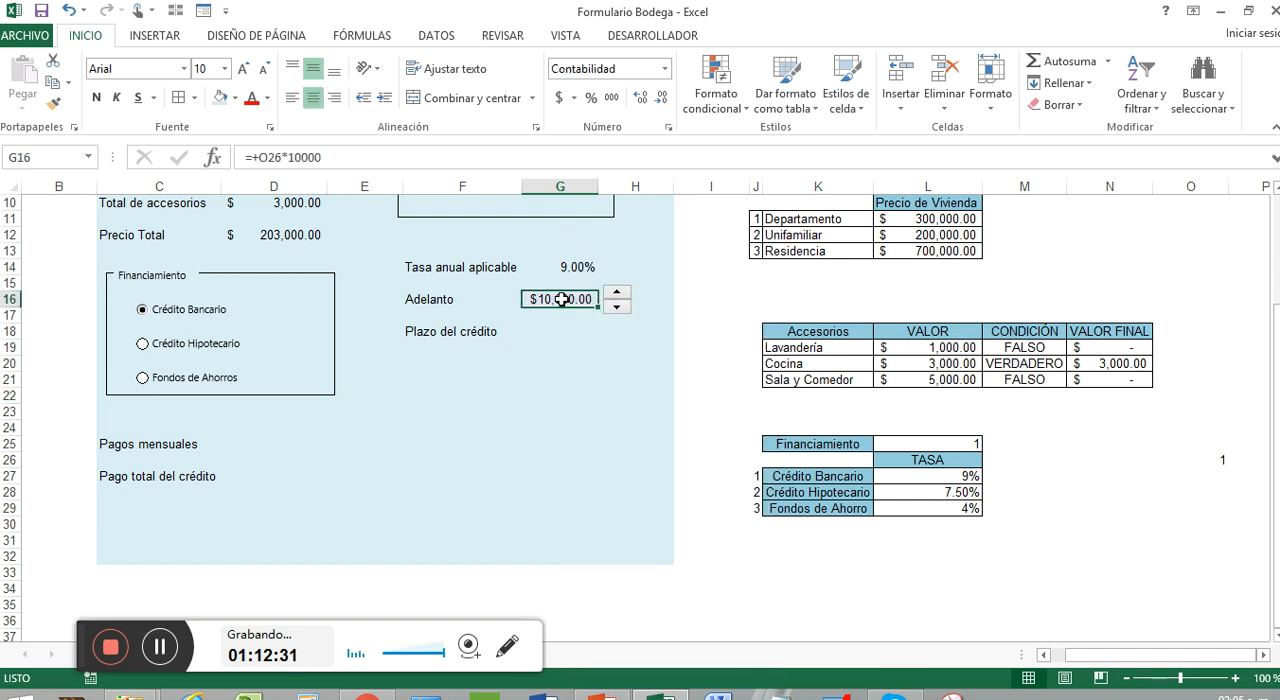
right_click(572, 299)
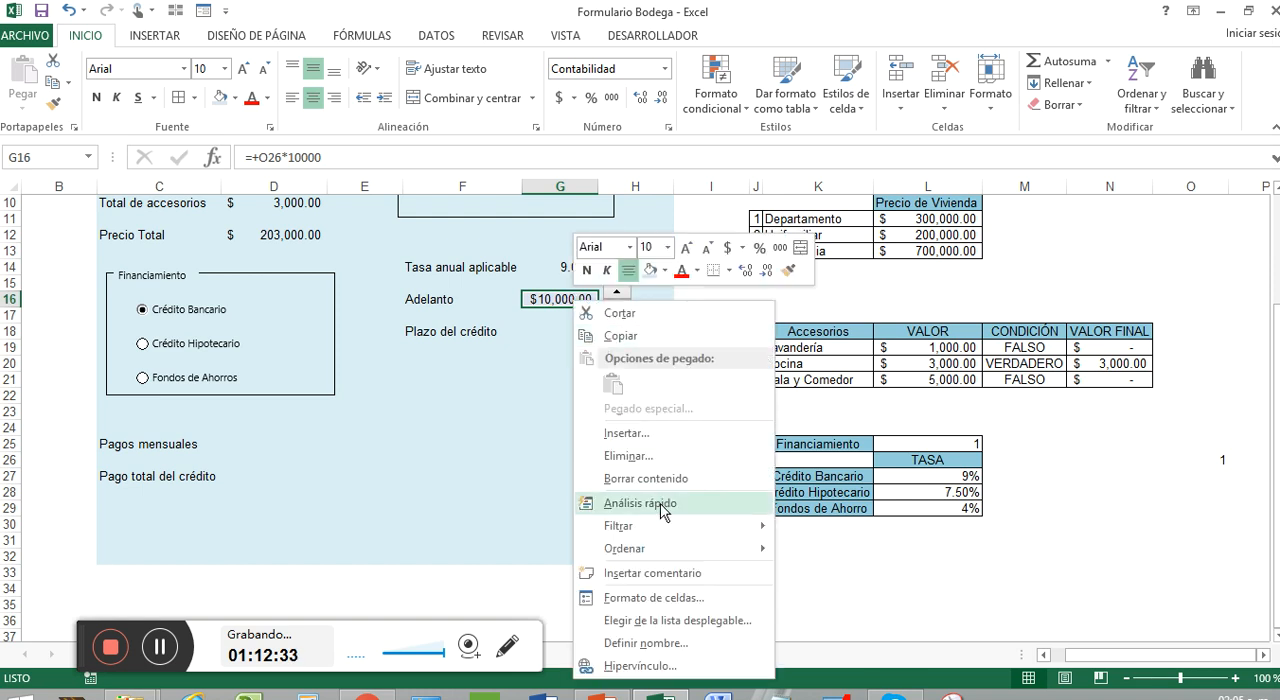
left_click(540, 302)
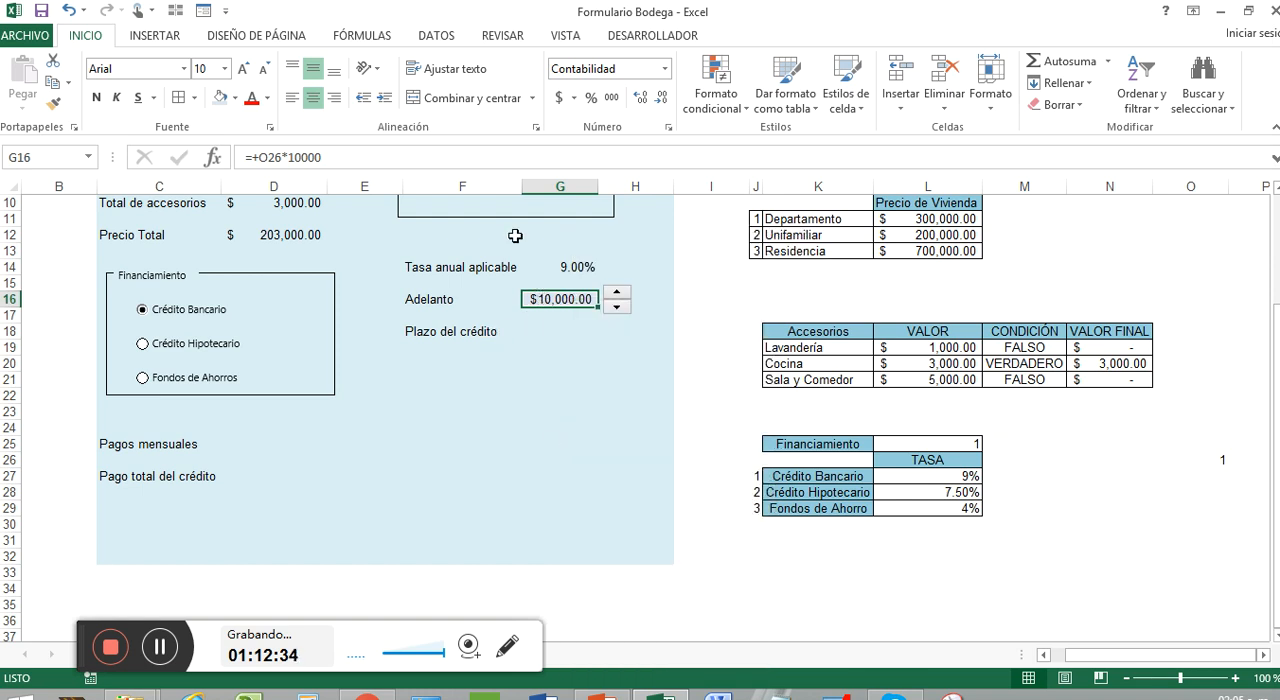
left_click(336, 157)
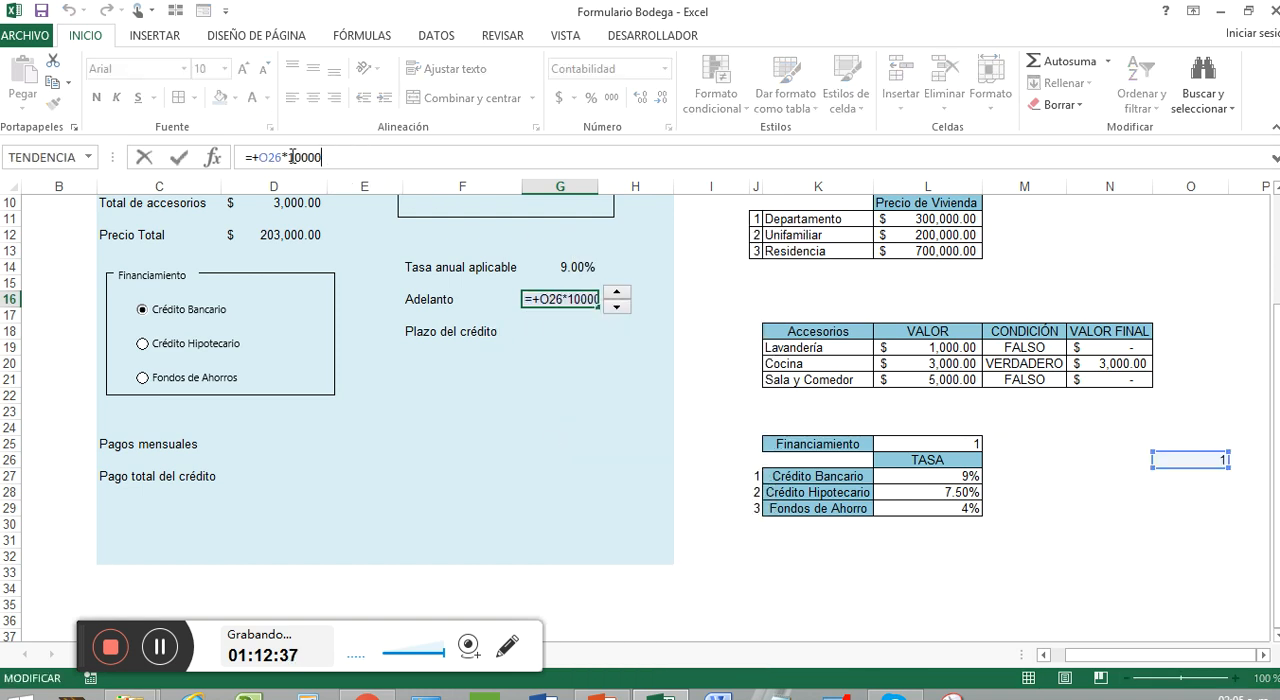
left_click(294, 157)
key("BackSpace")
key("Return")
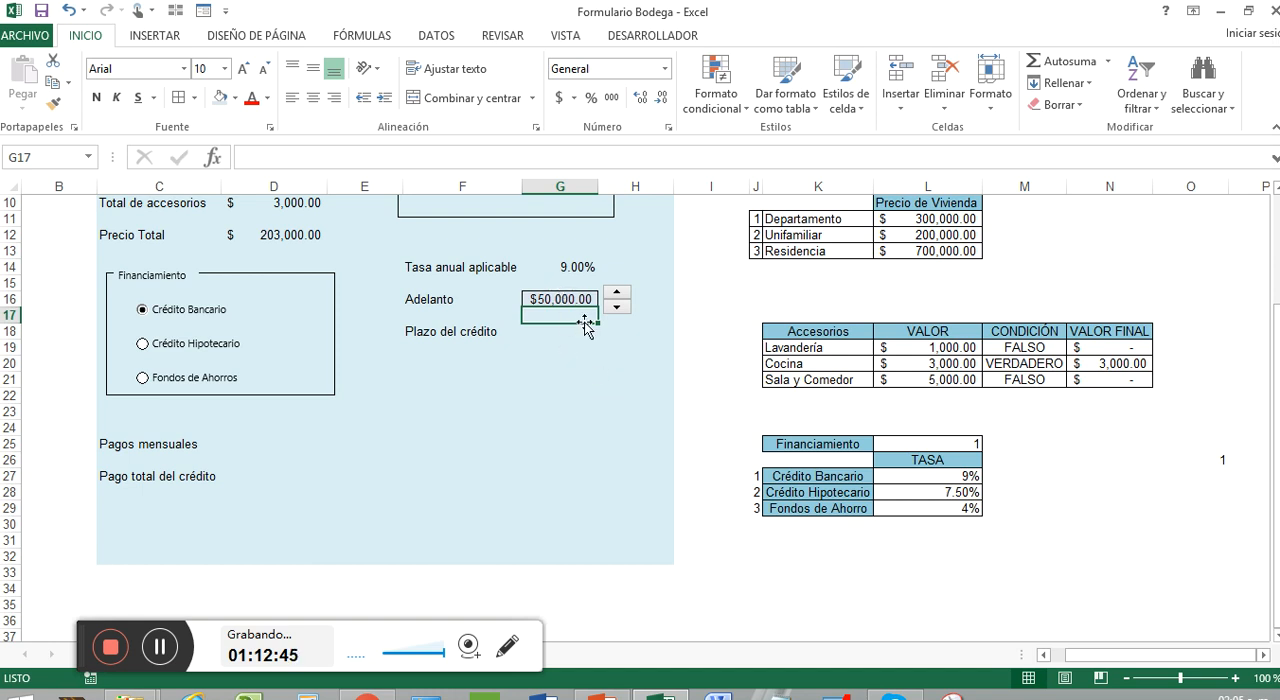
Clear the Adelanto cell G16 and enter the formula +O26*20000 in it
left_click_drag(597, 323, 583, 297)
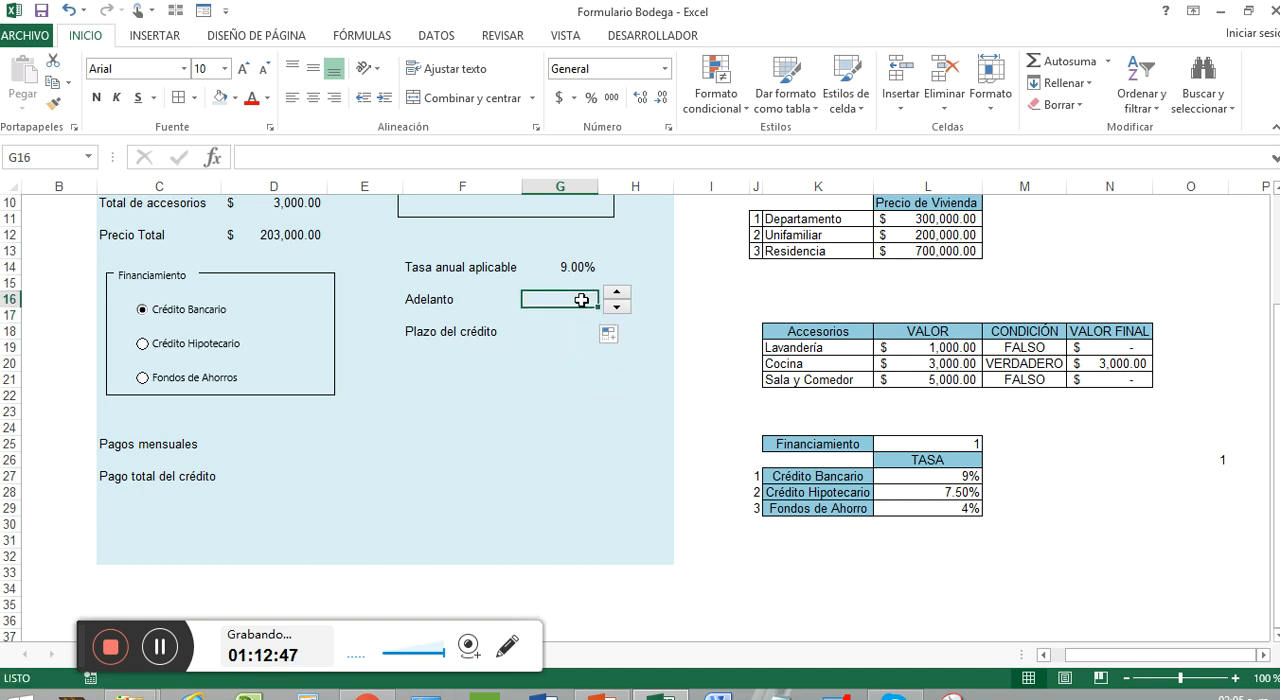
type("+")
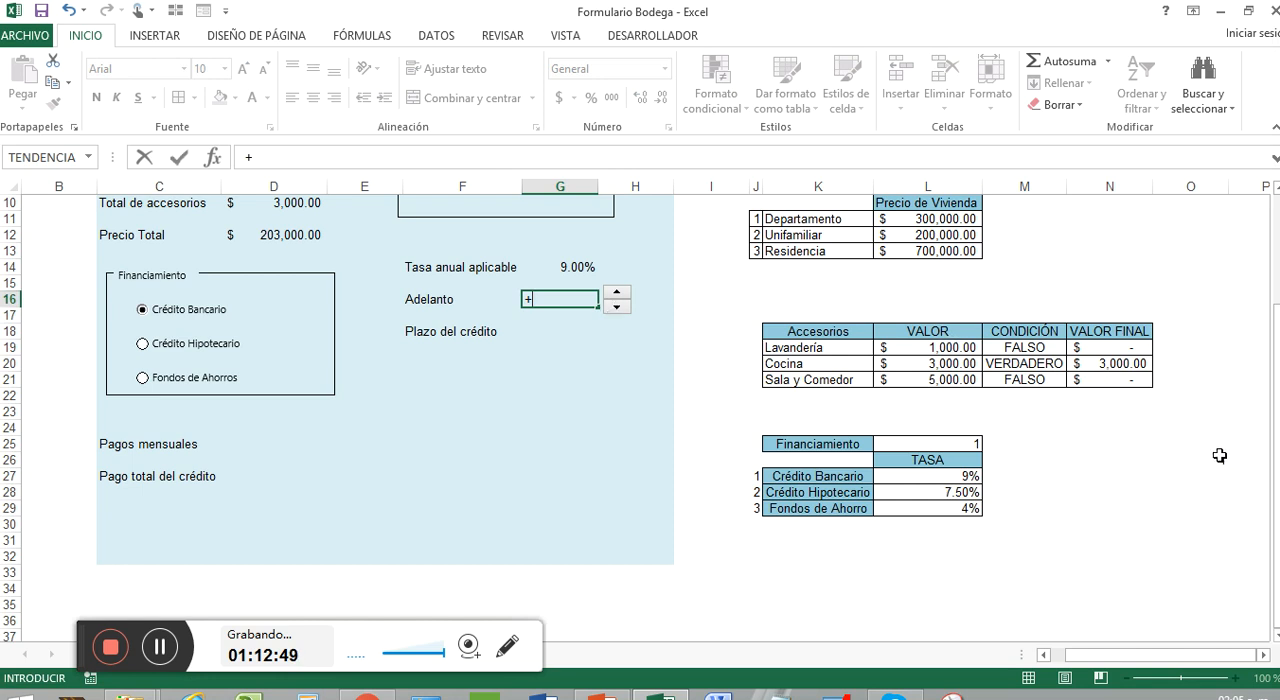
left_click(1219, 459)
type("*")
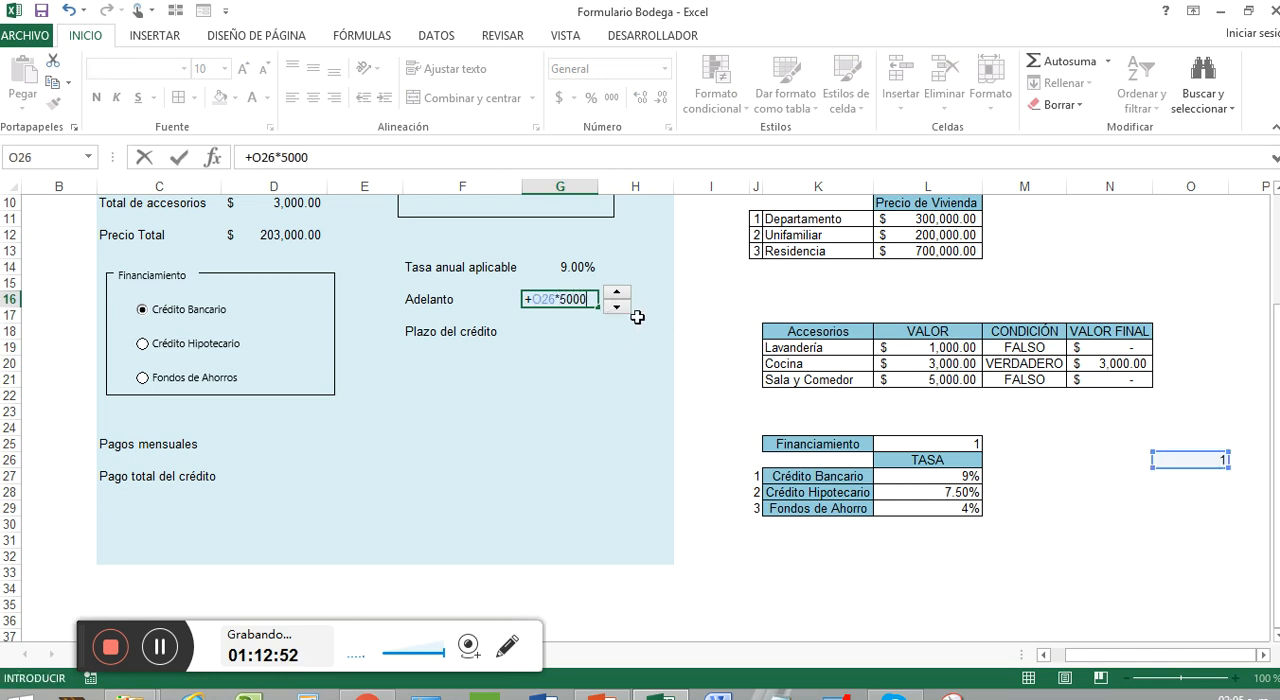
key("BackSpace")
key("BackSpace")
type("00")
key("Return")
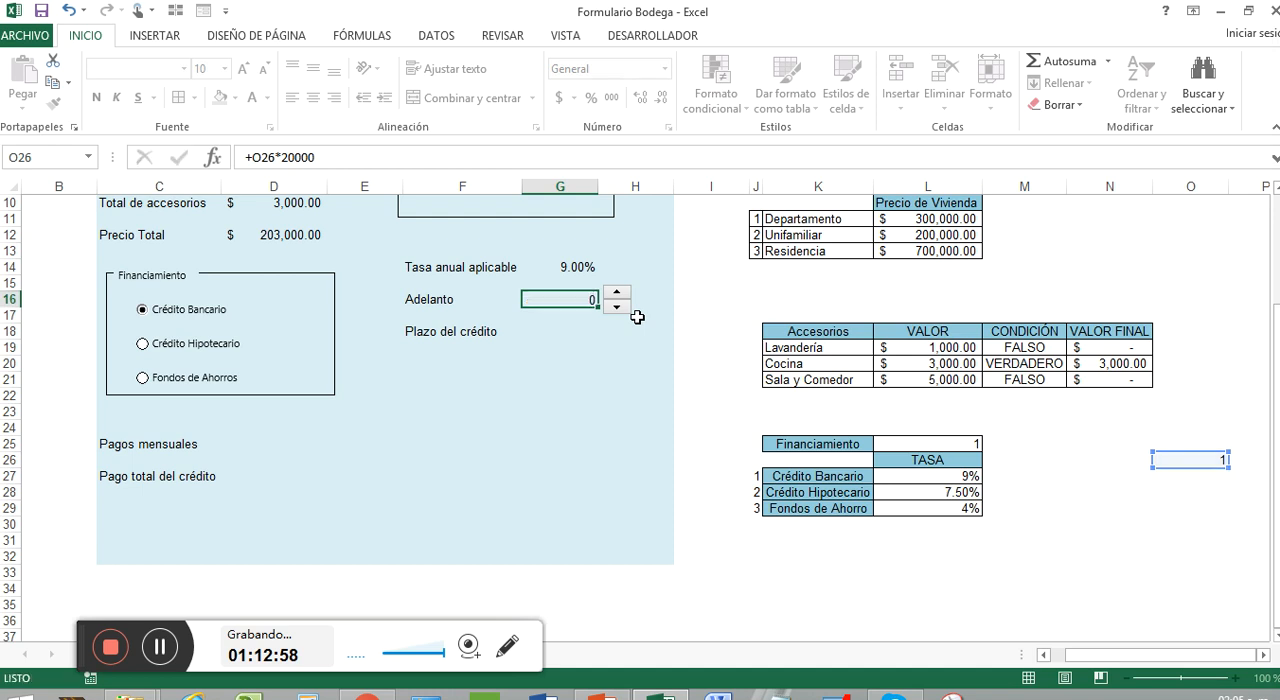
Step the Adelanto spin button up until its linked cell O26 reaches its maximum of 8
left_click(617, 293)
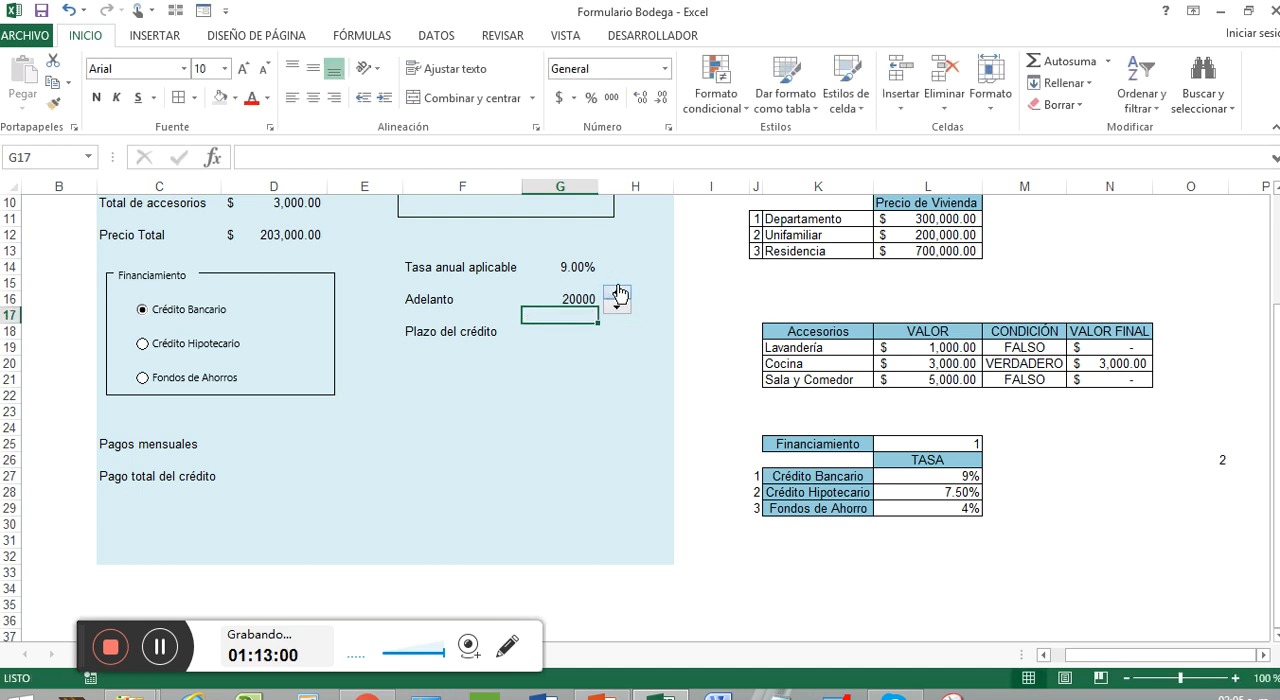
left_click(617, 293)
left_click(617, 293)
left_click(617, 293)
Apply the dollar accounting number format to the Adelanto amount in G16
left_click(572, 298)
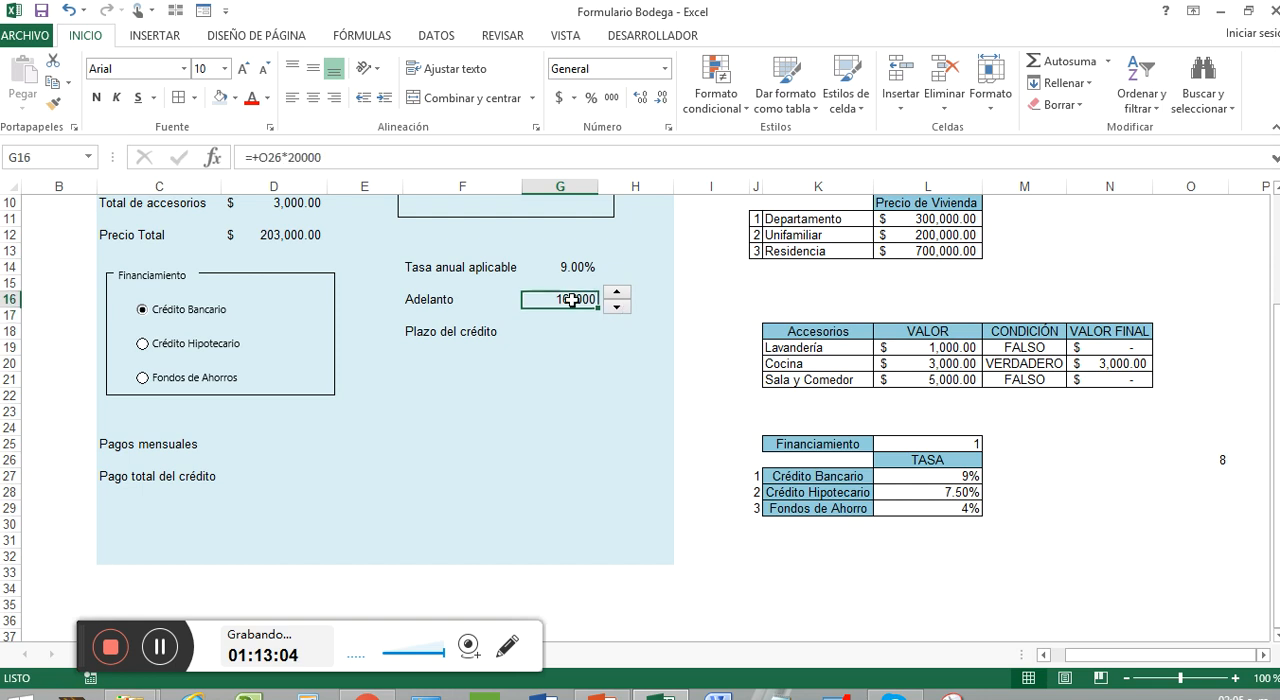
left_click(557, 97)
left_click(584, 378)
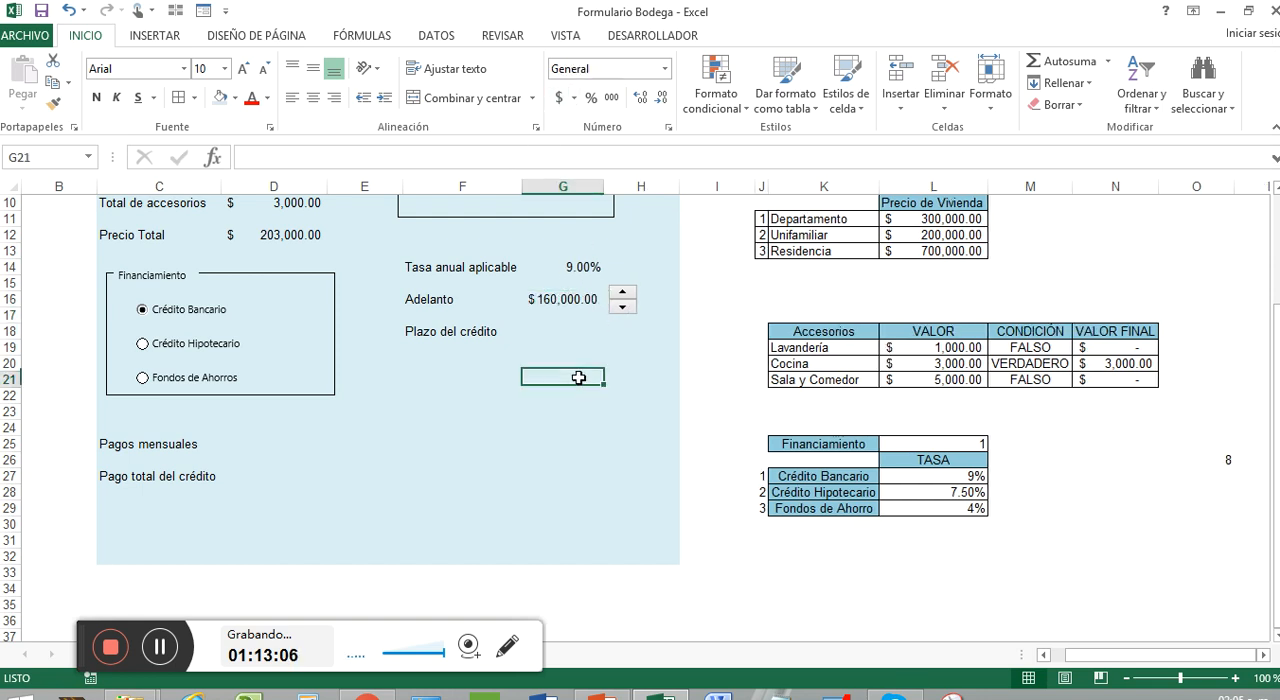
left_click(600, 327)
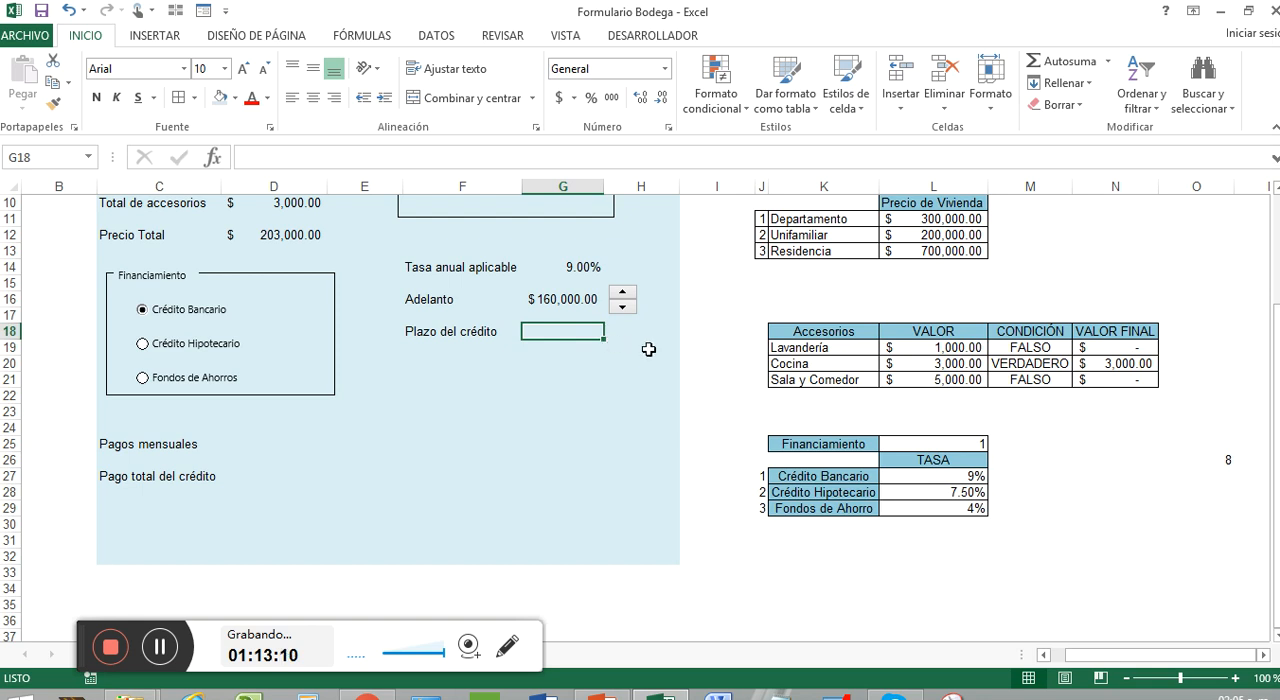
left_click(168, 657)
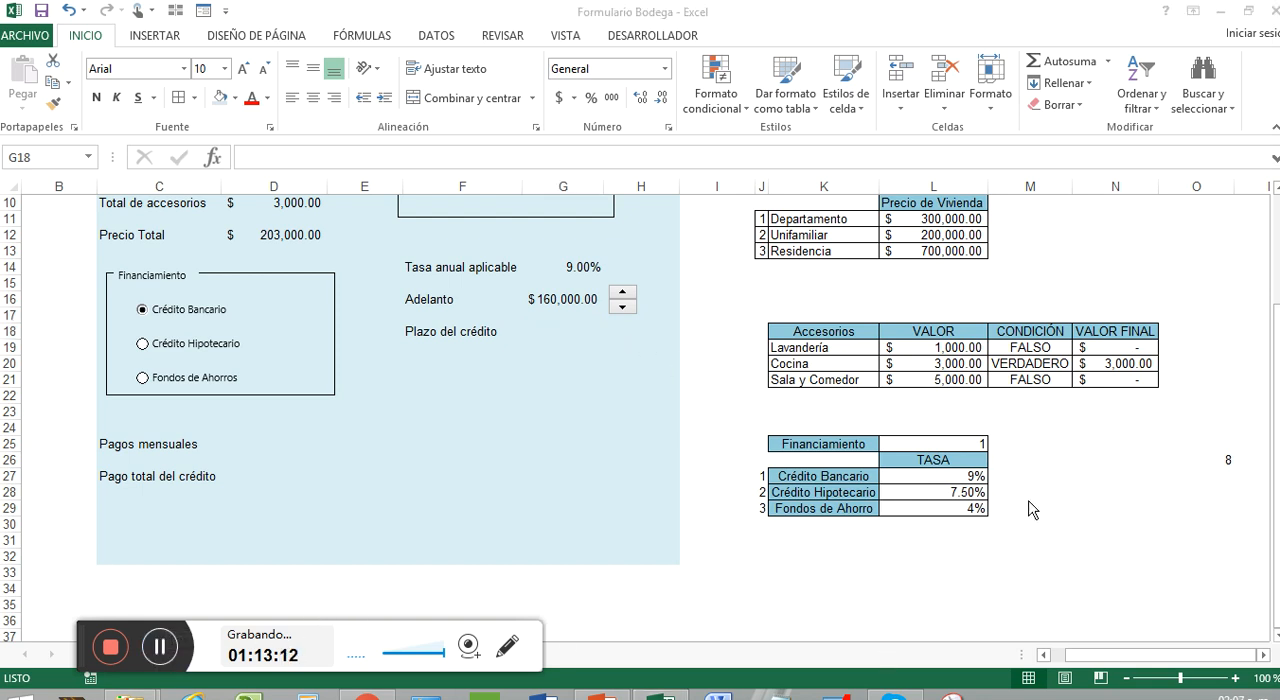
left_click(1195, 459)
left_click(1155, 459)
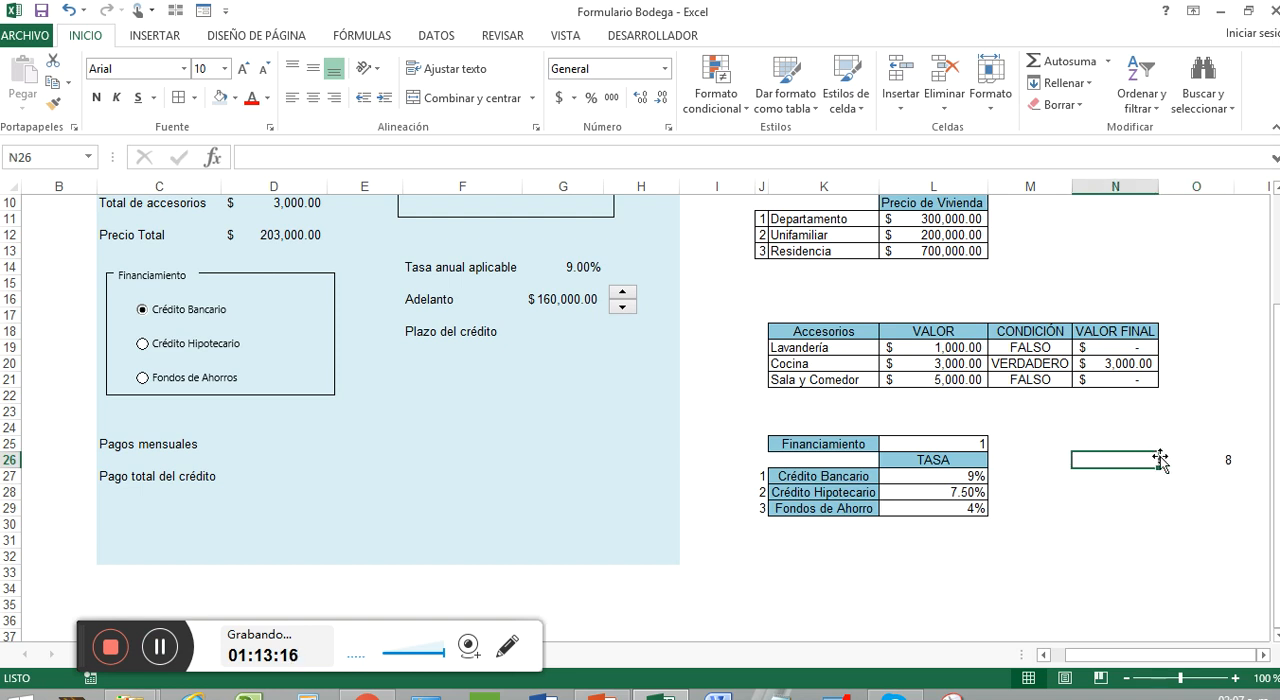
type("rELACIONADA")
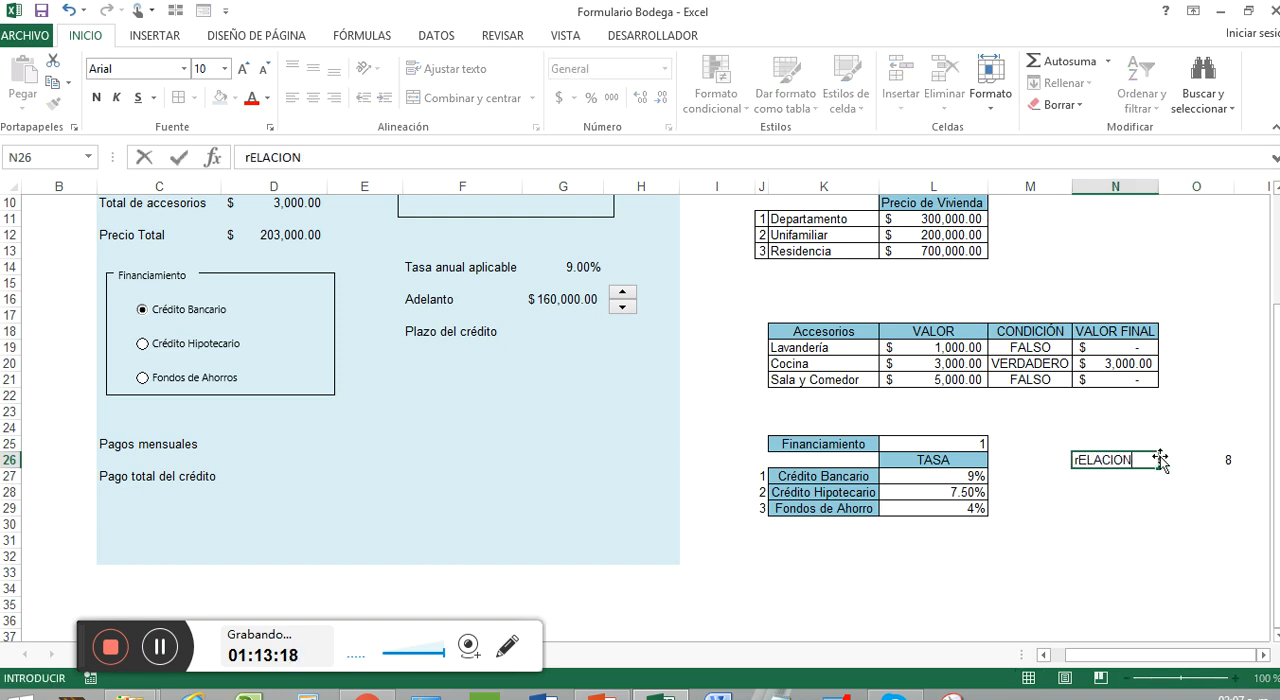
key("BackSpace")
key("BackSpace")
key("BackSpace")
key("BackSpace")
key("BackSpace")
key("BackSpace")
key("BackSpace")
key("BackSpace")
key("BackSpace")
key("BackSpace")
key("BackSpace")
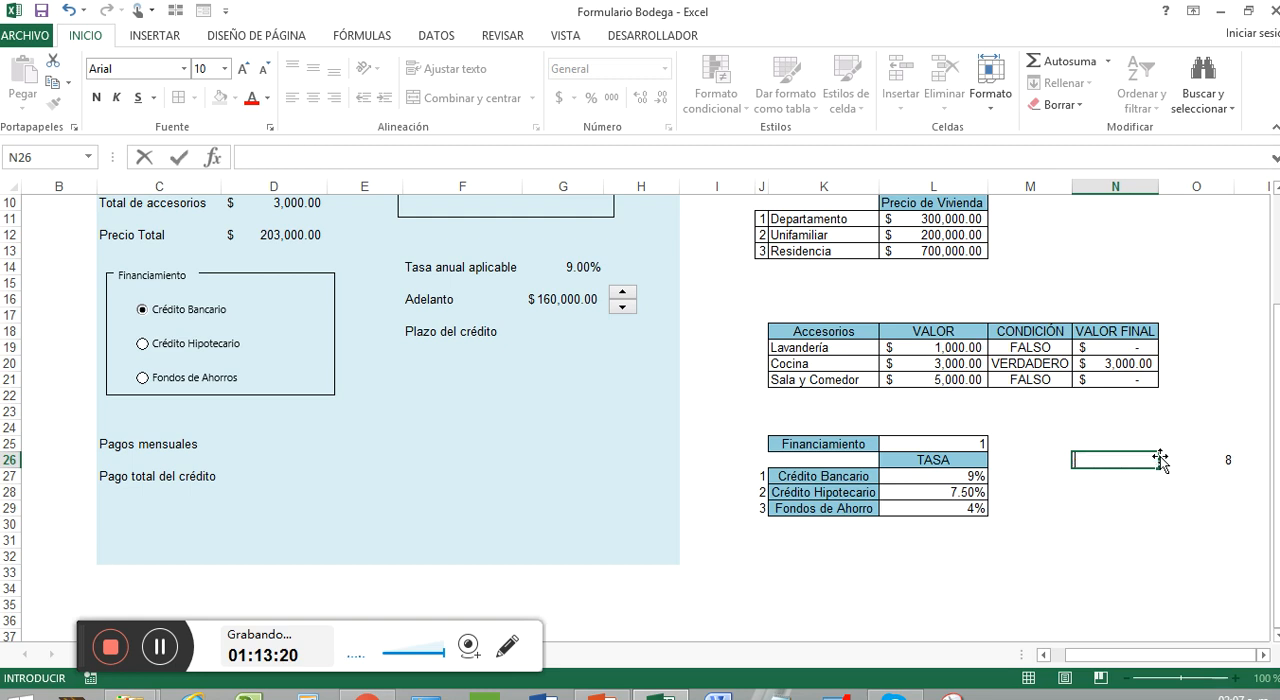
Enter the label "Celda relacionada a lAdelanto" in O25, directly above the spin button's linked cell
left_click(1231, 429)
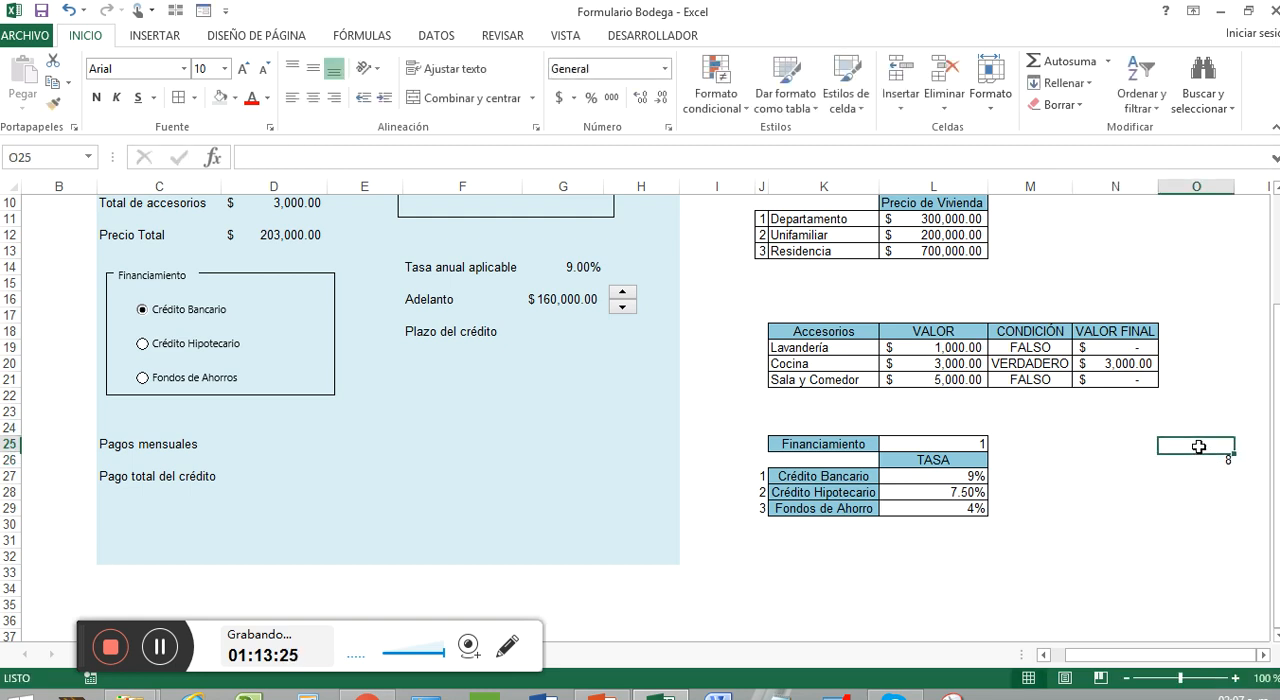
left_click(1198, 447)
type("C")
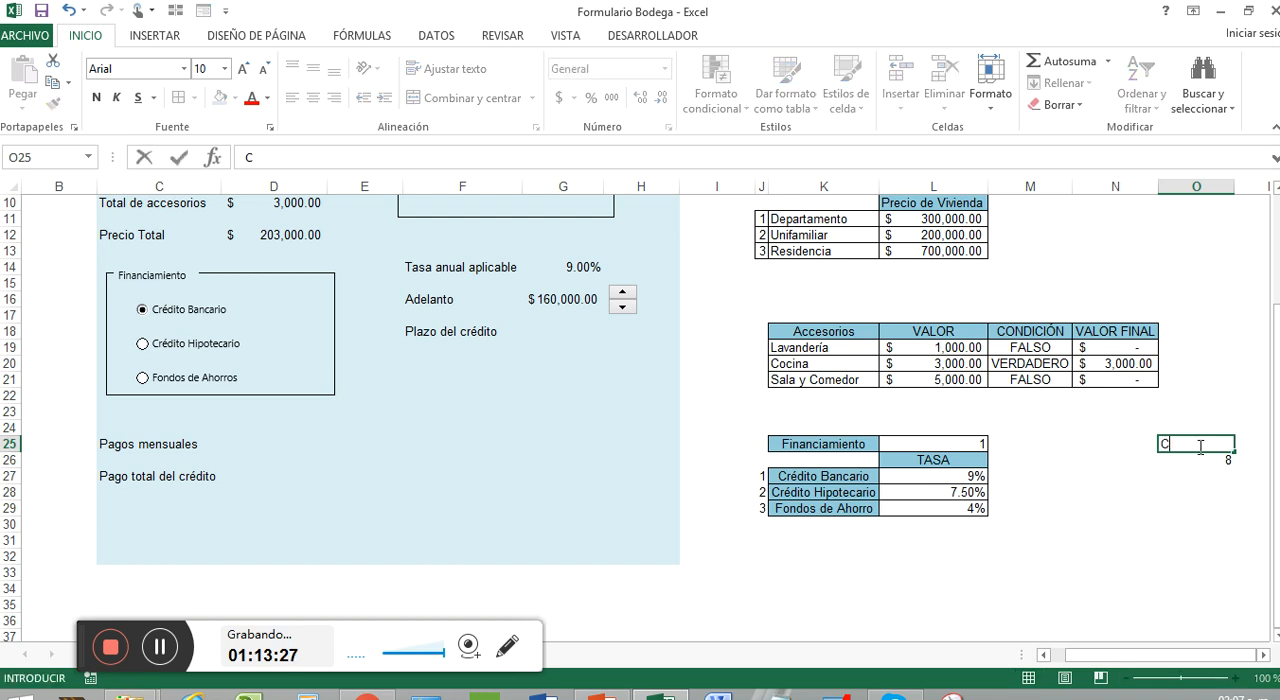
type("elda relaci")
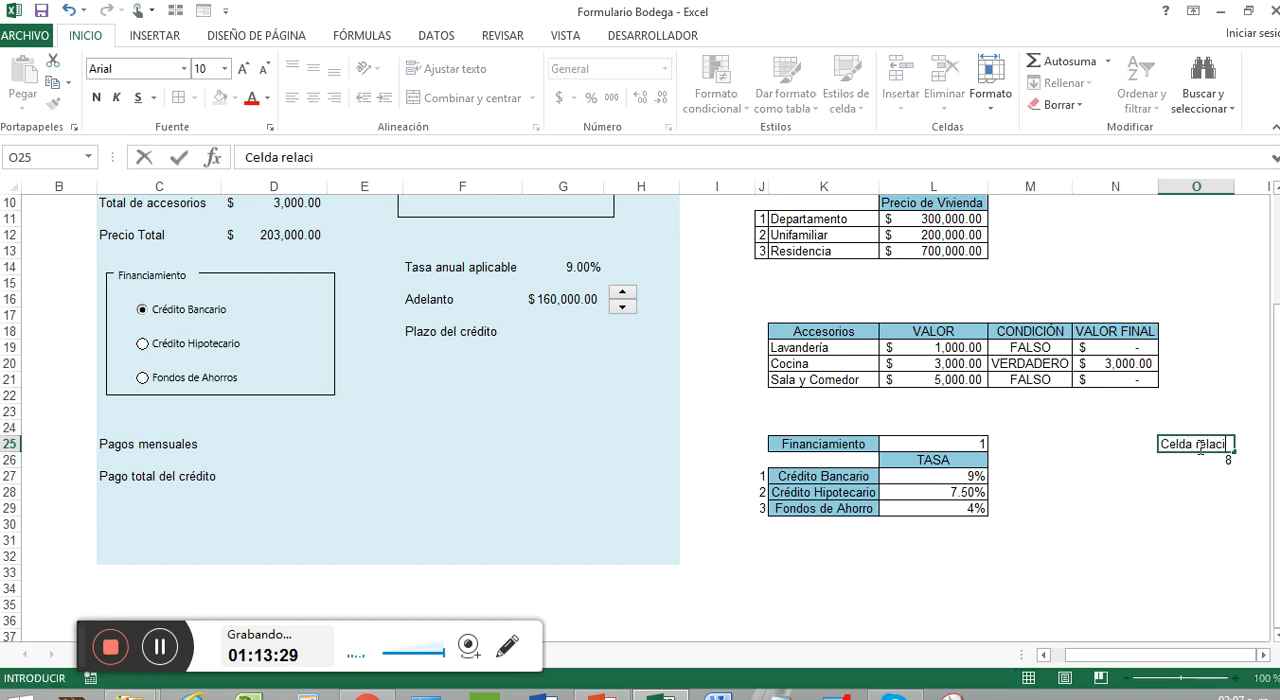
type("onada al")
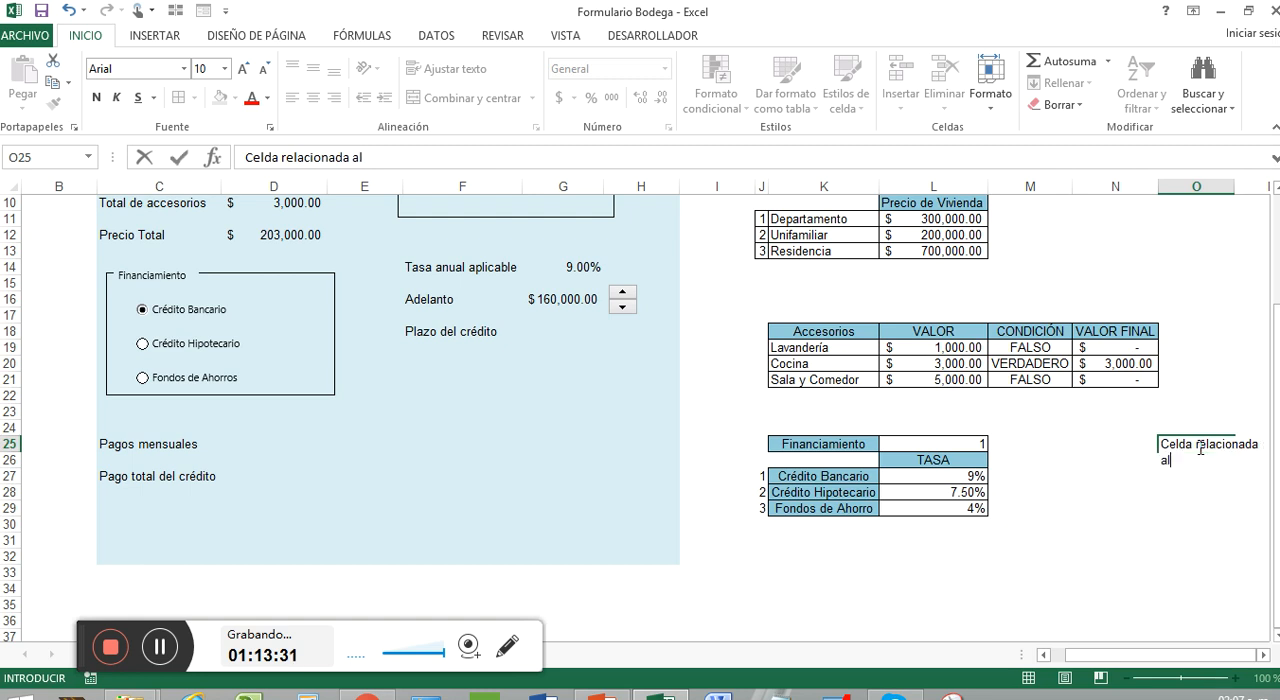
type("Adelanto")
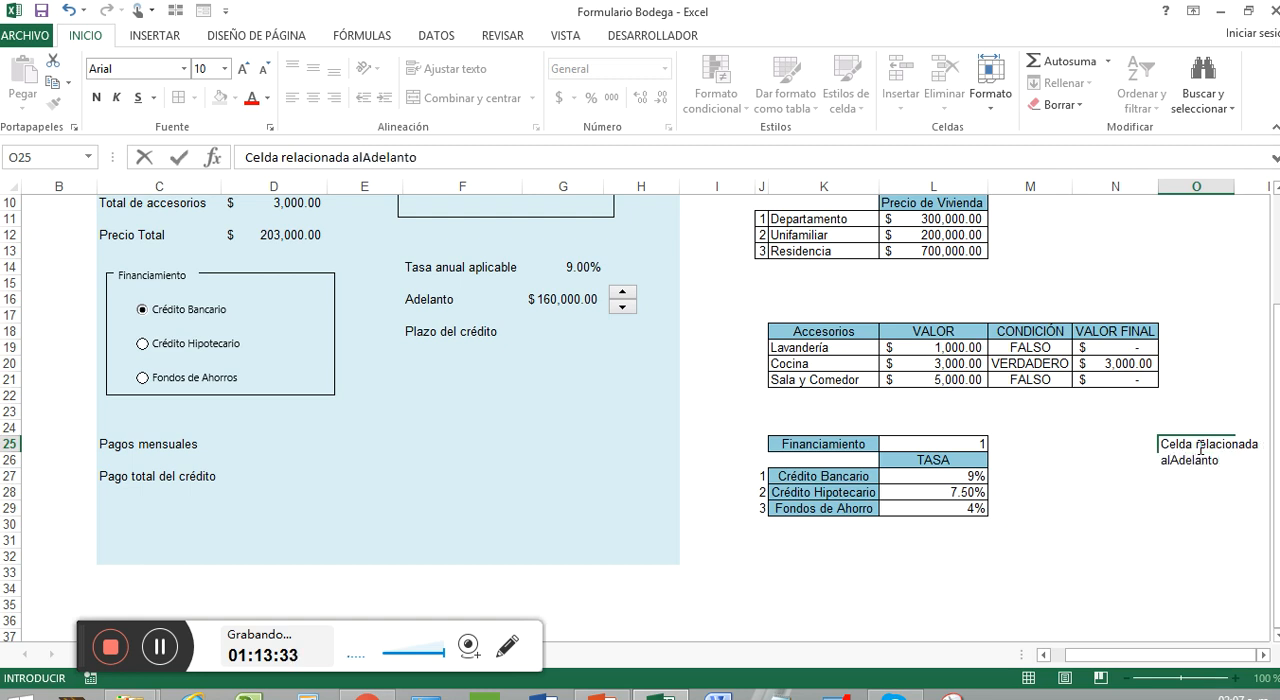
left_click(1169, 461)
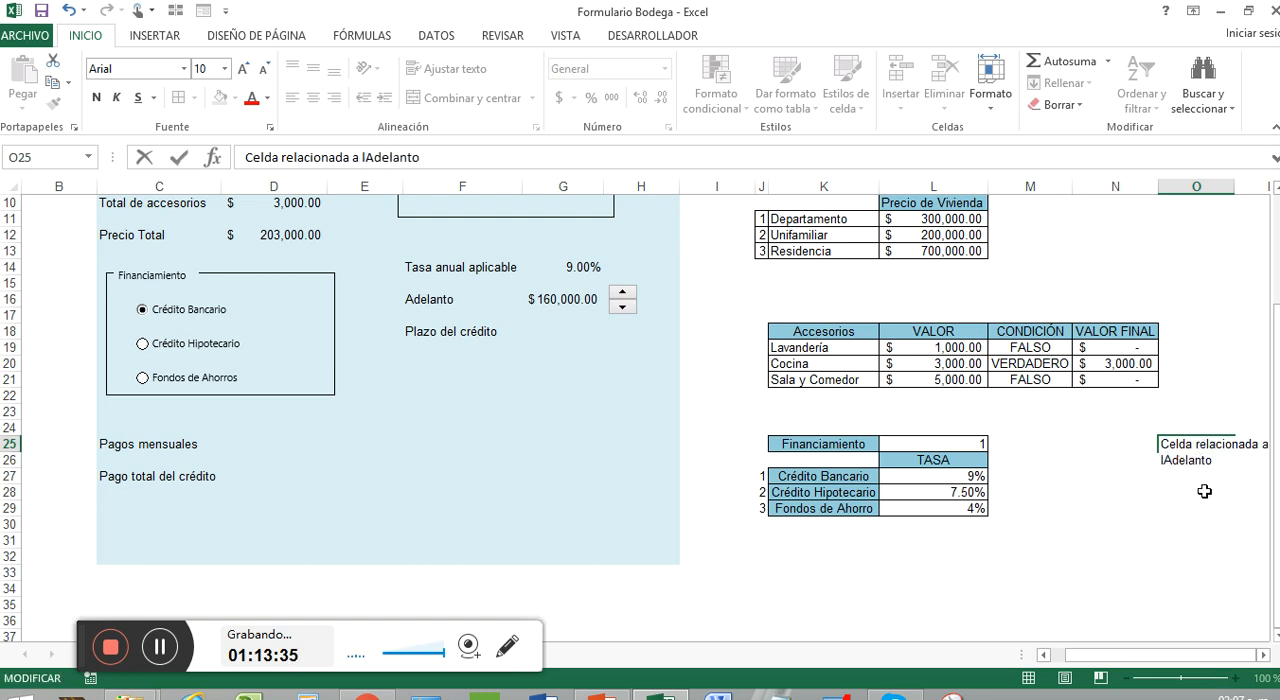
left_click(1205, 492)
Format O24:O25 as a light blue merged header with wrapped text, centered horizontally and vertically
left_click(1210, 448)
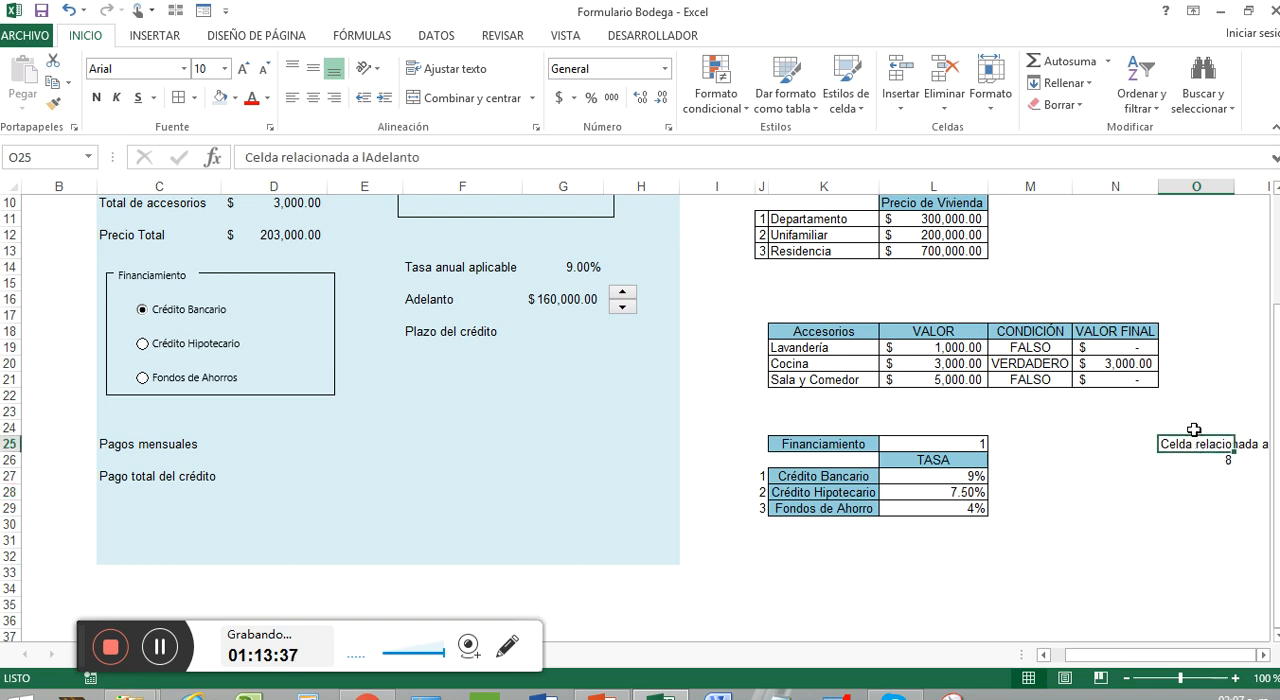
left_click(1194, 430)
left_click_drag(1194, 436, 1194, 446)
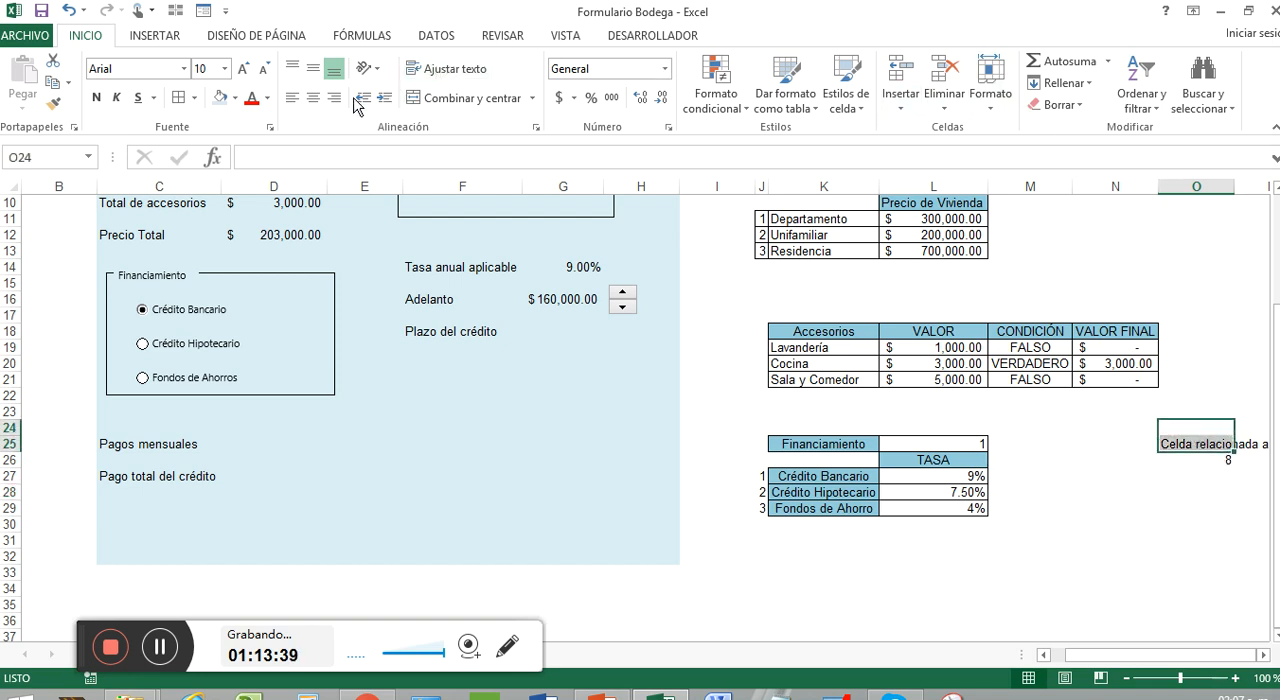
left_click(219, 98)
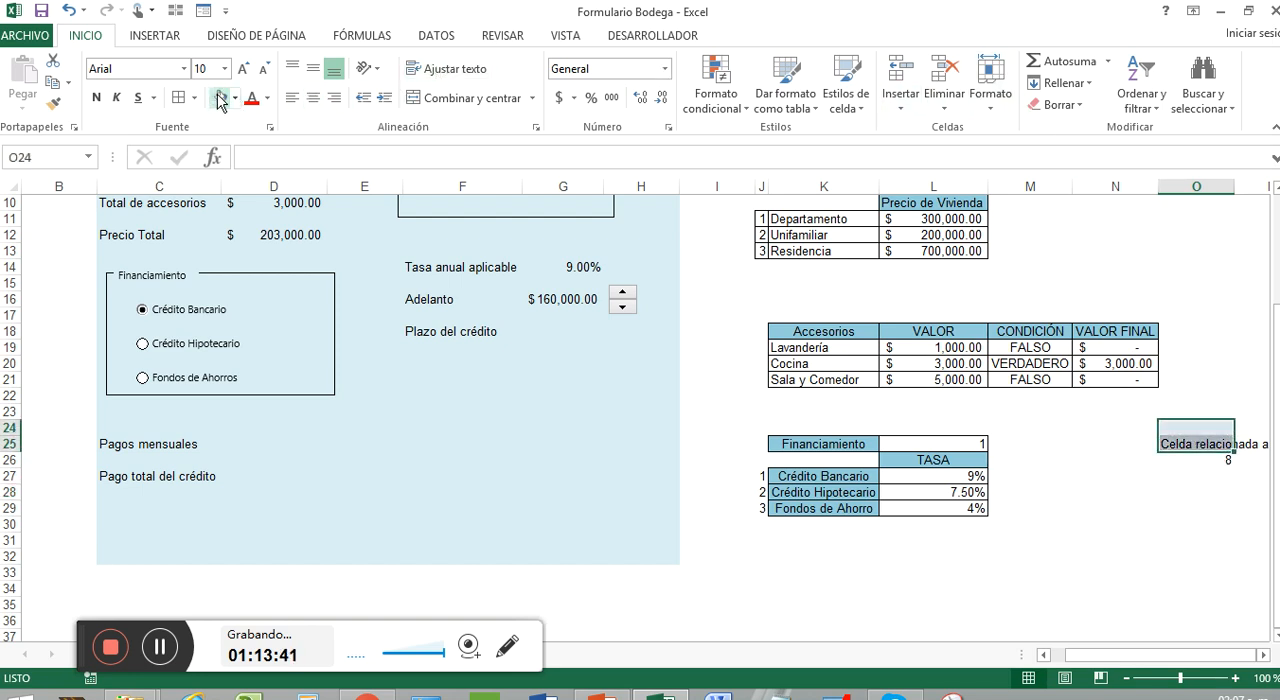
left_click(478, 72)
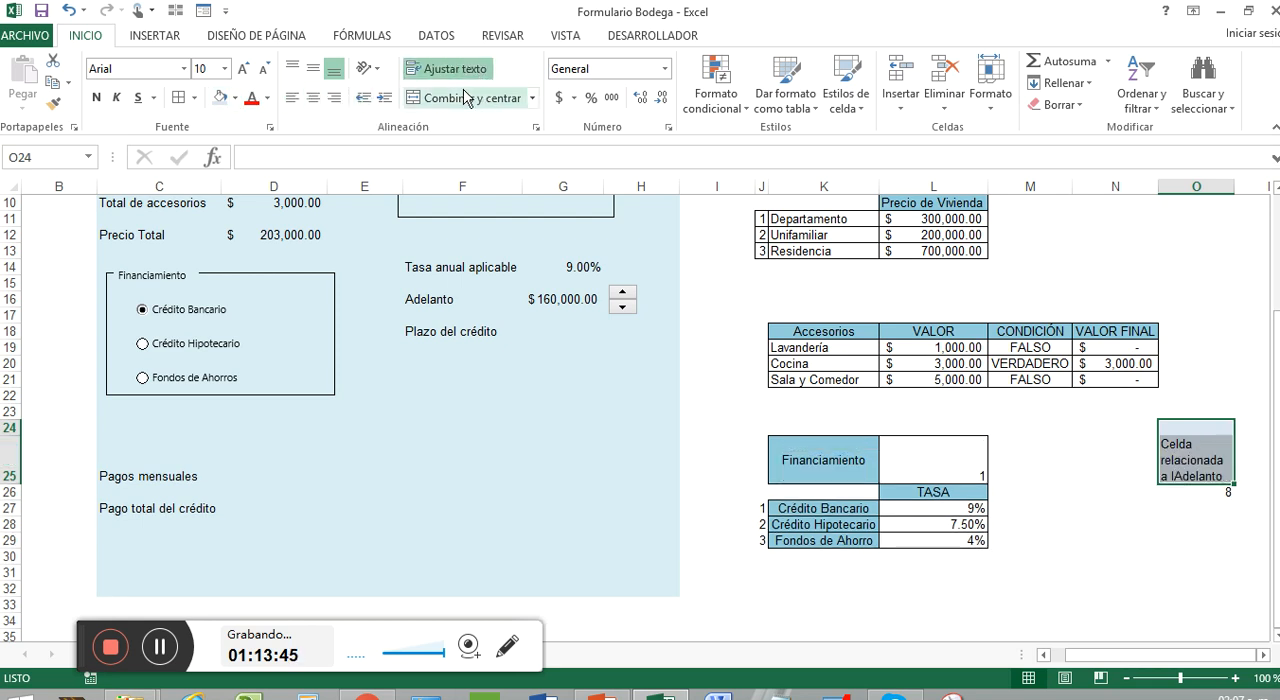
left_click(462, 102)
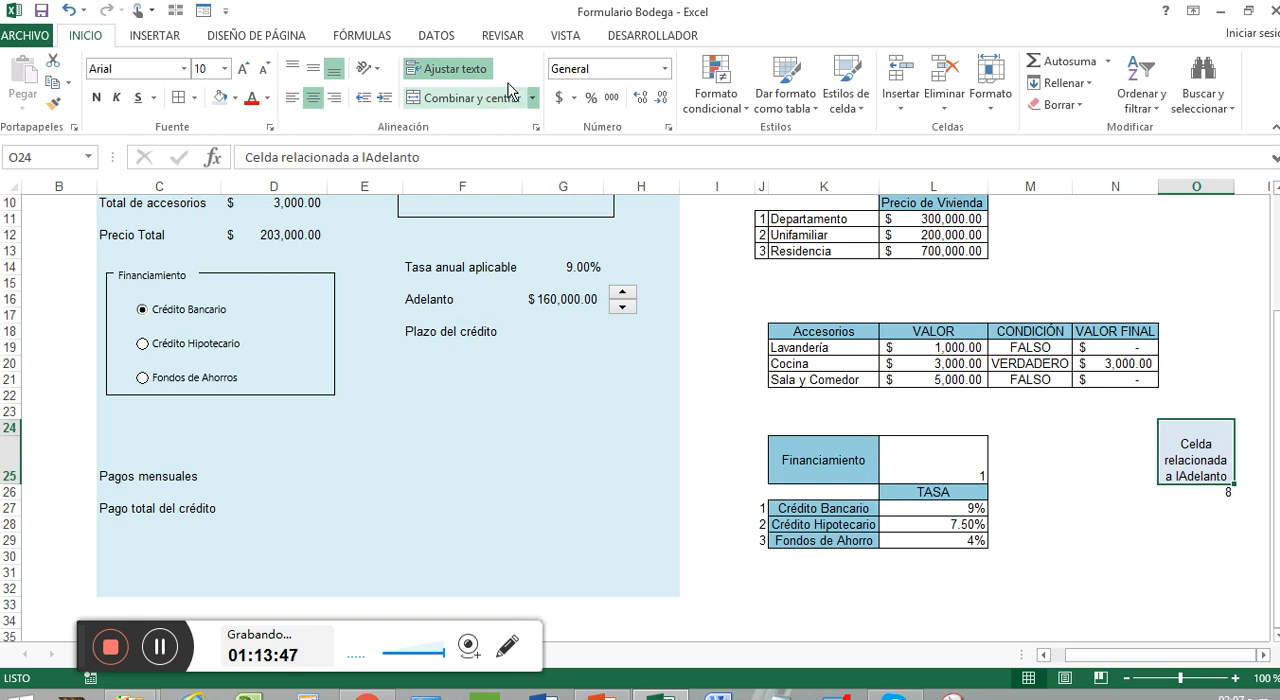
left_click(313, 68)
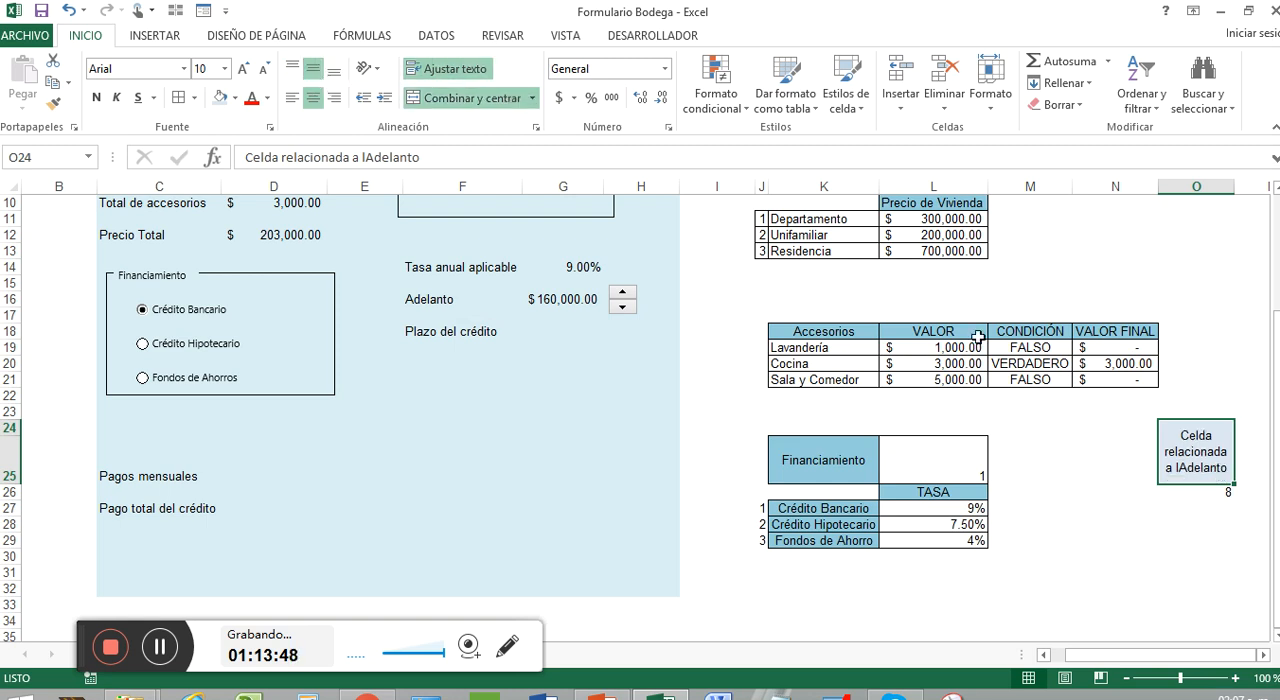
Correct the spacing in the merged header's label so it reads "Celda relacionada al Adelanto"
double_click(1176, 464)
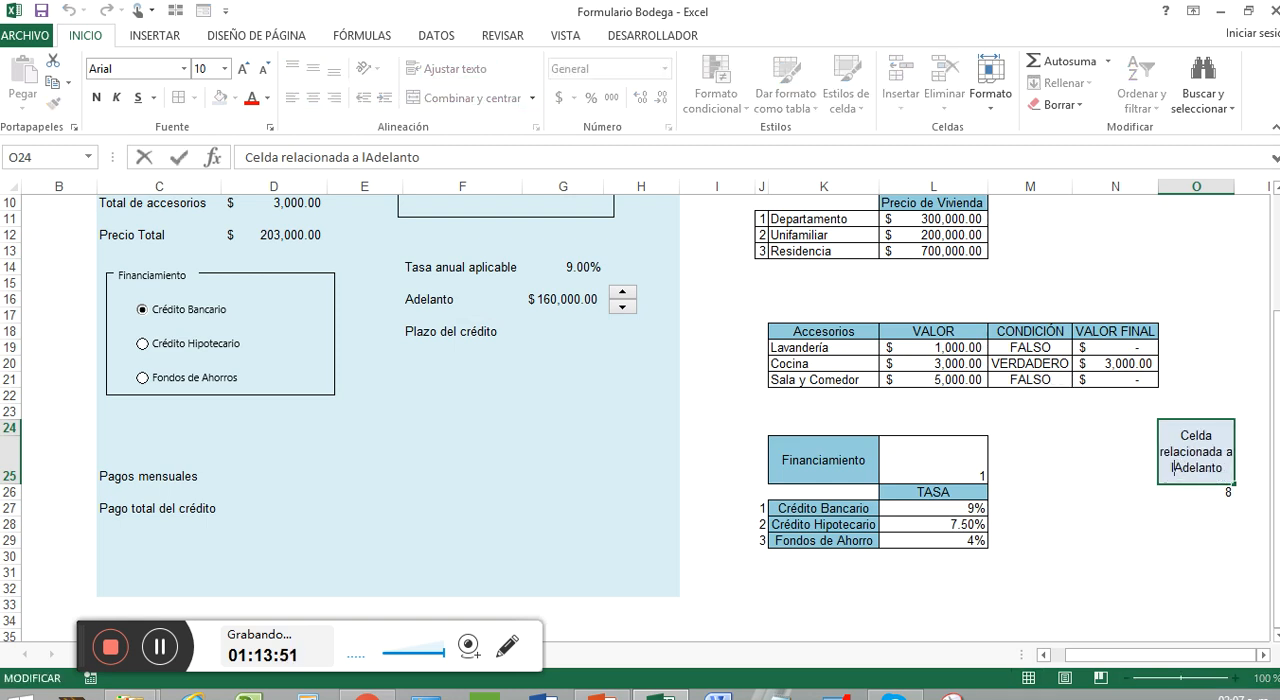
key("BackSpace")
key("BackSpace")
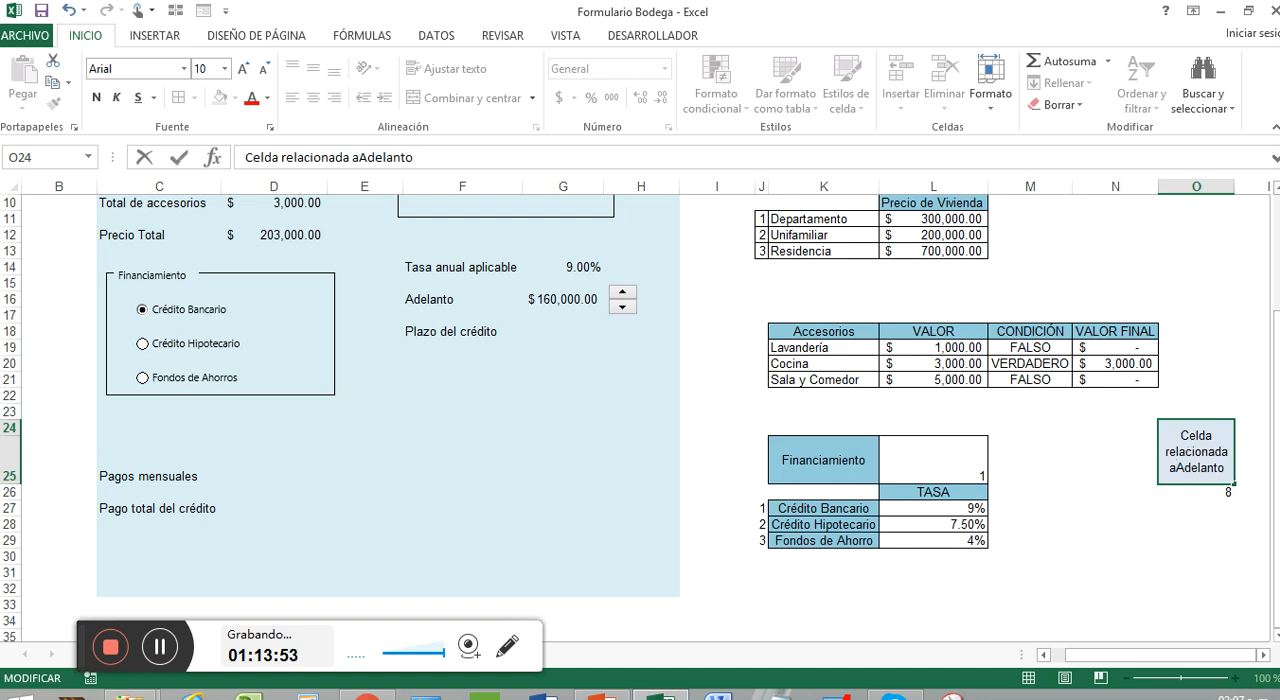
type("l")
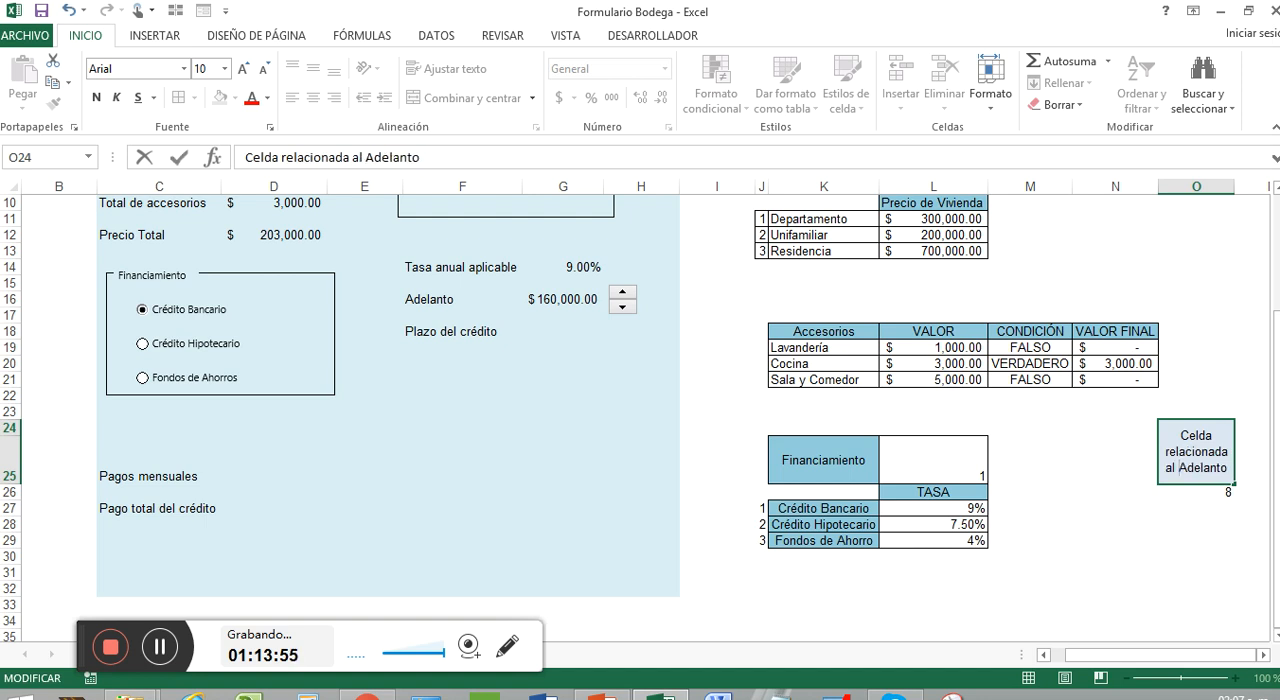
left_click(1240, 373)
Center the linked cell's value in O26 and apply borders to the header and value block O24:O26
left_click_drag(1213, 472, 1220, 492)
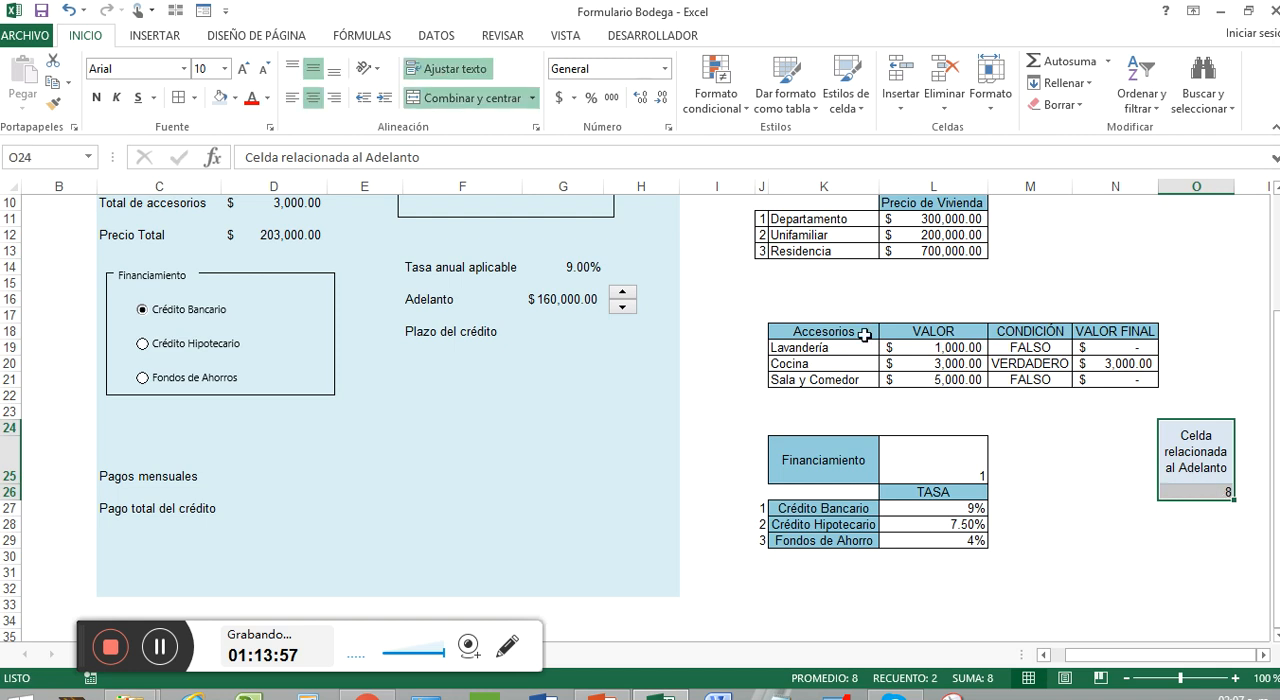
left_click(313, 97)
left_click(1208, 524)
left_click_drag(1200, 474, 1200, 492)
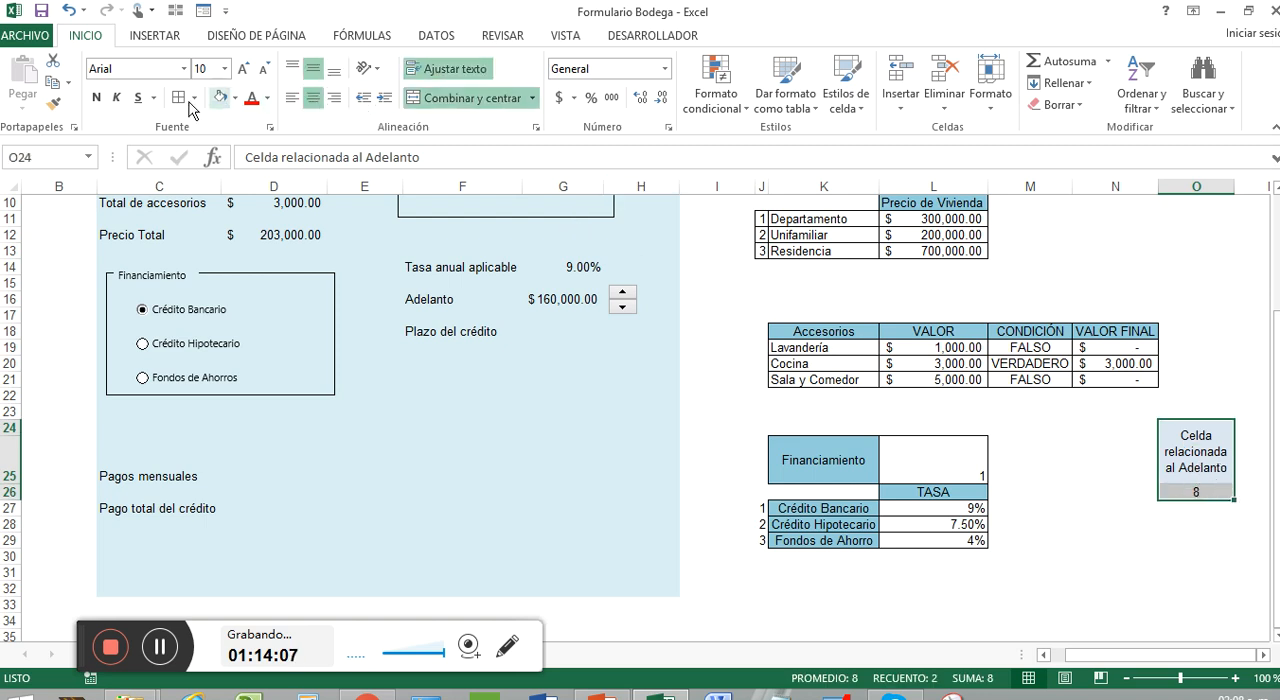
left_click(997, 538)
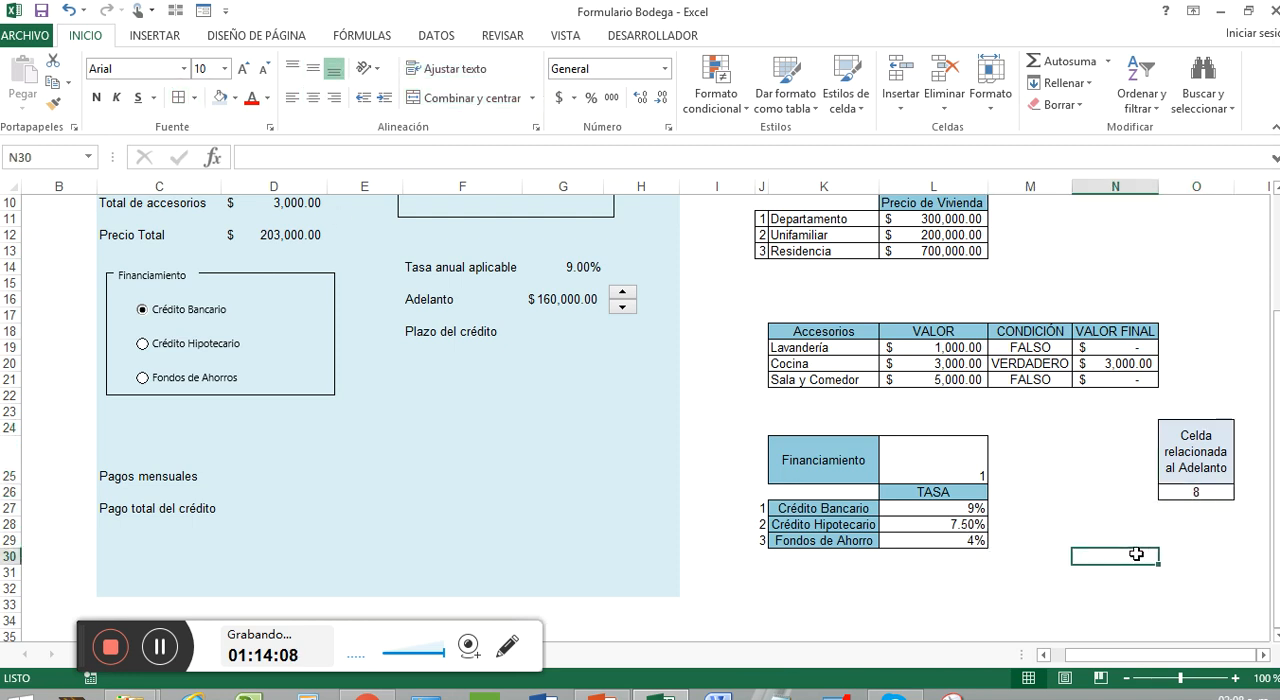
left_click(1206, 570)
left_click(1206, 524)
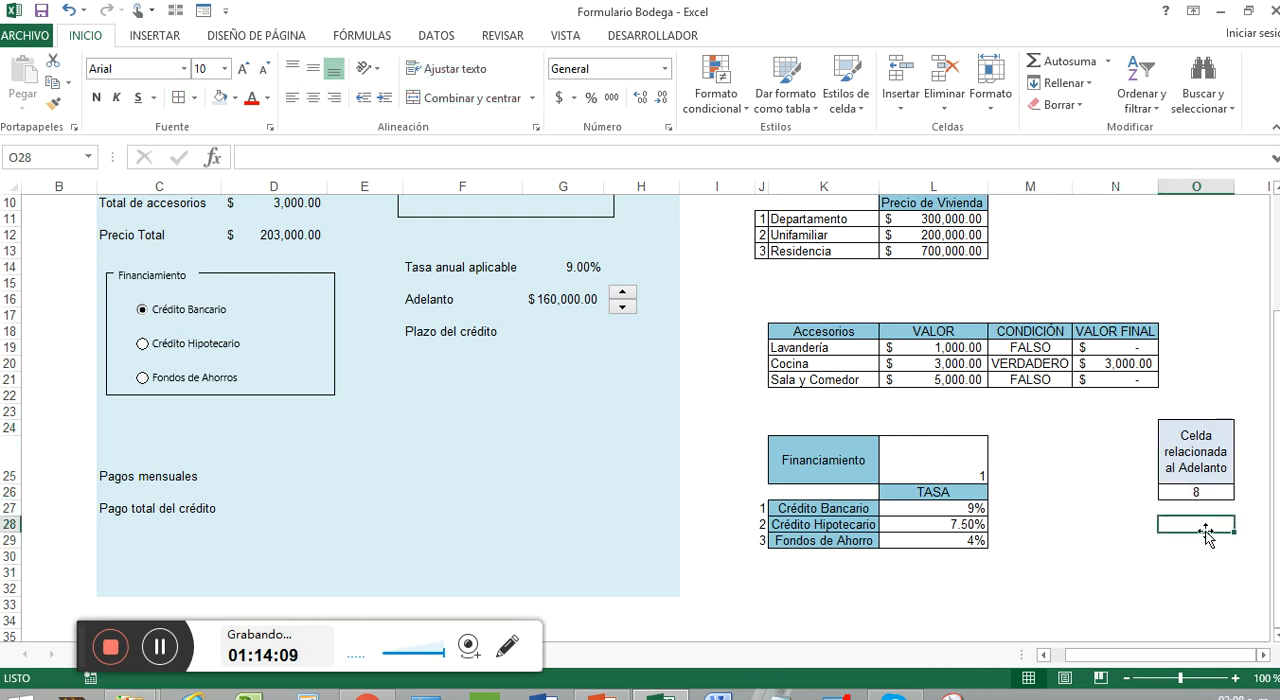
Insert a form-control scroll bar beside Plazo del crédito in row 18 and resize it into a short horizontal bar
left_click(546, 331)
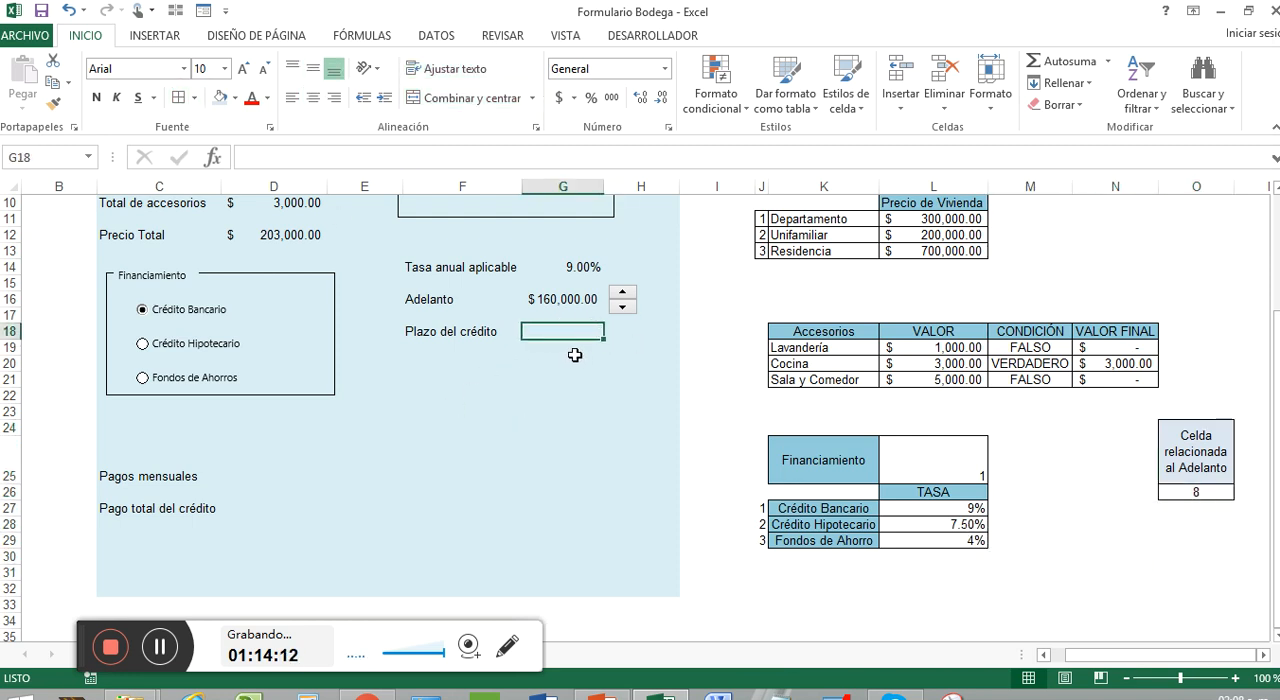
left_click(651, 38)
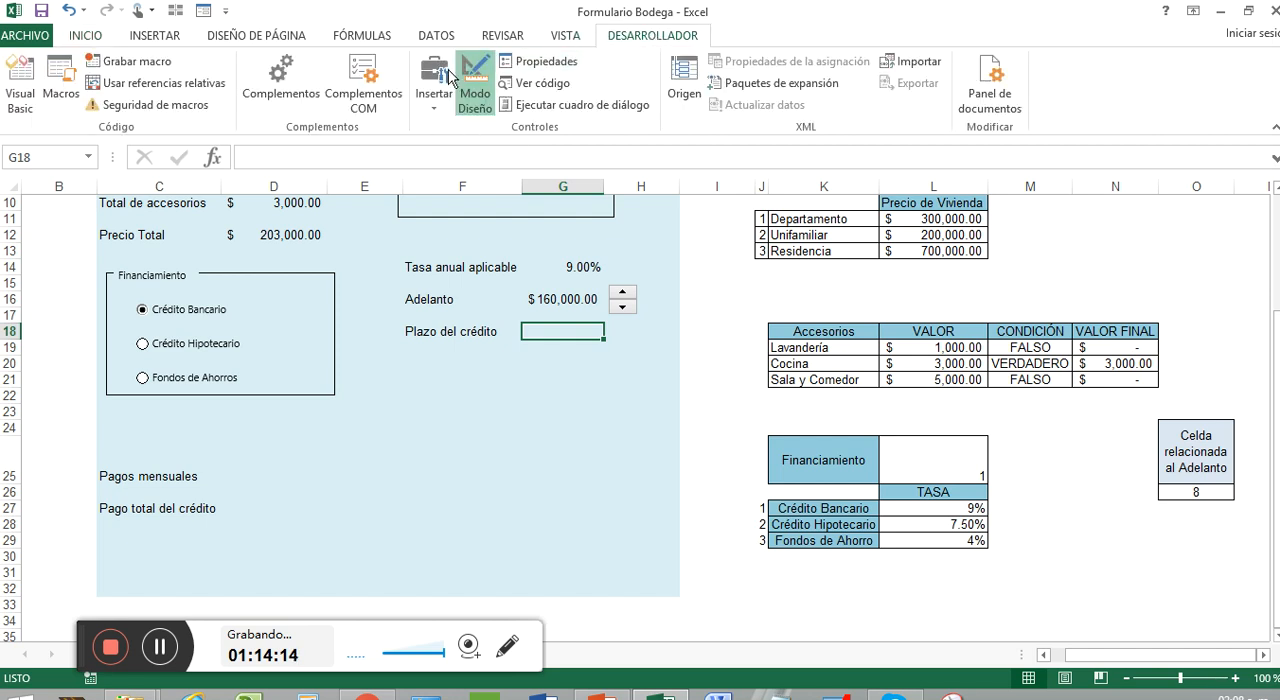
left_click(435, 112)
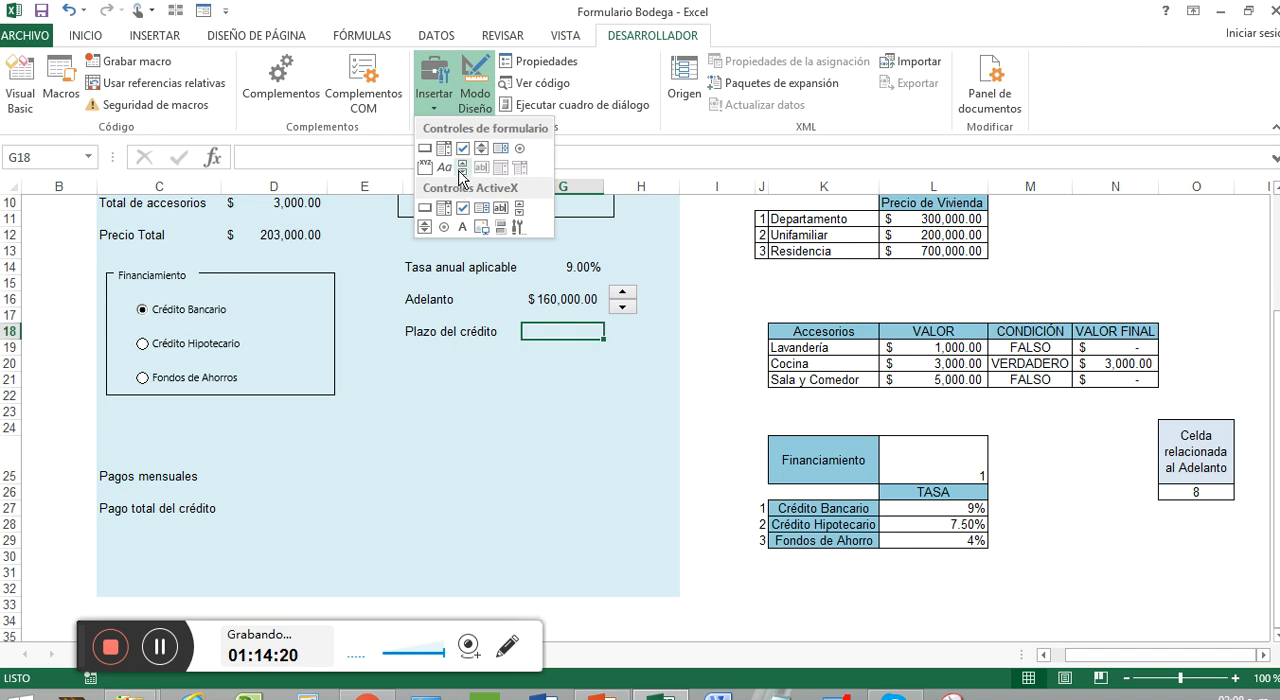
left_click(463, 168)
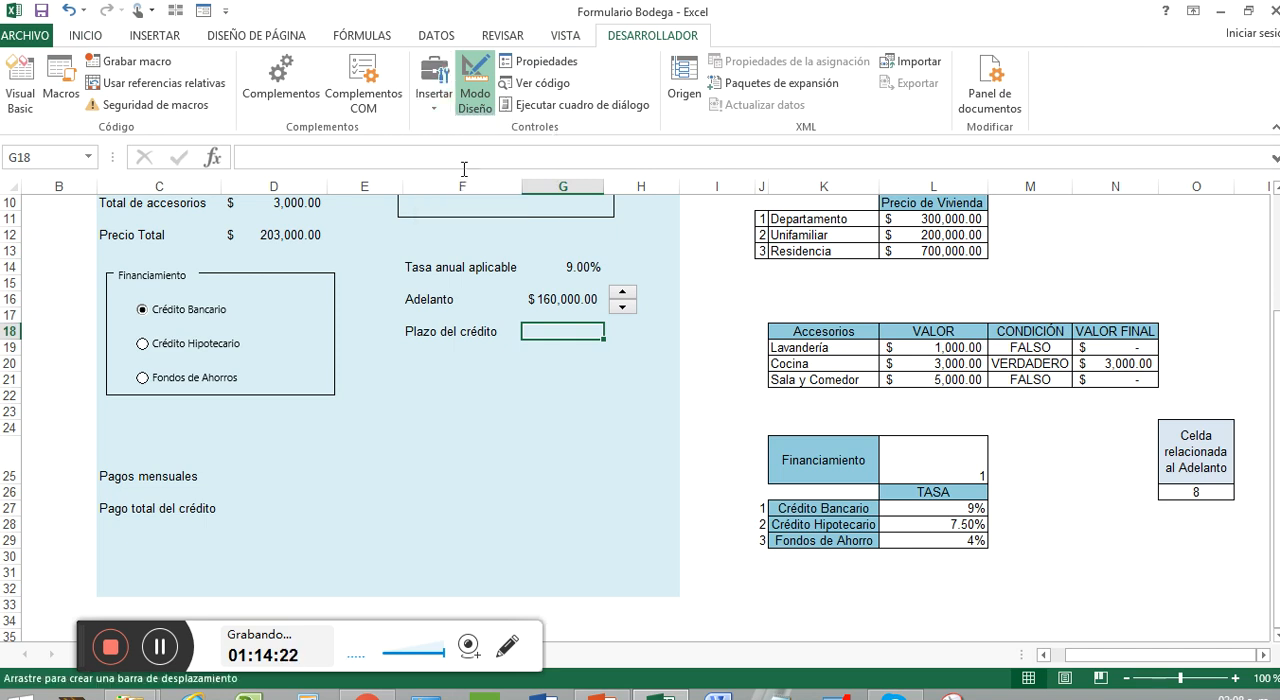
mouse_move(614, 318)
left_mouse_down()
mouse_move(622, 360)
mouse_move(706, 346)
mouse_move(647, 335)
mouse_move(606, 387)
left_mouse_up()
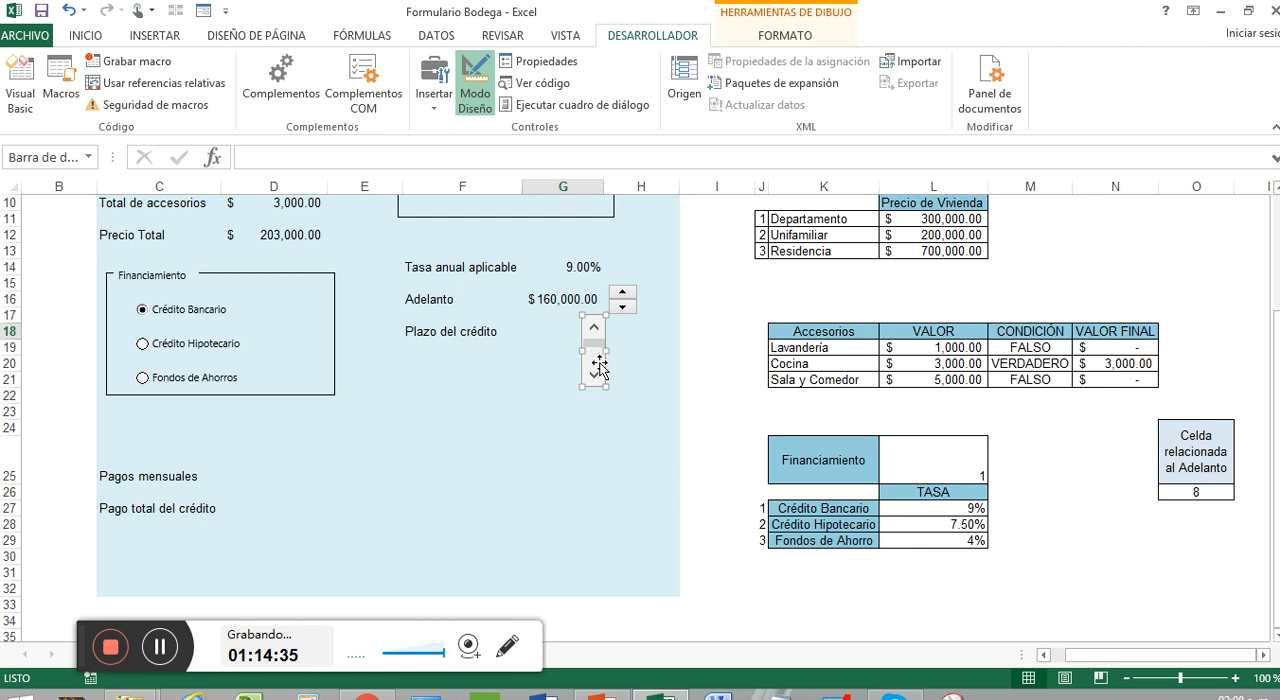
left_click_drag(604, 347, 612, 352)
left_click_drag(615, 395, 668, 341)
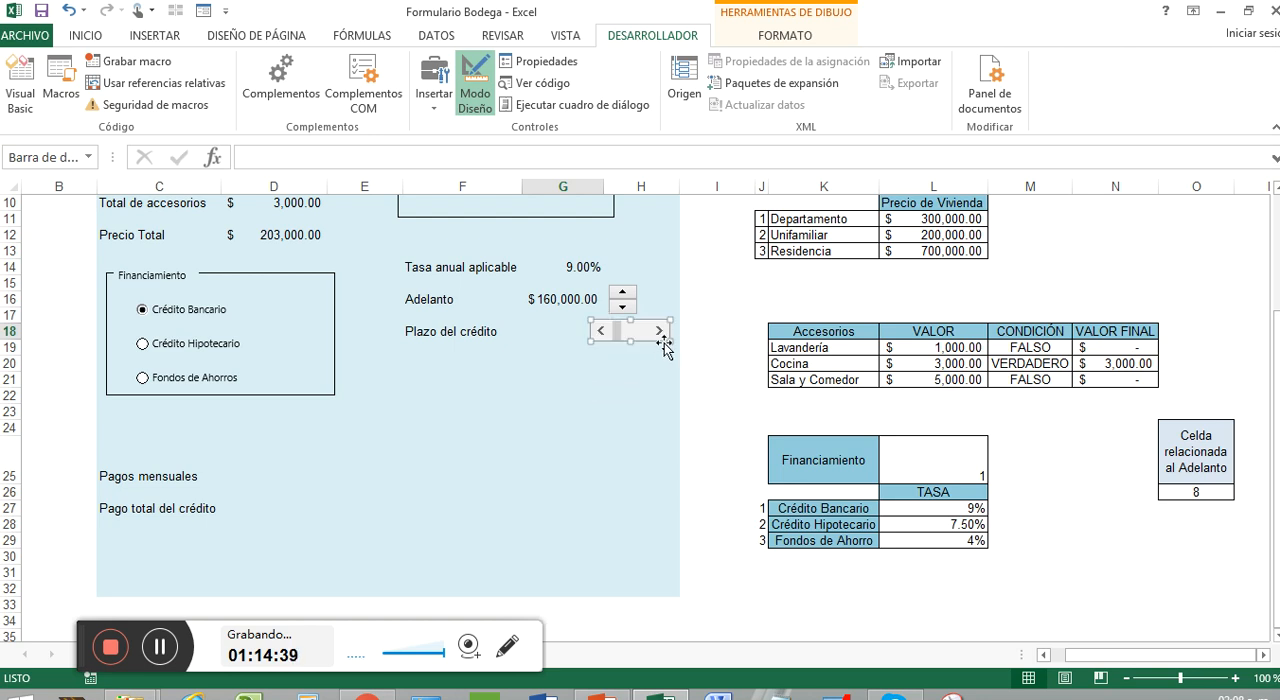
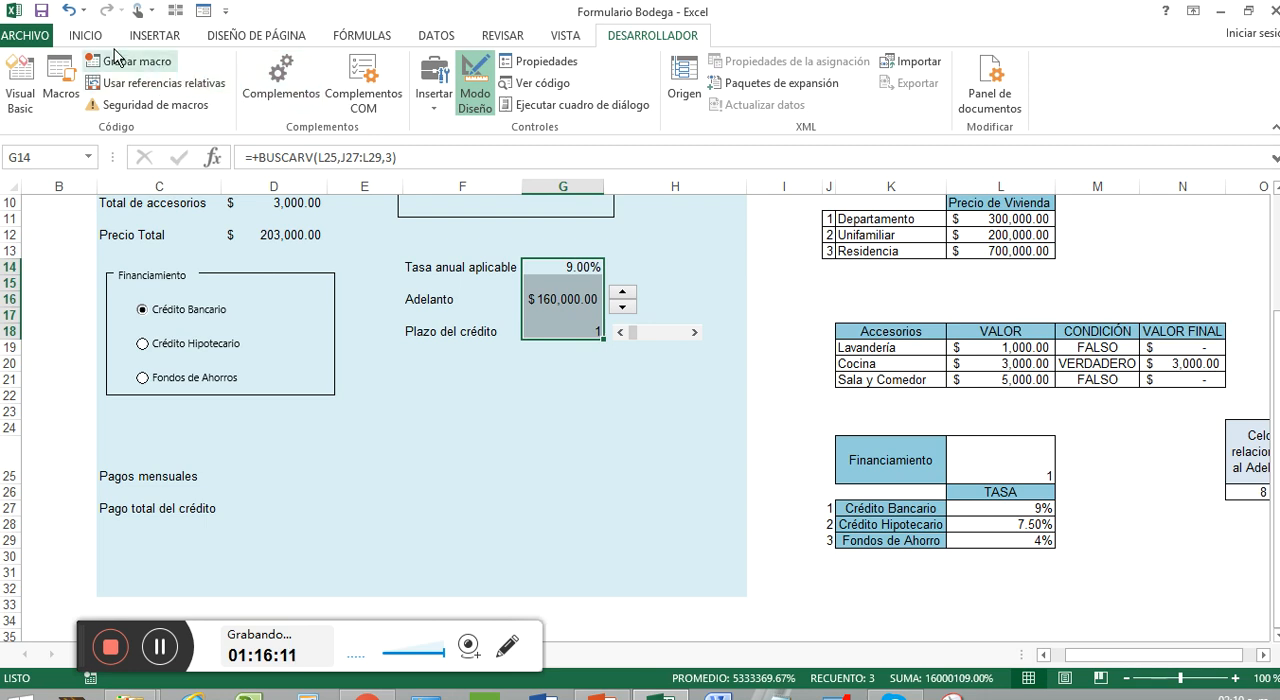
Center the values in G14:G18 horizontally and vertically
left_click(86, 35)
left_click(313, 68)
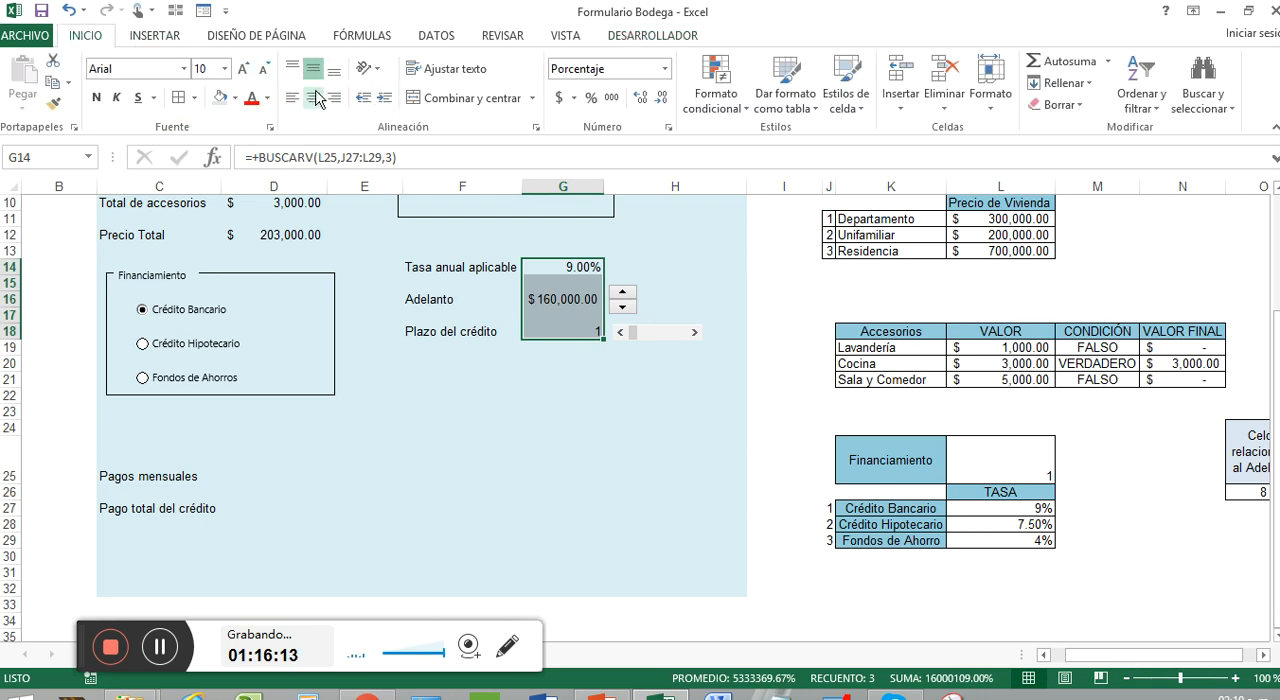
left_click(313, 97)
left_click(665, 377)
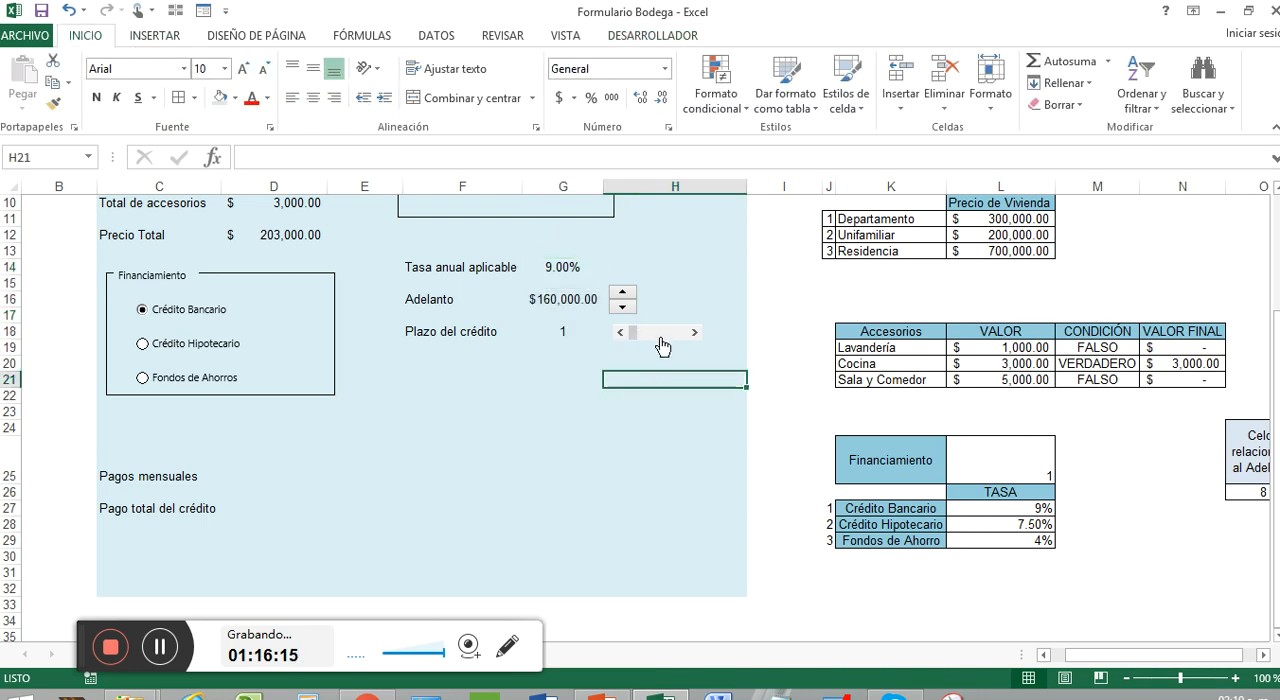
Shift the Plazo del crédito scroll bar slightly left so it lines up with the spin button above
right_click(660, 335)
key("Escape")
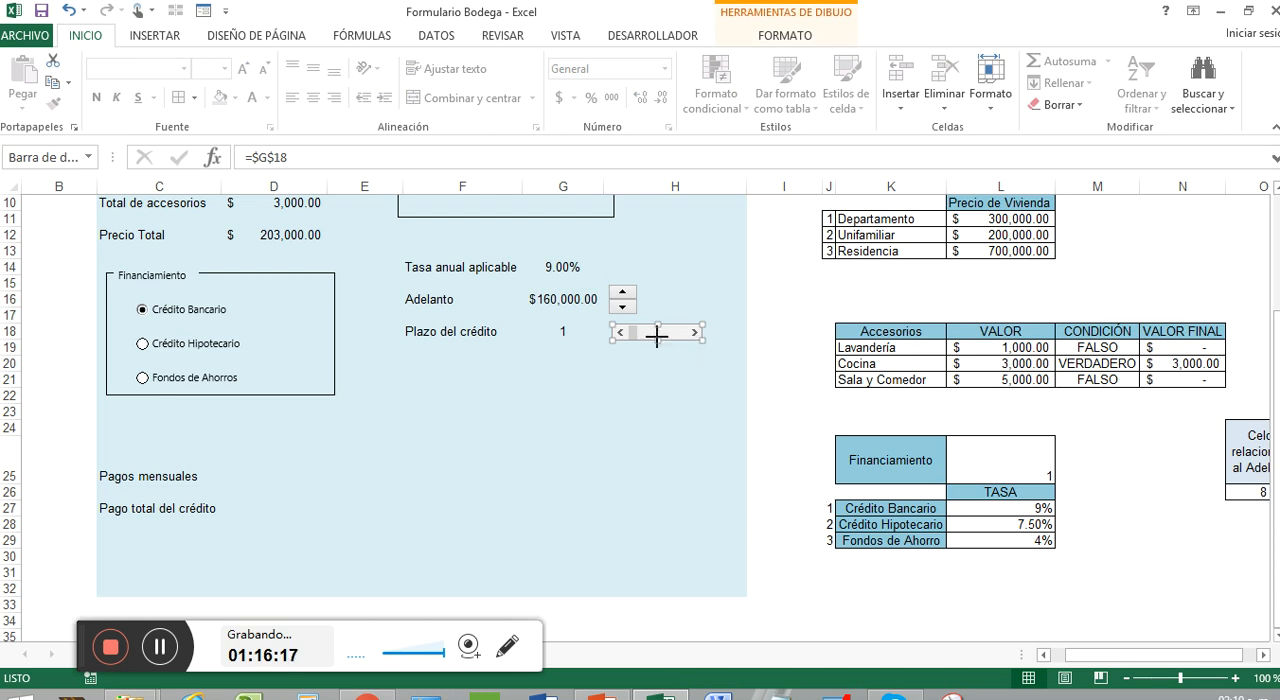
key("Escape")
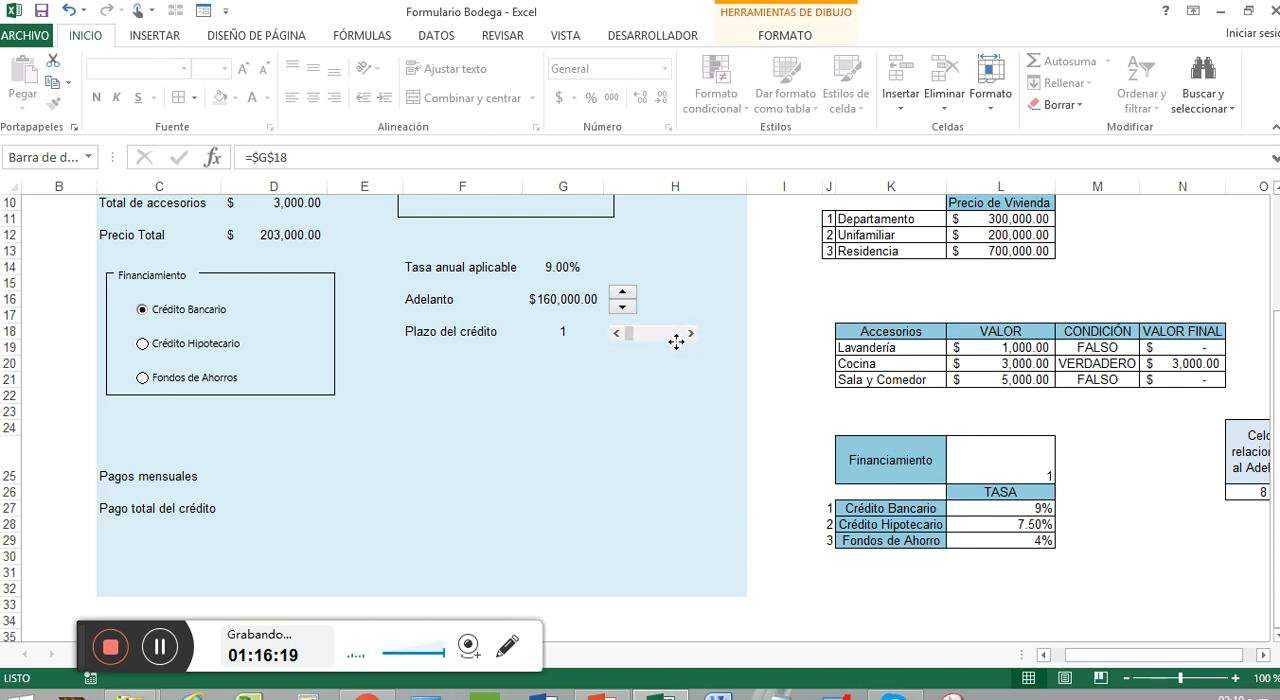
left_click(594, 408)
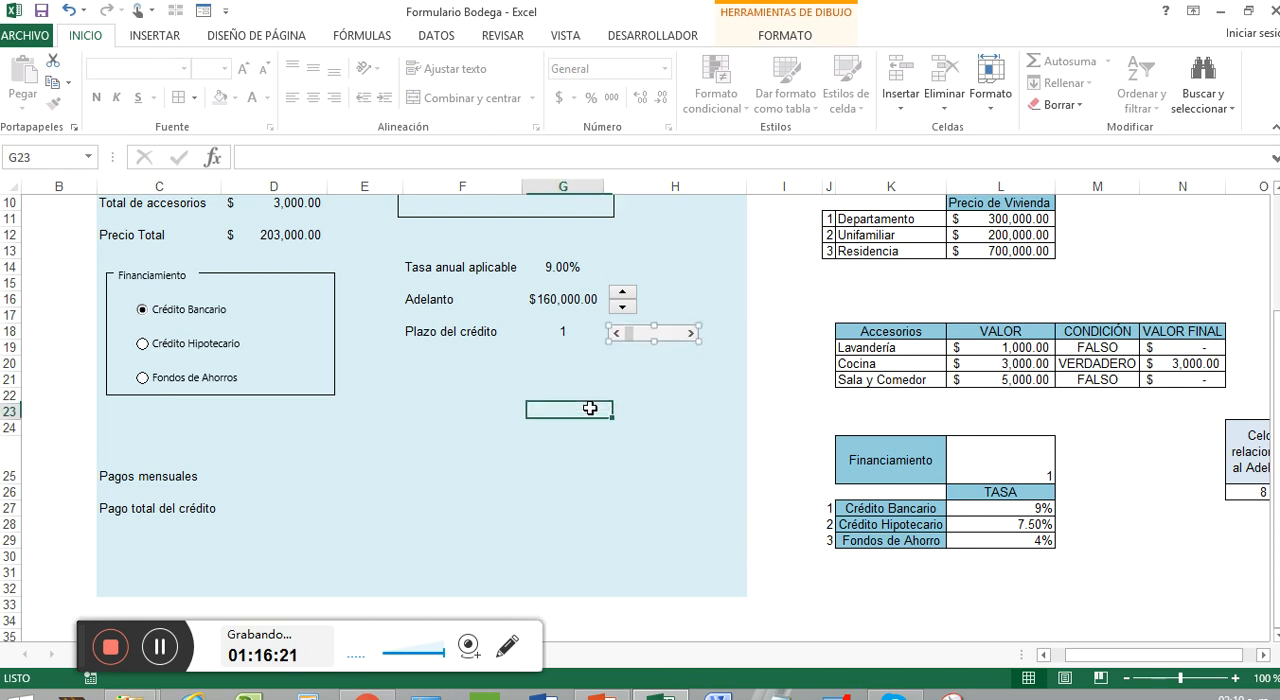
scroll(517, 374, "up", 3)
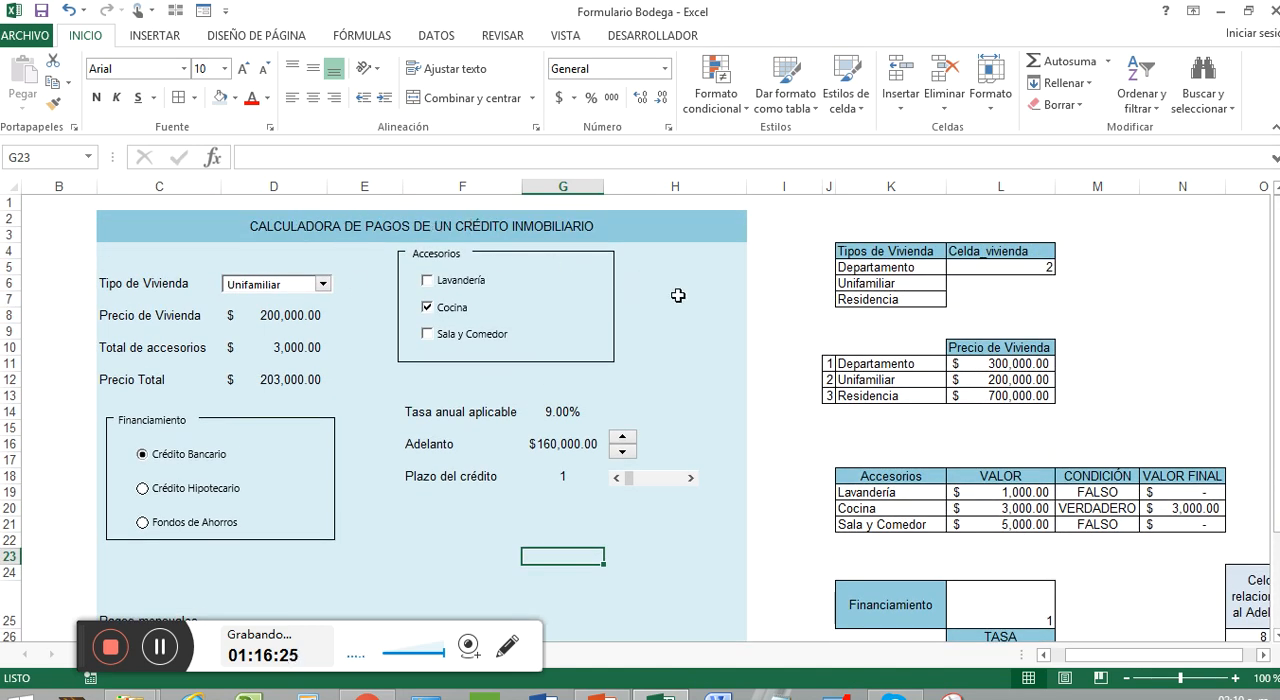
scroll(678, 295, "down", 2)
scroll(678, 295, "up", 2)
scroll(560, 520, "down", 4)
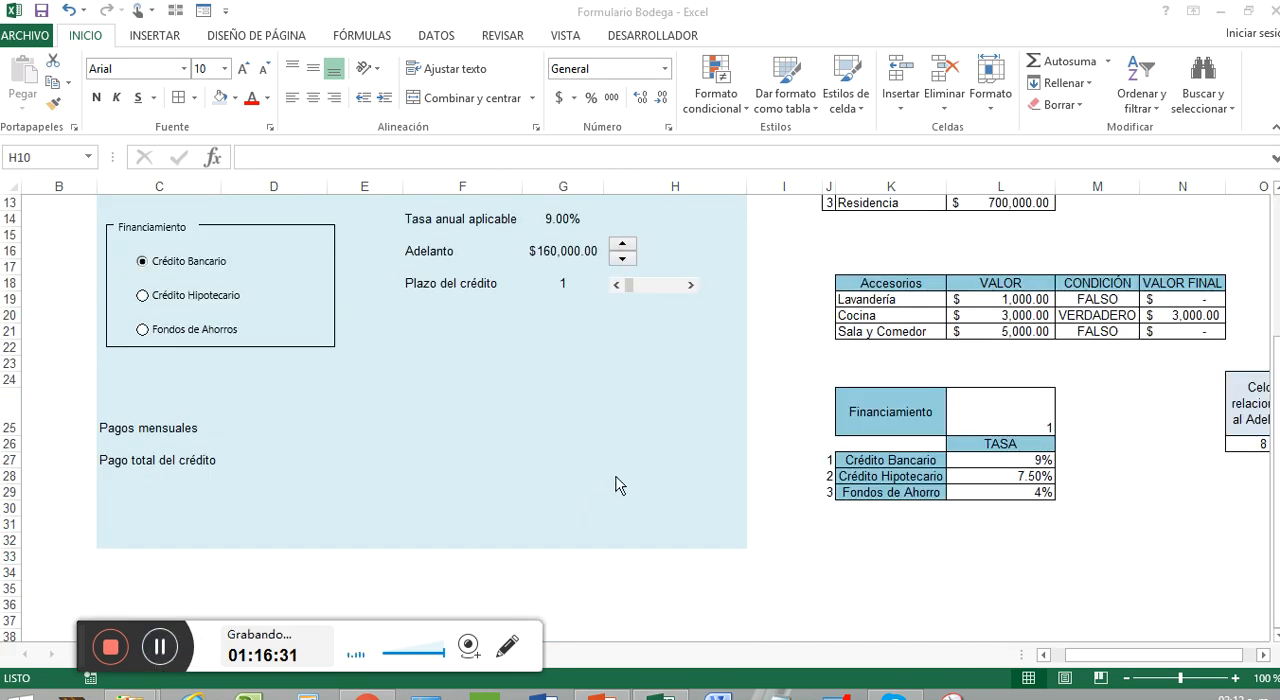
scroll(525, 458, "up", 4)
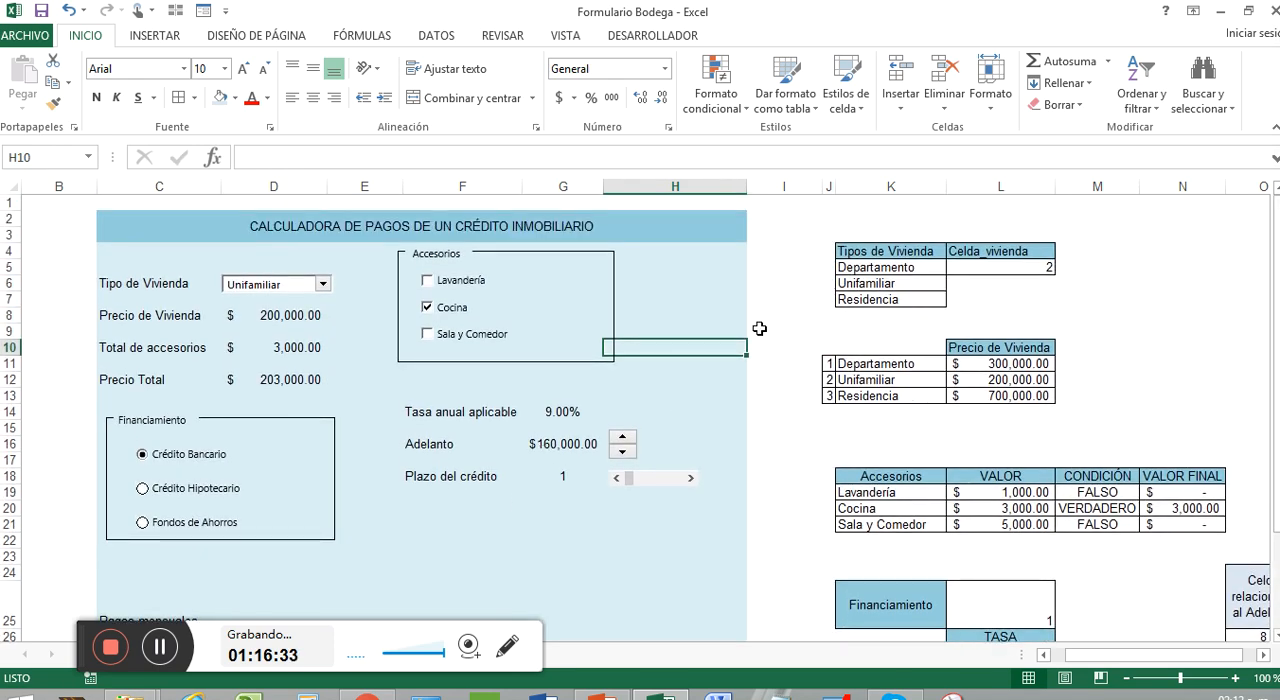
Center C25:D25 and C27:D27, the Pagos mensuales and Pago total del crédito rows, horizontally and vertically
scroll(797, 306, "down", 2)
left_click(370, 512)
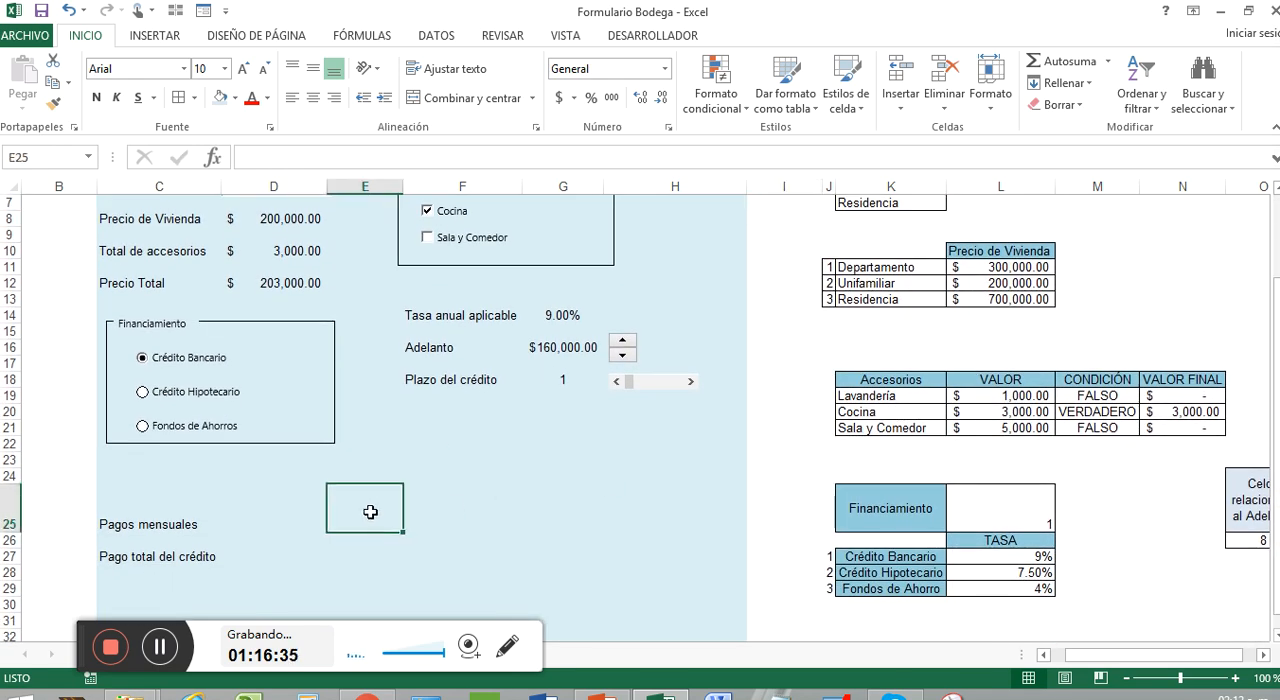
left_click_drag(183, 524, 249, 527)
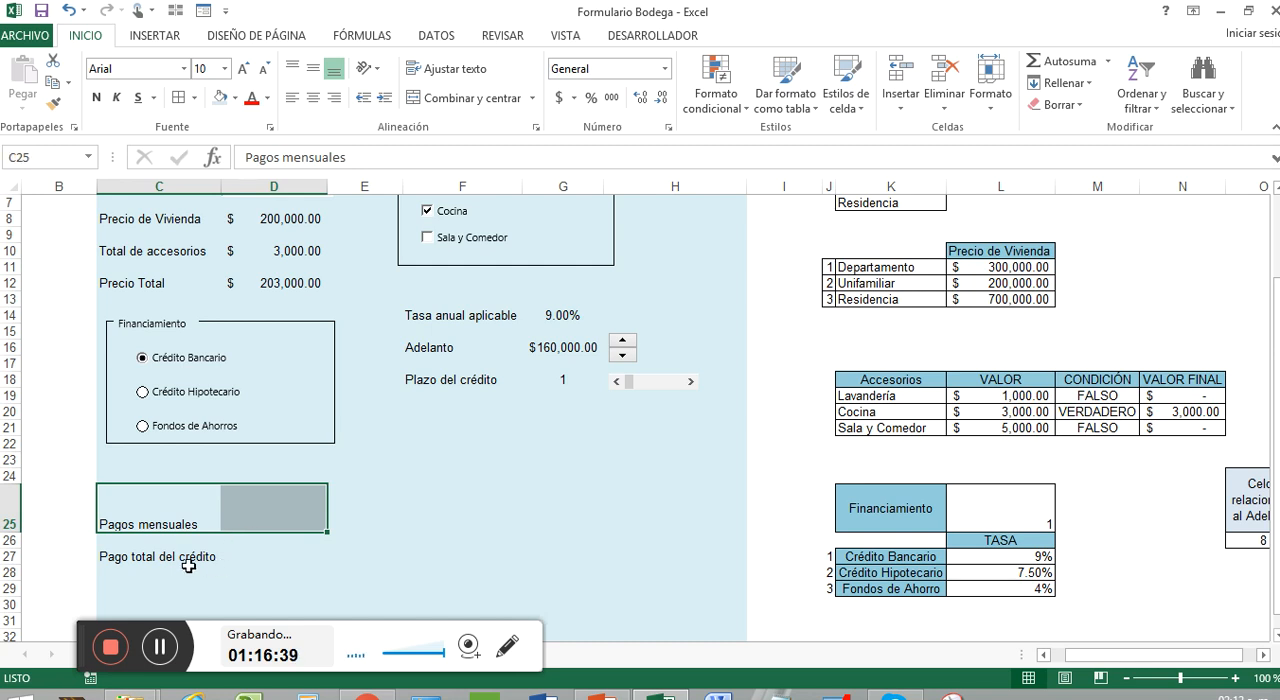
left_click_drag(185, 562, 248, 556, "ctrl")
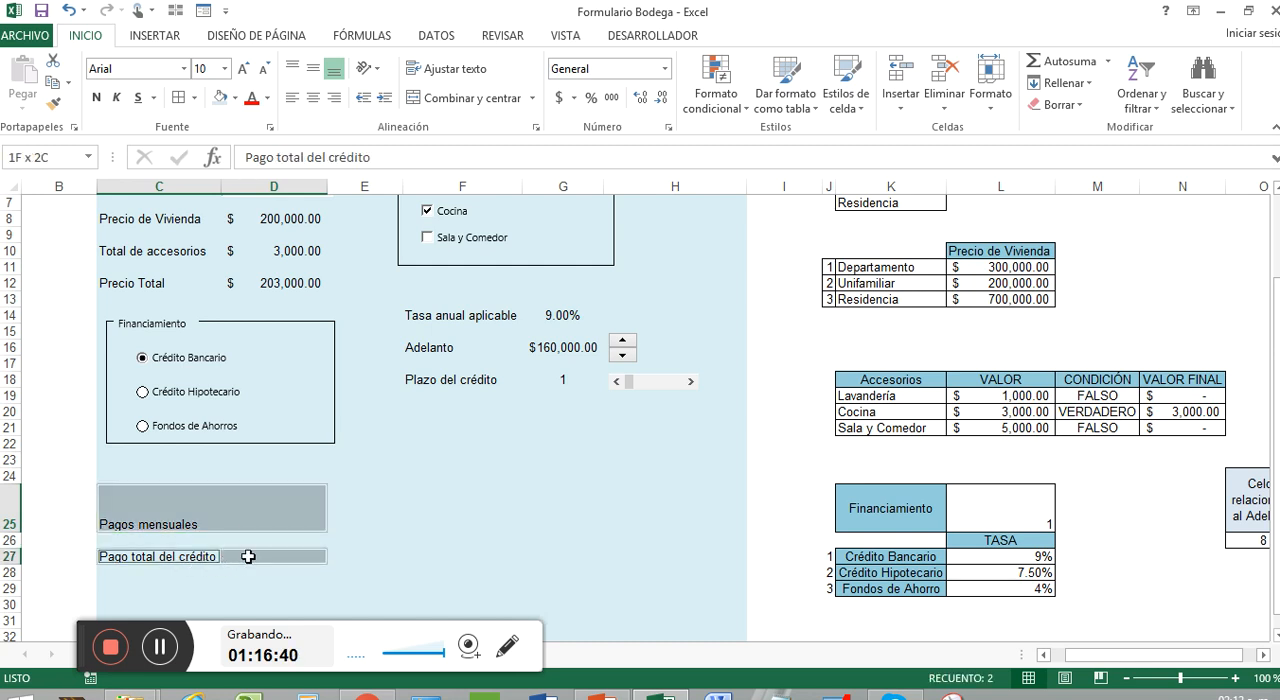
left_click(313, 68)
left_click(313, 97)
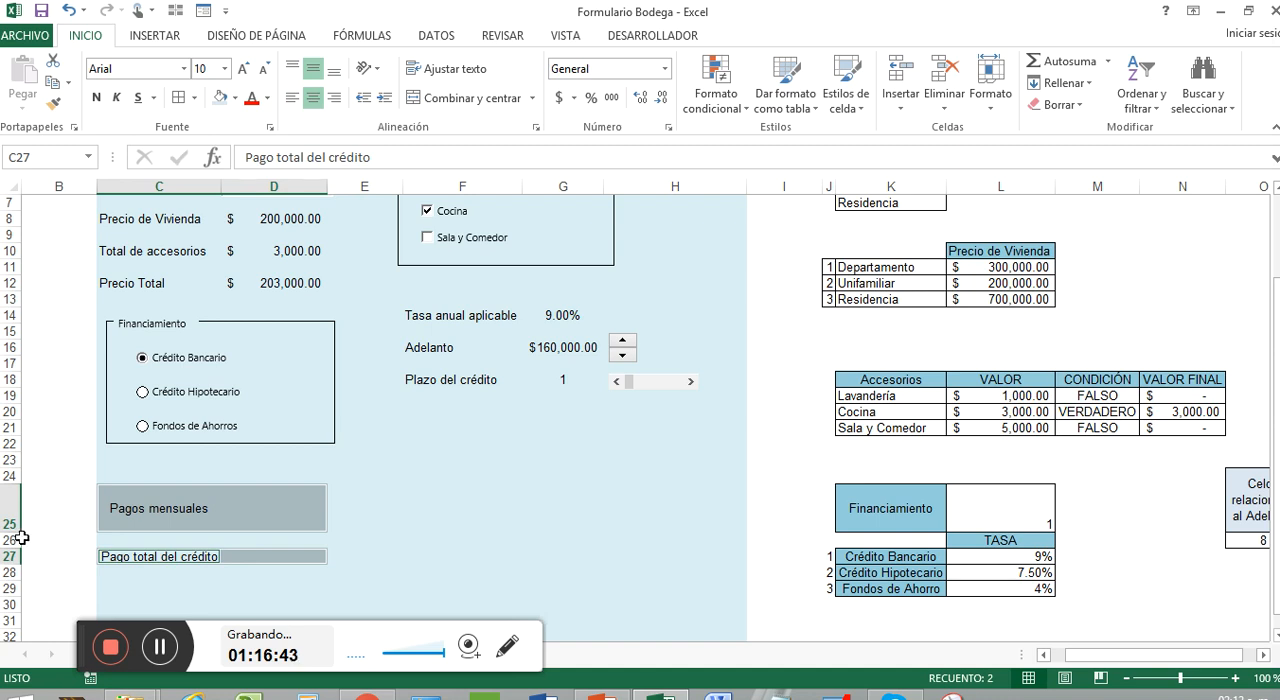
Increase the height of rows 25 and 27 together so both payment rows are equally tall
left_click_drag(10, 531, 10, 537)
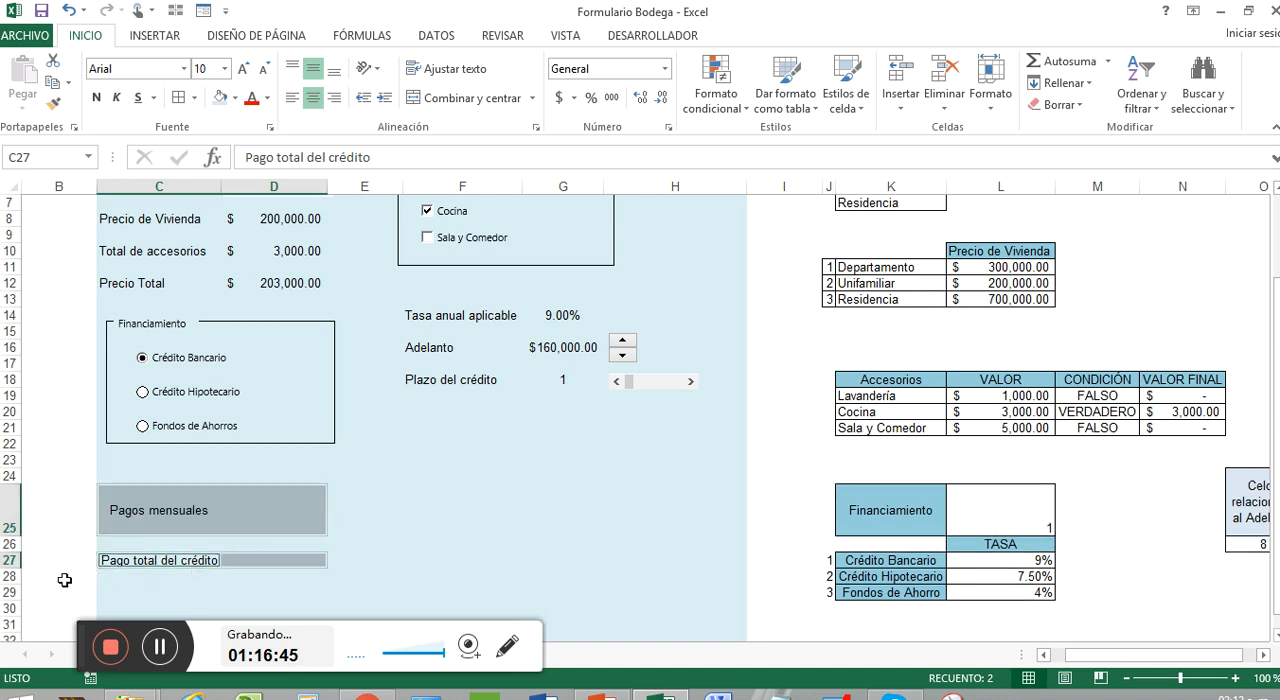
left_click(10, 510)
left_click(8, 560, "ctrl")
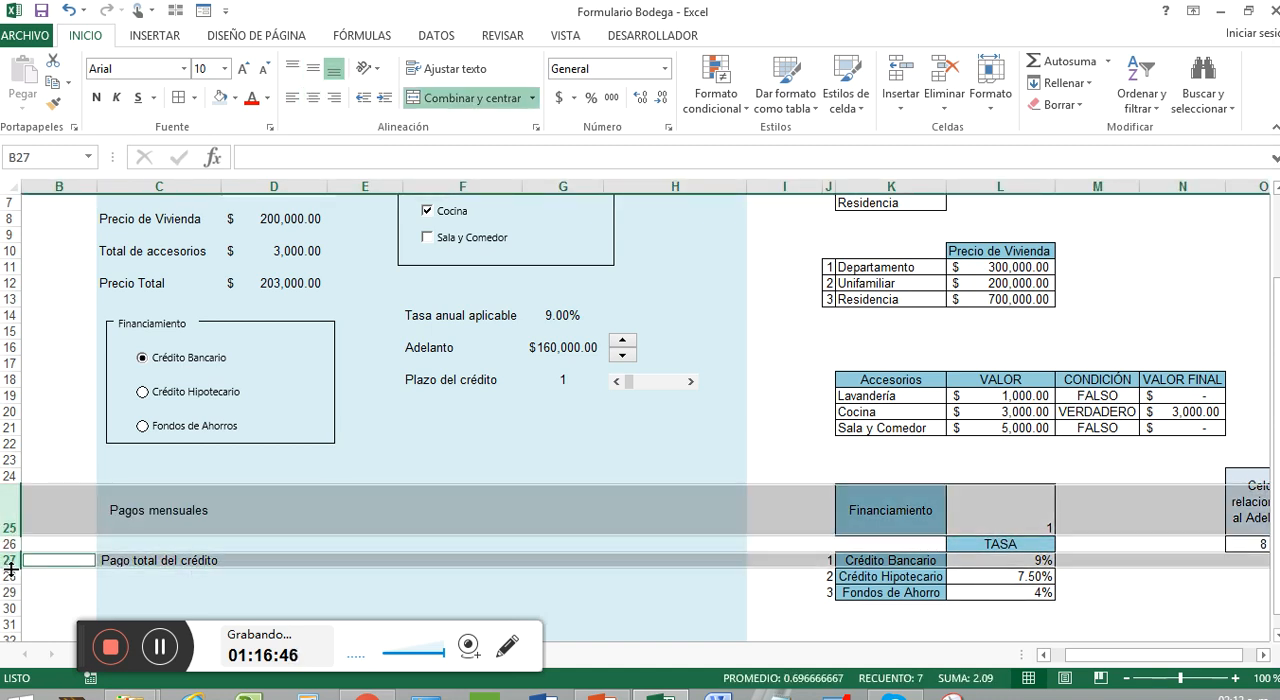
left_click_drag(10, 538, 22, 537)
left_click(254, 500)
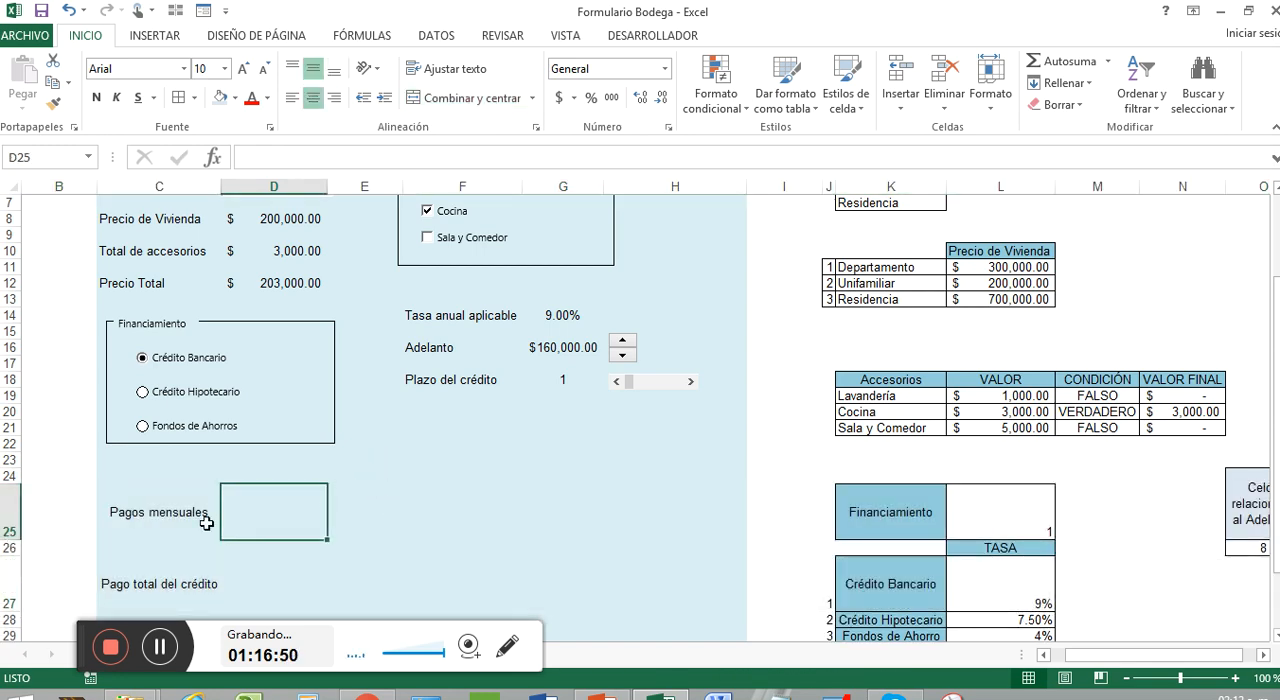
left_click(220, 517)
left_click(262, 512)
Zoom out to 70% to review the whole mortgage calculator with its supporting tables
scroll(410, 462, "down", 2)
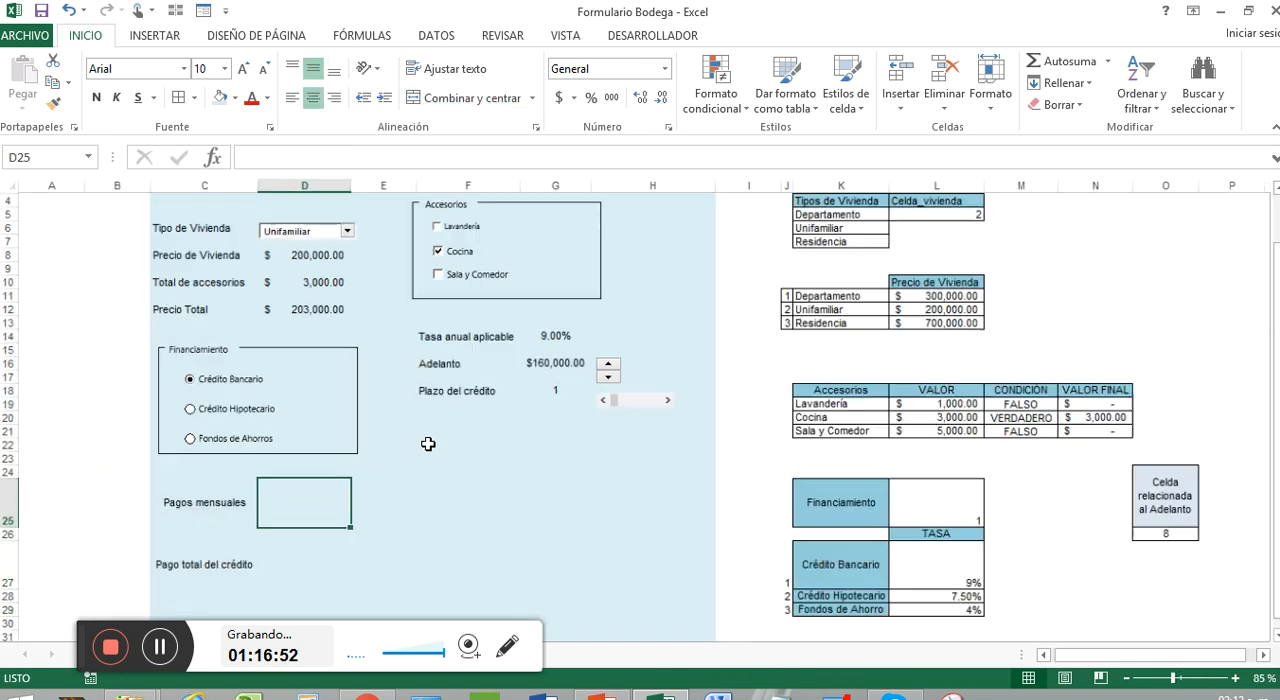
scroll(494, 471, "down", 1)
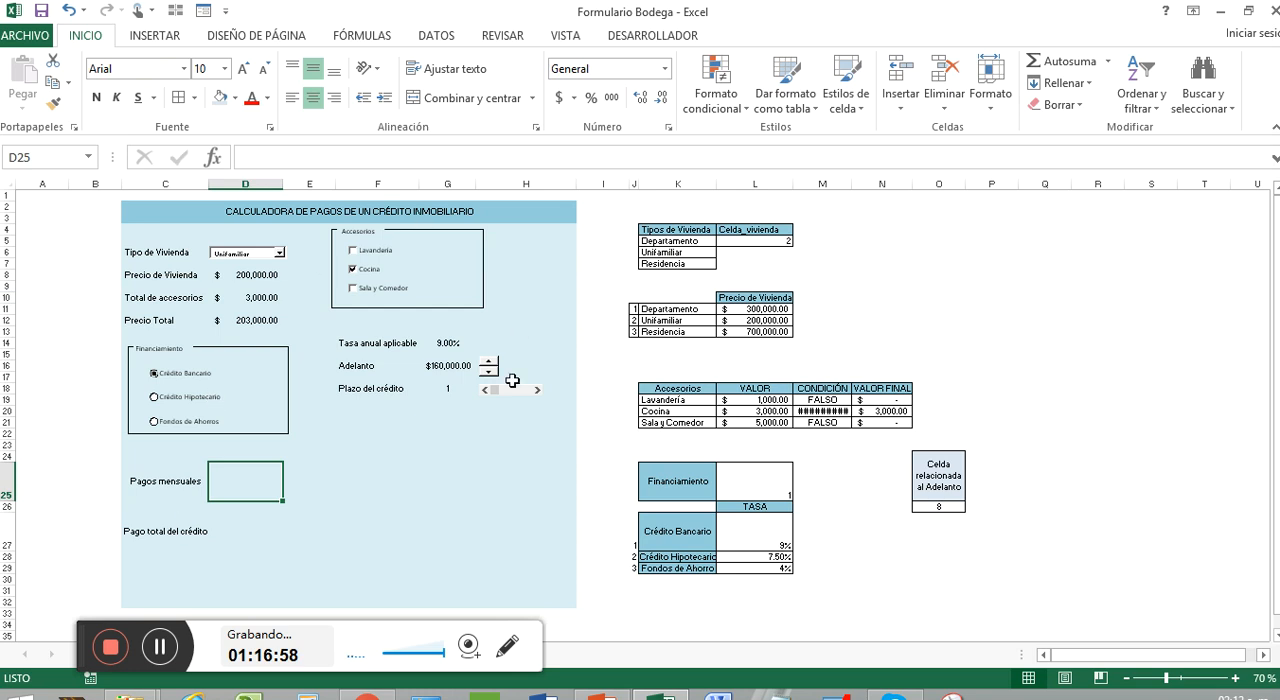
left_click_drag(72, 650, 802, 645)
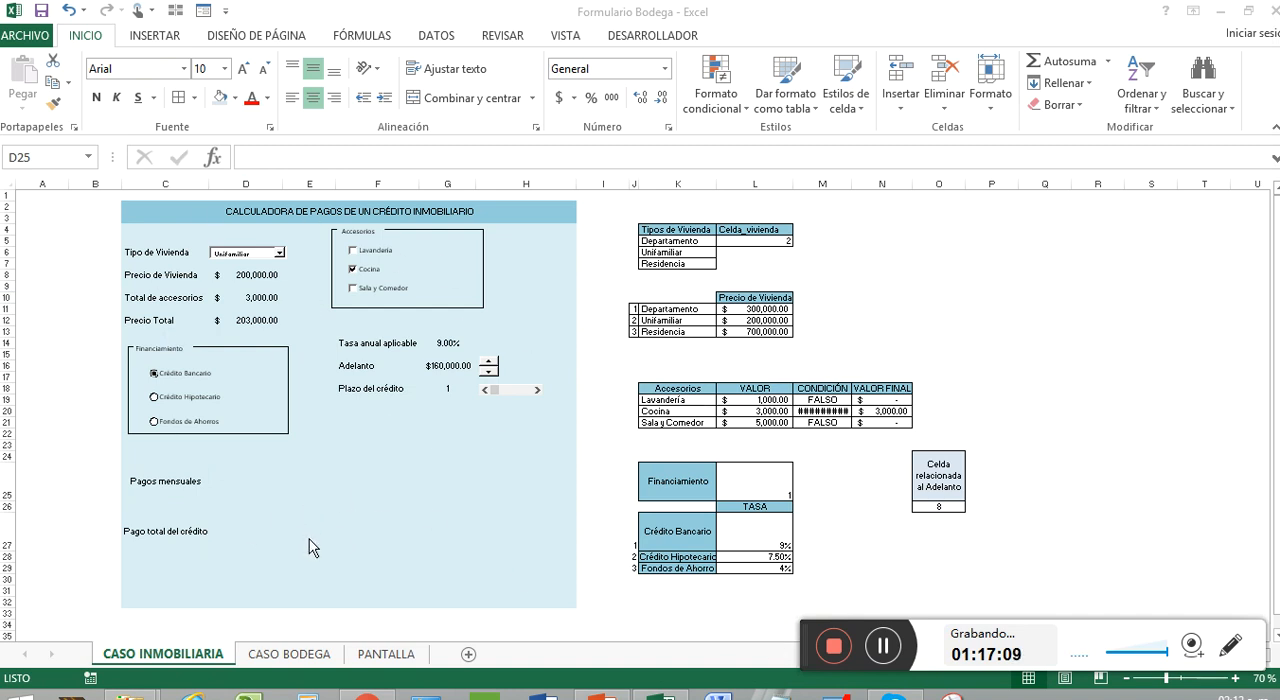
left_click(340, 521)
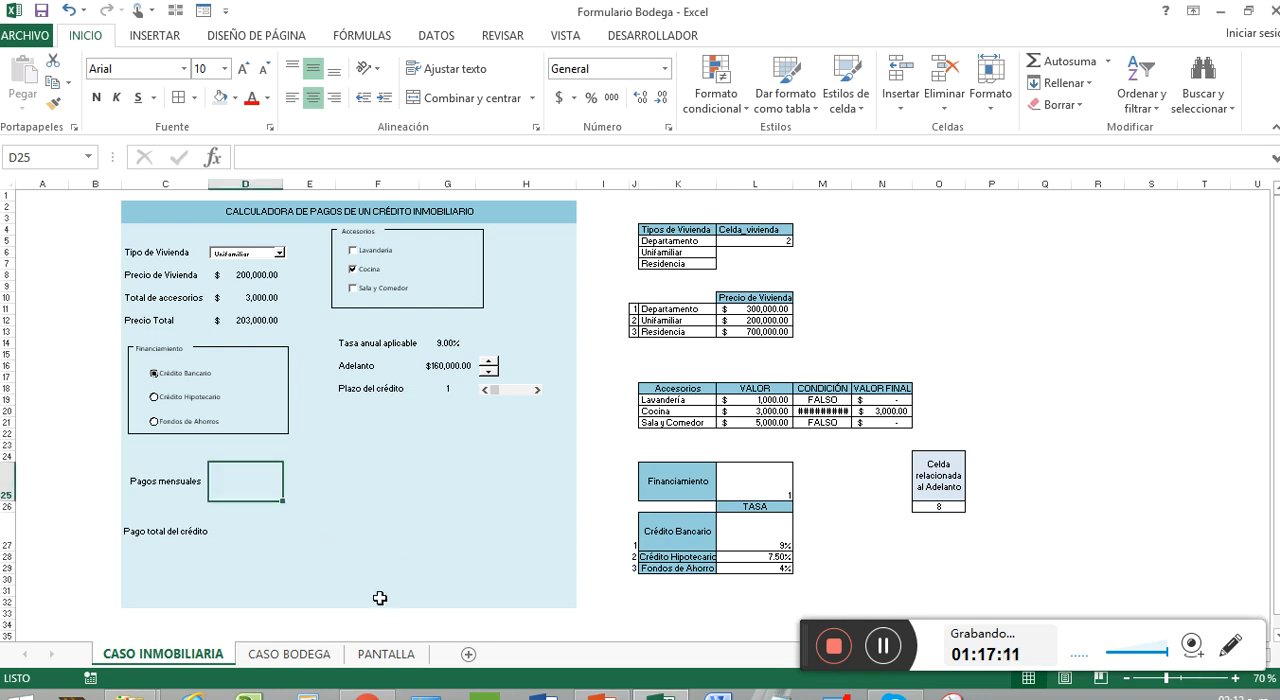
Examine the PANTALLA sheet's fruit store form, its exchange rate table and the instruction notes in rows 27 to 30
left_click(309, 655)
left_click(397, 656)
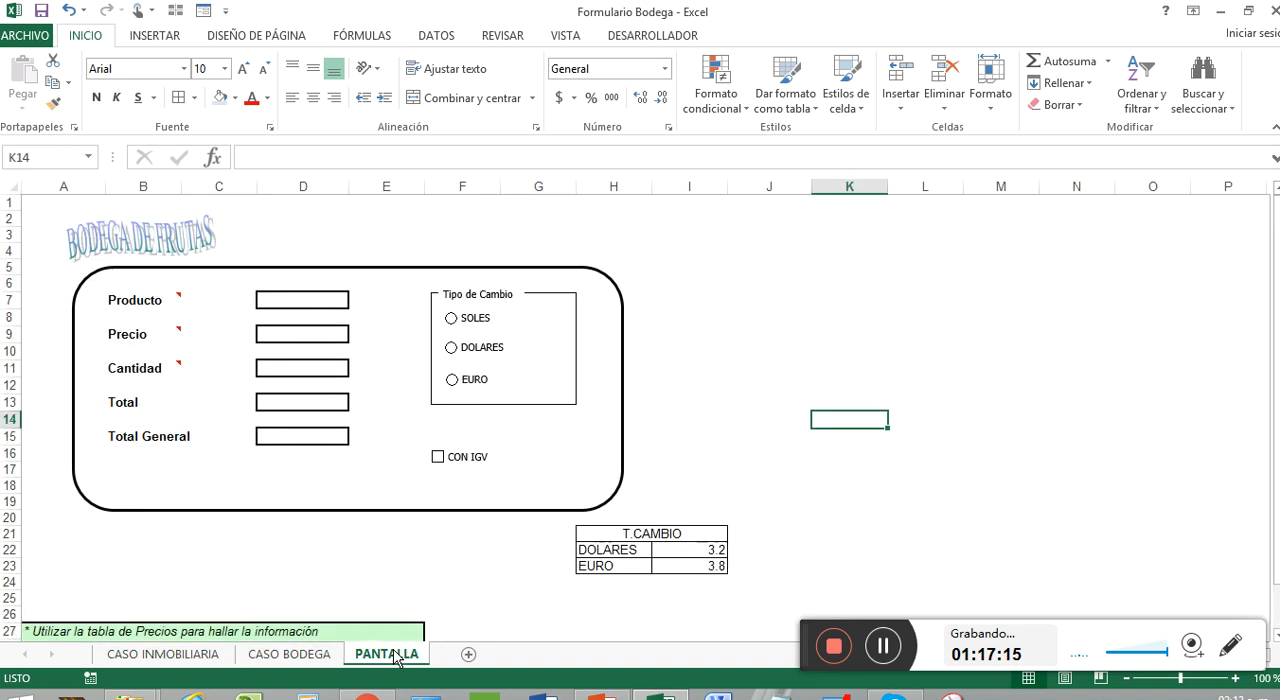
left_click(790, 331)
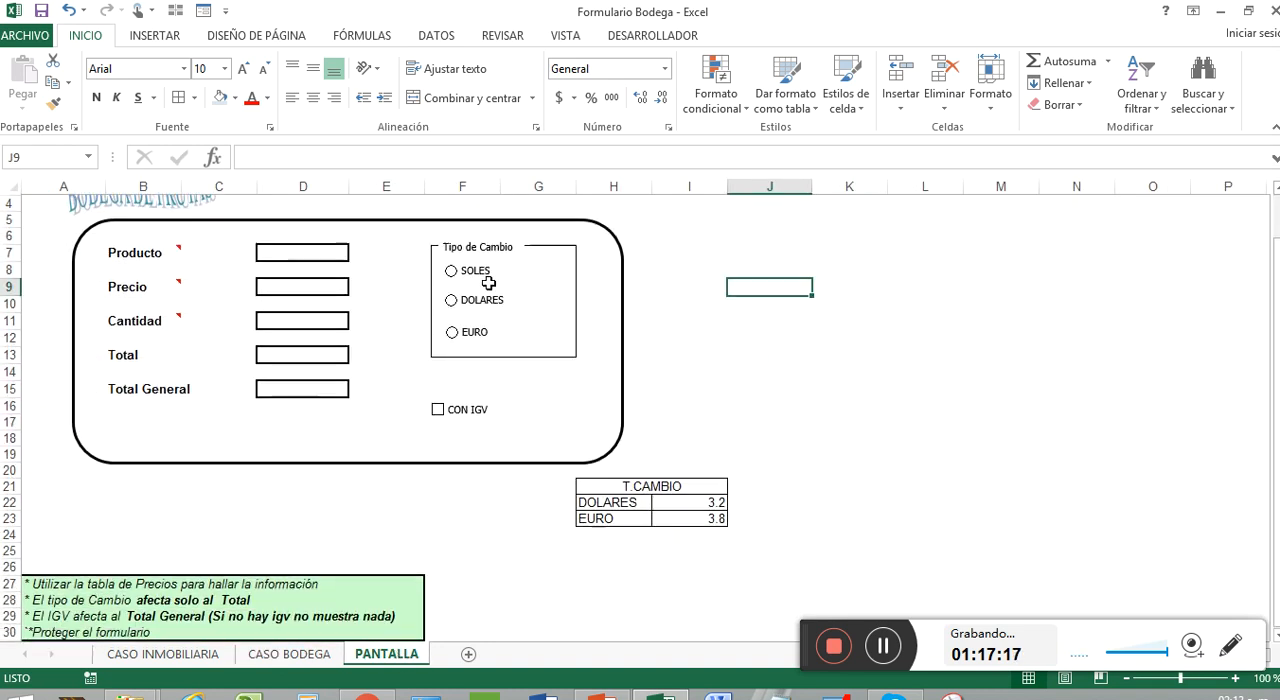
scroll(488, 283, "down", 1)
scroll(488, 283, "up", 1)
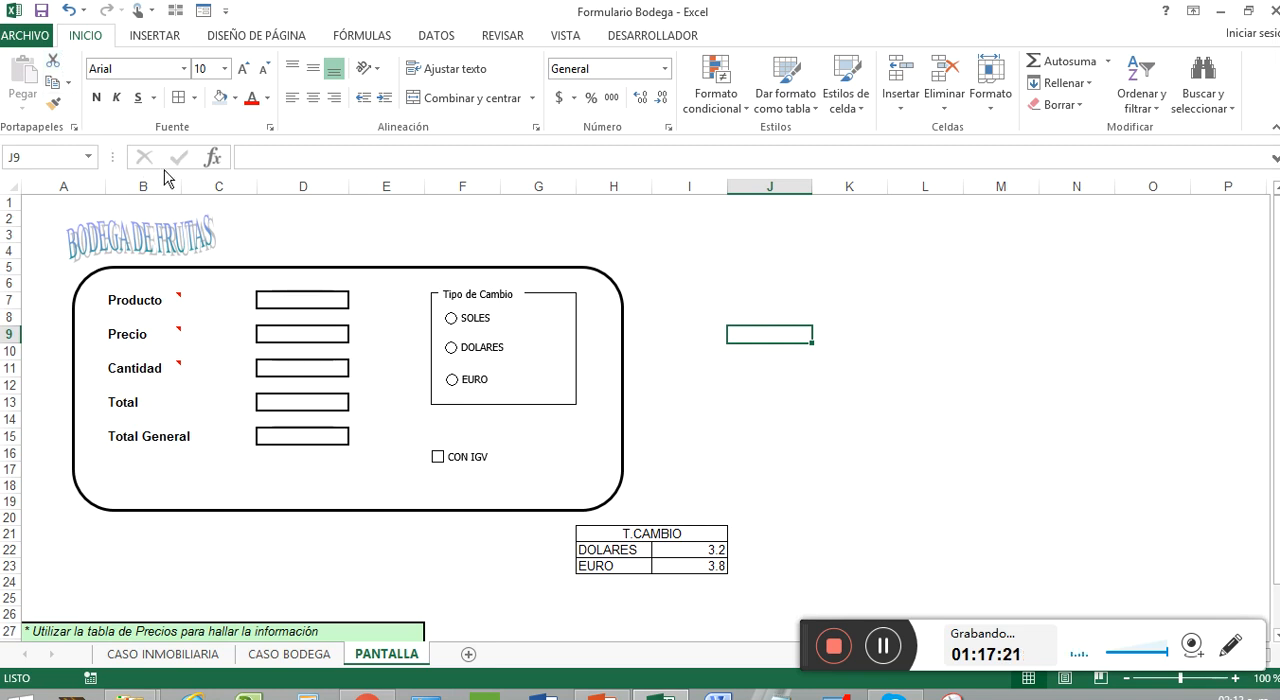
scroll(340, 258, "down", 2)
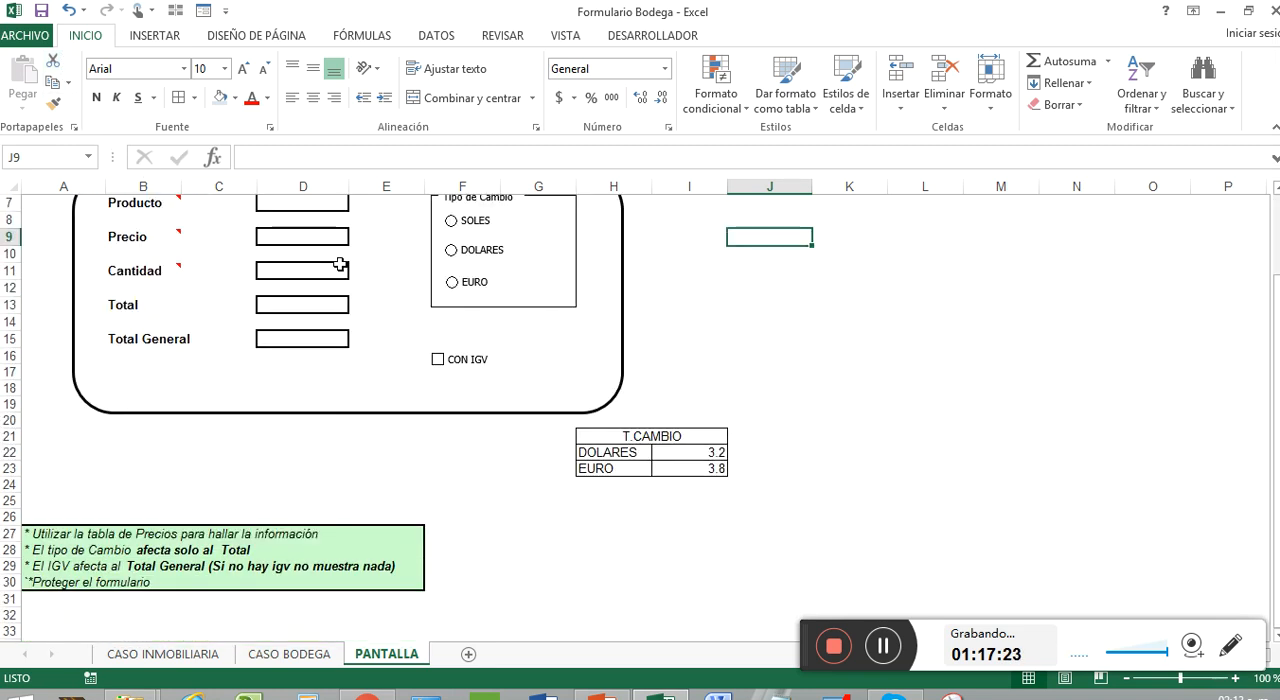
scroll(340, 264, "up", 2)
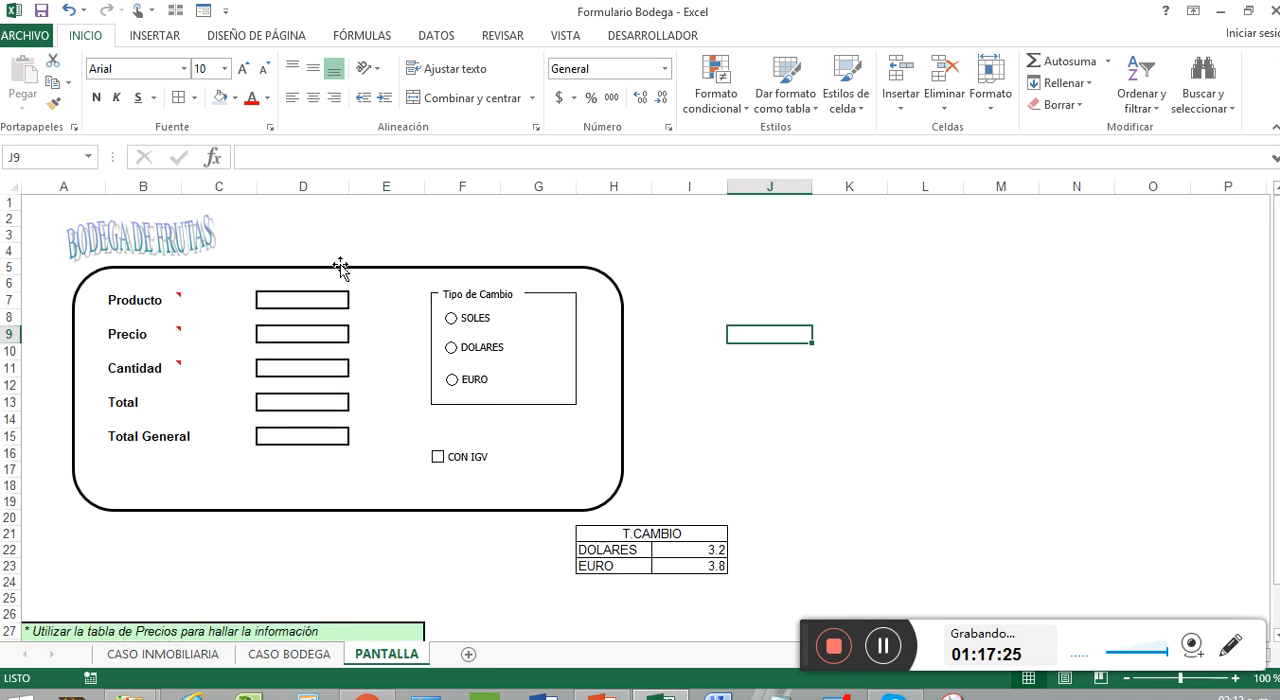
scroll(340, 265, "down", 1)
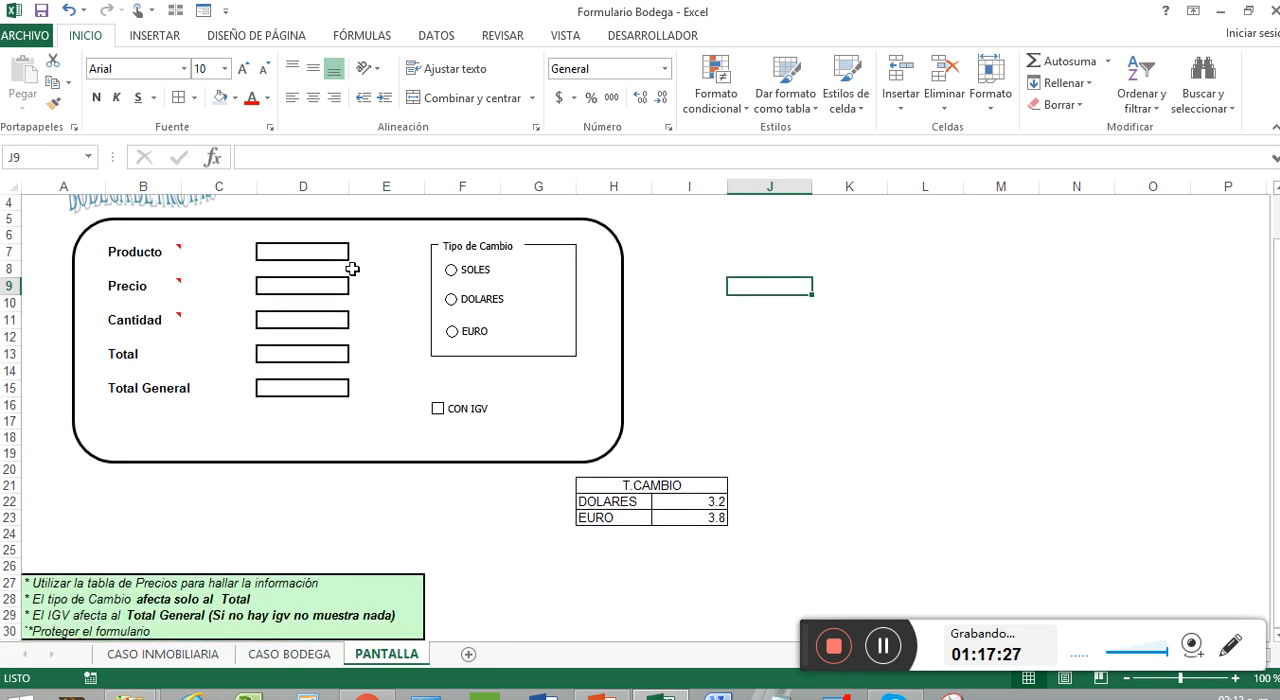
scroll(352, 269, "down", 1)
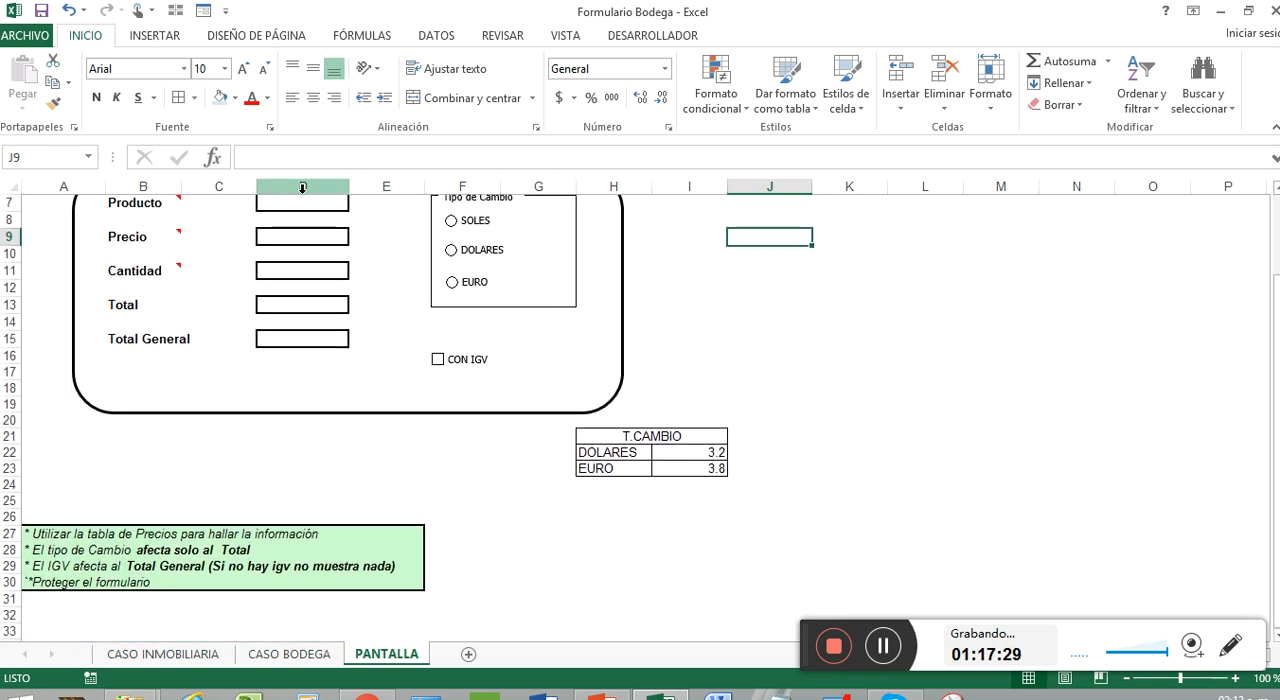
scroll(423, 324, "up", 1)
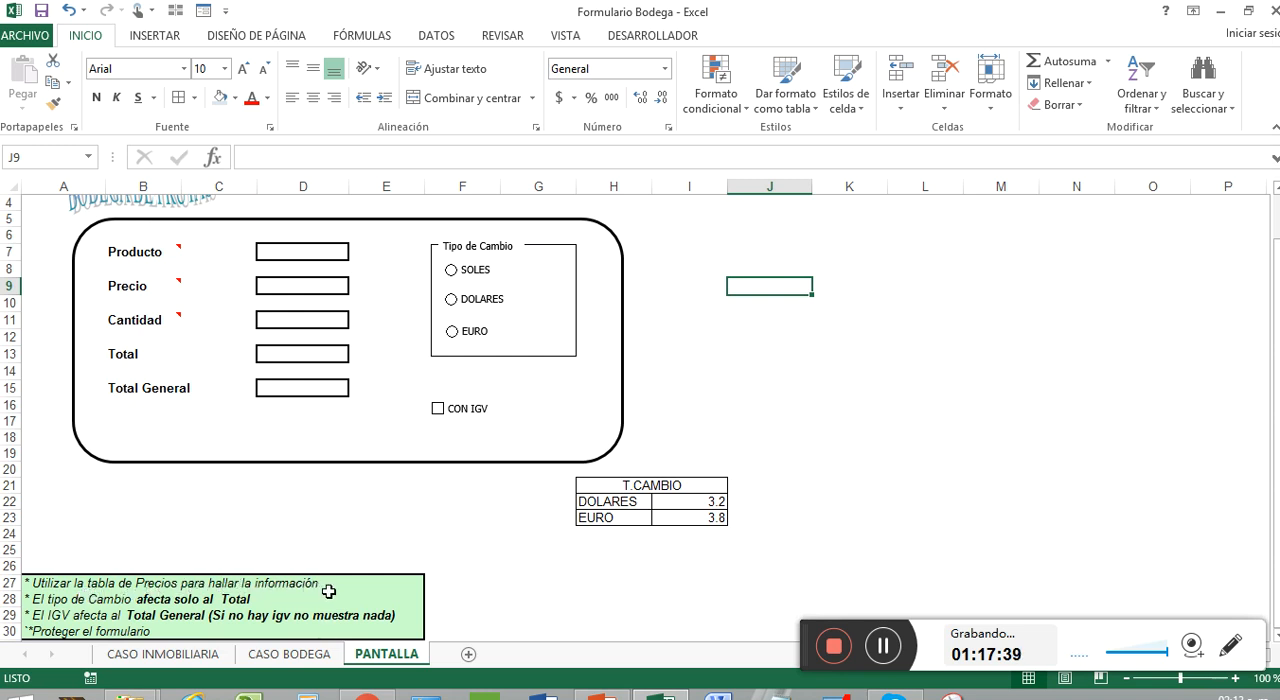
Examine the product and price columns of the table on the CASO BODEGA sheet
left_click(314, 656)
left_click(171, 253)
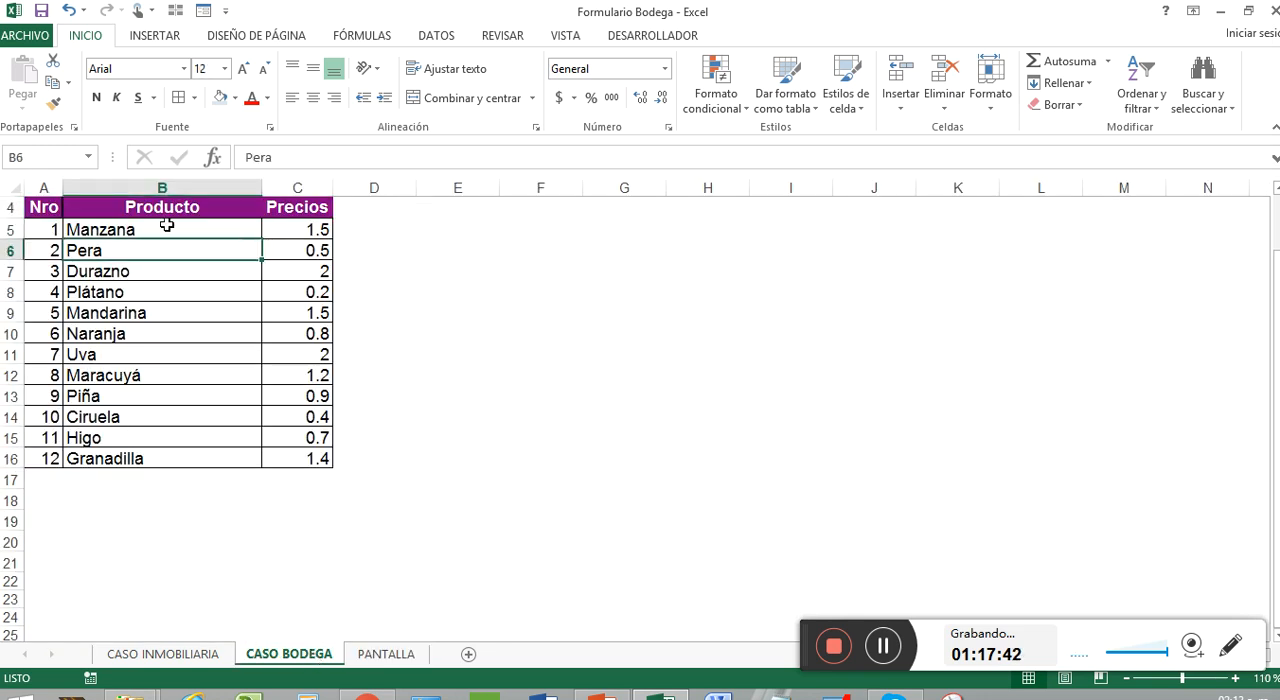
left_click_drag(168, 228, 201, 452)
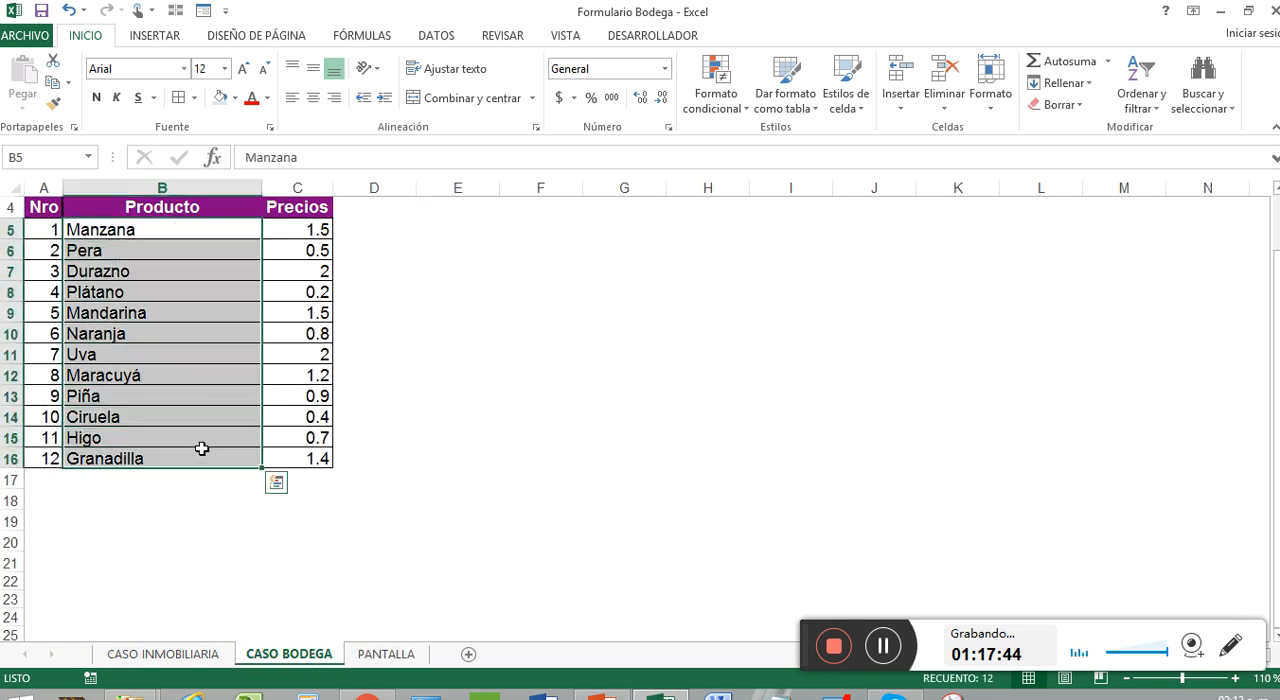
left_click_drag(303, 222, 311, 482)
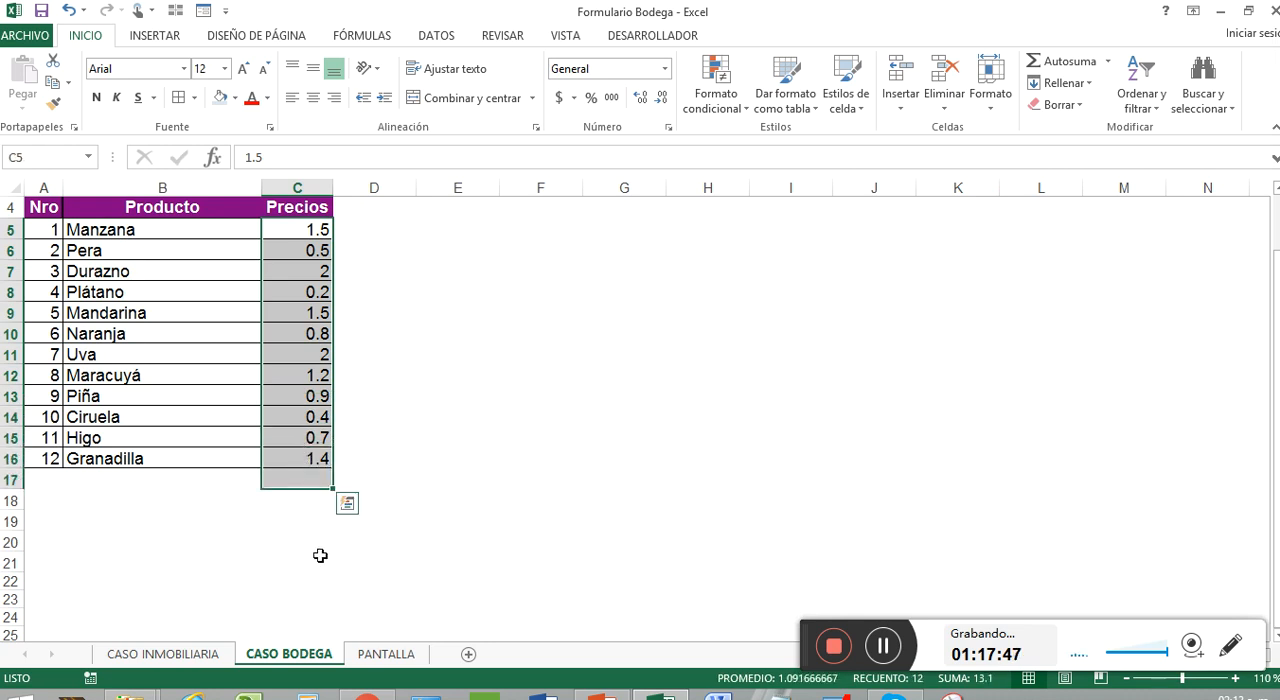
Return to the PANTALLA sheet and check the Total and Total General fields against the exercise instructions
left_click(386, 654)
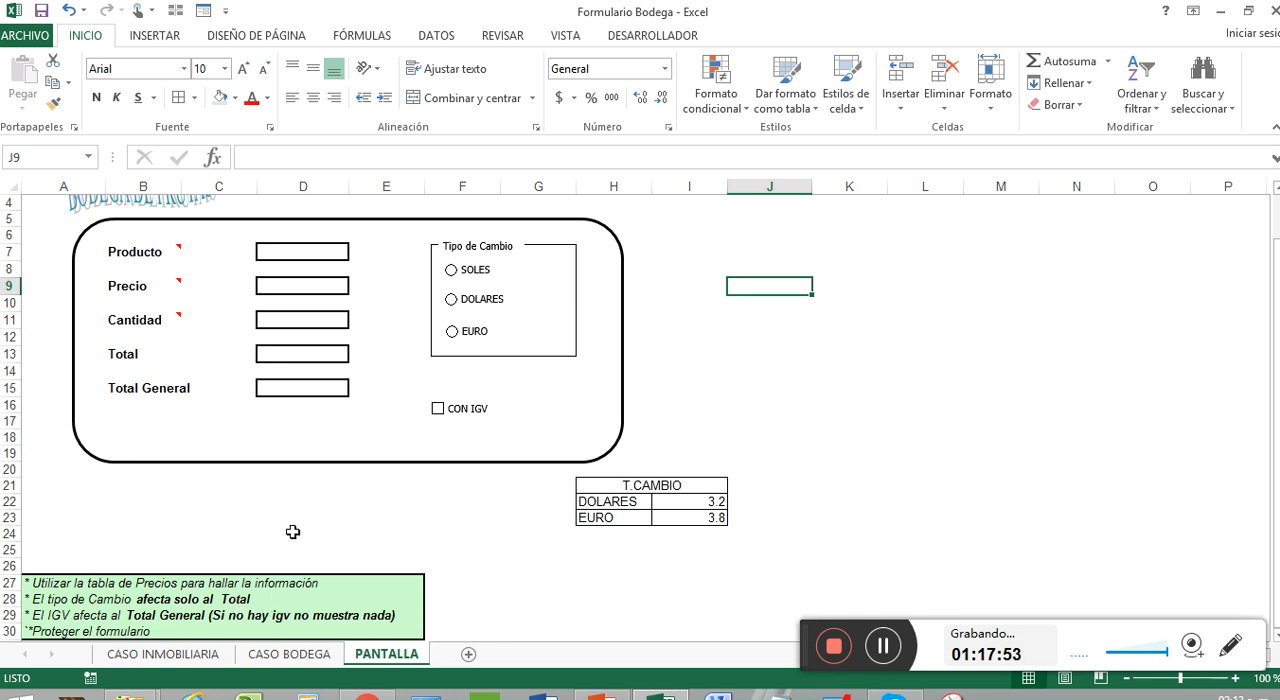
left_click(509, 518)
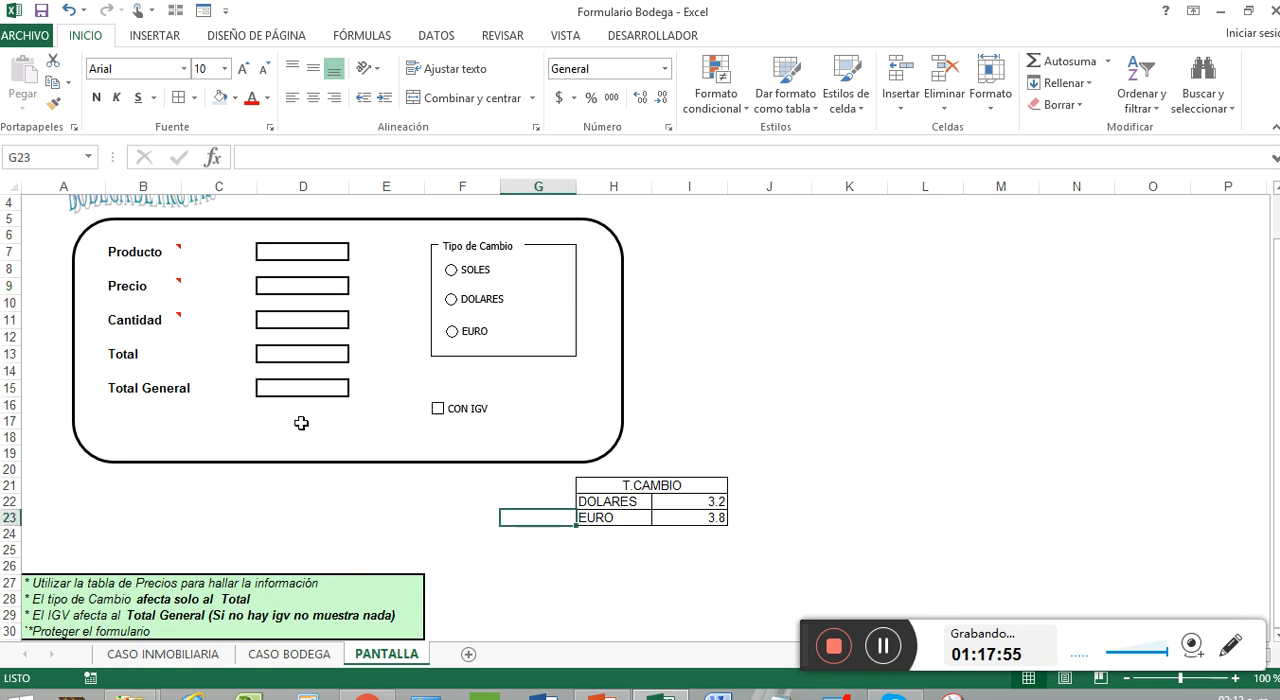
left_click(300, 355)
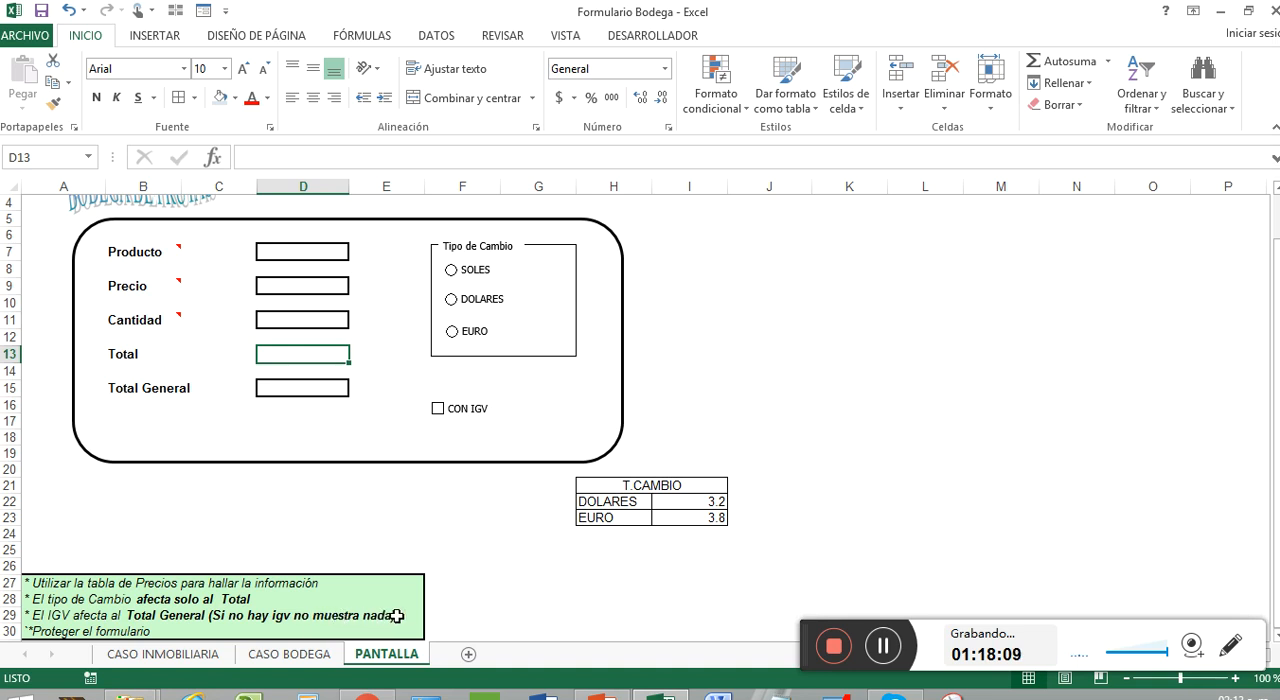
left_click(323, 386)
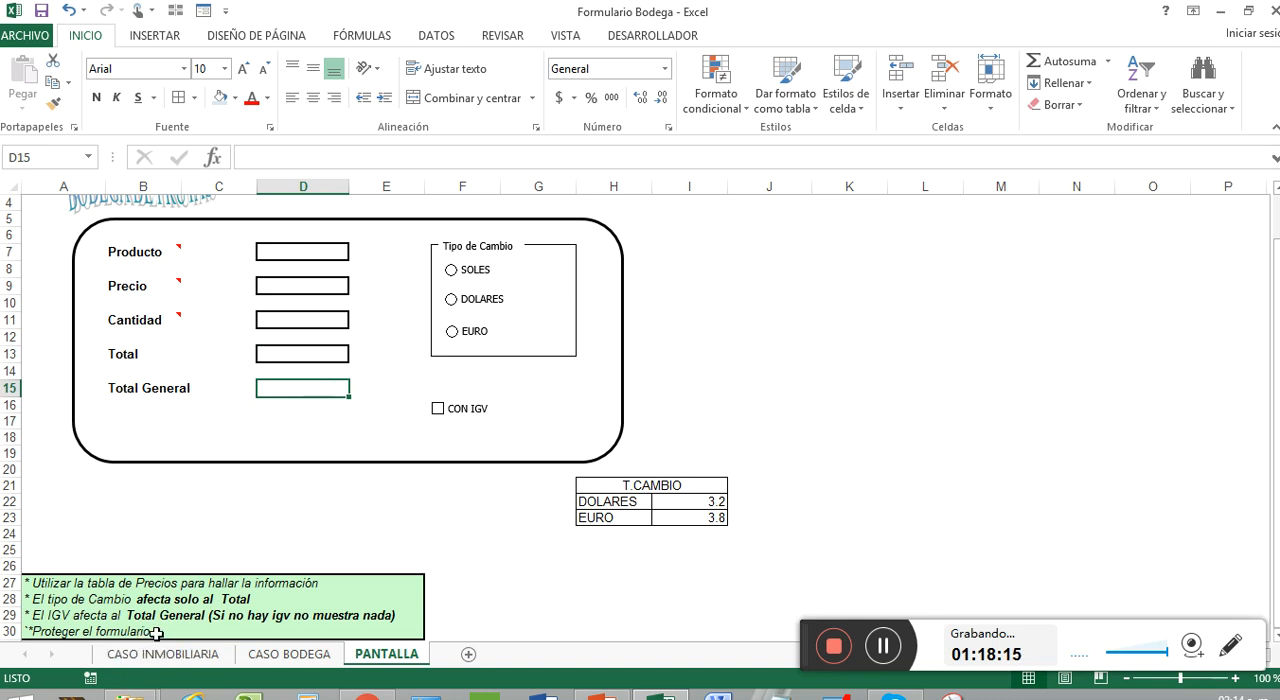
left_click(237, 556)
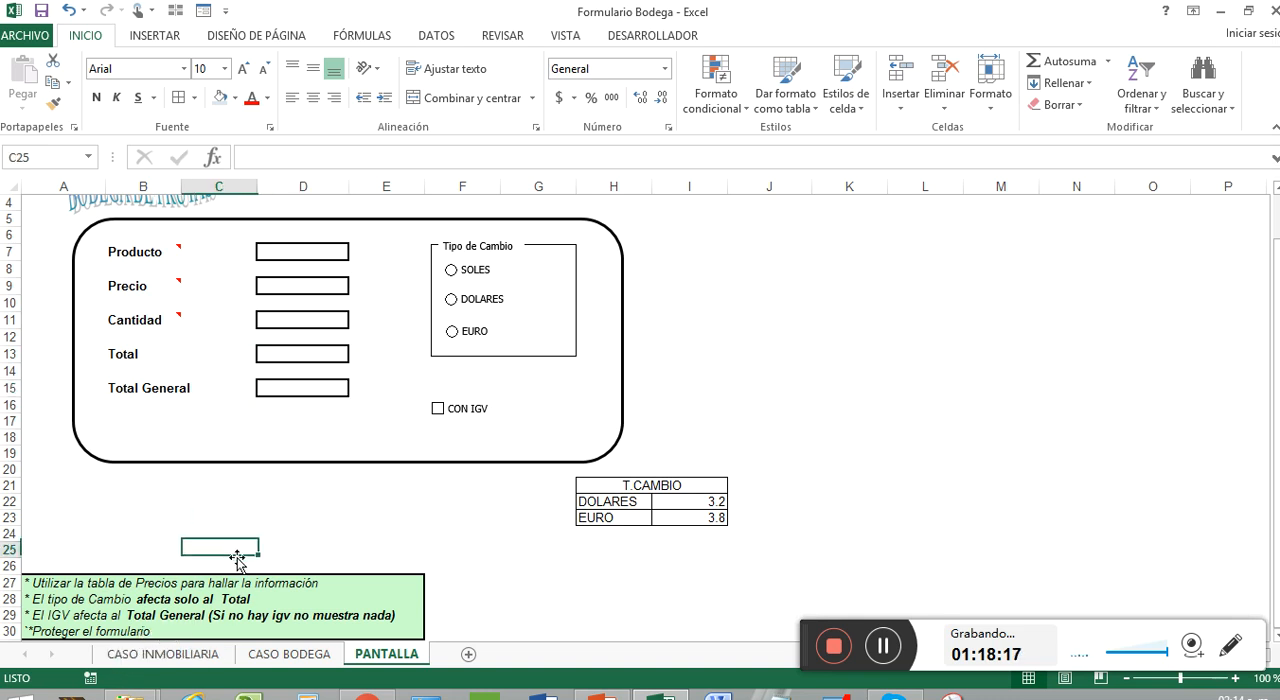
scroll(302, 545, "down", 1)
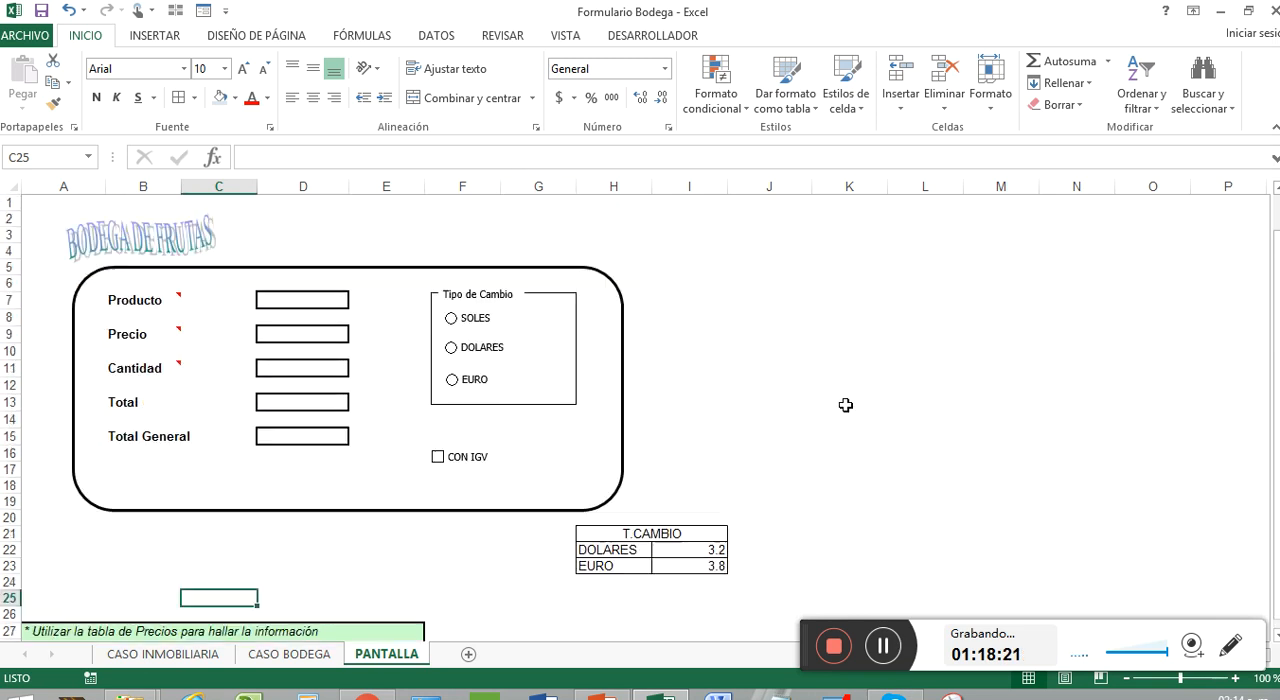
scroll(845, 405, "up", 2)
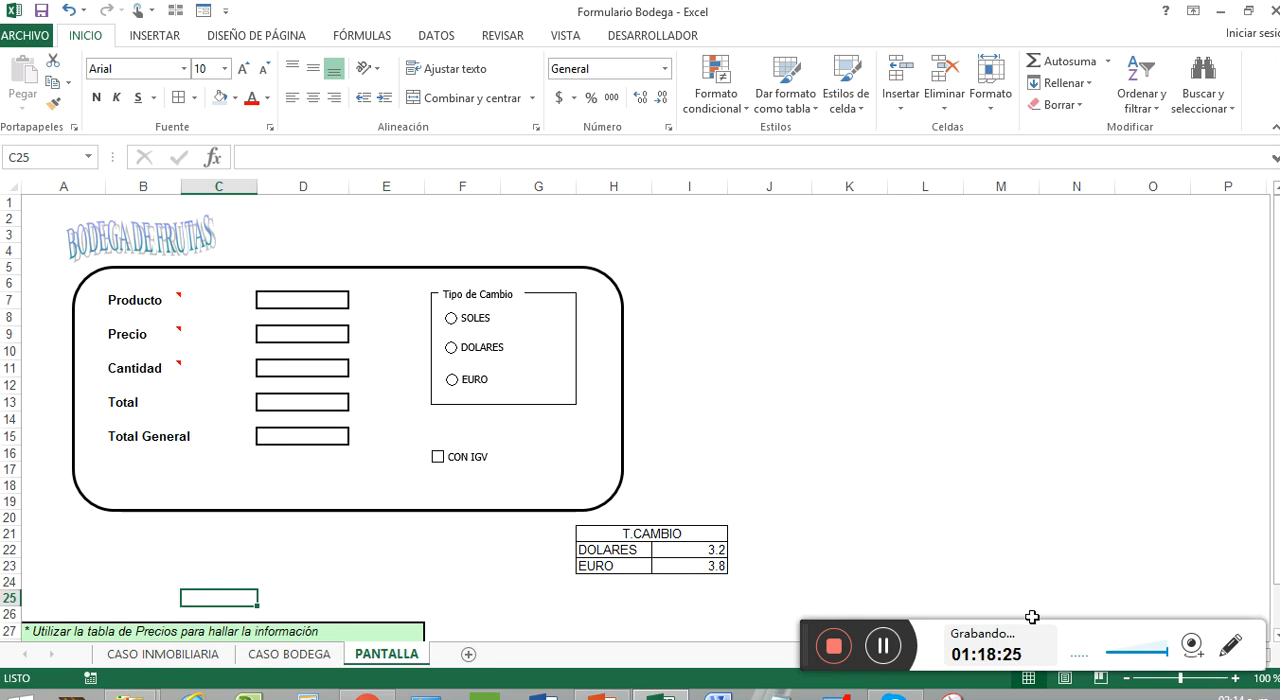
left_click(884, 650)
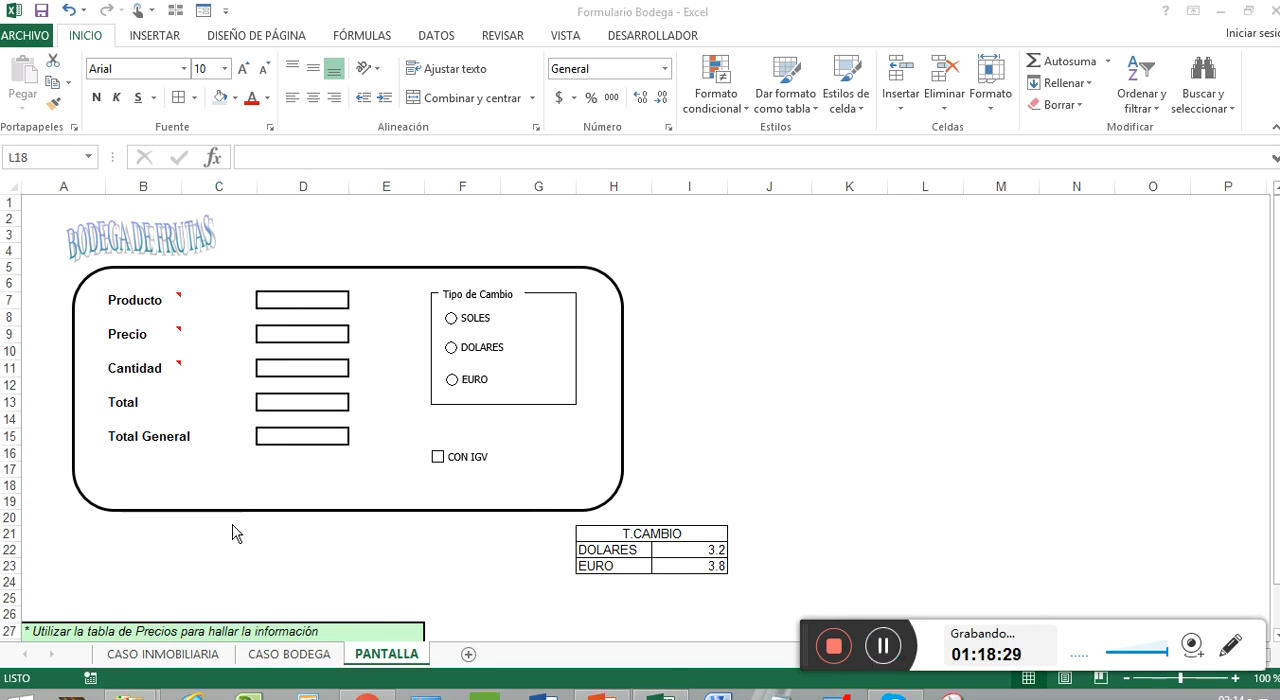
Select the prices in C5:C16 on the CASO BODEGA sheet and open the range's name for editing
left_click(288, 654)
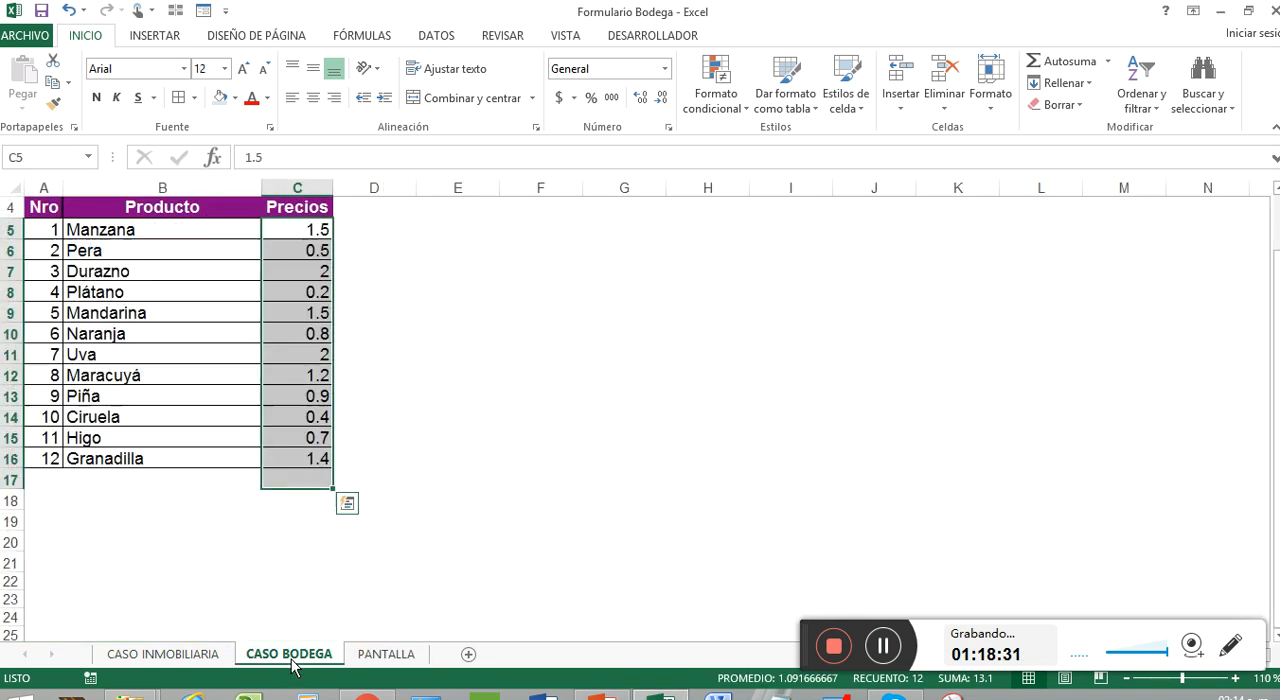
left_click(403, 457)
left_click_drag(305, 232, 295, 453)
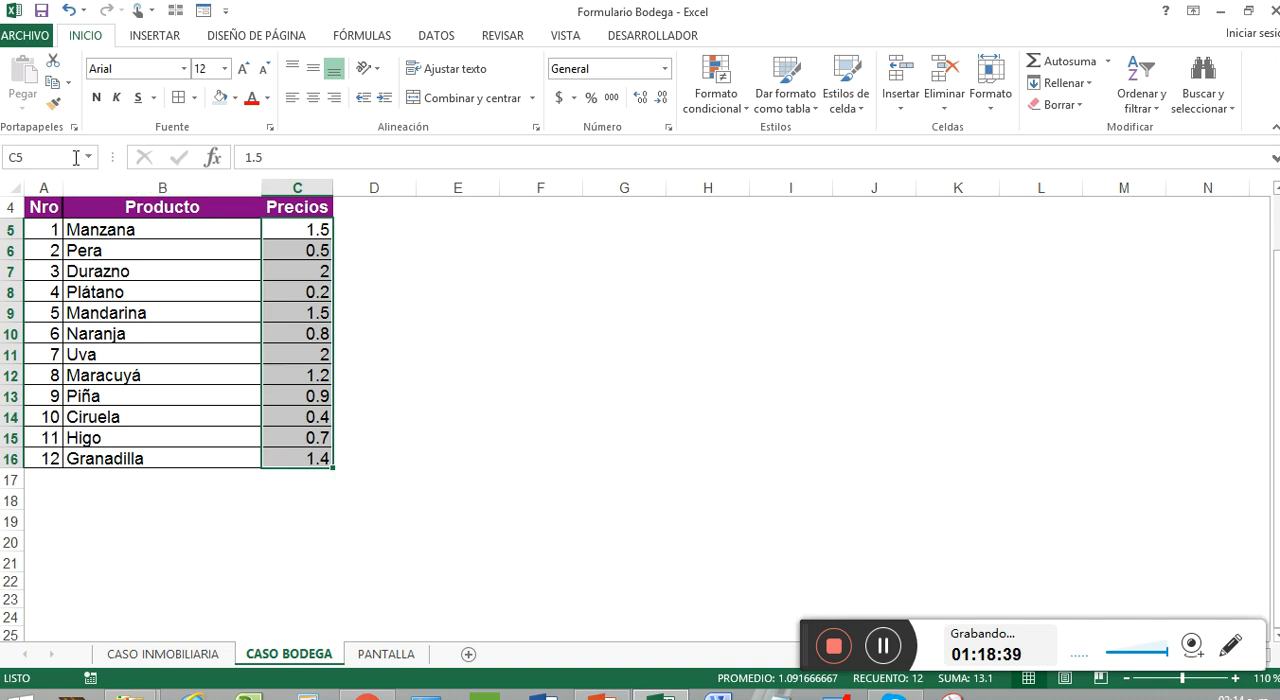
left_click(38, 157)
left_click(414, 275)
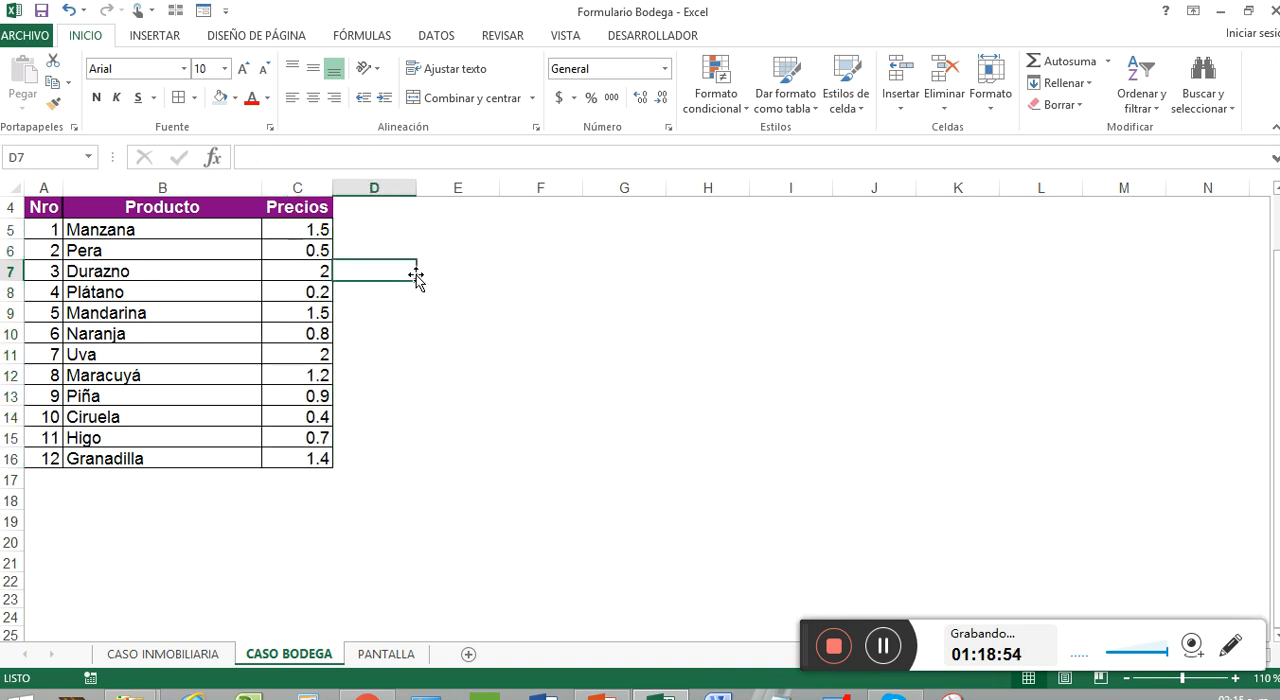
Insert a form-control combo box over cell D7 beside Producto on the PANTALLA sheet
left_click(378, 656)
left_click(331, 303)
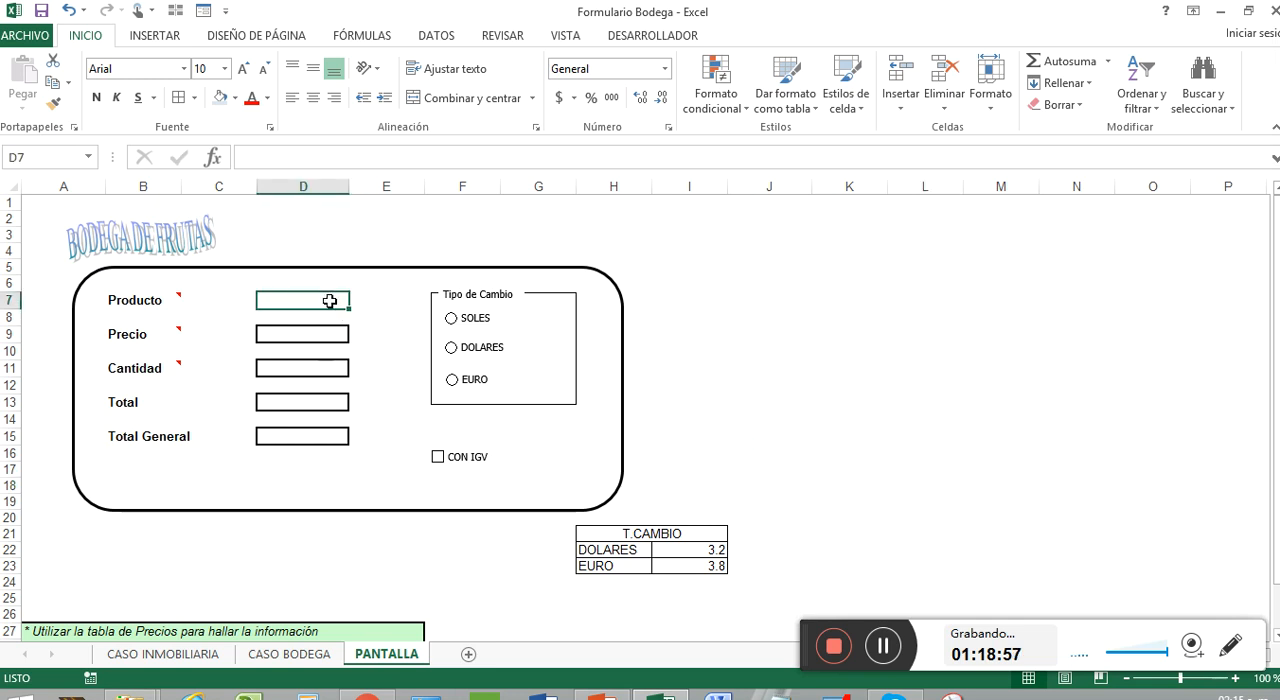
mouse_move(177, 296)
left_click(623, 38)
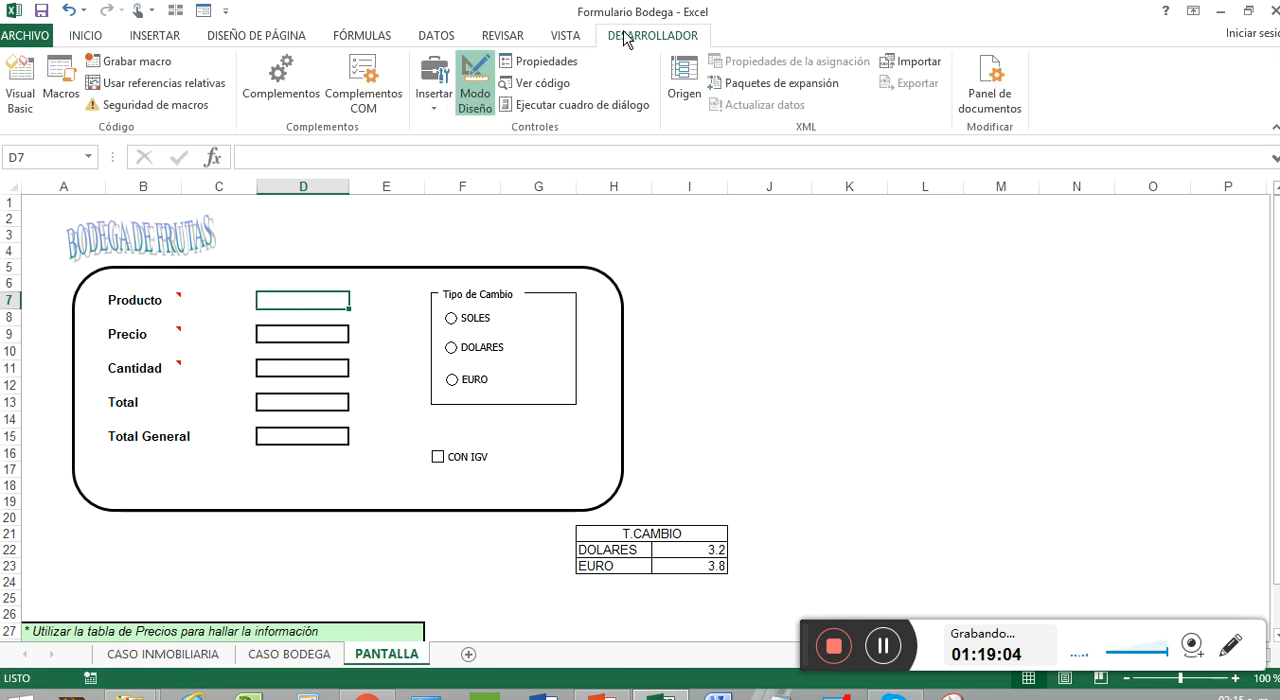
left_click(426, 108)
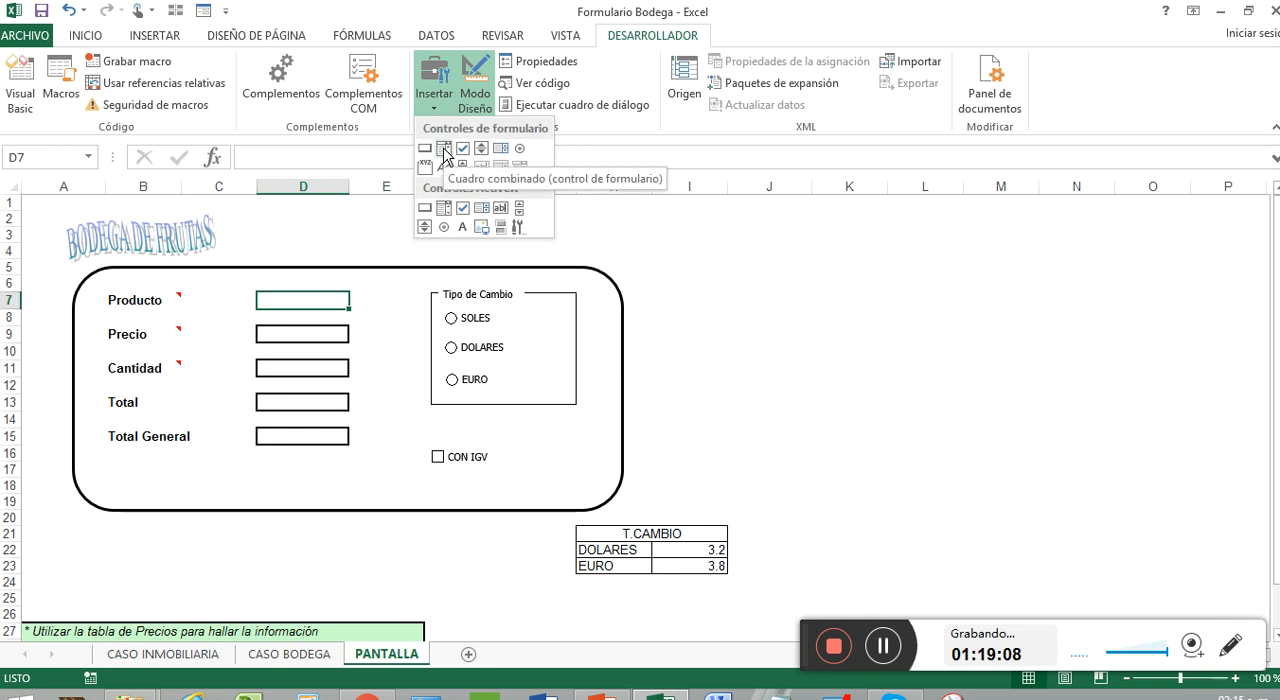
left_click(444, 148)
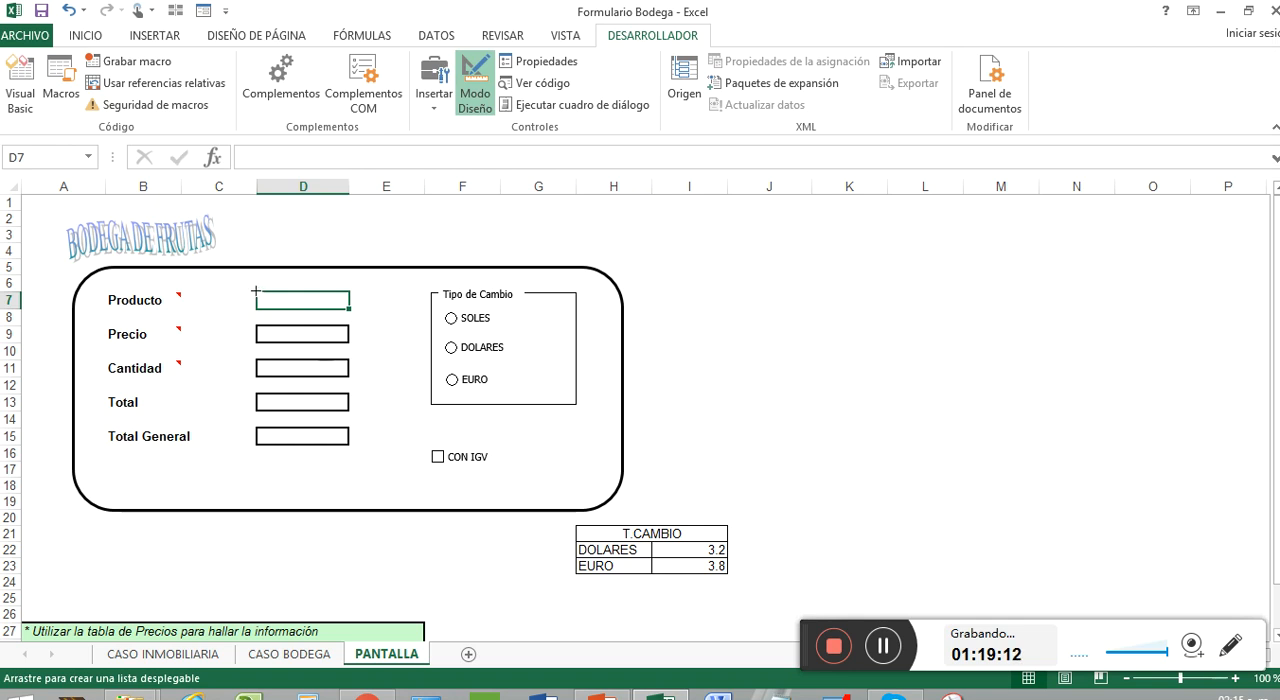
left_click_drag(256, 291, 349, 306)
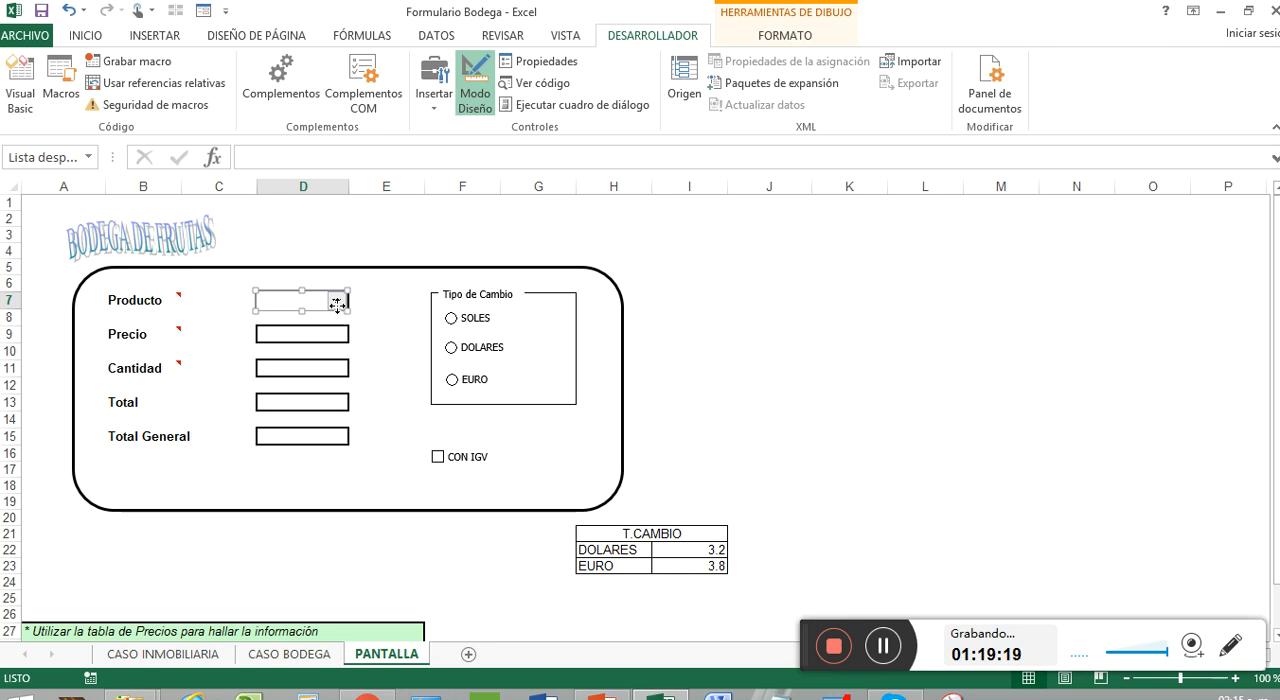
Set the Producto combo box's input range to the product names in 'CASO BODEGA'!$B$5:$B$16
right_click(337, 305)
left_click(421, 458)
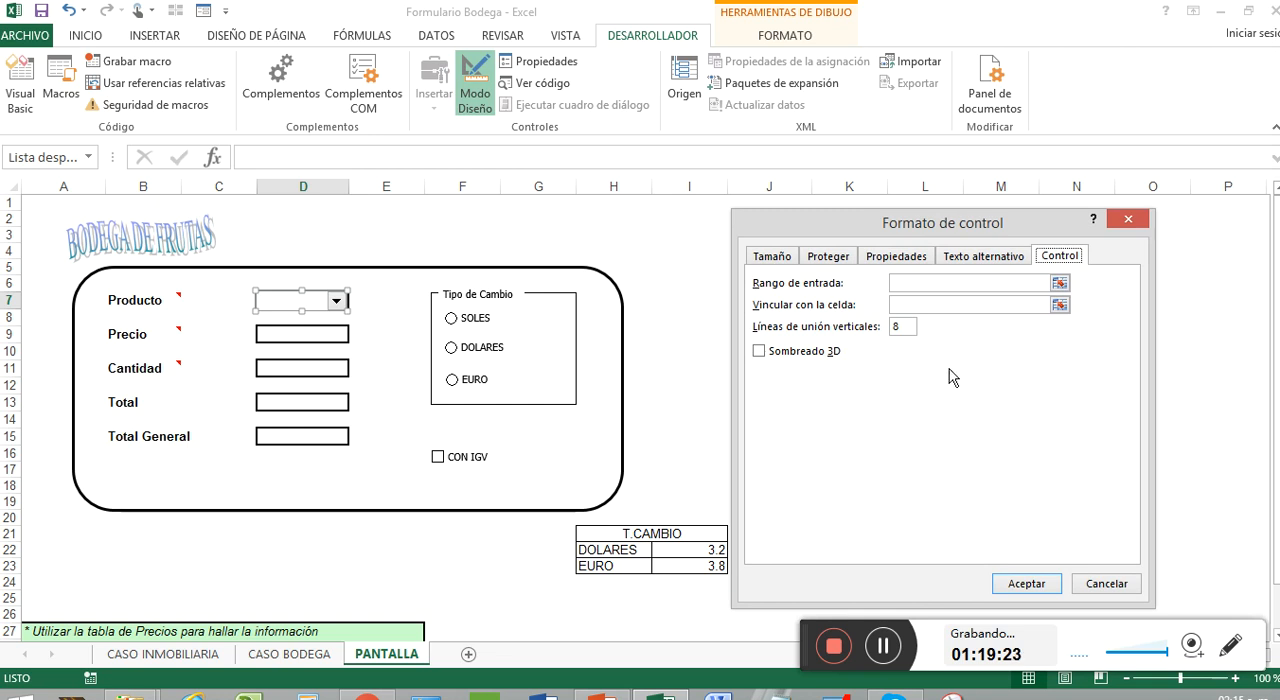
left_click(1059, 283)
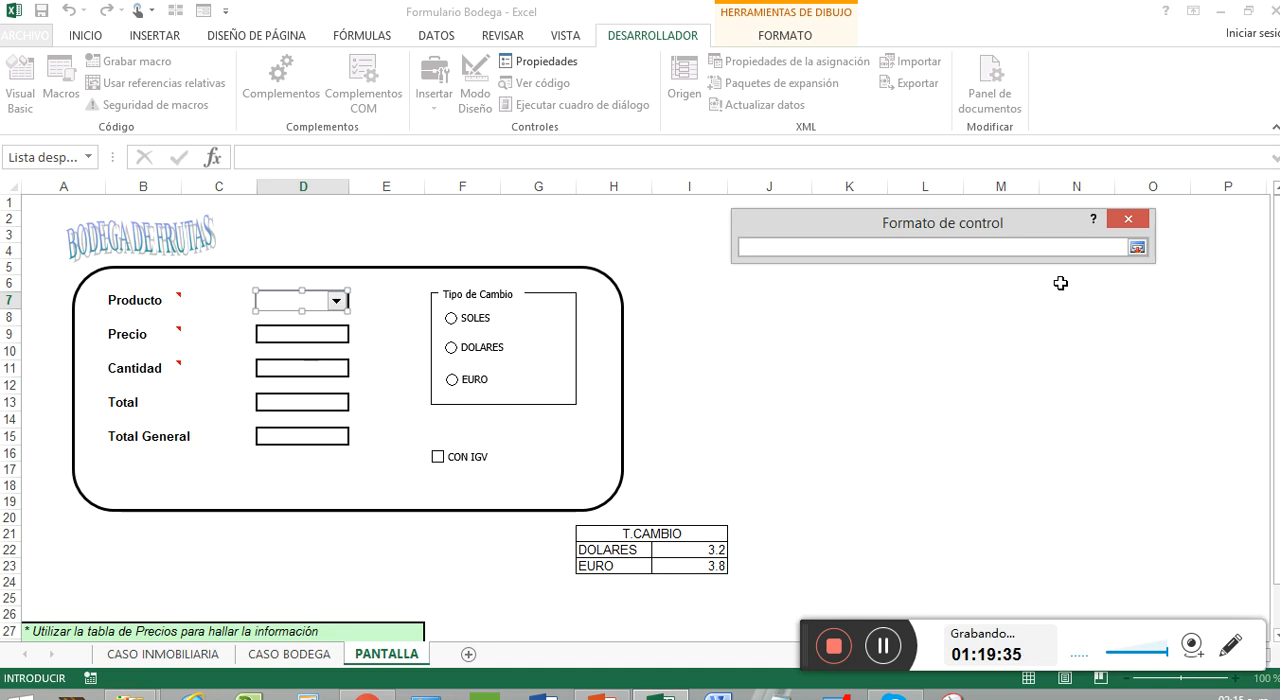
left_click(292, 654)
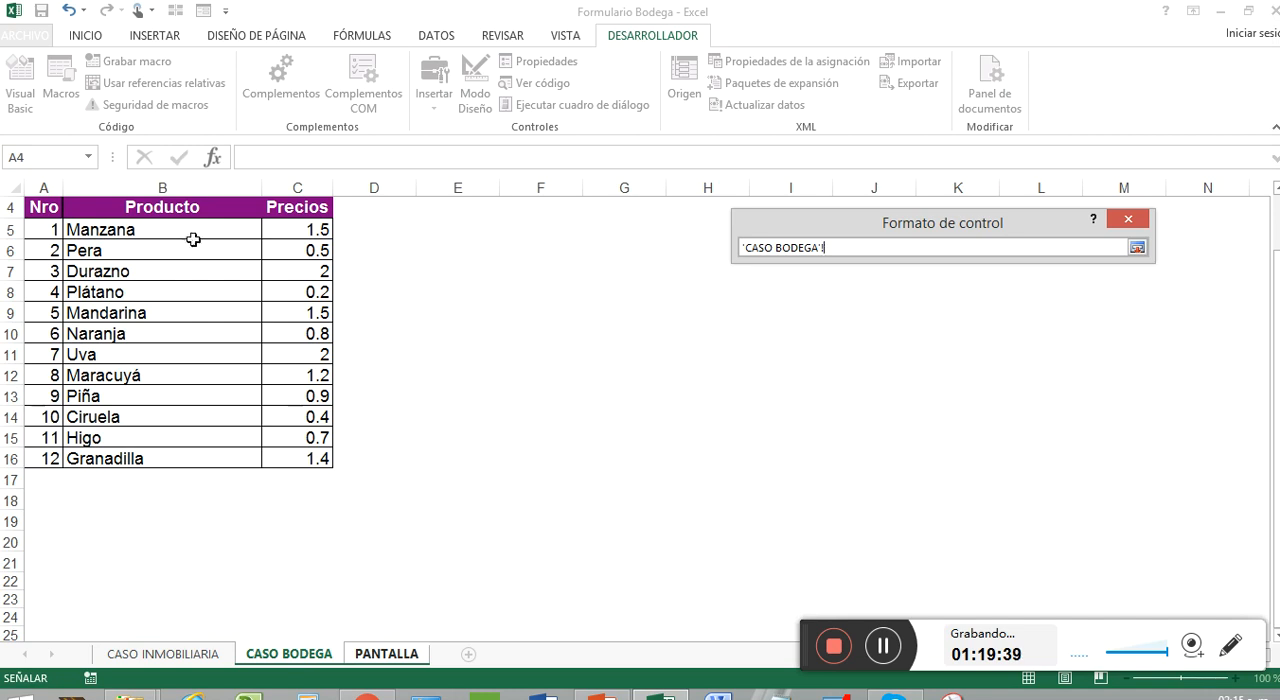
left_click_drag(197, 229, 180, 456)
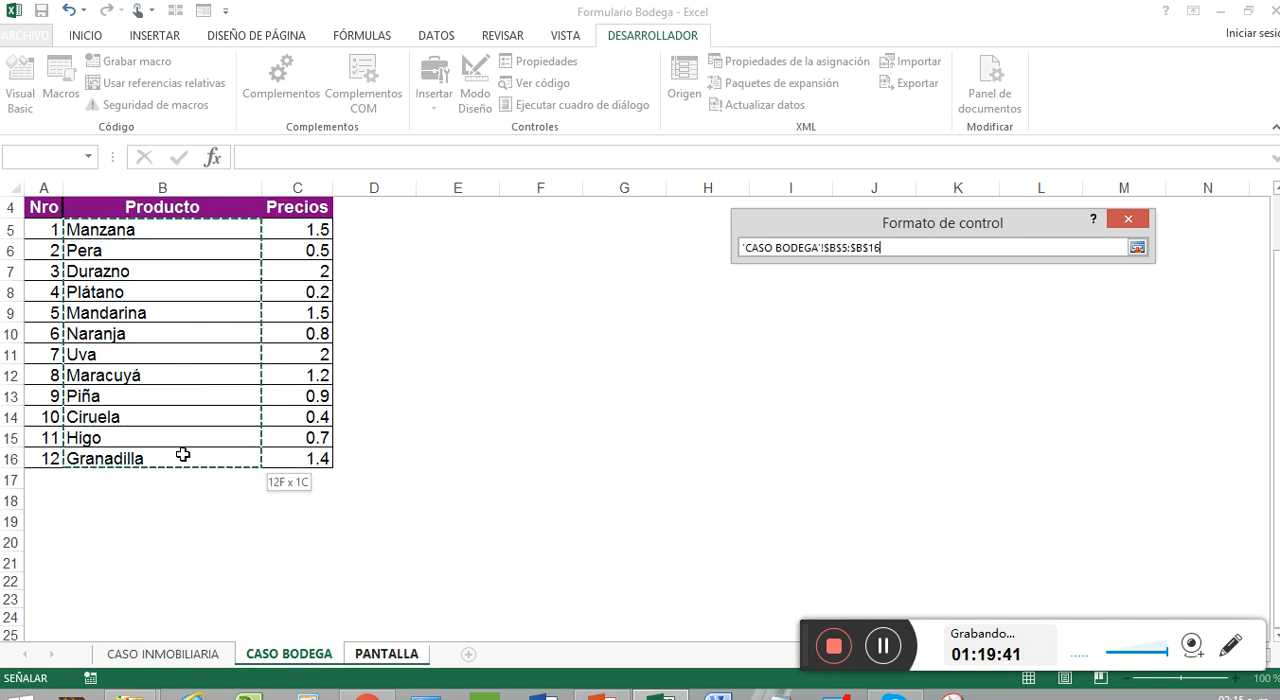
left_click(1138, 248)
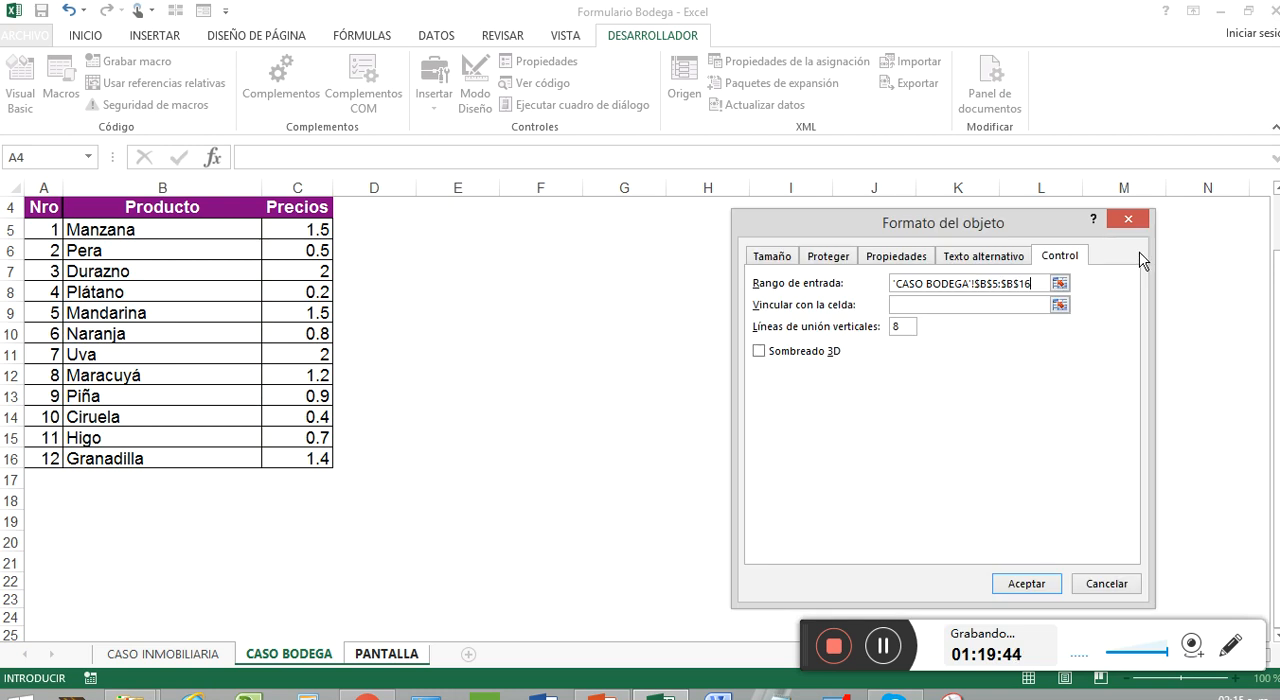
Link the Producto combo box to cell J7 on PANTALLA and set its drop-down lines to 12
left_click(1035, 305)
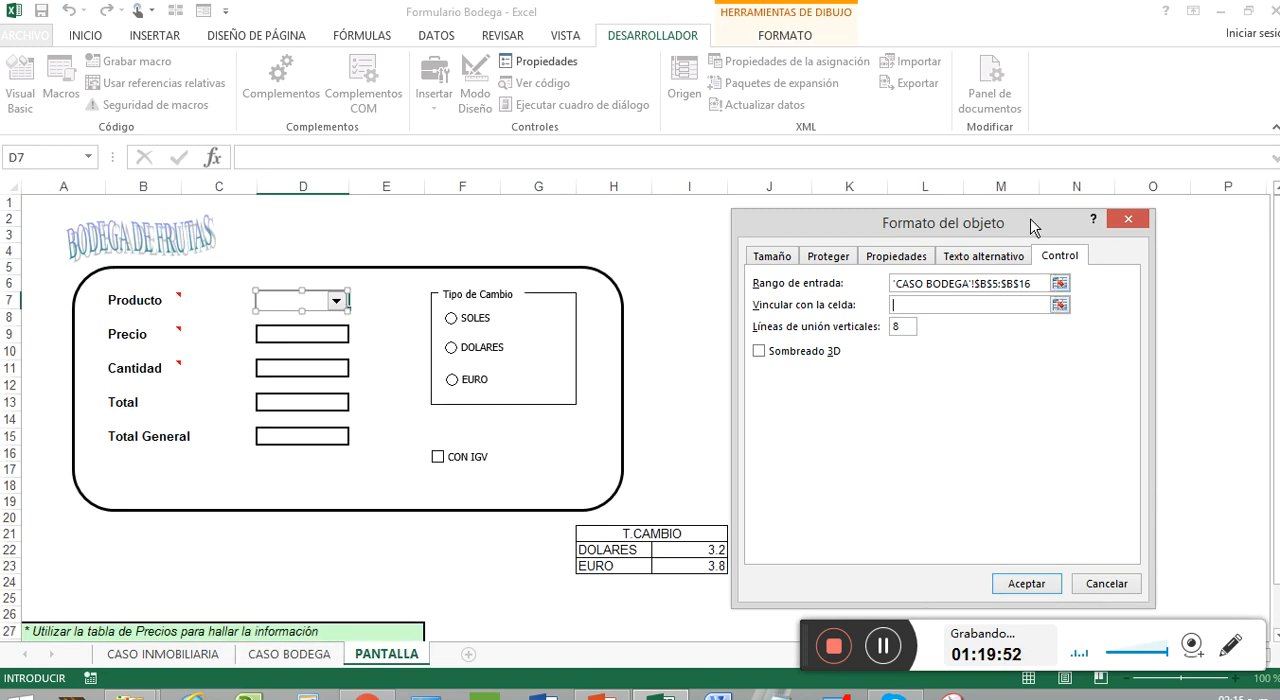
left_click_drag(1035, 225, 1225, 197)
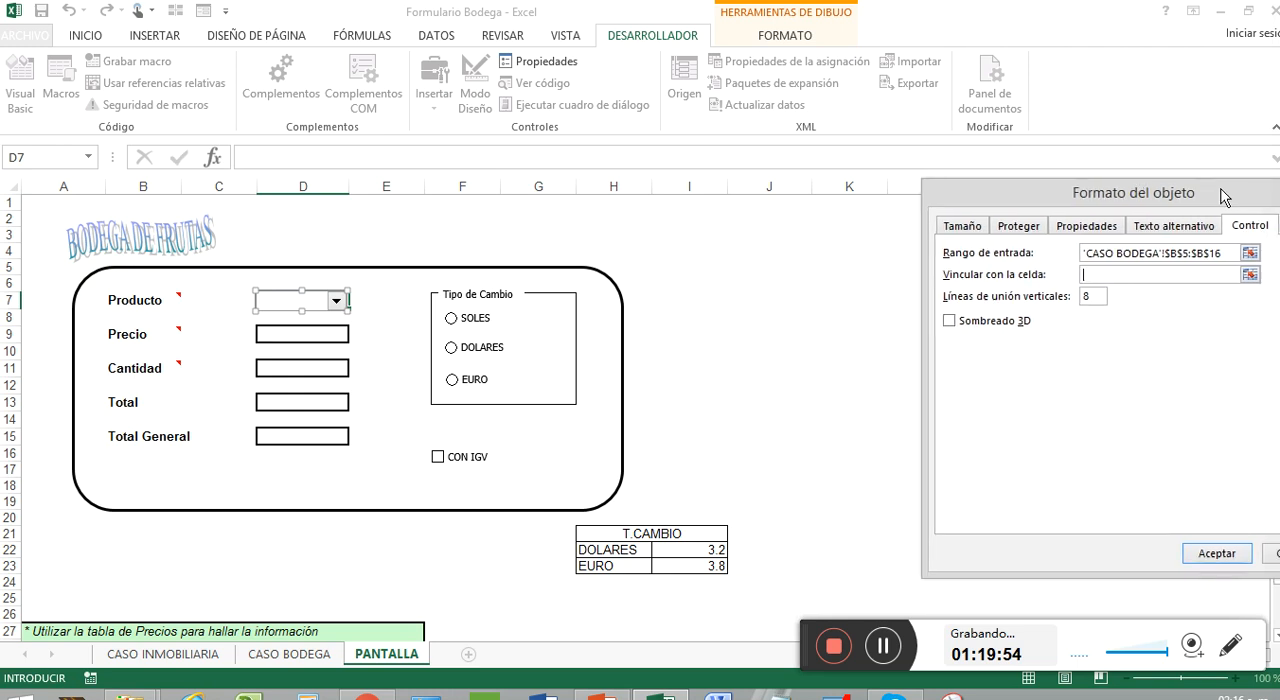
left_click(772, 296)
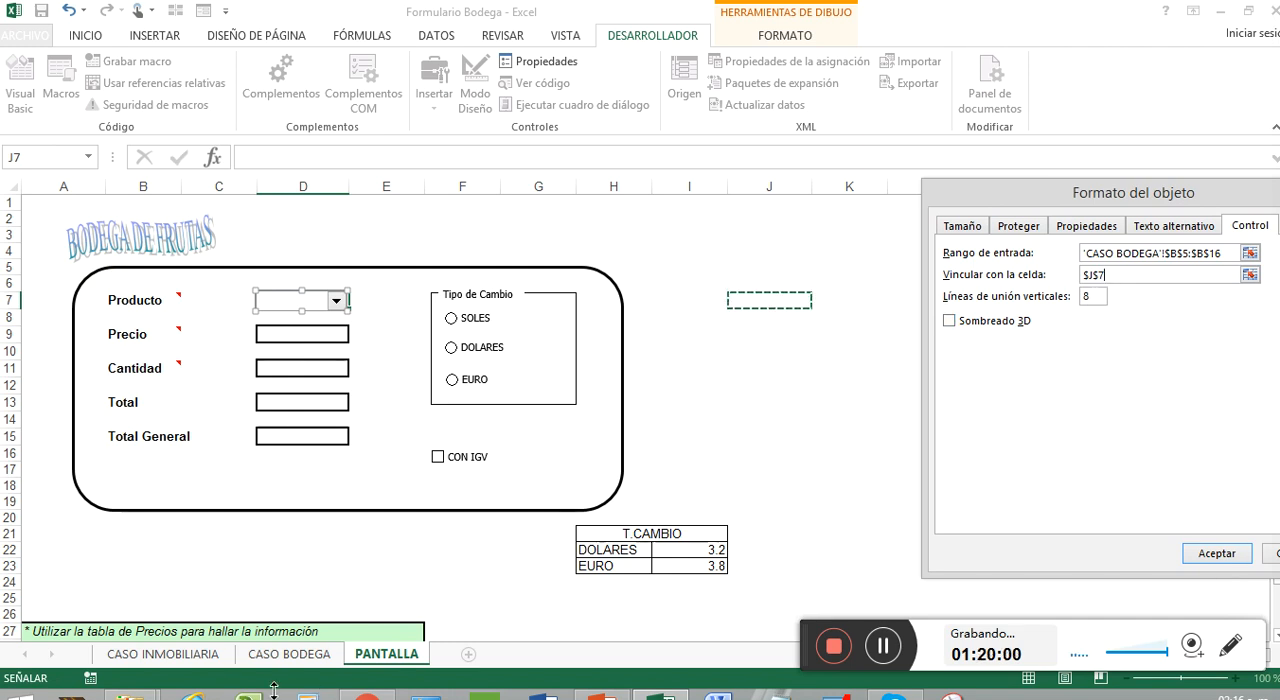
left_click(280, 656)
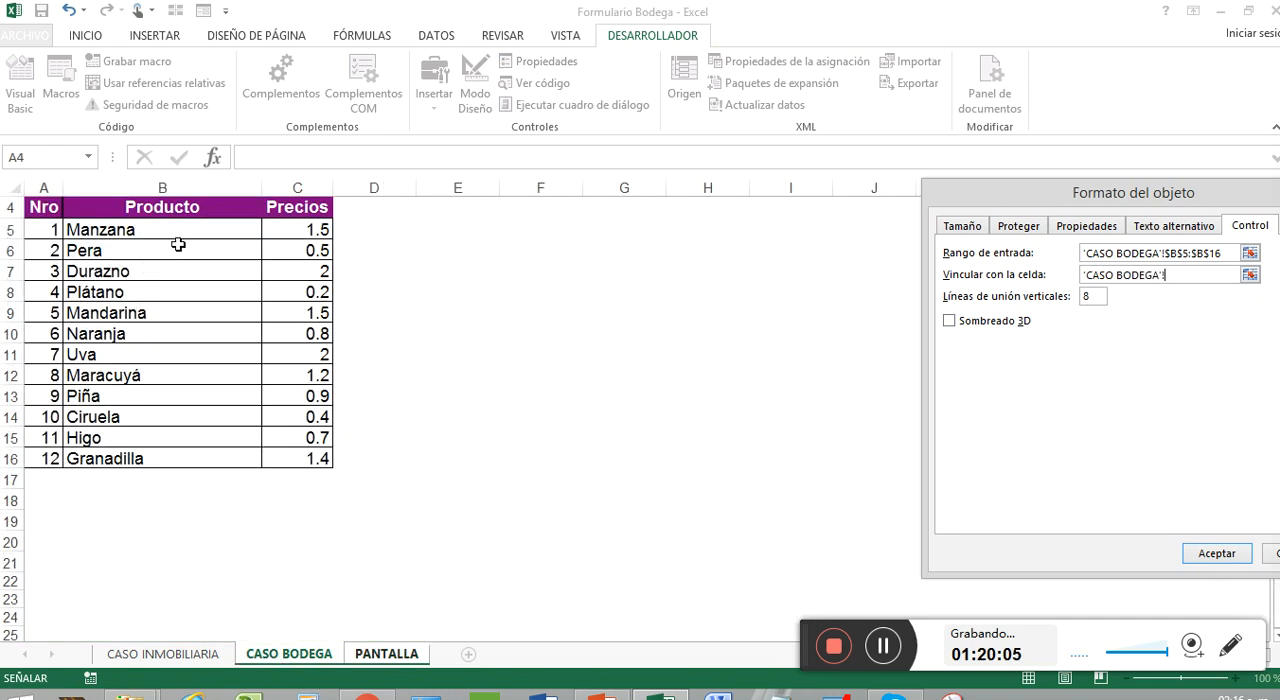
left_click(1096, 297)
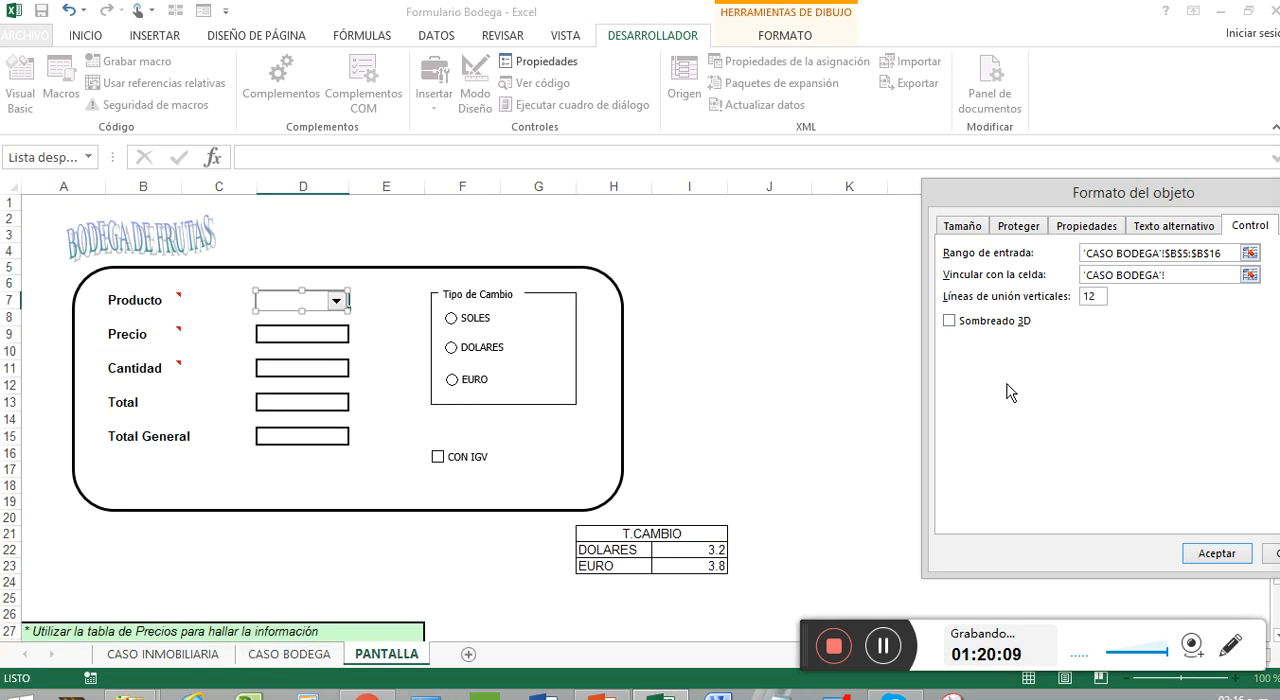
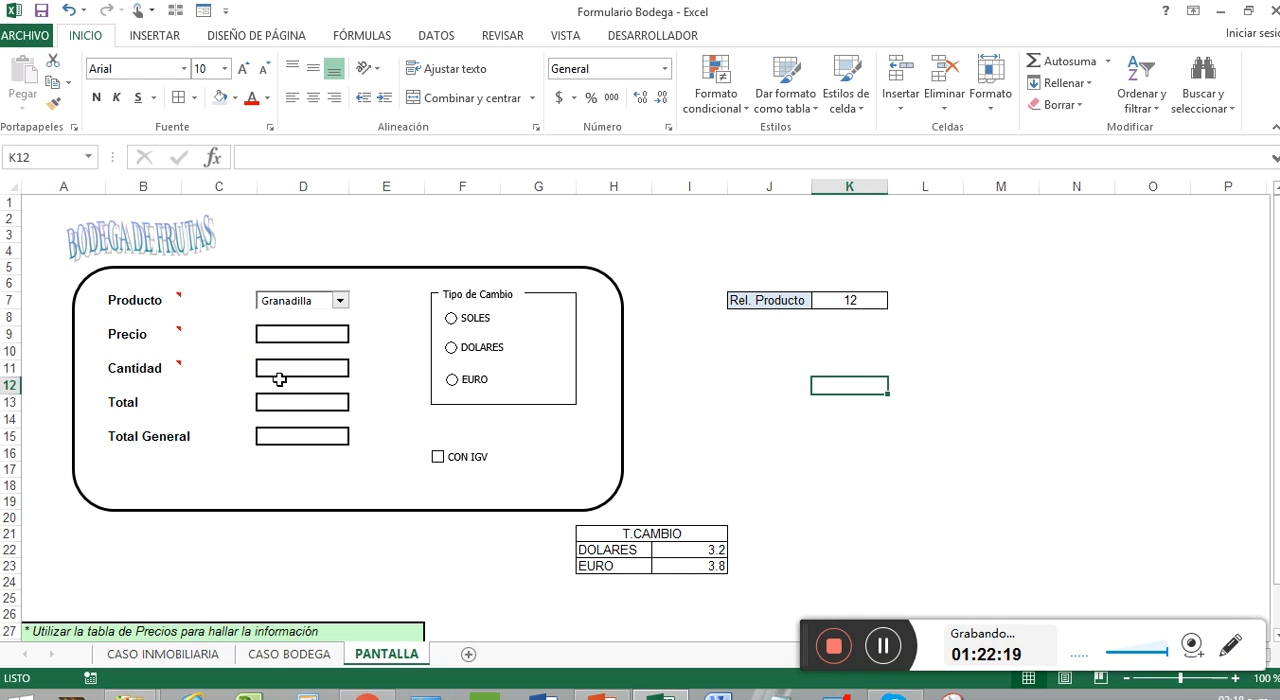
Compare the Nro, Producto and Precios columns on CASO BODEGA with the product number in K7 on PANTALLA
left_click(265, 654)
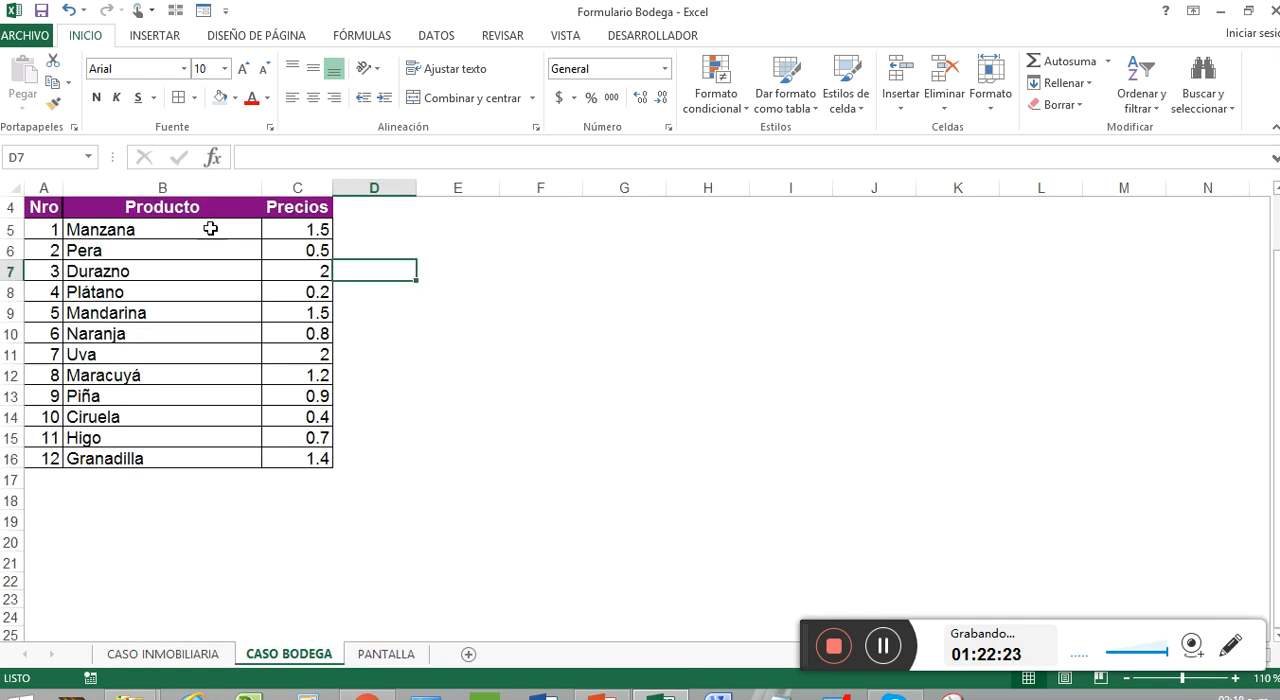
left_click(214, 233)
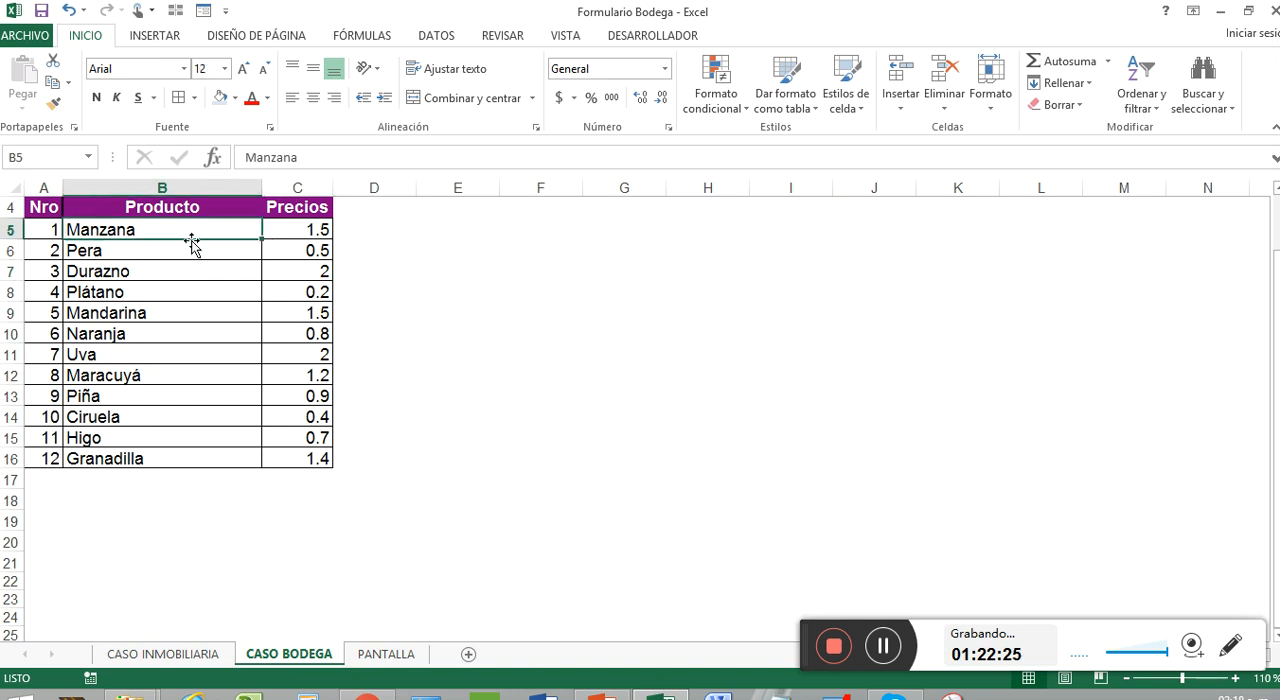
left_click_drag(52, 228, 43, 455)
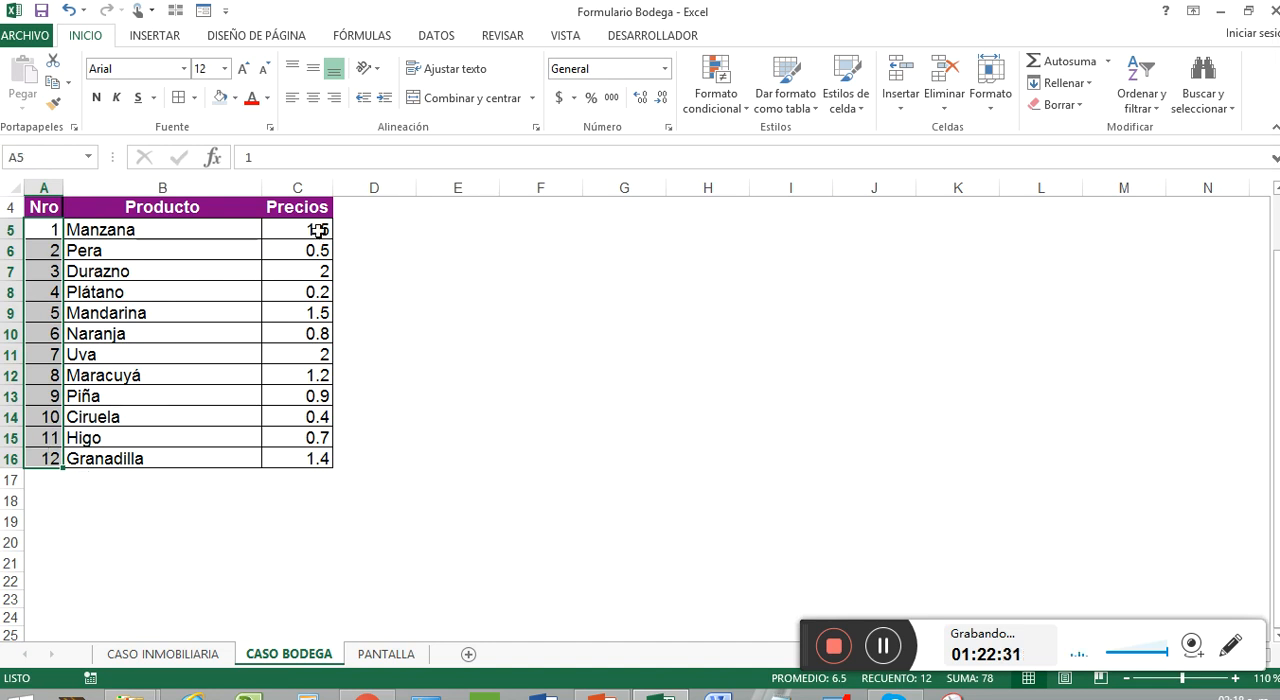
left_click(31, 290)
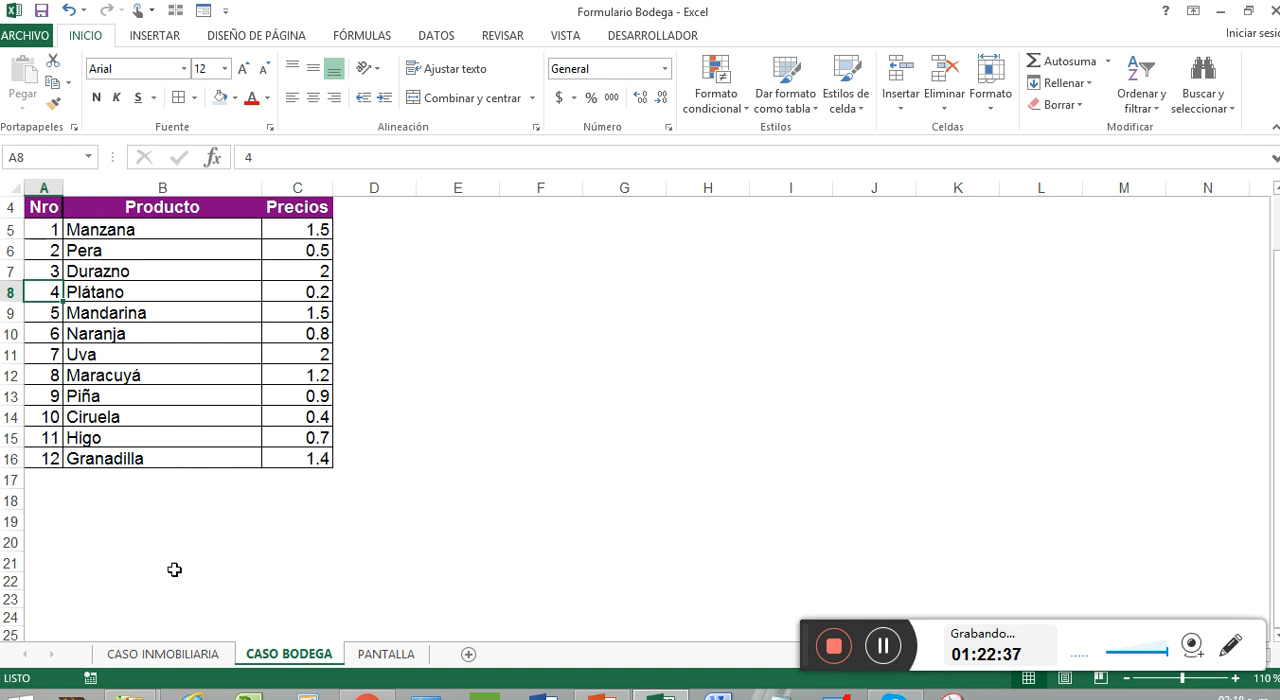
left_click(365, 655)
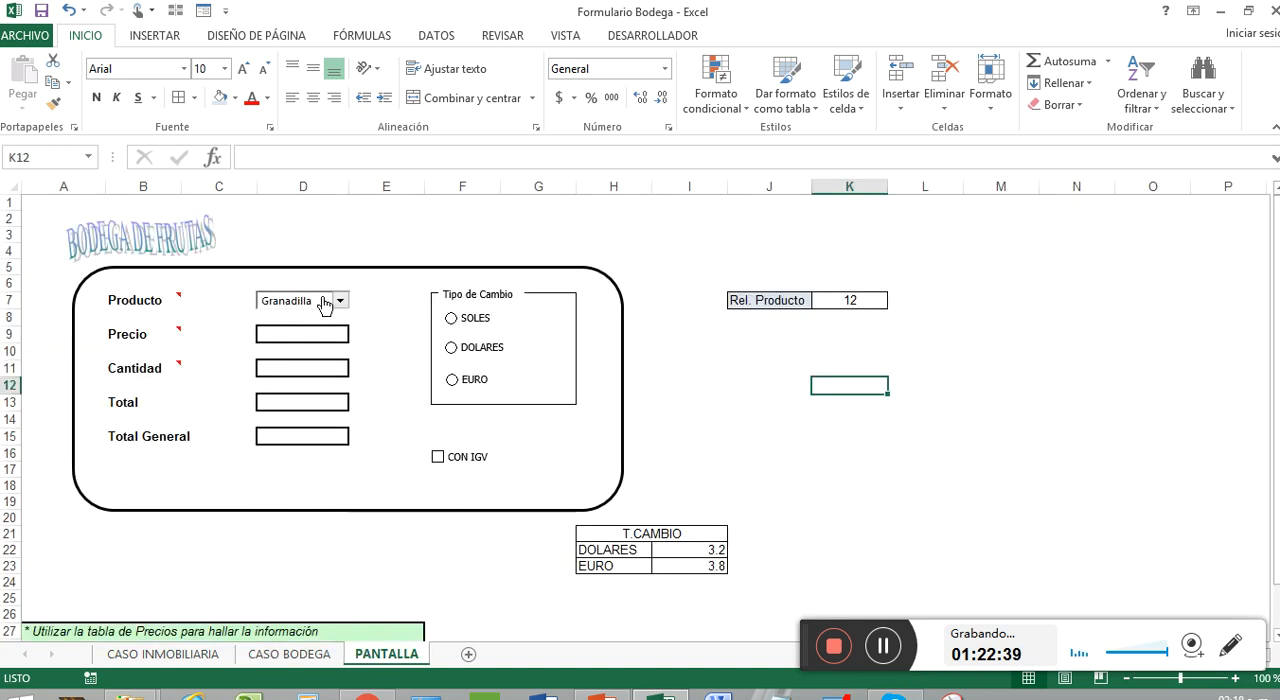
left_click(850, 300)
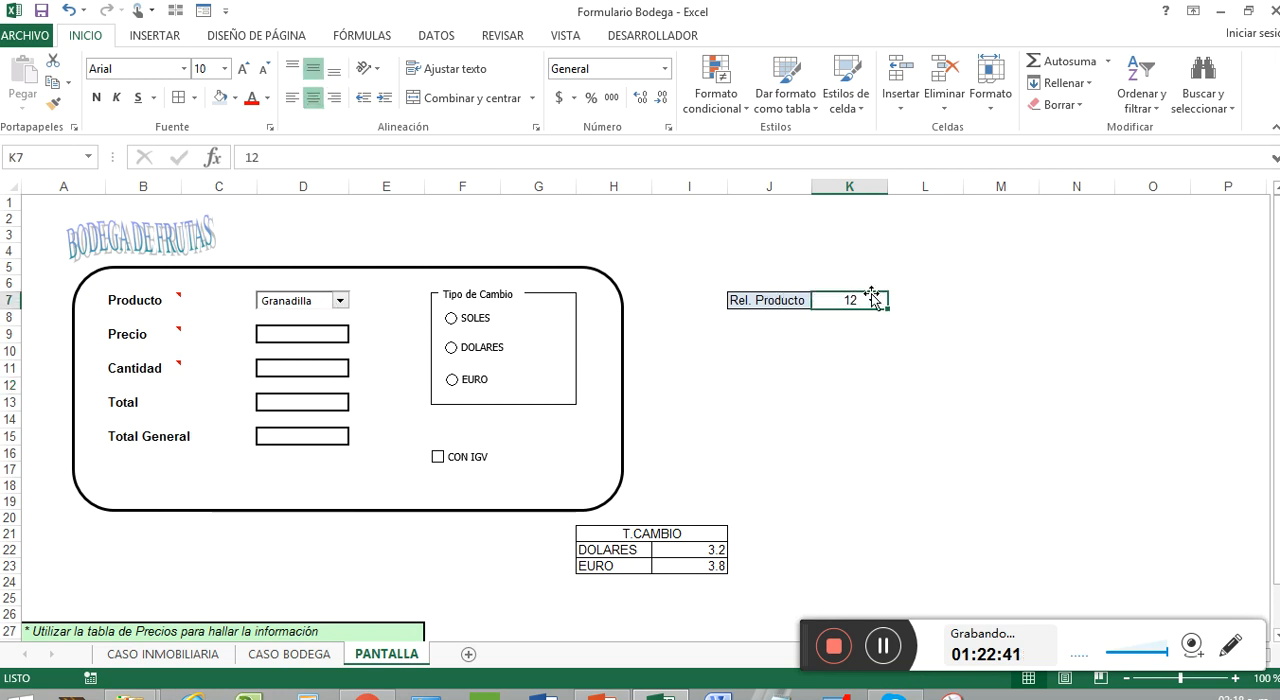
left_click(289, 654)
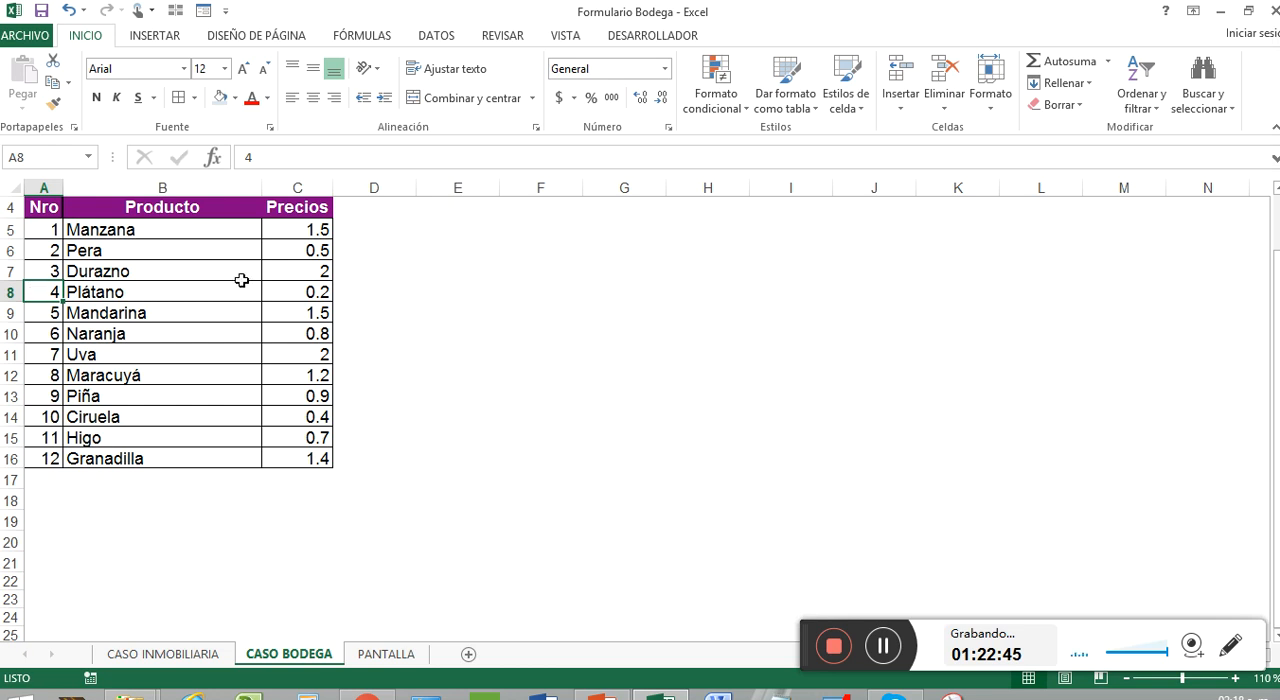
left_click(314, 300)
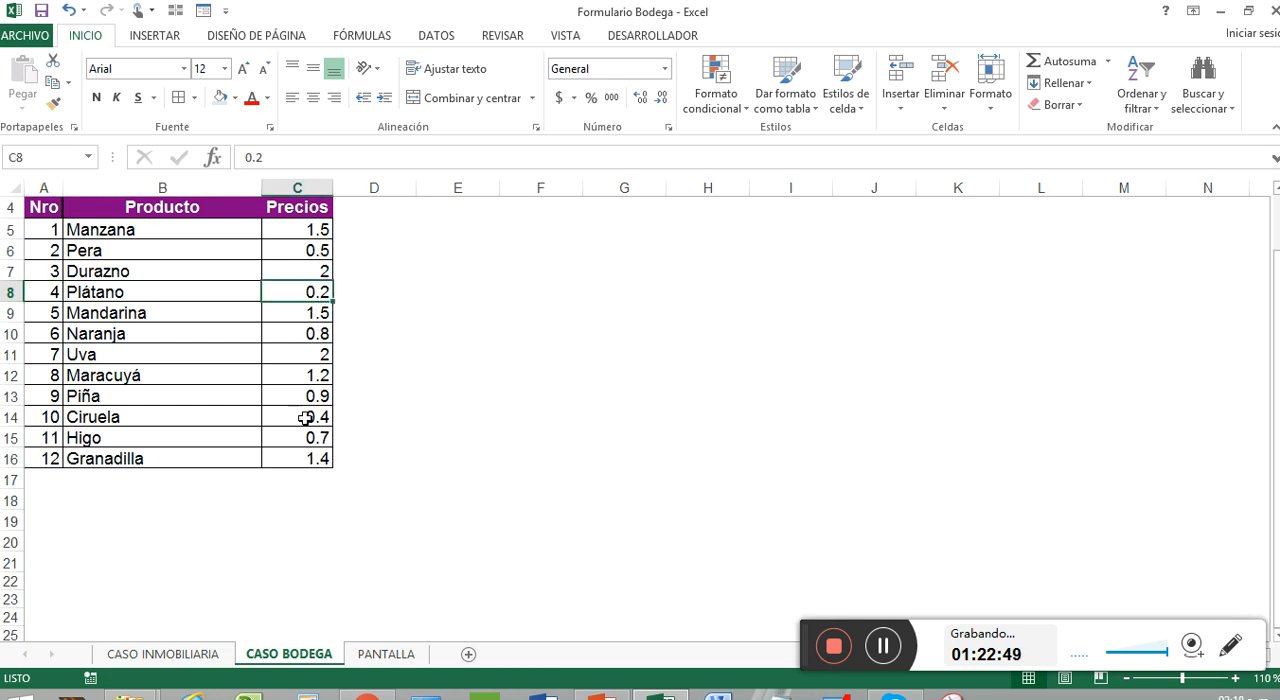
left_click(372, 654)
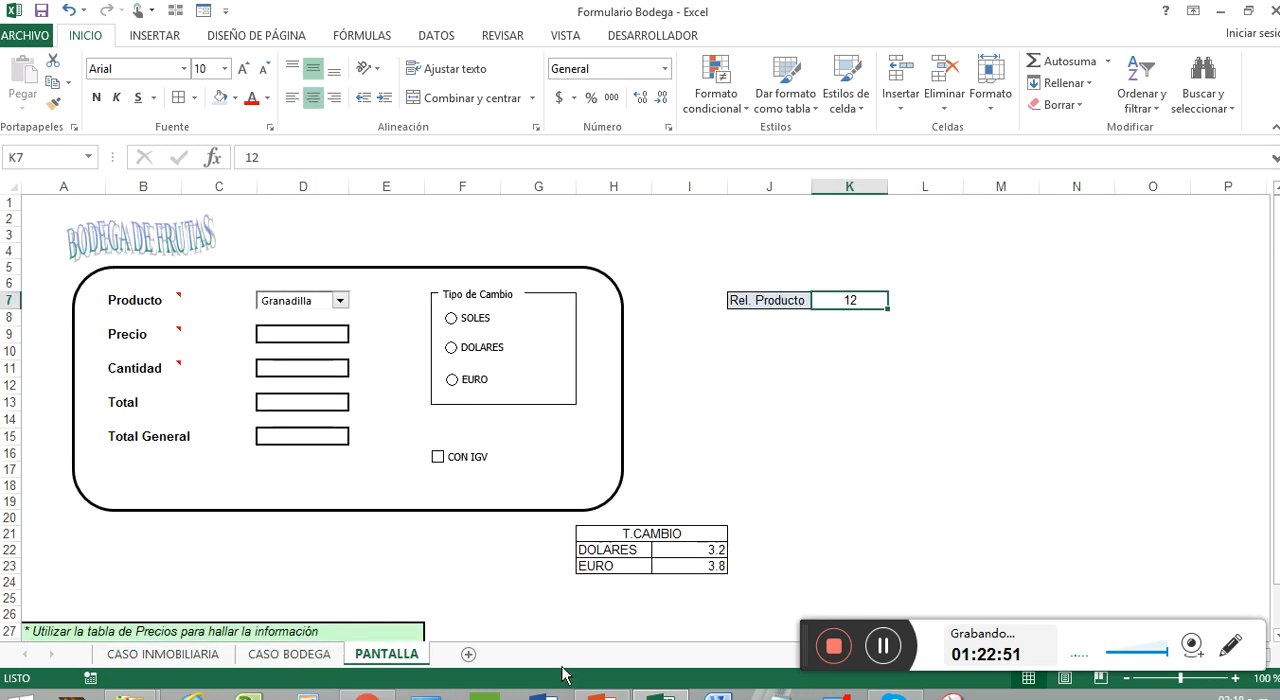
Enter the formula =+BUSCARV(K7,'CASO BODEGA'!A5:C16,3) in the Precio cell D9 on PANTALLA
left_click(318, 334)
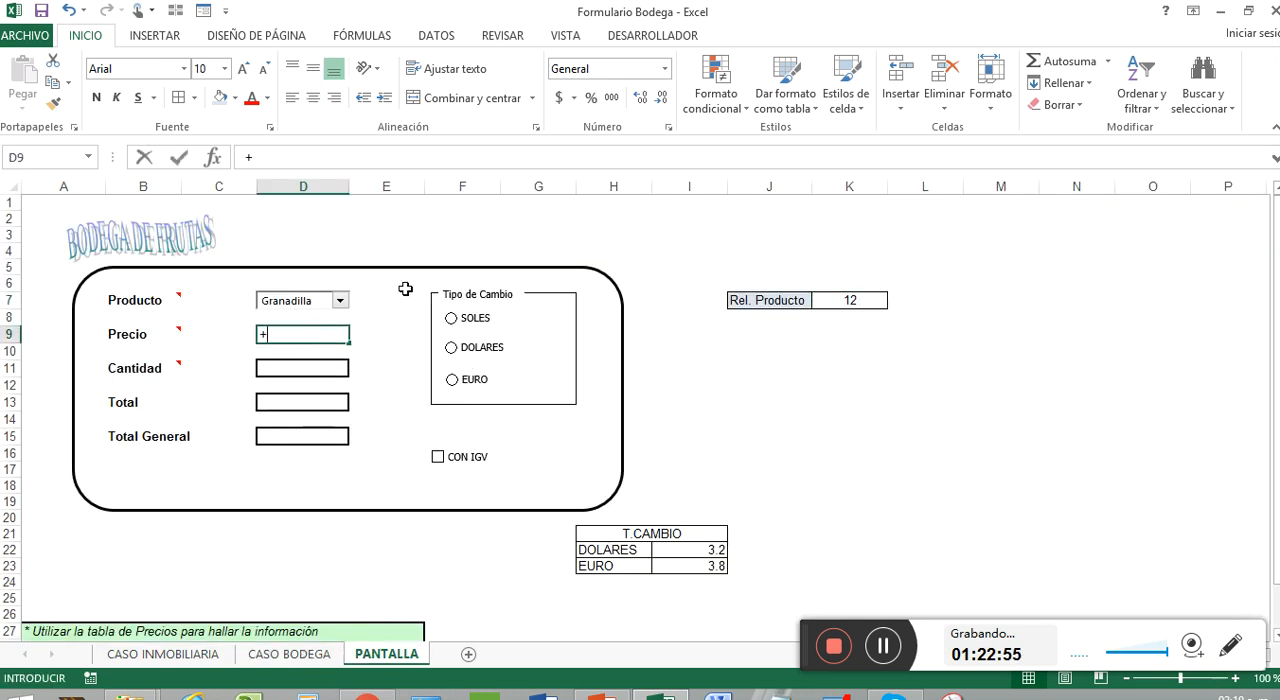
type("+")
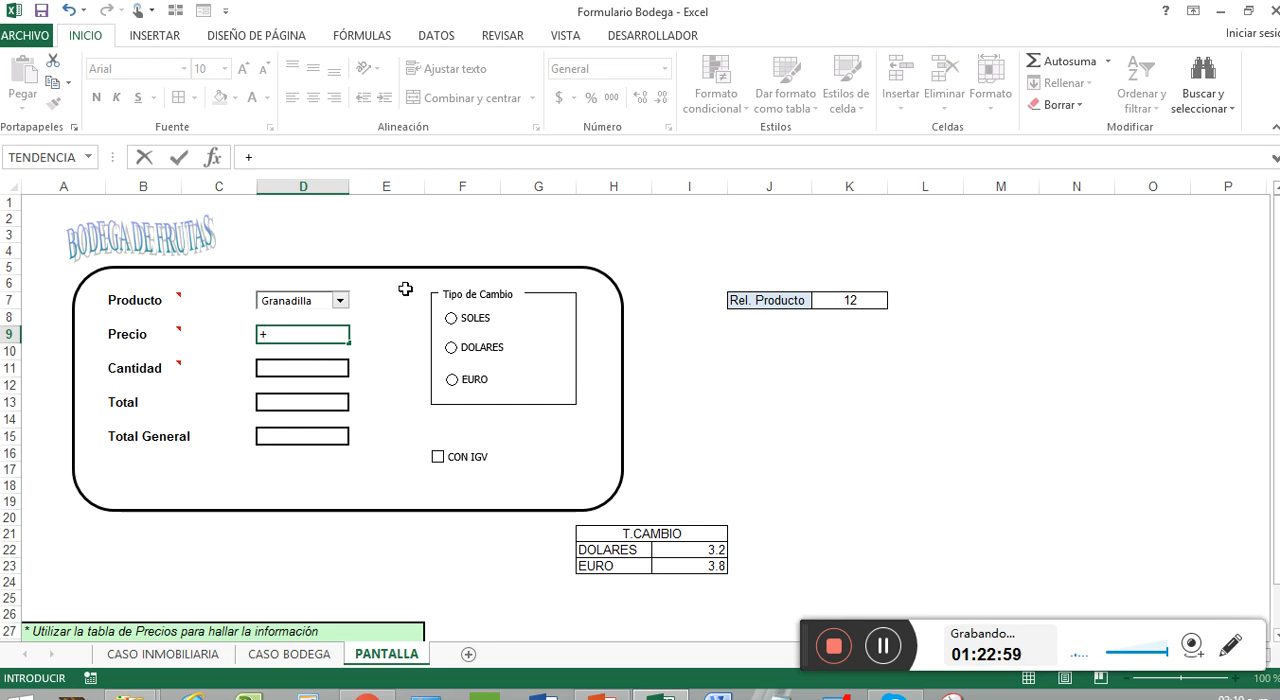
type("busca")
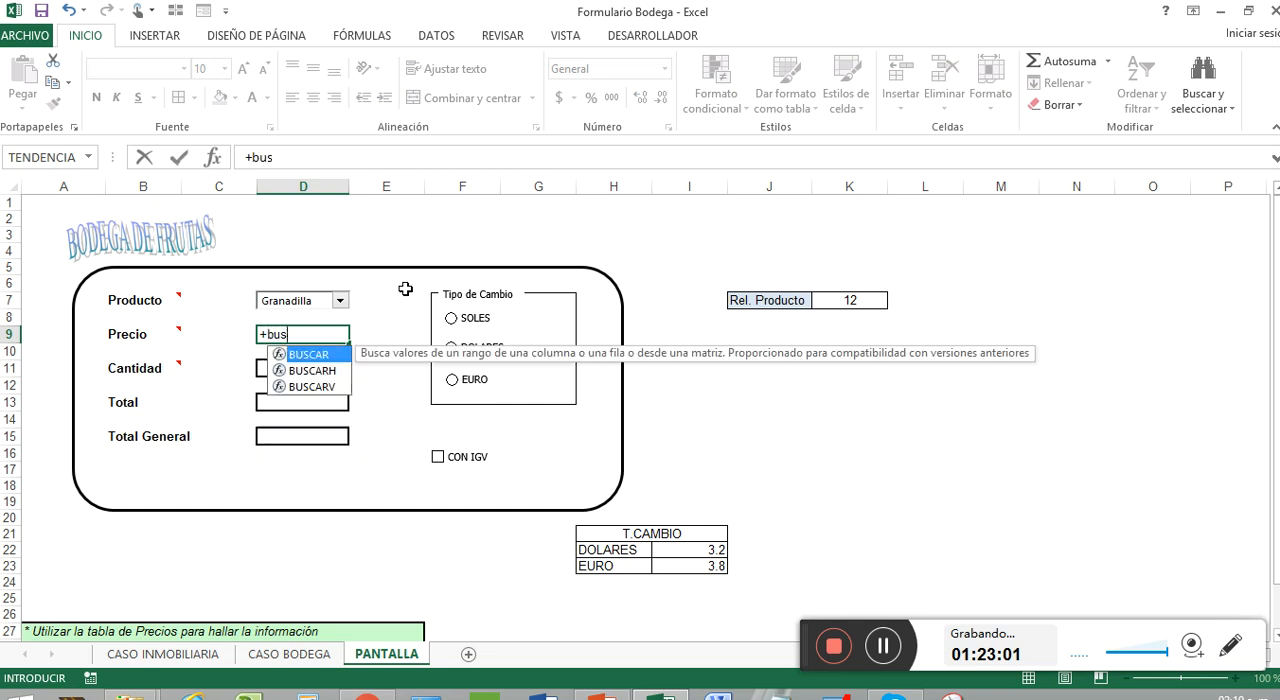
key("Down")
key("Down")
key("Tab")
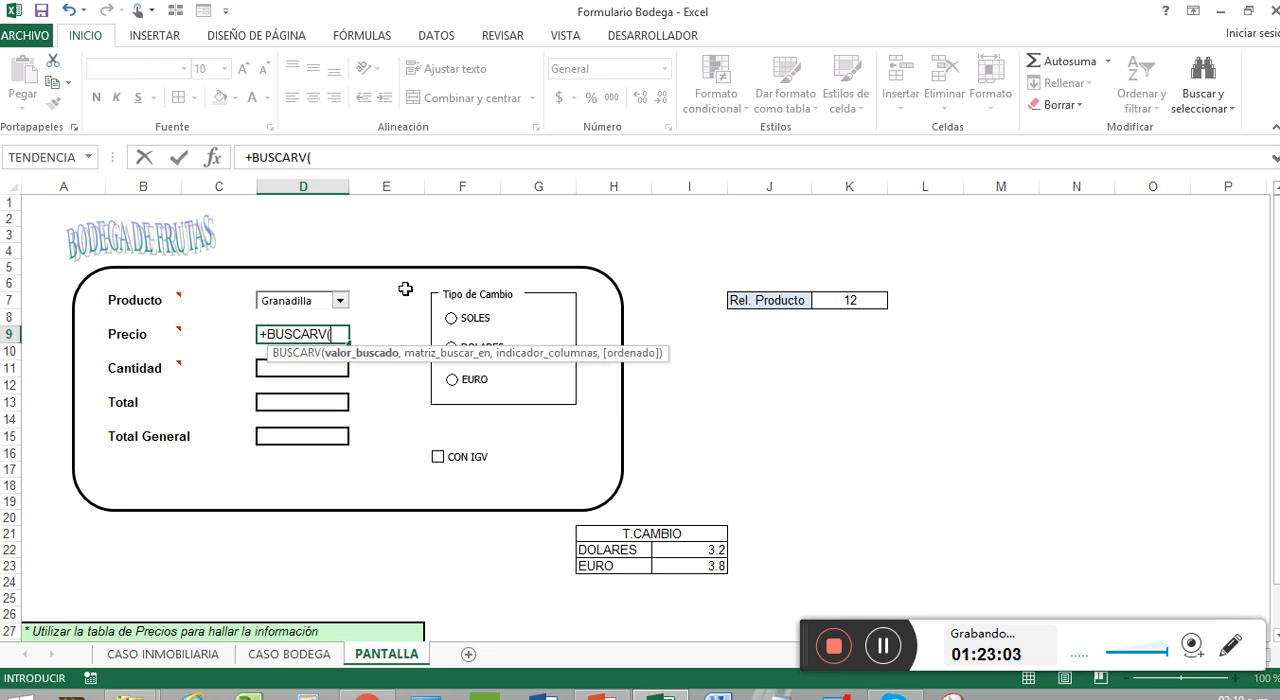
left_click(852, 298)
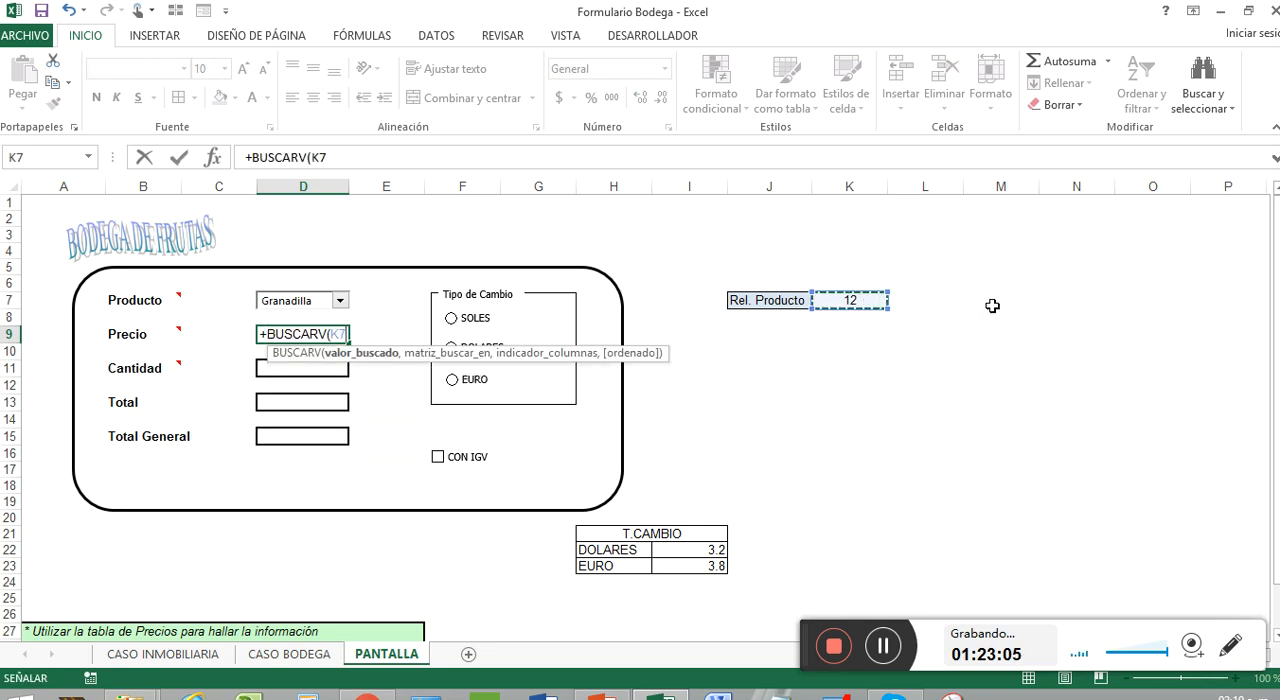
type(",")
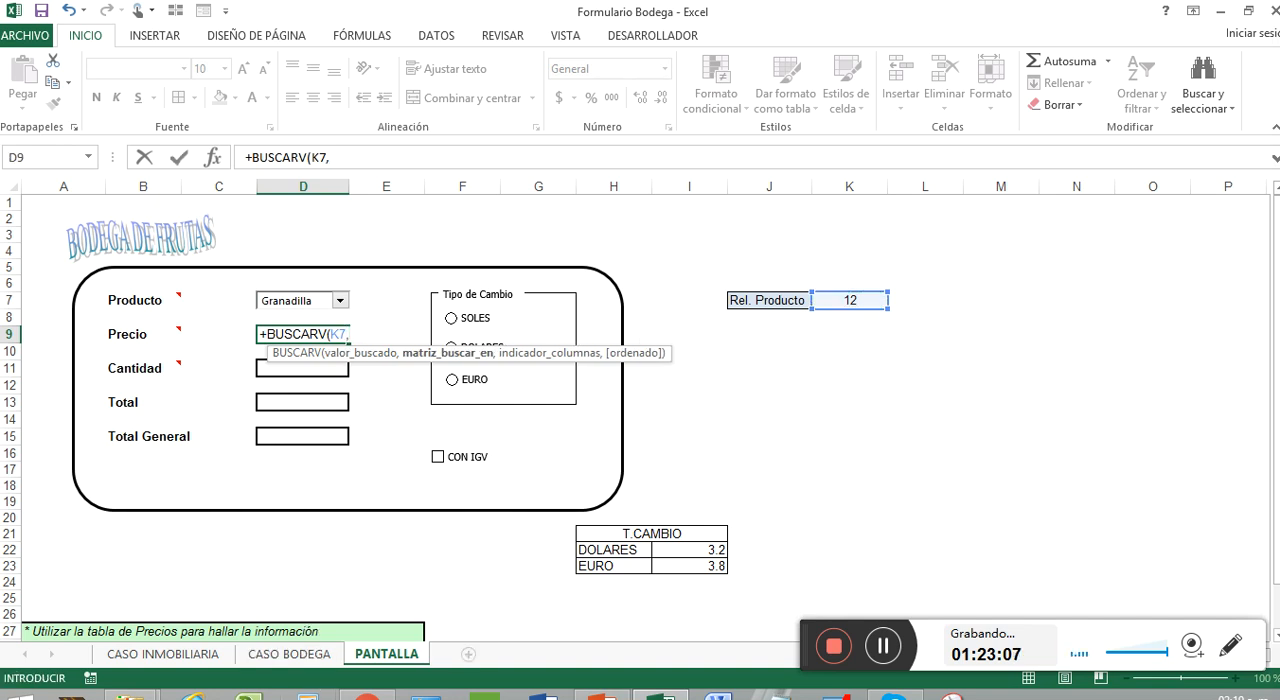
left_click(268, 655)
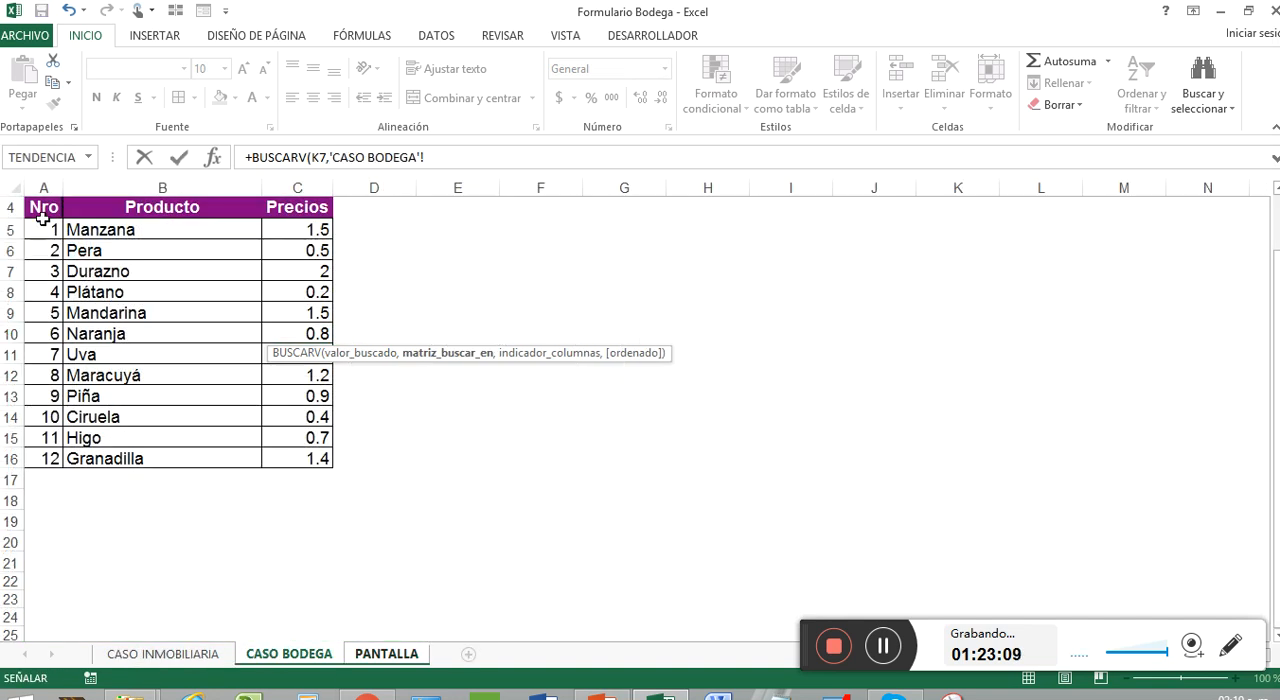
left_click_drag(44, 226, 303, 448)
type(",3")
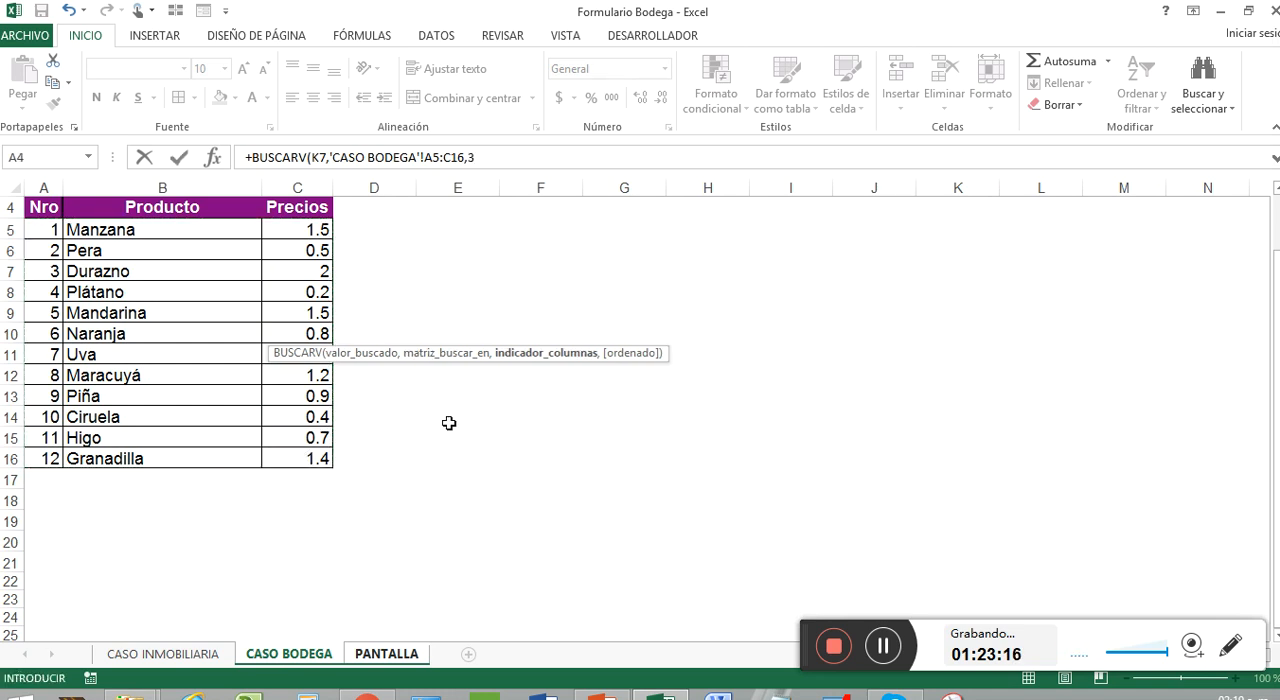
key("Return")
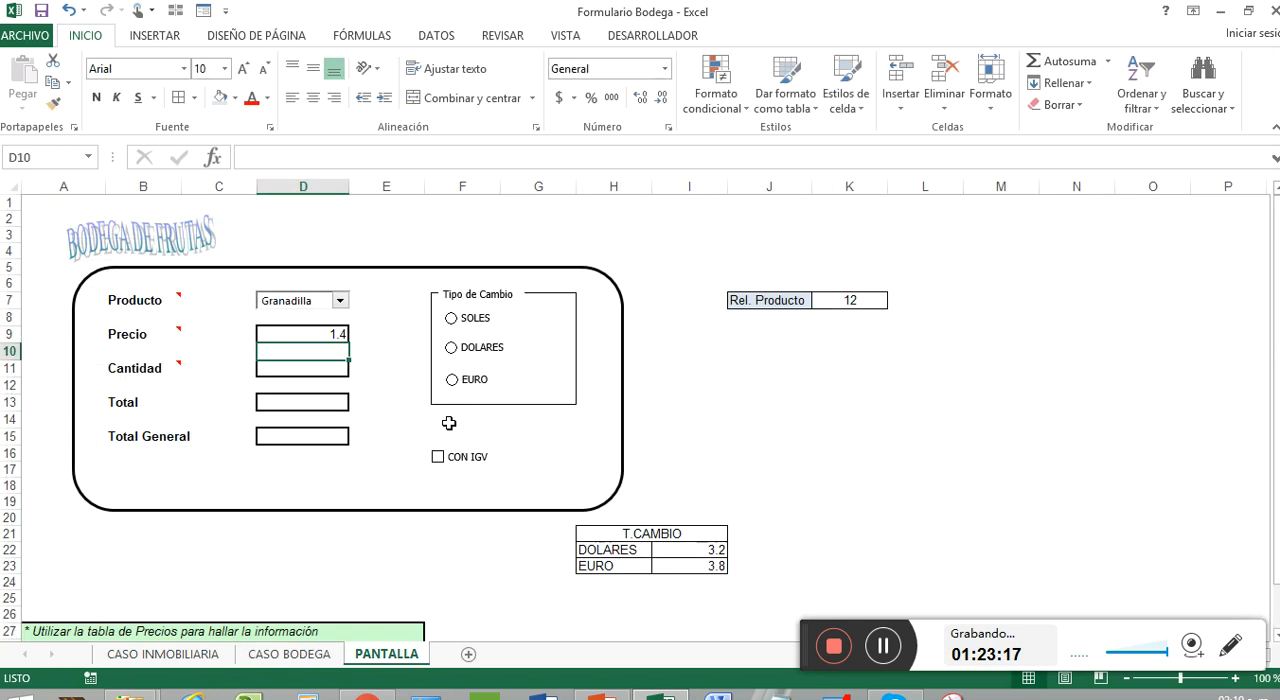
Test the Precio formula by choosing different fruits in the Producto combo box, finishing on Mandarina
left_click(313, 331)
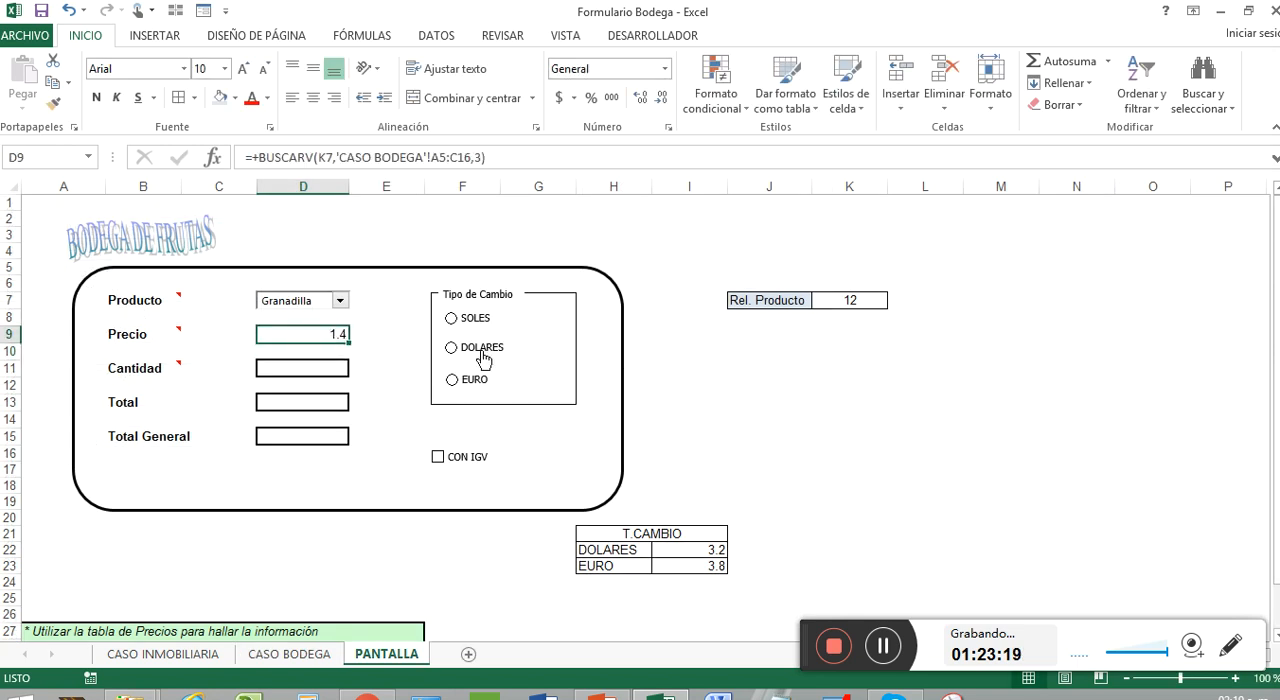
left_click(346, 305)
left_click(329, 329)
left_click(343, 303)
left_click(297, 317)
left_click(340, 301)
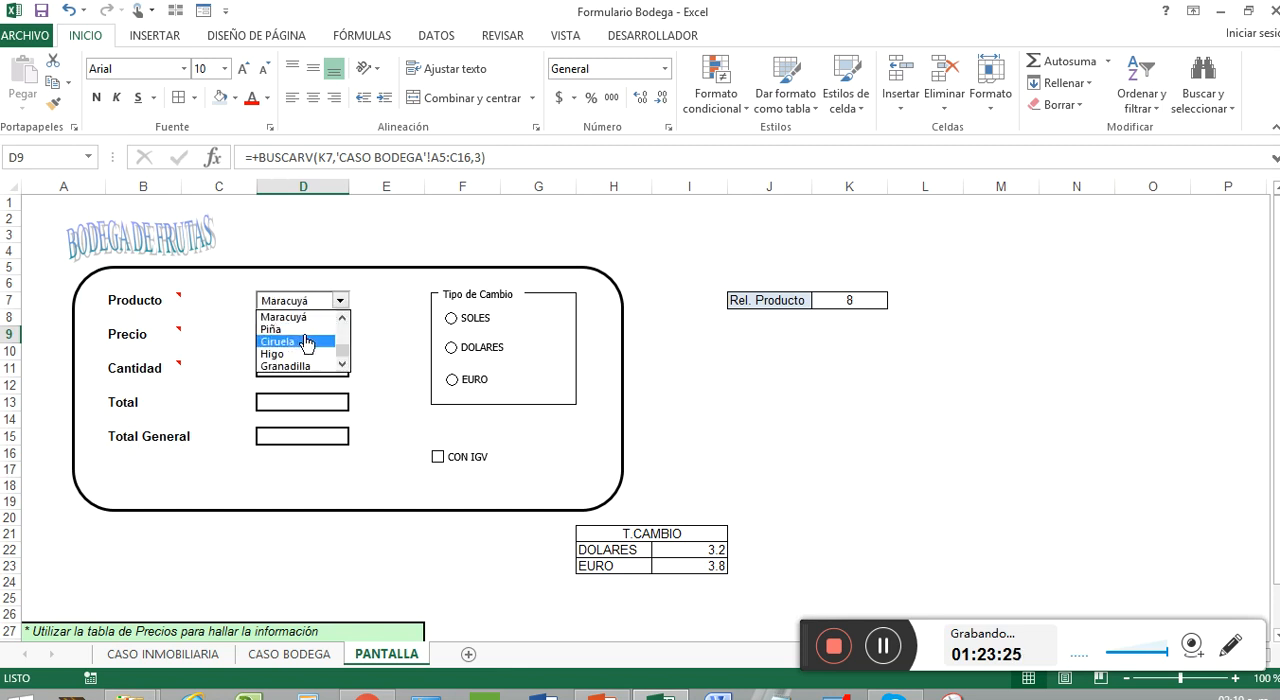
scroll(346, 340, "down", 2)
left_click(305, 342)
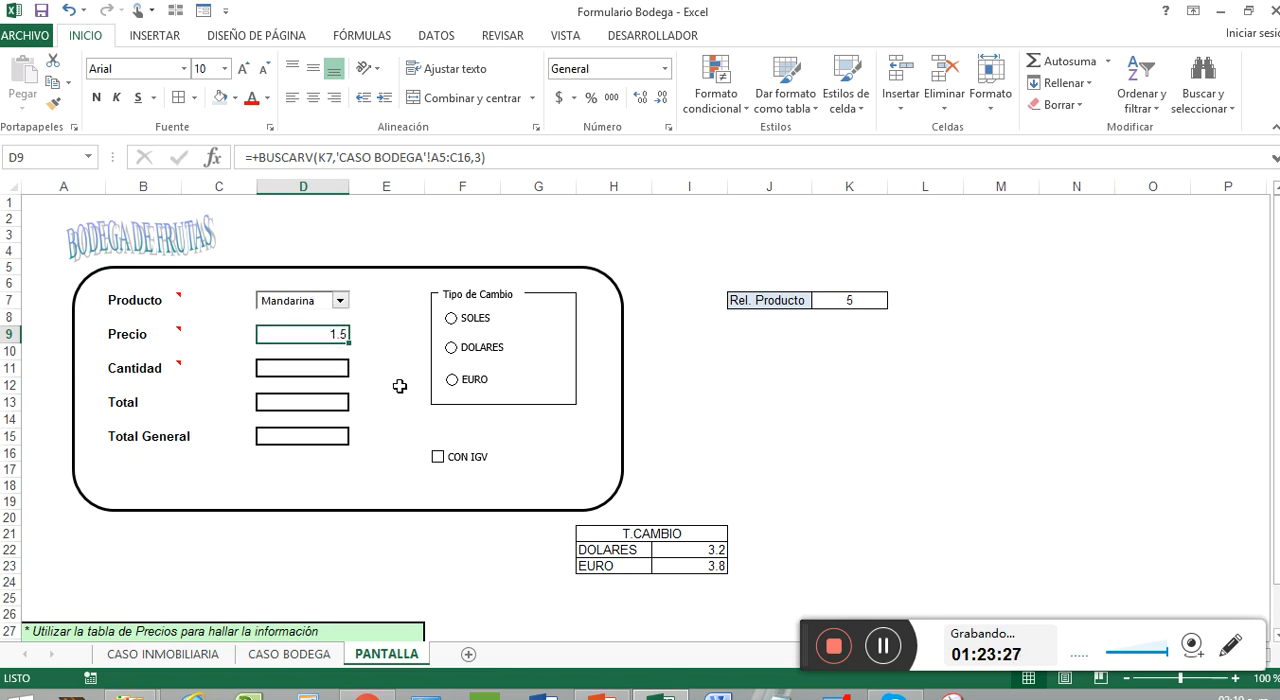
Clear the Precio cell D9 and start an INDICE formula there with 'CASO BODEGA'!C5:C16 as its array
key("Delete")
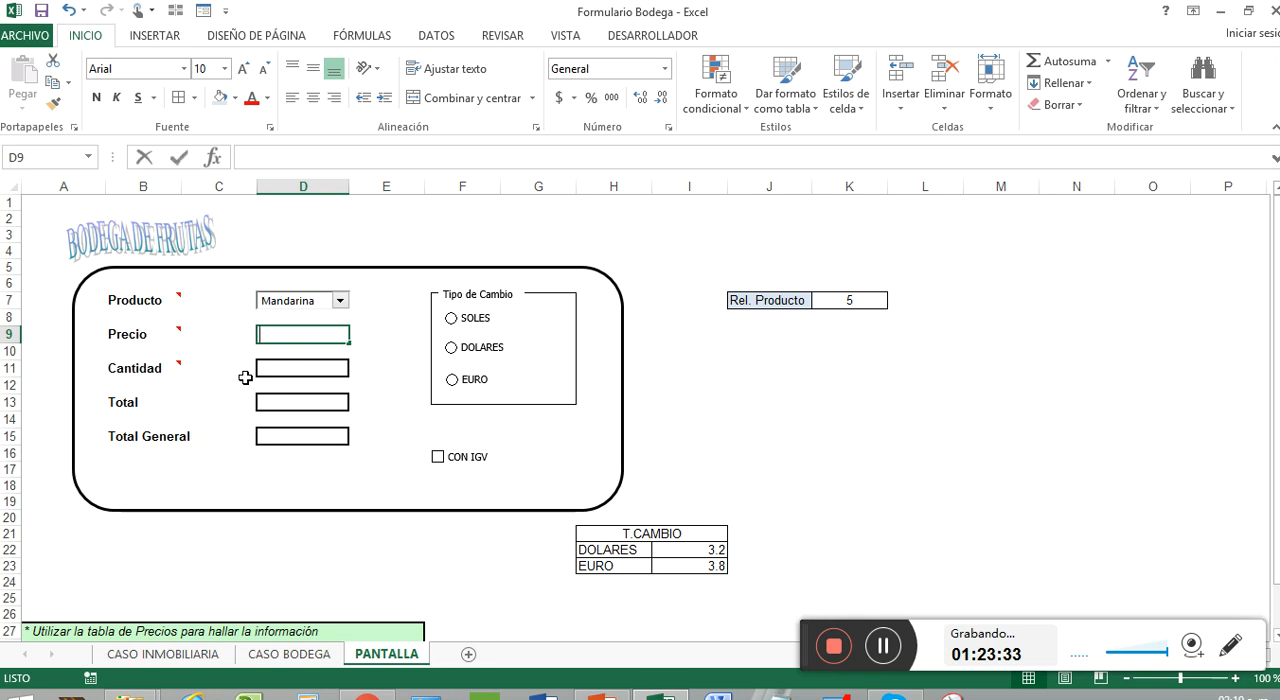
type("+")
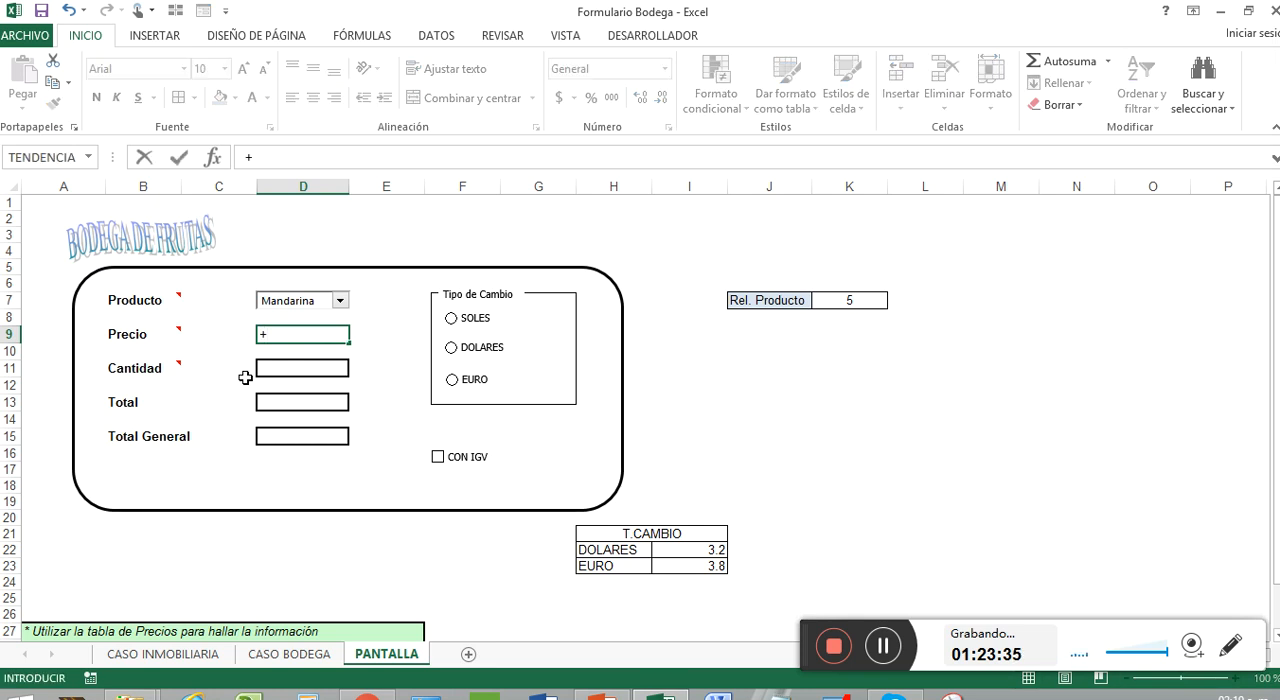
type("indic")
key("Tab")
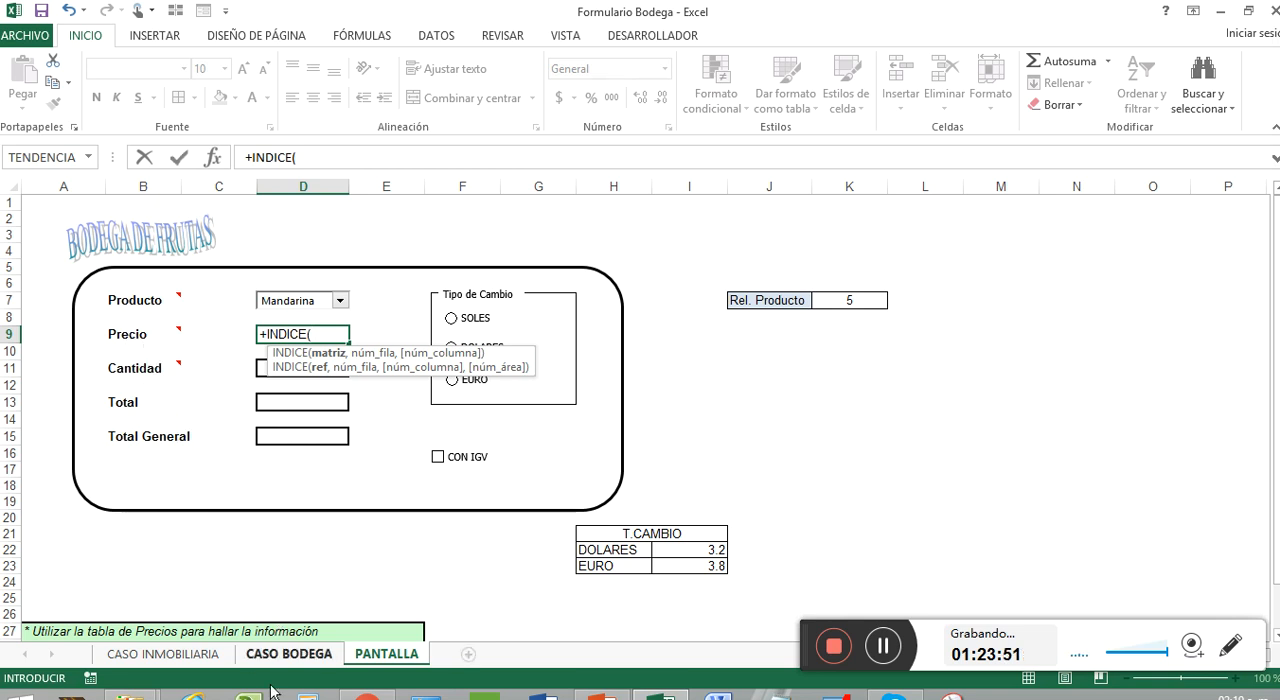
left_click(289, 654)
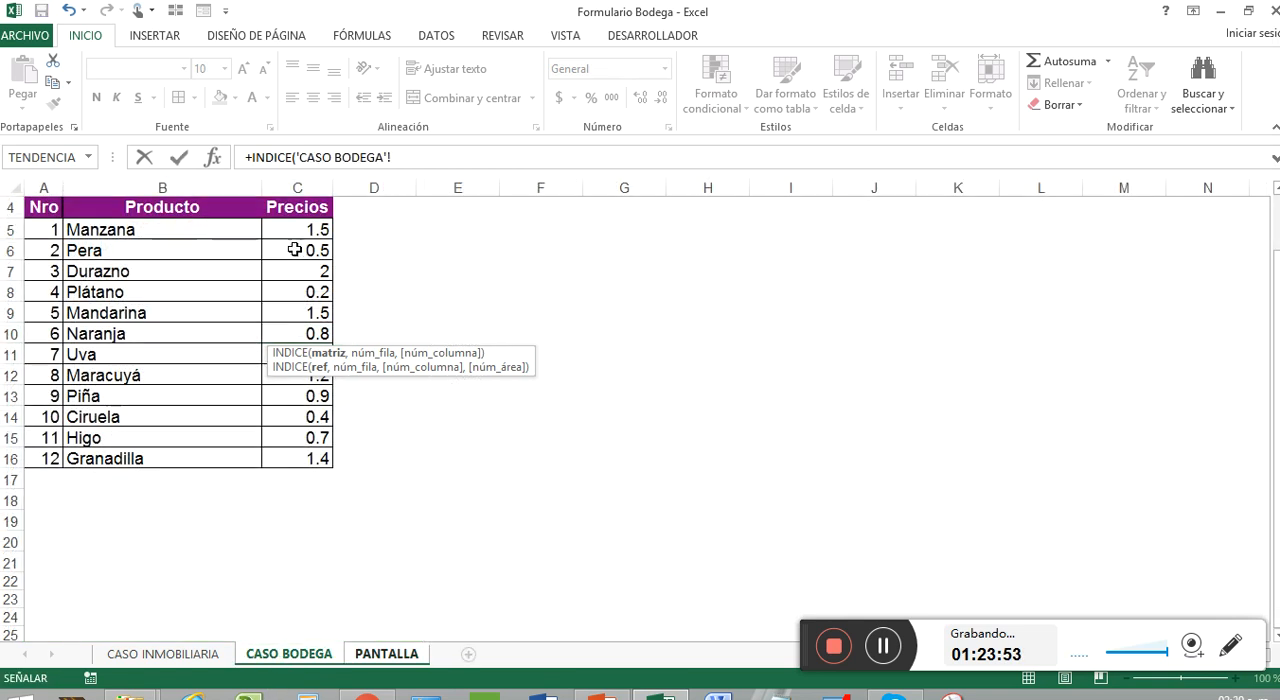
left_click_drag(303, 230, 283, 457)
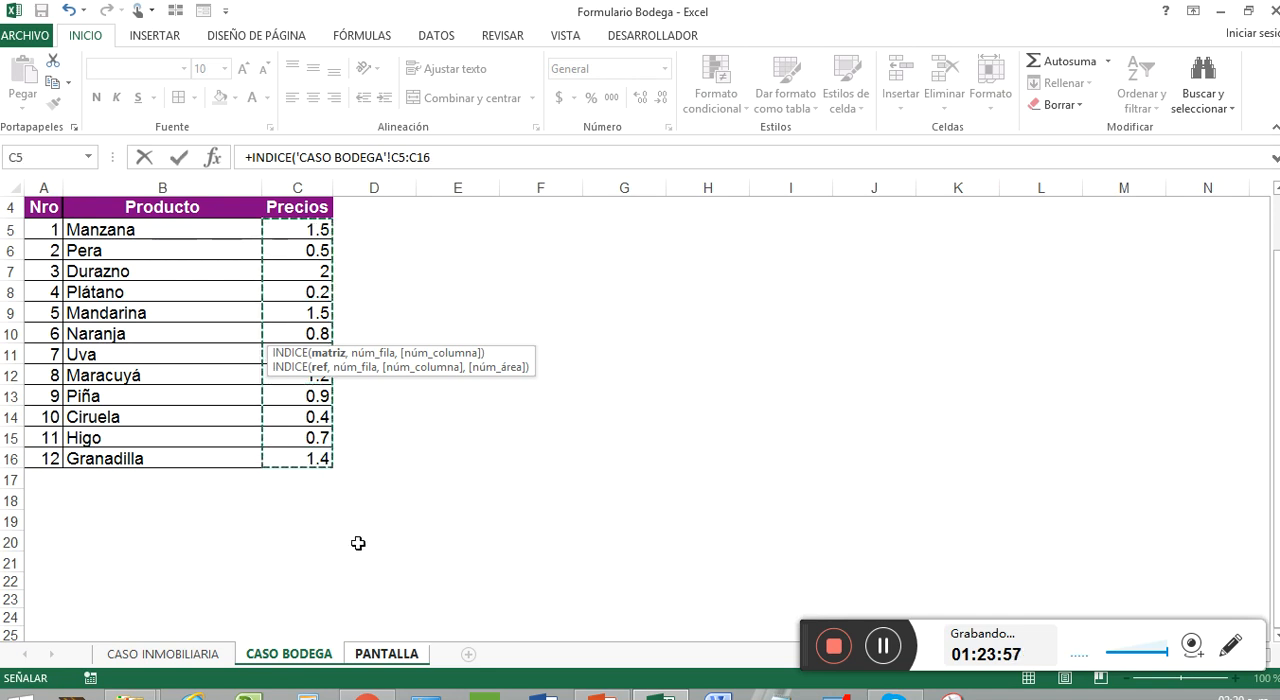
type(",")
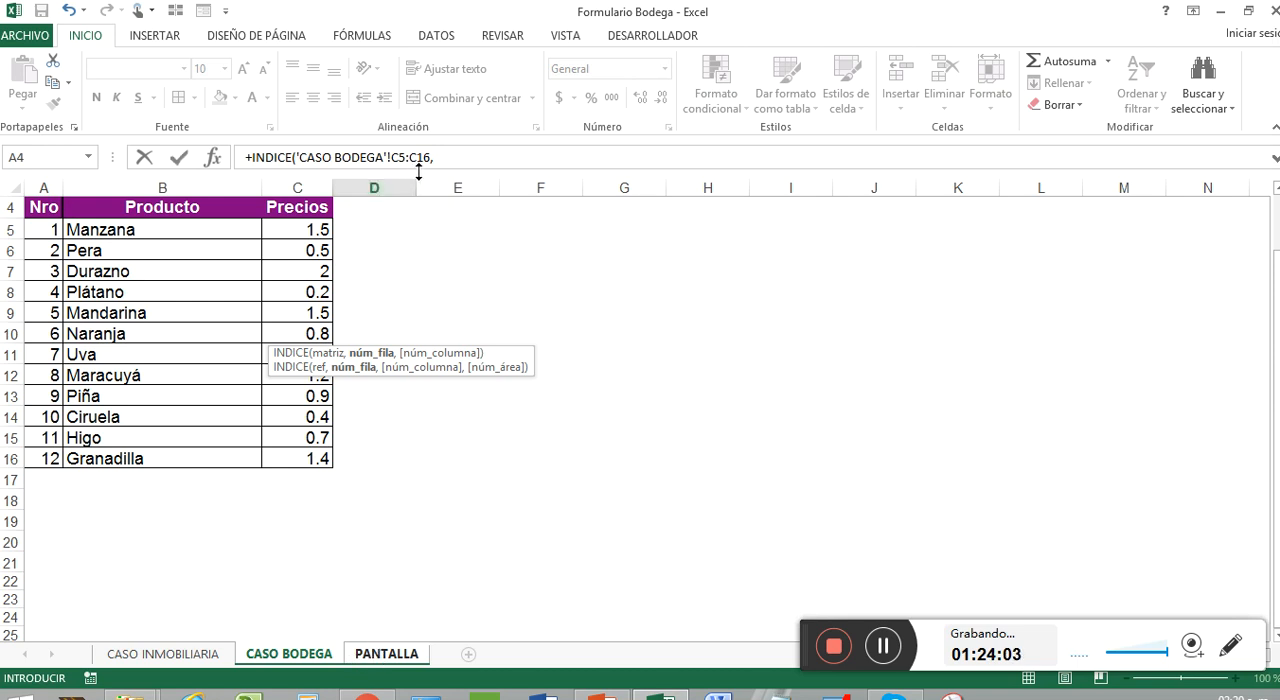
Nest a COINCIDIR function as the INDICE row number, with PANTALLA!K7 as its lookup value
left_click(452, 158)
type("COINCIDIR(")
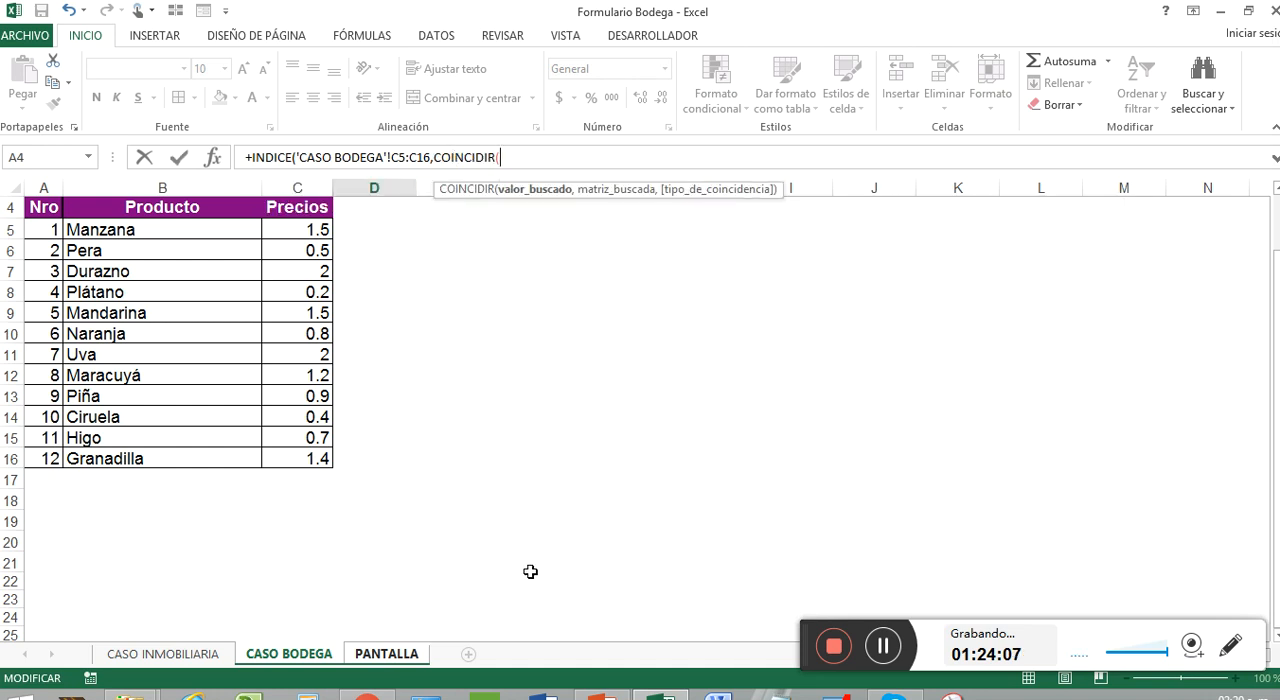
left_click(369, 656)
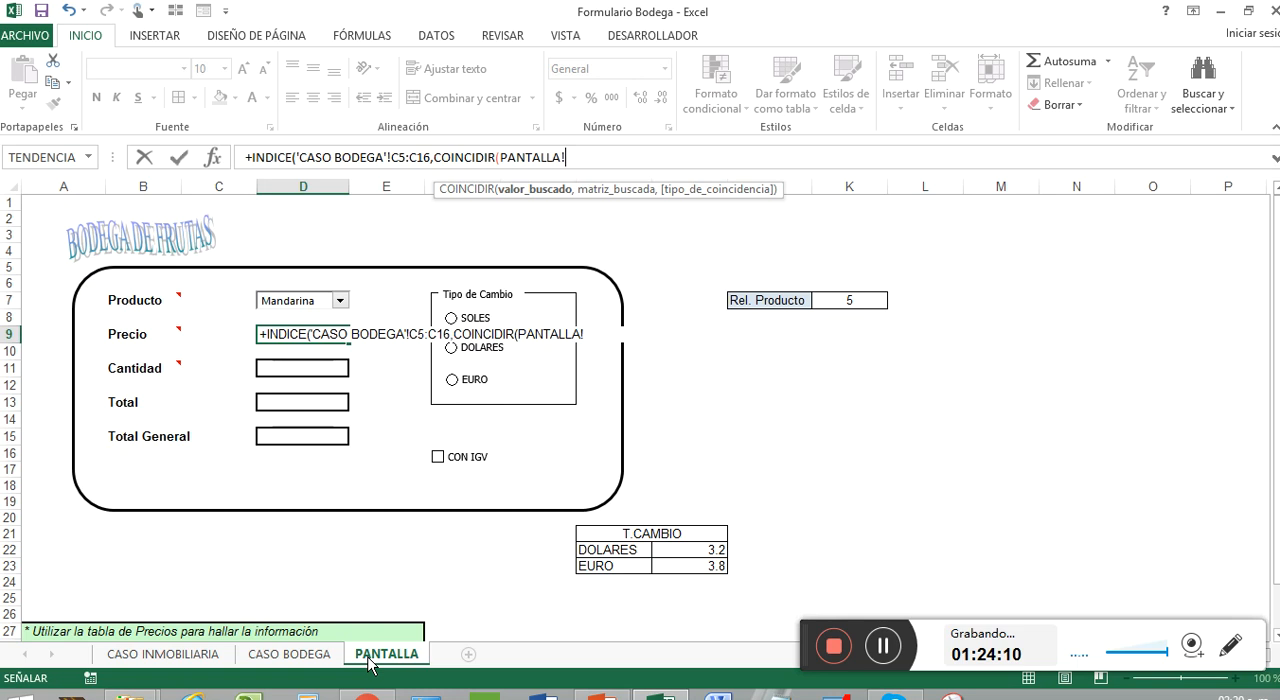
left_click(871, 299)
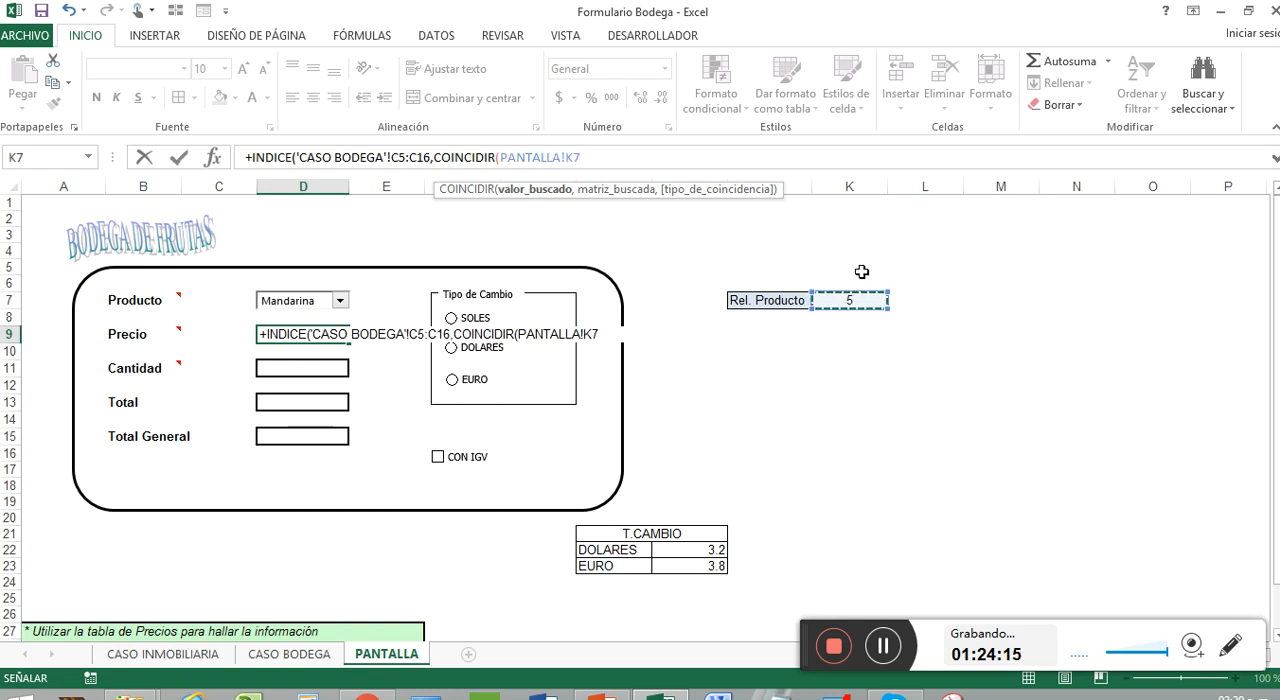
type(",")
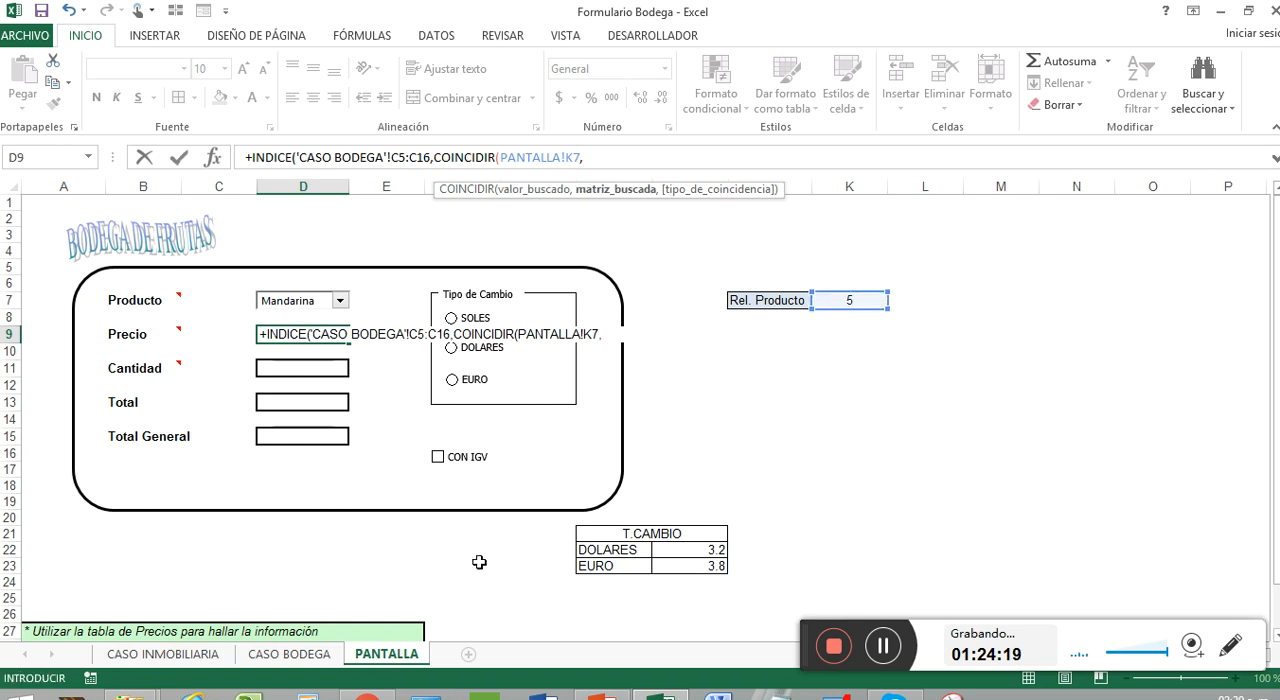
Complete COINCIDIR with the lookup range 'CASO BODEGA'!A5:A16 and exact match 0, and enter the Precio formula
left_click(290, 654)
left_click_drag(45, 229, 50, 458)
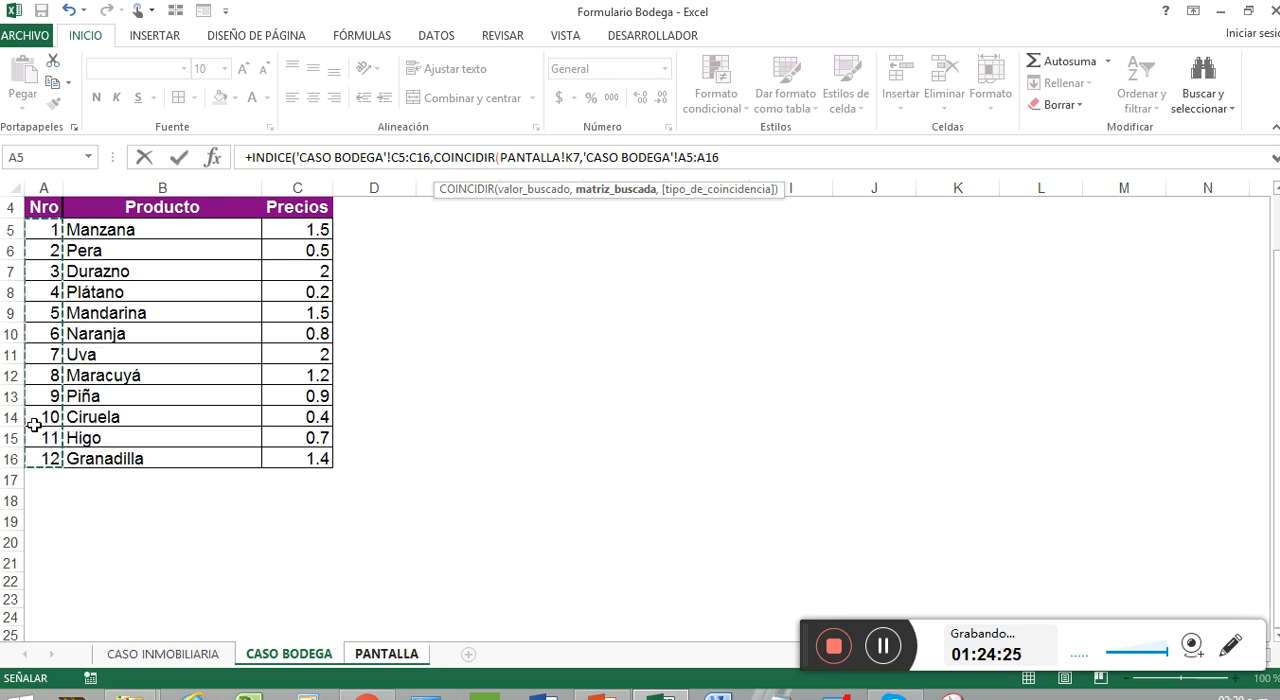
type(",")
key("Down")
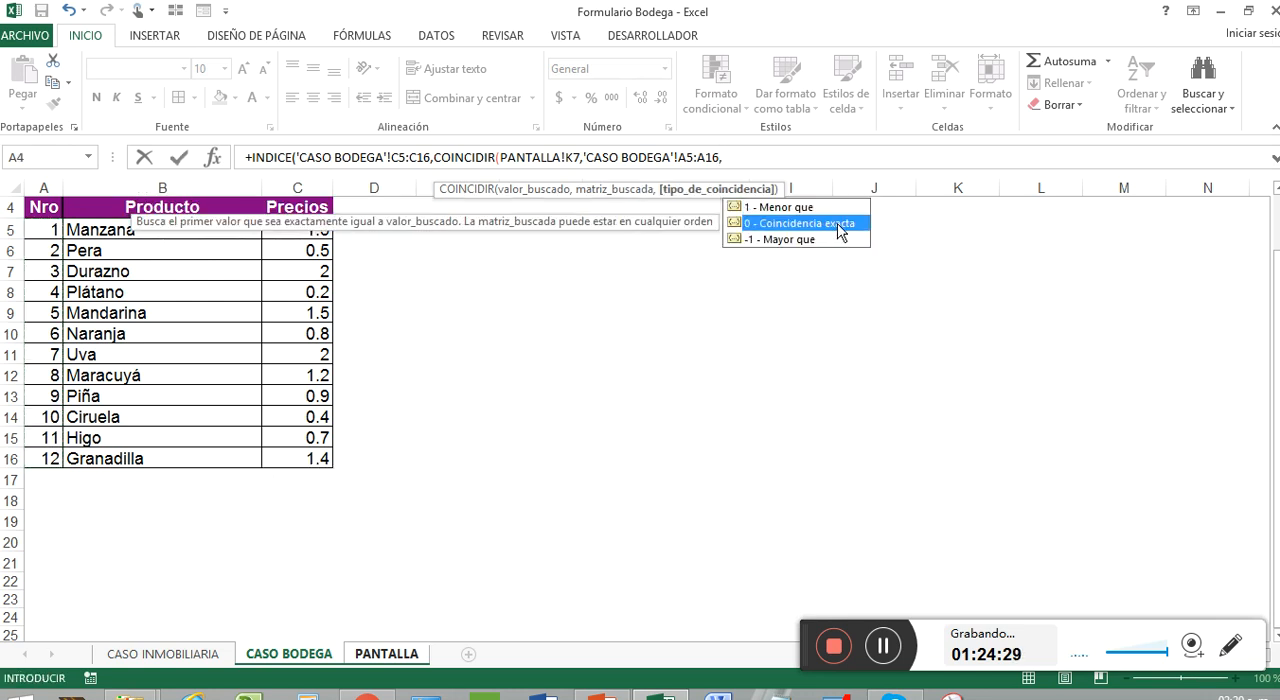
double_click(838, 226)
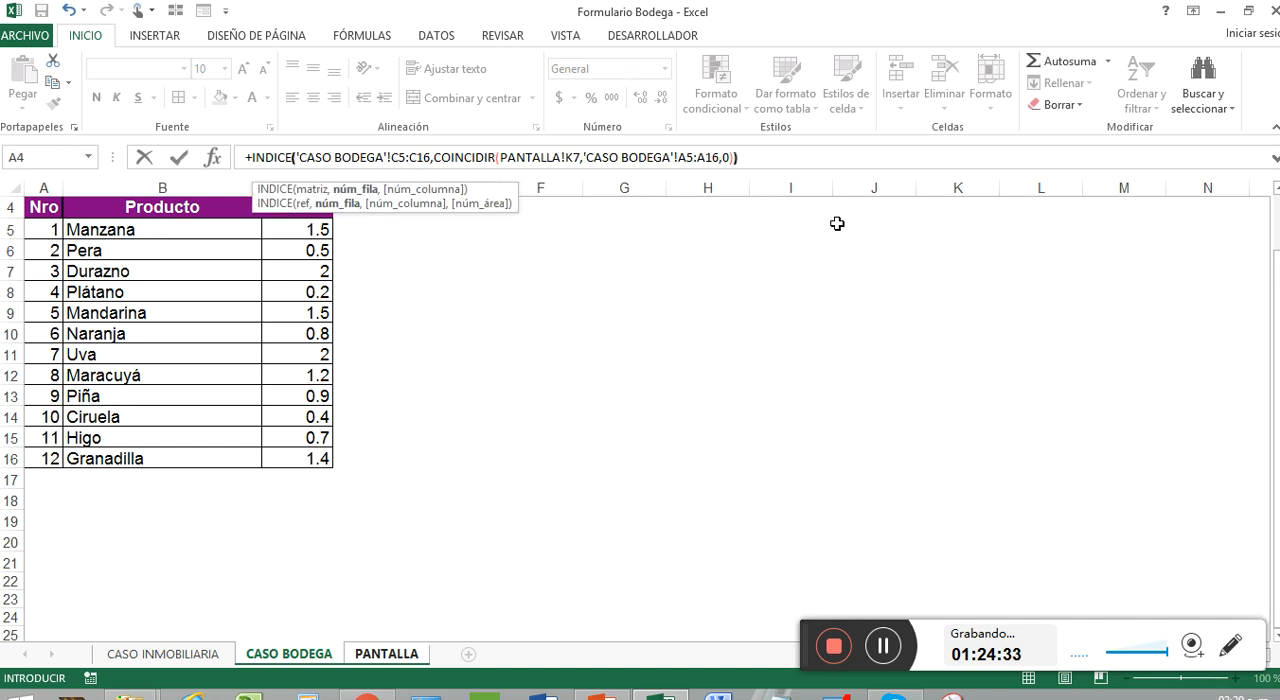
key("Return")
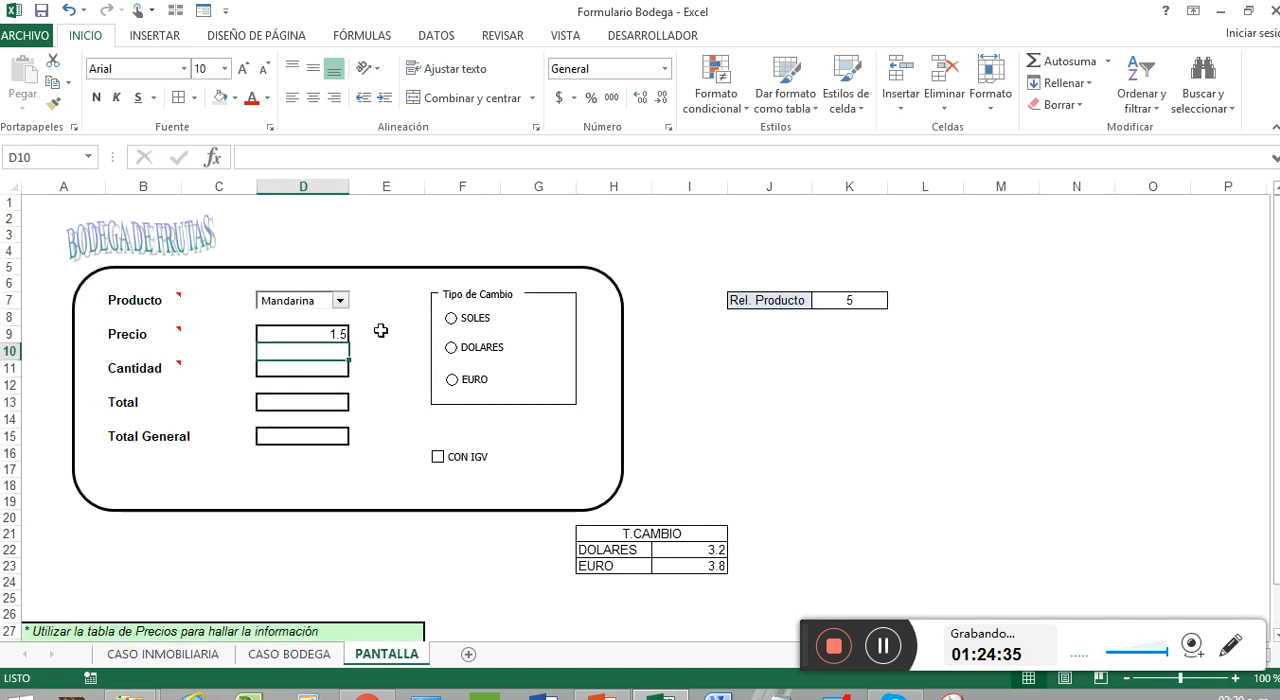
Test the Precio formula by choosing other fruits in the Producto combo box, finishing on Ciruela
left_click(339, 302)
left_click(325, 342)
left_click(340, 301)
left_click(300, 354)
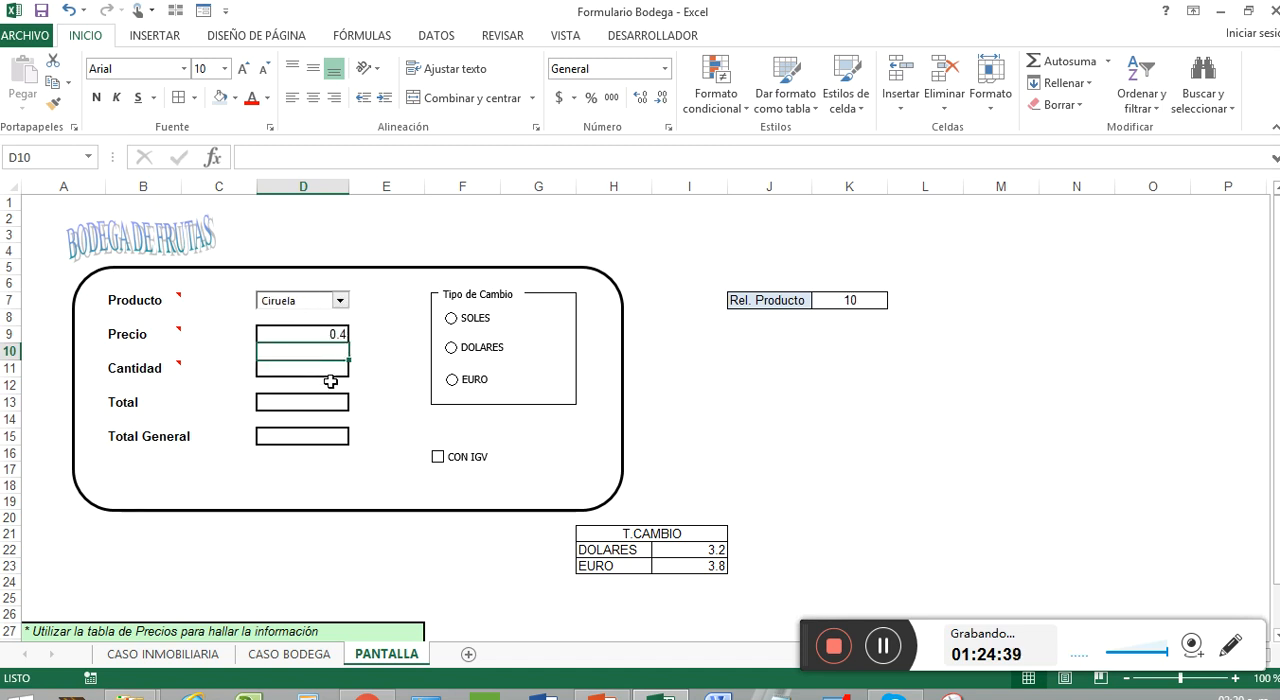
Check Ciruela's number and price in the CASO BODEGA table and return to the PANTALLA sheet
left_click(297, 369)
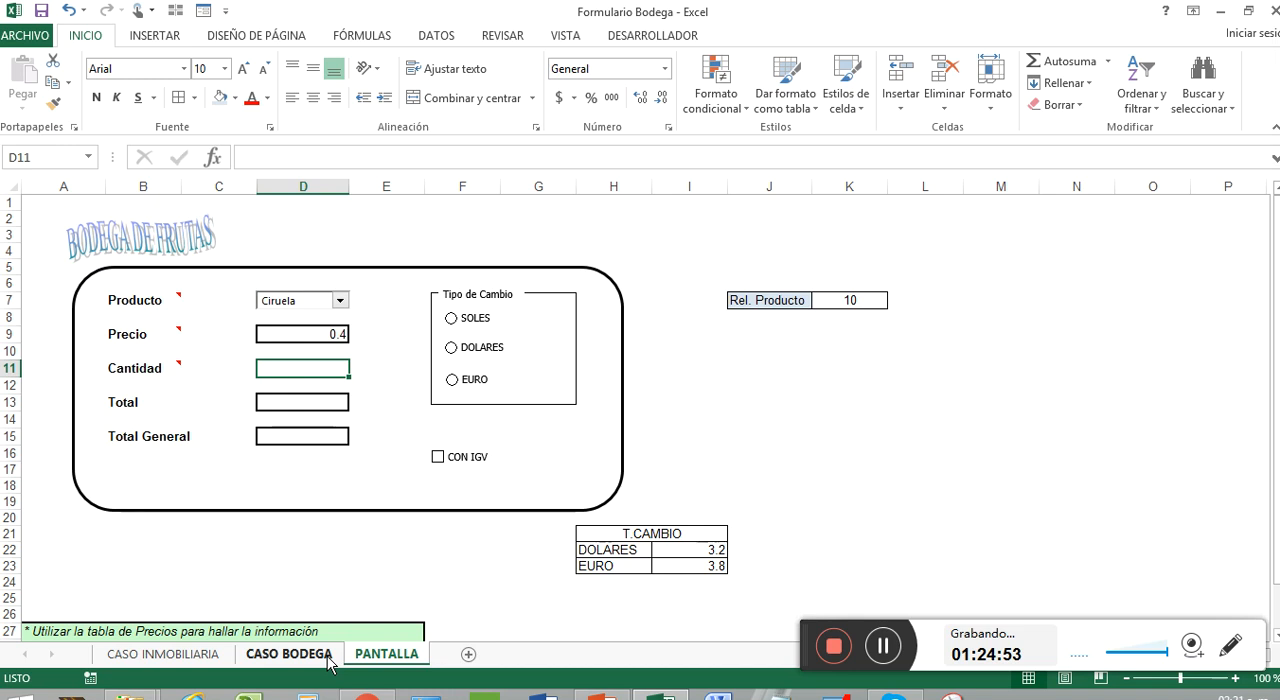
left_click(290, 654)
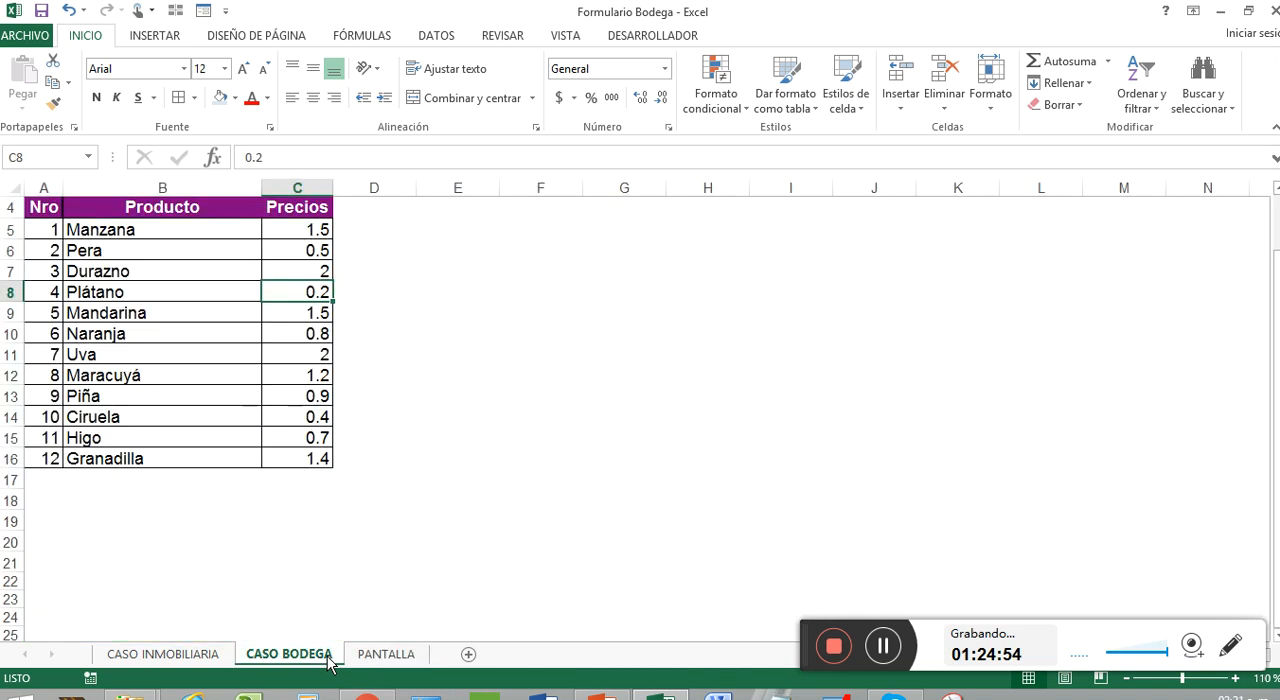
left_click(40, 418)
left_click(304, 419)
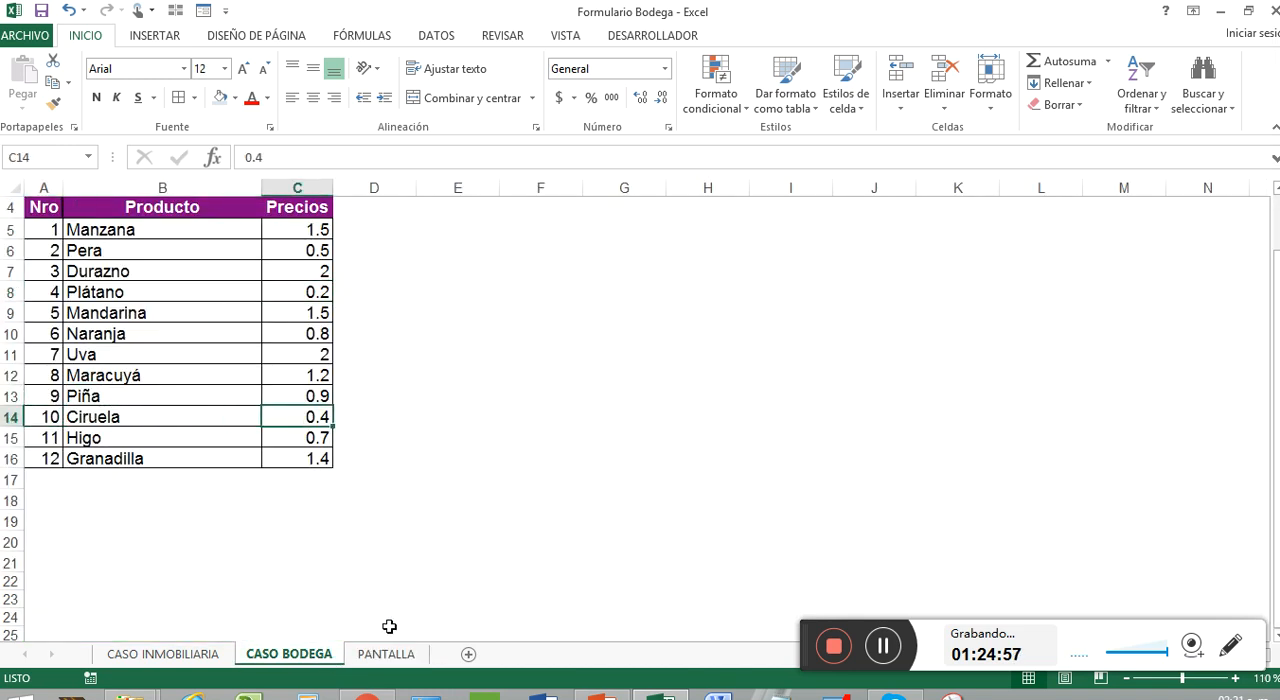
left_click(395, 657)
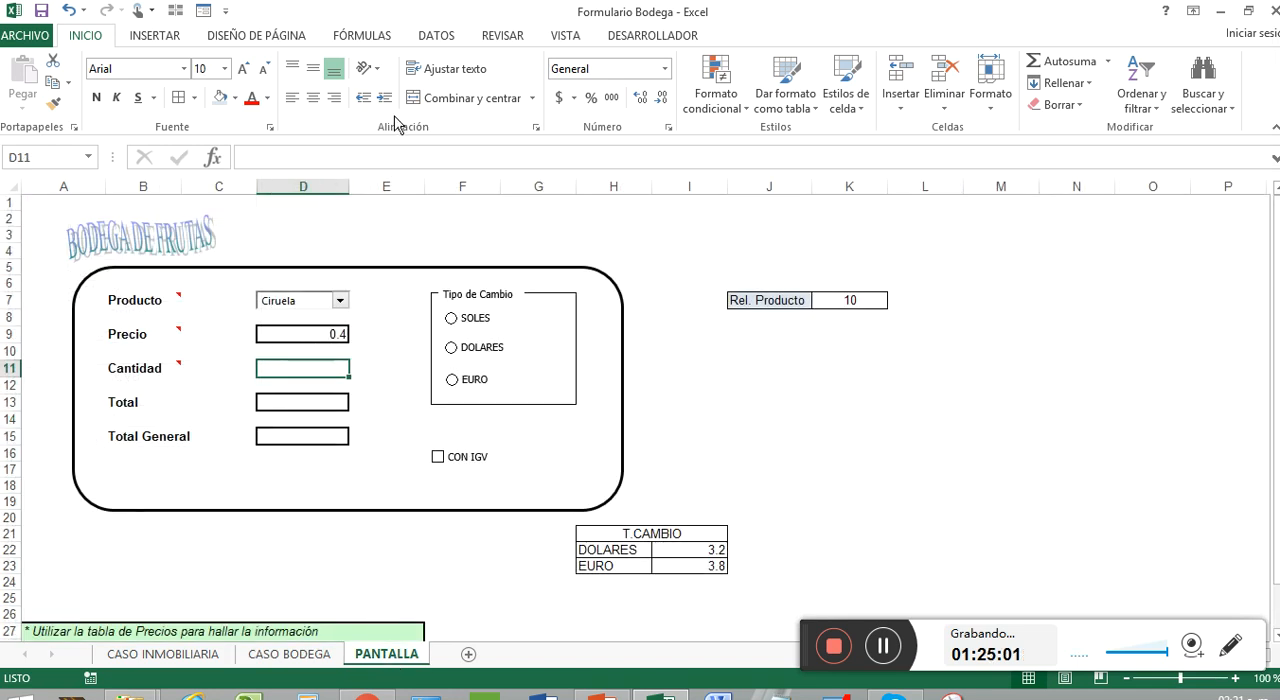
Format the Cantidad cell D11 as Moneda with 2 decimals and the S/ Español (Perú) symbol
left_click(665, 68)
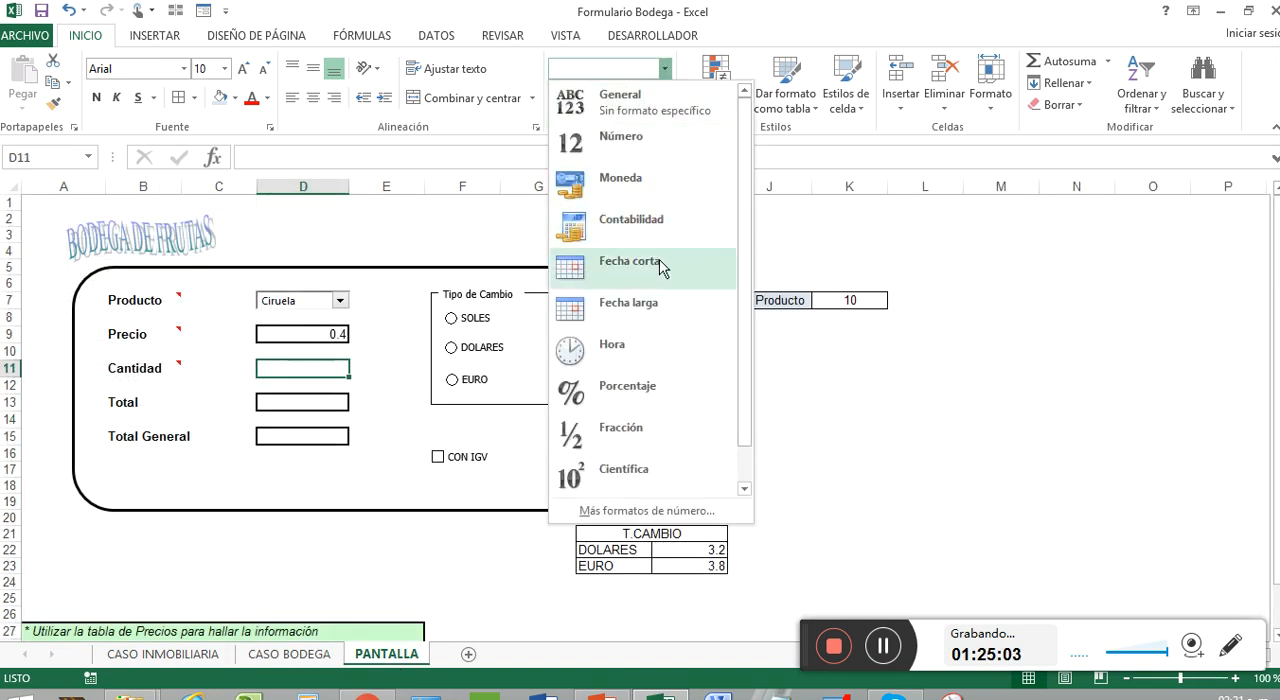
left_click(677, 514)
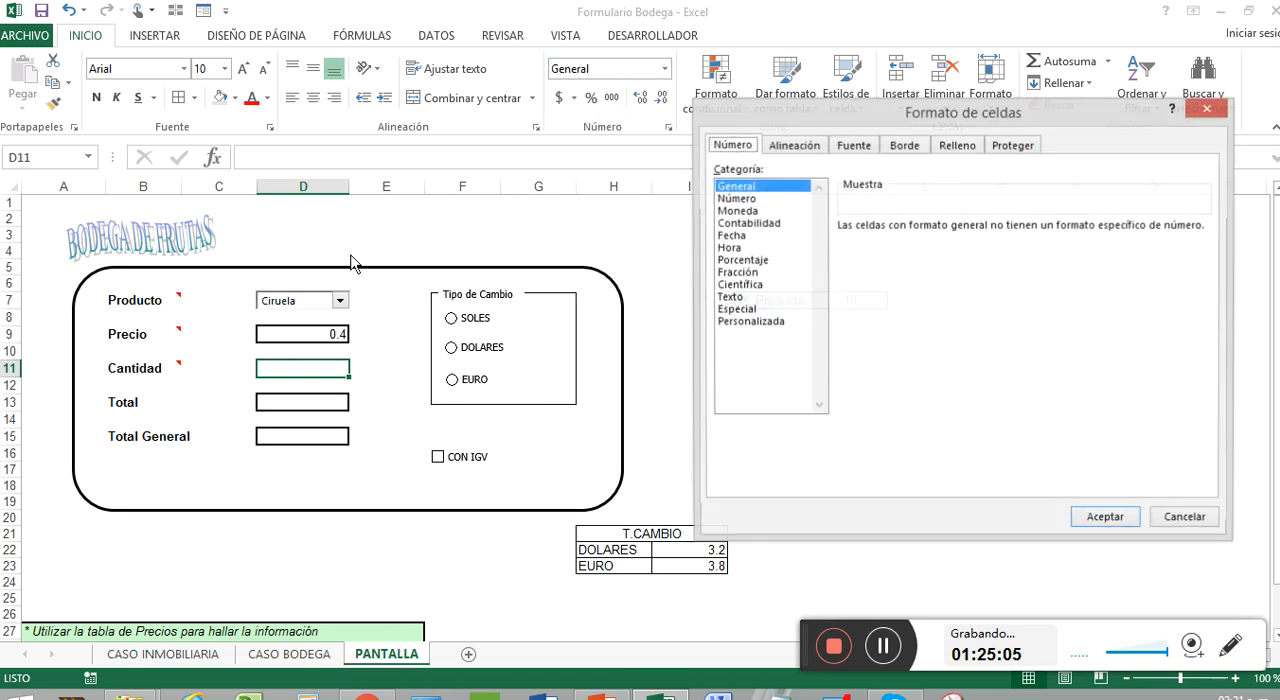
left_click(745, 211)
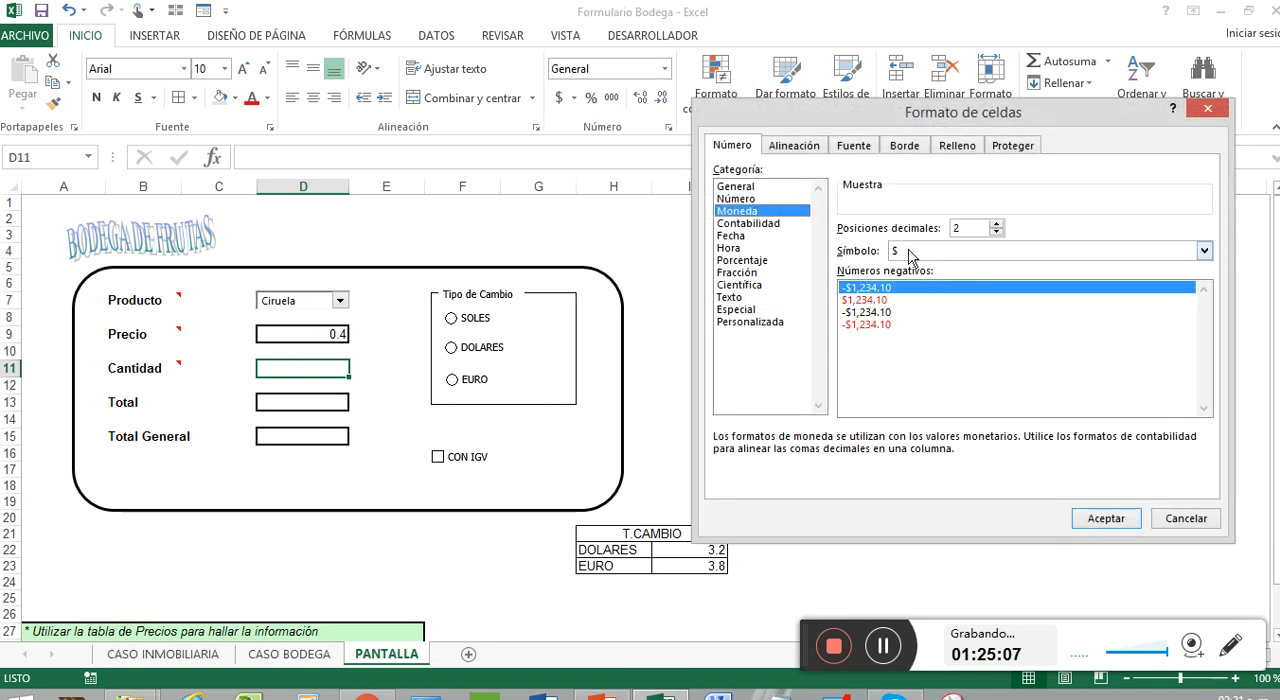
left_click(1210, 253)
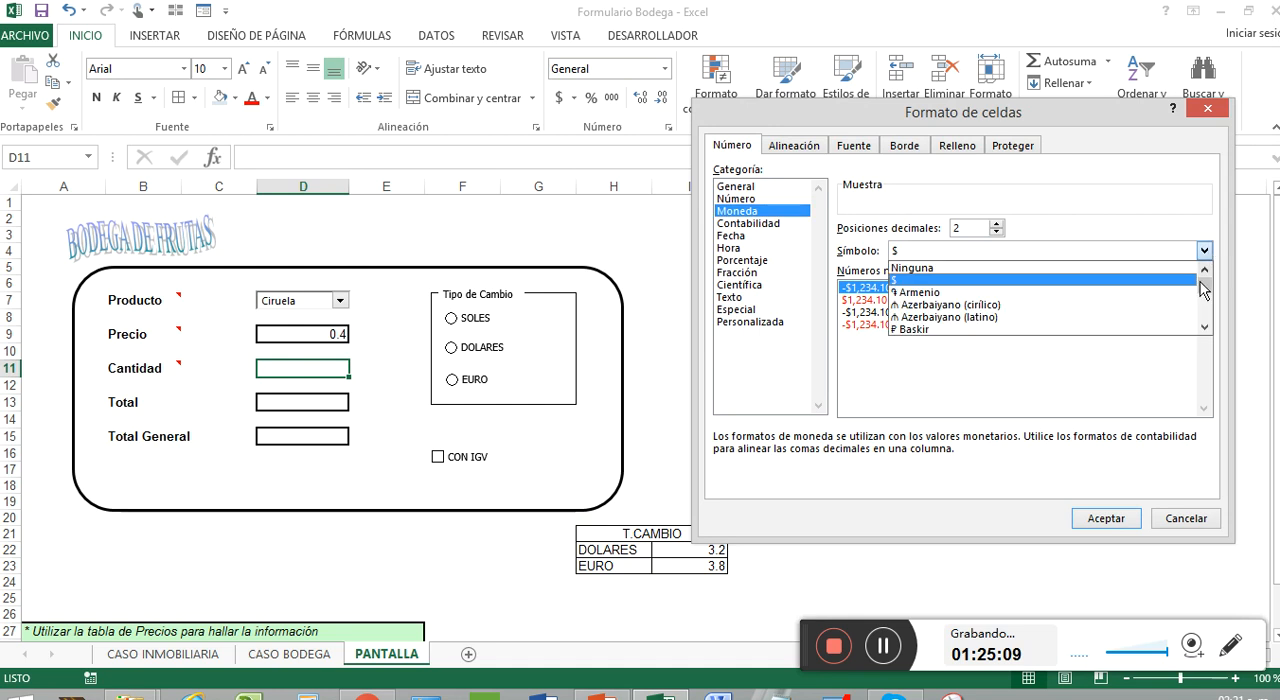
left_click_drag(1206, 278, 1211, 303)
scroll(1086, 322, "up", 3)
scroll(1087, 324, "up", 5)
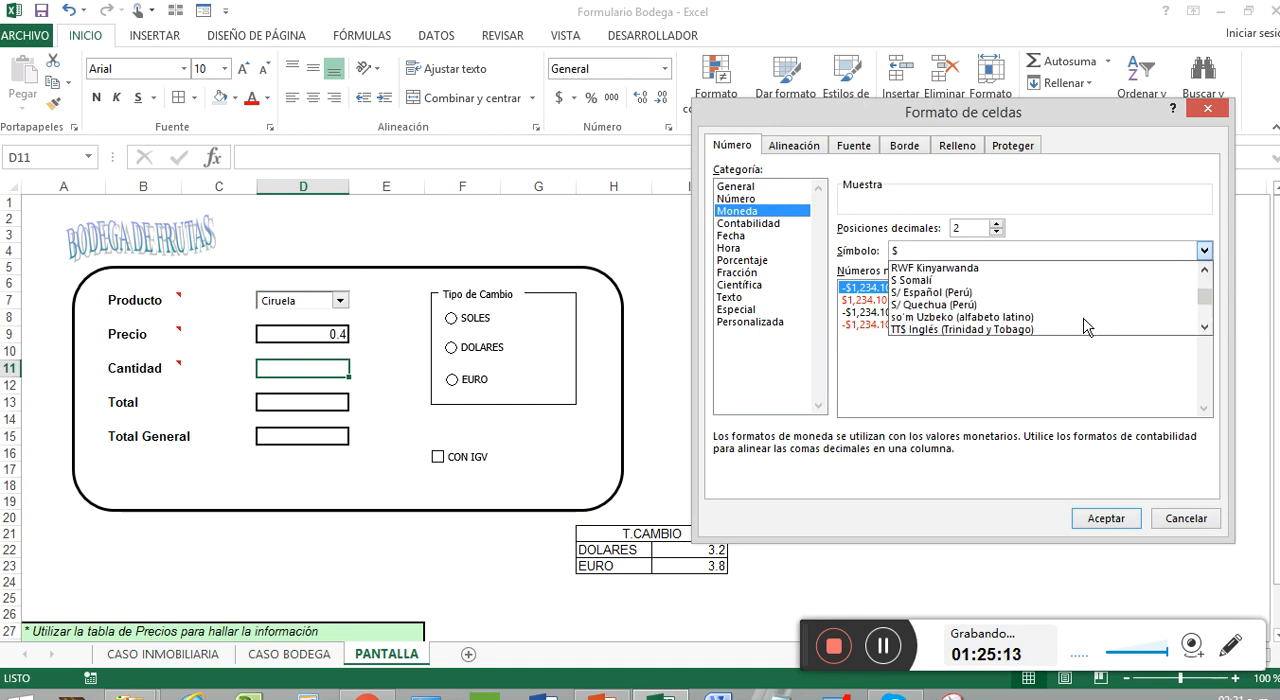
scroll(1081, 318, "down", 2)
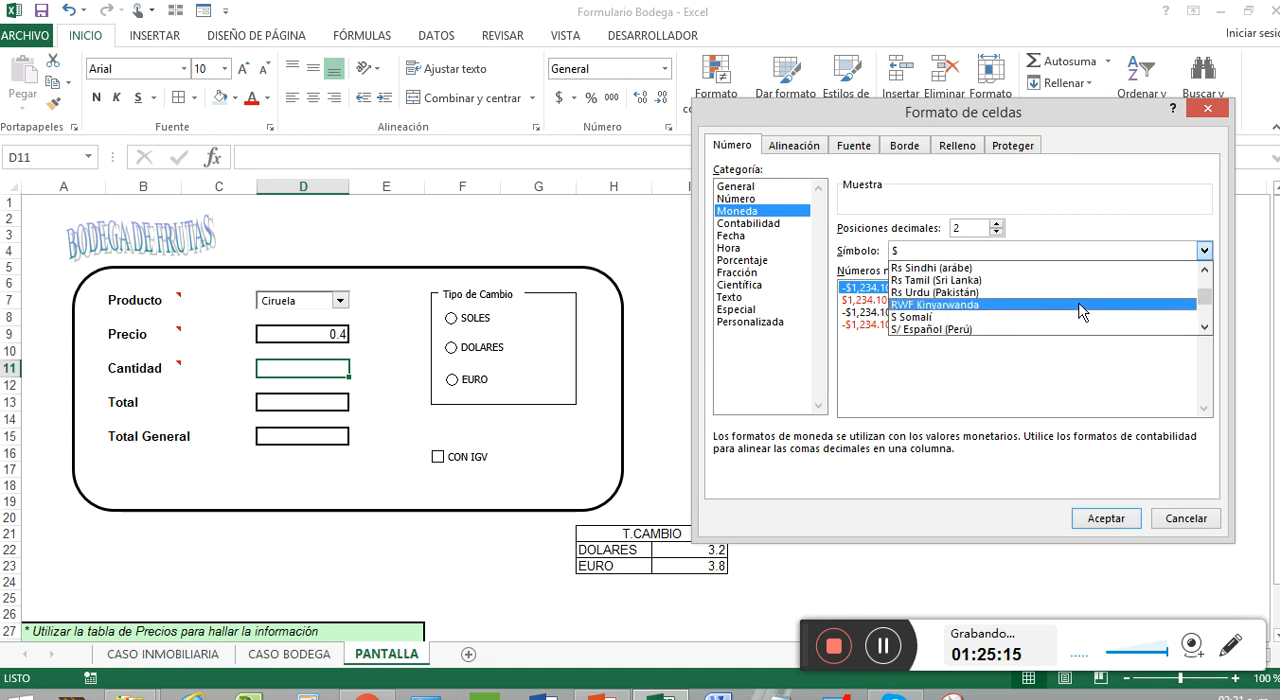
left_click(1067, 318)
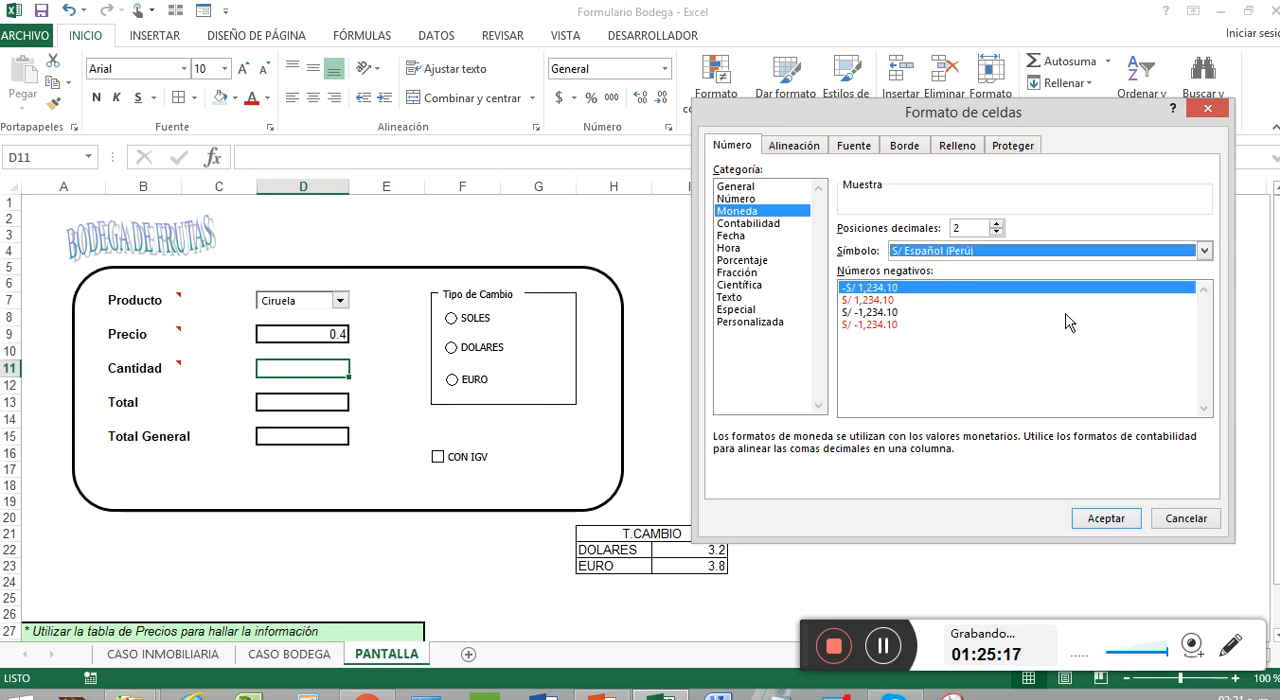
left_click(1119, 521)
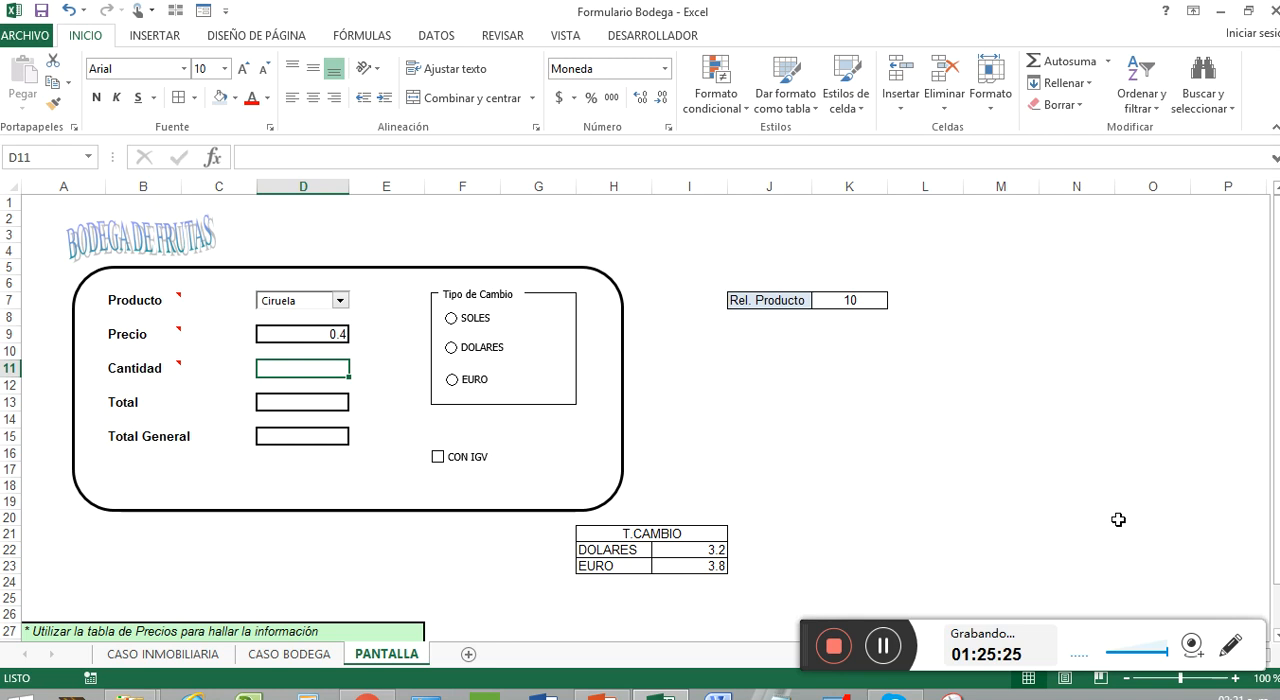
Apply the Moneda number format to the Precio cell D9
left_click(308, 334)
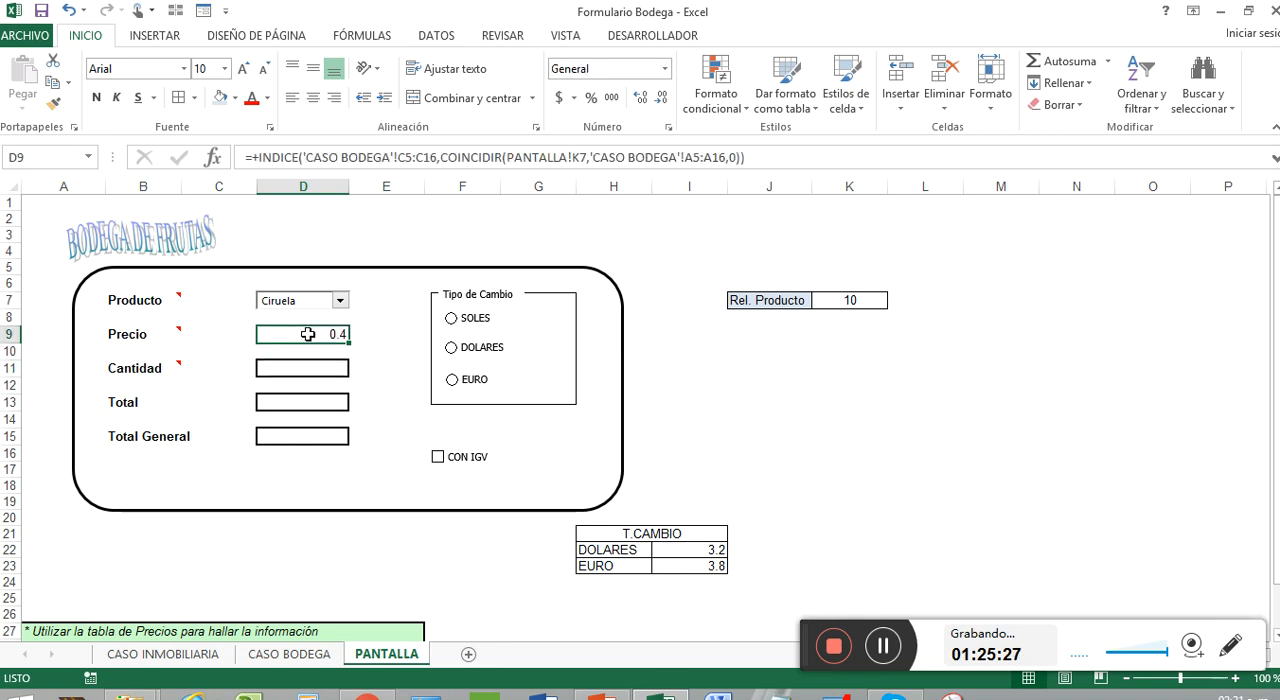
left_click(663, 70)
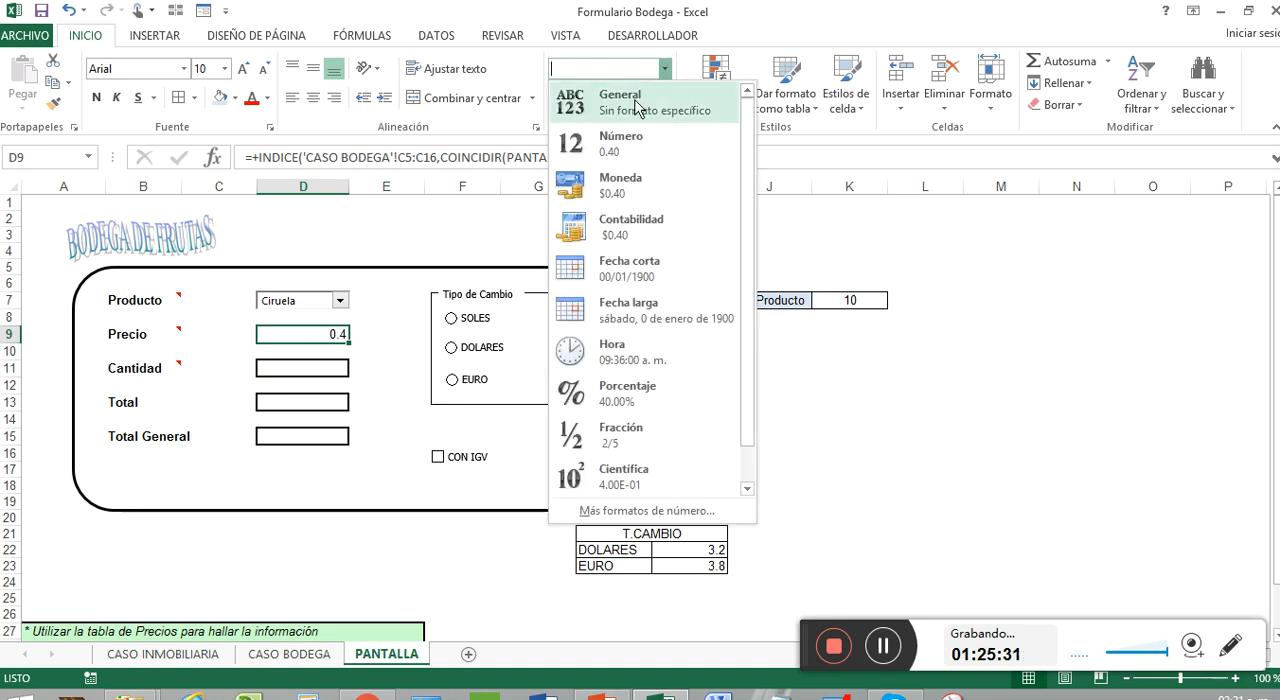
left_click(652, 180)
Set the Precio cell's currency symbol to S/ Español (Perú) with the -S/ 1,234.10 negative style, and centre its value horizontally
left_click(663, 69)
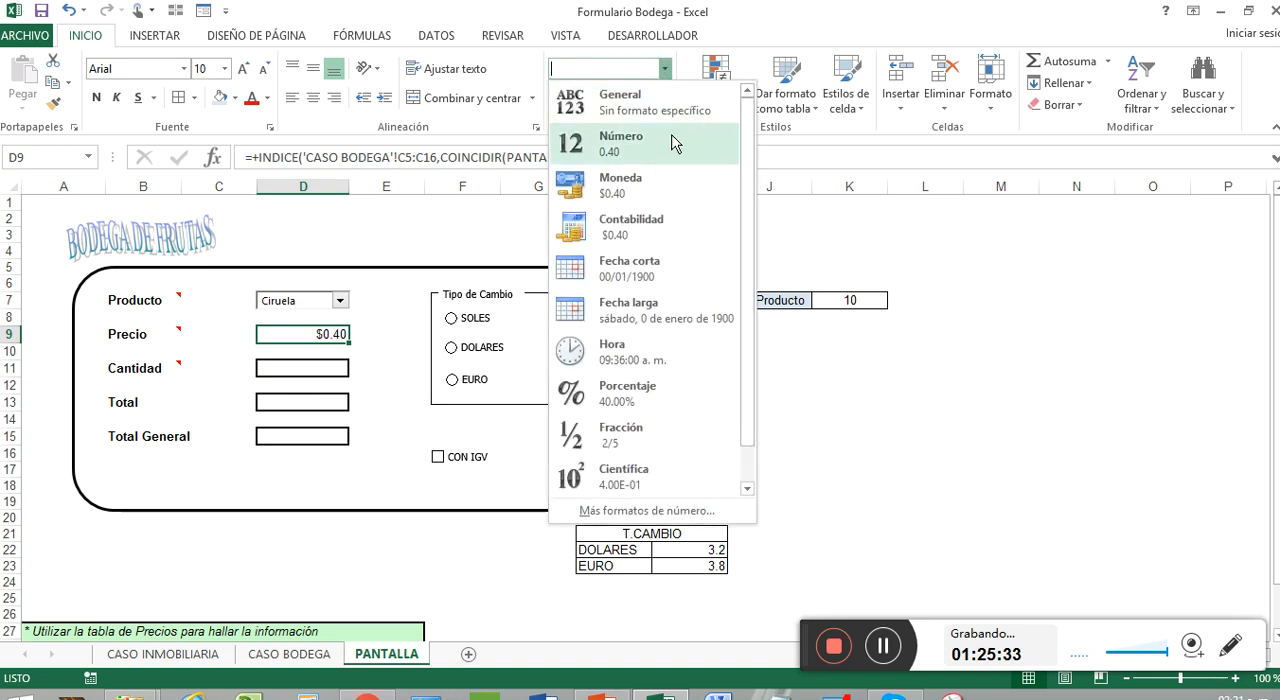
left_click(706, 513)
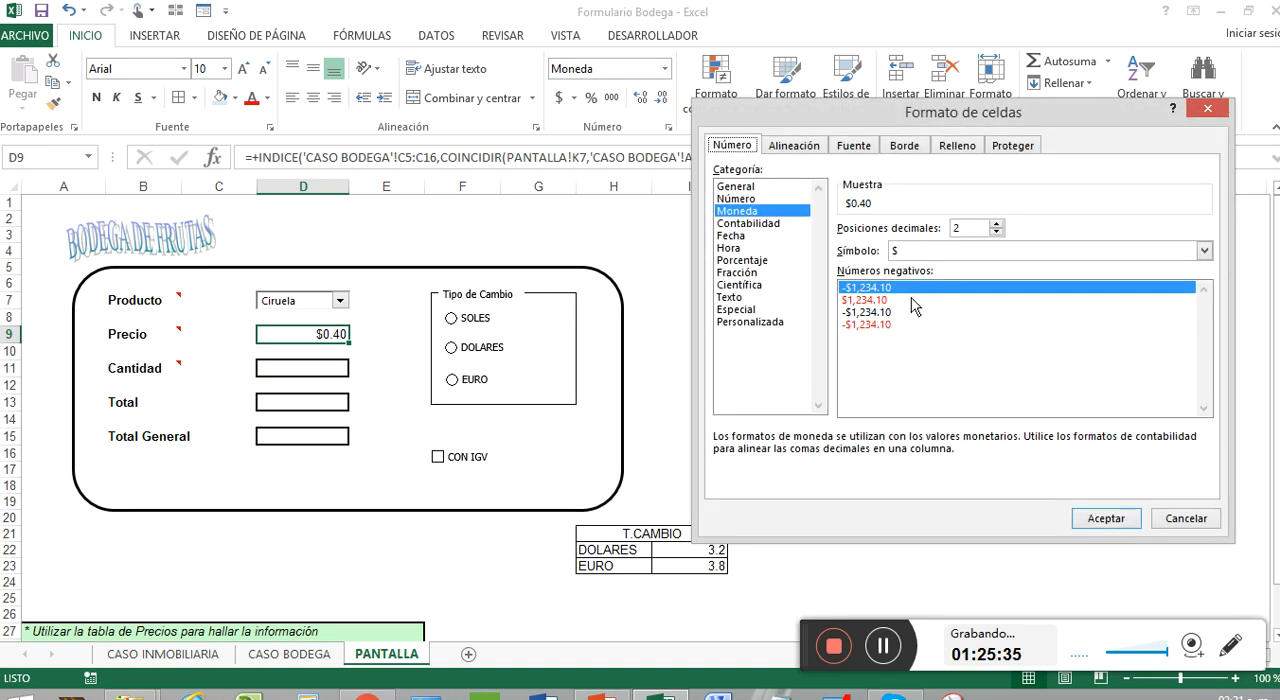
left_click(1198, 251)
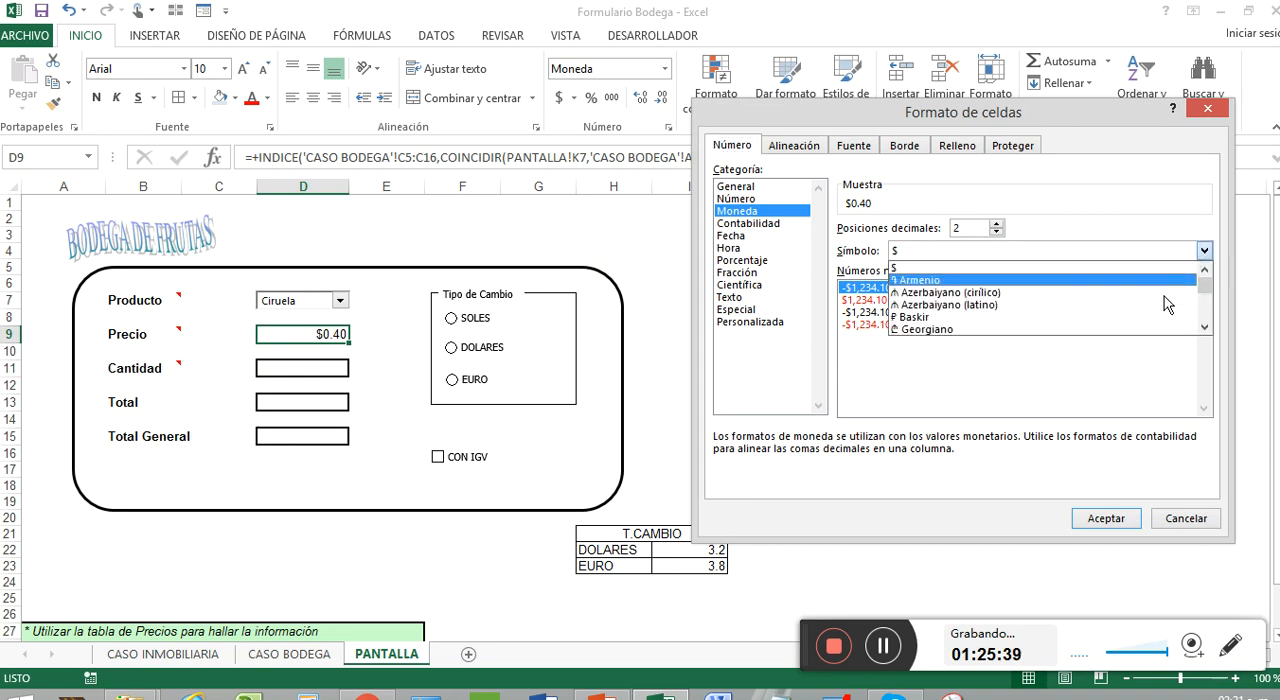
scroll(1164, 296, "down", 1)
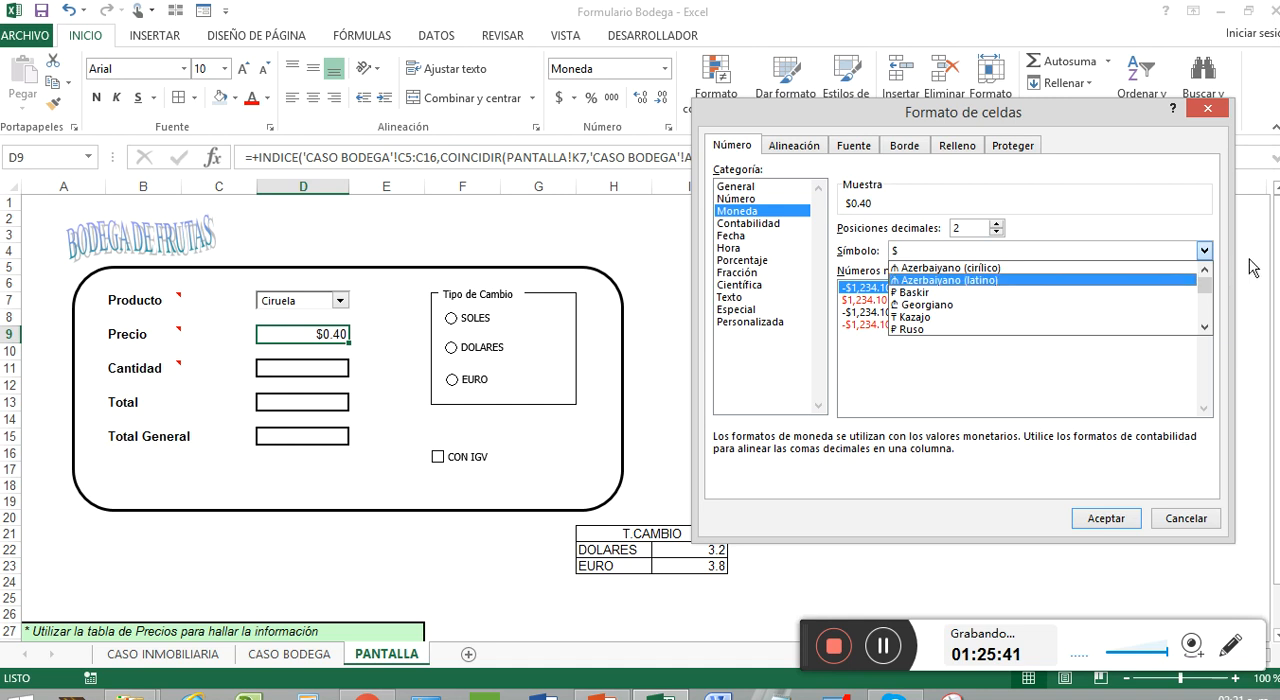
scroll(1200, 308, "down", 10)
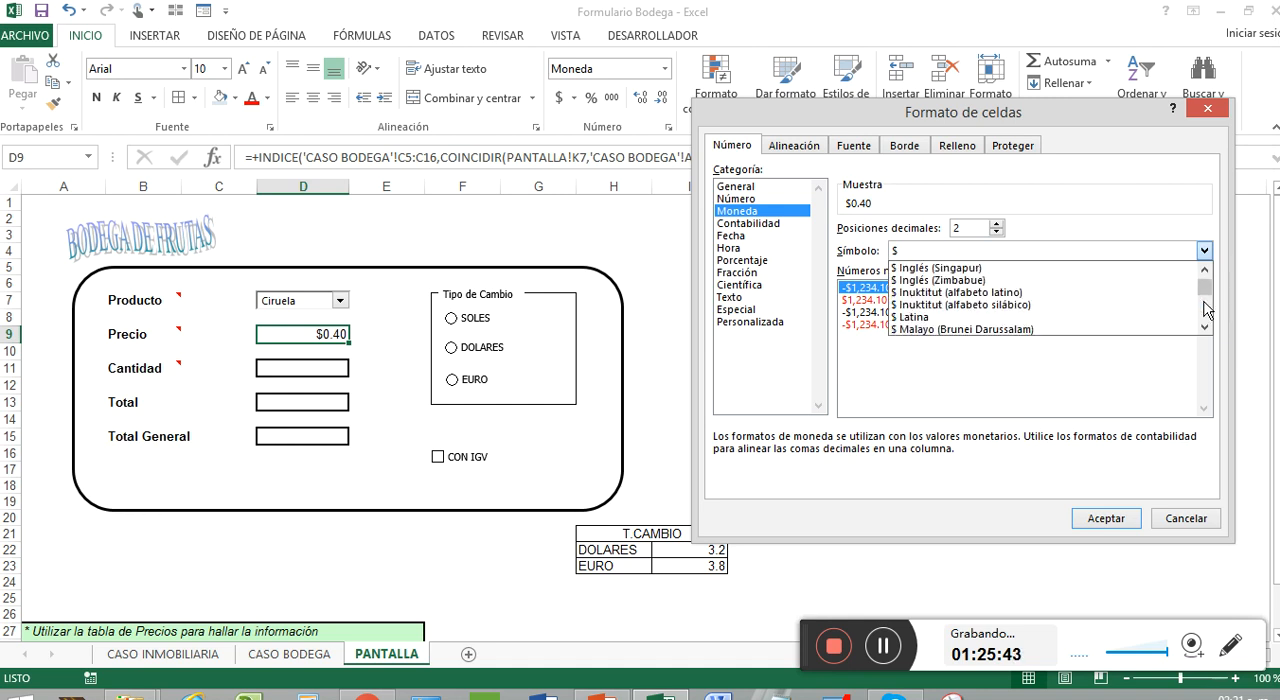
scroll(1207, 310, "down", 10)
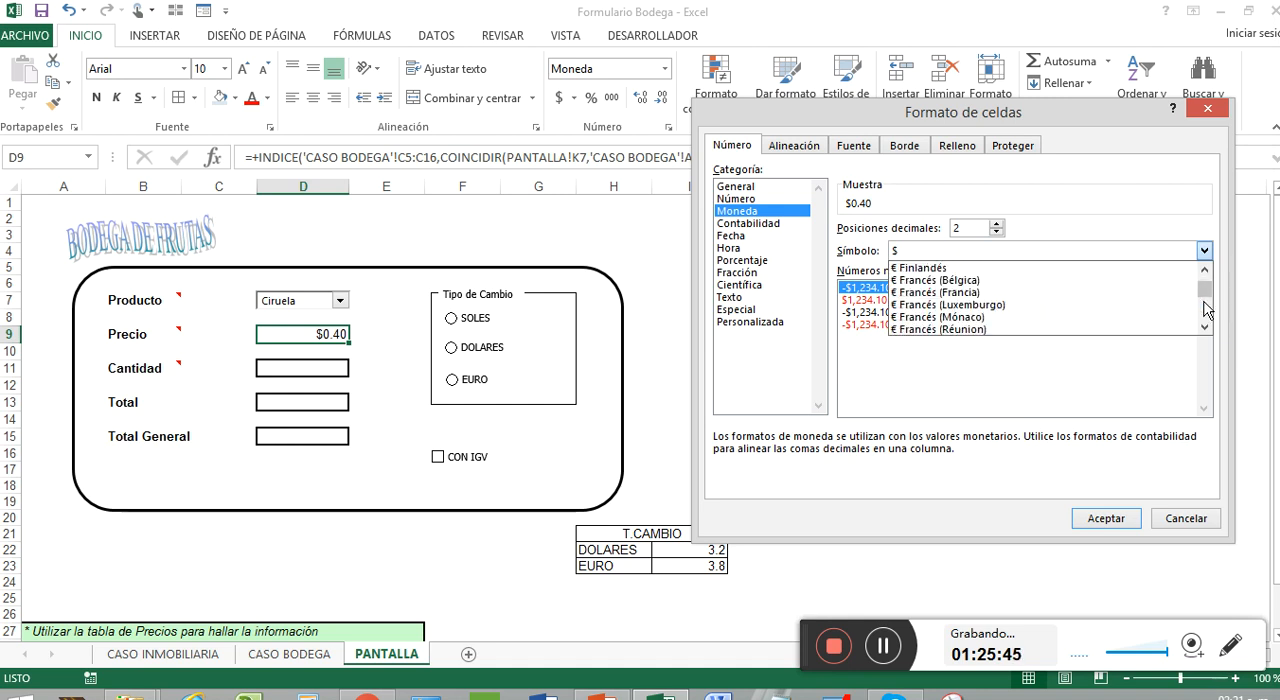
scroll(1207, 310, "down", 10)
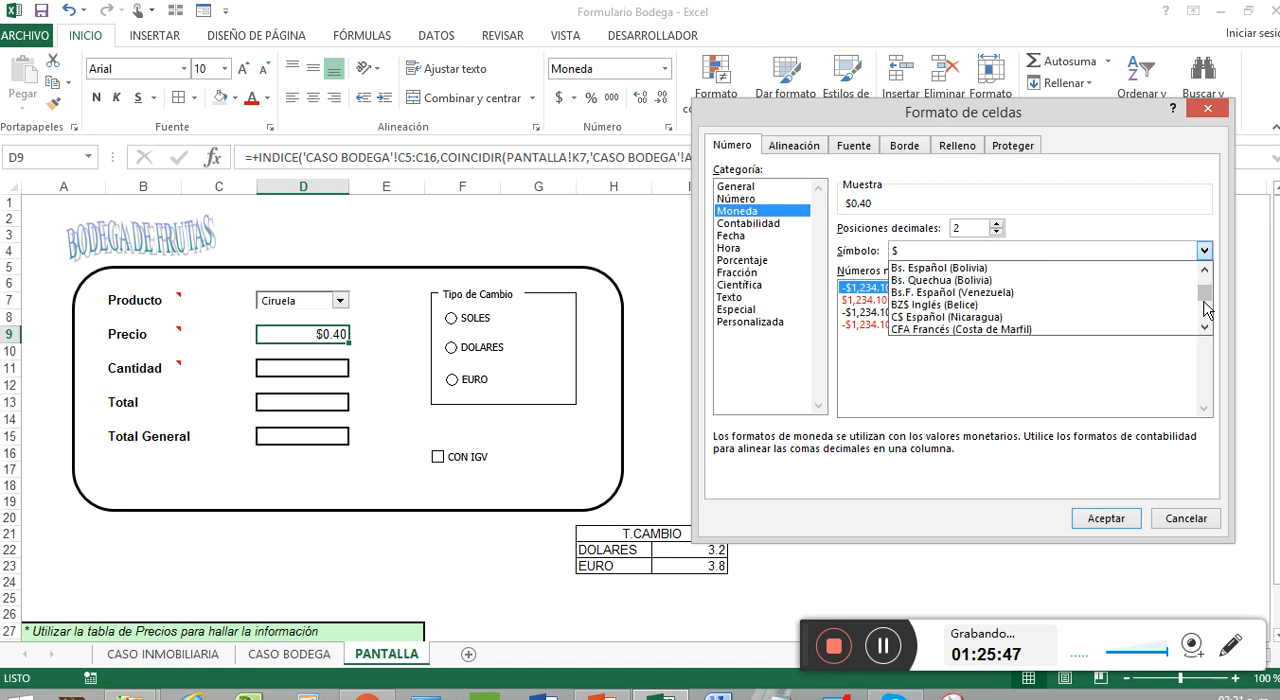
scroll(1207, 310, "down", 2)
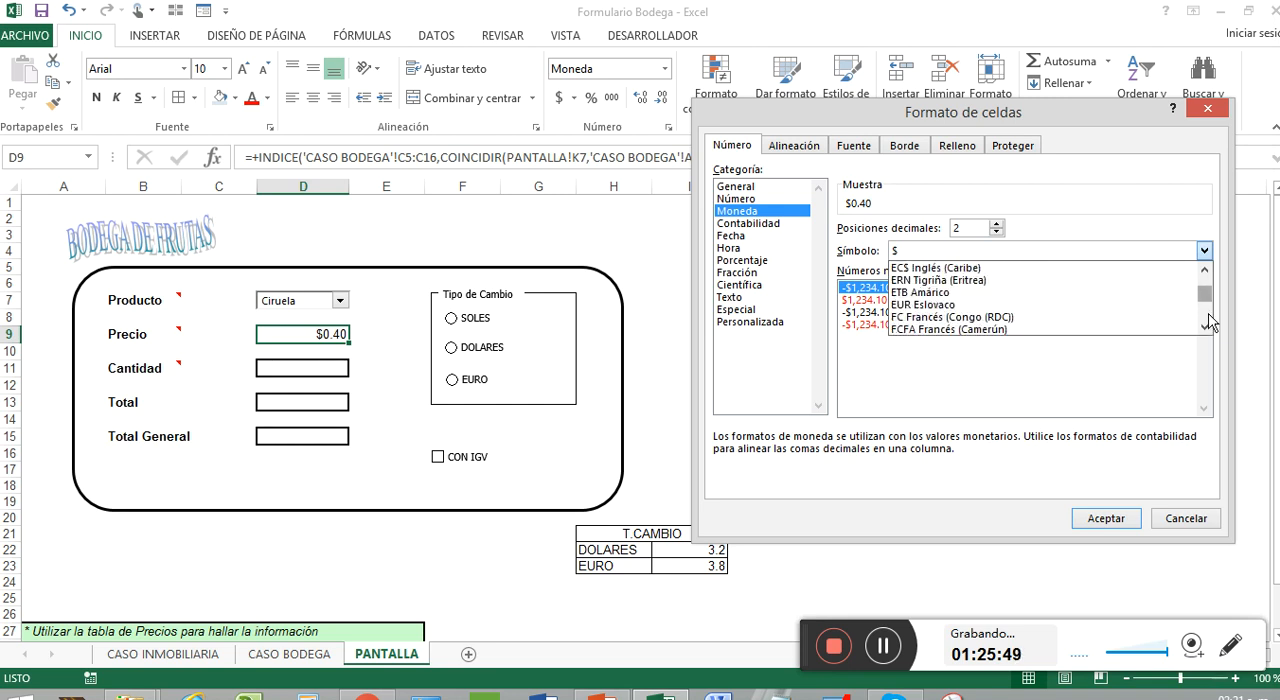
scroll(1210, 318, "down", 15)
scroll(1210, 318, "down", 2)
left_click(1128, 323)
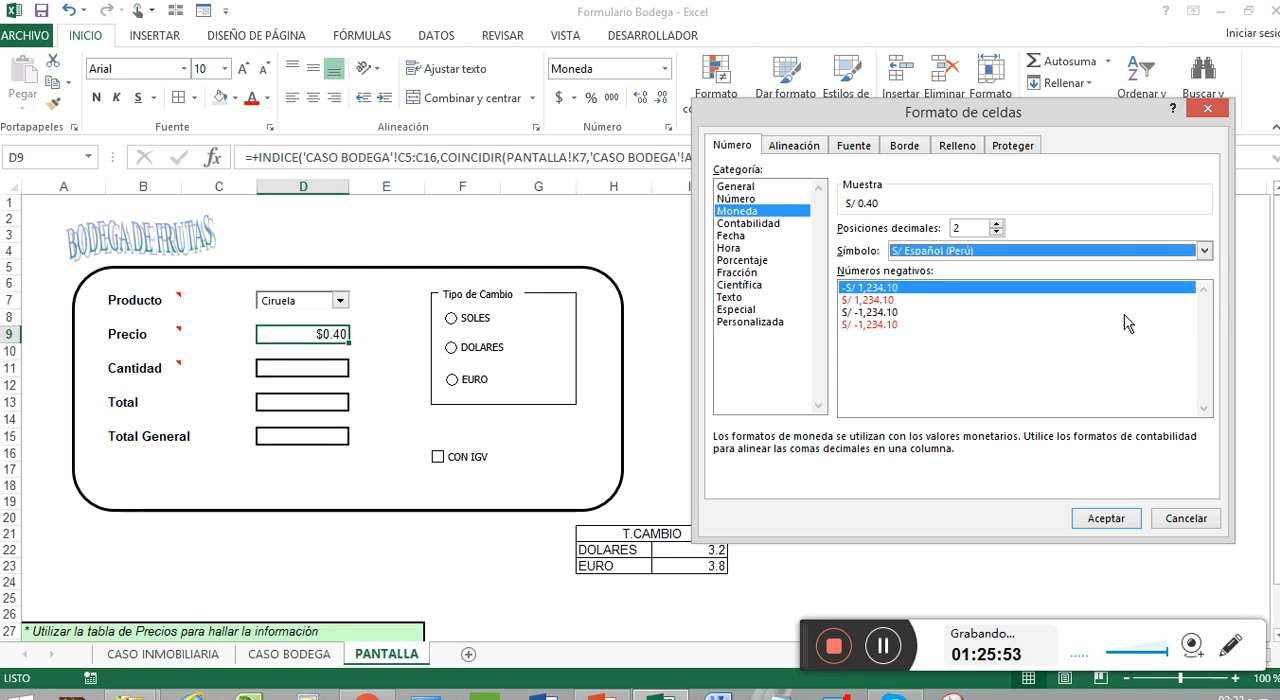
left_click(900, 289)
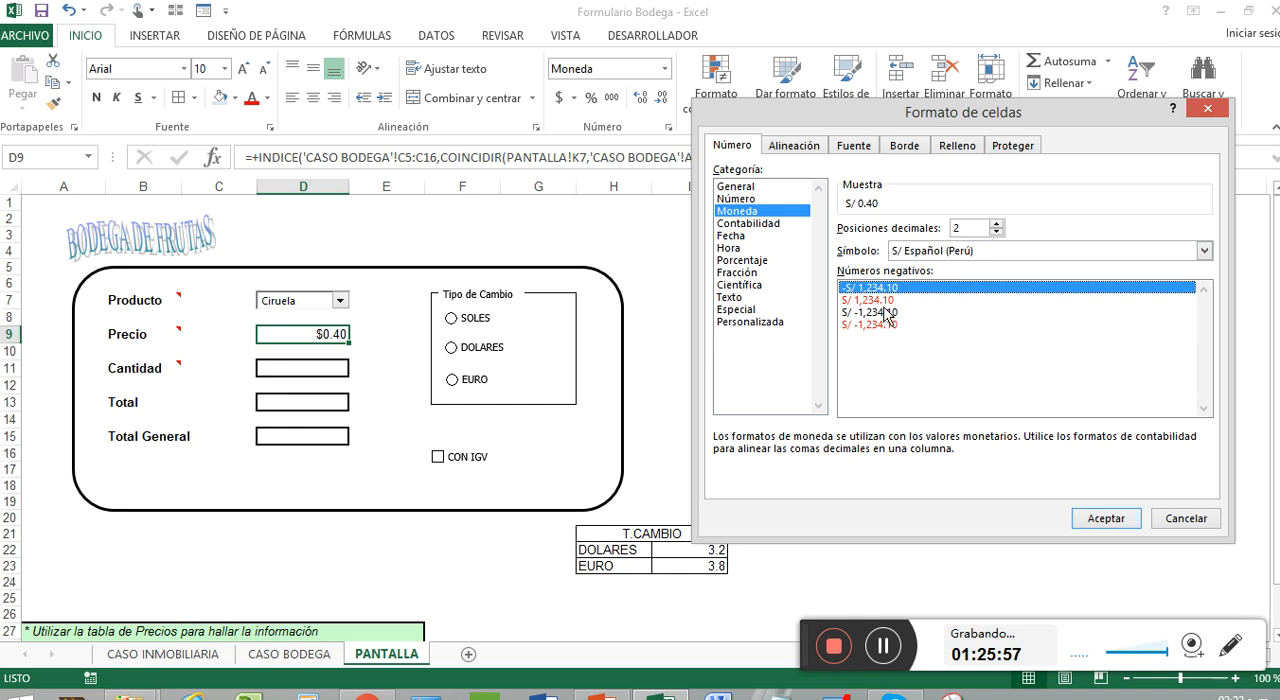
left_click(1128, 522)
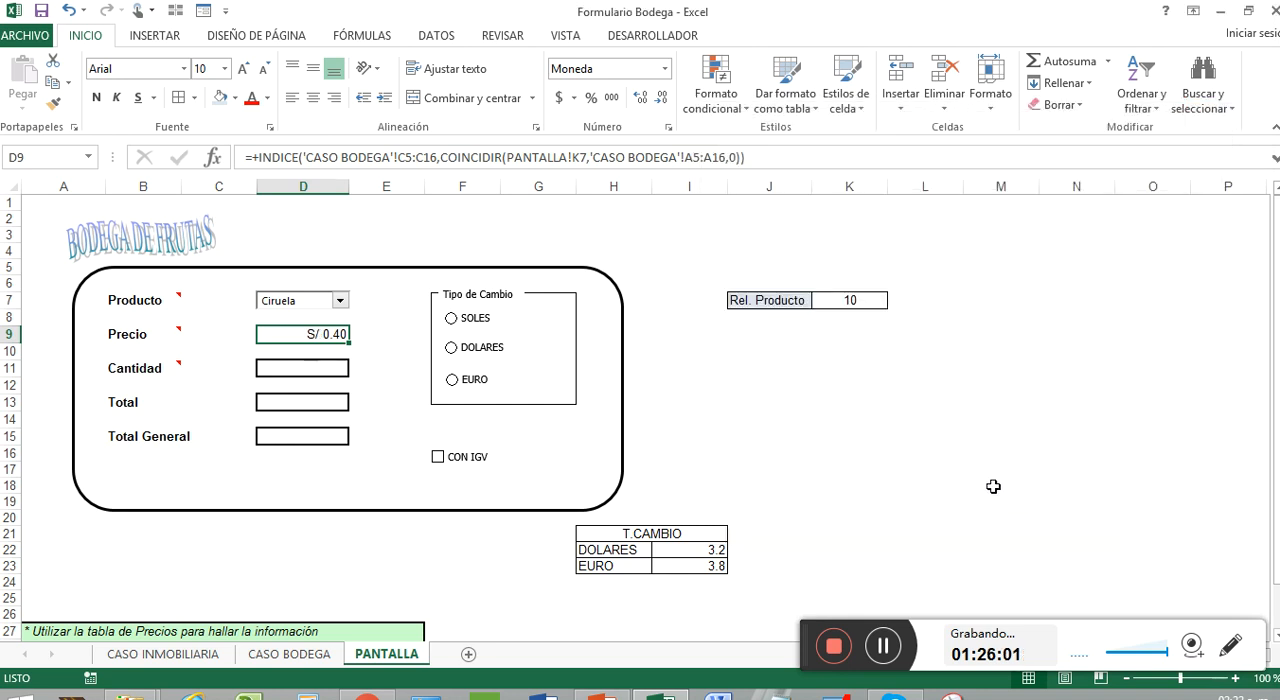
left_click(314, 97)
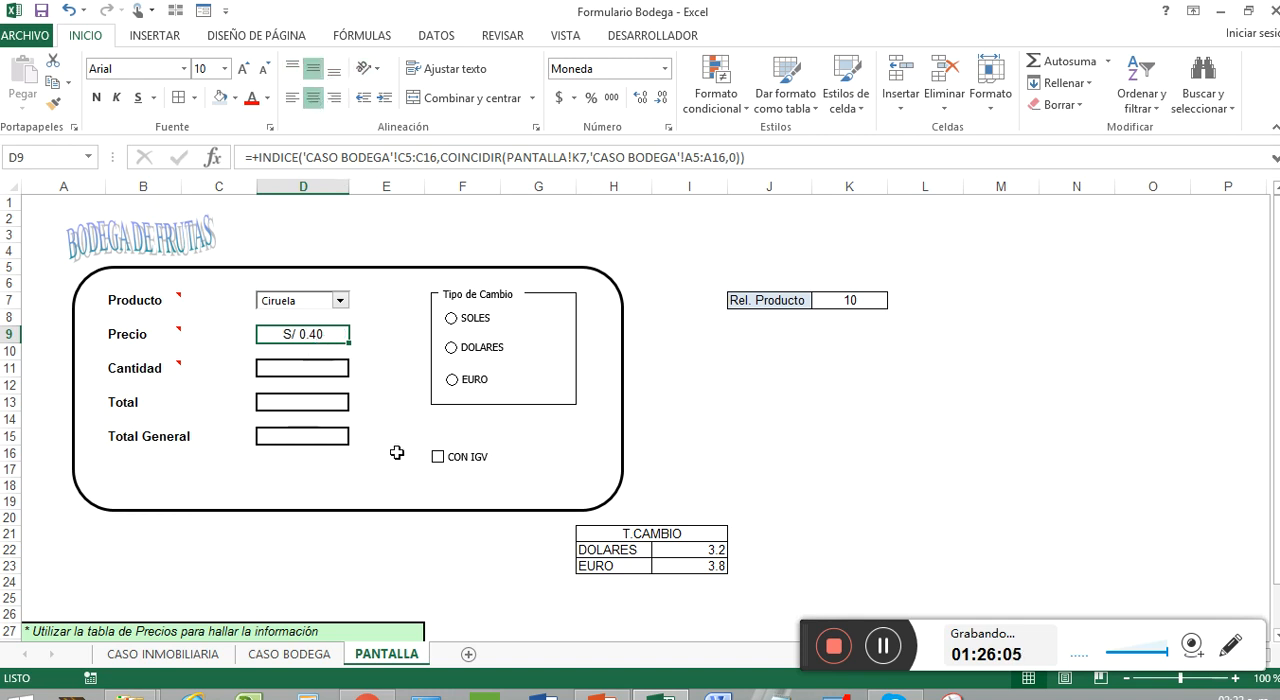
Select the Cantidad cell D11 and check the note attached to the Cantidad label
left_click(264, 370)
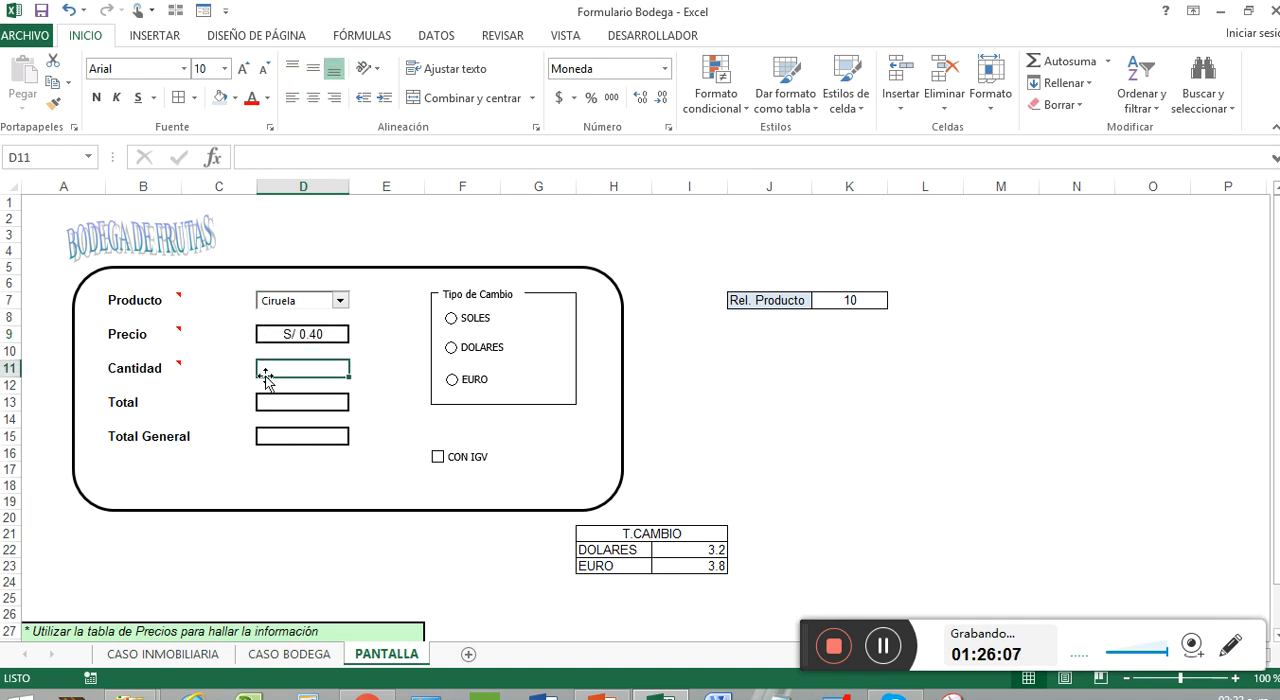
mouse_move(169, 368)
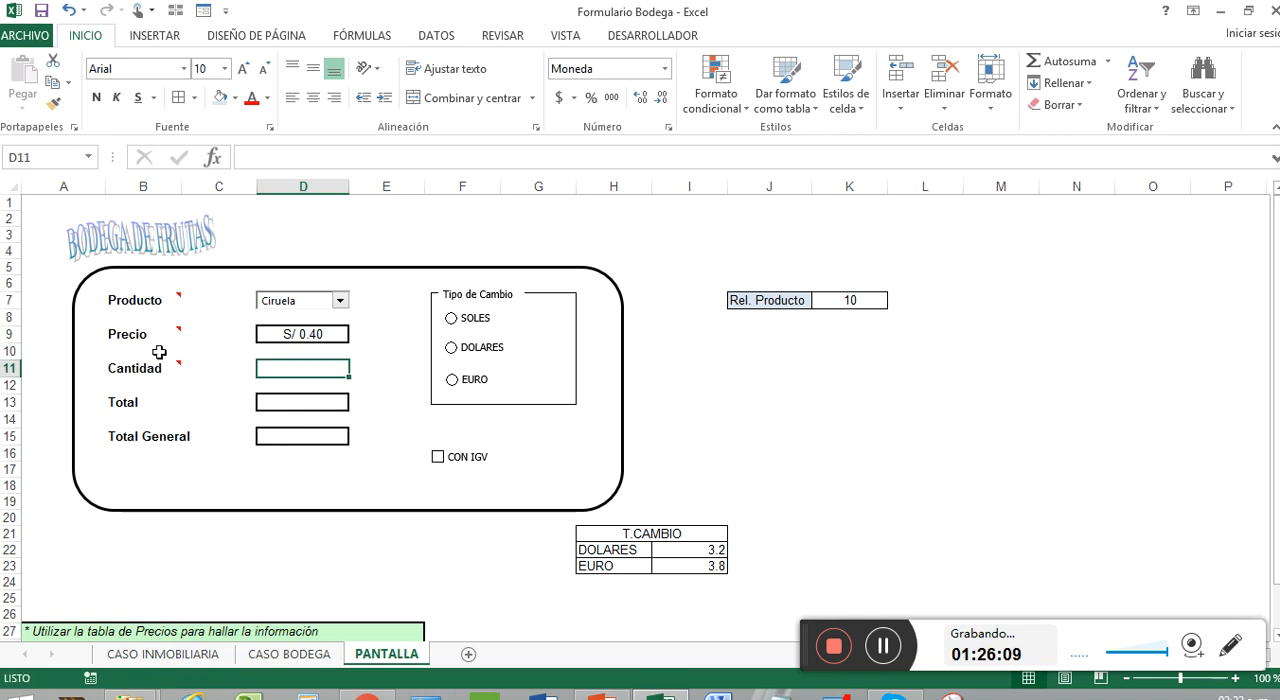
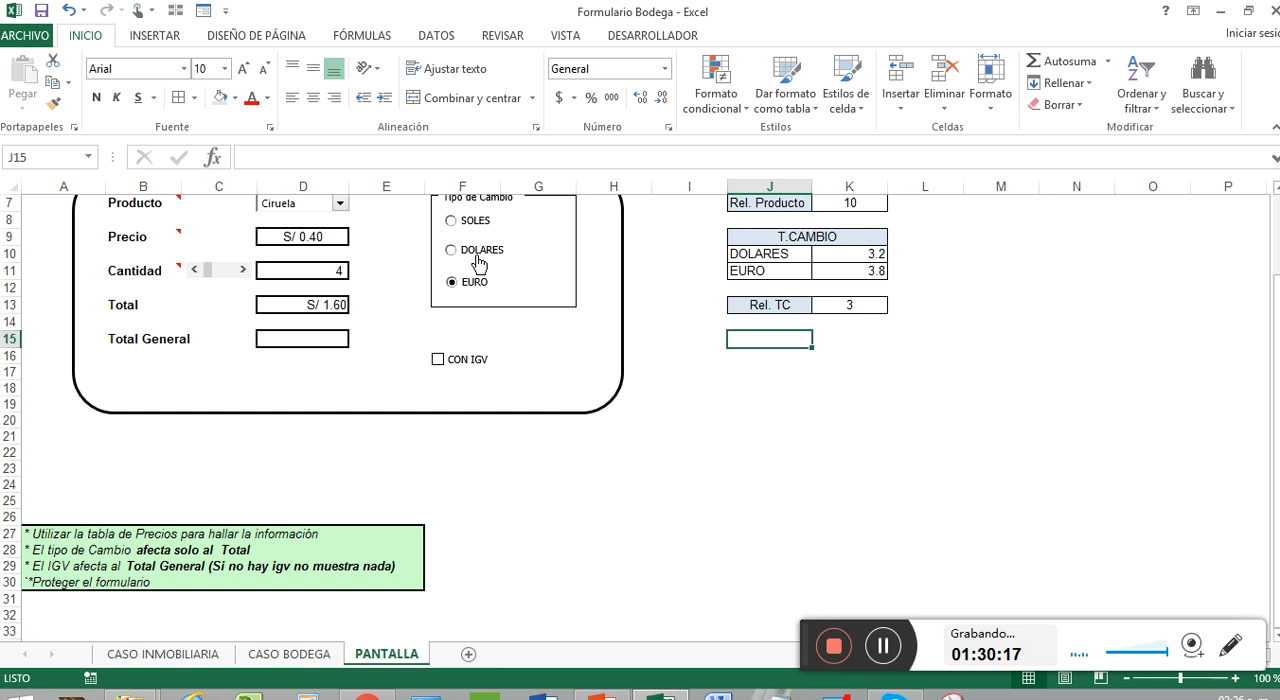
Replace the Total formula in D13 with an SI that returns D11*D9 when K13=1
left_click(843, 303)
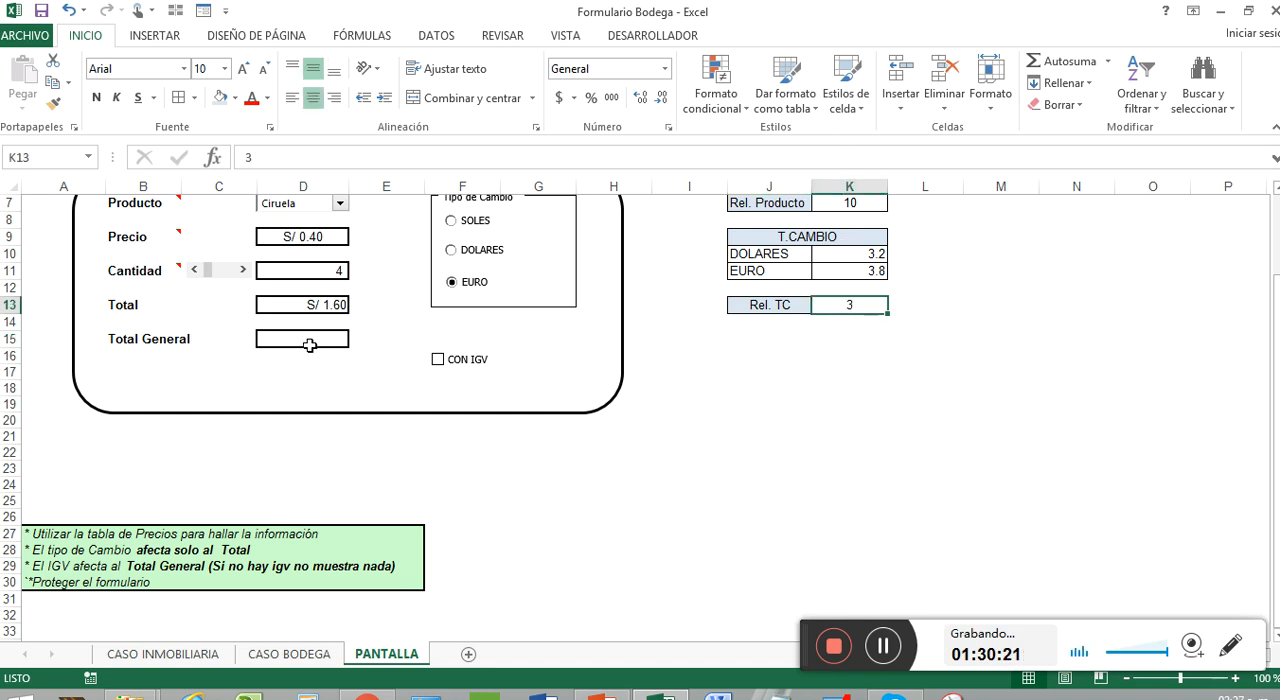
left_click(311, 306)
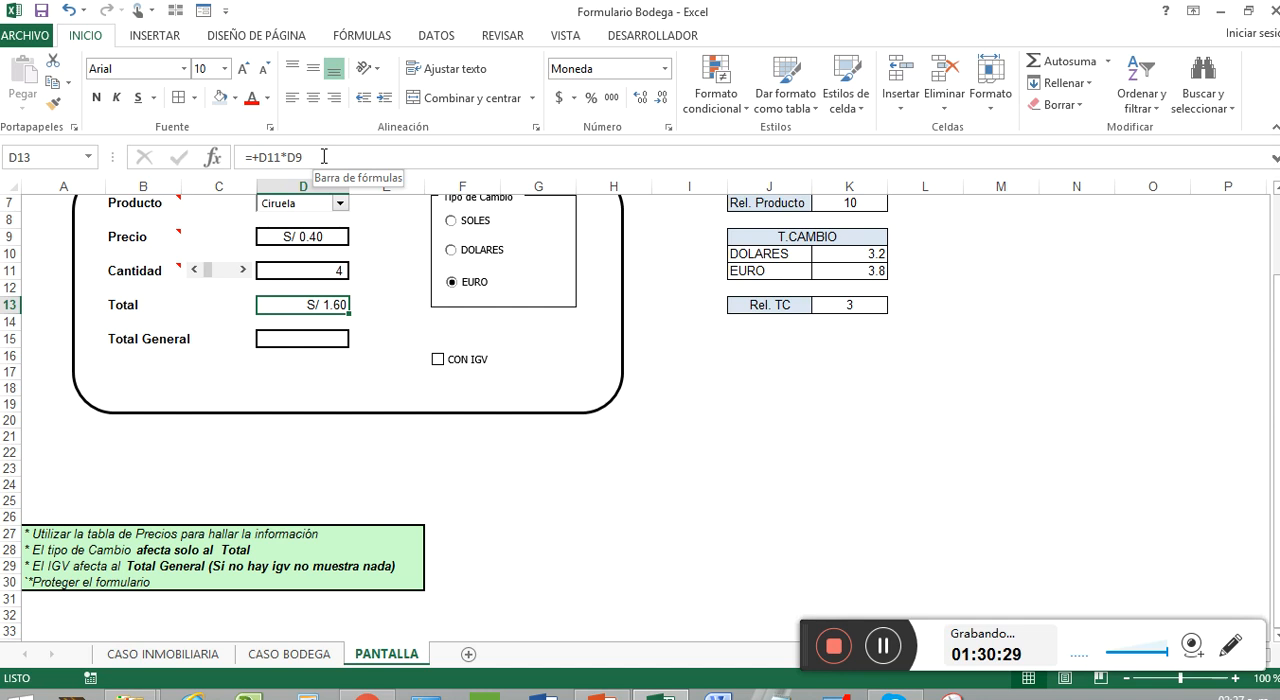
key("BackSpace")
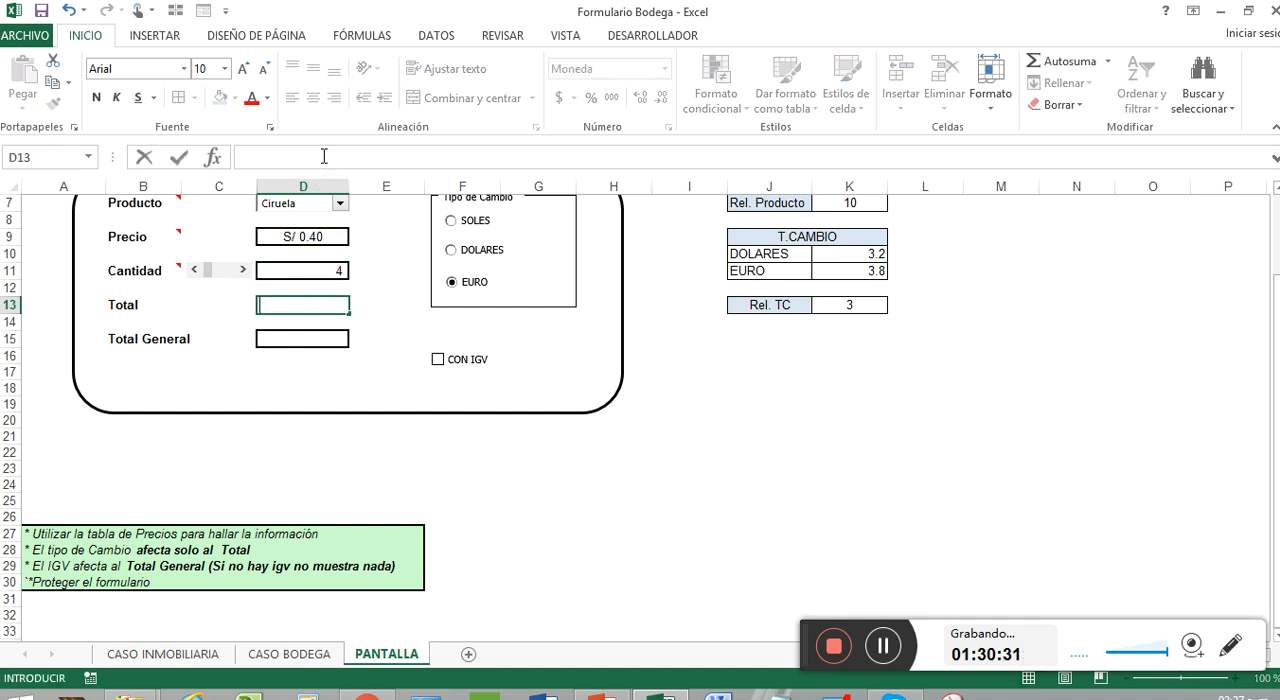
type("=SI(")
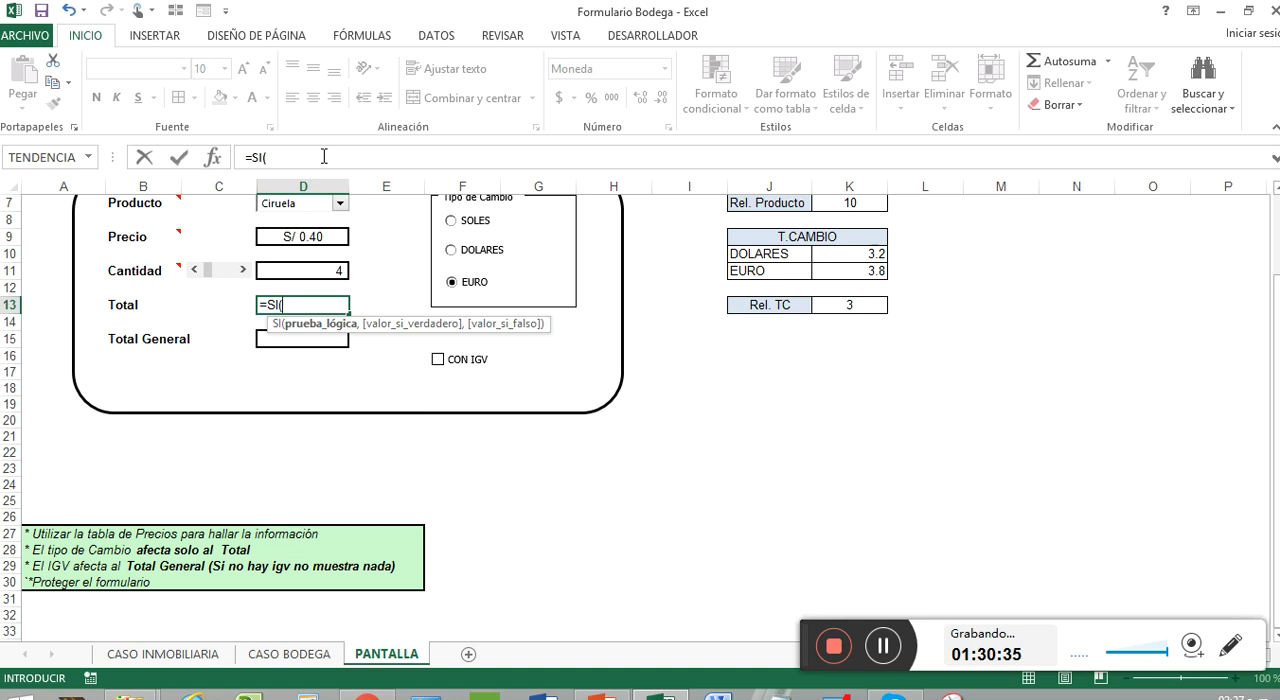
left_click(876, 305)
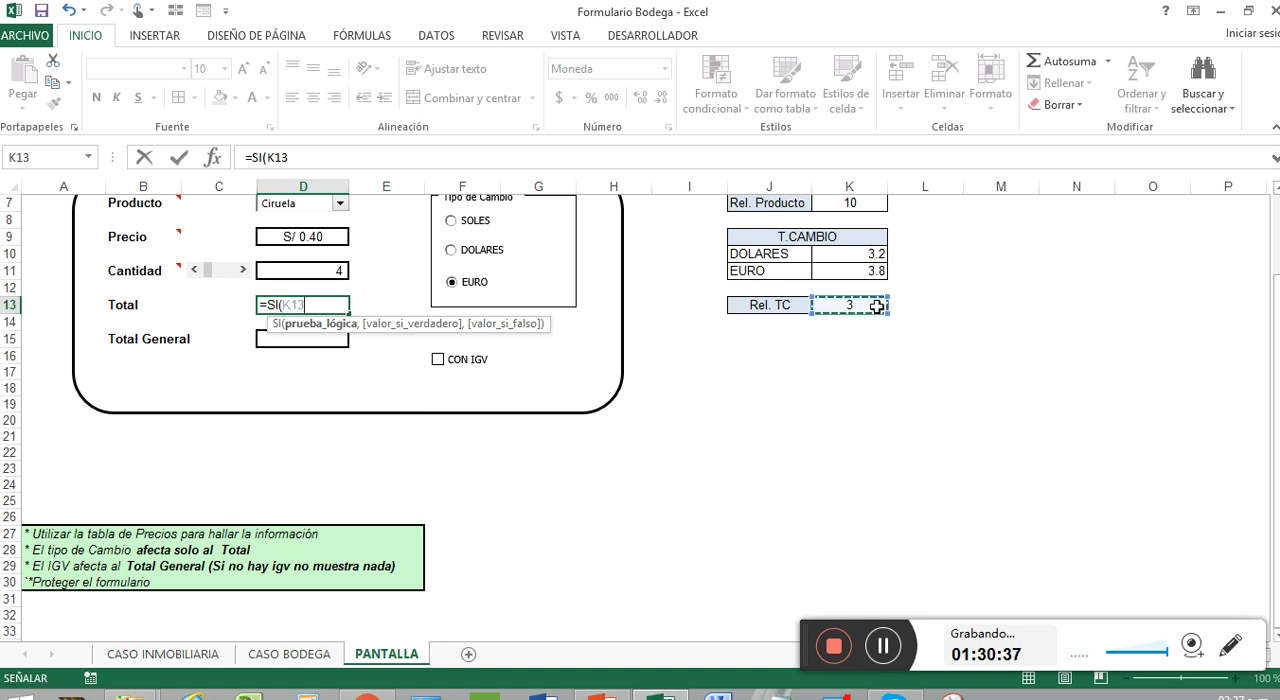
type("=")
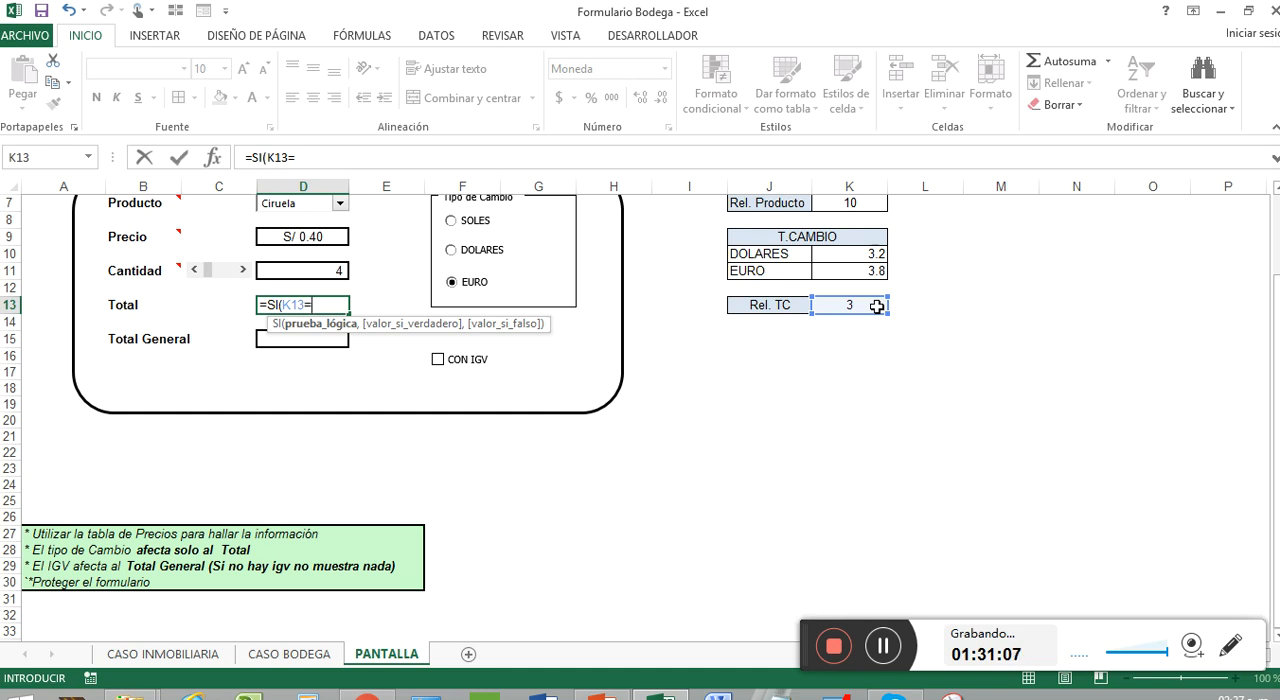
type("1,")
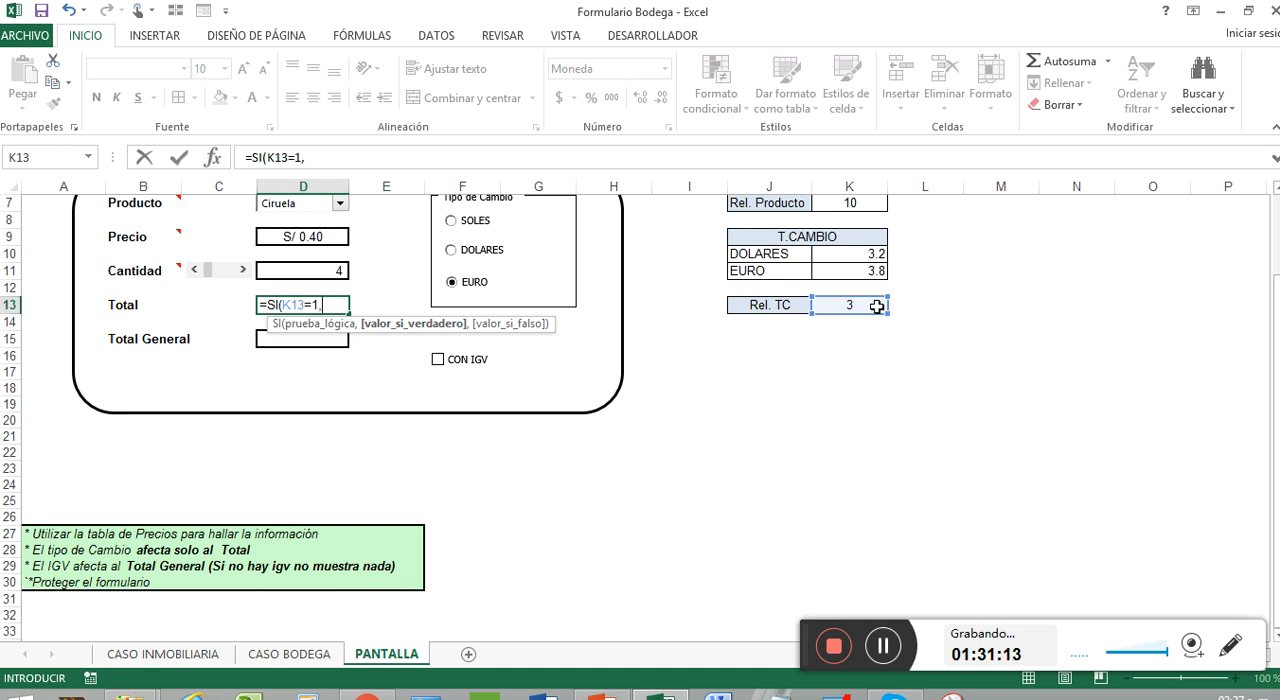
left_click(334, 270)
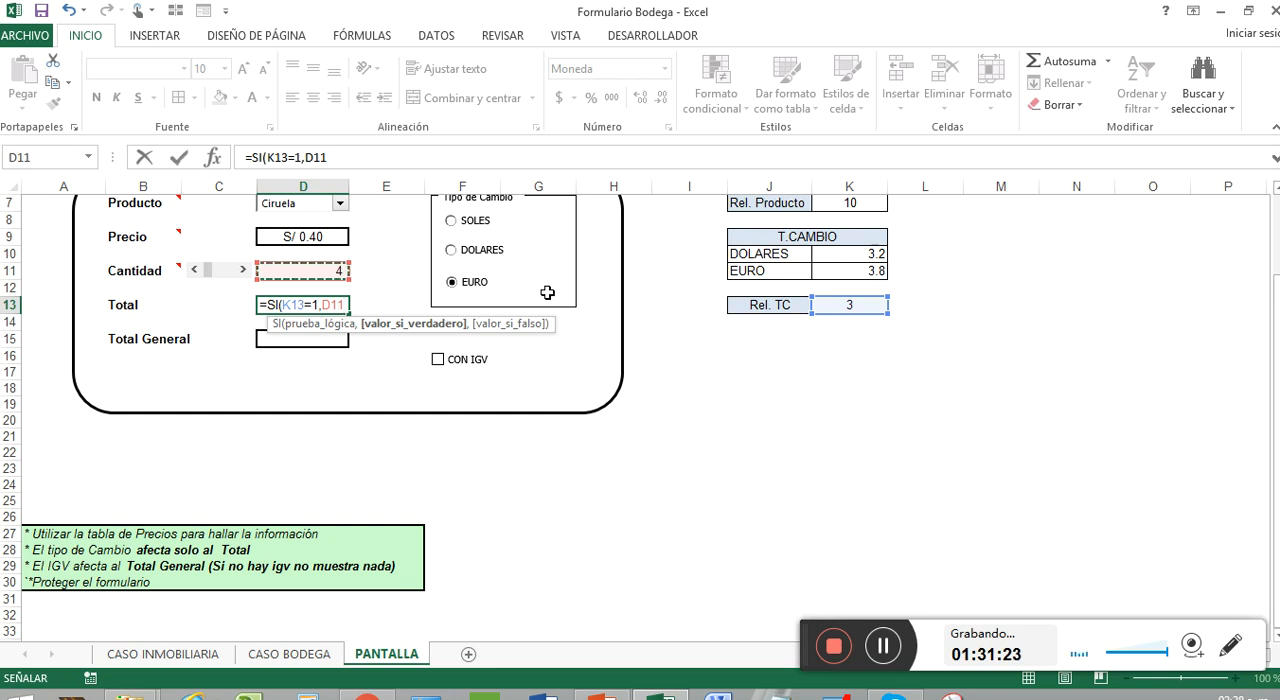
type("*")
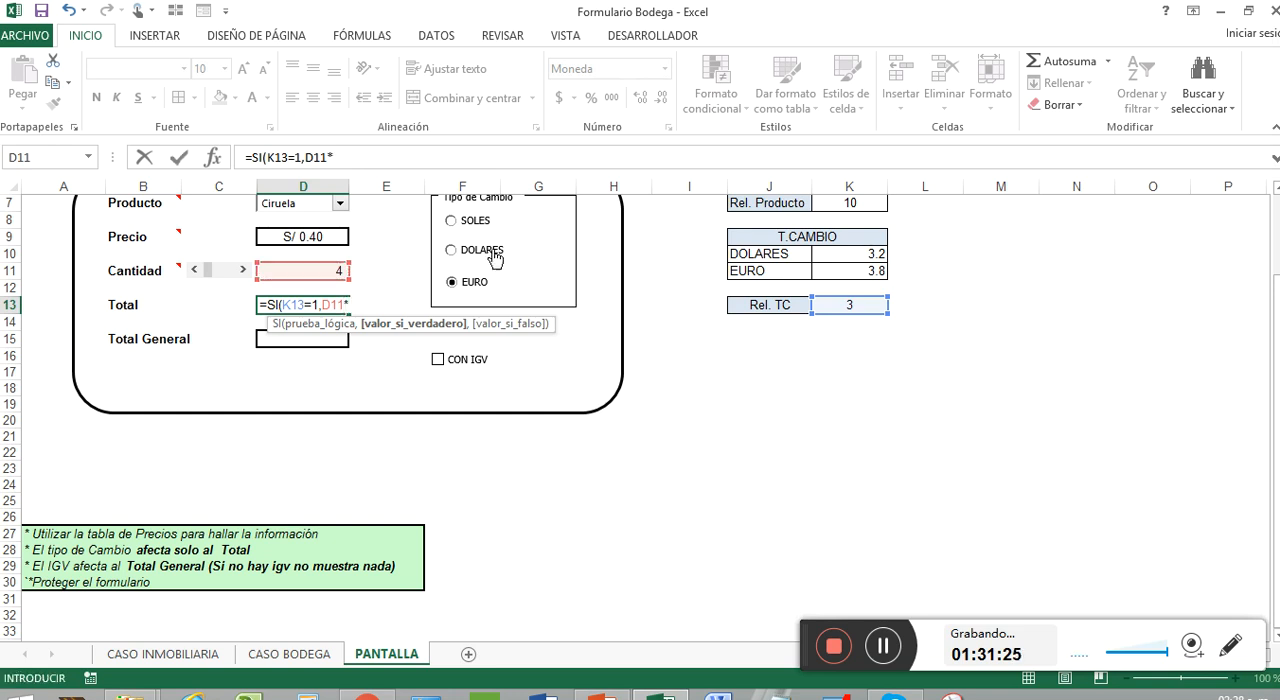
left_click(323, 236)
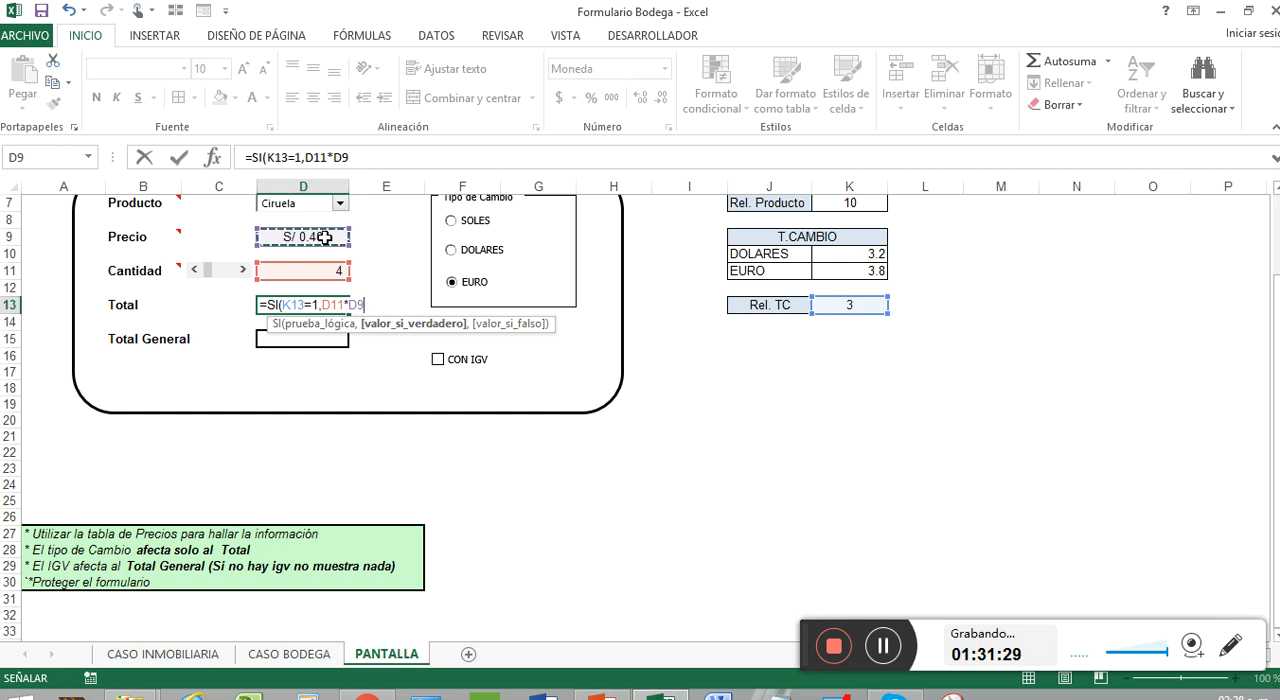
type(",")
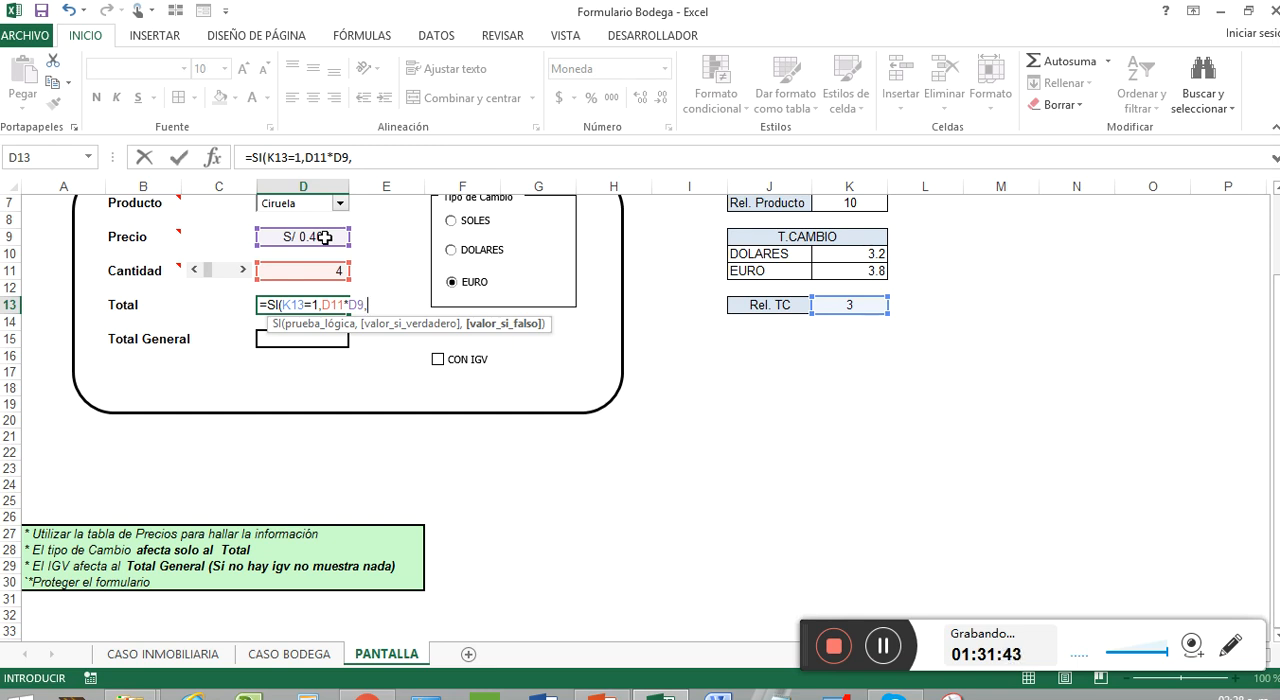
Nest a second SI testing K13=2 as the value-if-false argument of the Total formula
type("SI(")
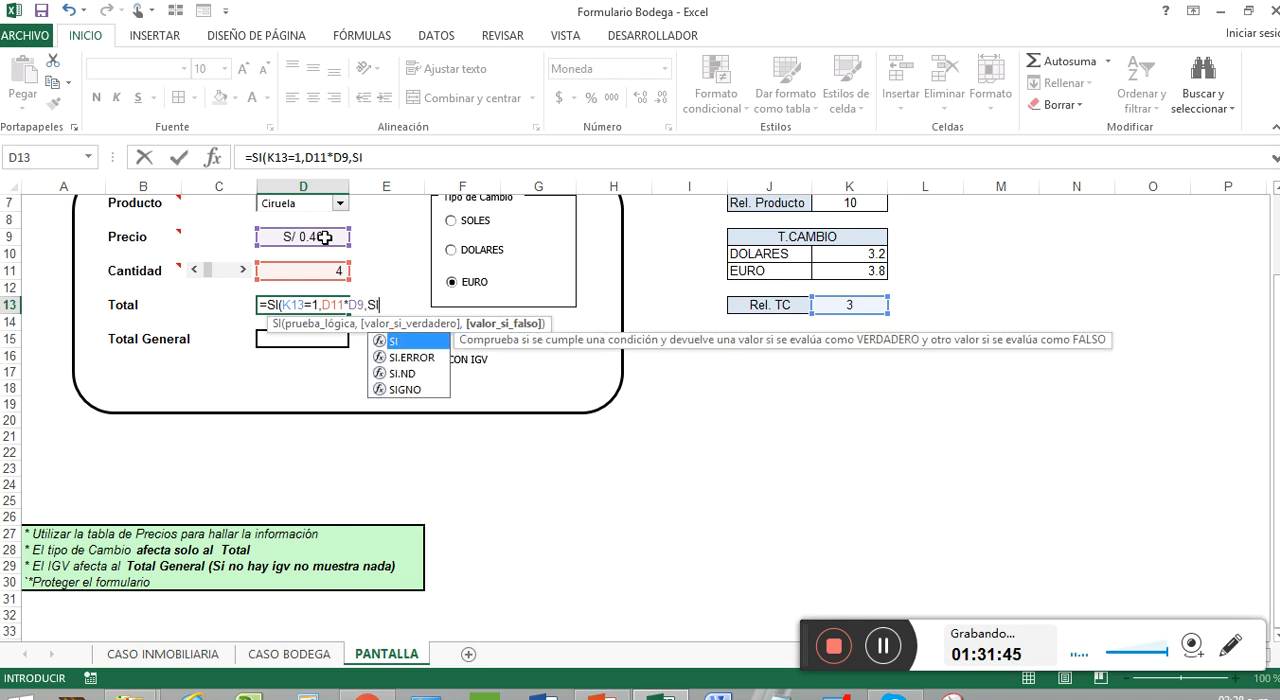
left_click(846, 305)
type("=2")
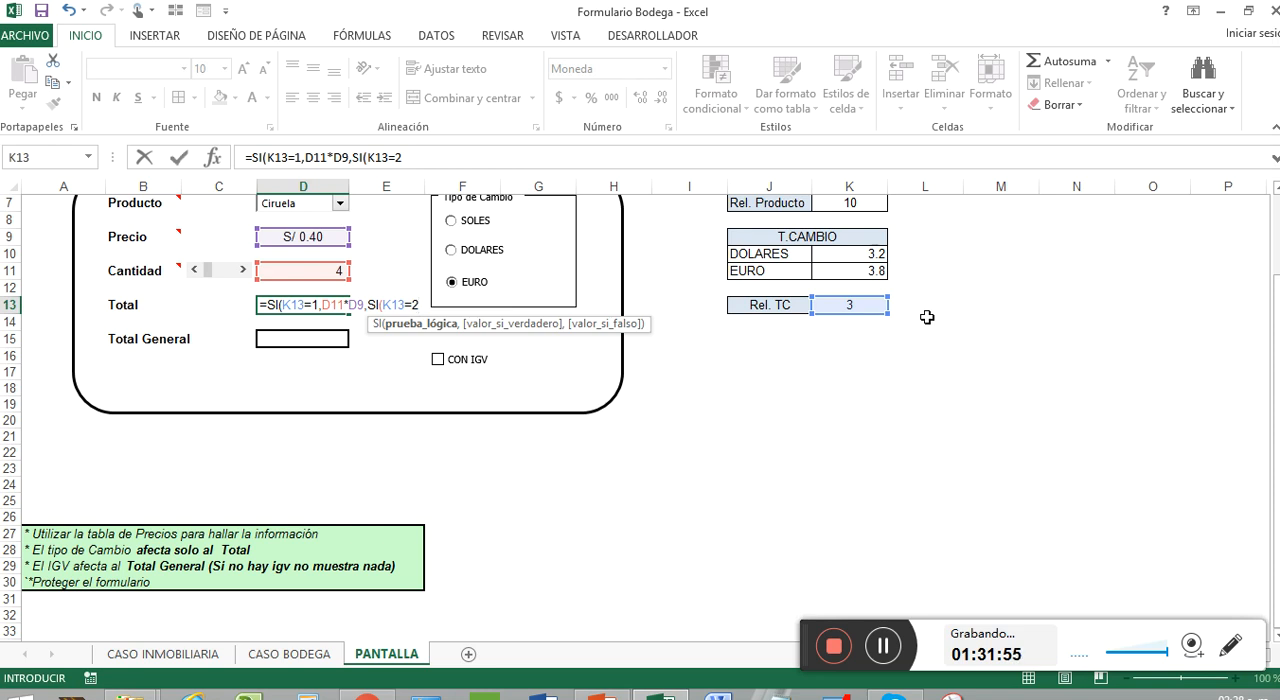
type(",")
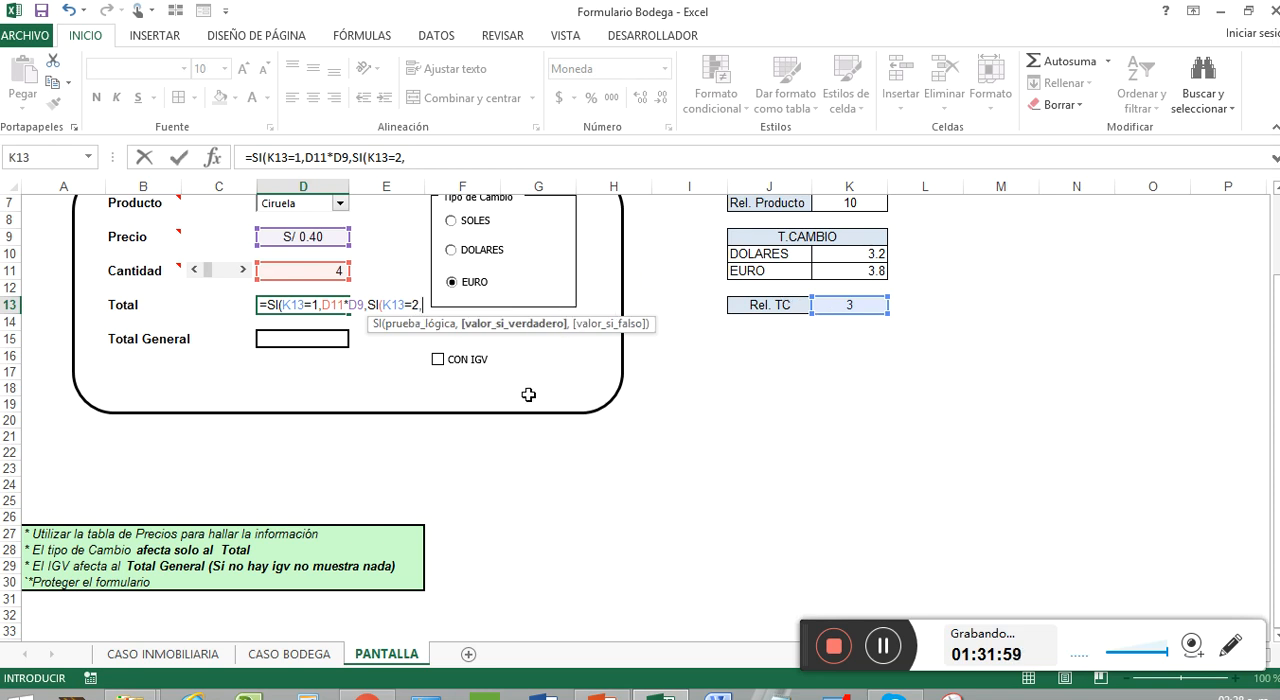
left_click(857, 256)
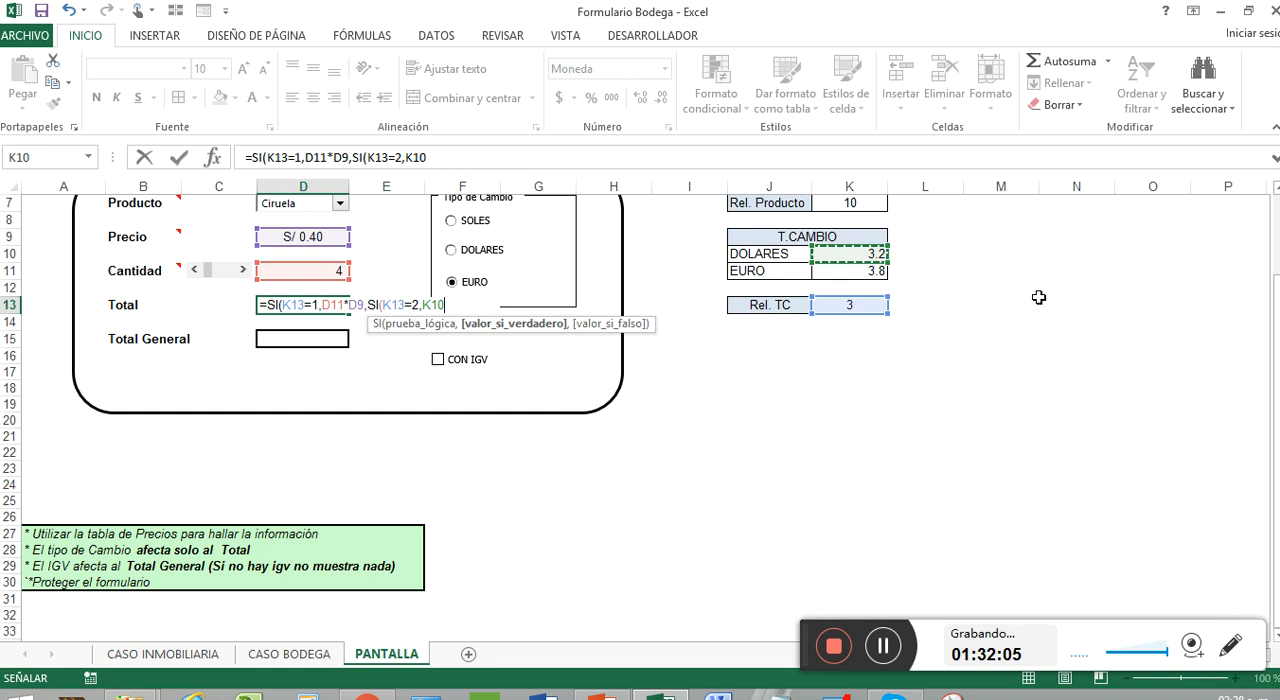
key("BackSpace")
key("BackSpace")
key("BackSpace")
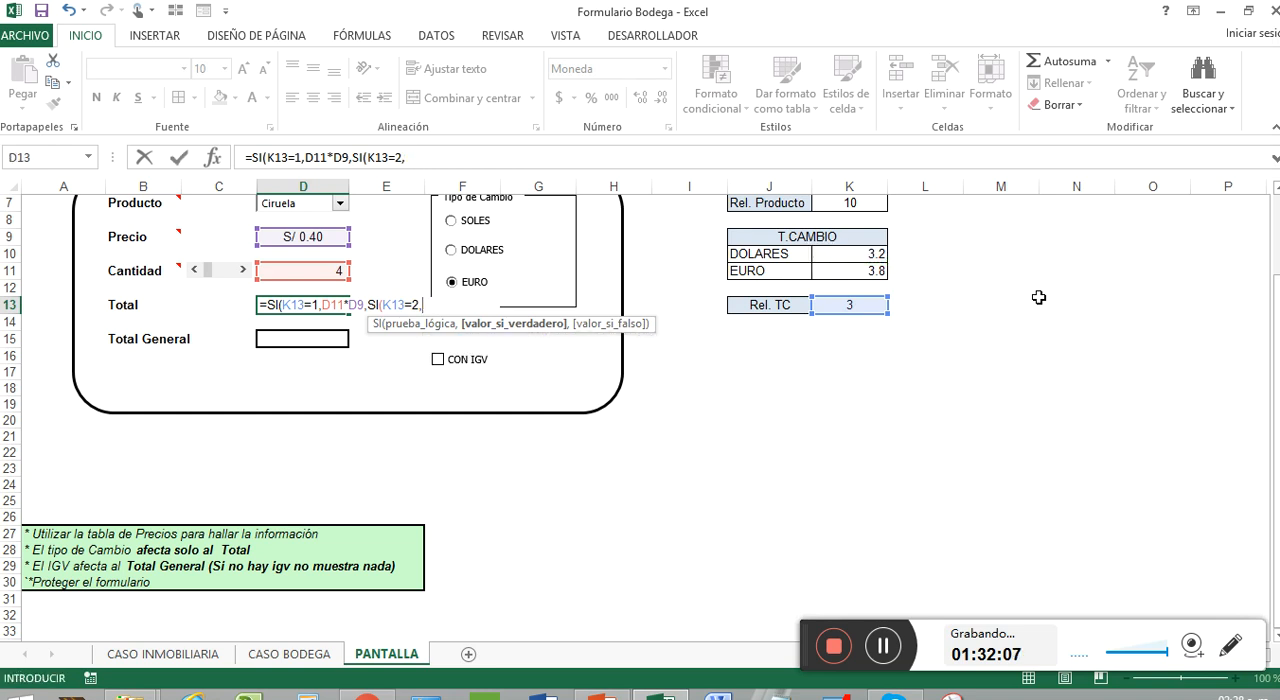
Make the nested SI return D11*D9/K10, the total converted to dollars, when its condition is true
left_click(334, 274)
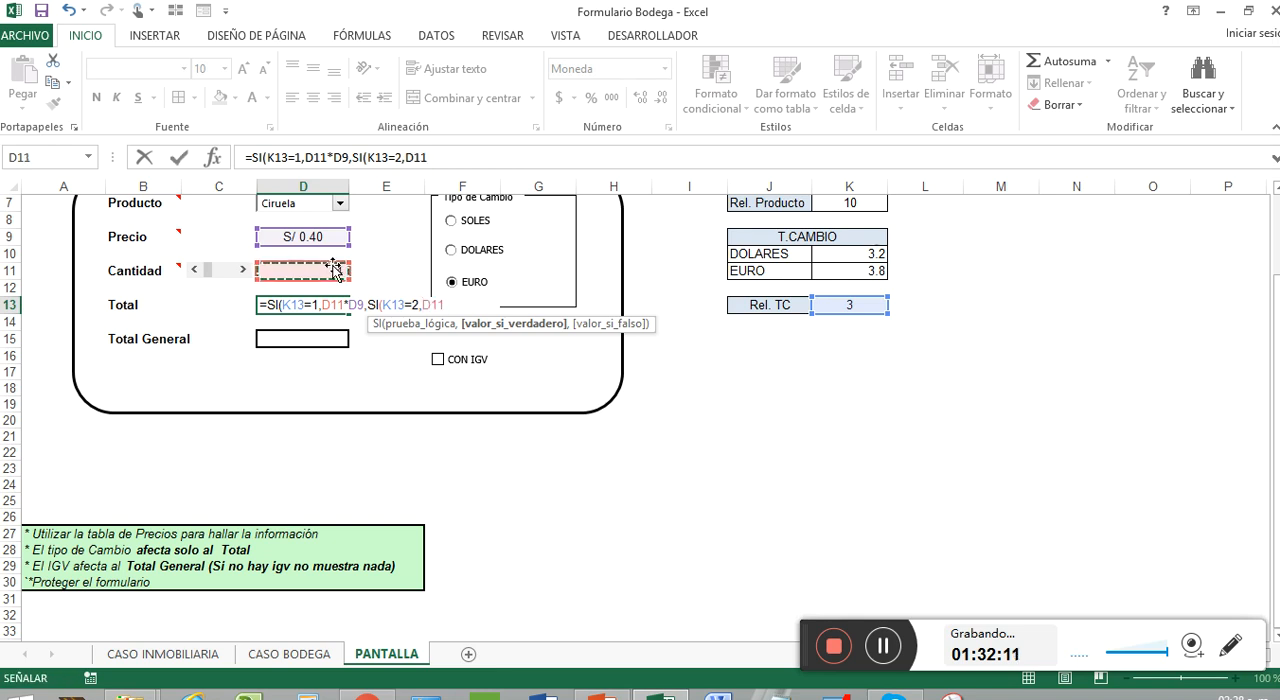
type("*")
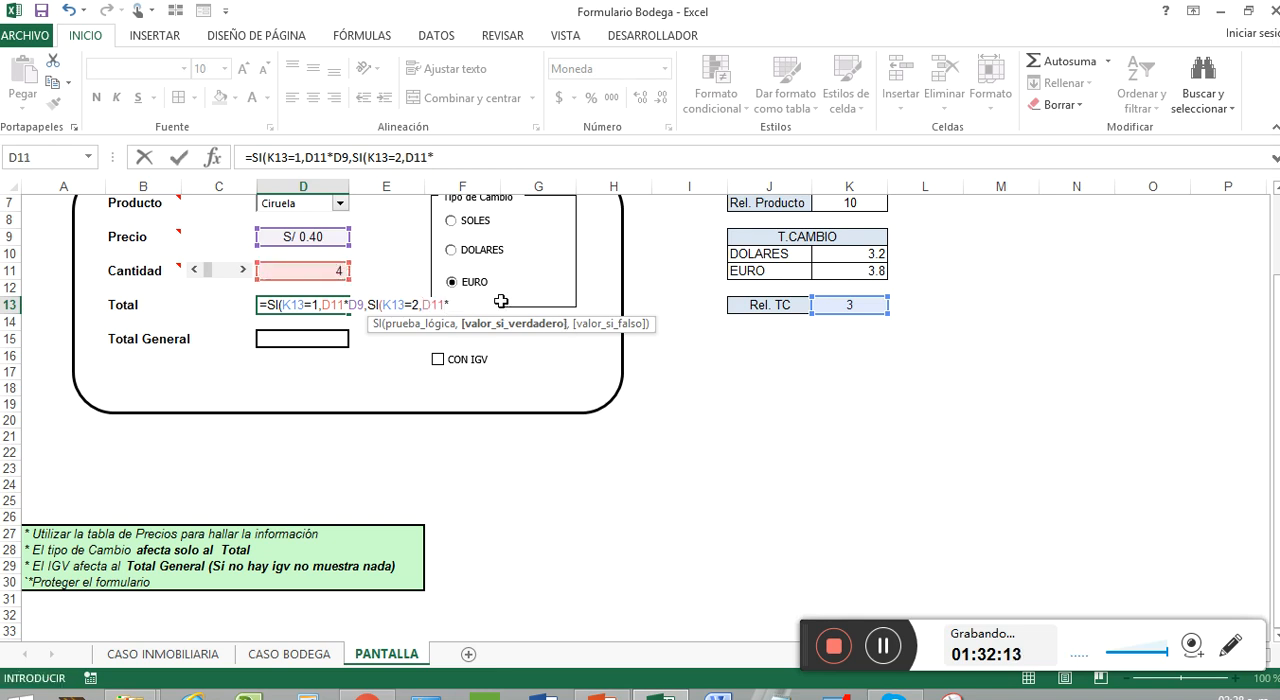
left_click(310, 237)
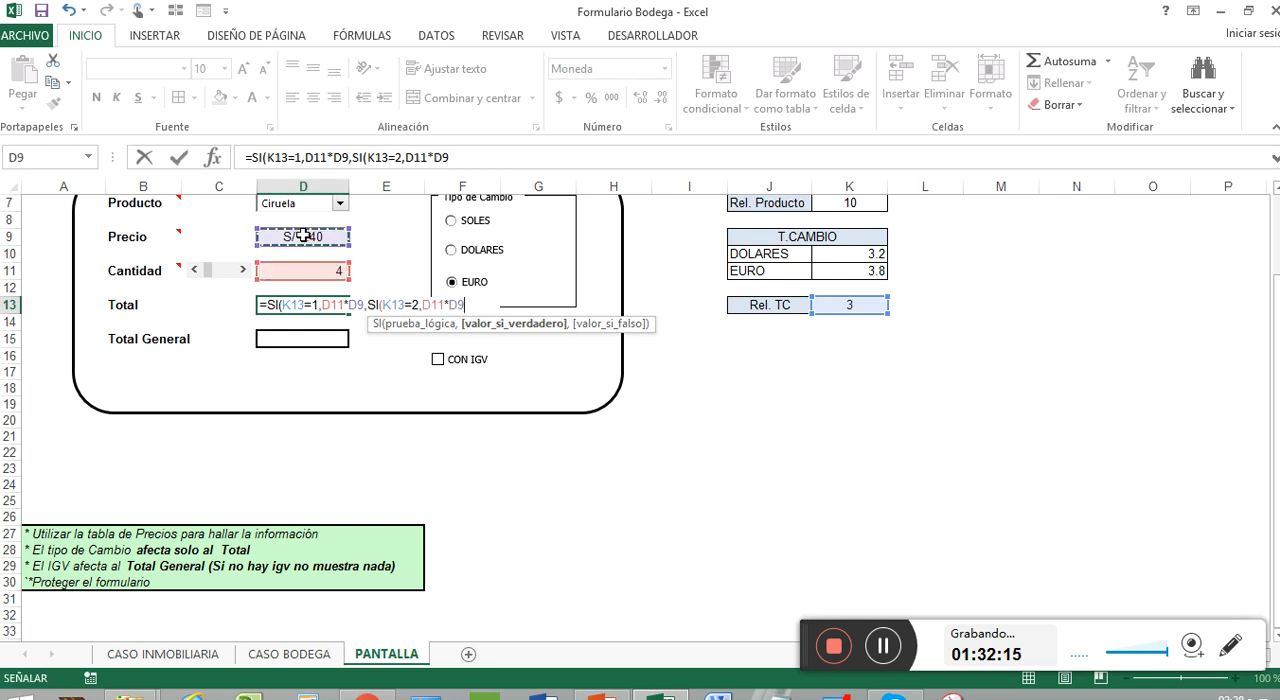
type("/")
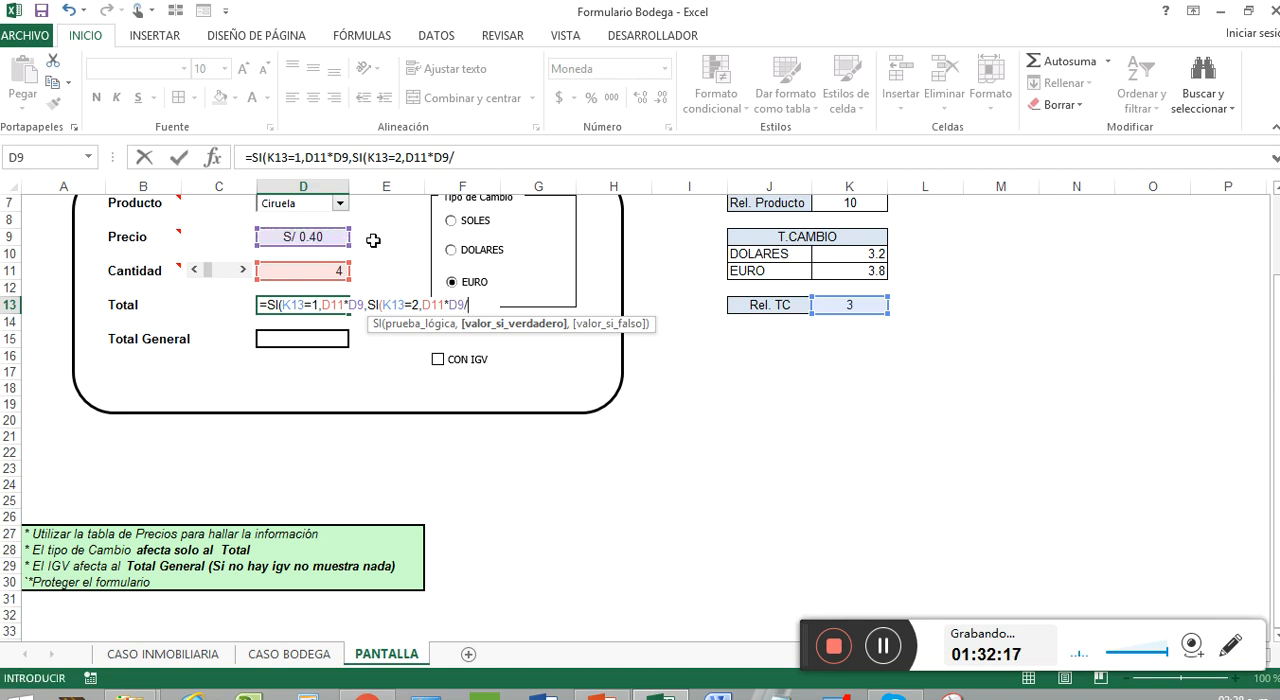
left_click(852, 254)
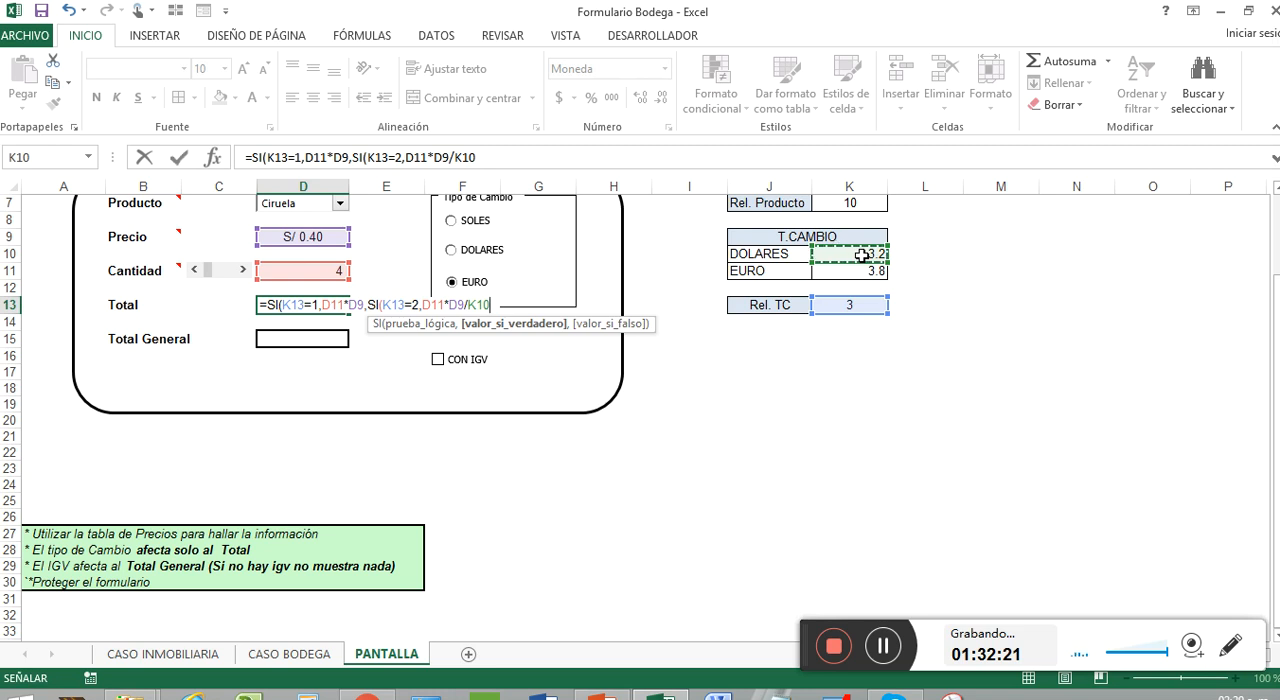
type(",")
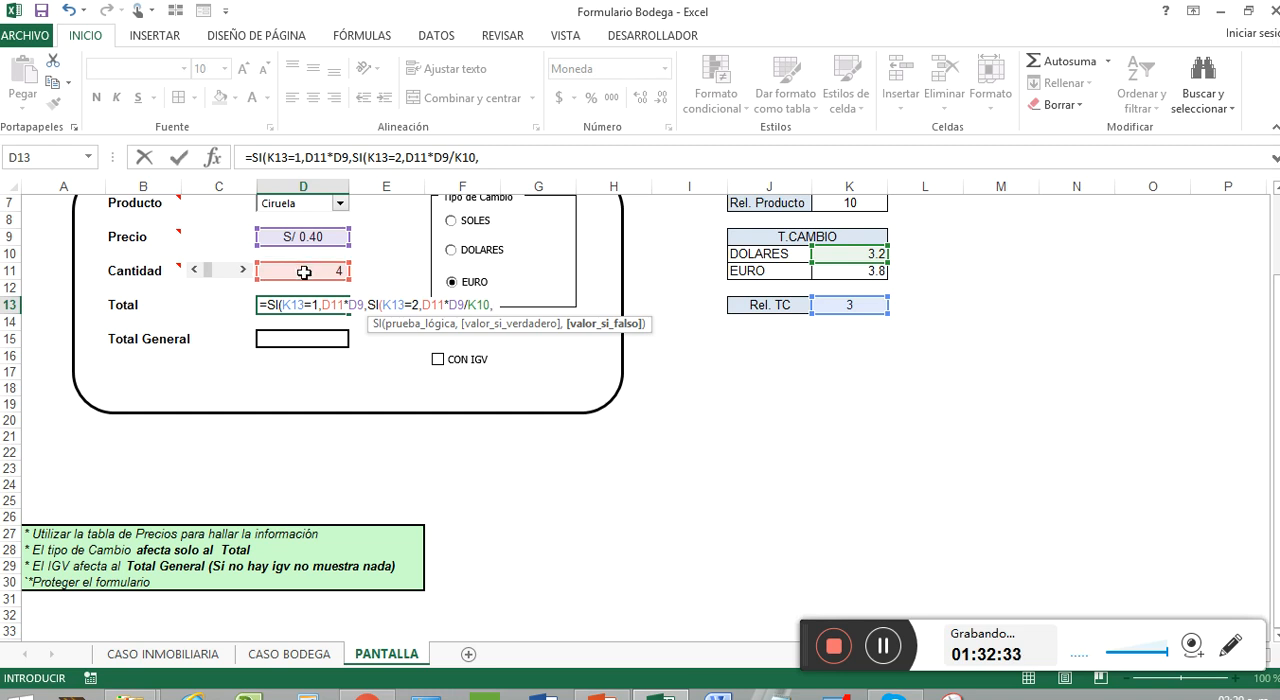
Complete the Total formula with D11*D9/K11 for the euro case, closing both SI functions
left_click(304, 272)
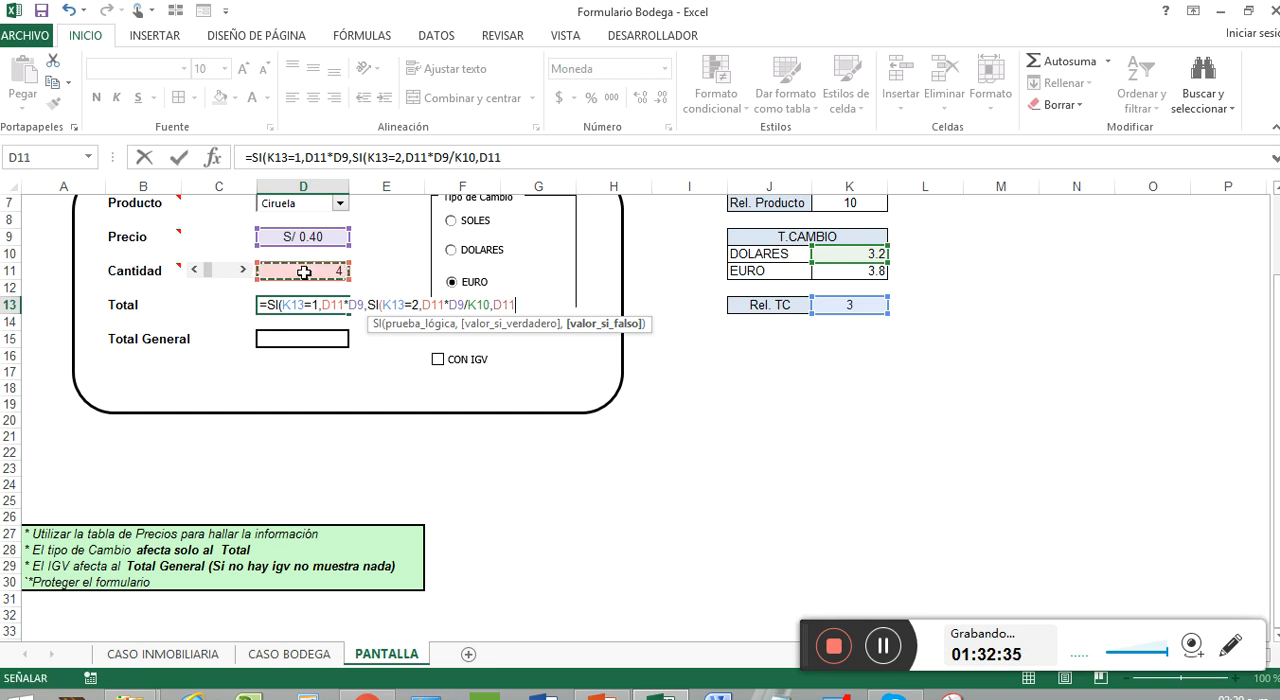
type("*")
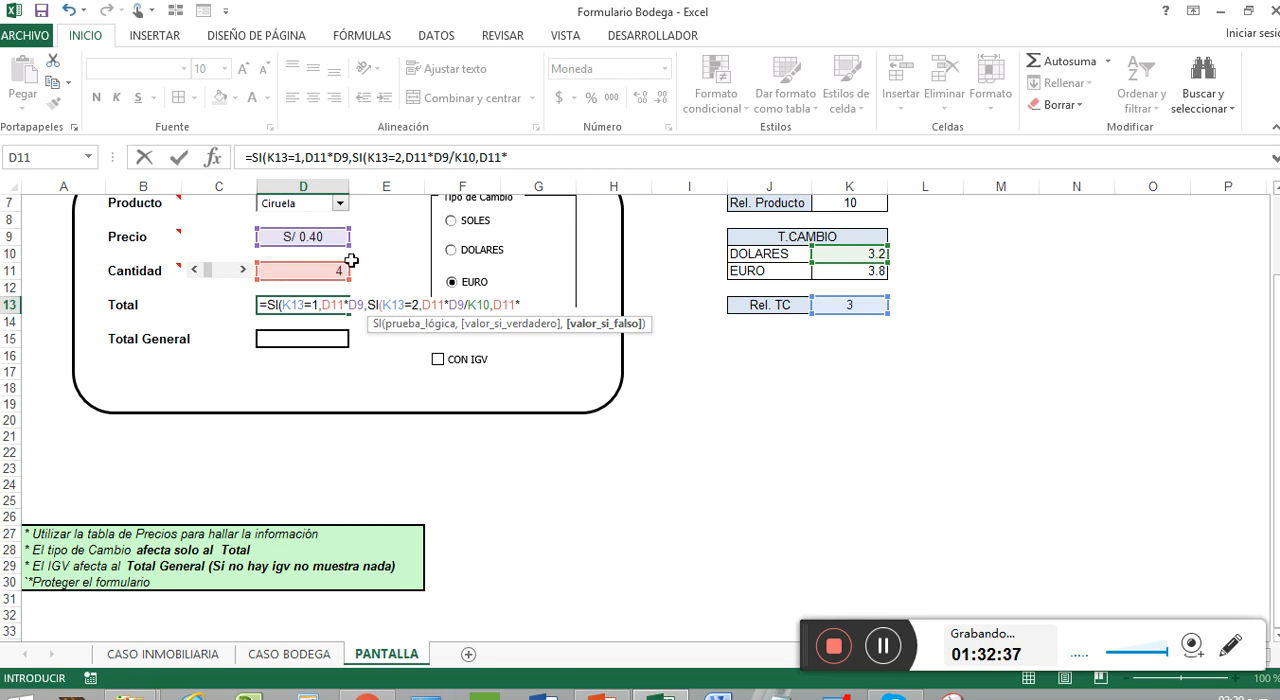
left_click(335, 237)
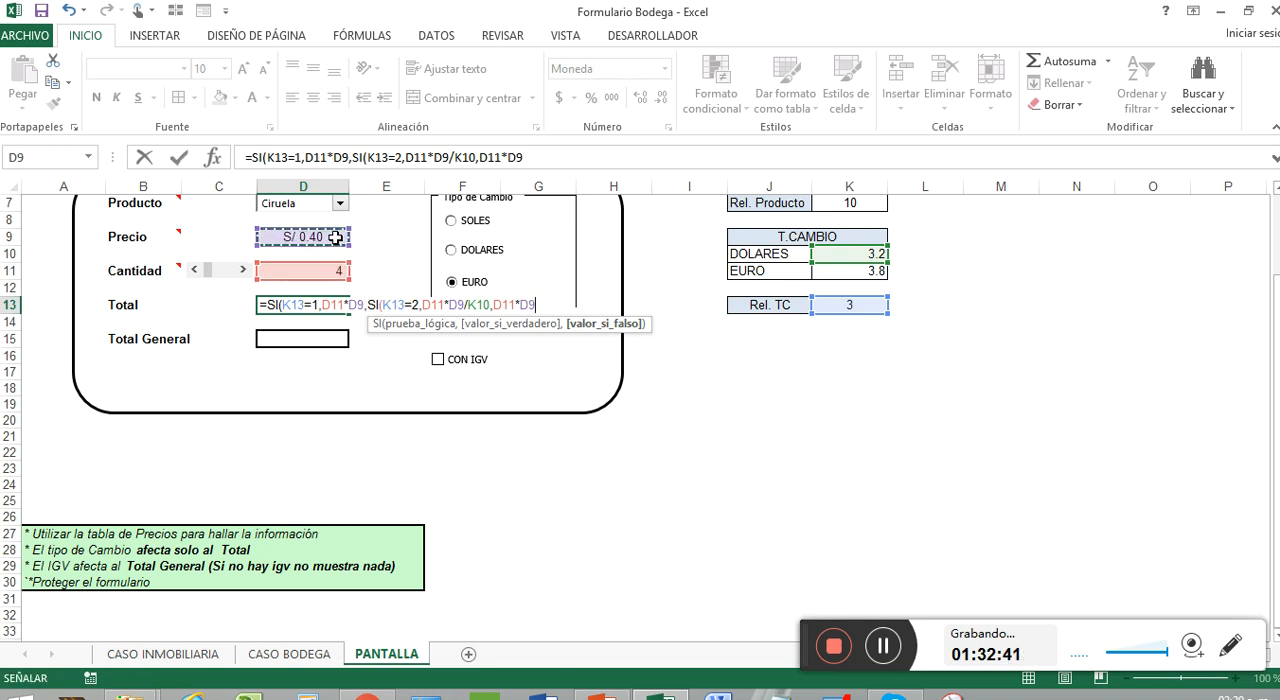
type("/")
left_click(845, 273)
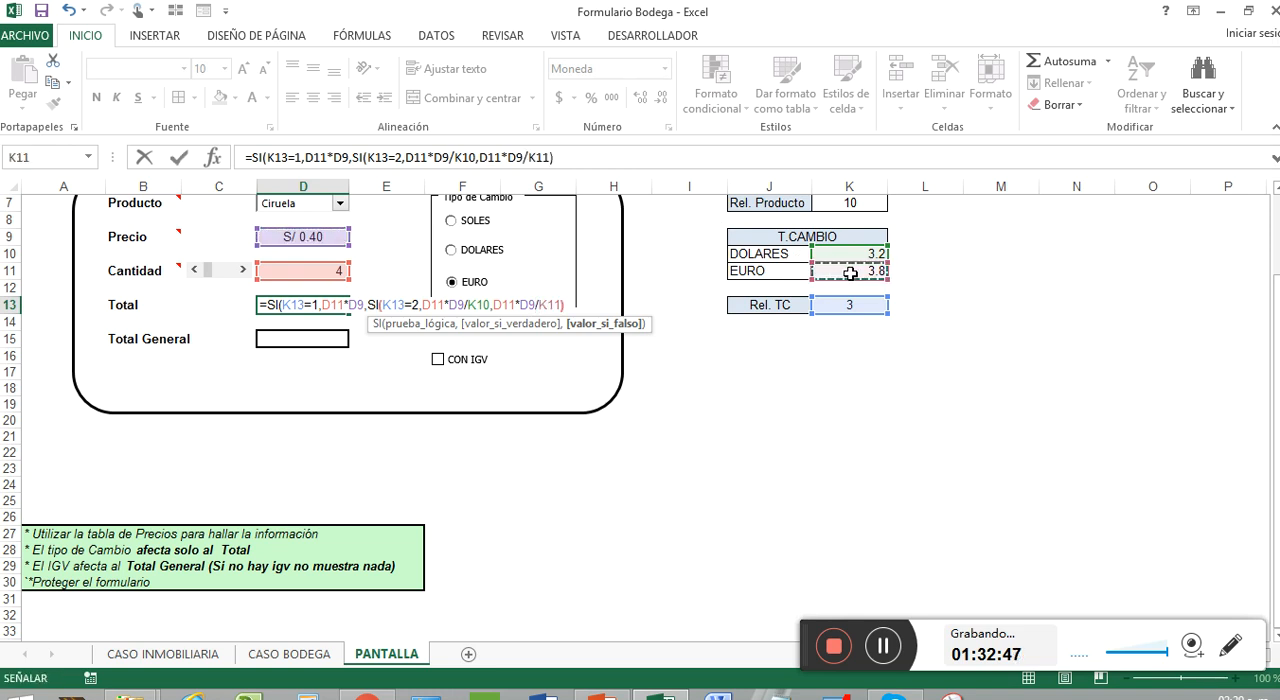
type("))")
key("Return")
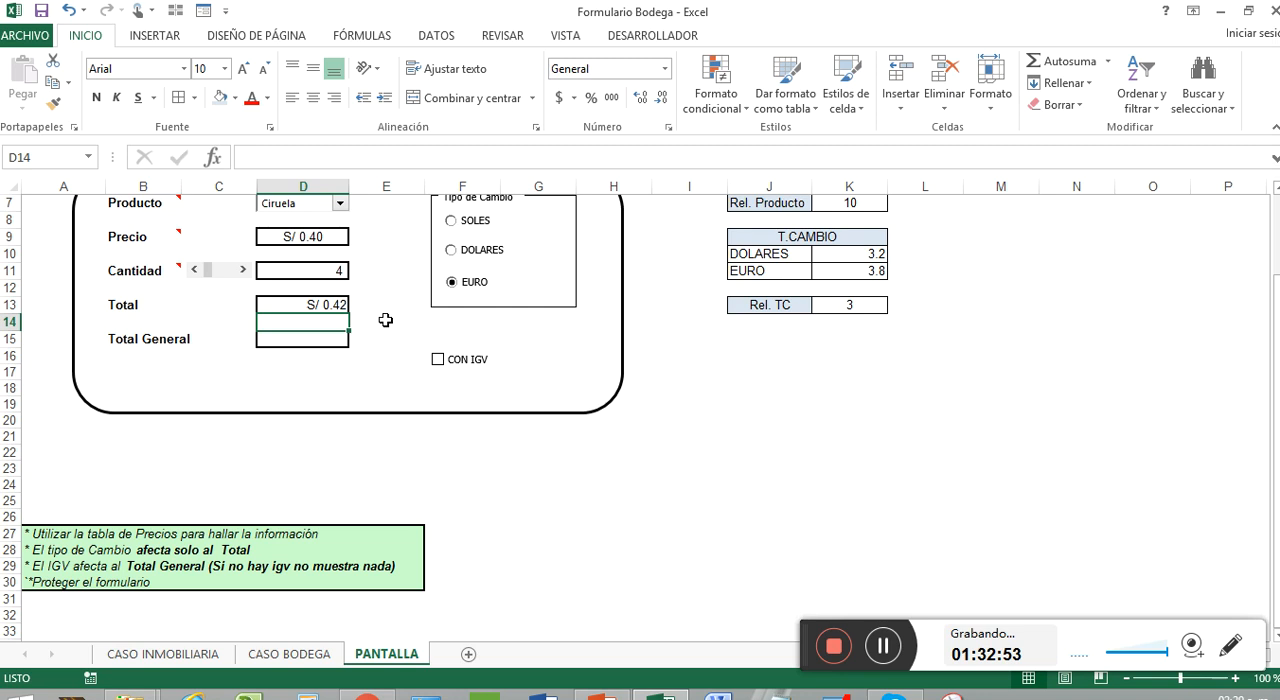
Apply the thousands-separator Contabilidad format without a currency symbol to the Total cell D13
left_click(320, 305)
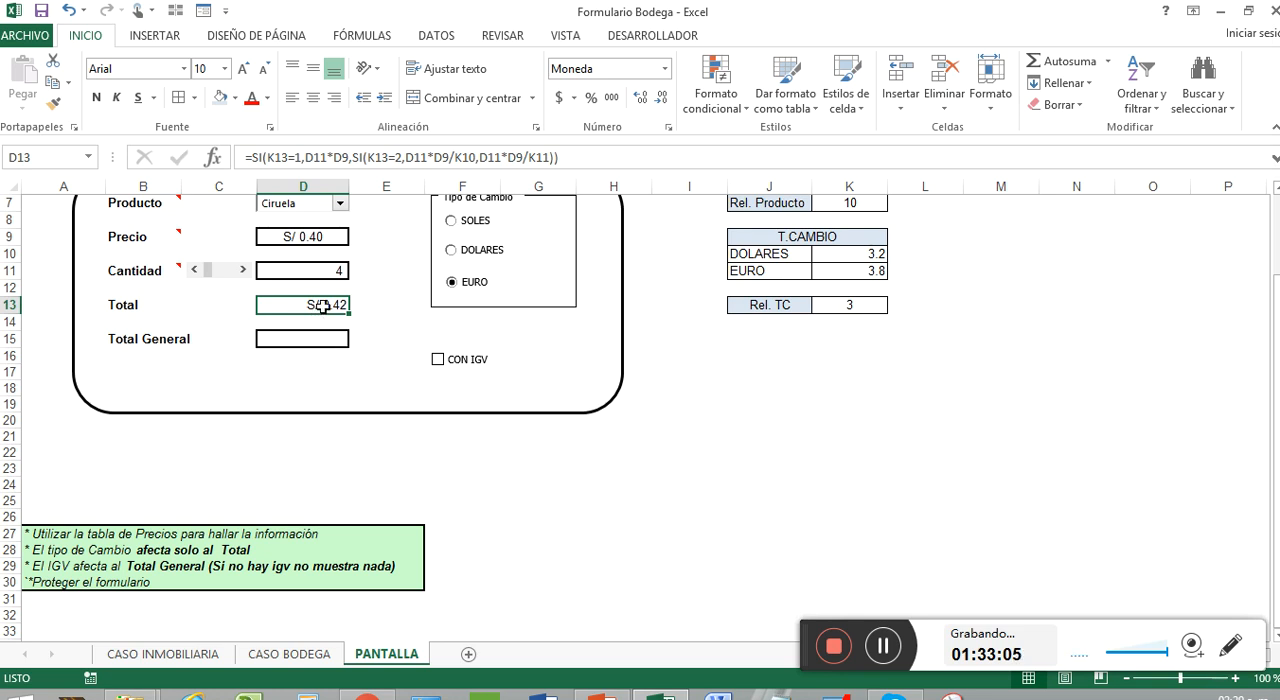
left_click(240, 307)
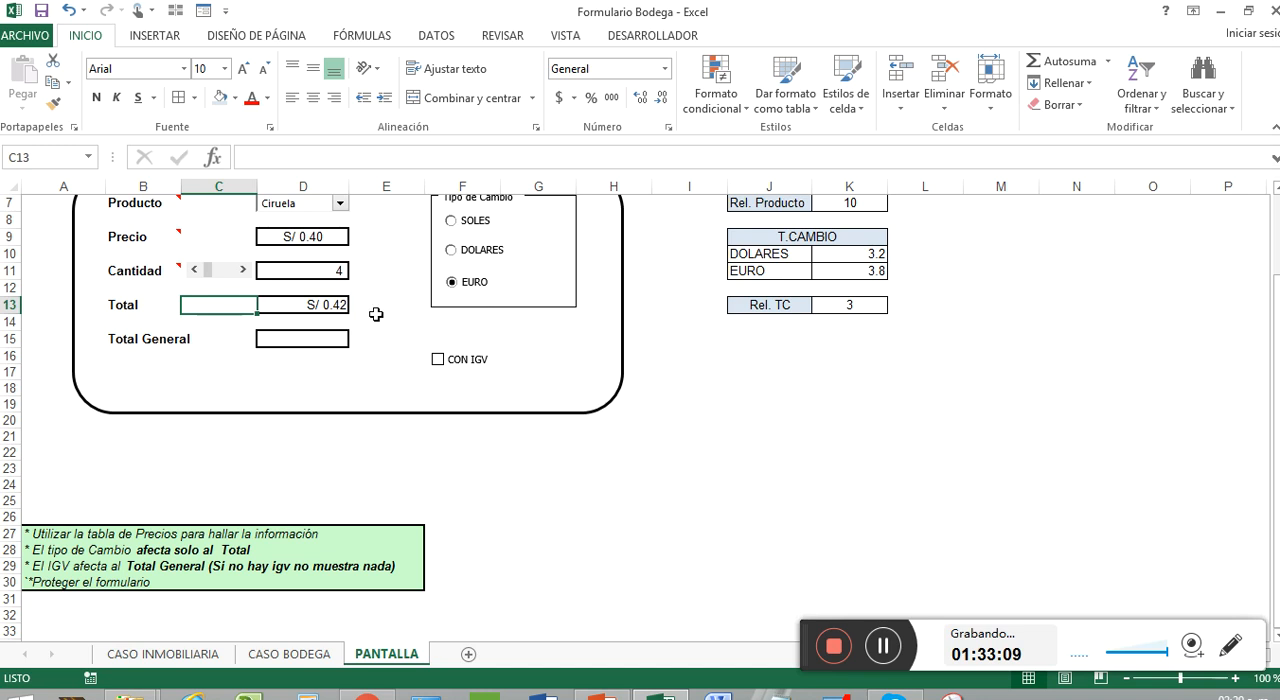
left_click(335, 308)
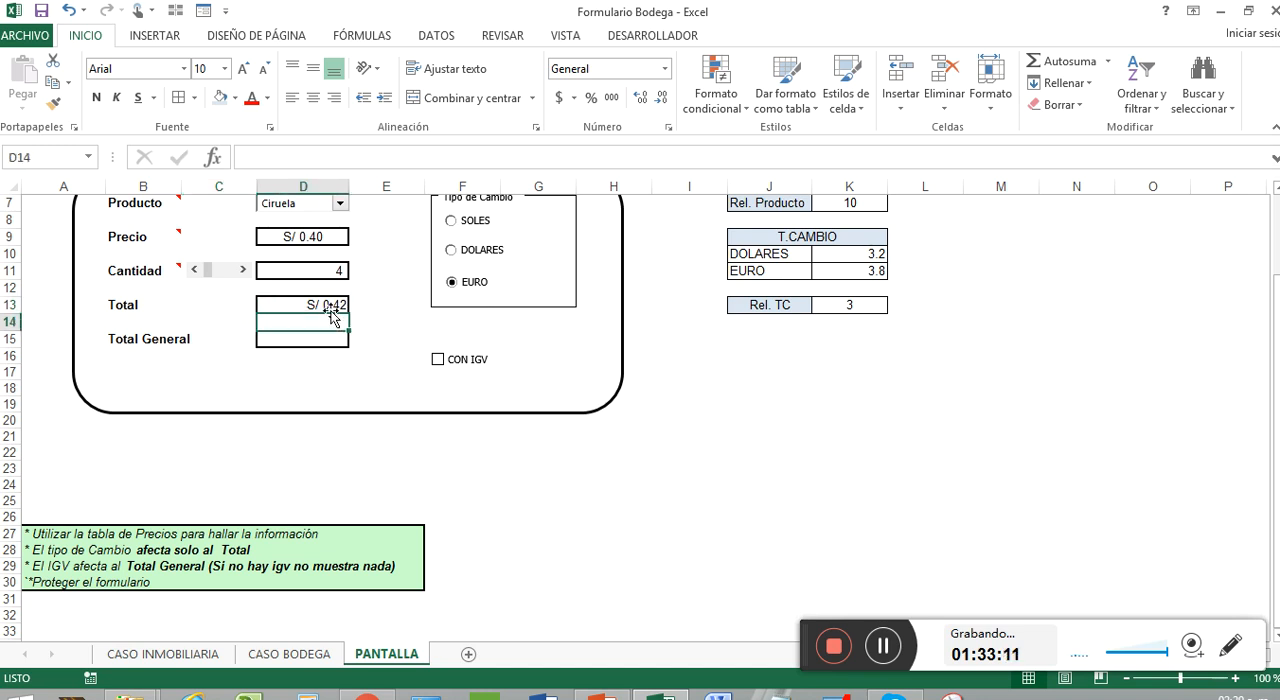
left_click(611, 98)
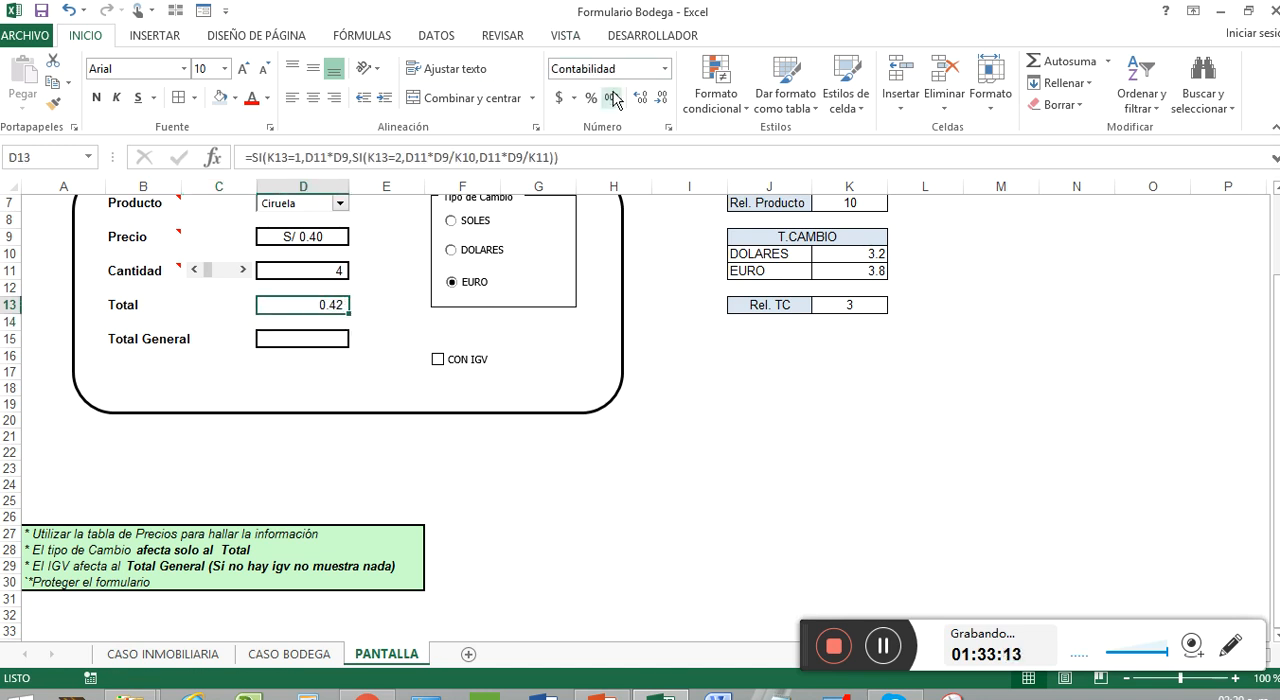
left_click(248, 303)
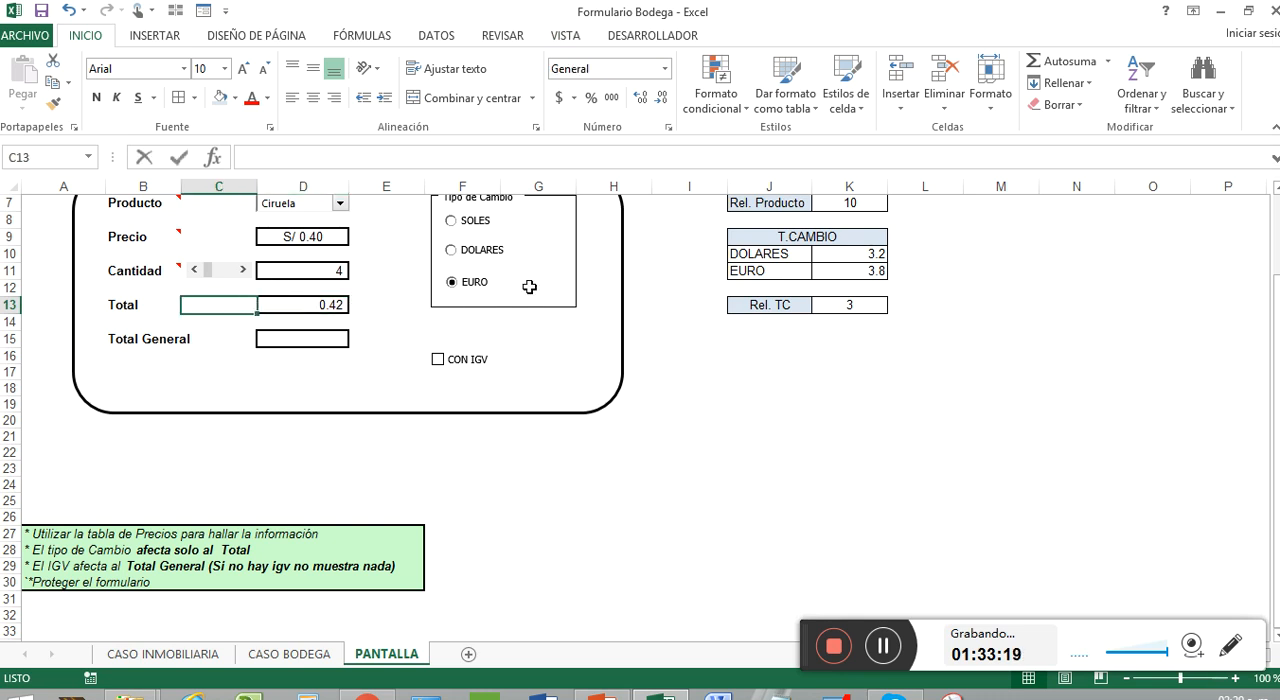
type("+SI(")
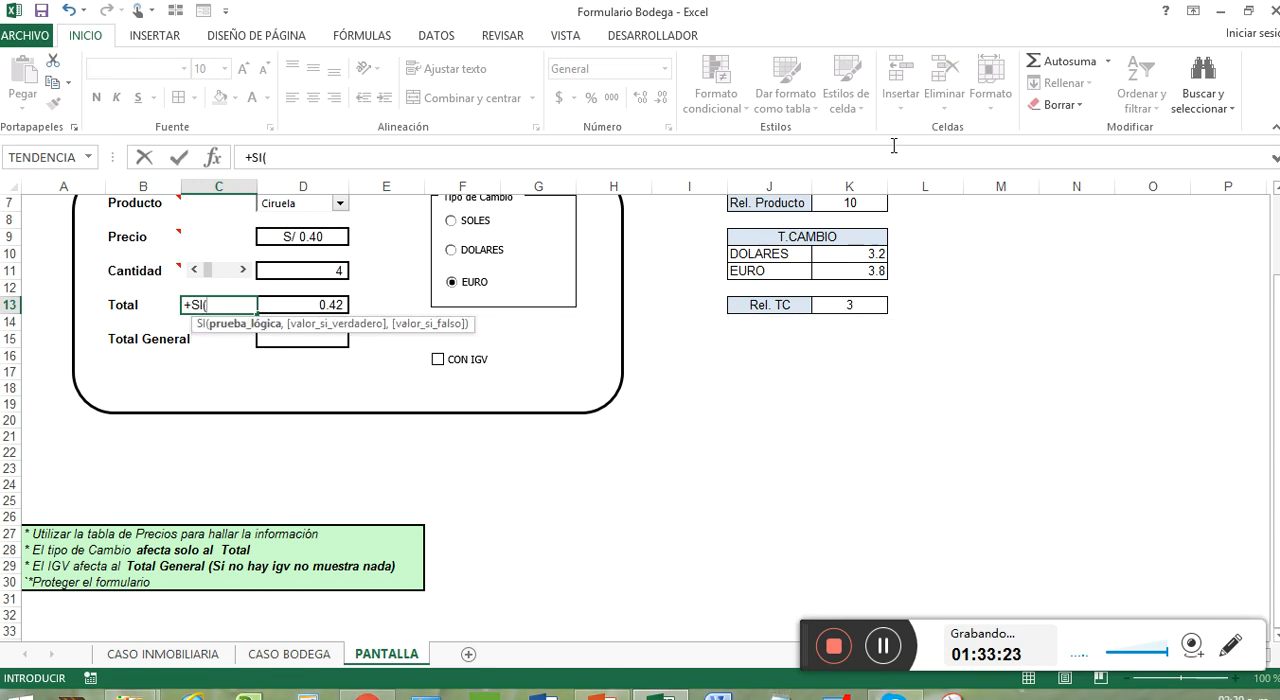
key("Escape")
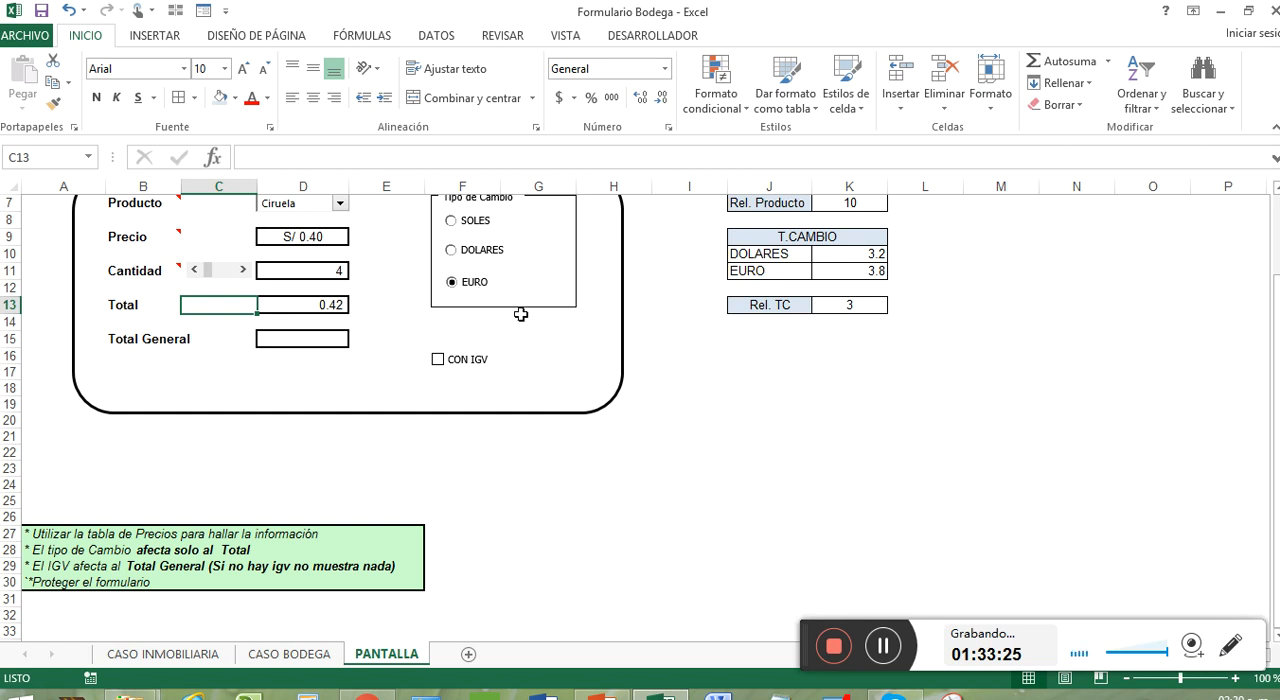
Centre the Total amount in D13 vertically and horizontally
scroll(530, 270, "up", 1)
left_click(326, 353)
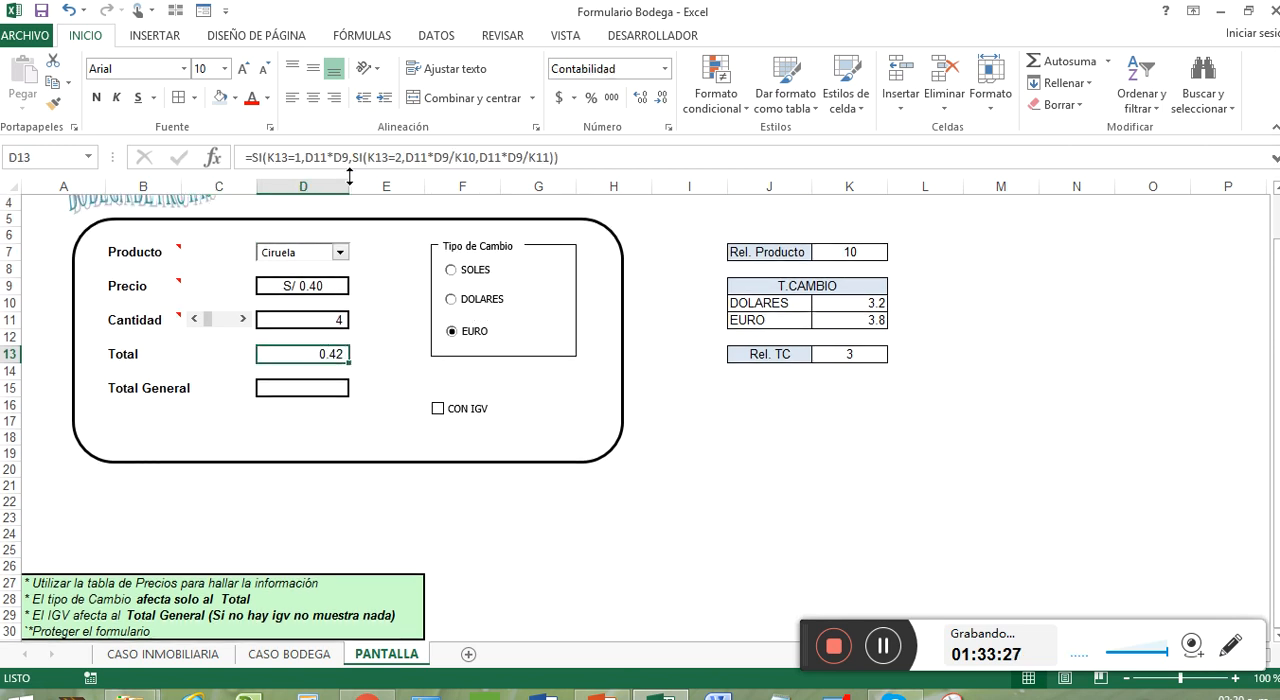
left_click(314, 70)
left_click(314, 98)
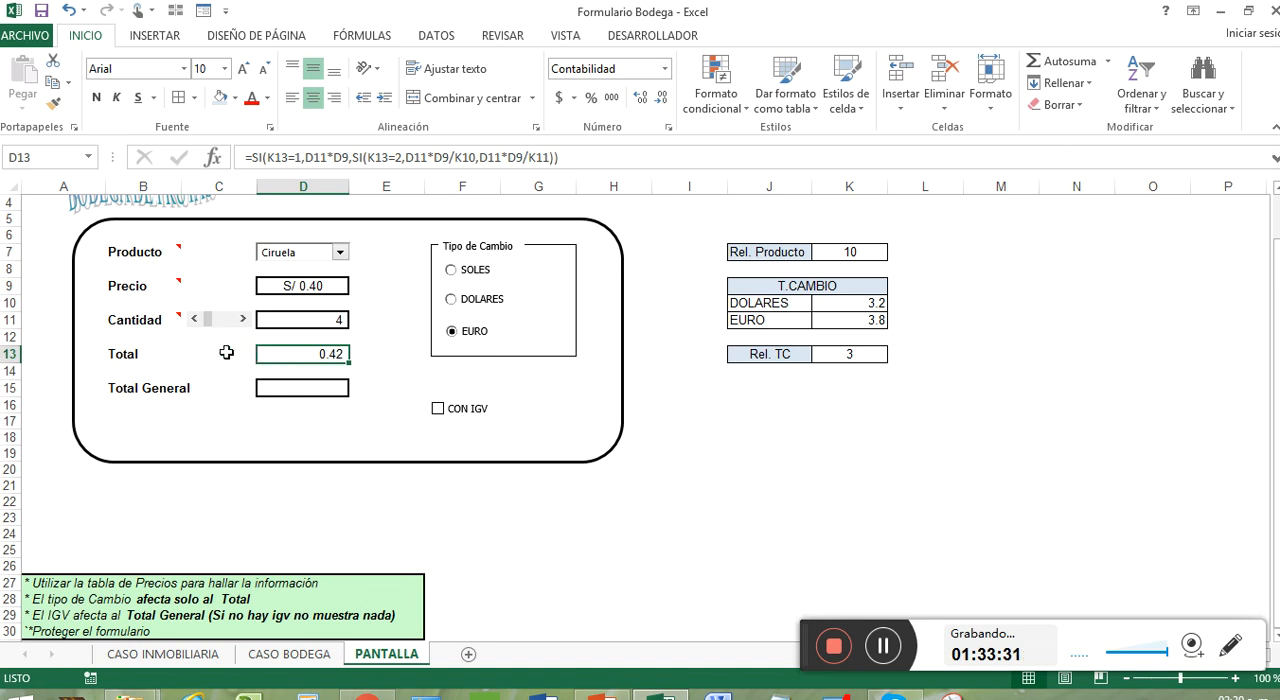
Test the Total formula by choosing DOLARES, SOLES and EURO as the exchange type
left_click(491, 307)
left_click(486, 277)
left_click(481, 342)
Activate the CON IGV check box and select its linked cell J12
left_click(439, 409)
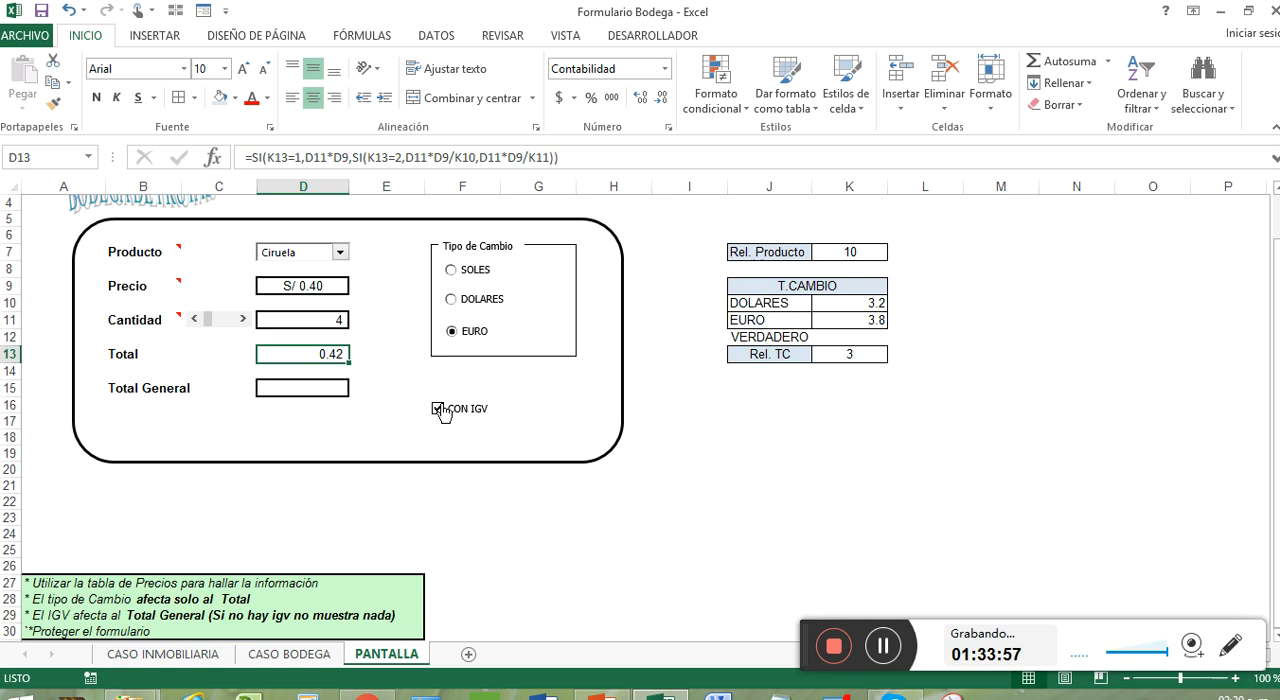
right_click(787, 340)
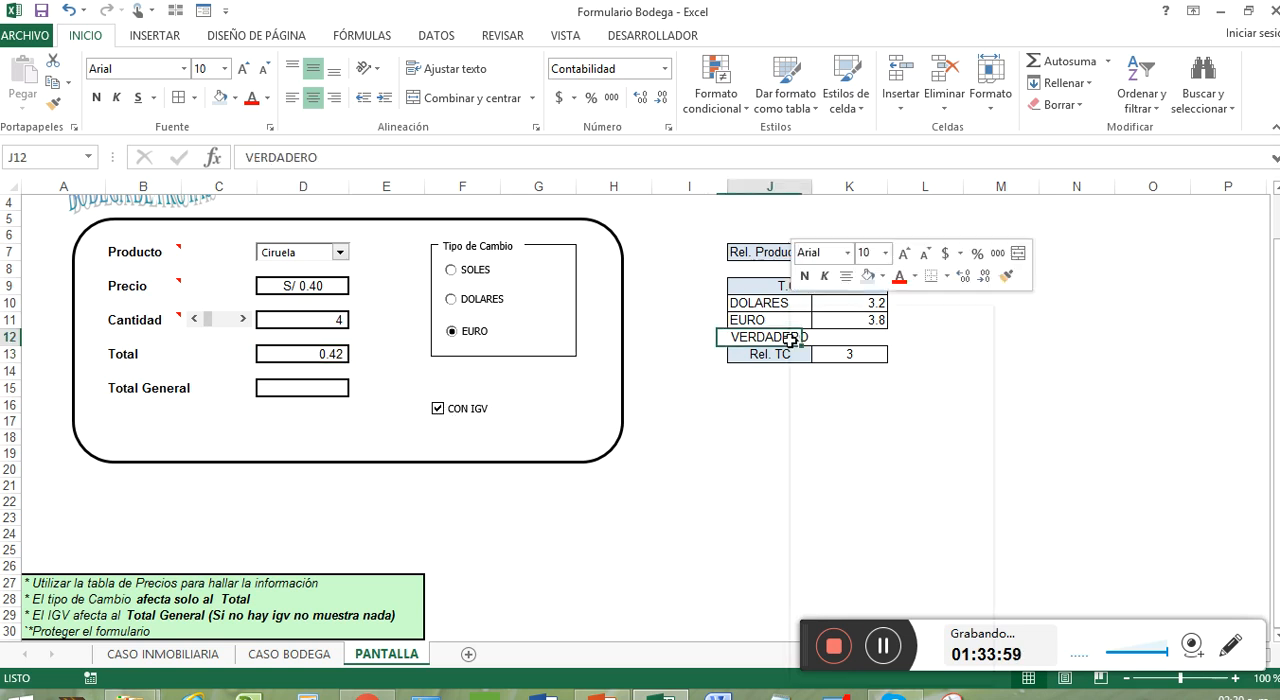
left_click(738, 347)
mouse_move(738, 342)
left_mouse_down()
mouse_move(711, 394)
mouse_move(733, 337)
left_mouse_up()
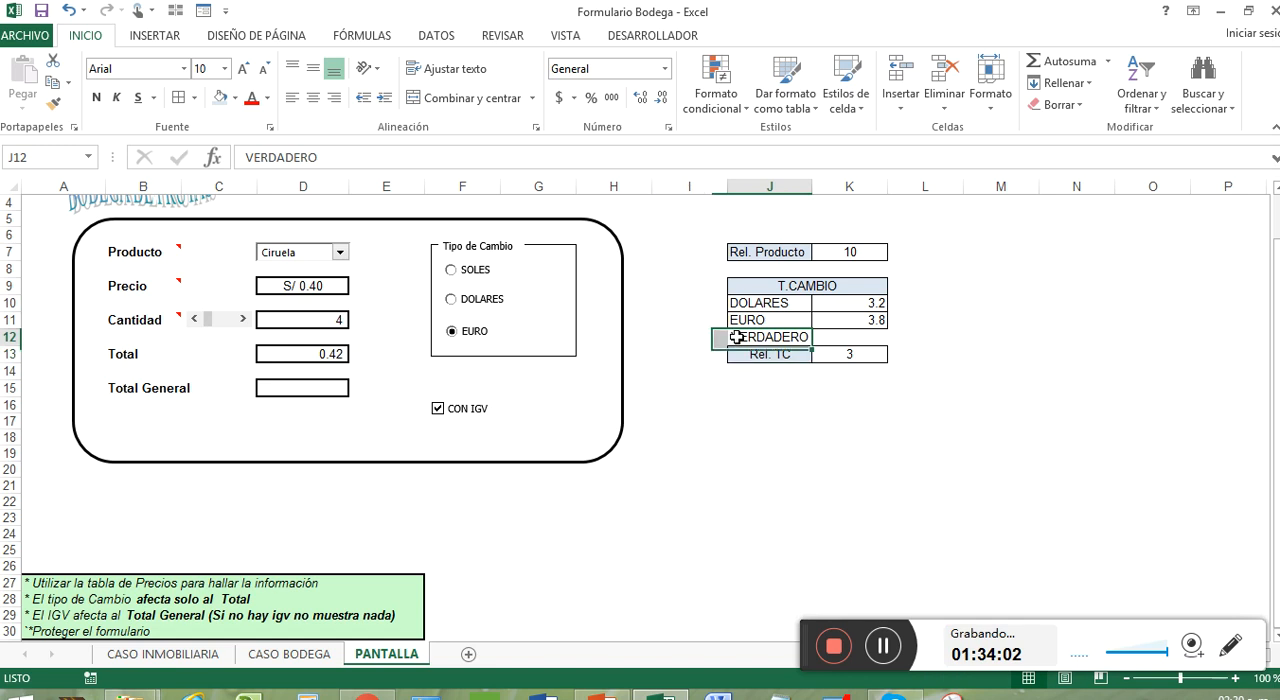
Link the CON IGV check box to cell K15 and give it 3D shading
right_click(480, 412)
left_click(558, 590)
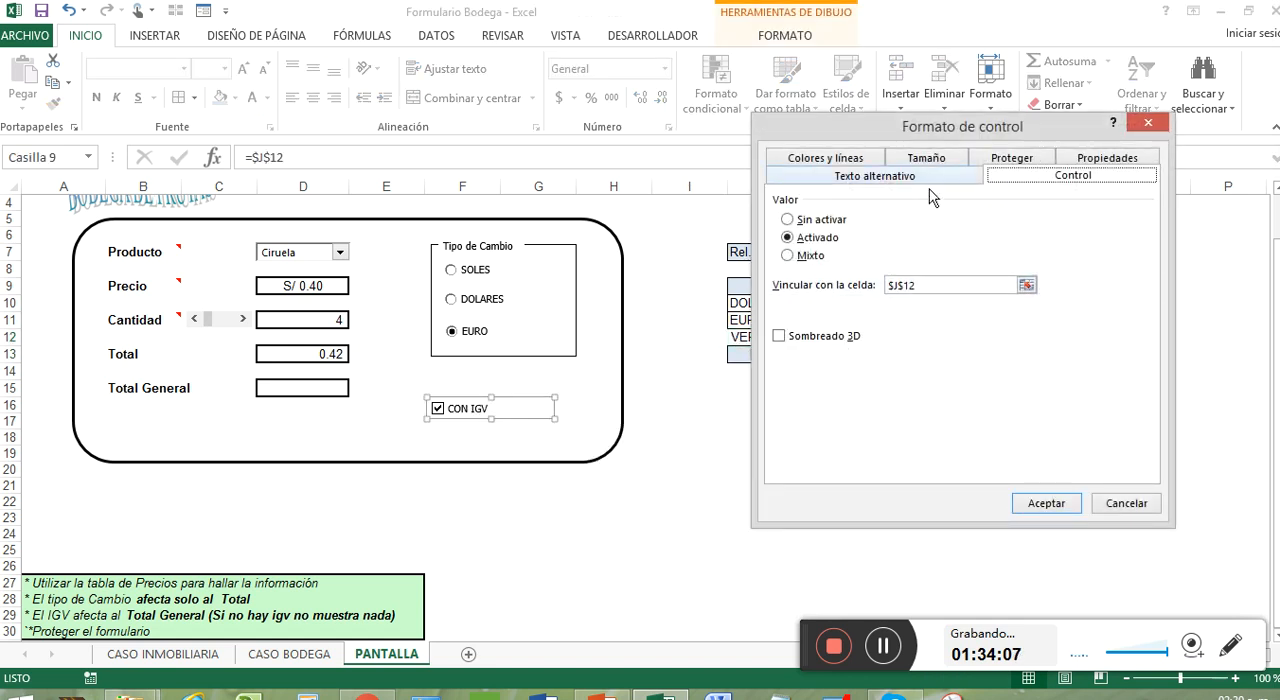
left_click(1026, 285)
left_click(855, 387)
left_click(1157, 150)
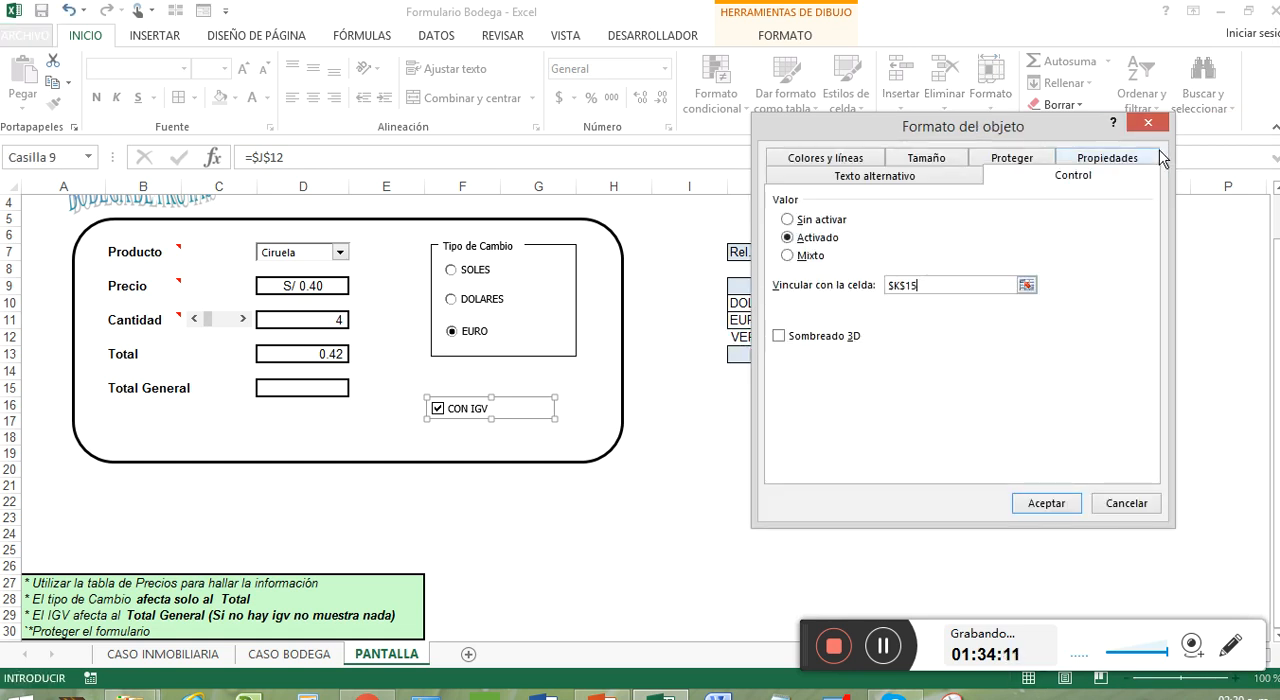
left_click(840, 340)
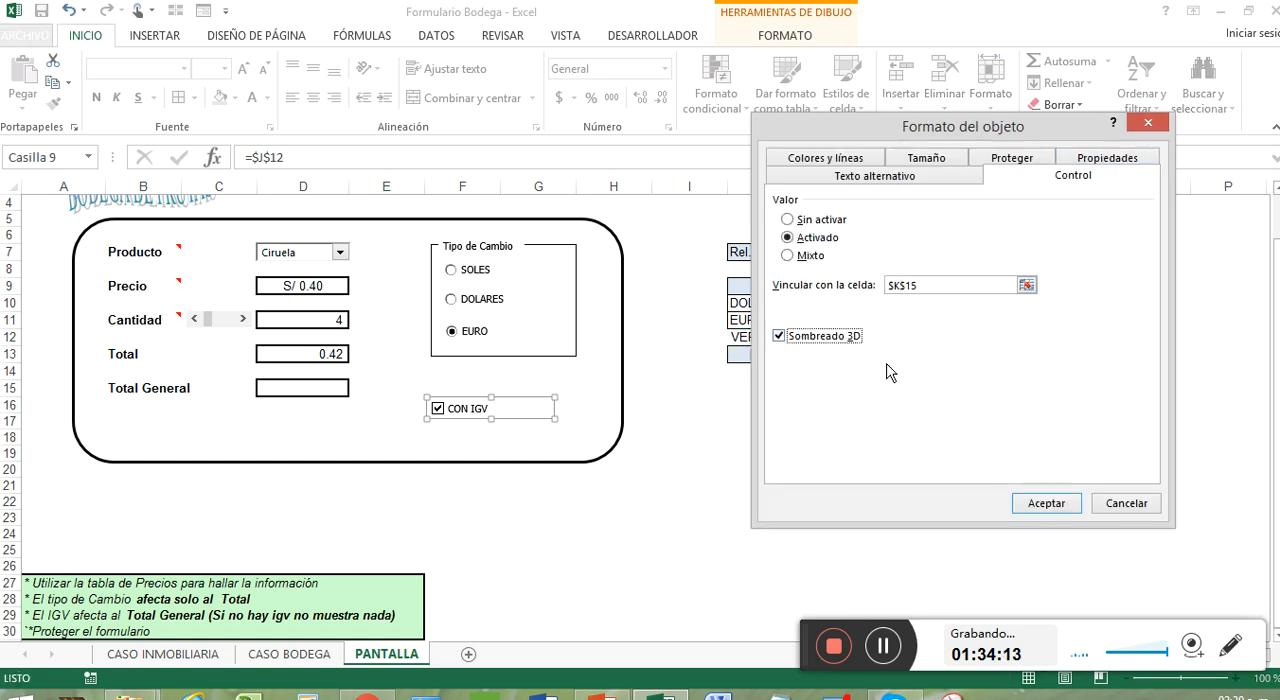
left_click(1042, 505)
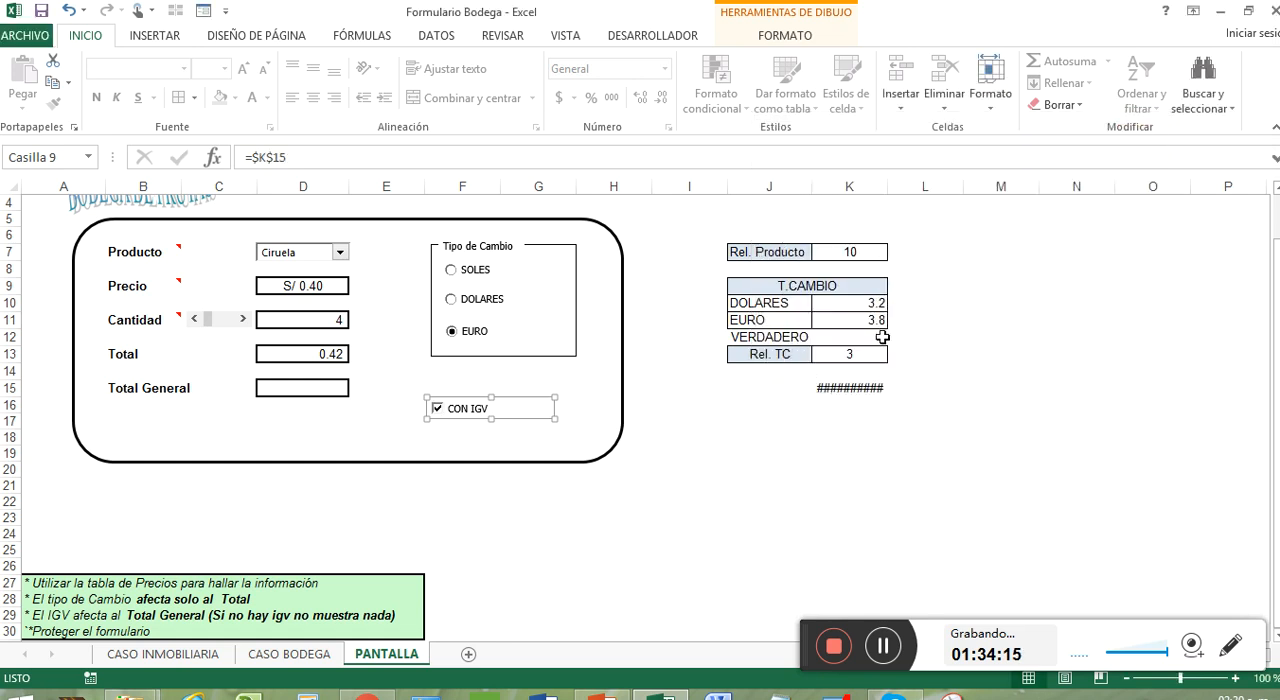
Autofit column K to its contents and clear the leftover VERDADERO value from J12
double_click(888, 183)
left_click(805, 336)
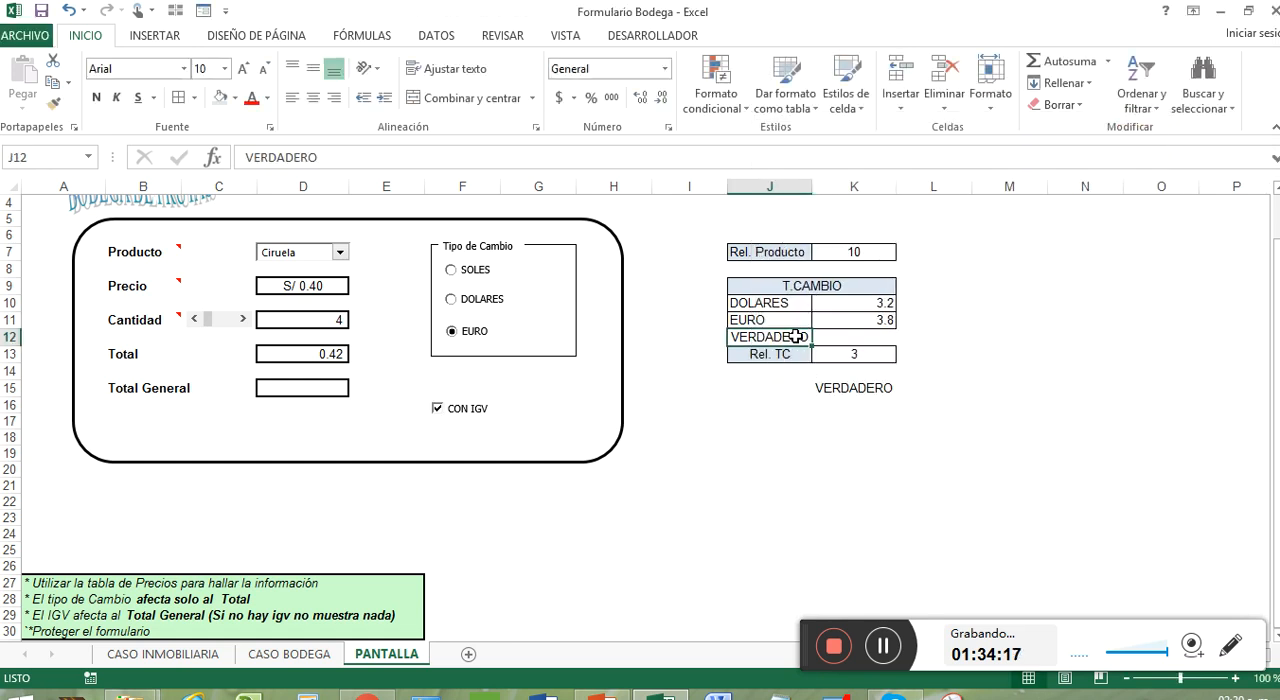
key("Delete")
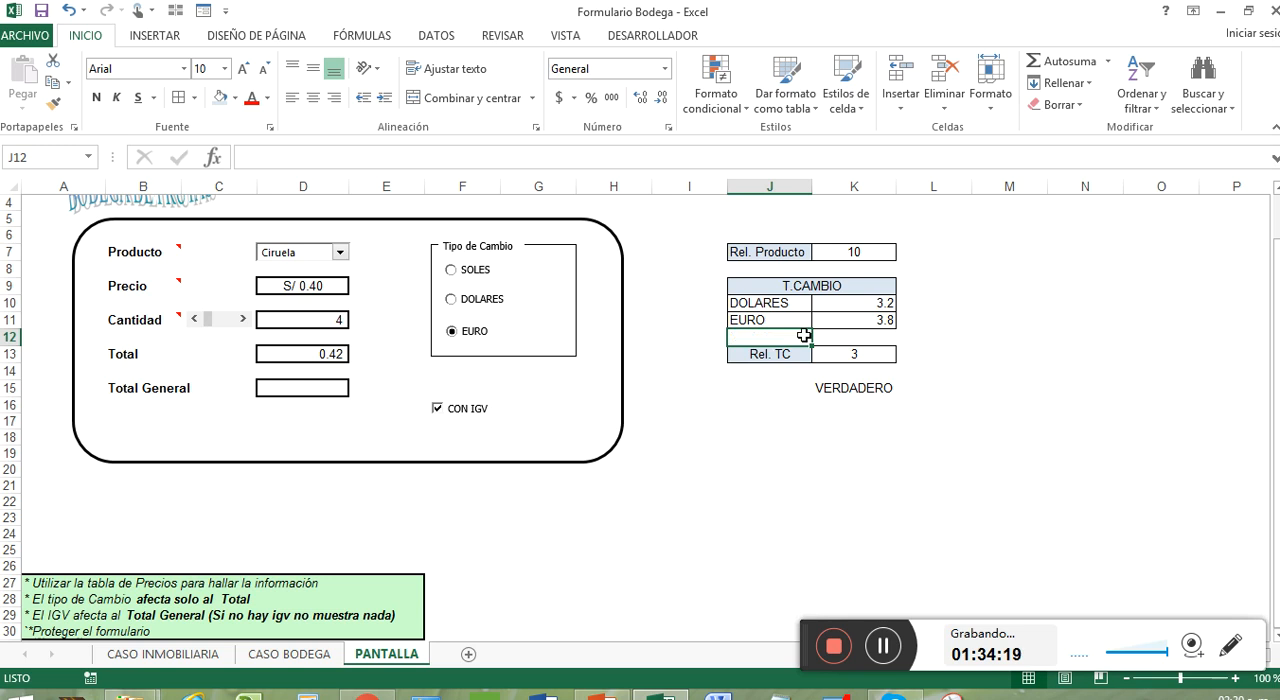
Label cell J15 as Rel. IGV beside the check box's linked cell
left_click(802, 388)
type("Re")
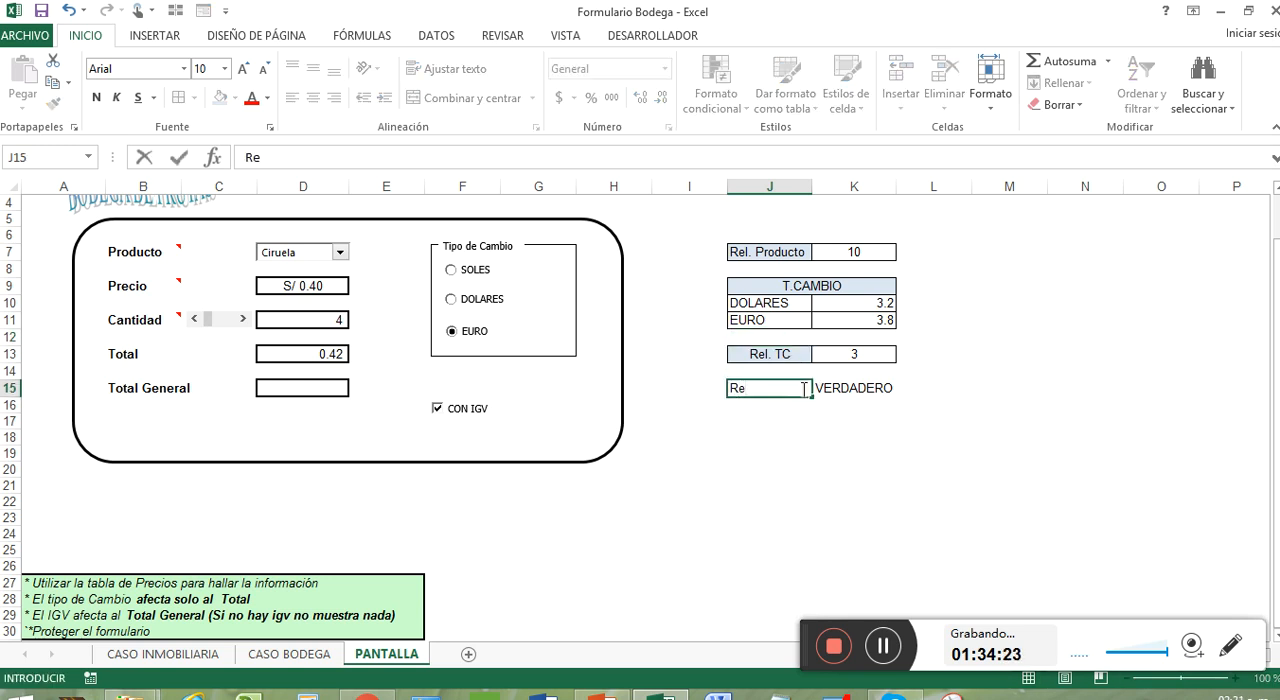
type("l. IGV")
left_click(866, 393)
Centre the contents of J15:K15 vertically and horizontally
left_click_drag(765, 389, 852, 389)
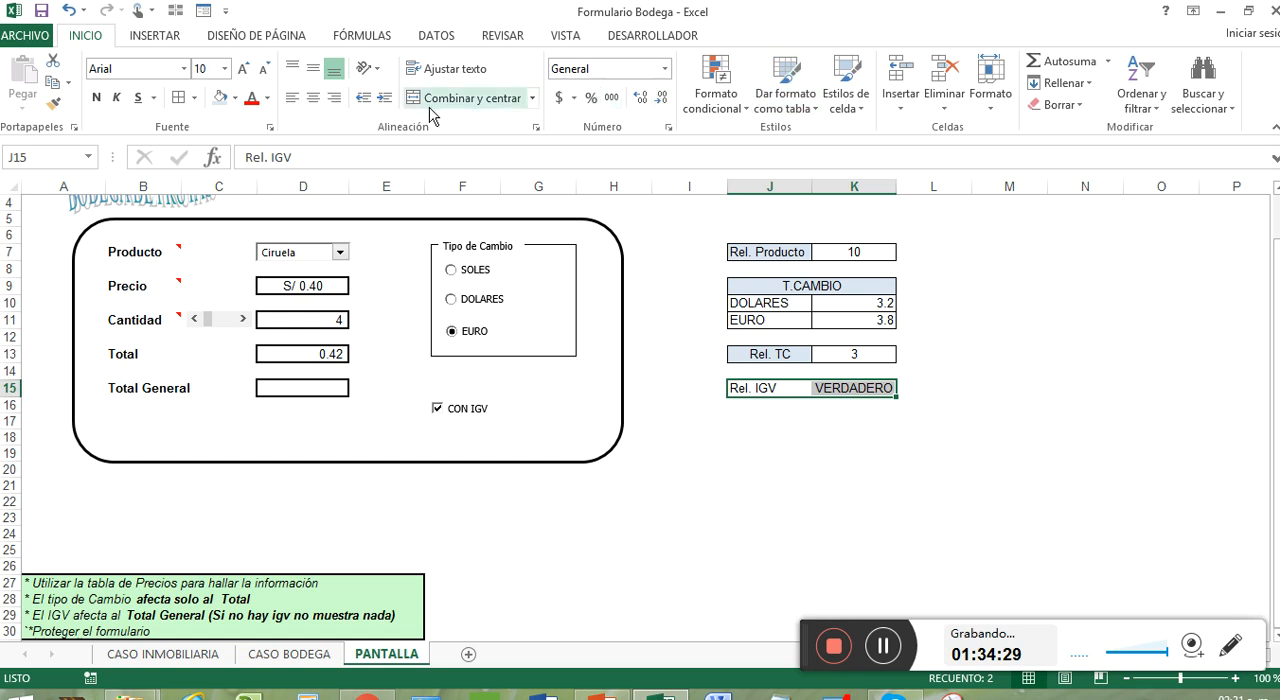
left_click(313, 68)
left_click(313, 97)
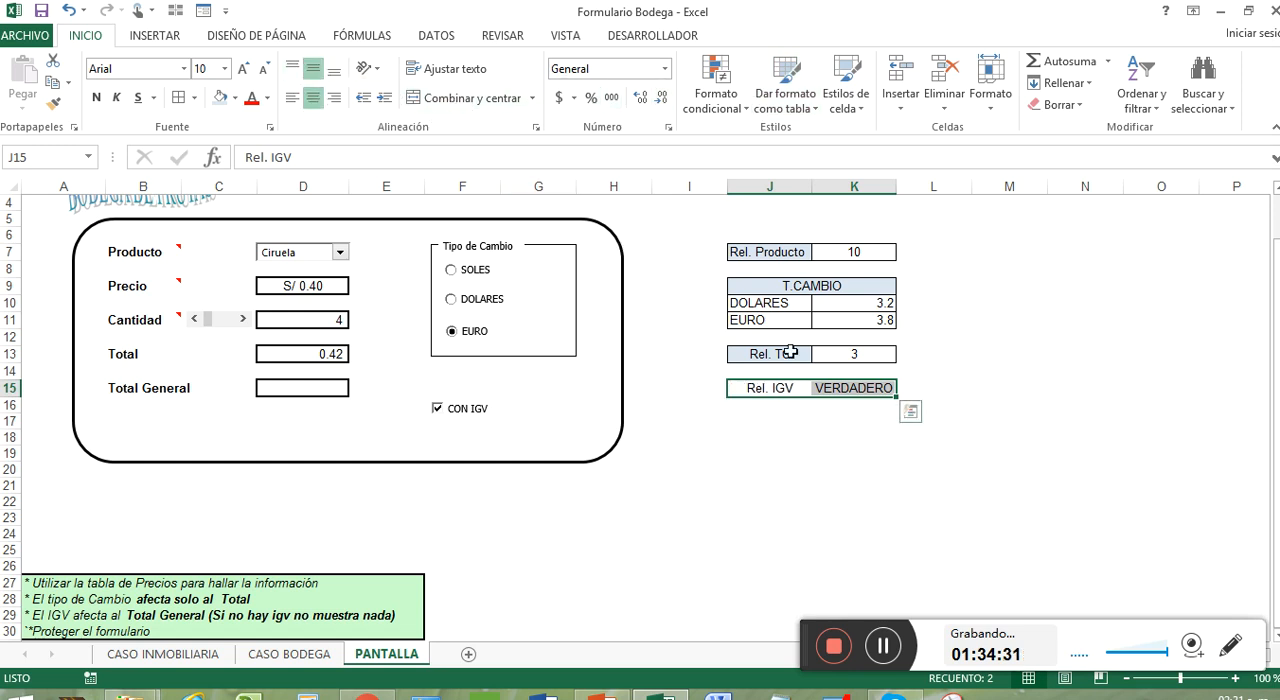
left_click(936, 384)
Add borders around the cells J15:K15 and fill the Rel. IGV label cell with light blue
left_click_drag(798, 389, 834, 387)
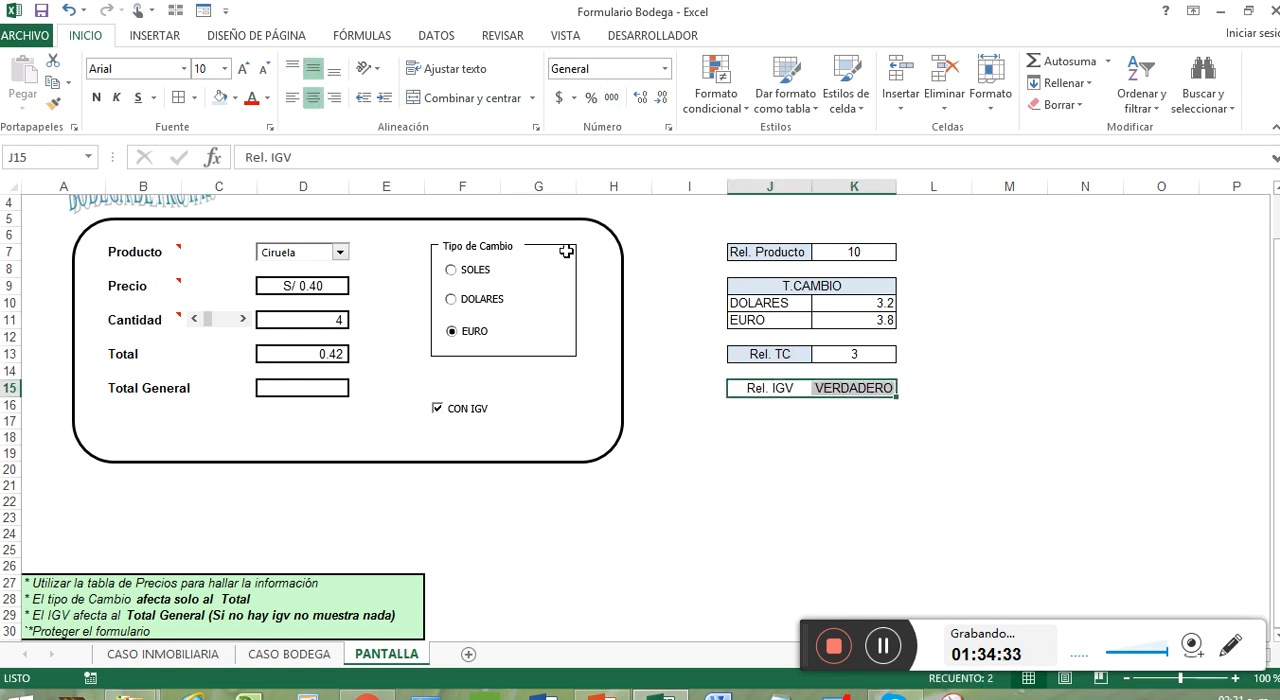
left_click(925, 437)
left_click(796, 386)
left_click(219, 100)
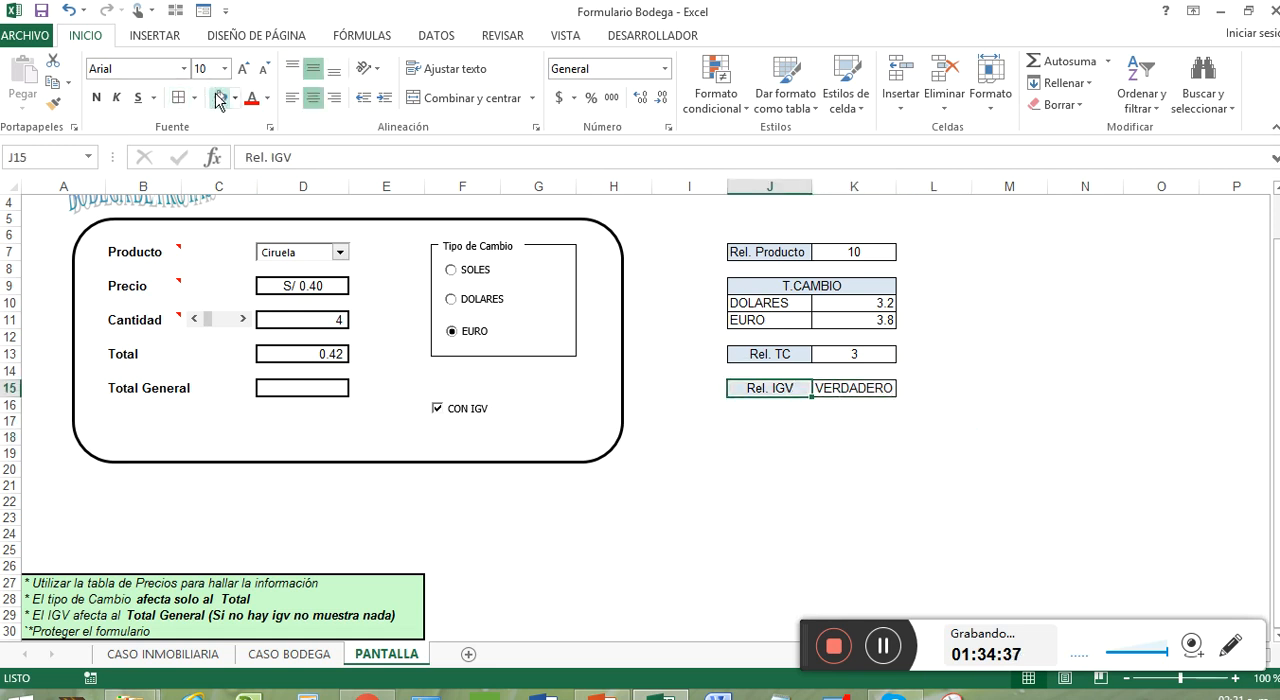
left_click(1016, 375)
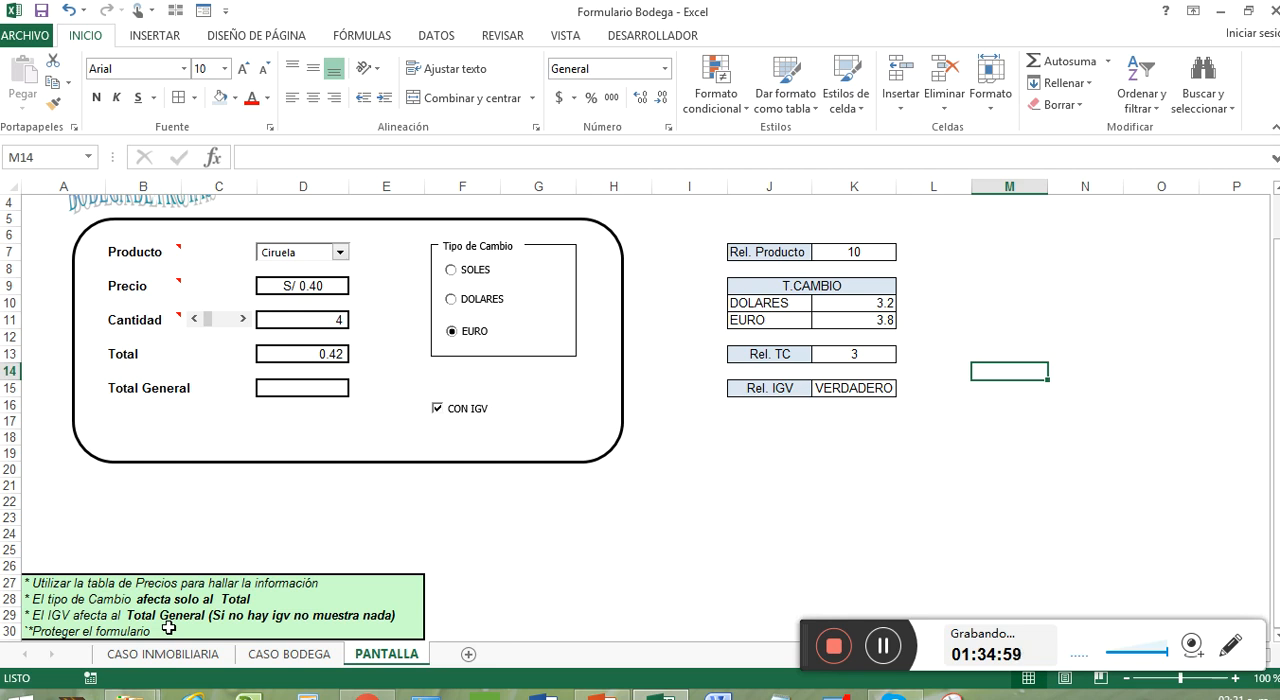
Start the Total General formula in D15 with an SI function whose logical test compares K15
left_click(300, 390)
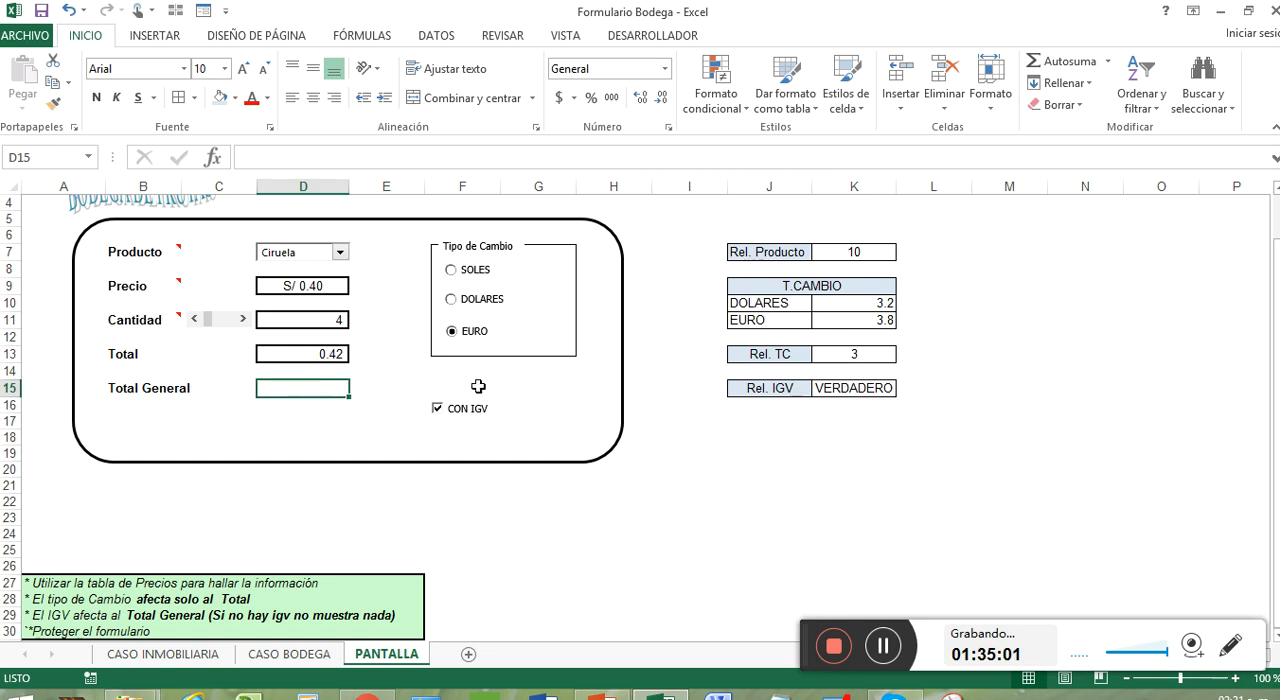
type("+")
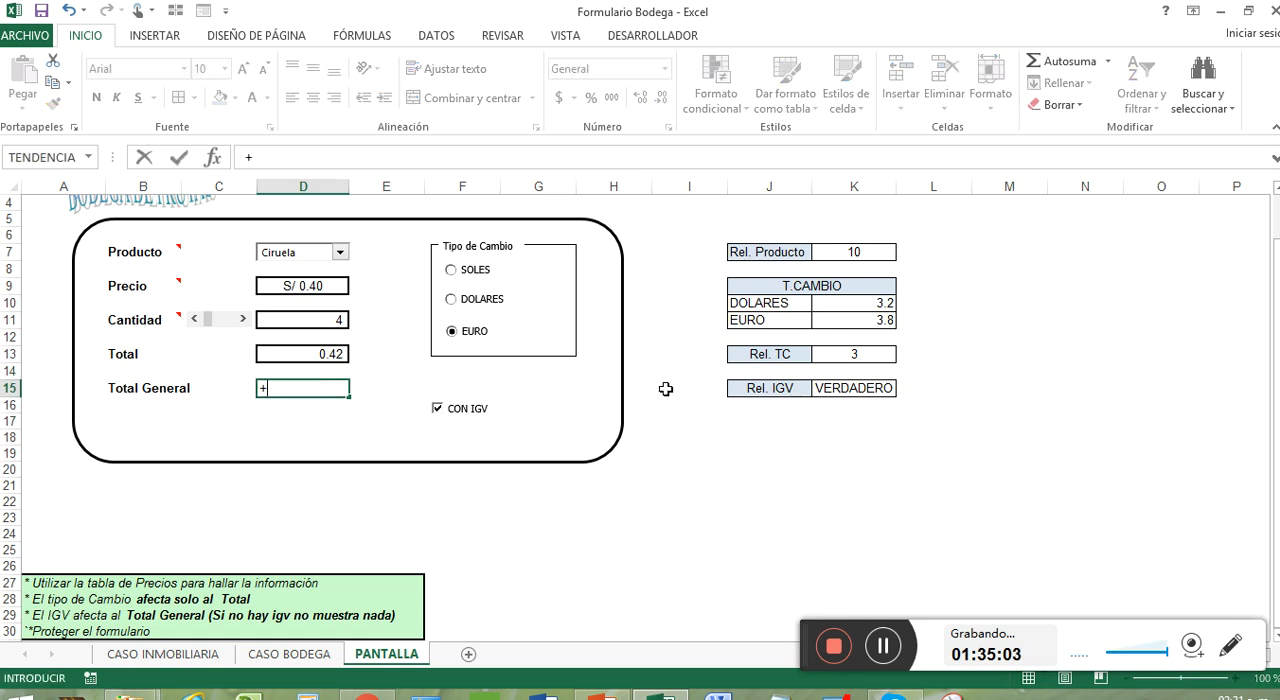
type("SI(")
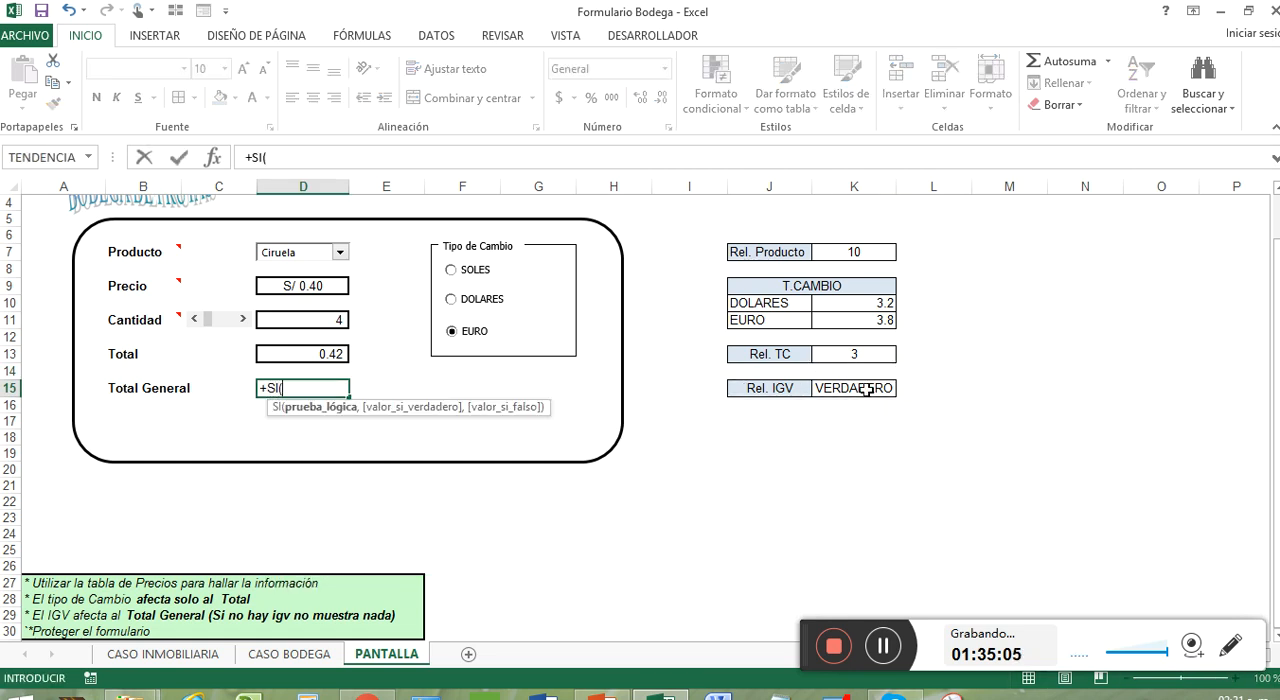
left_click(866, 390)
type("=")
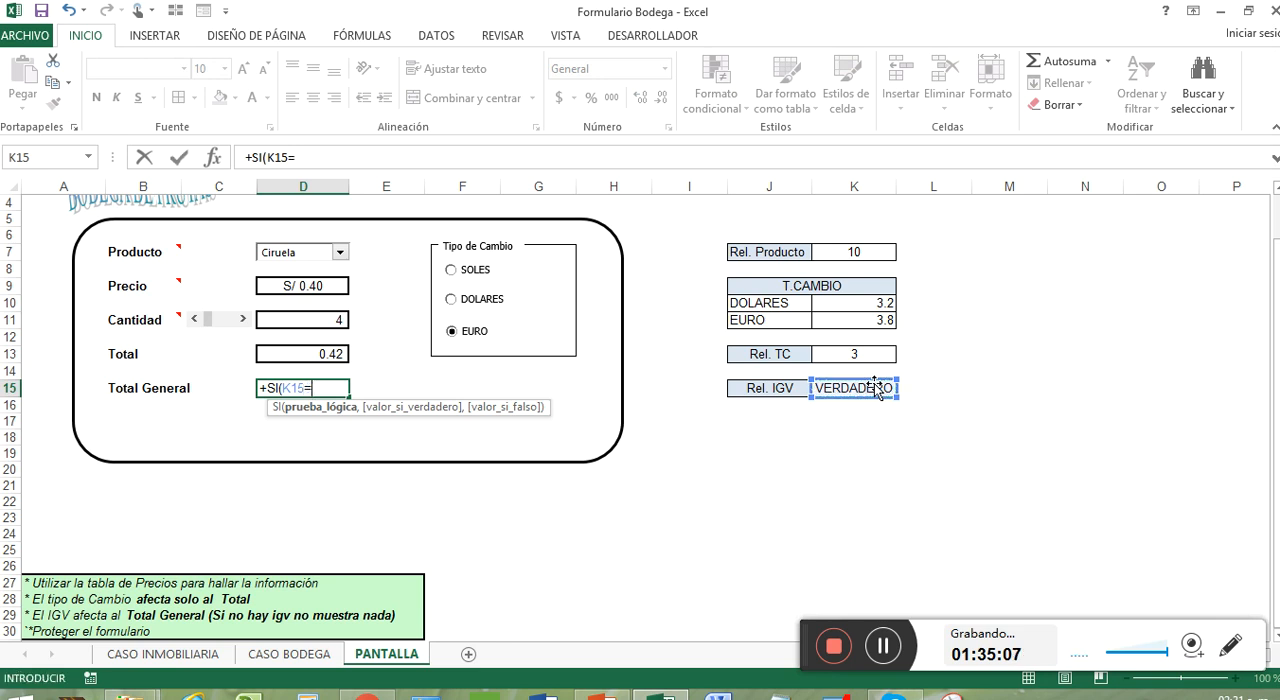